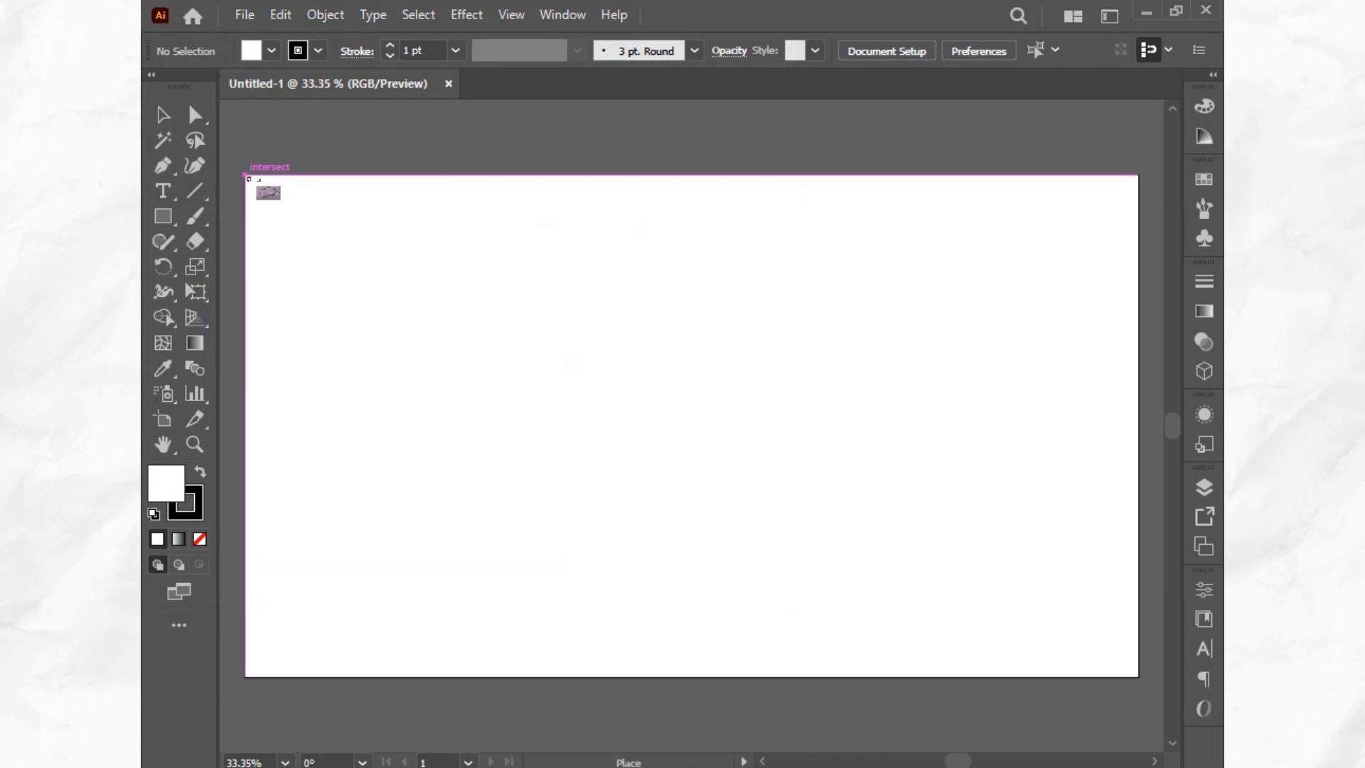
Place the rhino sketch image near the middle of the artboard and embed it in the document
drag(342, 224, 775, 463)
drag(458, 281, 566, 370)
click(383, 50)
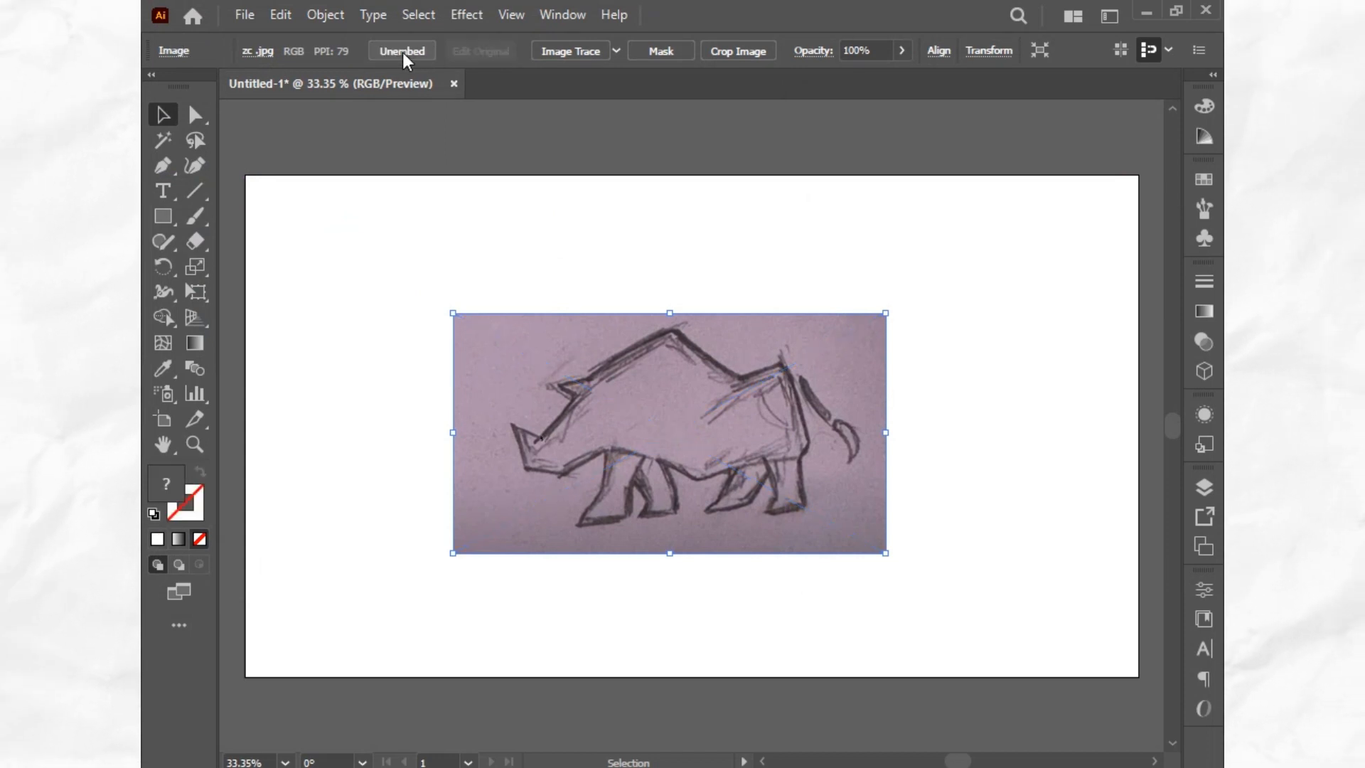
Lock the embedded sketch image so it stays fixed while tracing
click(334, 11)
mouse_move(498, 156)
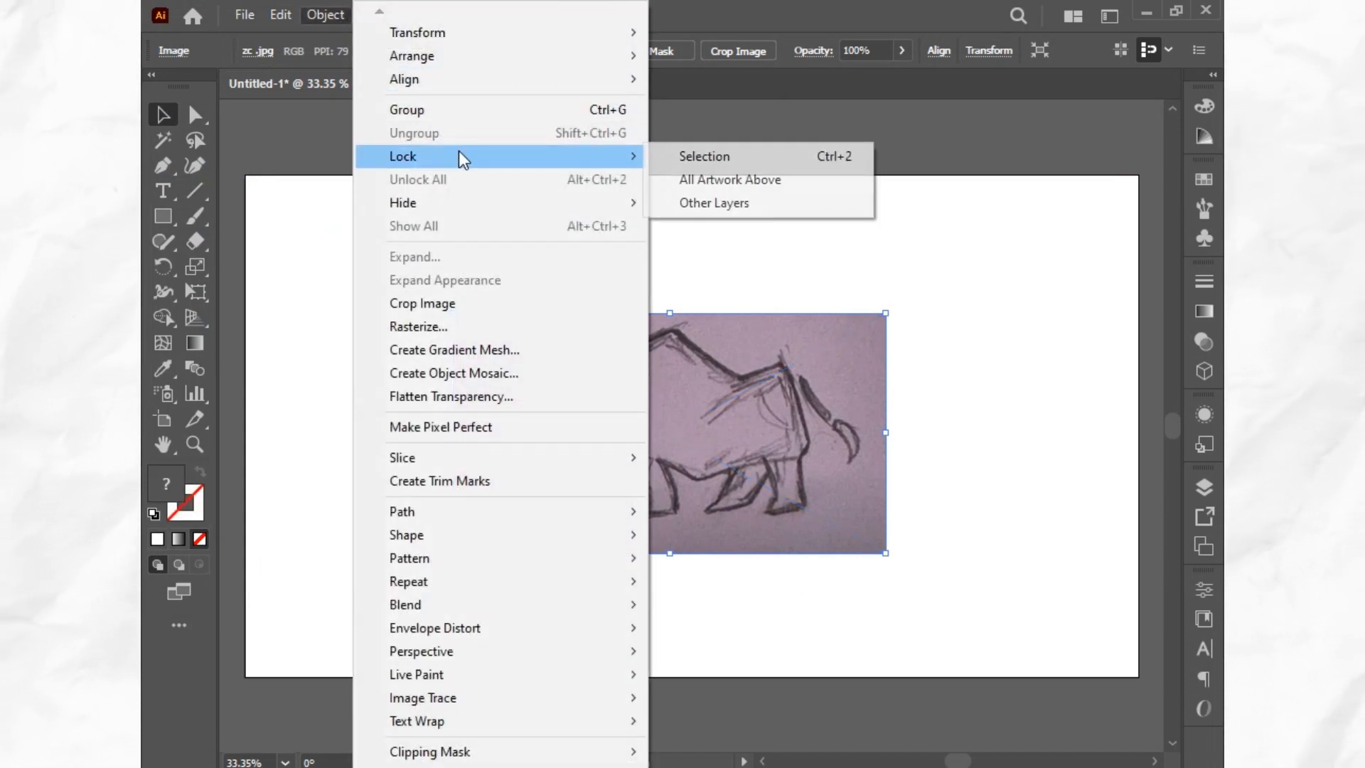
click(695, 160)
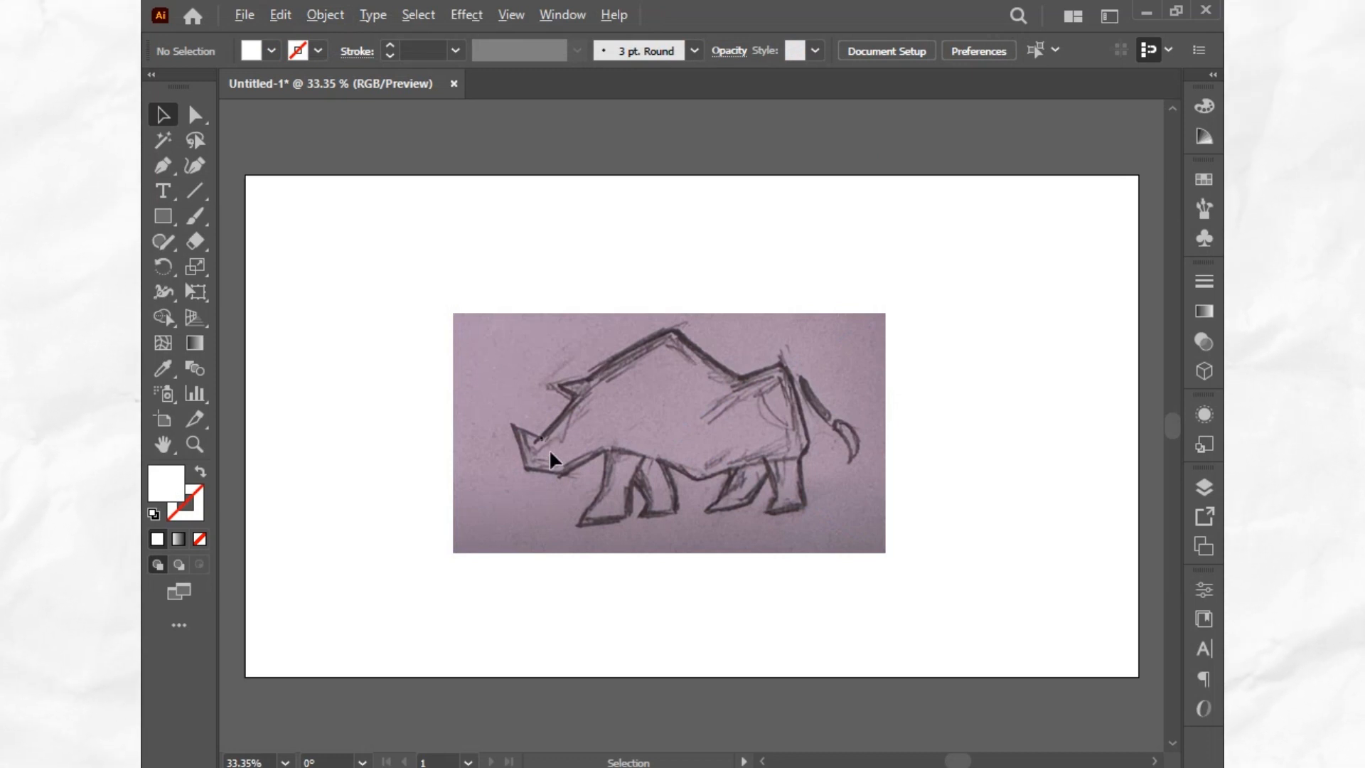
Trace the rhino's upper outline with the Pen tool from the base of the nose horn over the ear and back to the rump
scroll(549, 452, up, 2)
click(169, 171)
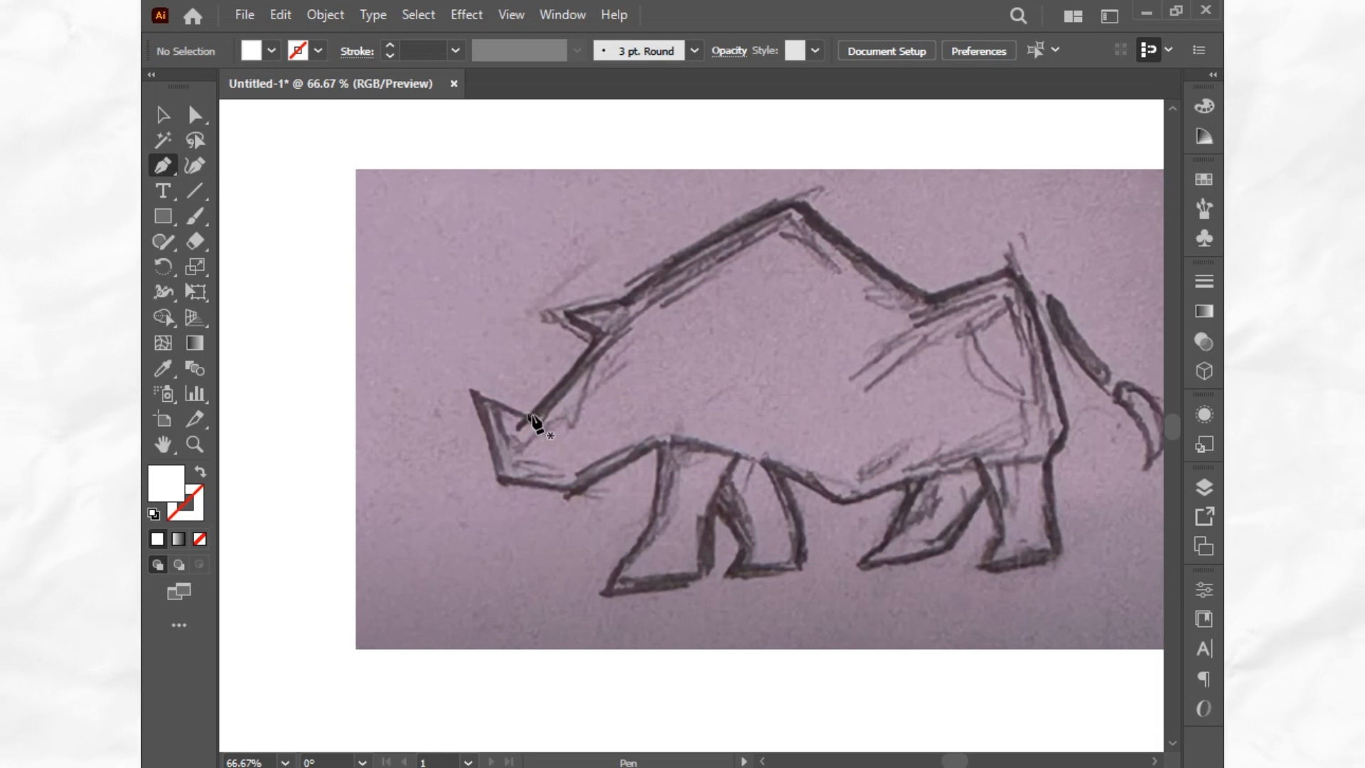
click(531, 417)
click(600, 330)
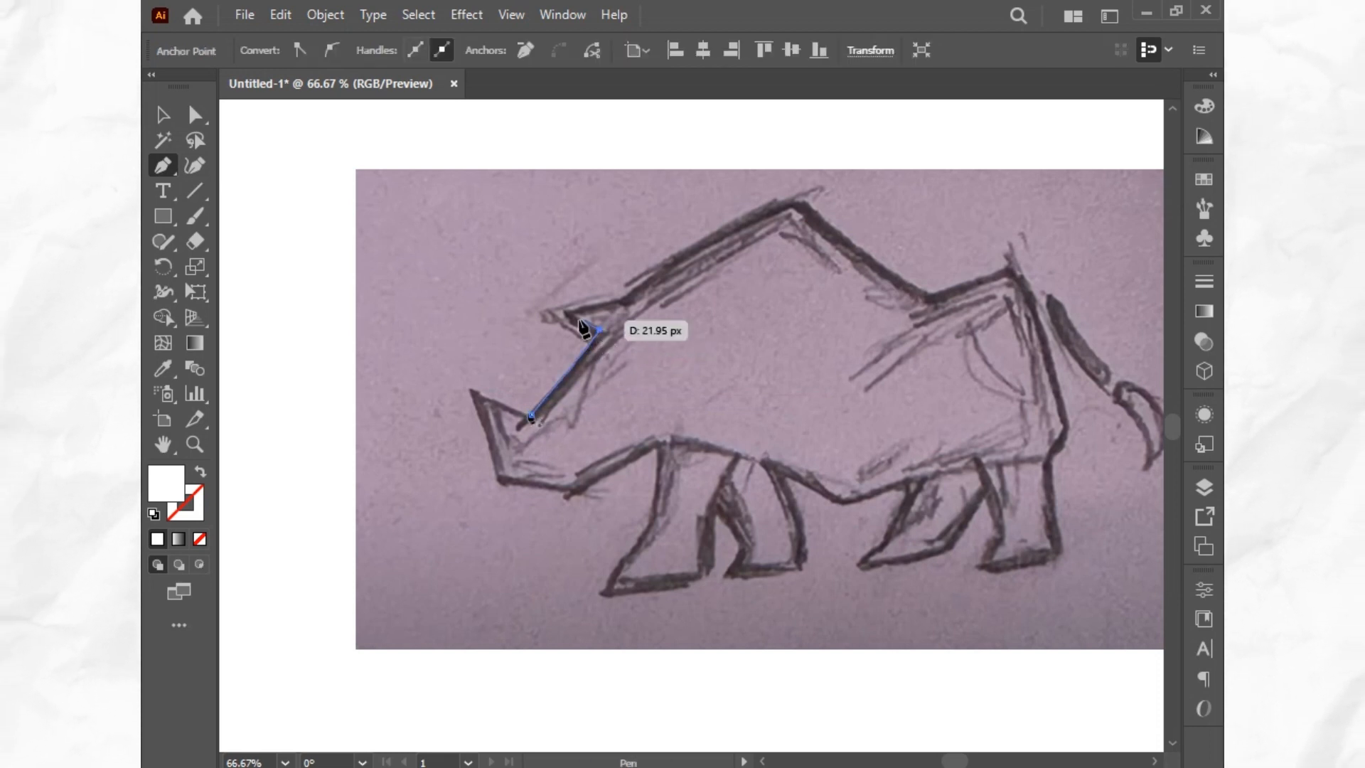
click(618, 302)
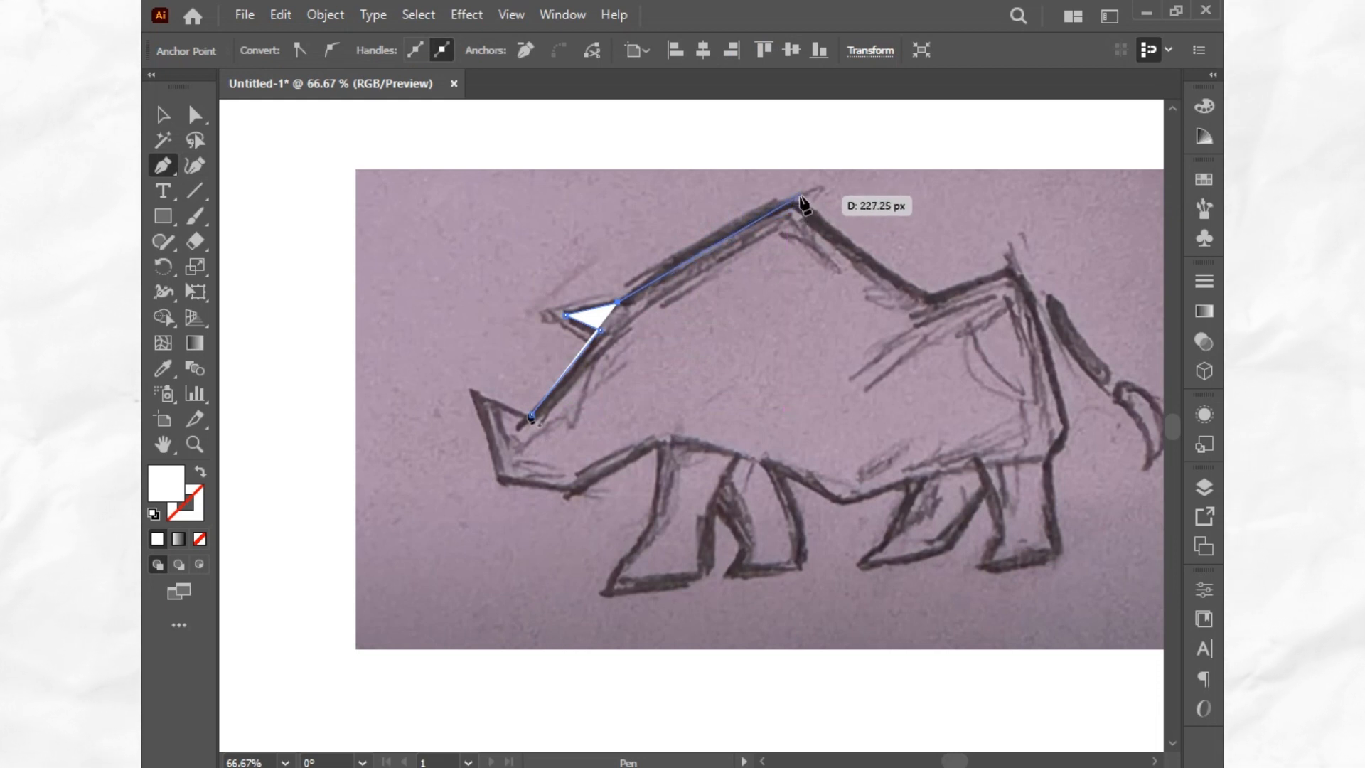
drag(801, 196, 851, 187)
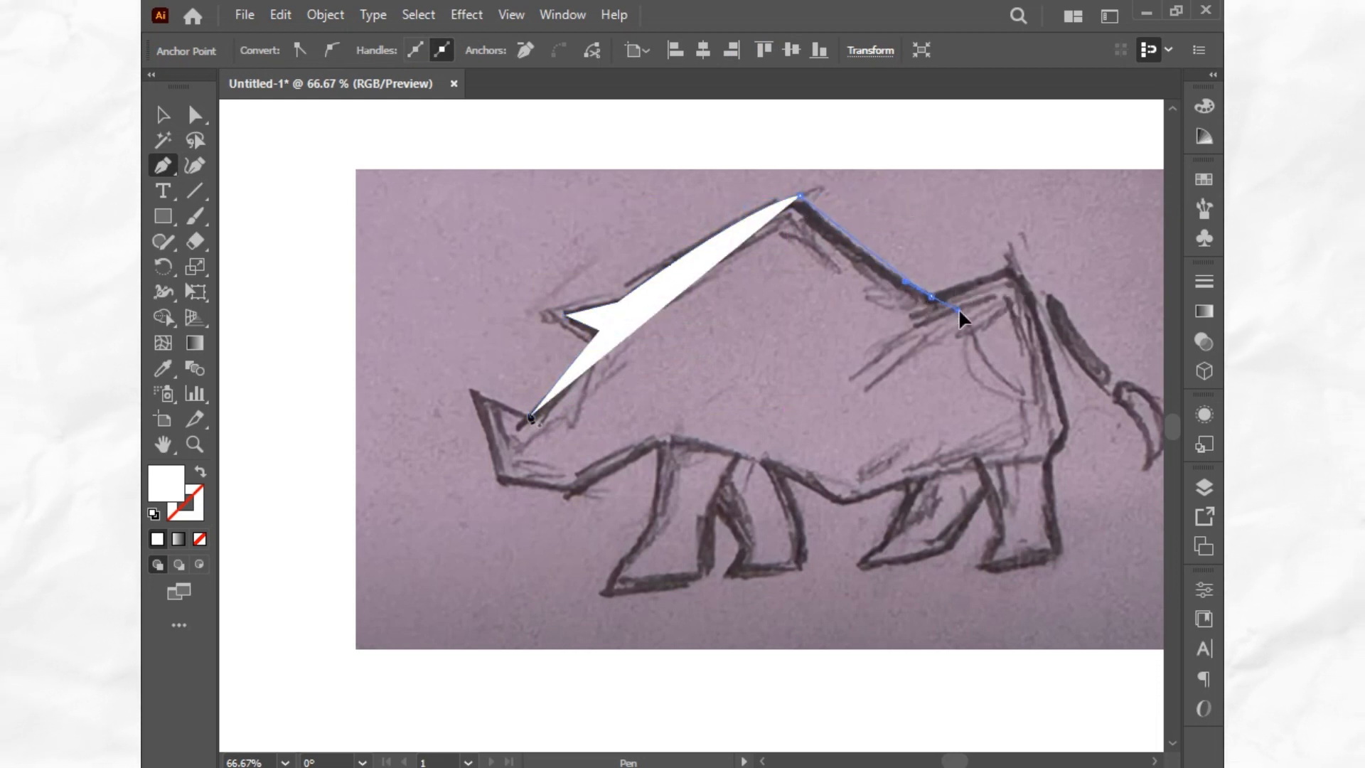
drag(932, 295, 938, 299)
mouse_move(1015, 268)
mouse_down()
mouse_move(1024, 279)
mouse_move(1017, 270)
mouse_up()
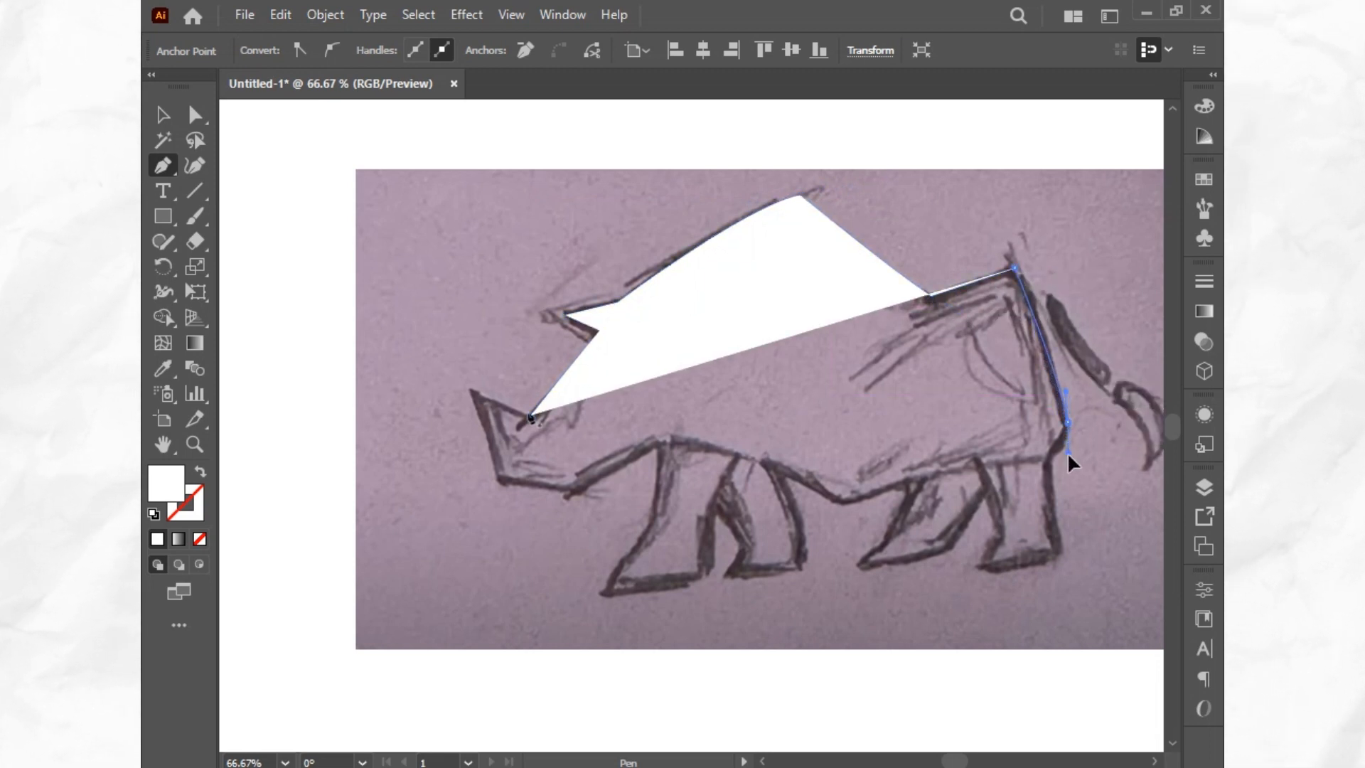
drag(1067, 422, 1066, 436)
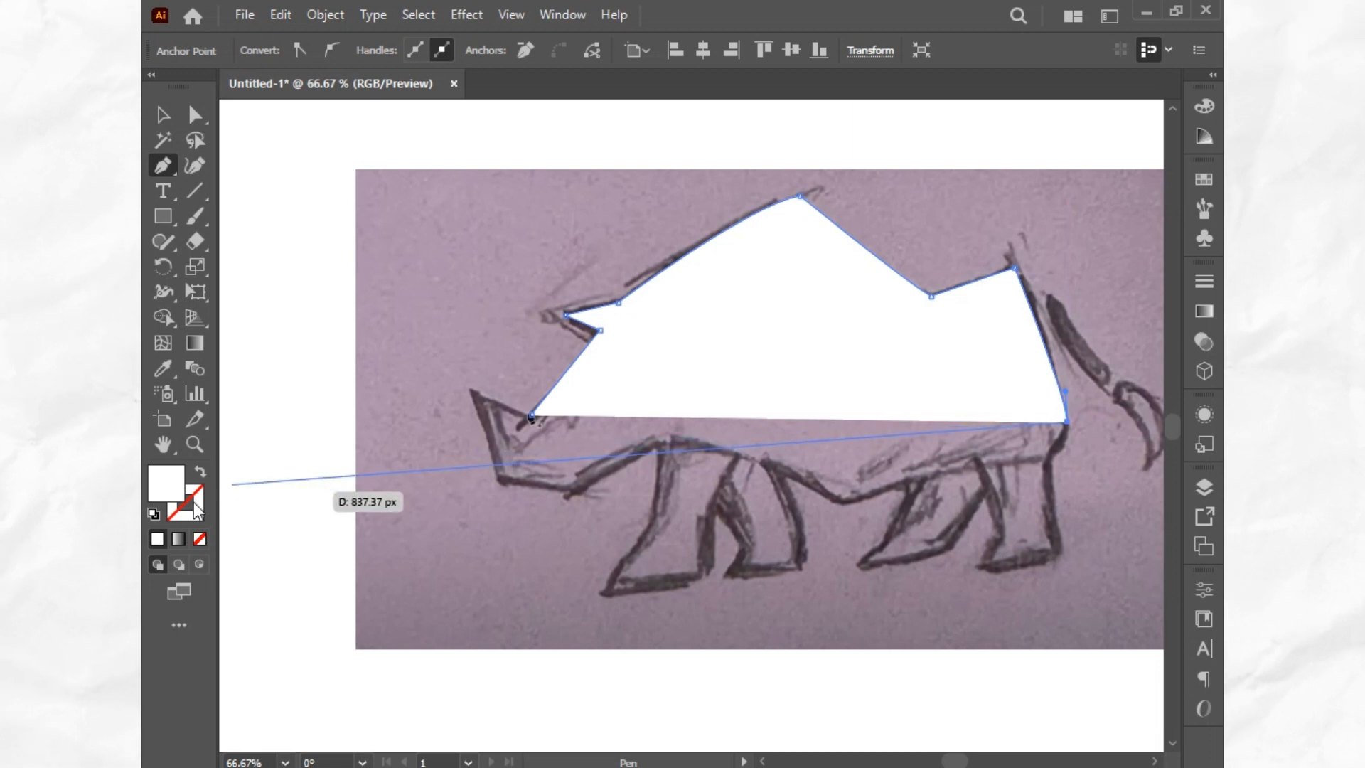
Switch the outline to no fill with a black stroke and trace the curve beneath the rump
click(154, 515)
click(199, 540)
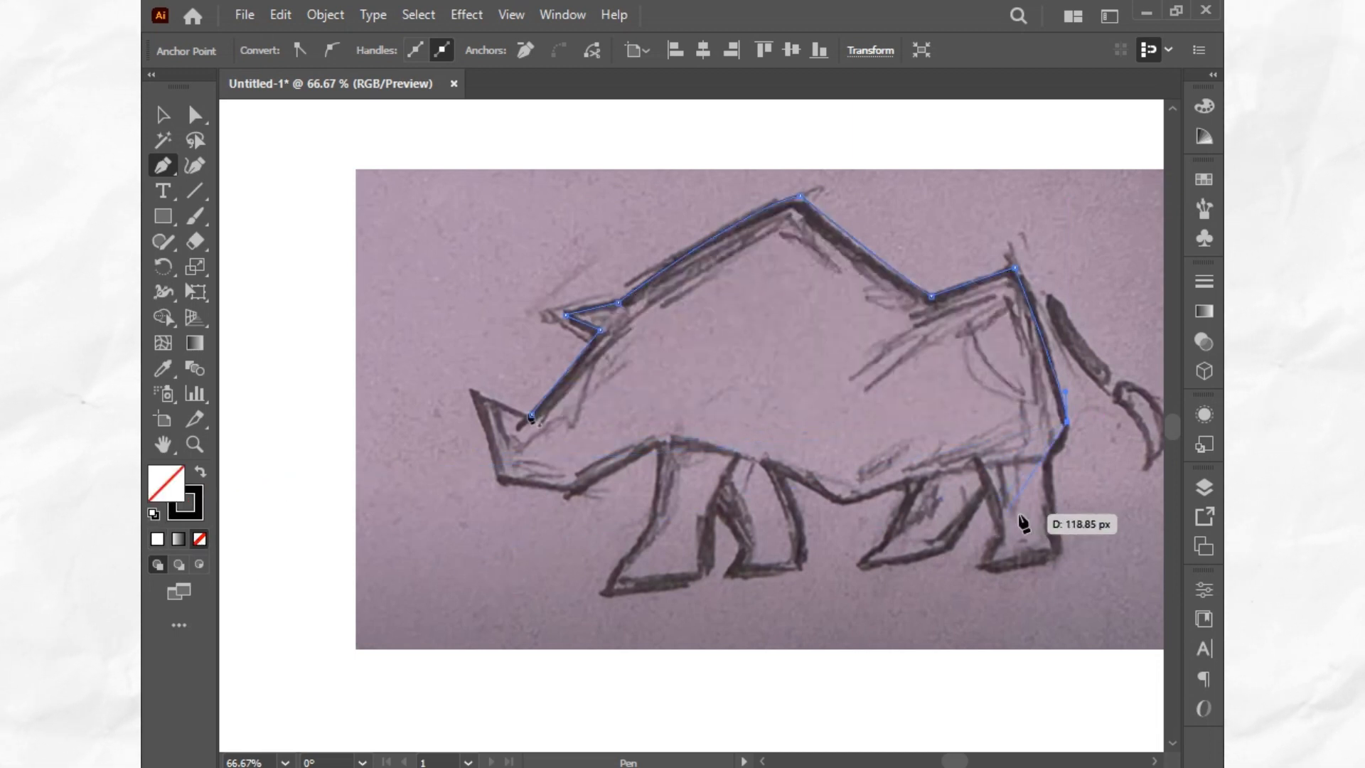
drag(1049, 460, 1033, 474)
ctrl+click(1066, 425)
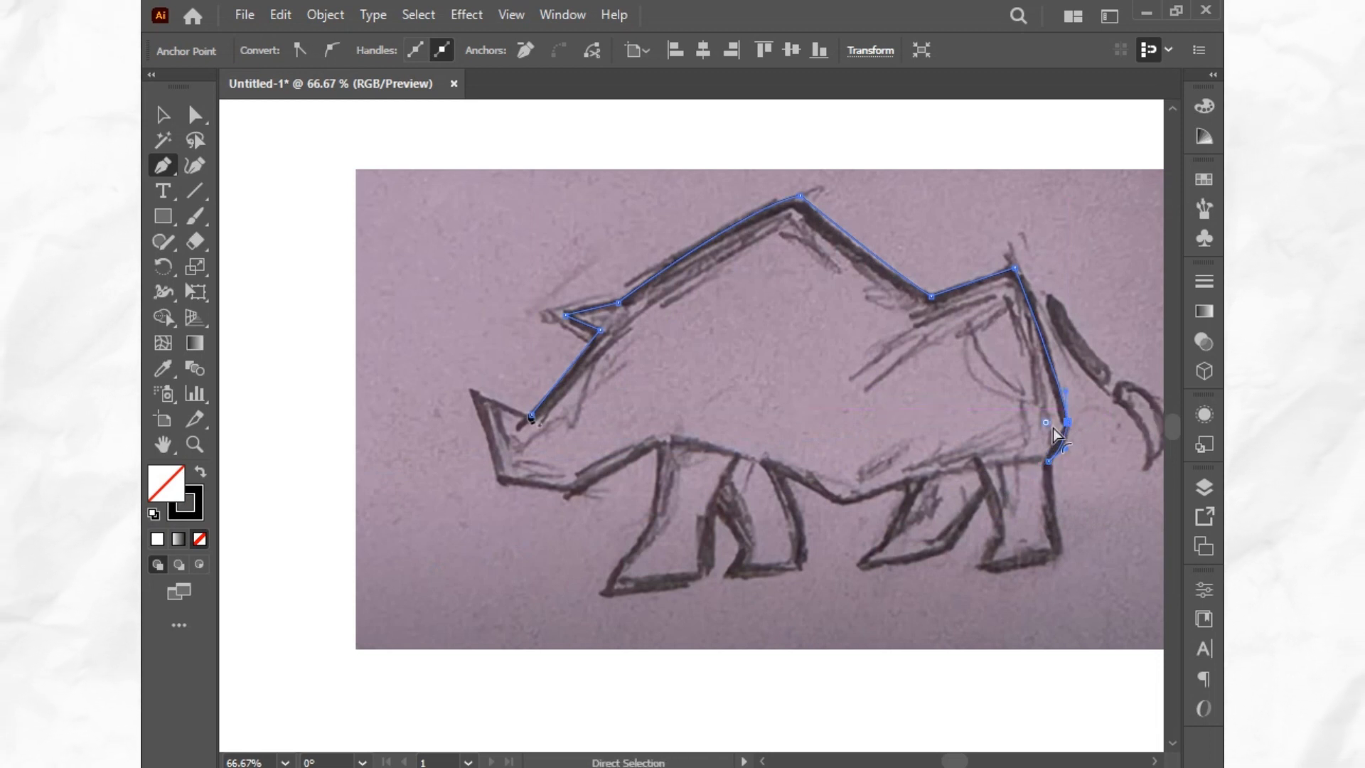
drag(1052, 428, 789, 429)
Trace the rearmost hind leg with a flat horizontal foot, ending at the gap between the two hind legs
mouse_move(1051, 482)
mouse_down()
mouse_move(1052, 519)
mouse_move(1054, 471)
mouse_up()
mouse_move(1066, 547)
mouse_down()
mouse_move(1052, 567)
mouse_move(1073, 555)
mouse_up()
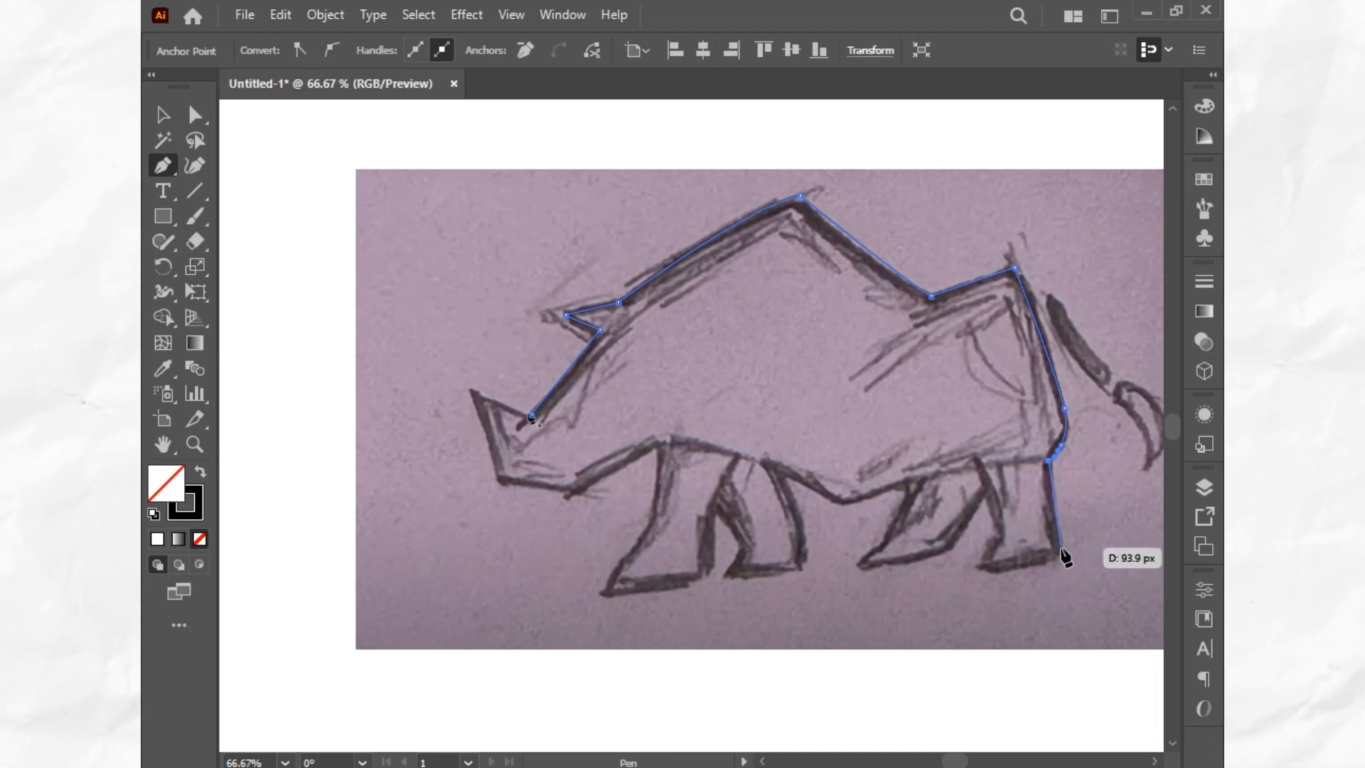
scroll(1005, 596, up, 2)
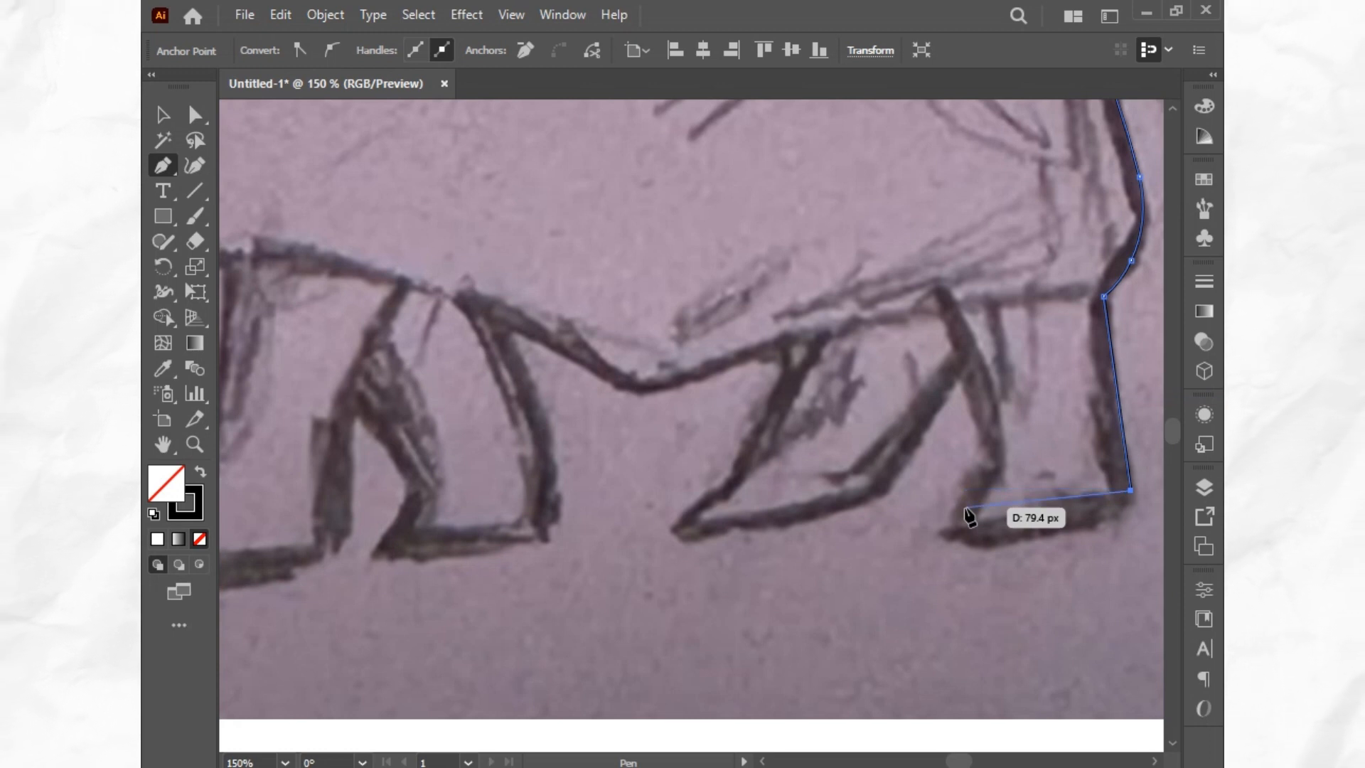
click(1142, 518)
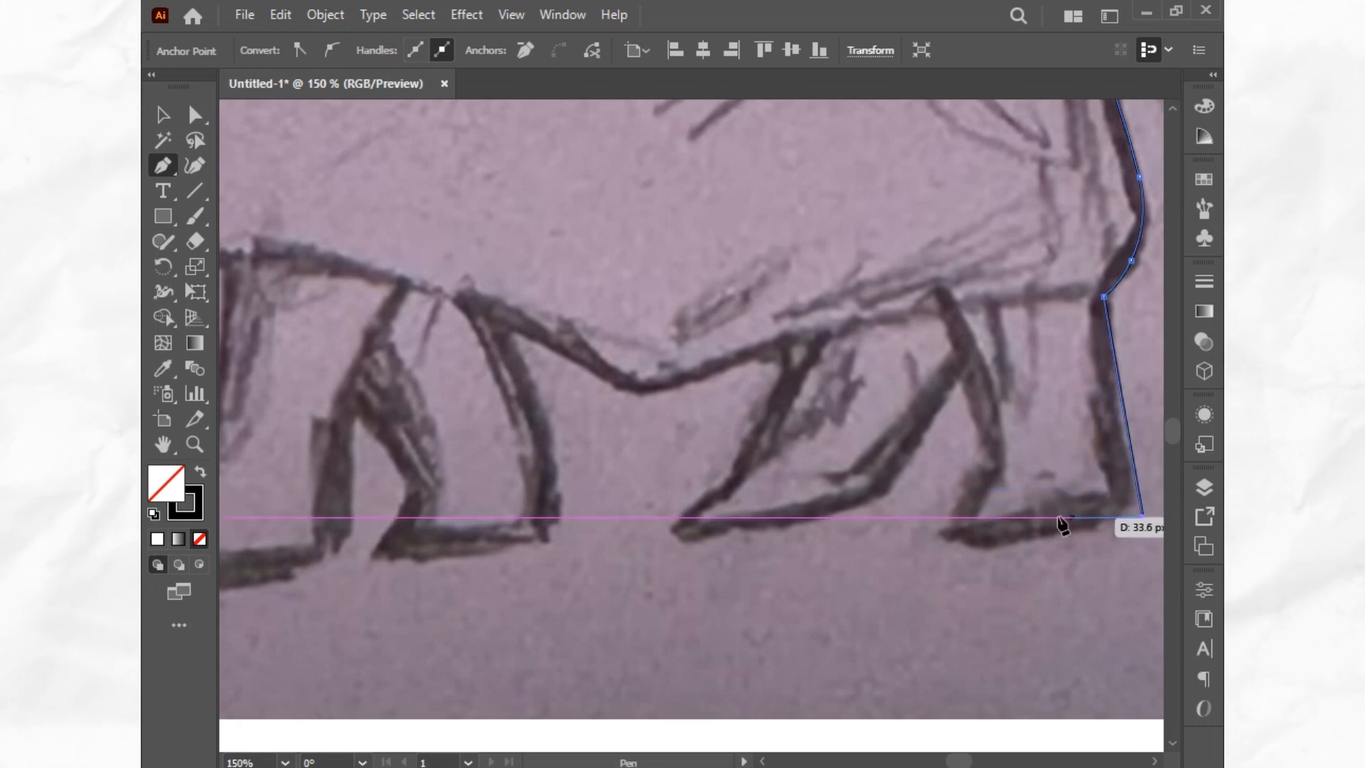
click(959, 517)
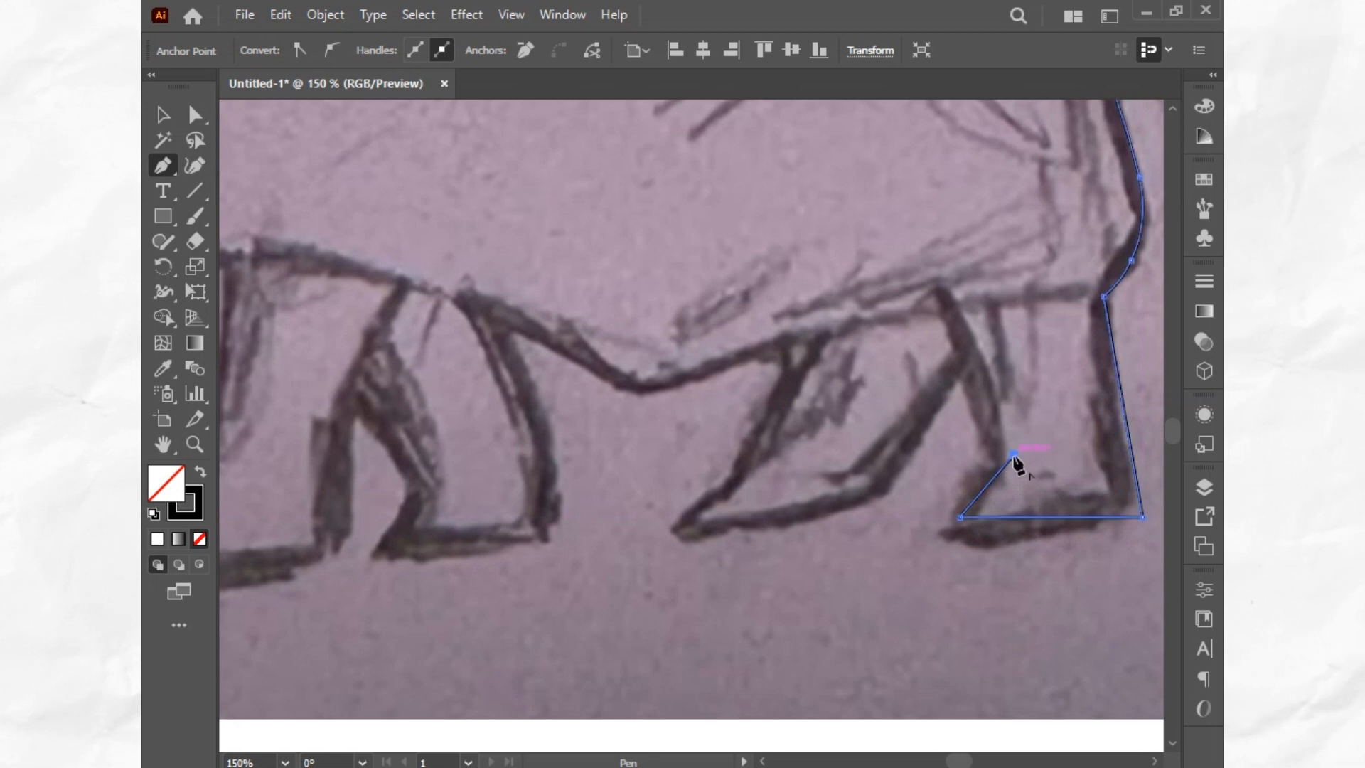
click(1002, 459)
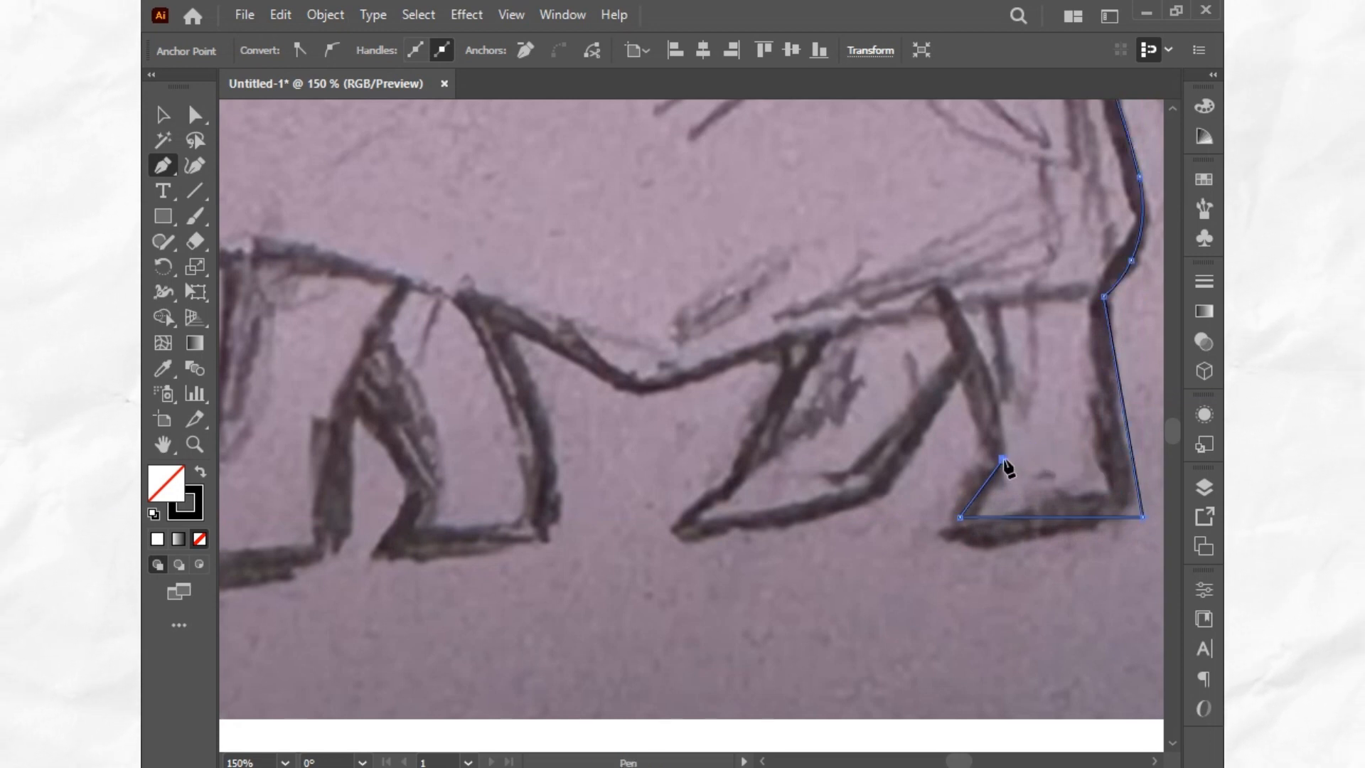
click(957, 351)
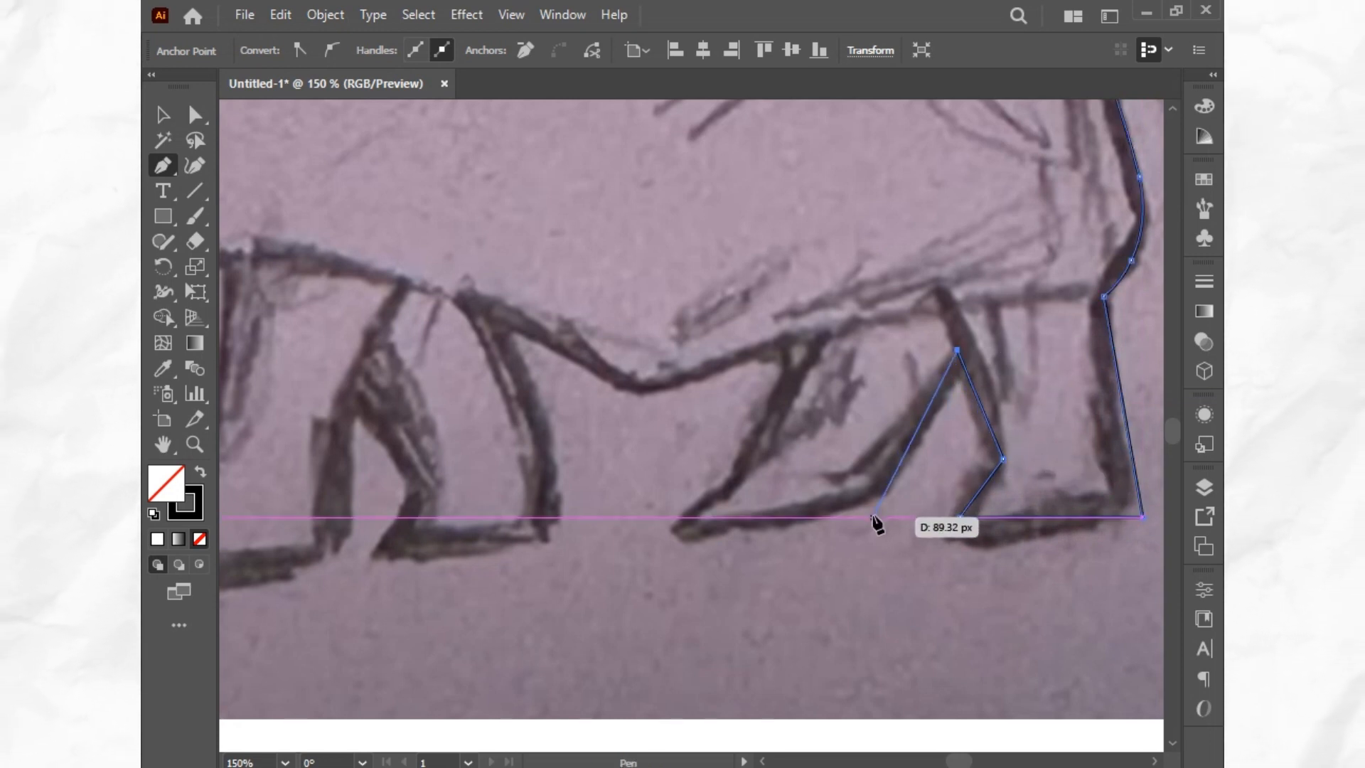
Trace the other hind leg on the same foot baseline, then the belly up to the front legs
click(875, 517)
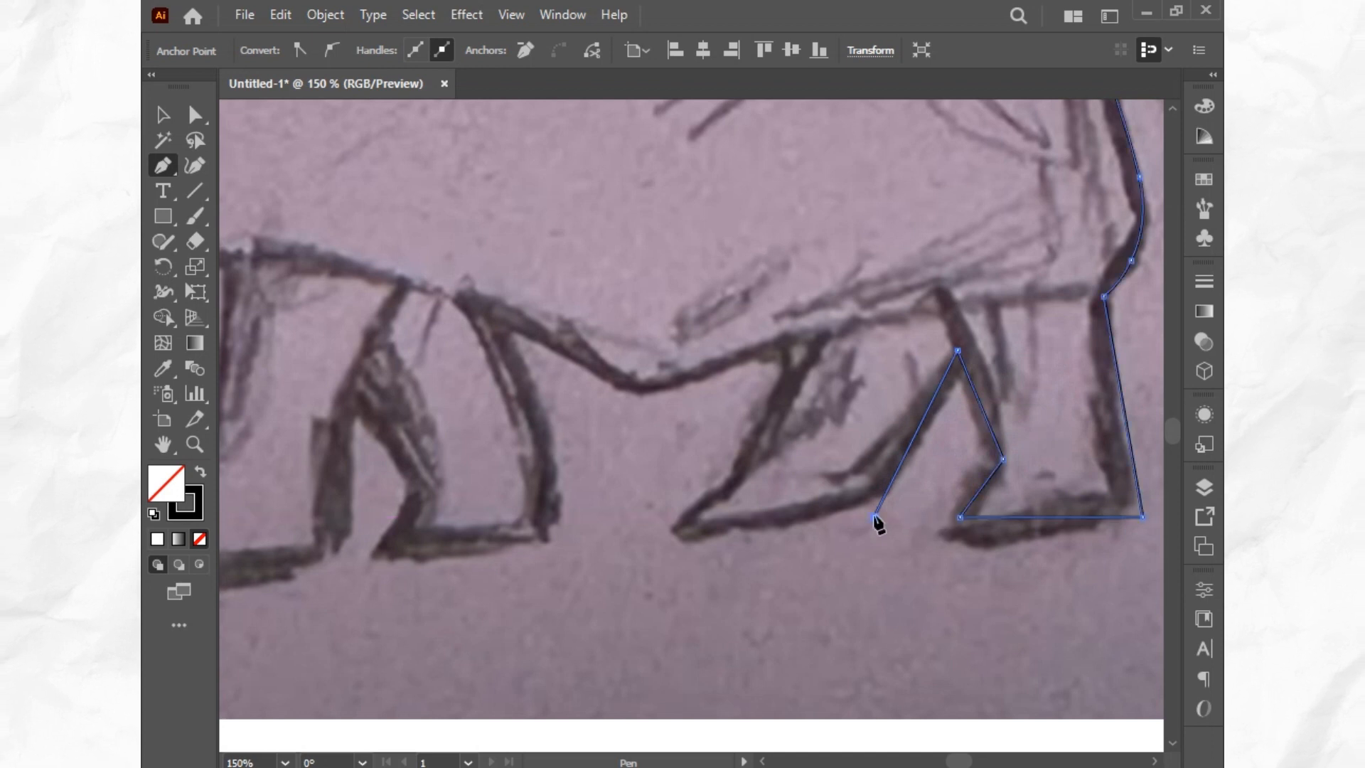
click(681, 517)
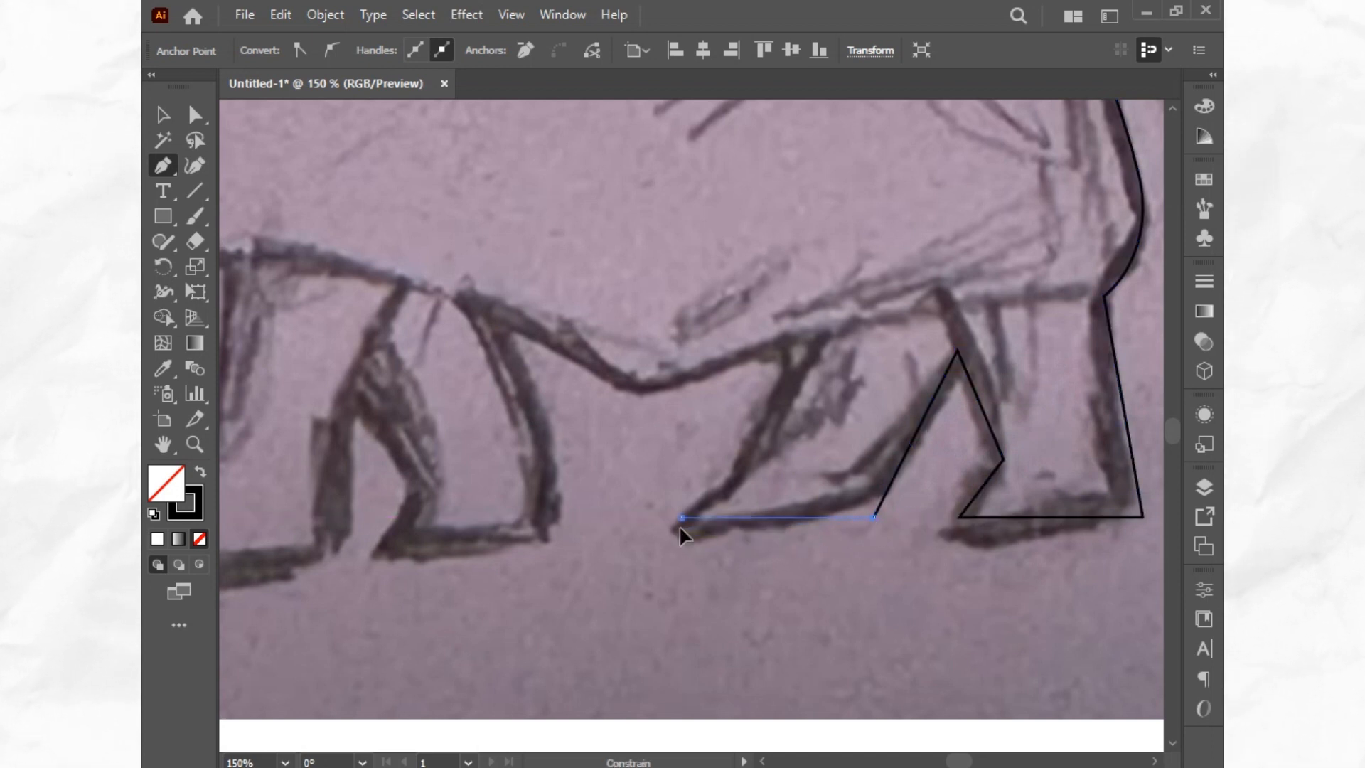
click(758, 461)
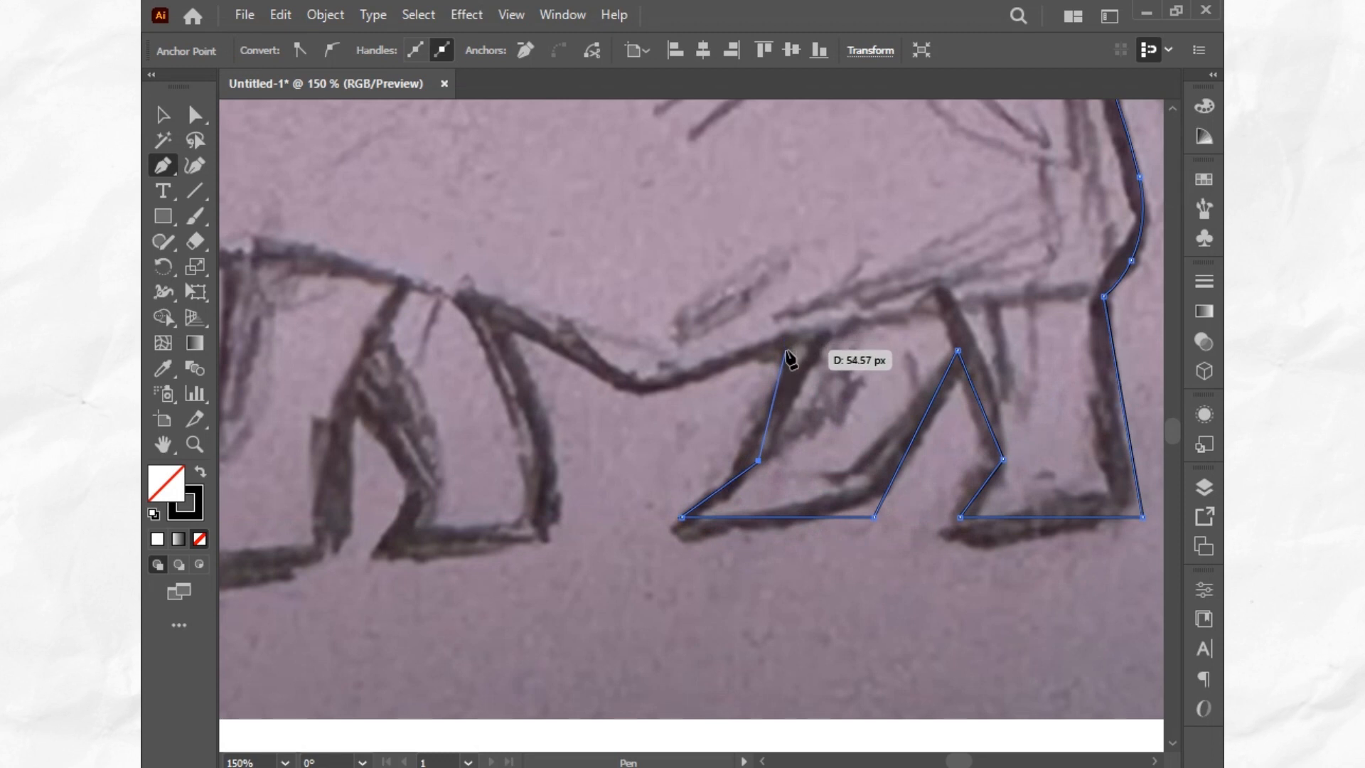
click(647, 407)
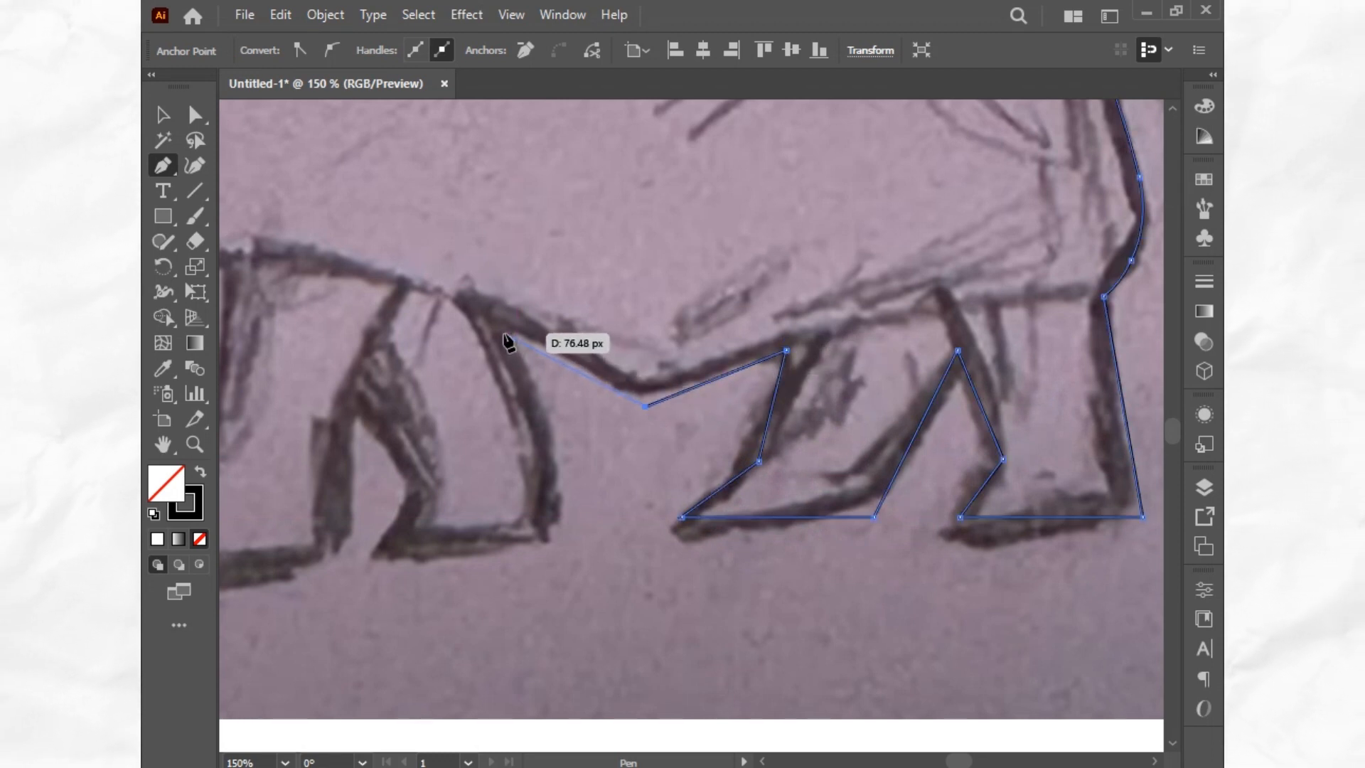
drag(503, 334, 449, 320)
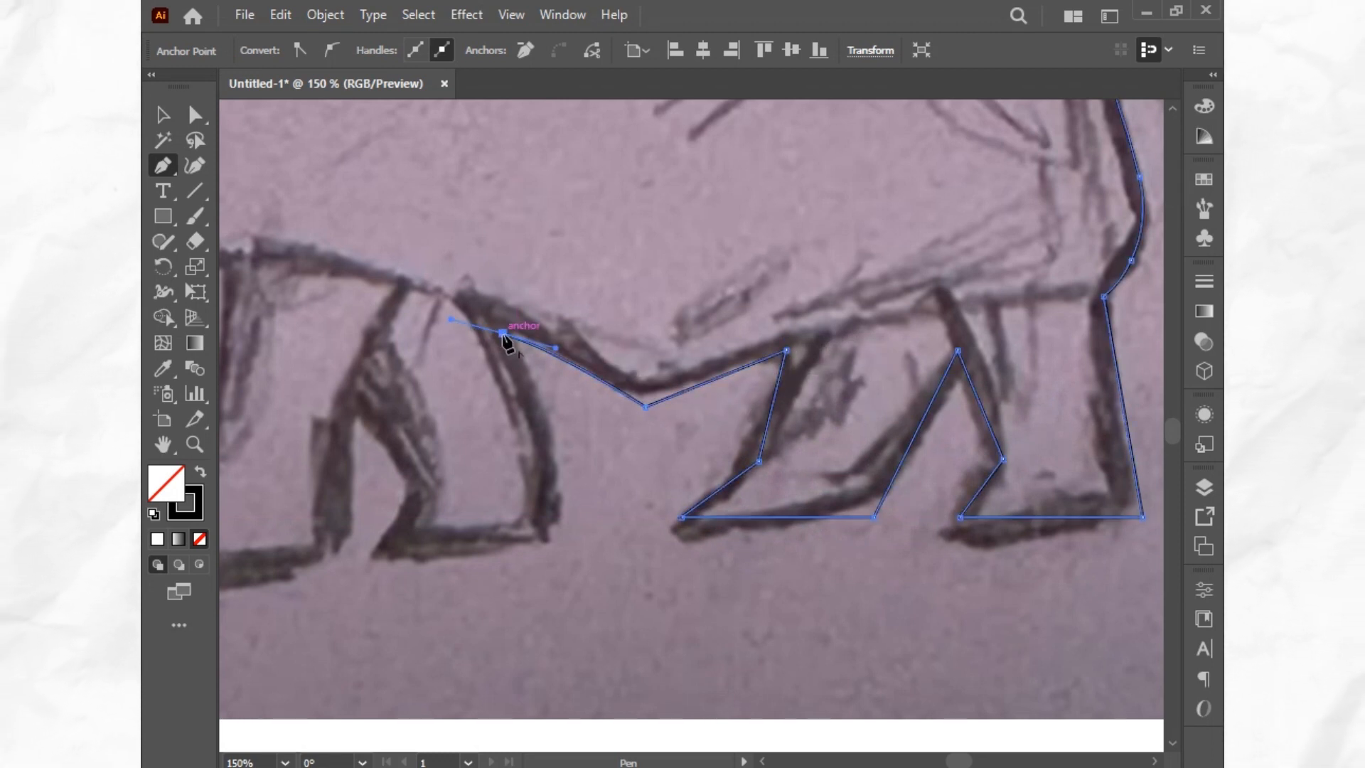
Trace the rear one of the two front legs, with its foot aligned to the hind feet's baseline
click(566, 443)
click(541, 544)
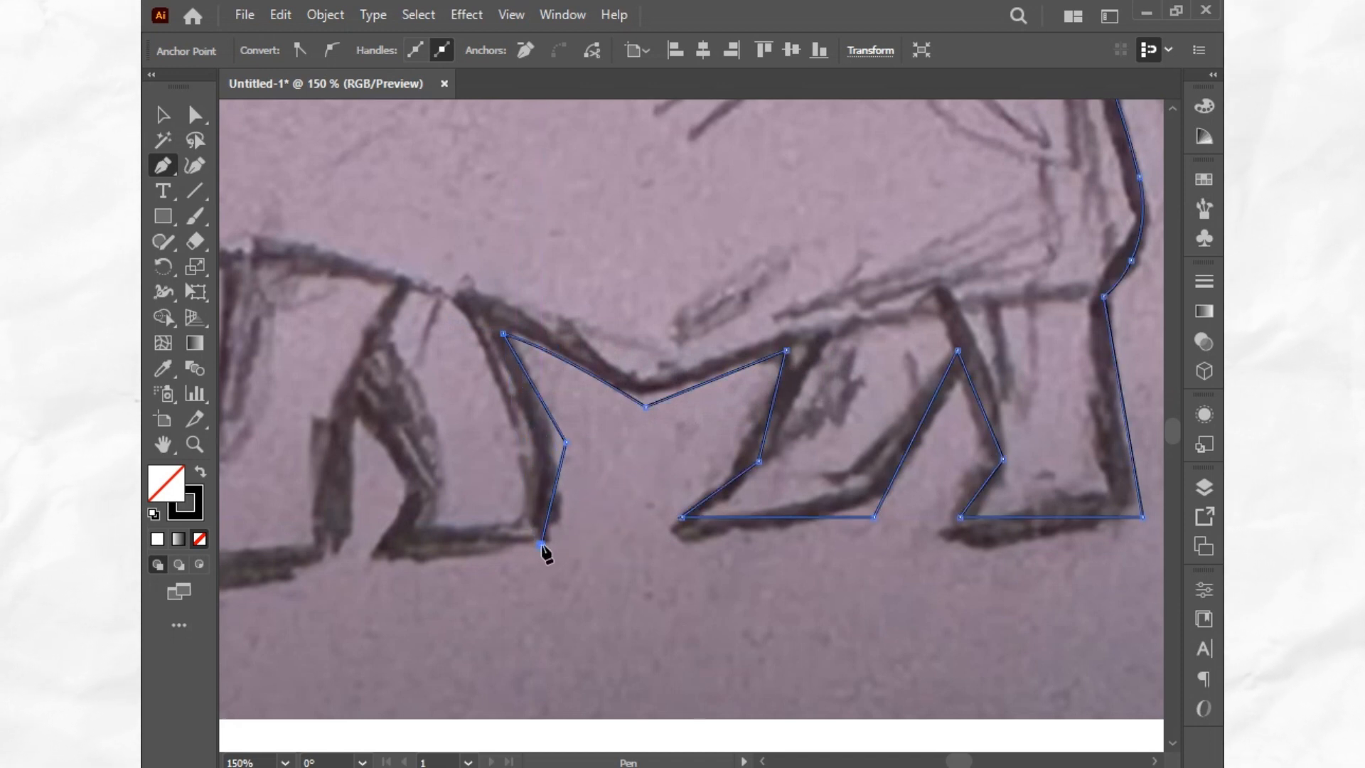
key(ctrl+z)
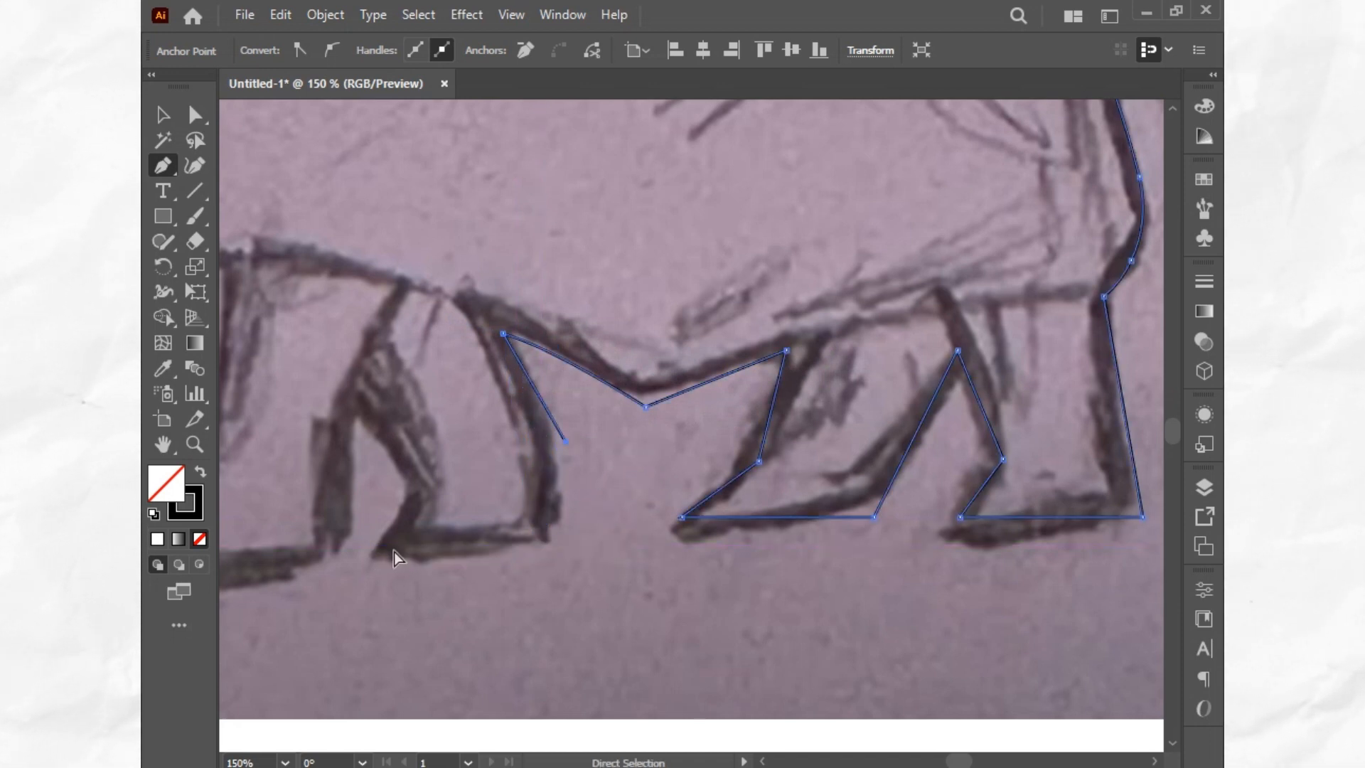
click(556, 517)
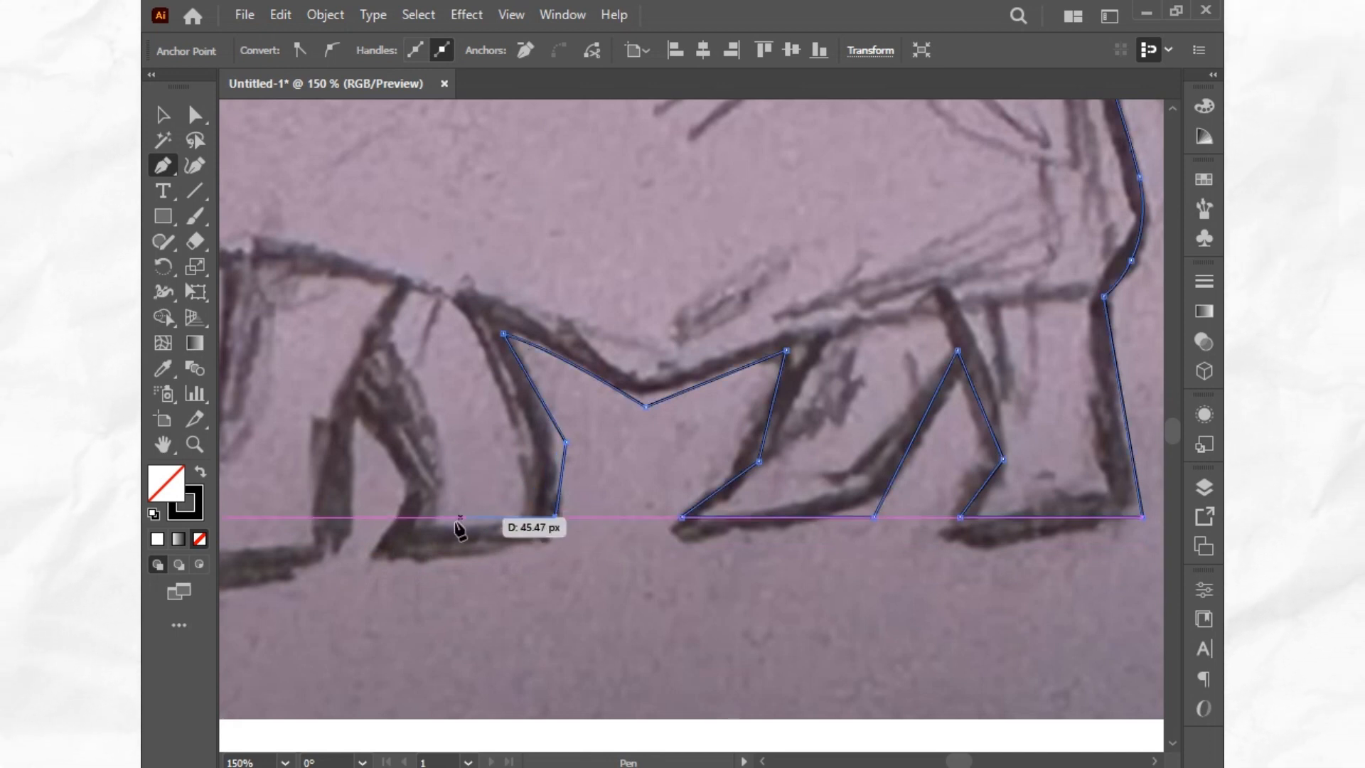
click(392, 517)
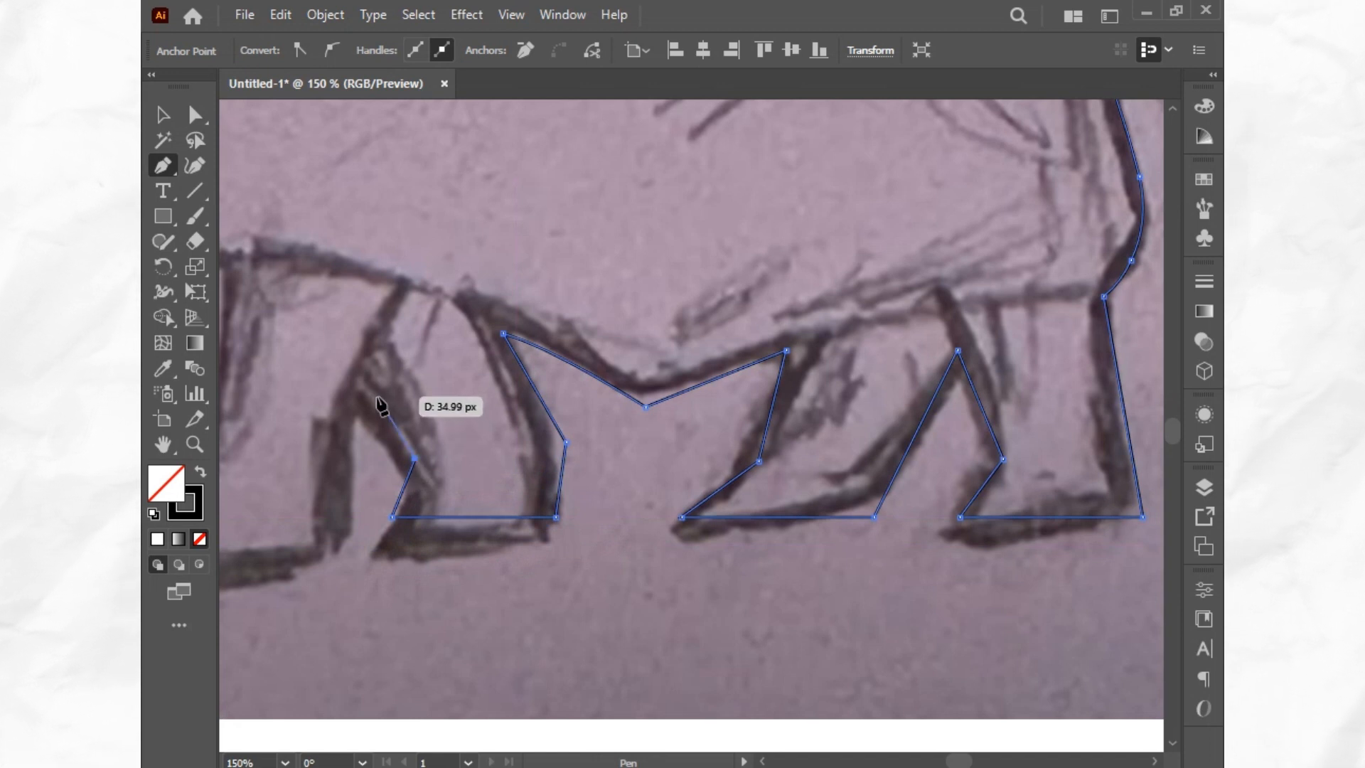
click(355, 377)
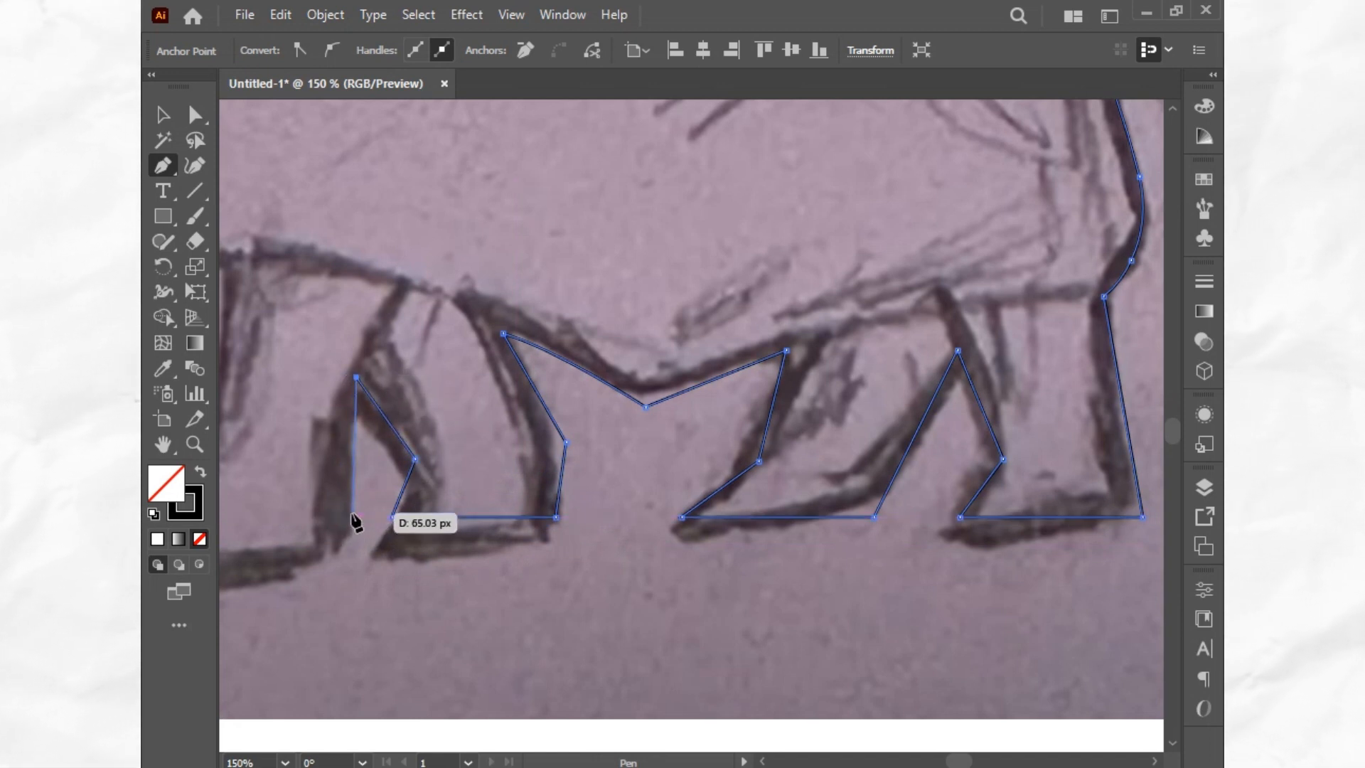
Trace the foremost front leg with a flat foot on the shared baseline and a curved front edge up to the chest
drag(303, 497, 679, 501)
click(503, 521)
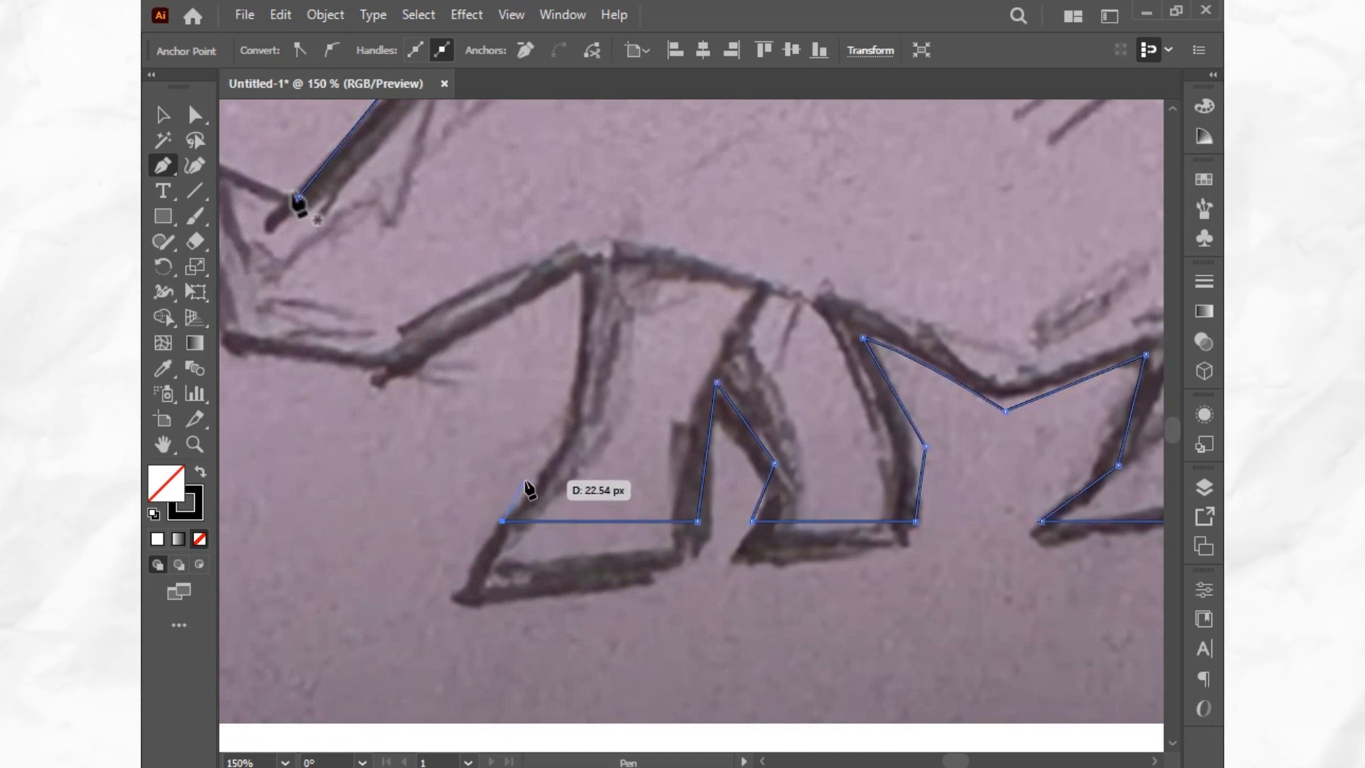
click(559, 464)
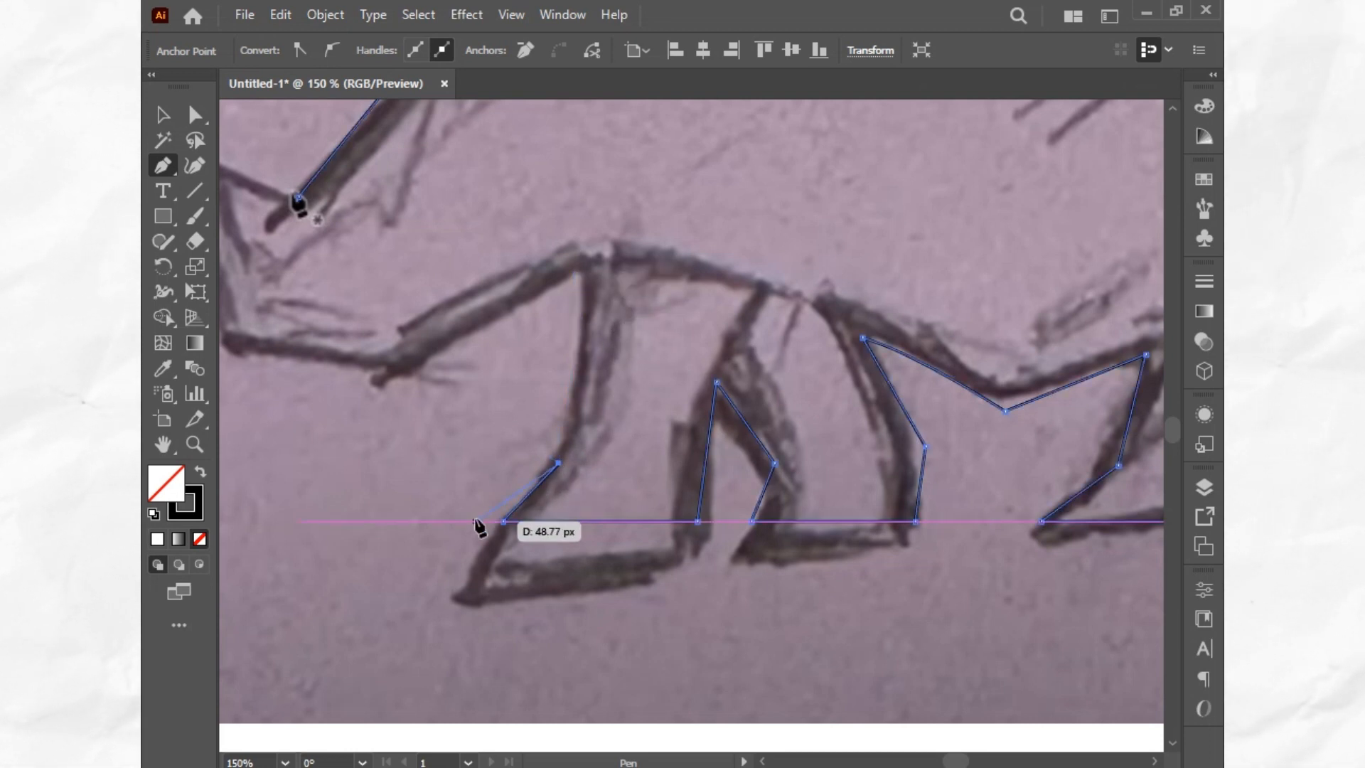
drag(571, 275, 545, 226)
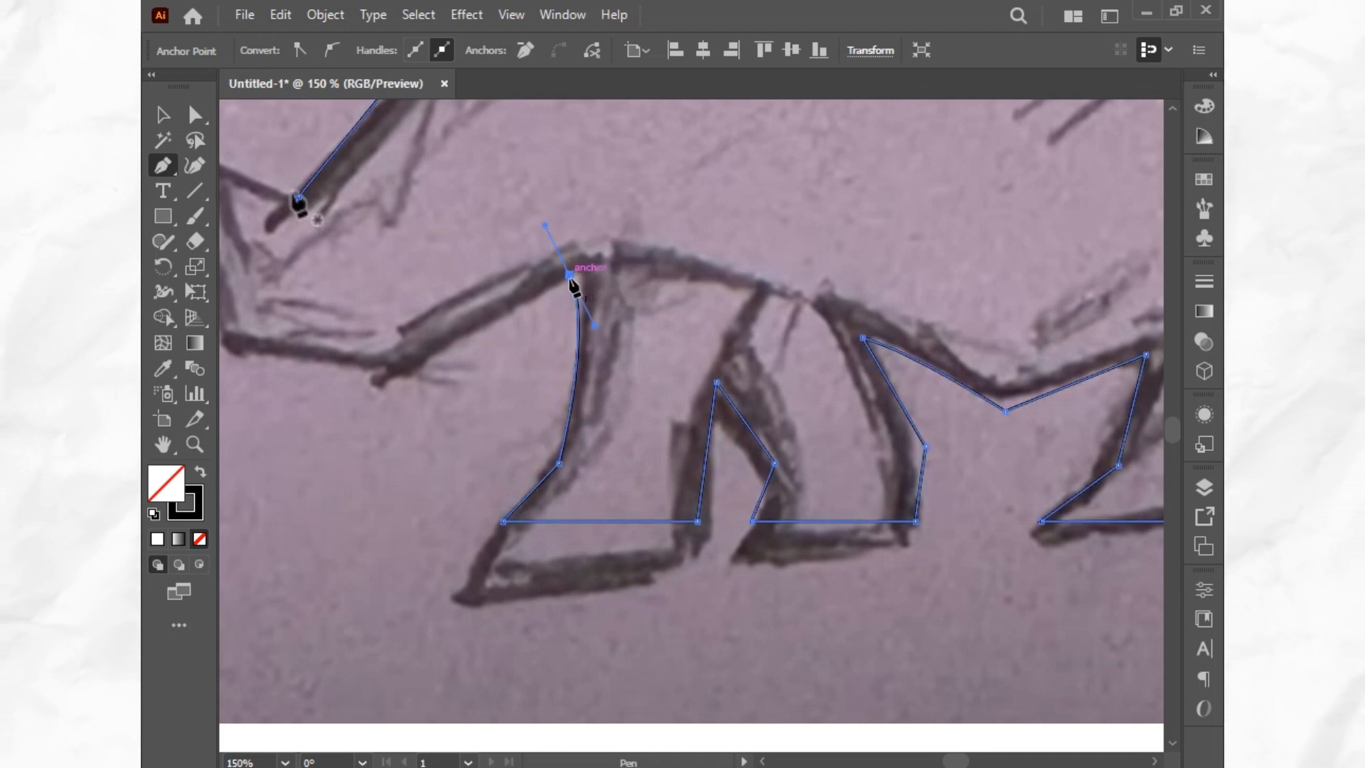
Trace the throat, jaw and nose horn, close the path at its starting point, and deselect it
drag(412, 384, 643, 442)
click(510, 398)
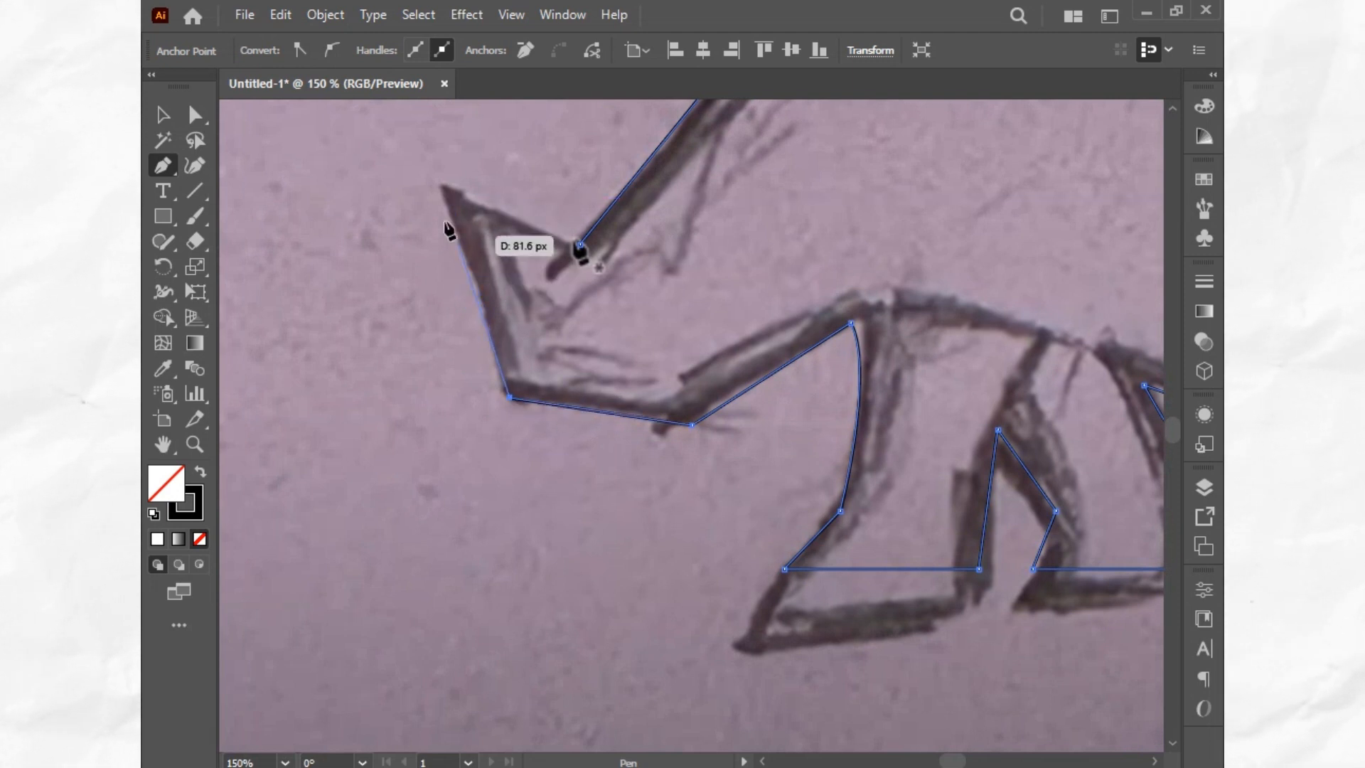
click(428, 173)
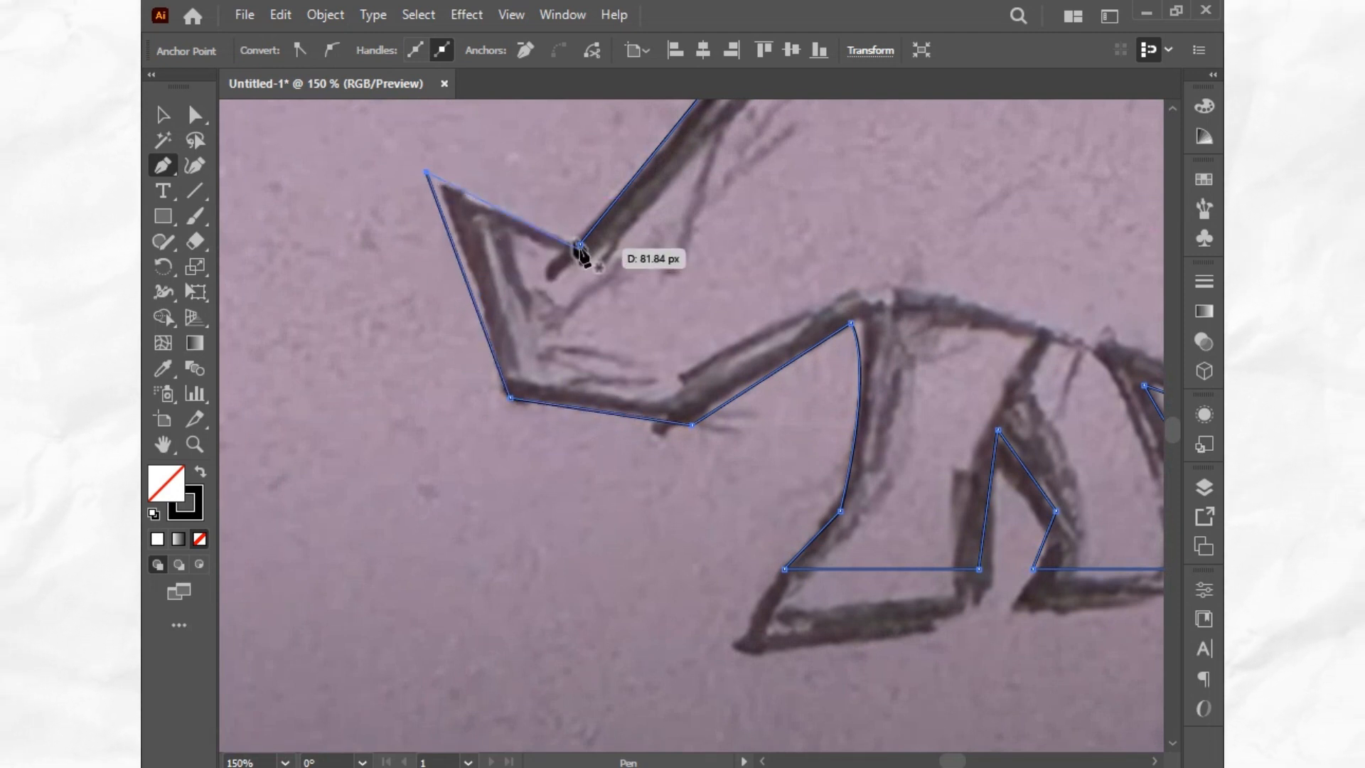
click(579, 245)
click(163, 115)
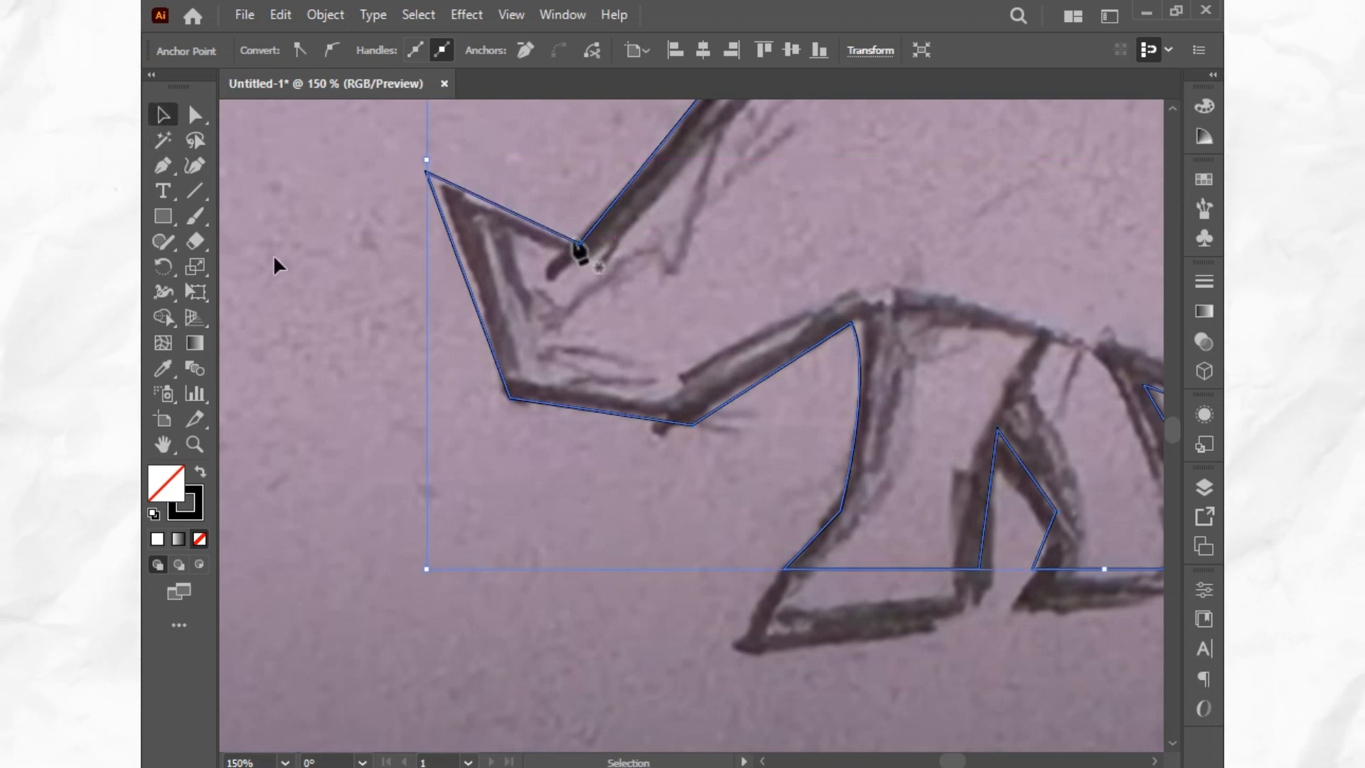
click(277, 259)
scroll(286, 269, down, 2)
scroll(375, 185, up, 3)
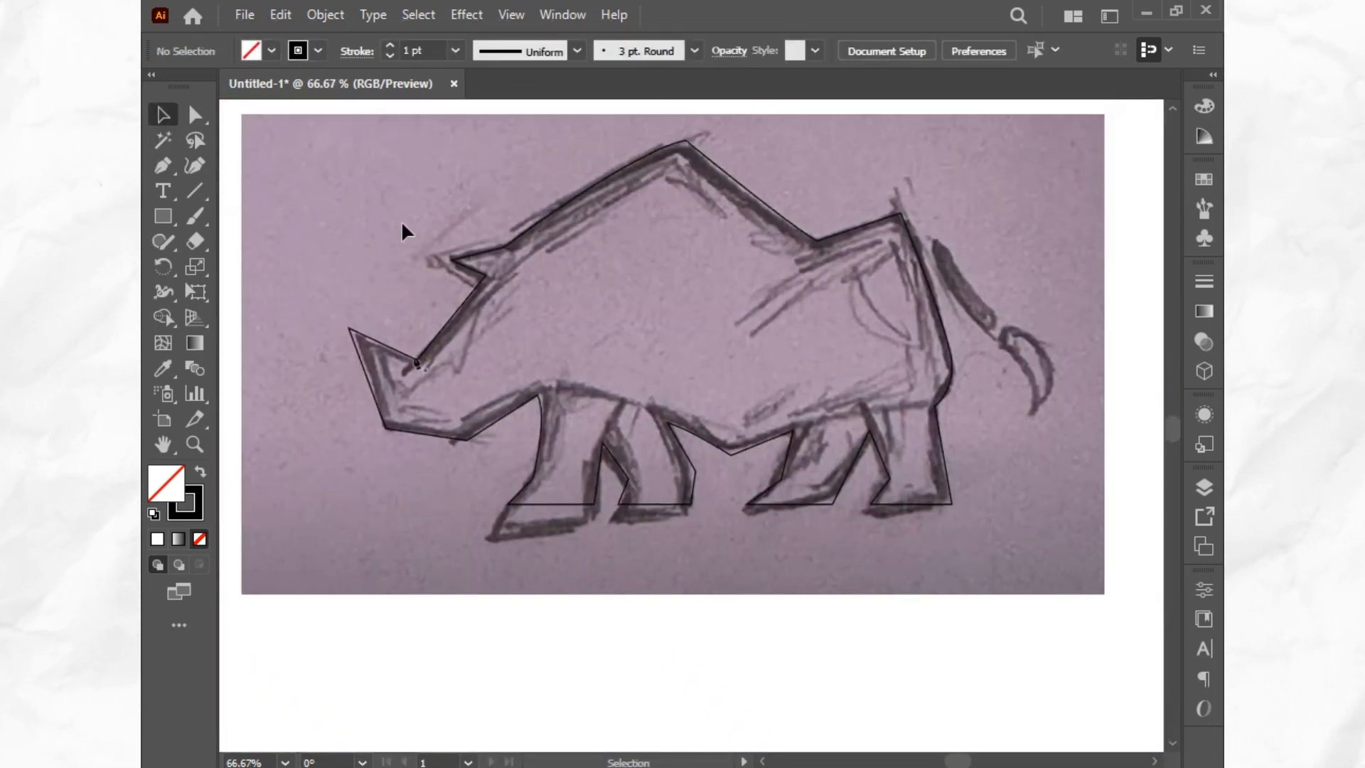
Unlock the sketch image and move it off the traced rhino outline
click(245, 15)
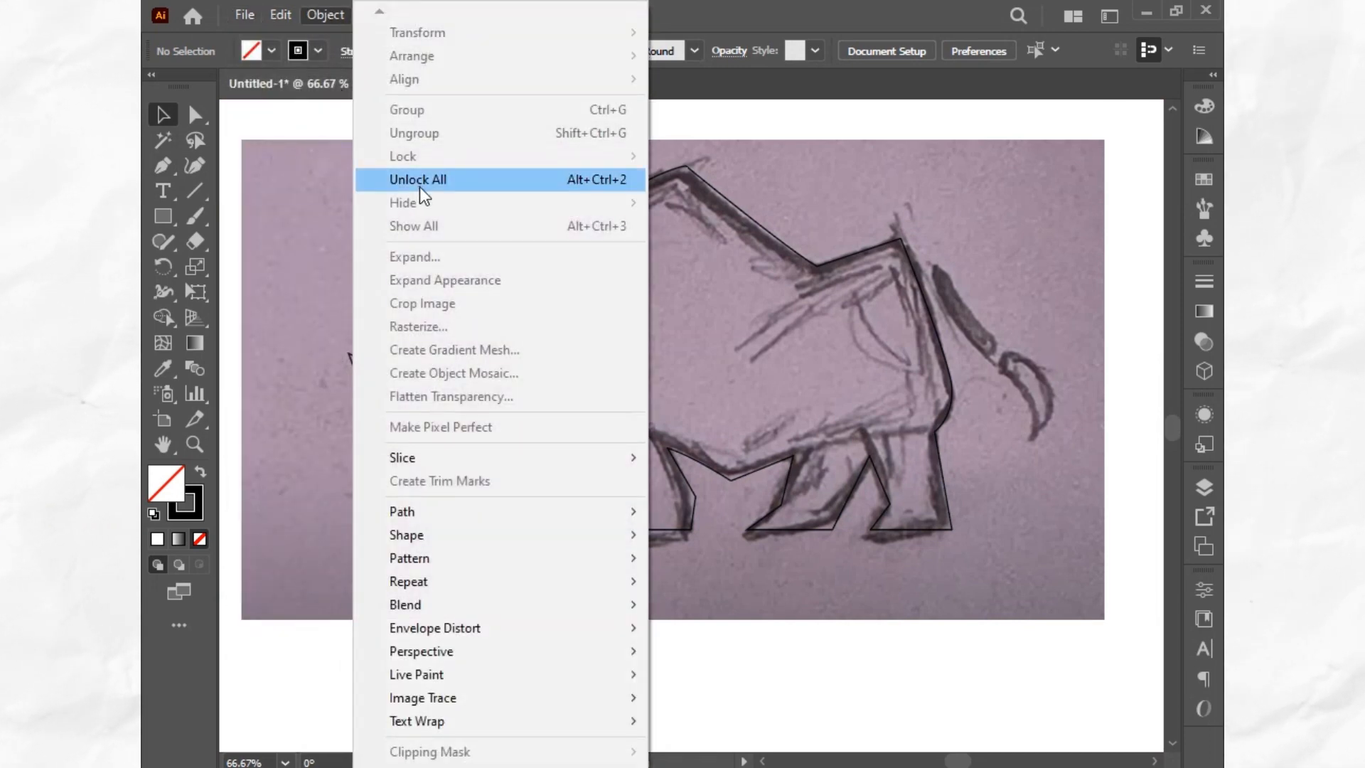
click(420, 182)
scroll(418, 336, down, 3)
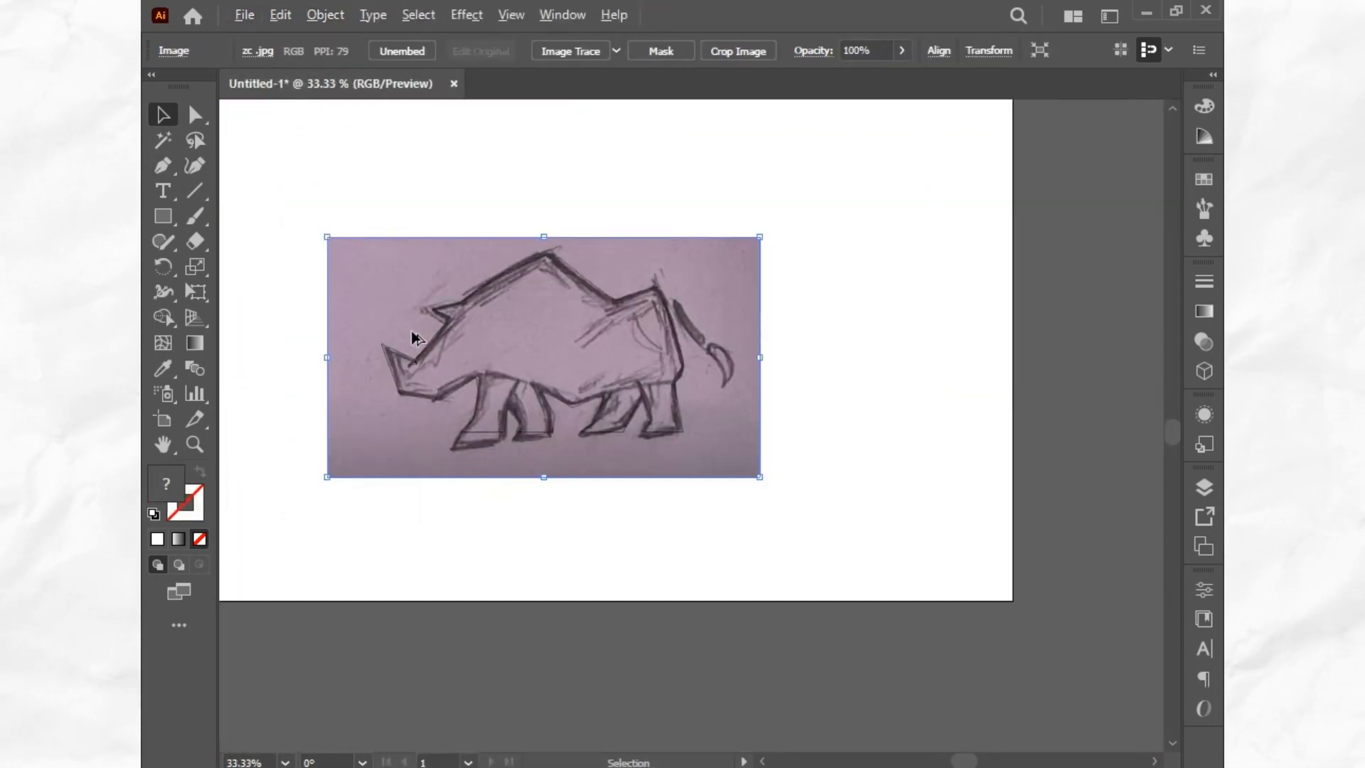
drag(401, 322, 893, 321)
click(625, 274)
scroll(468, 285, up, 2)
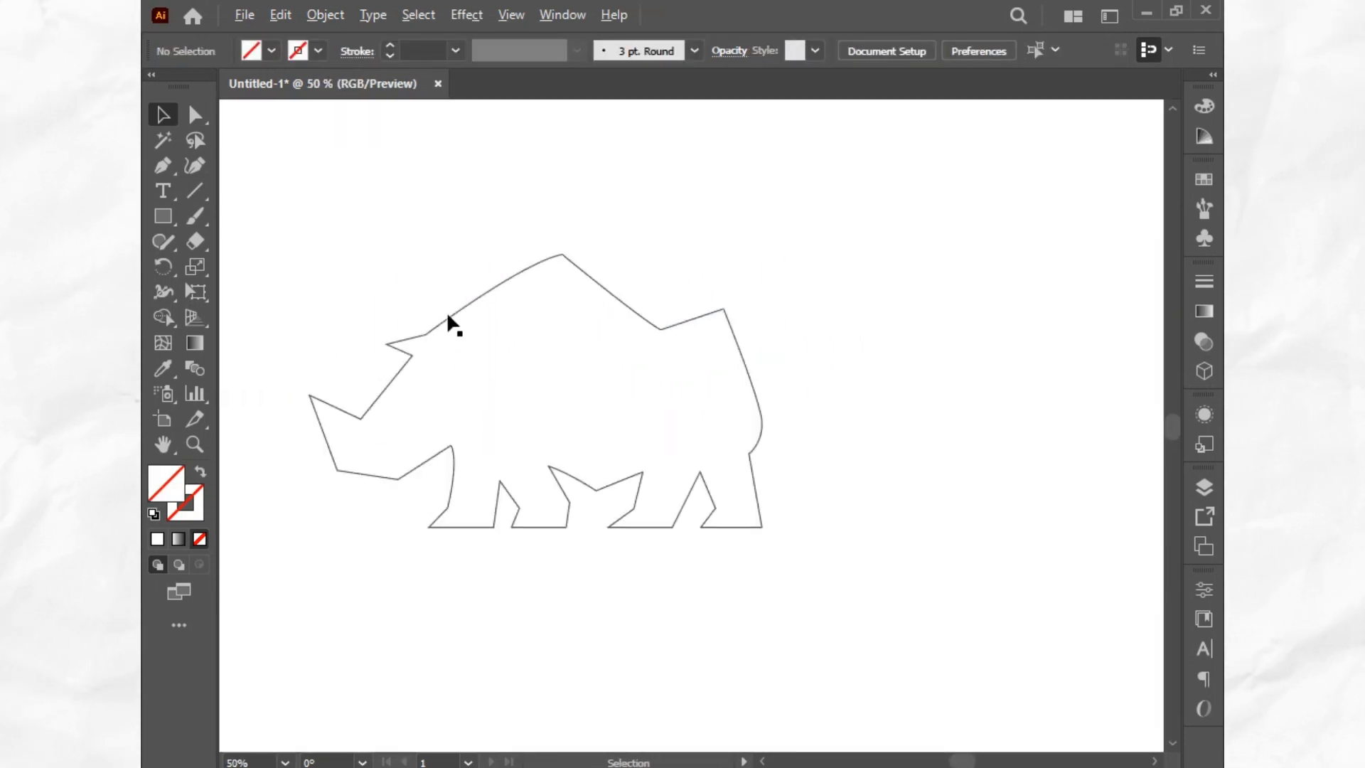
scroll(447, 311, up, 1)
scroll(447, 313, left, 3)
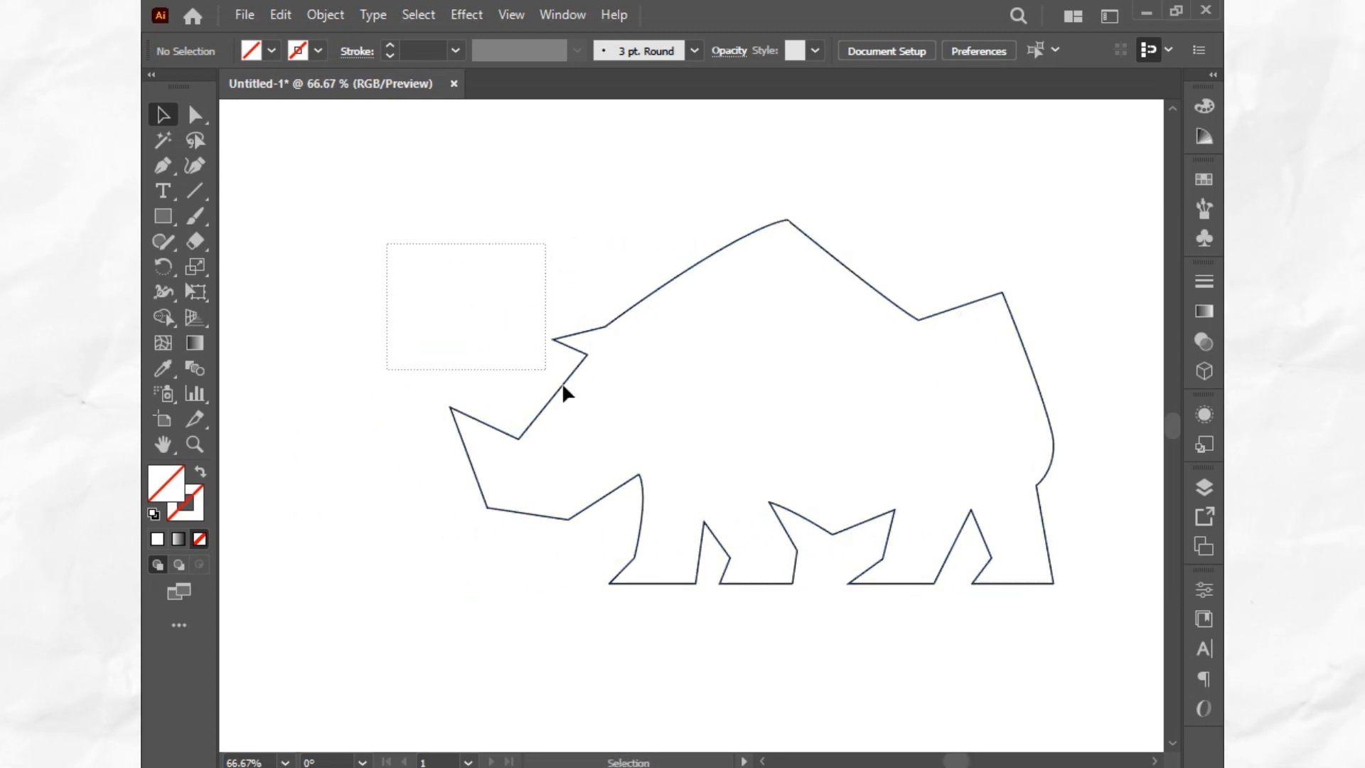
Round the outline's corners at the rump (about 13 px), back dip (about 19 px), chin (about 12 px) and outer front knee (about 46 px)
click(509, 440)
click(196, 116)
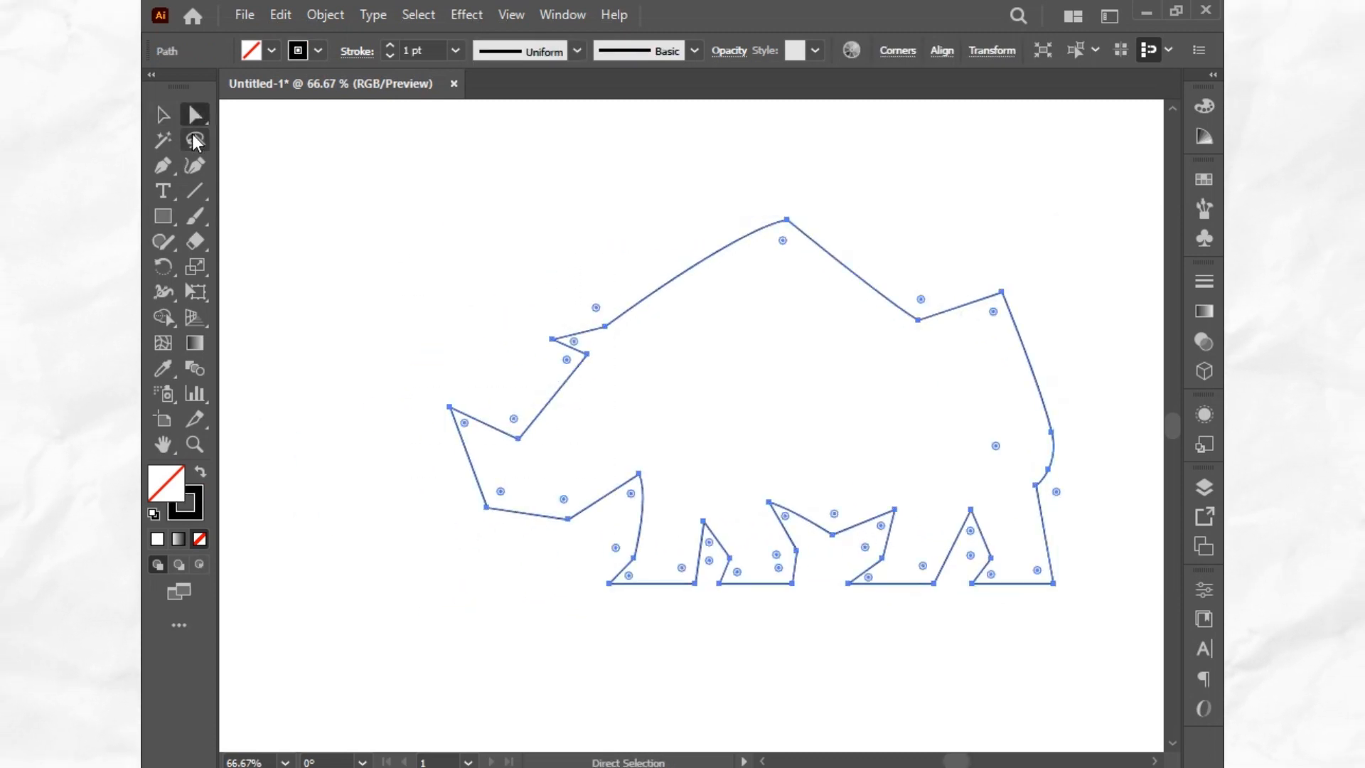
drag(764, 192, 788, 226)
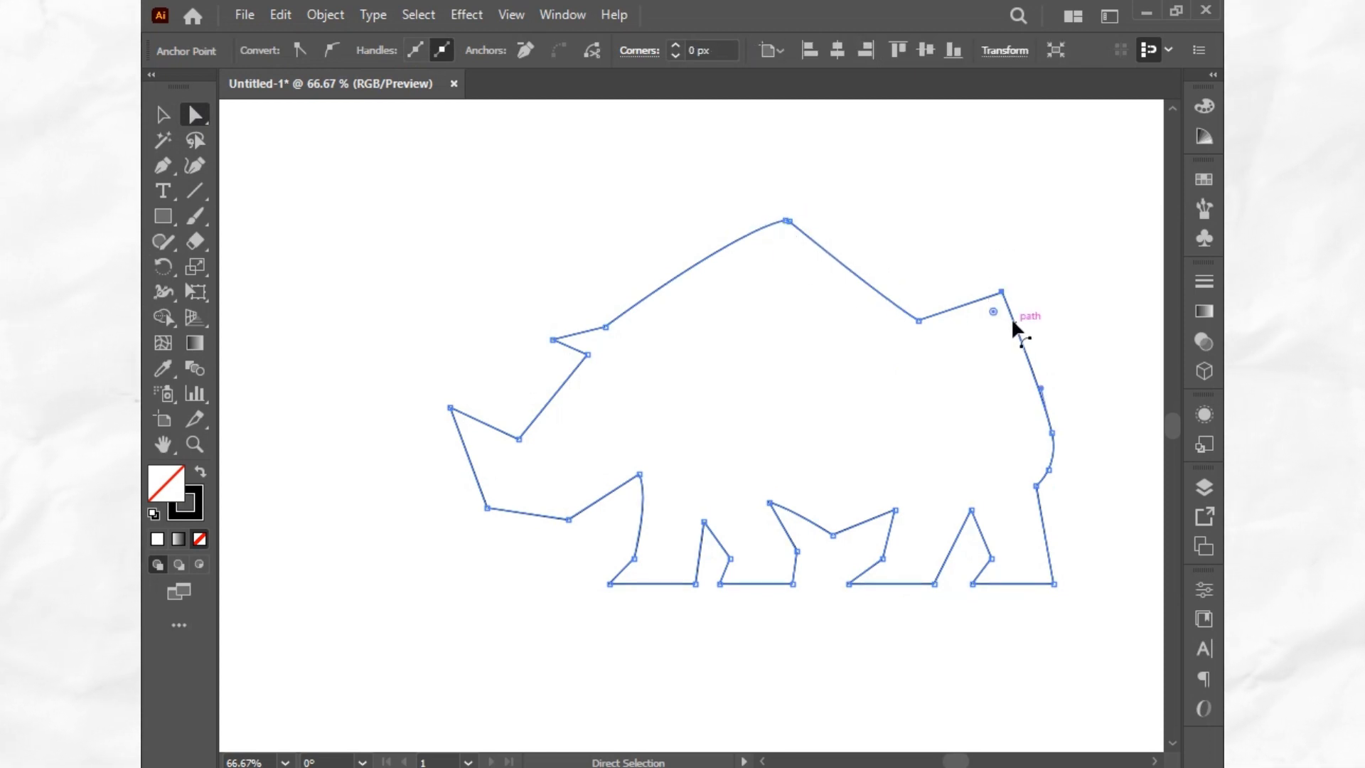
drag(997, 312, 995, 308)
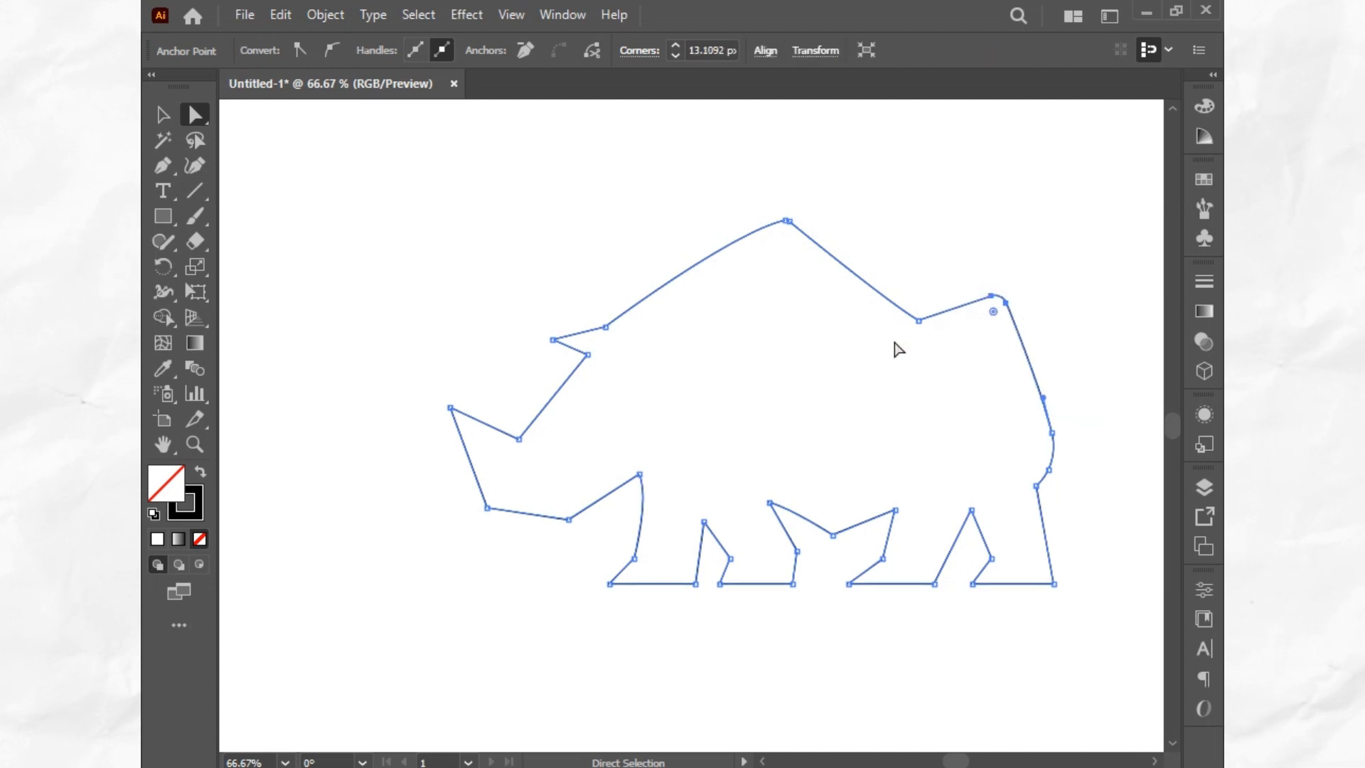
drag(894, 341, 924, 306)
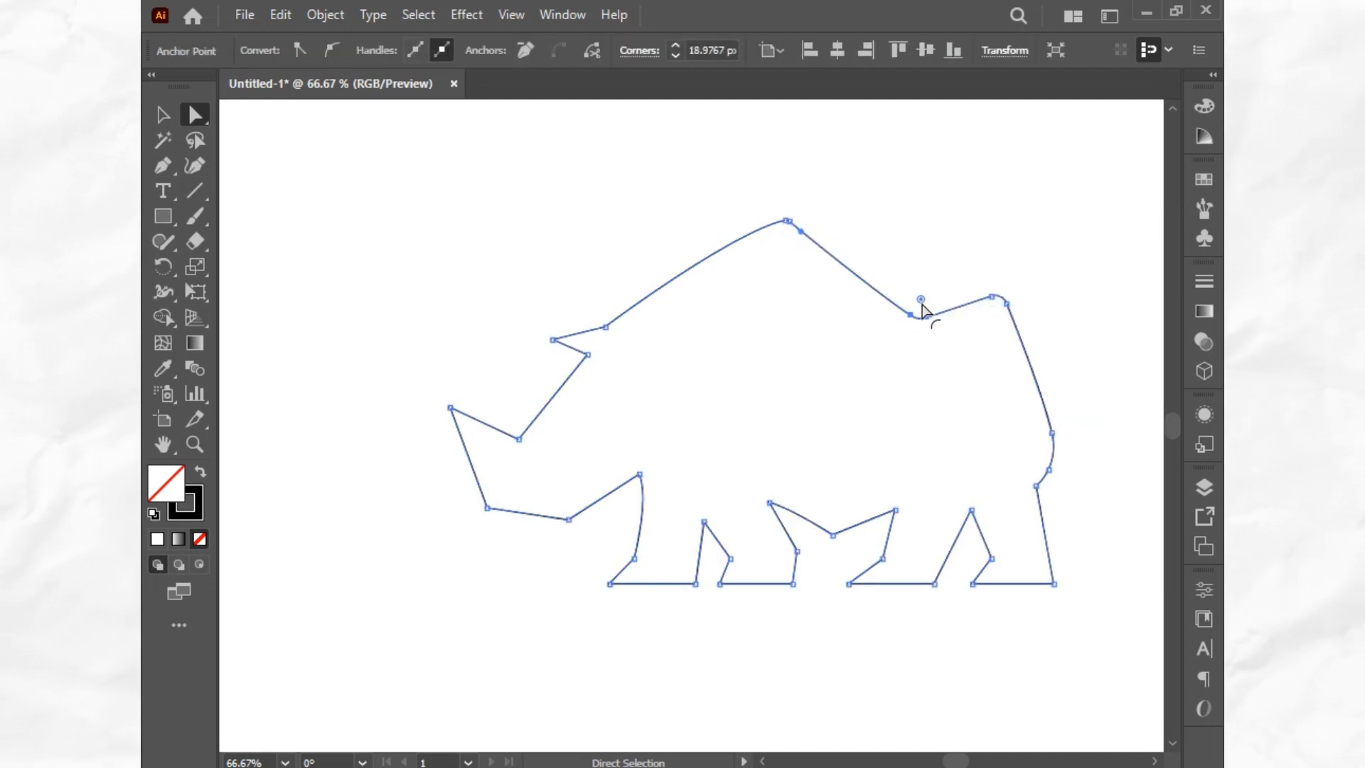
drag(451, 527, 512, 501)
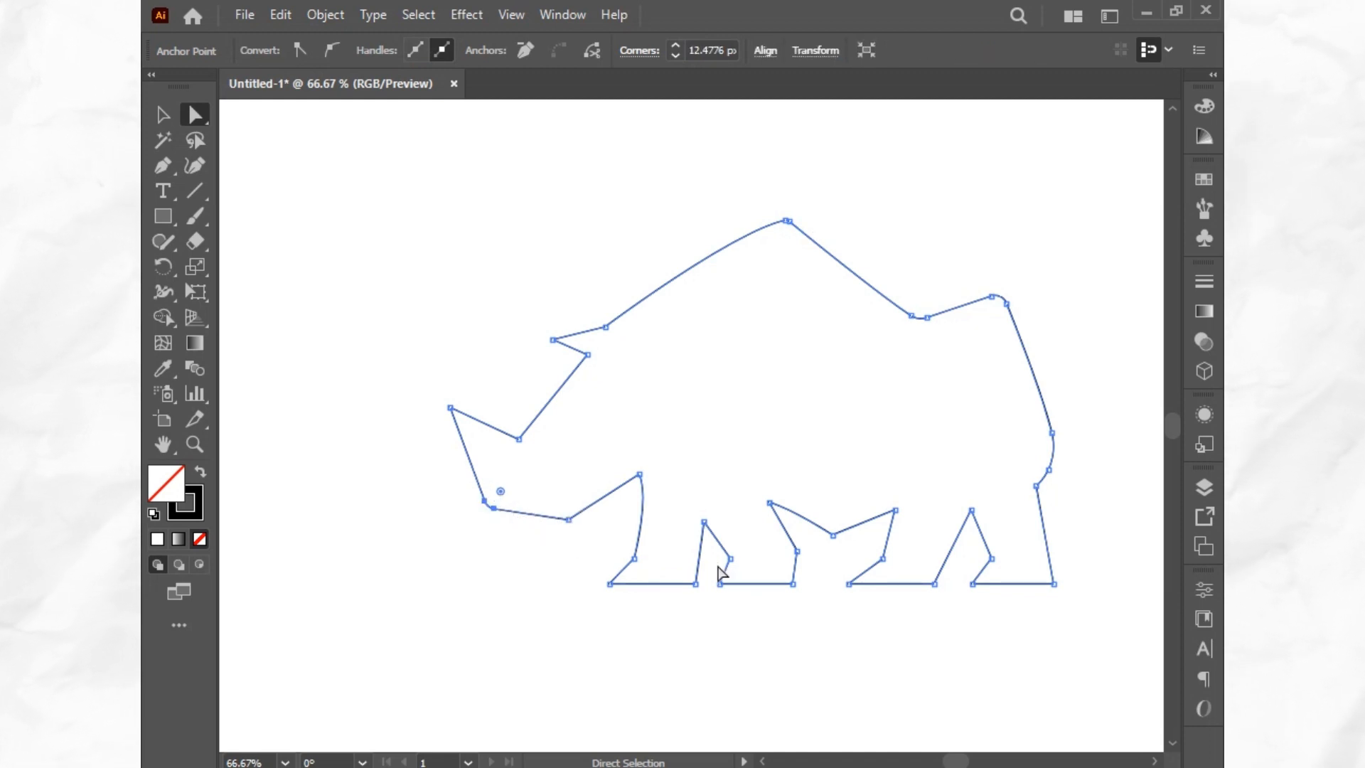
drag(807, 546, 761, 617)
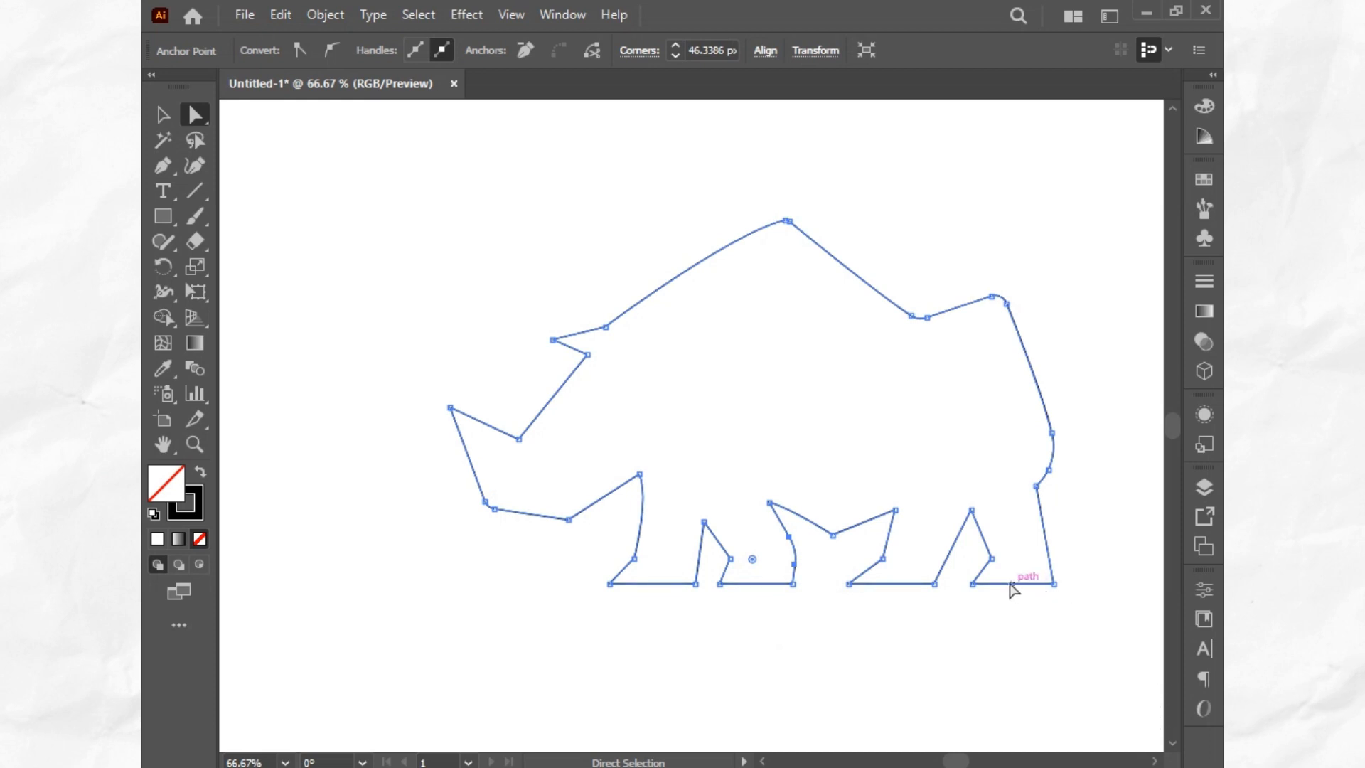
mouse_move(1052, 580)
mouse_down()
mouse_move(1014, 578)
mouse_move(1043, 574)
mouse_up()
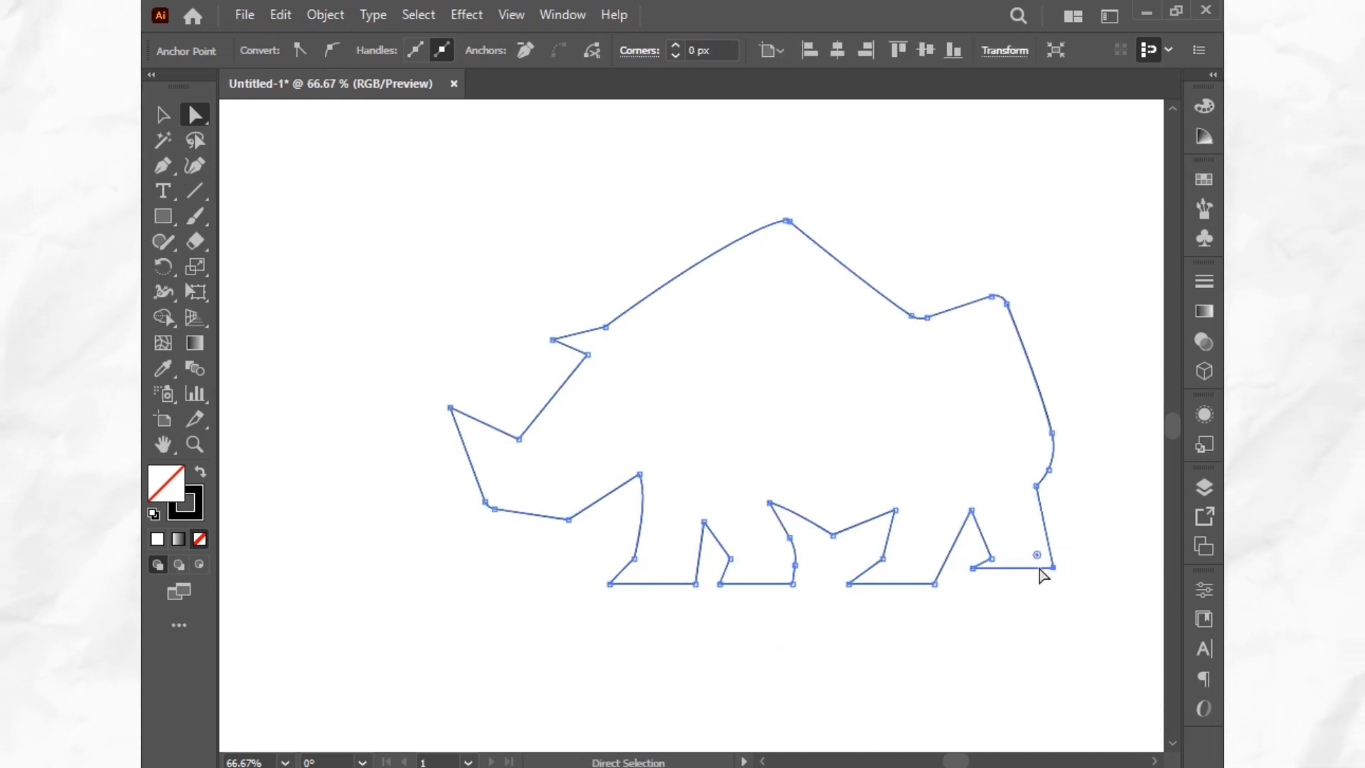
key(ctrl+z)
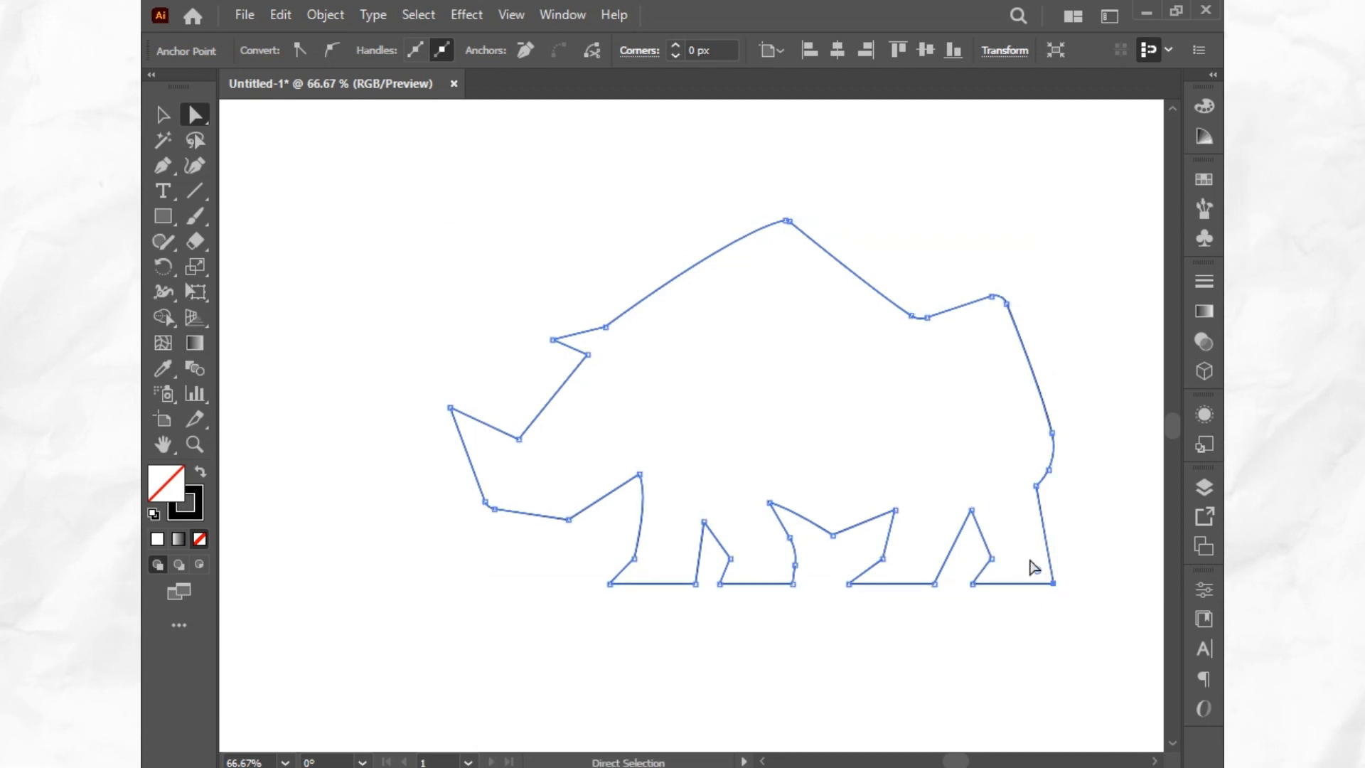
drag(1037, 571, 1060, 596)
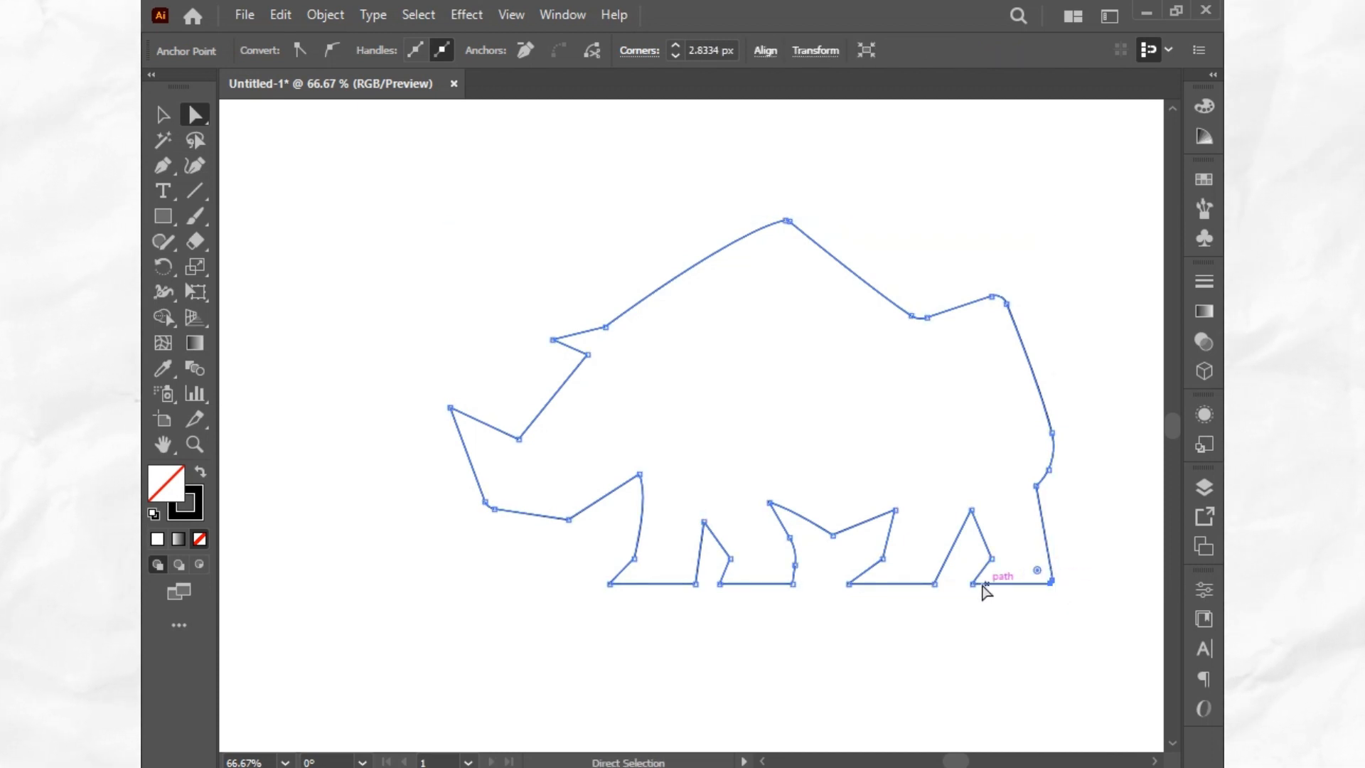
key(ctrl+z)
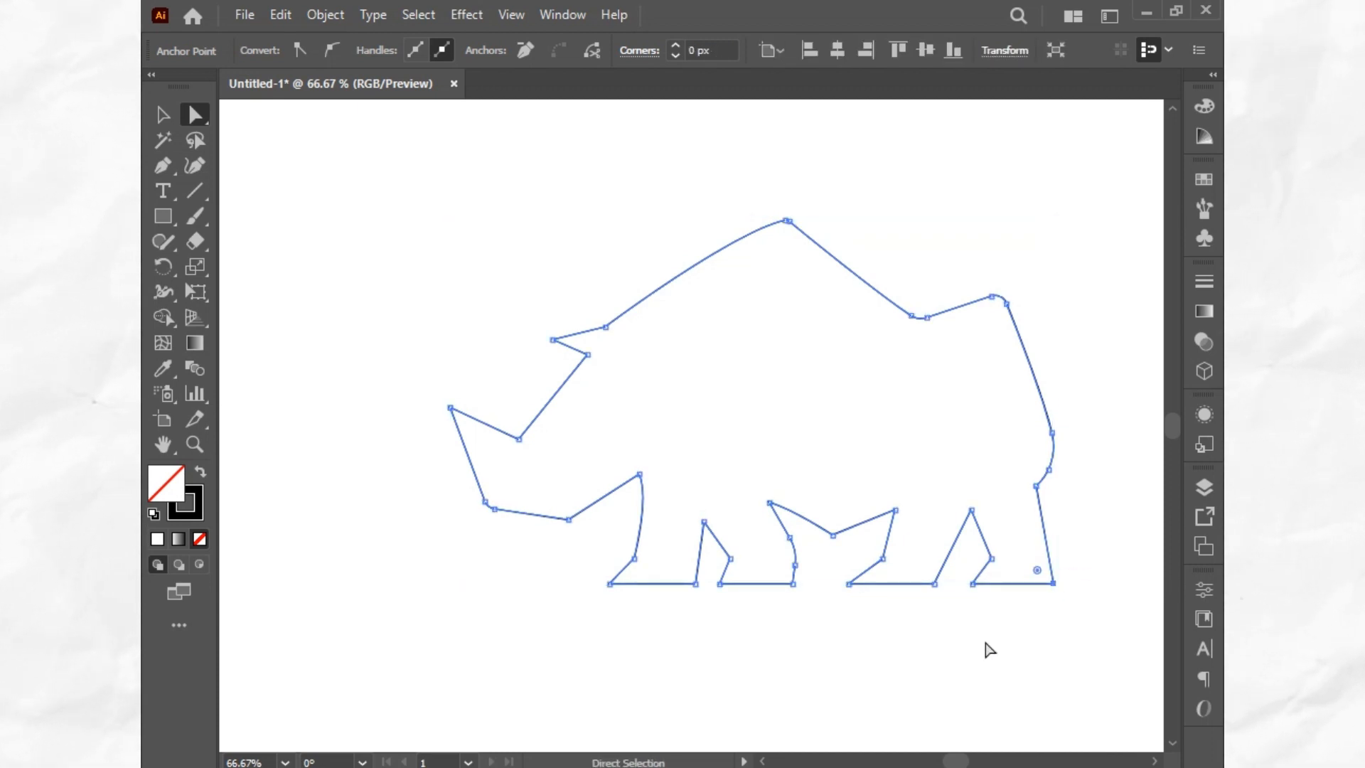
Slightly round the belly's lowest corner and the peak of the shoulder hump using the live corner handles
click(865, 630)
drag(843, 530, 855, 523)
click(805, 626)
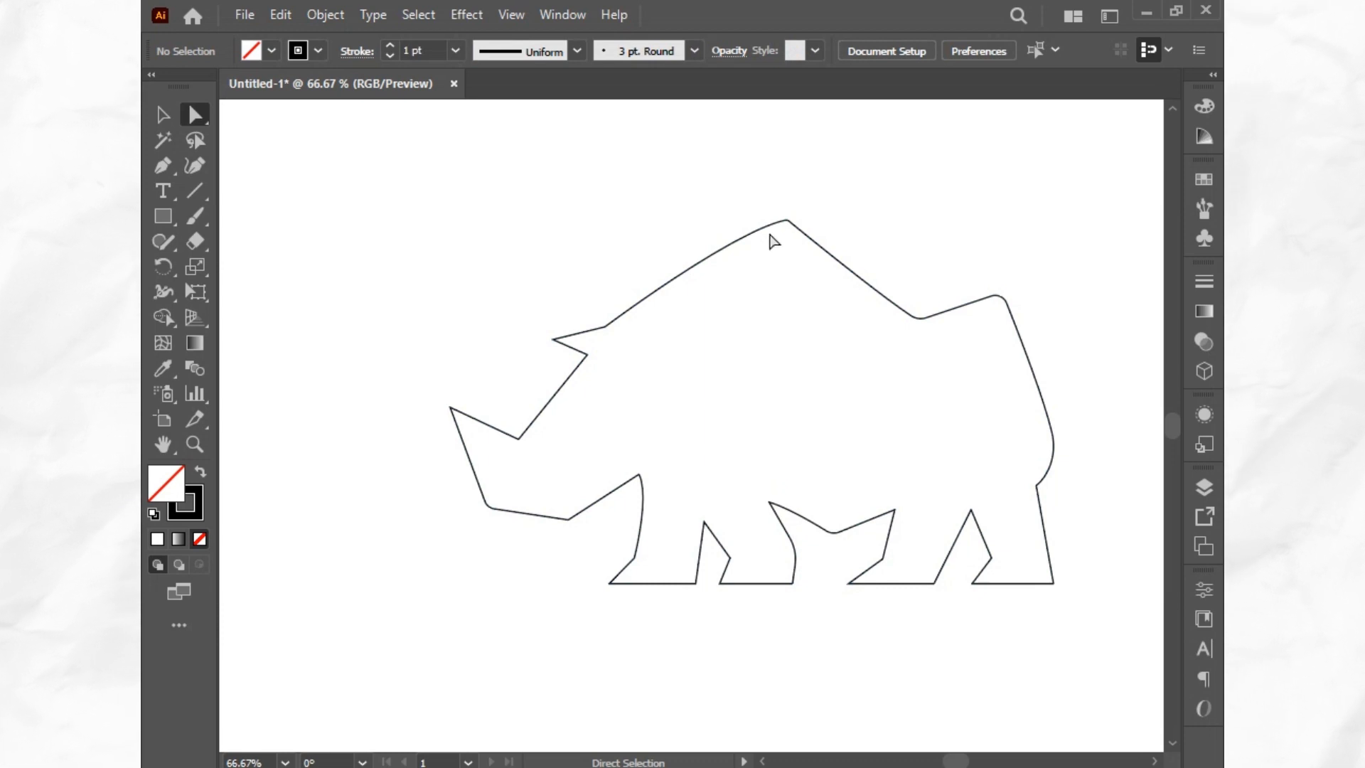
drag(780, 214, 804, 245)
drag(782, 234, 779, 247)
click(781, 202)
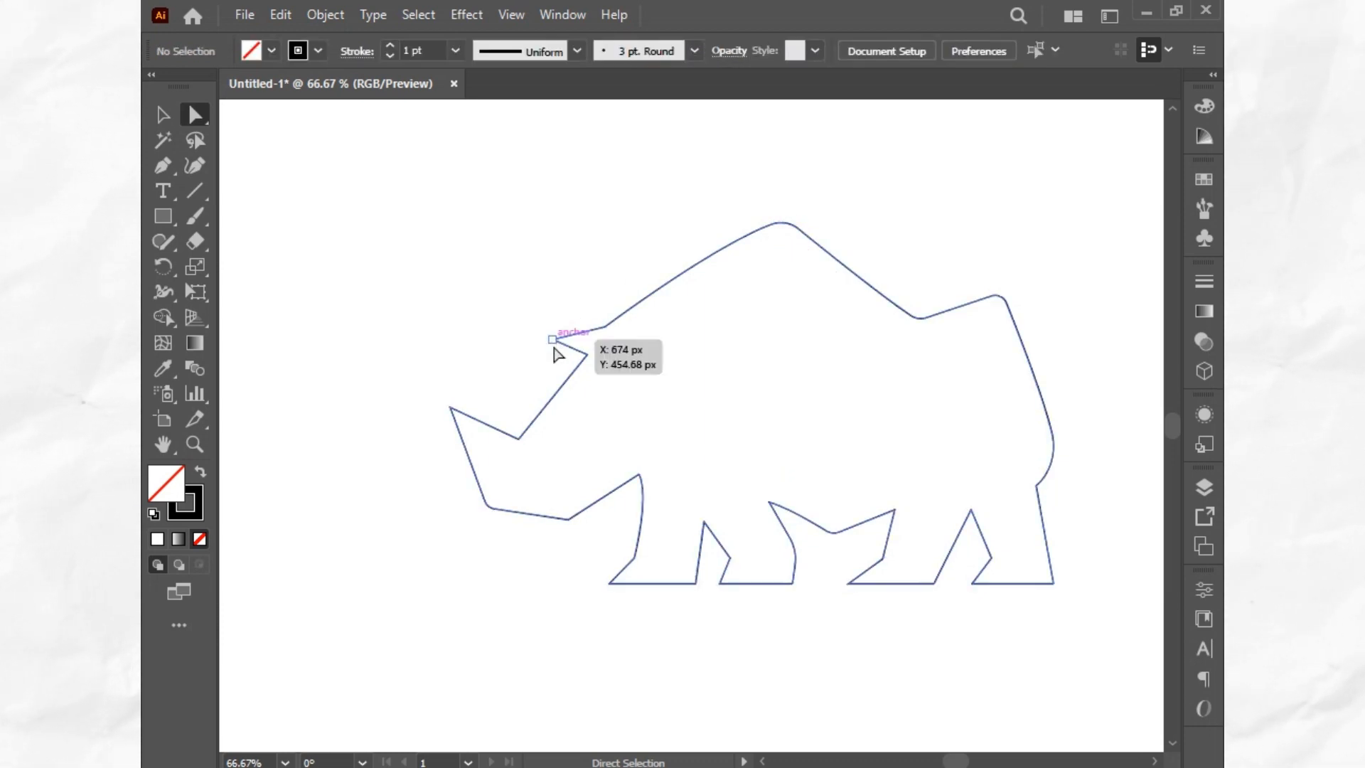
Slightly round the rear jaw corner where the jaw meets the throat, and deselect the outline
drag(527, 560, 567, 497)
click(558, 548)
drag(558, 547, 572, 508)
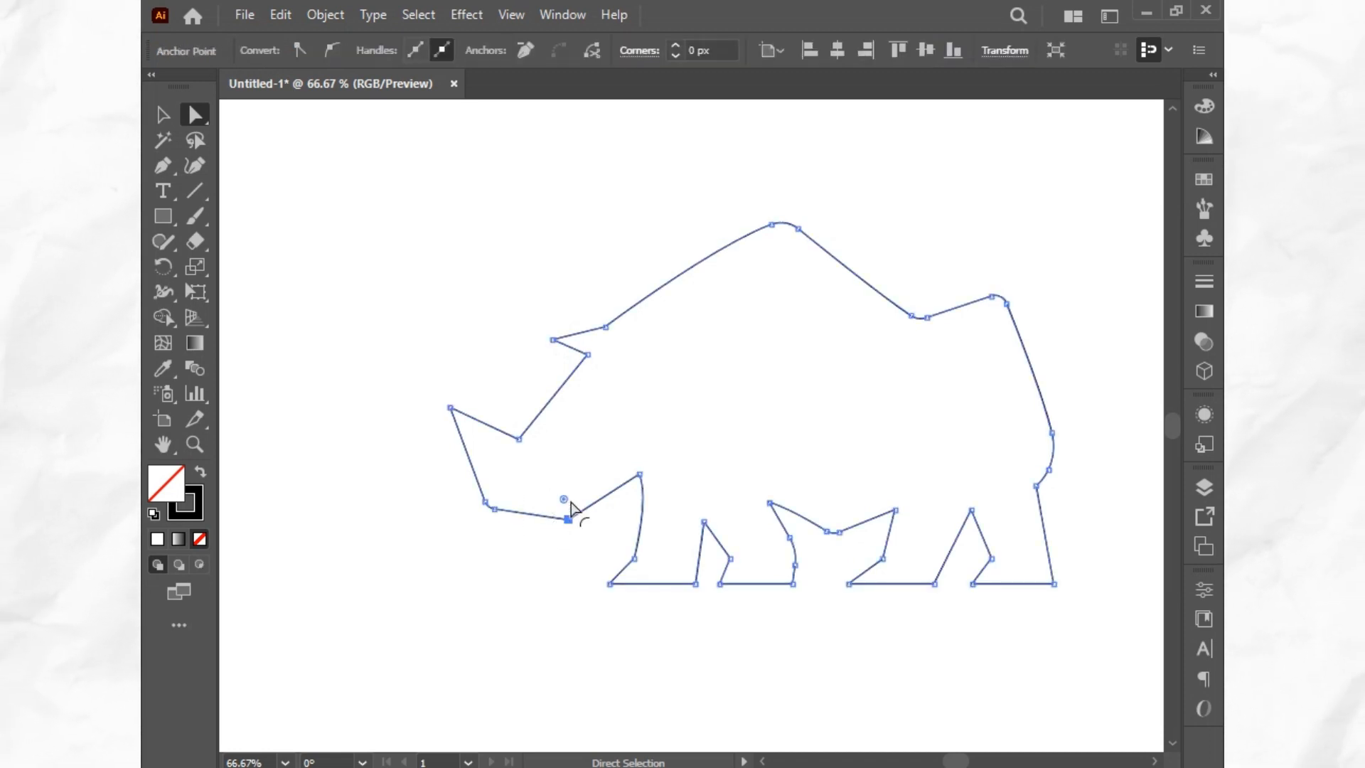
click(536, 567)
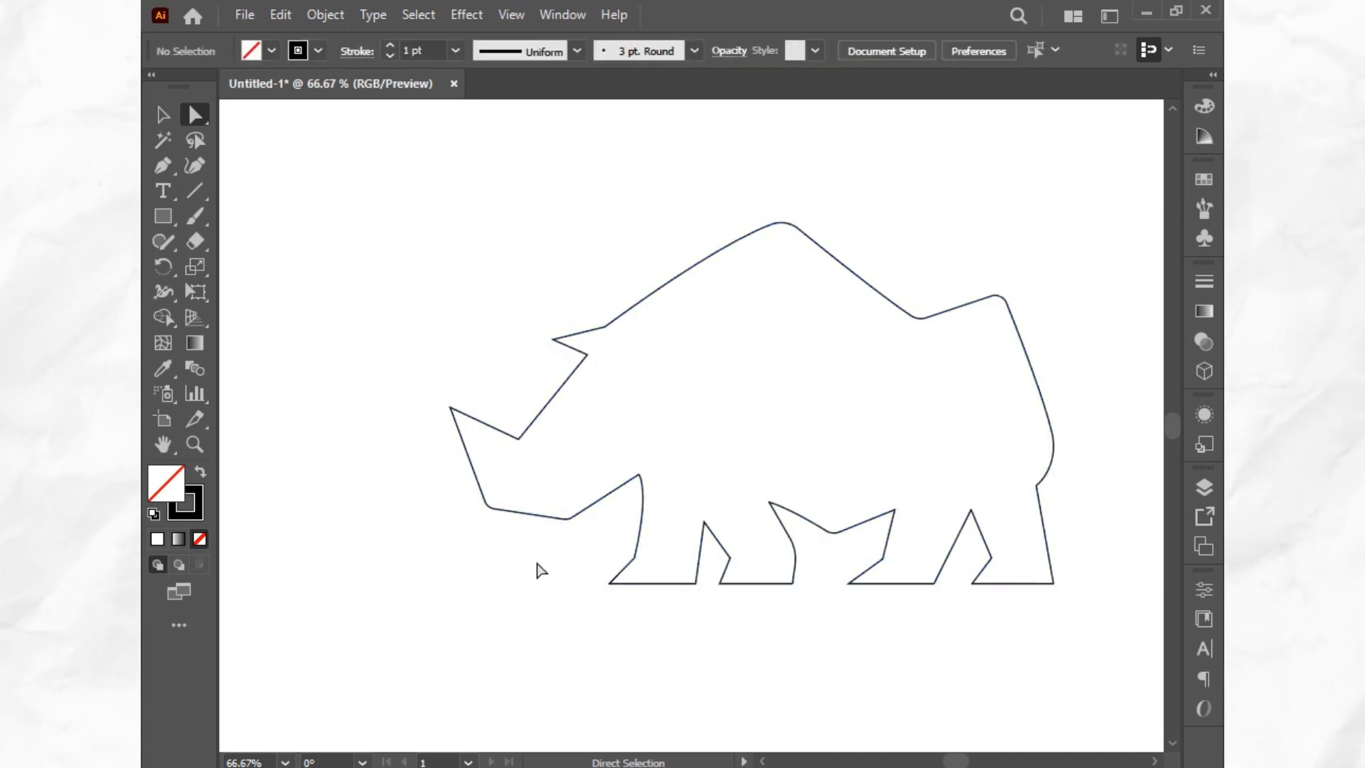
Move the rhino outline up and to the left on the artboard and fill it with red
click(161, 114)
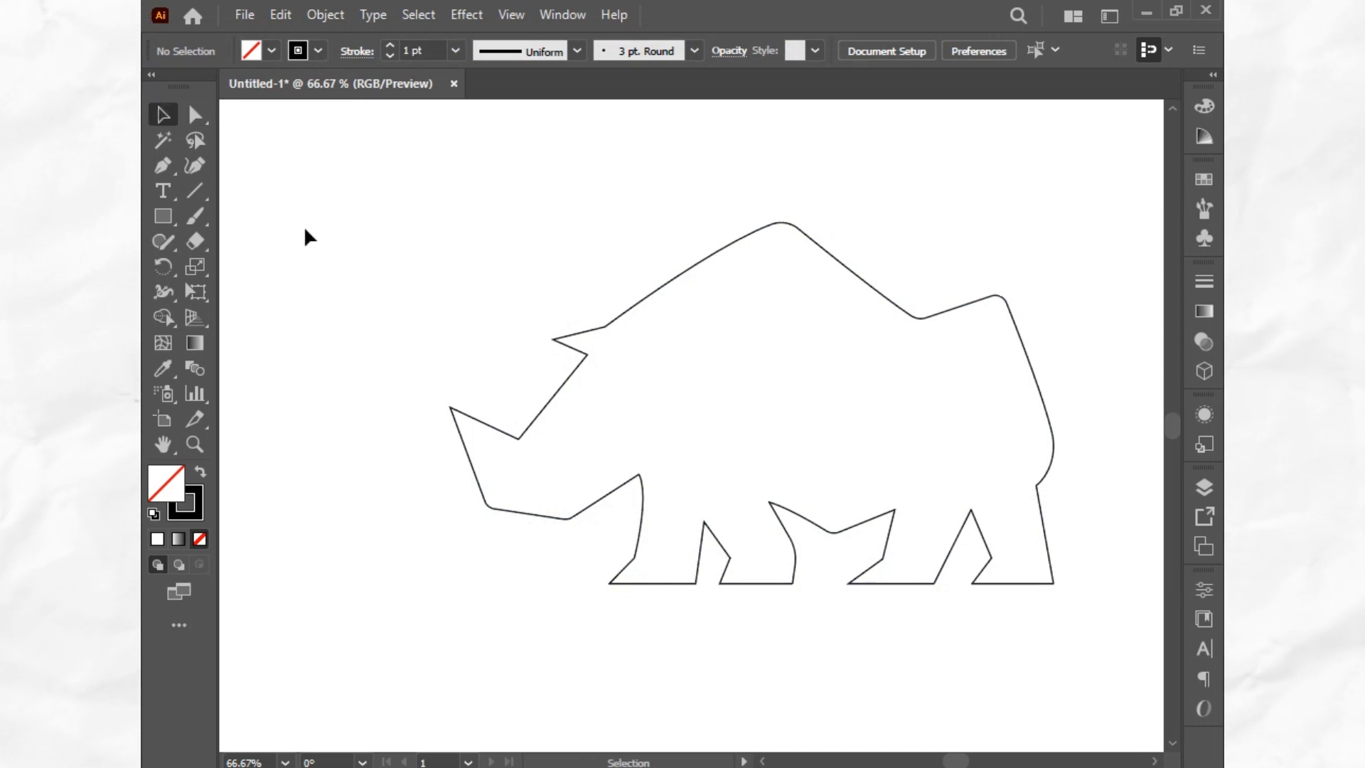
drag(664, 287, 542, 199)
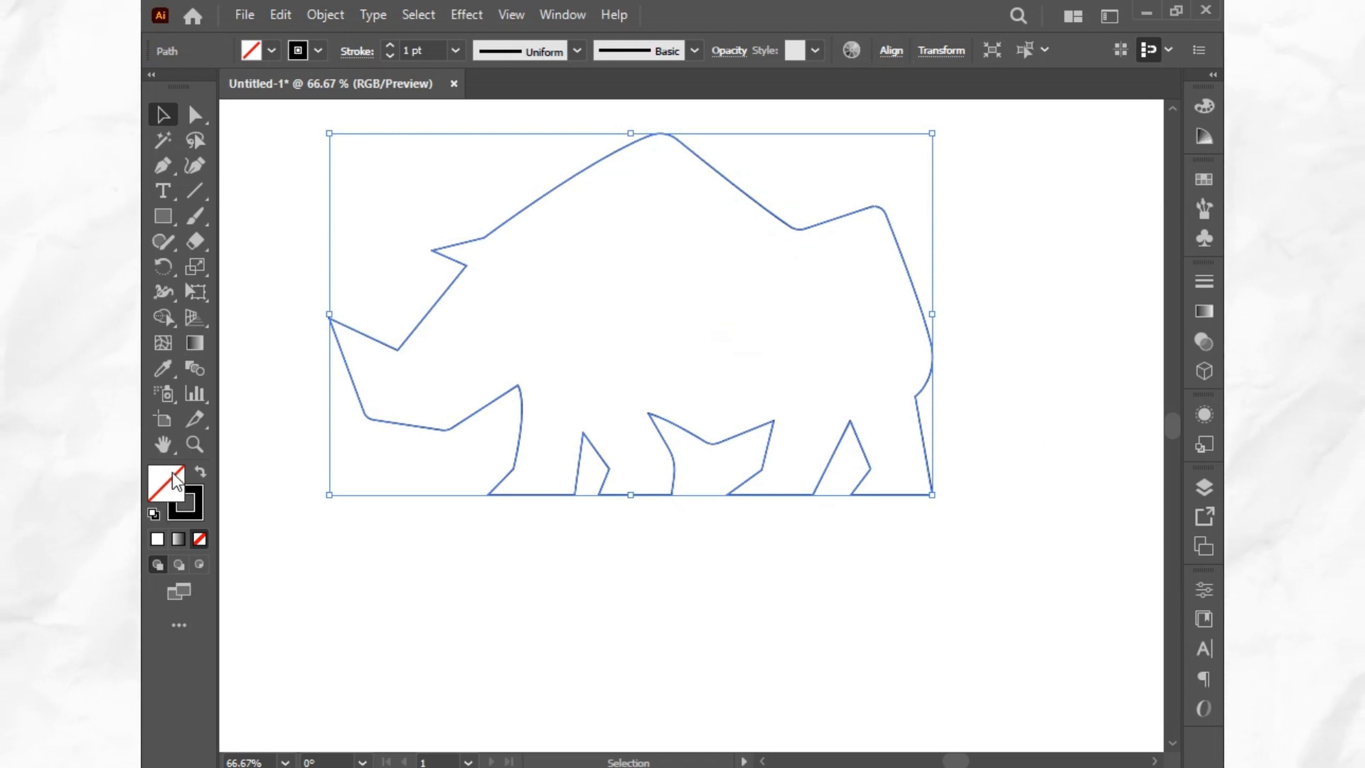
click(258, 57)
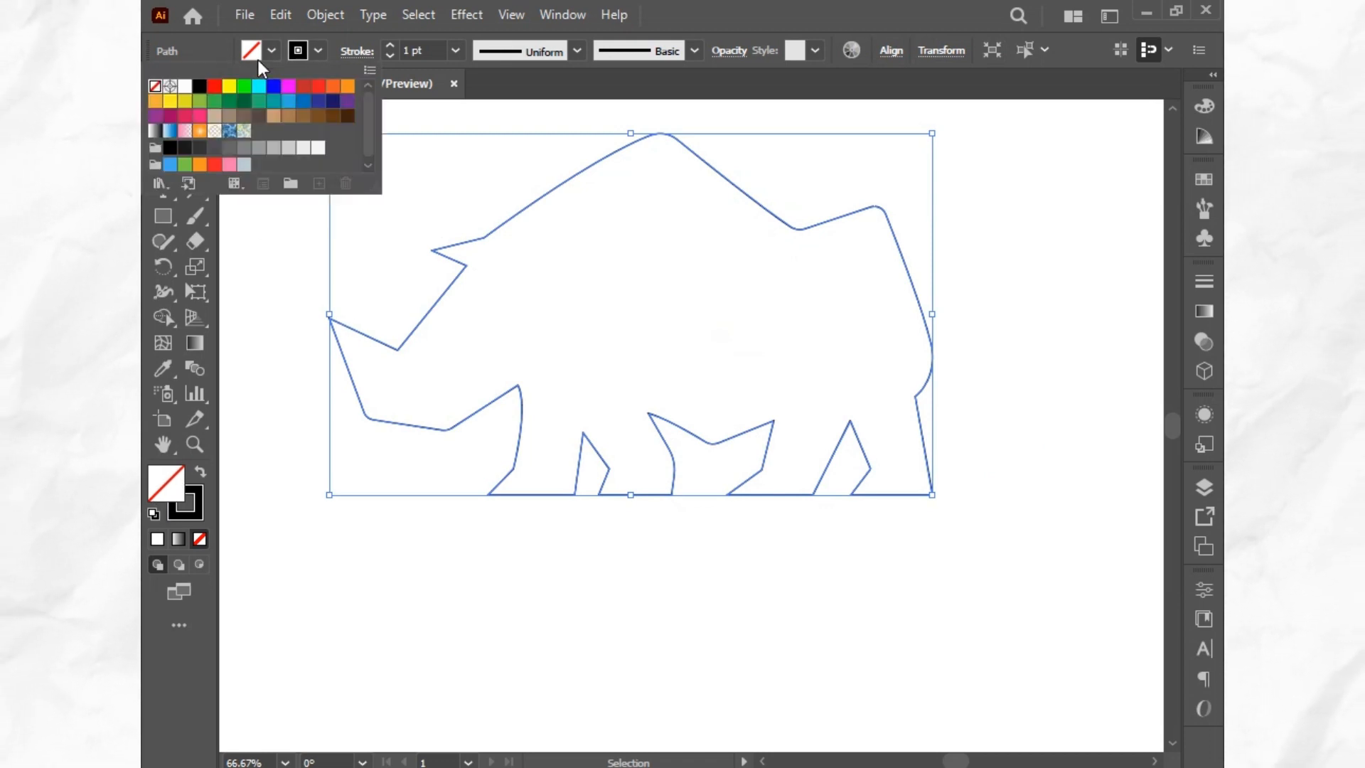
click(214, 87)
click(297, 330)
click(297, 331)
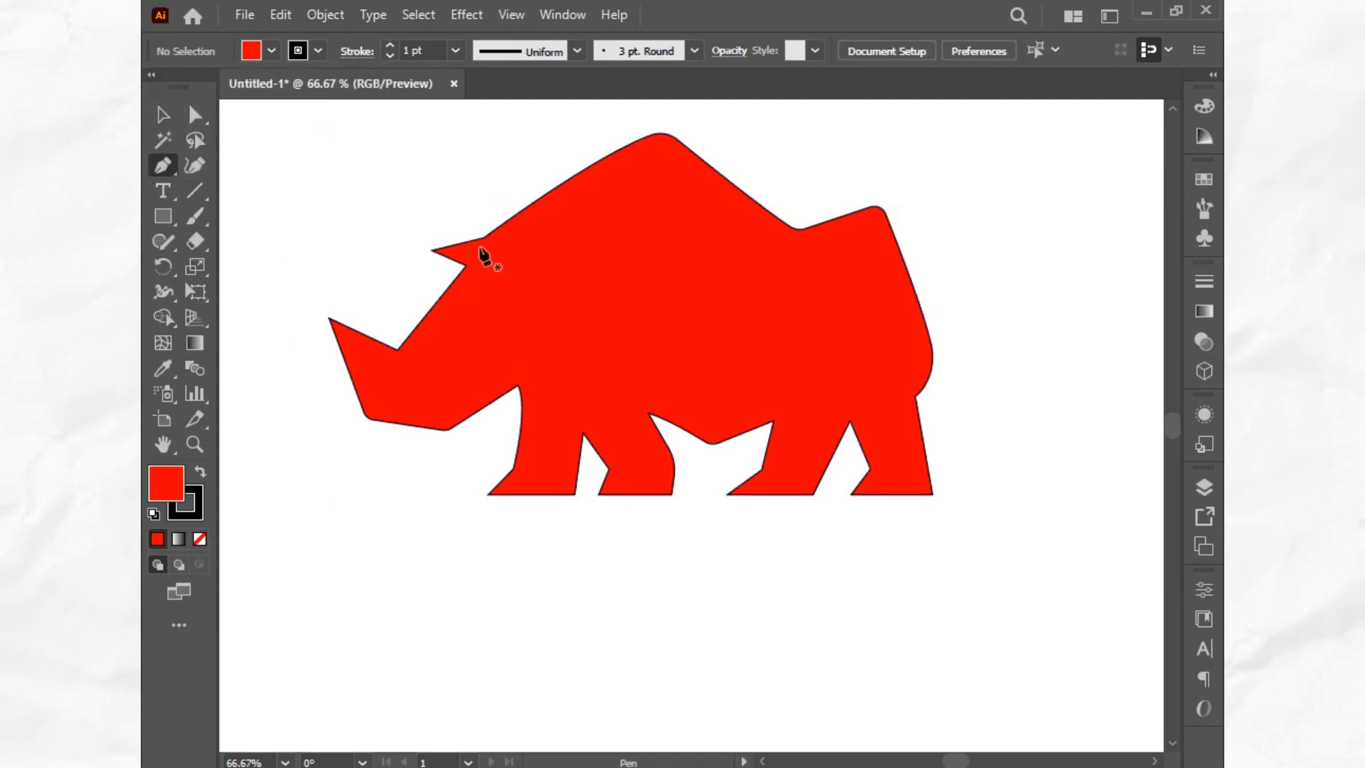
Draw a curved Pen path from the base of the ear down to the throat corner above the front leg
click(483, 237)
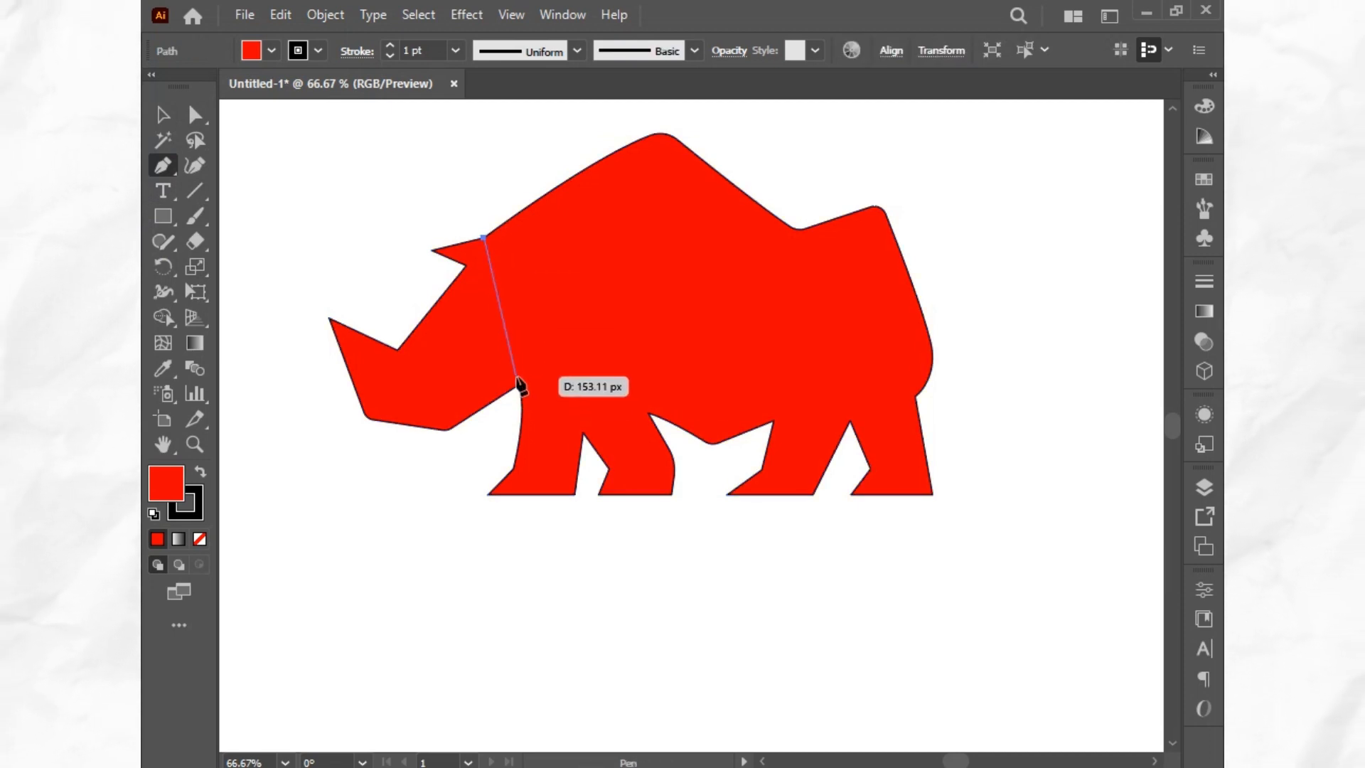
drag(519, 388, 497, 493)
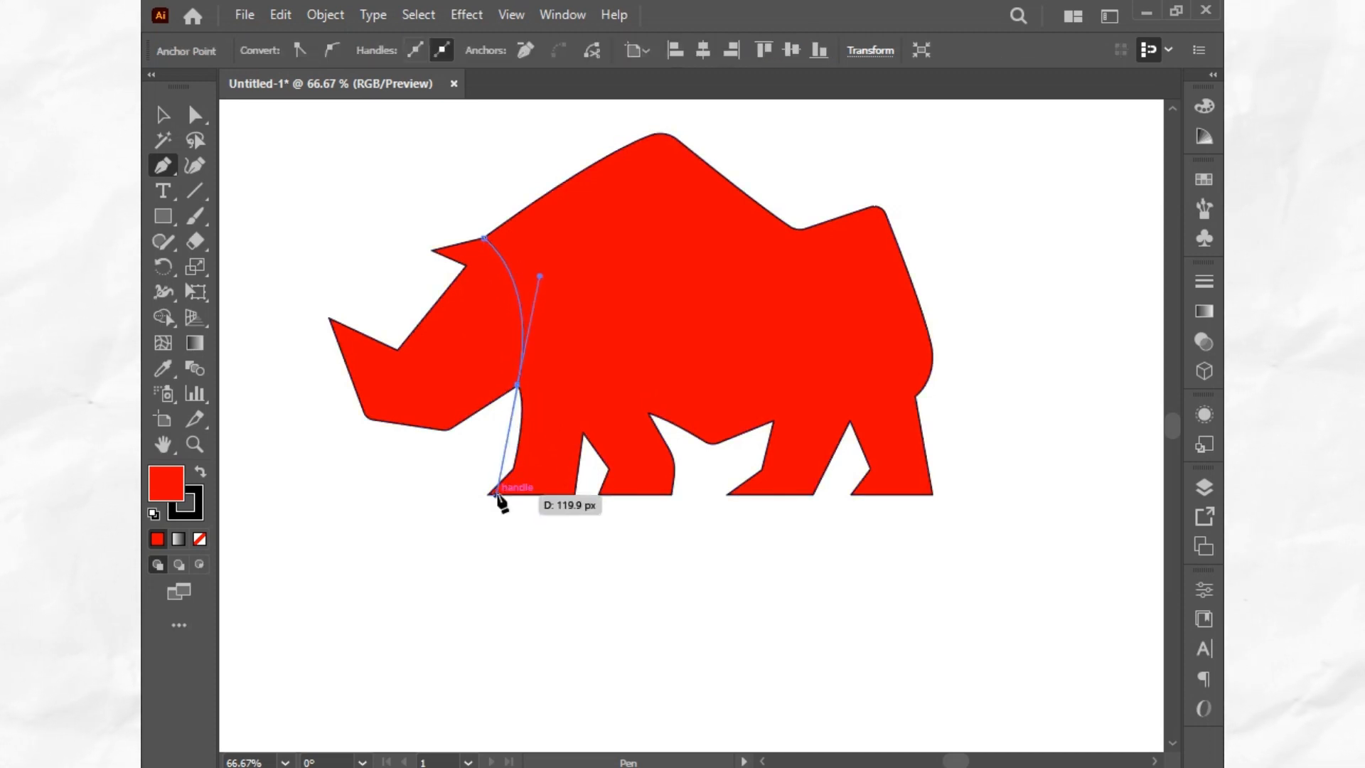
click(648, 414)
ctrl+click(519, 385)
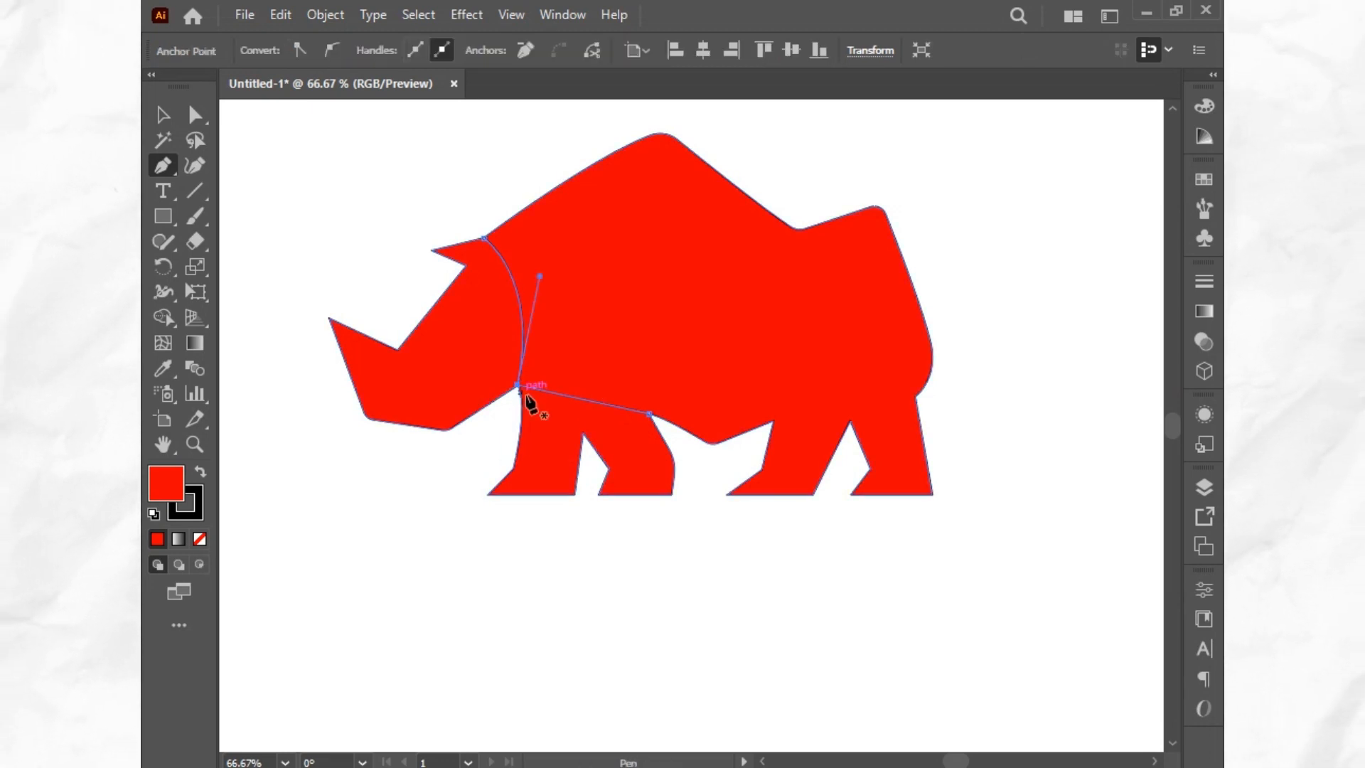
click(572, 397)
drag(572, 397, 579, 392)
key(ctrl+z)
key(ctrl+z)
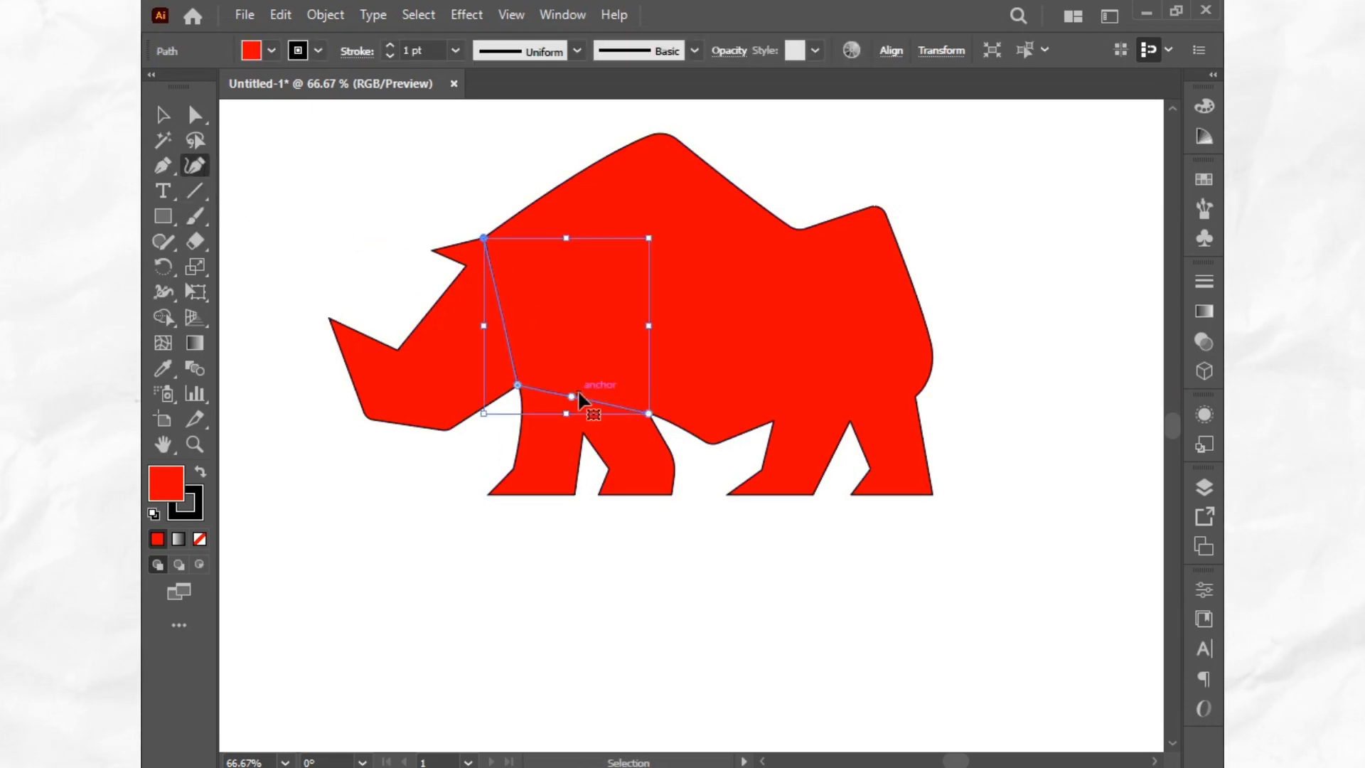
key(ctrl+z)
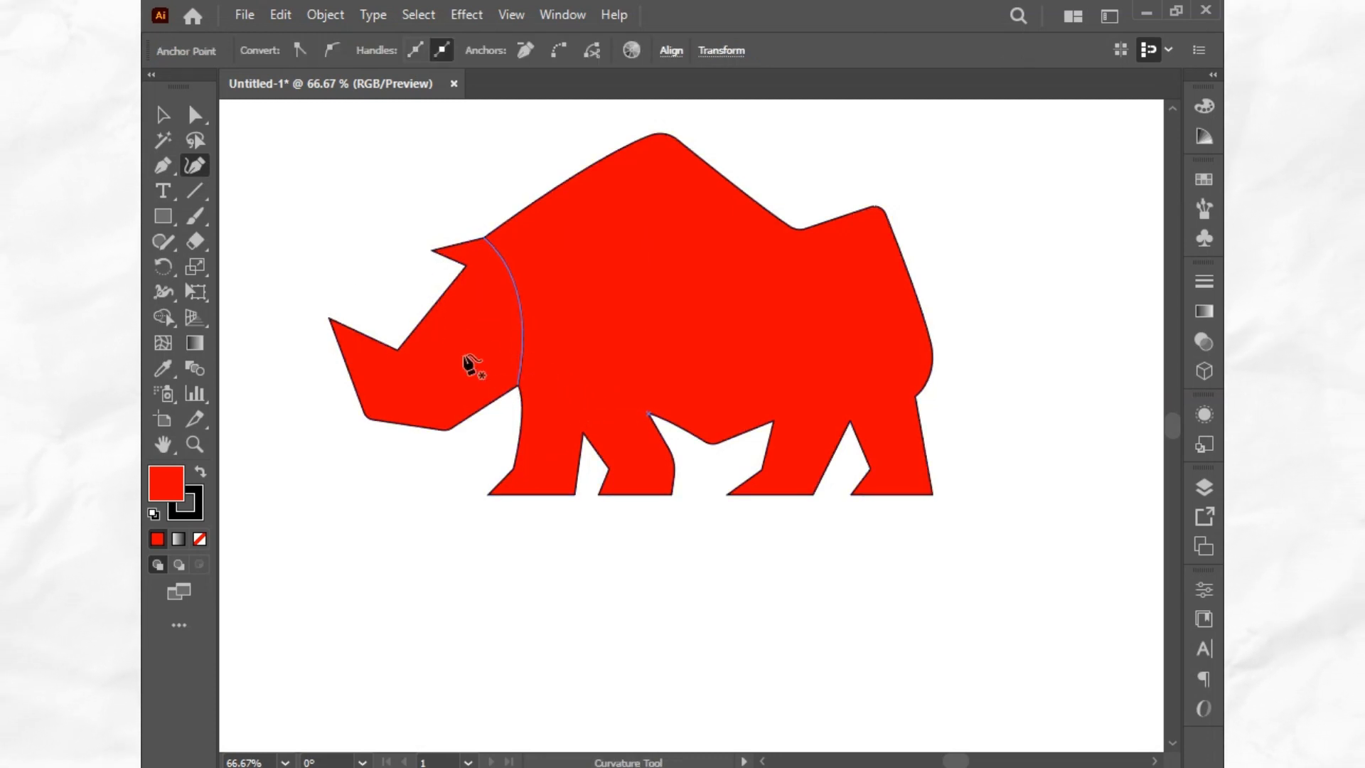
Draw an arched Pen path across the tops of the front legs, from the throat corner to the belly corner, and end it
click(170, 160)
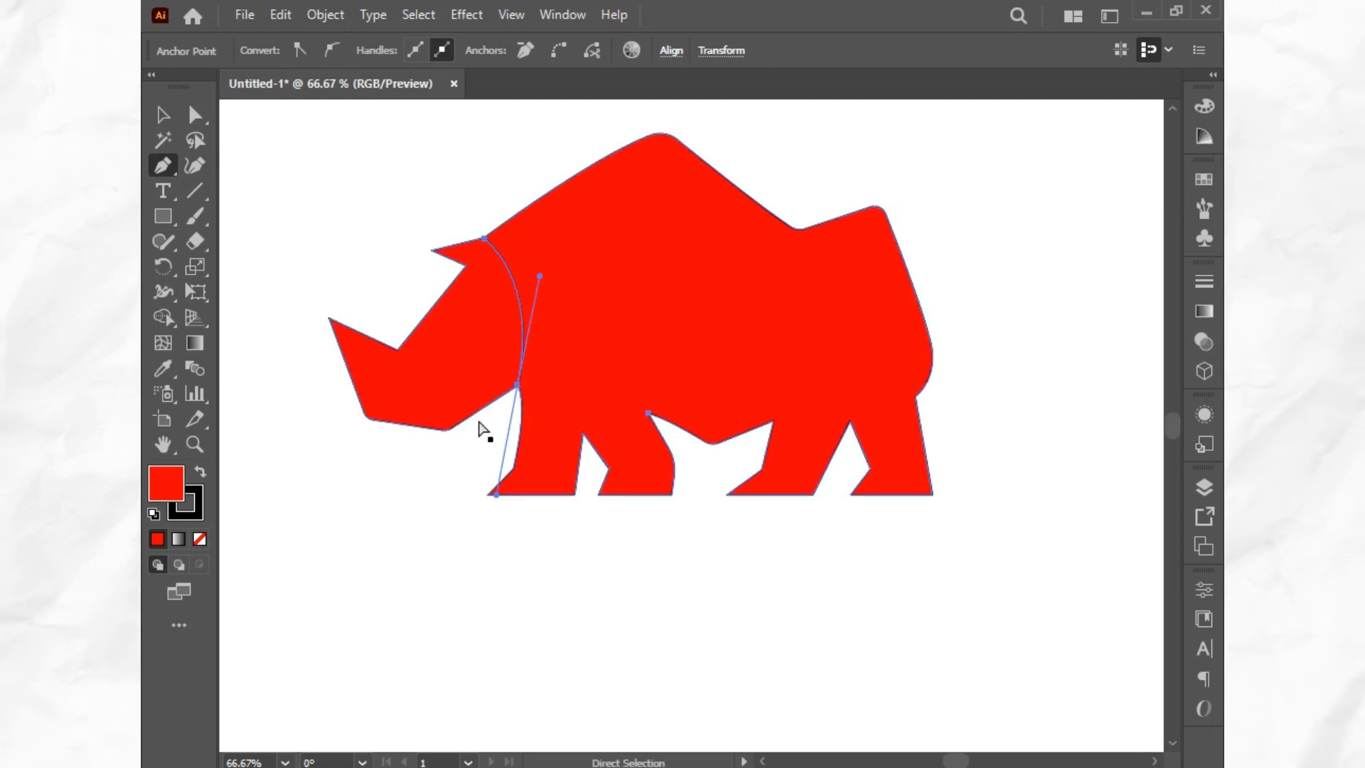
drag(521, 386, 695, 461)
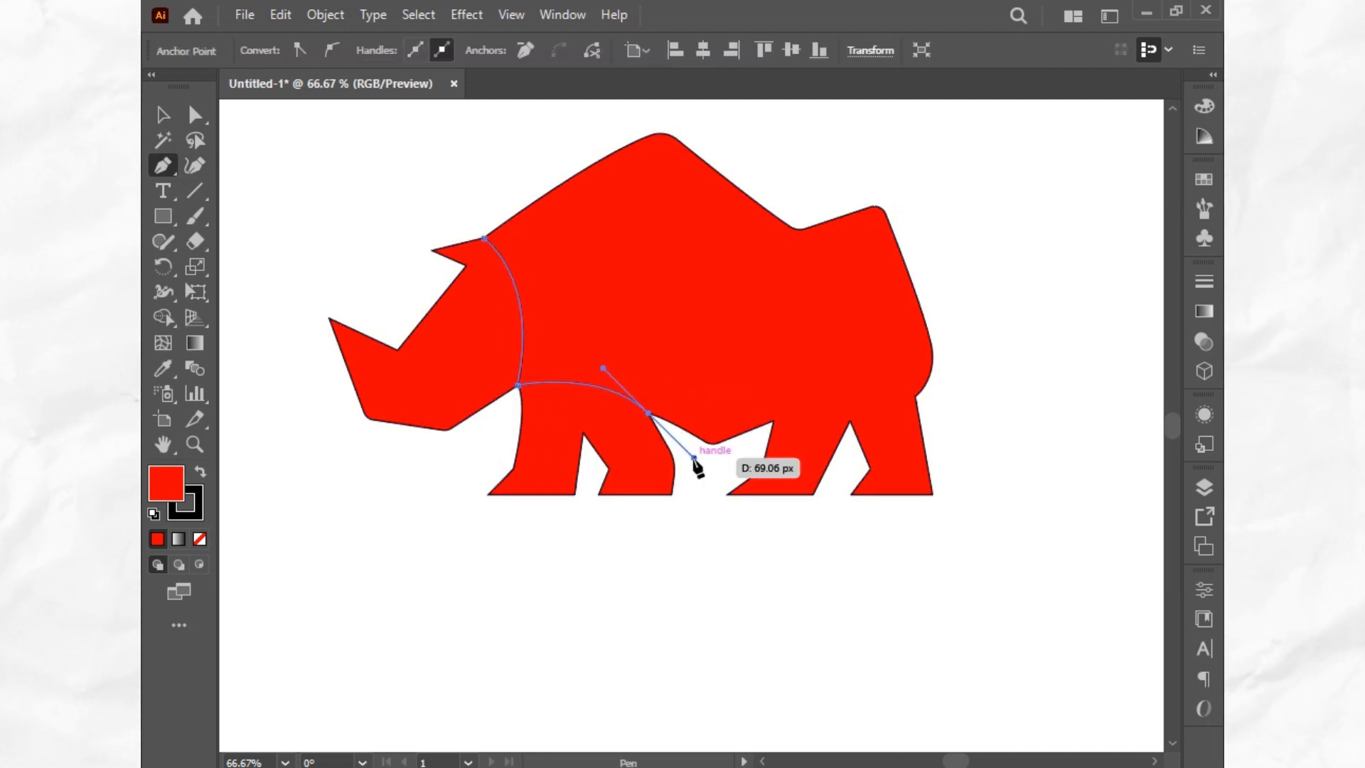
key(Escape)
Draw a curved Pen path across the tops of the hind legs, from the belly to the rump, and flatten its arc slightly
click(773, 421)
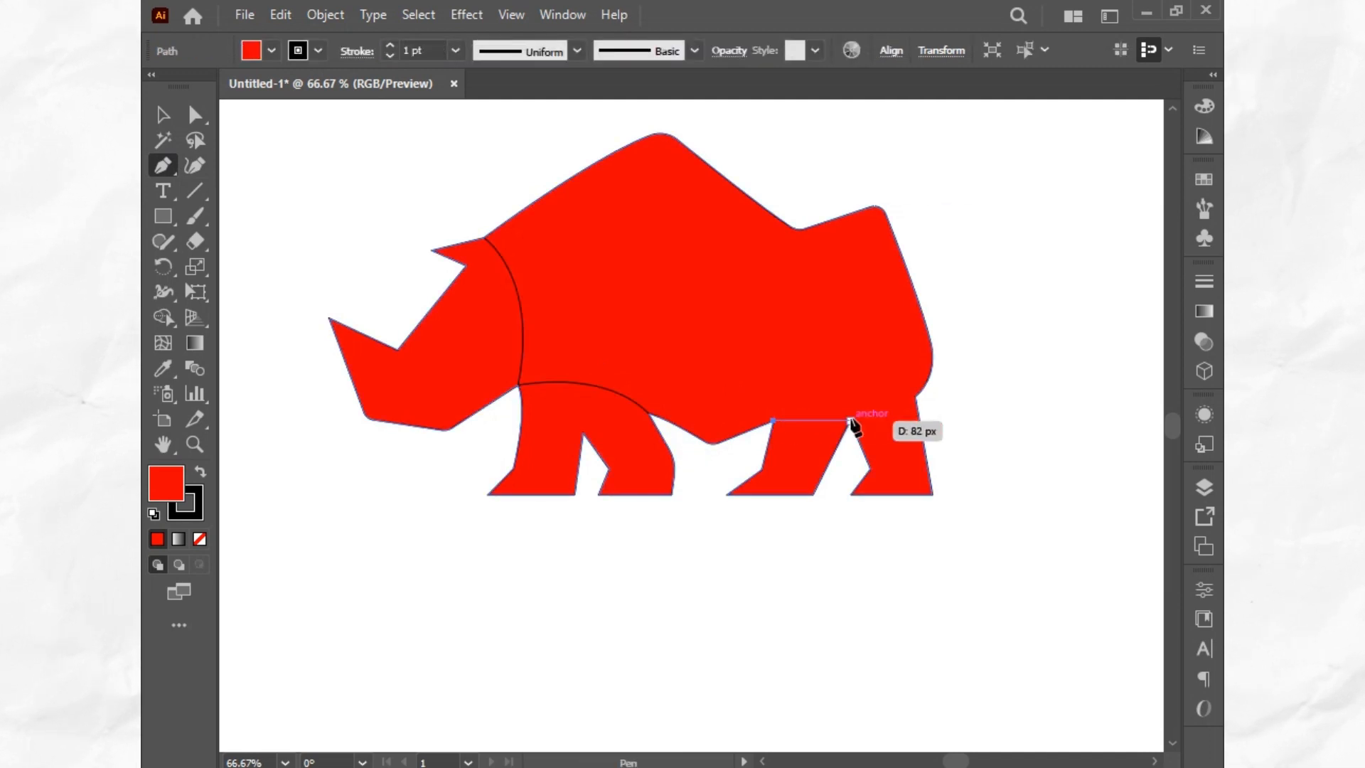
drag(916, 397, 1006, 416)
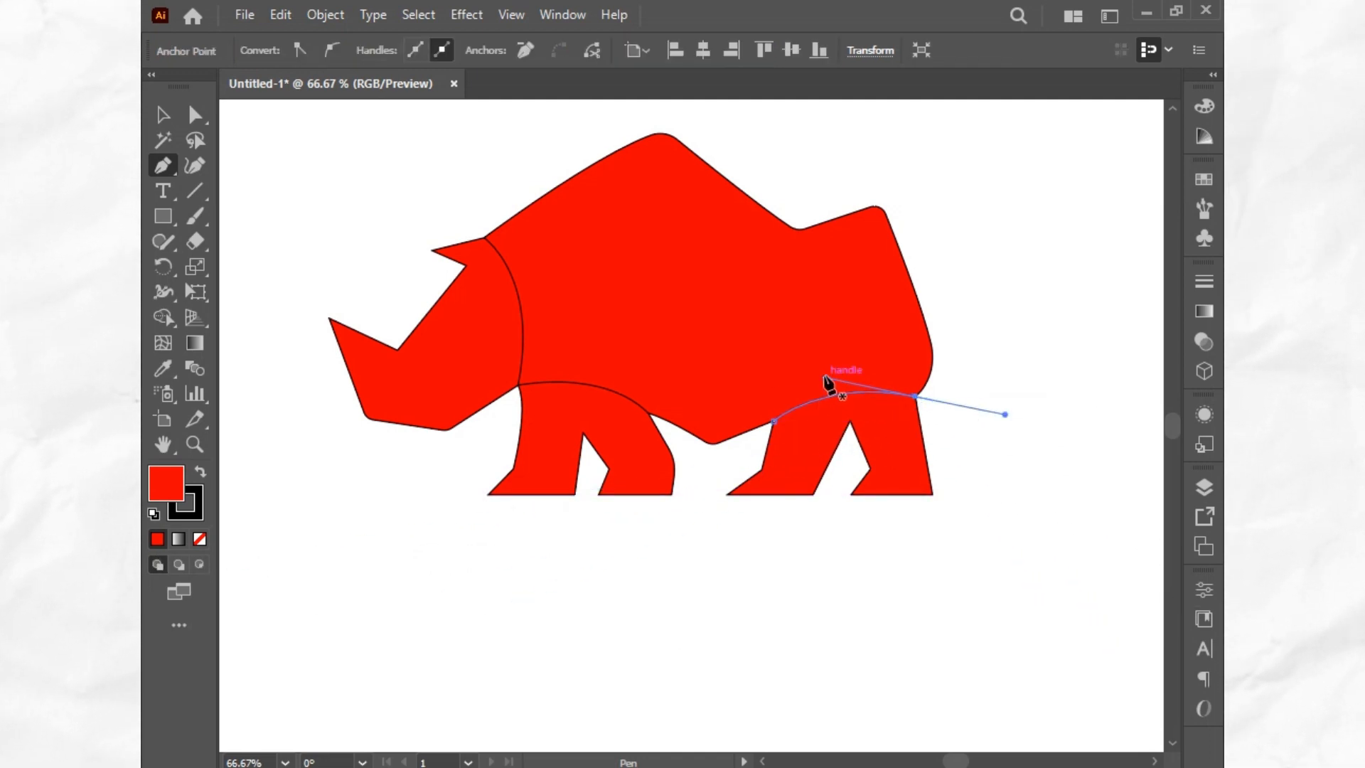
drag(829, 379, 855, 387)
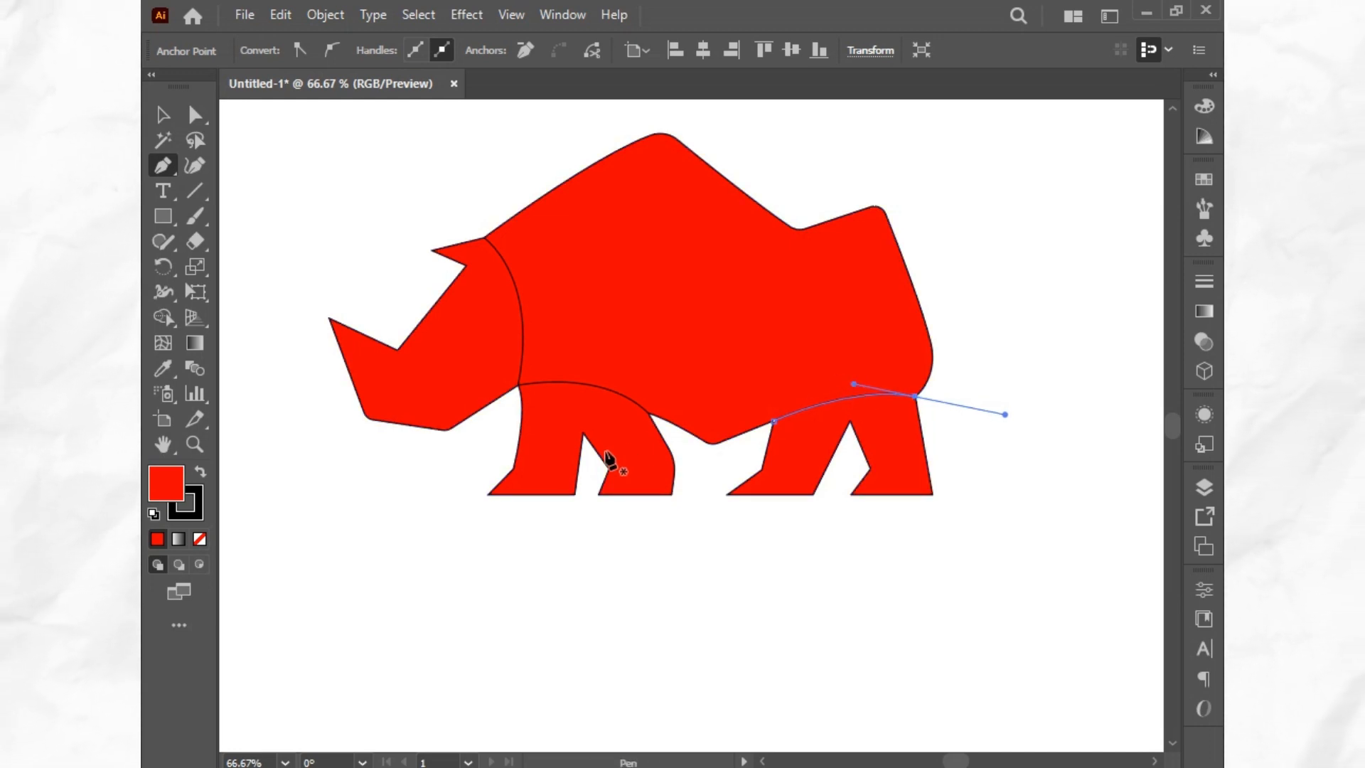
Draw a curved Pen path from the notch between the front legs up to the hump's peak and deepen its bend
click(583, 432)
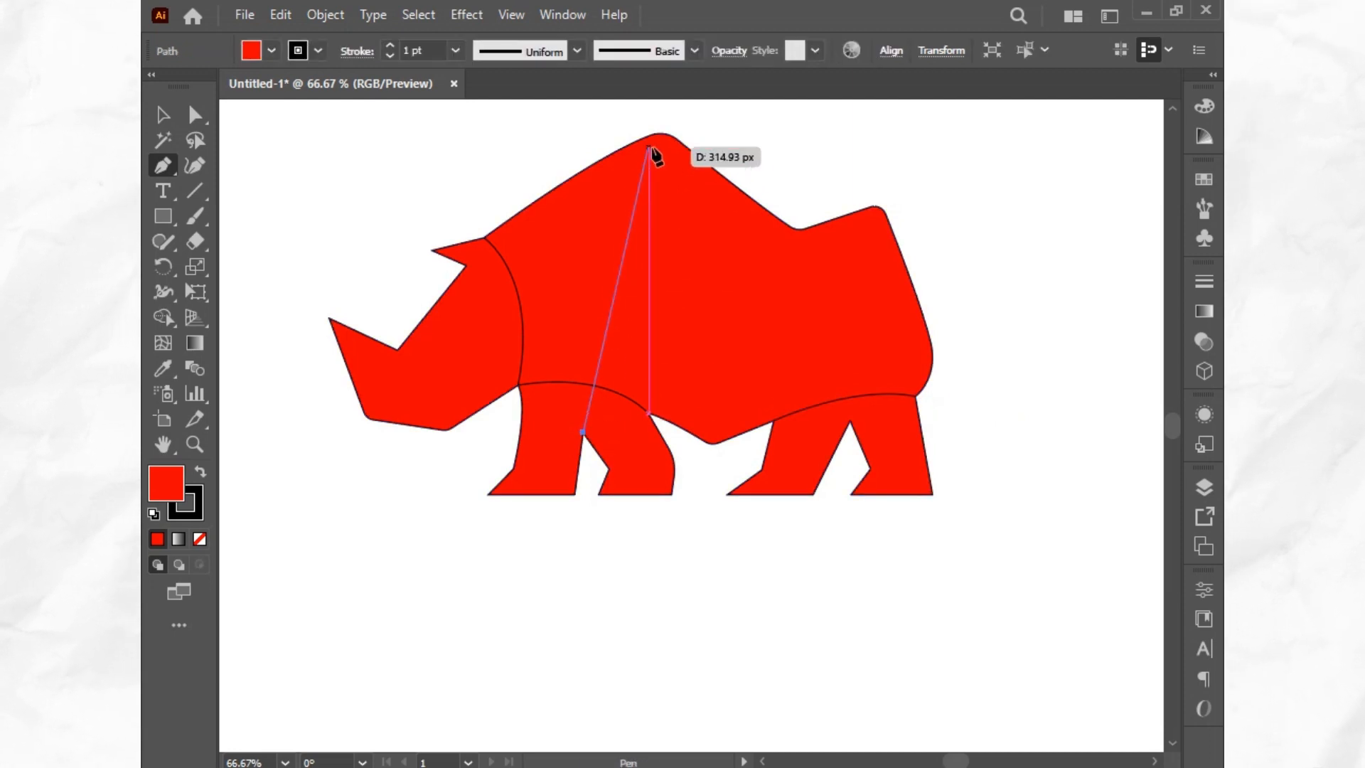
scroll(643, 206, up, 3)
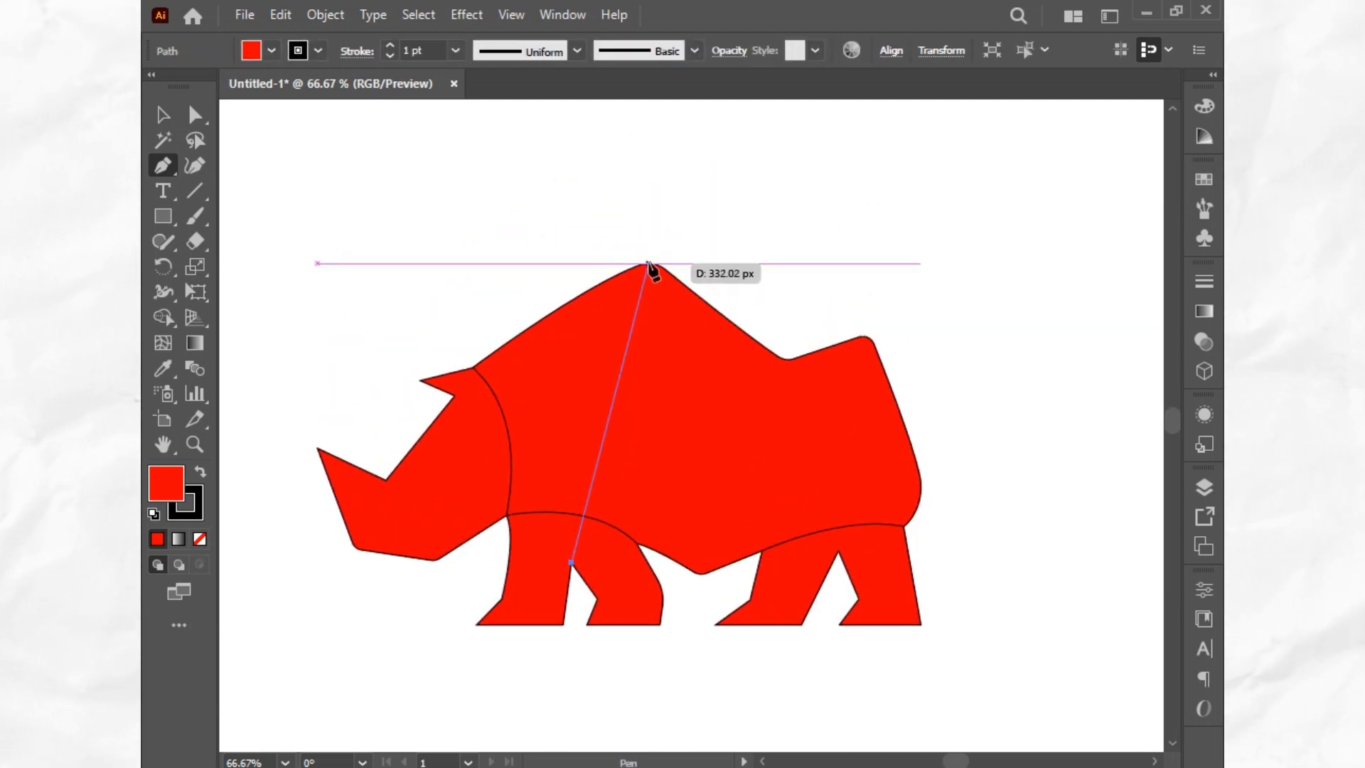
drag(649, 264, 646, 155)
key(ctrl)
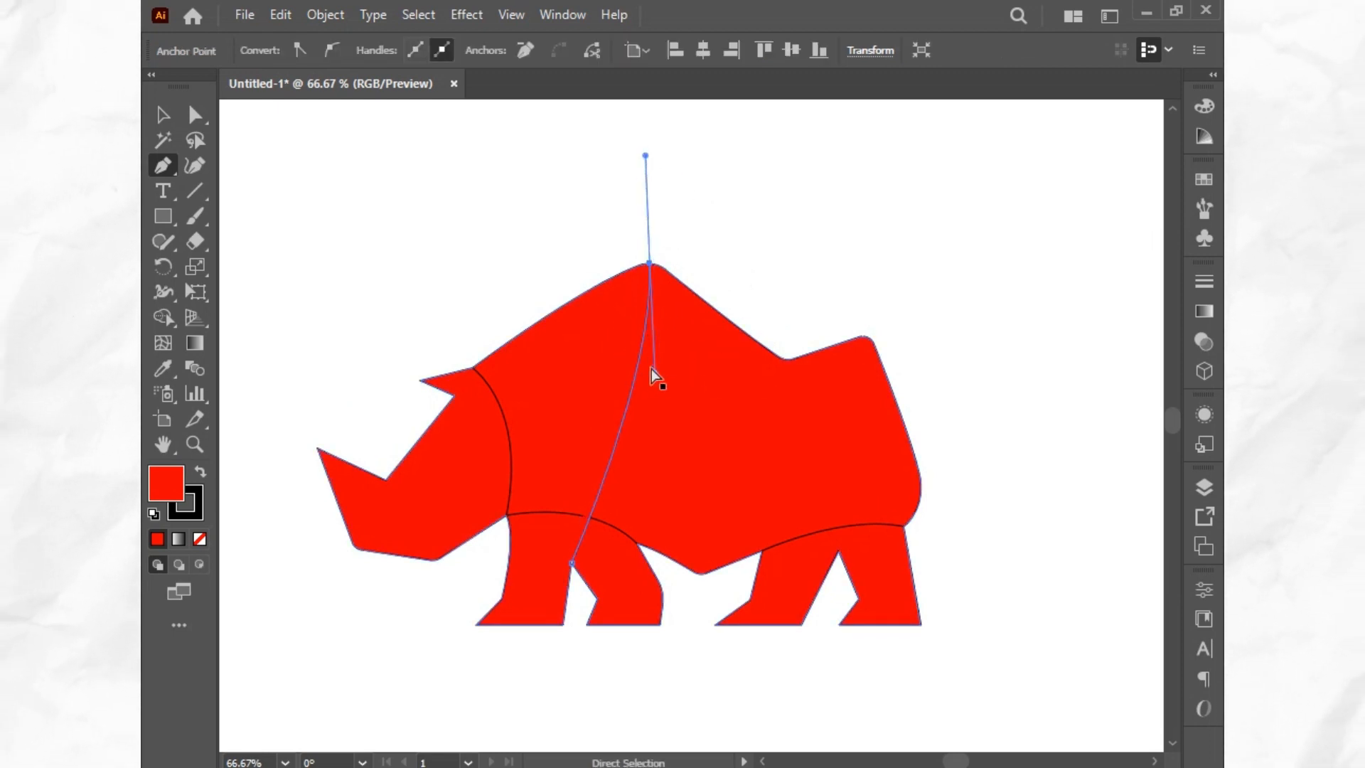
drag(655, 372, 637, 455)
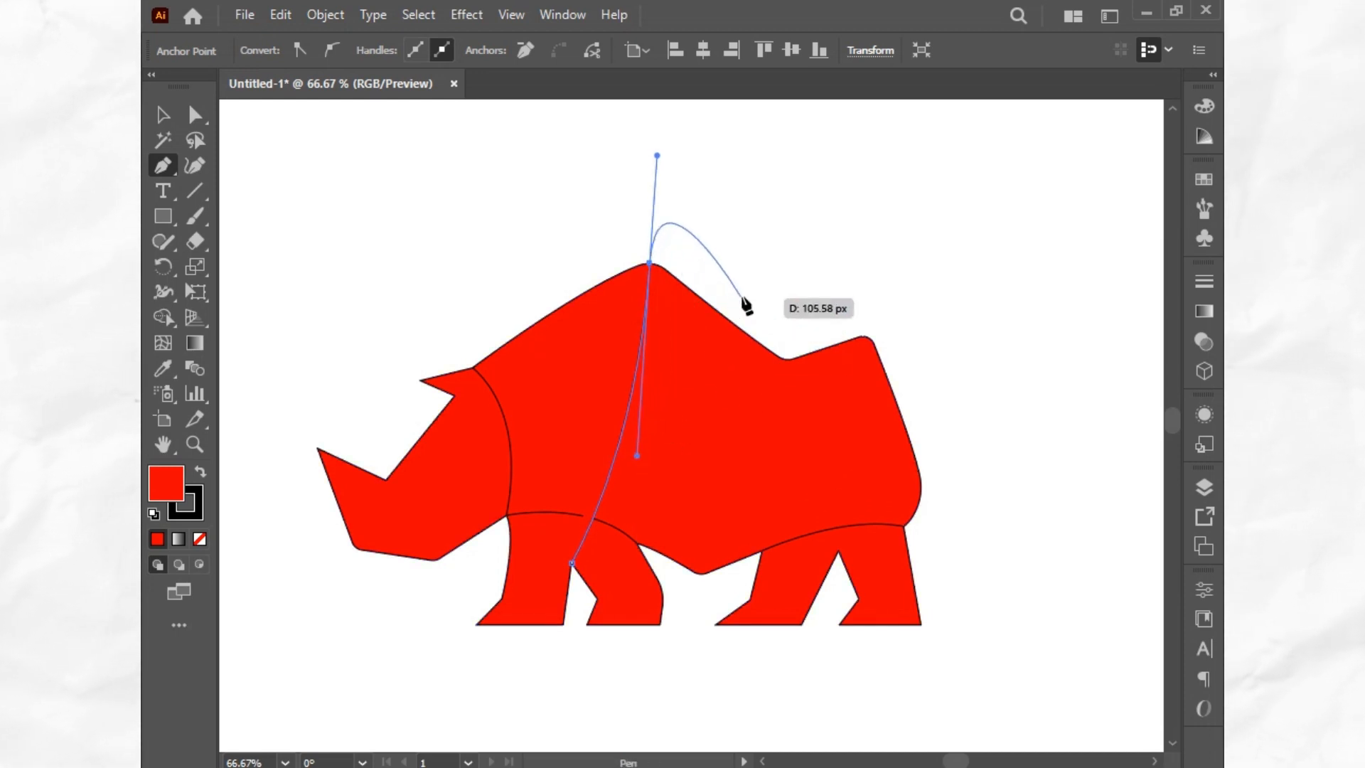
Draw a second curved Pen path from just behind the hump down to the belly behind the front legs, refining its curvature
click(687, 287)
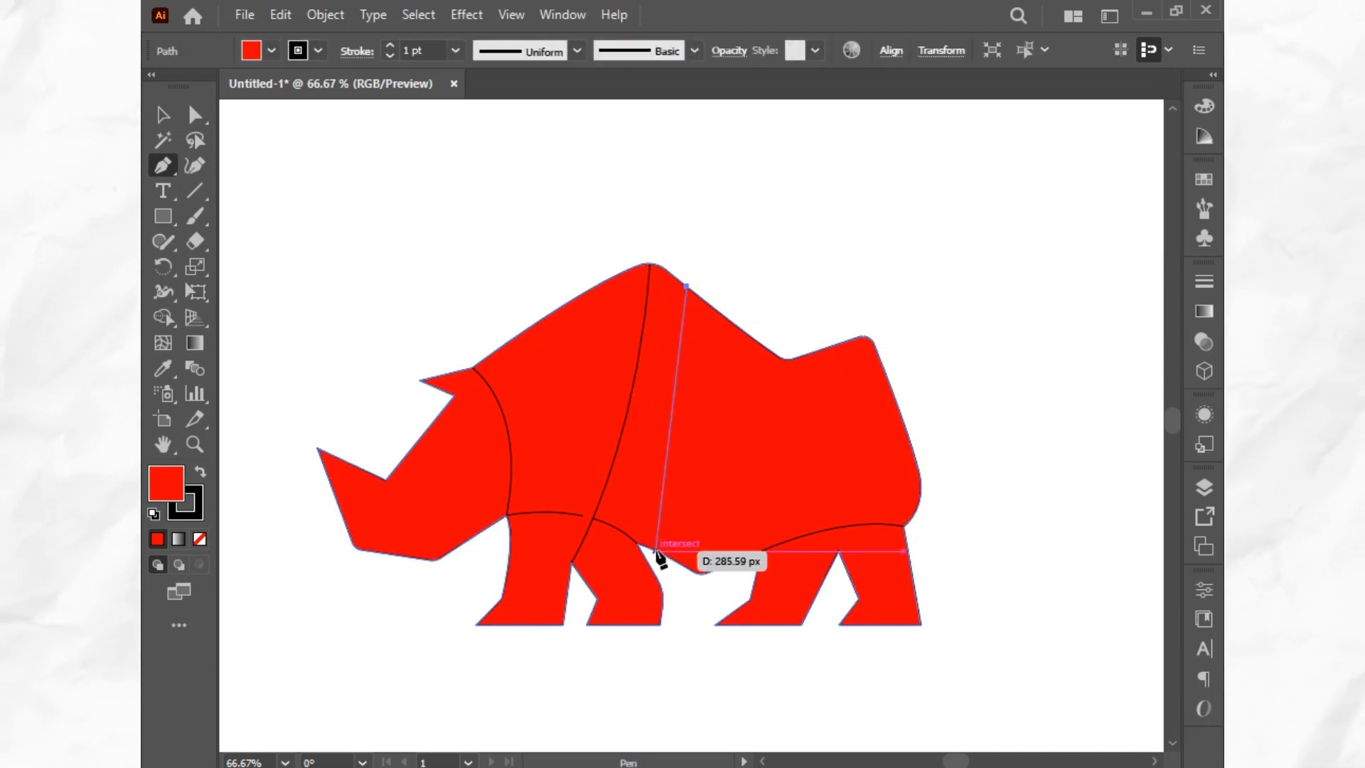
drag(655, 551, 618, 707)
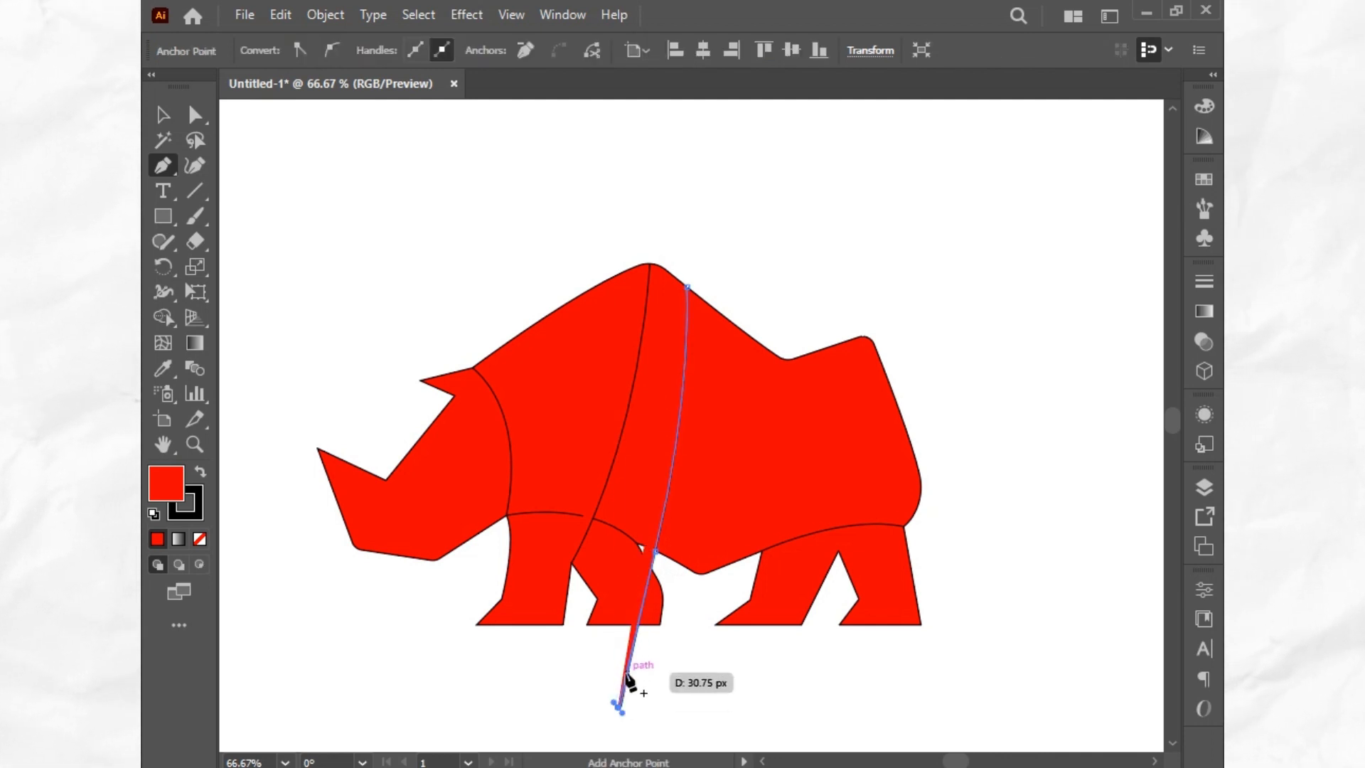
ctrl+click(697, 398)
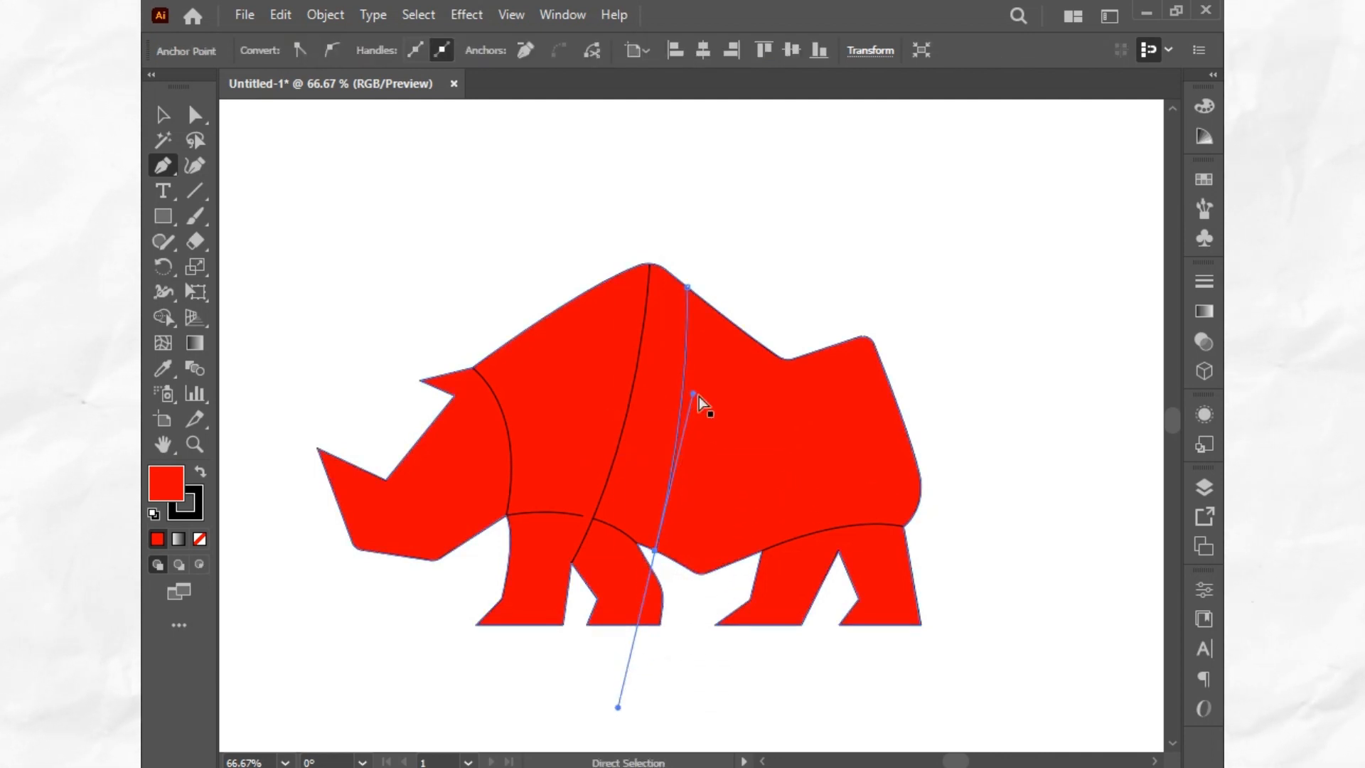
mouse_move(688, 395)
mouse_down()
mouse_move(694, 449)
mouse_move(701, 384)
mouse_up()
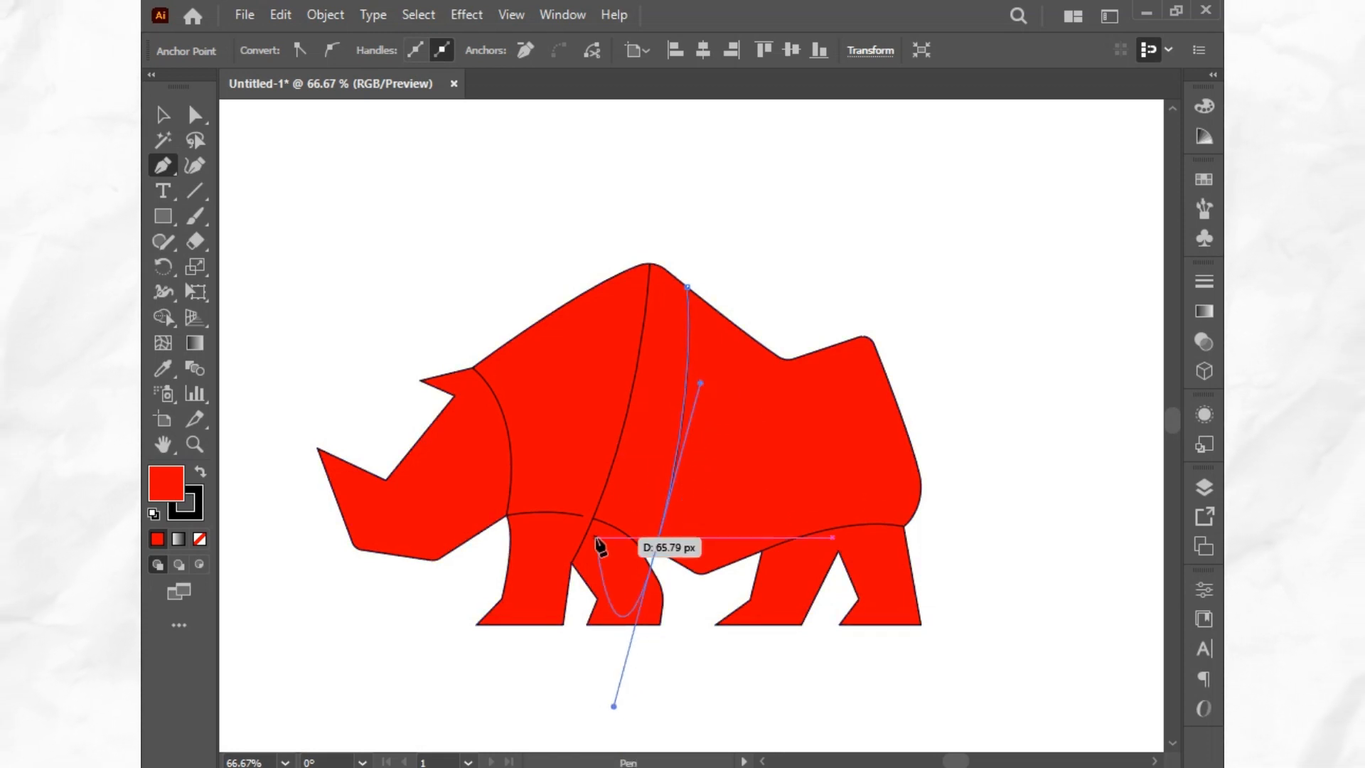
Select the rhino outline and all its dividing lines and set their fill to none
click(202, 540)
key(ctrl+a)
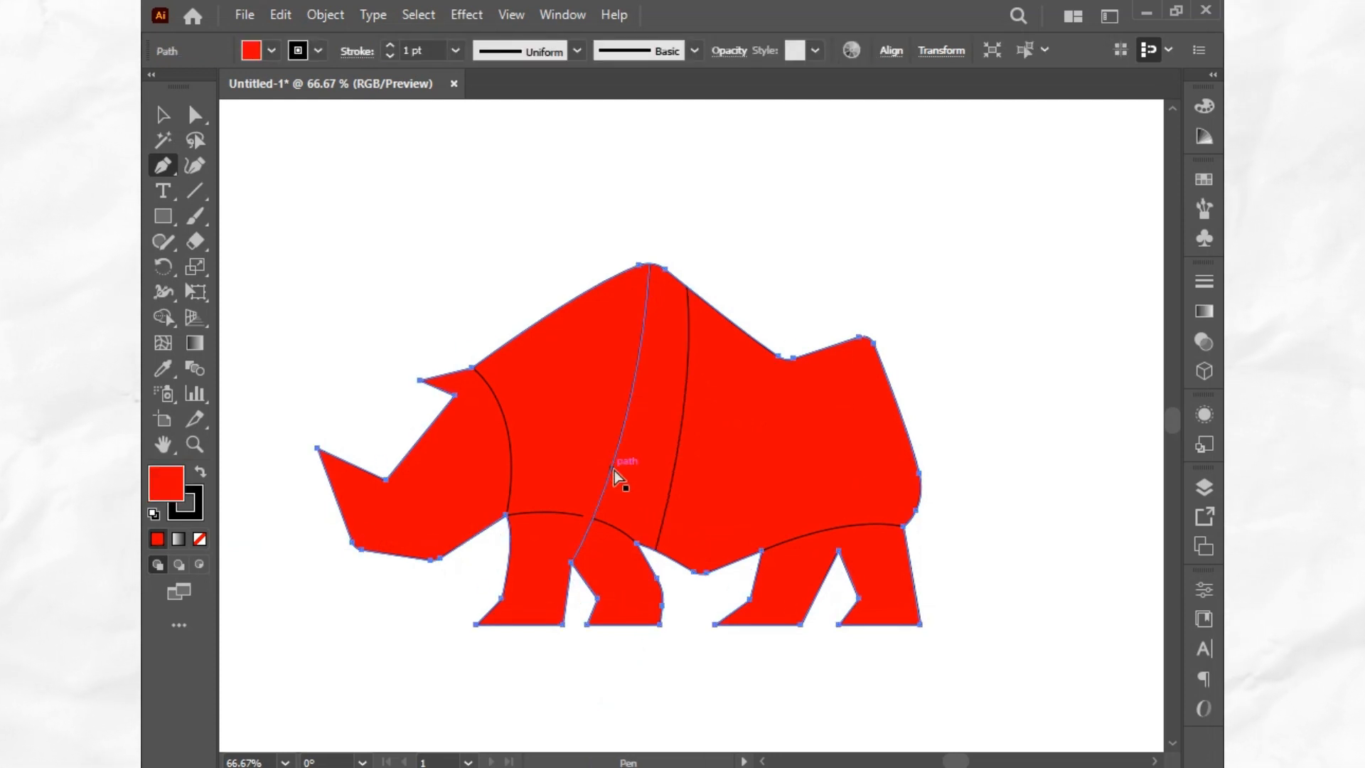
ctrl+click(610, 466)
click(204, 537)
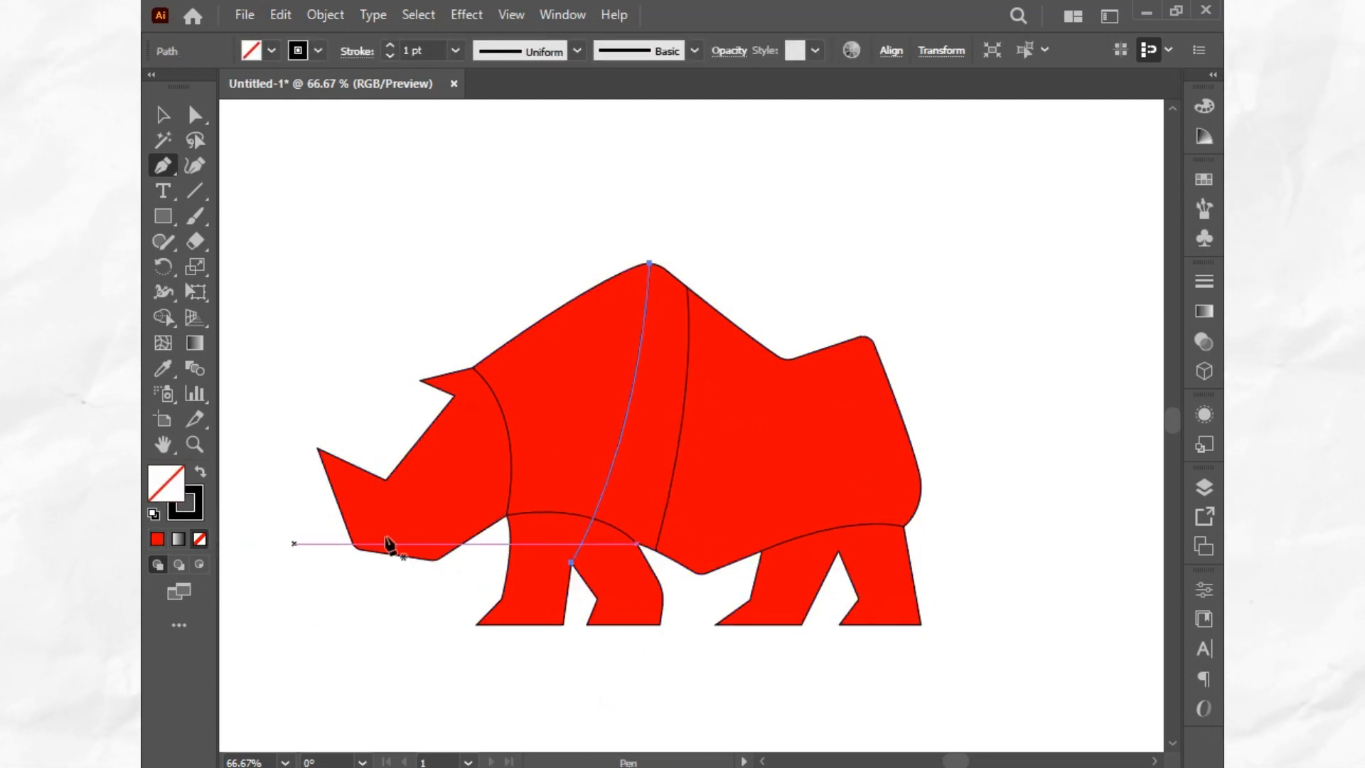
key(ctrl+a)
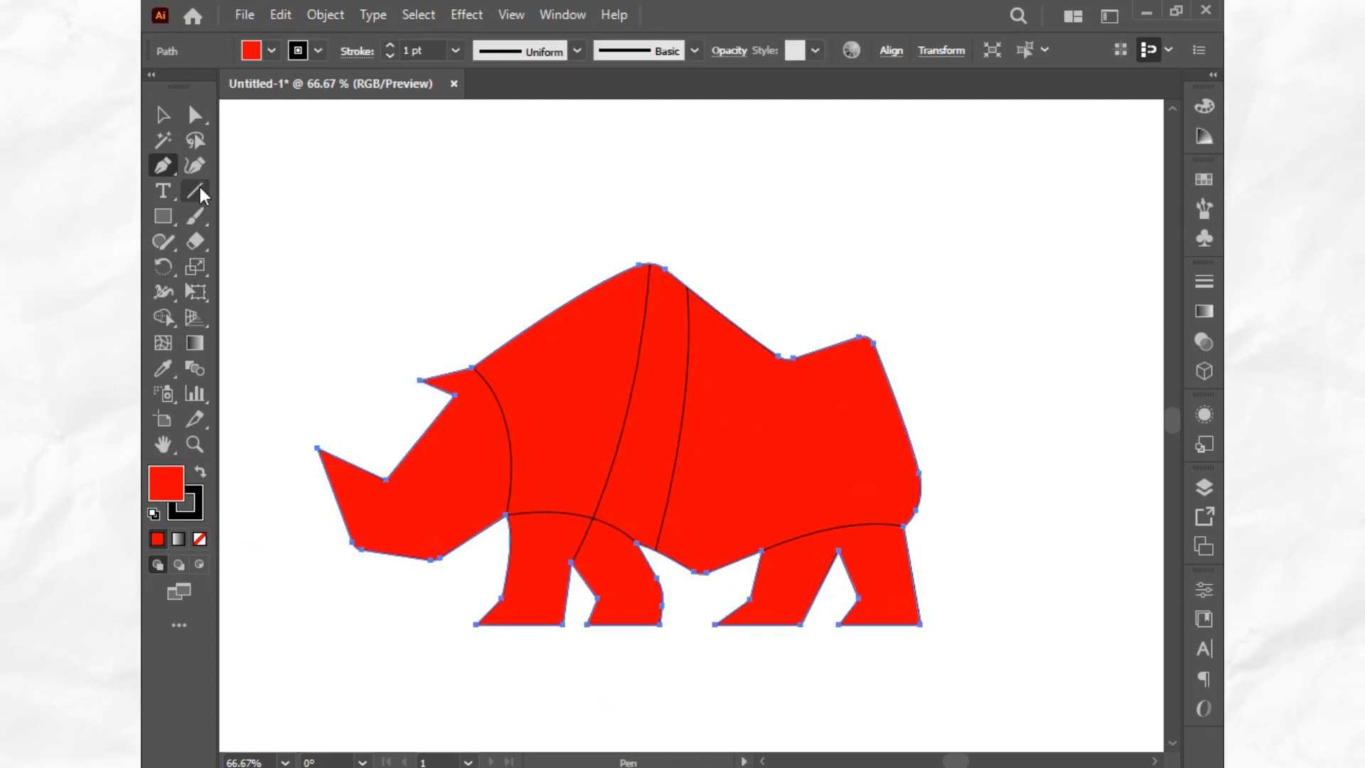
click(164, 117)
drag(325, 221, 766, 580)
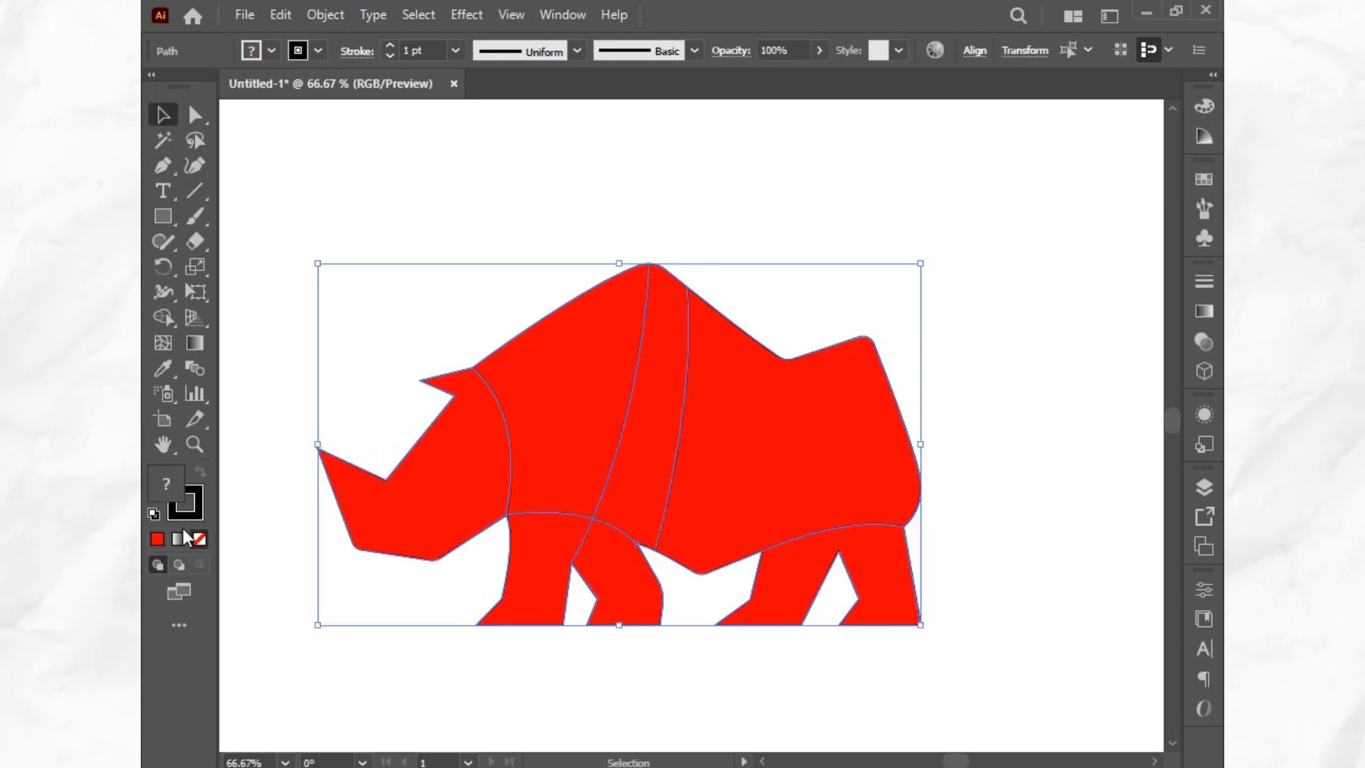
click(159, 514)
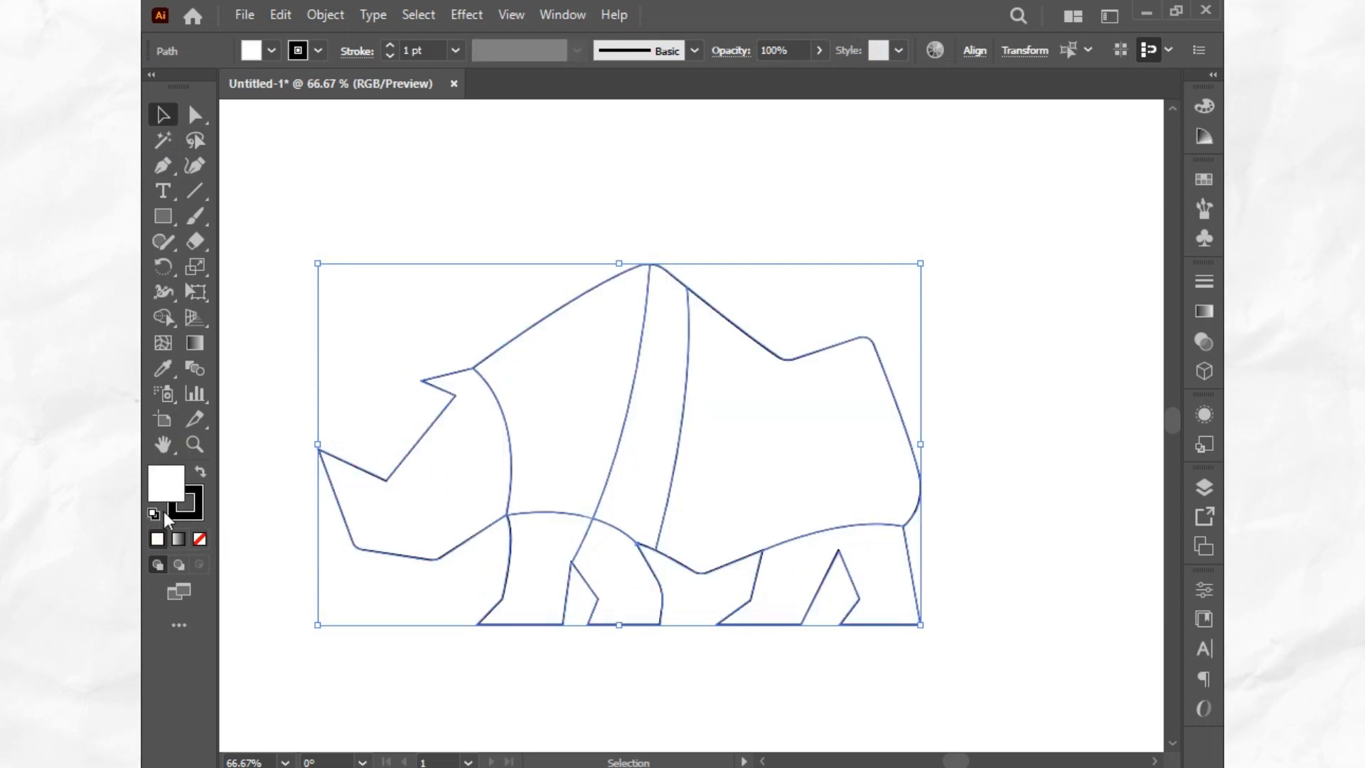
click(293, 402)
Fill only the rhino's outer outline with red and deselect it
click(364, 470)
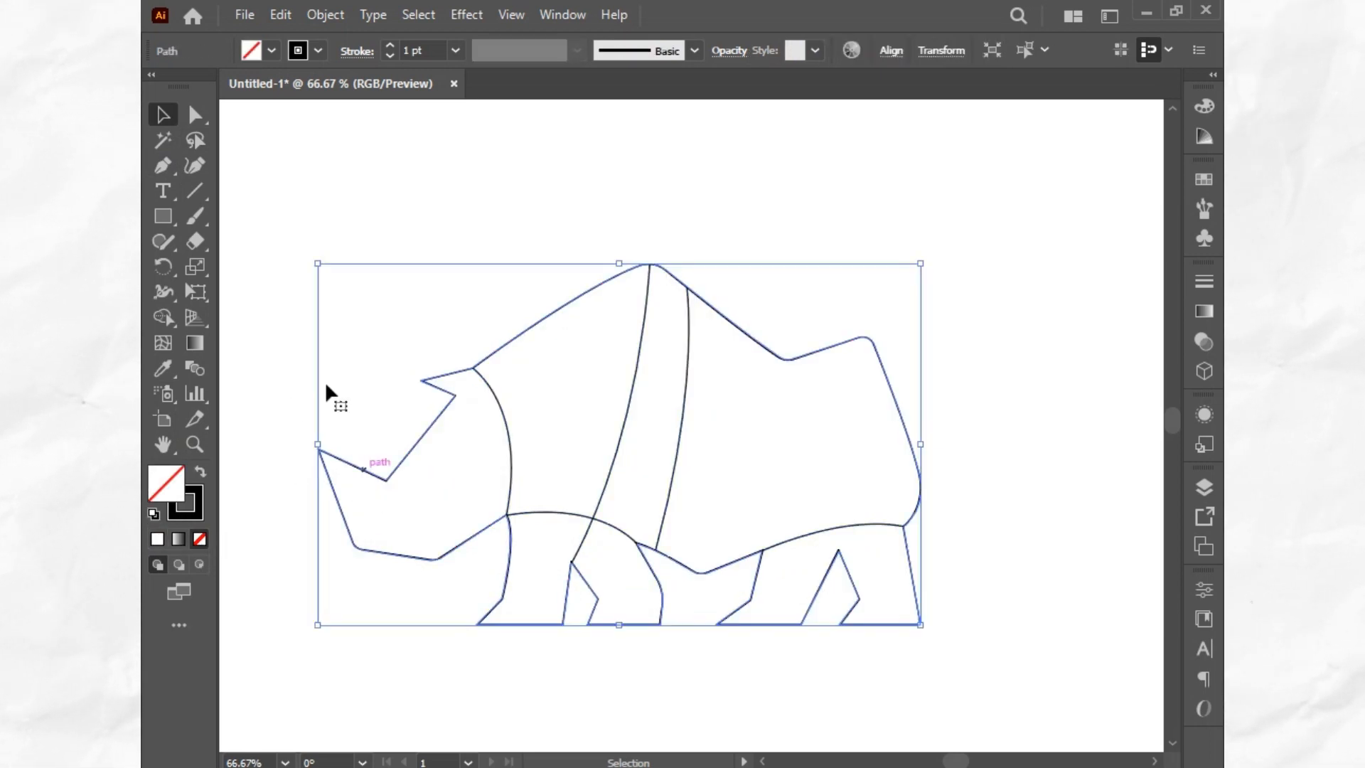
click(269, 53)
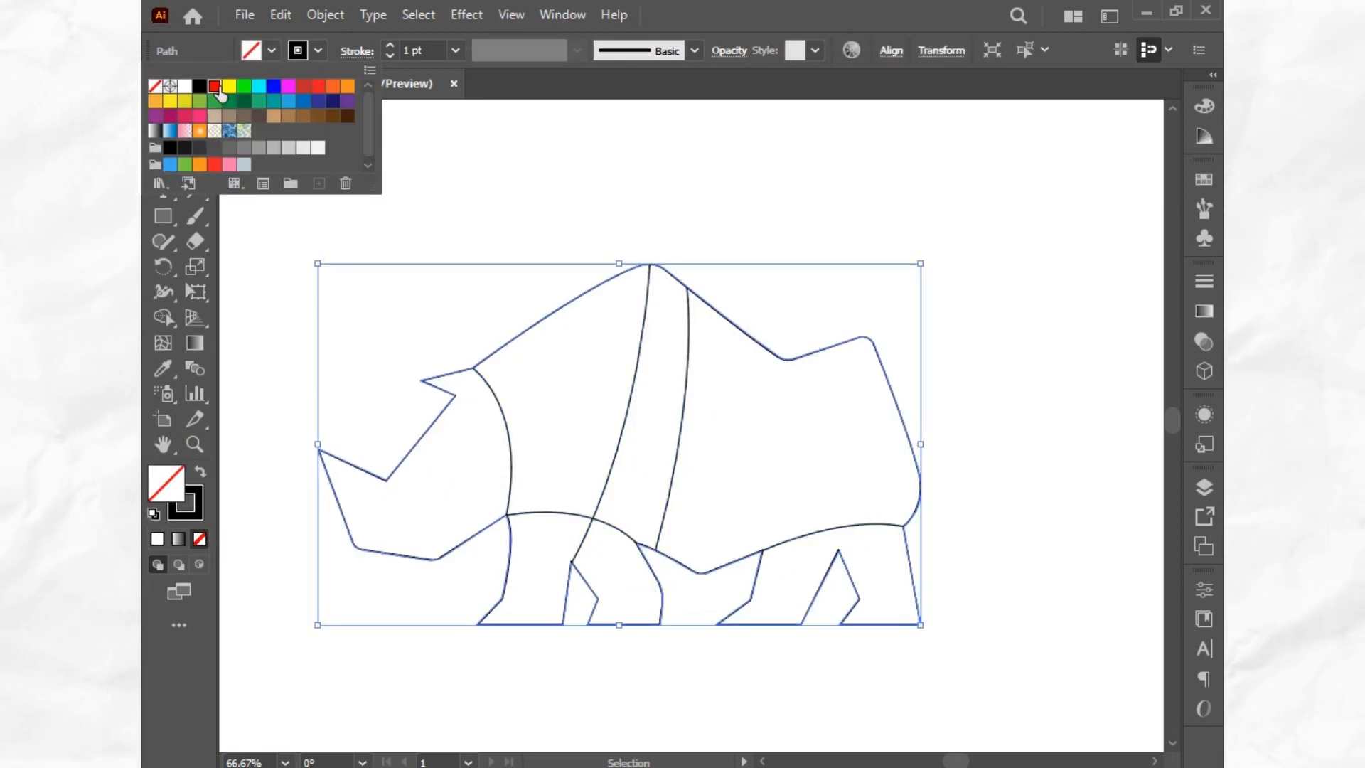
click(216, 84)
click(551, 243)
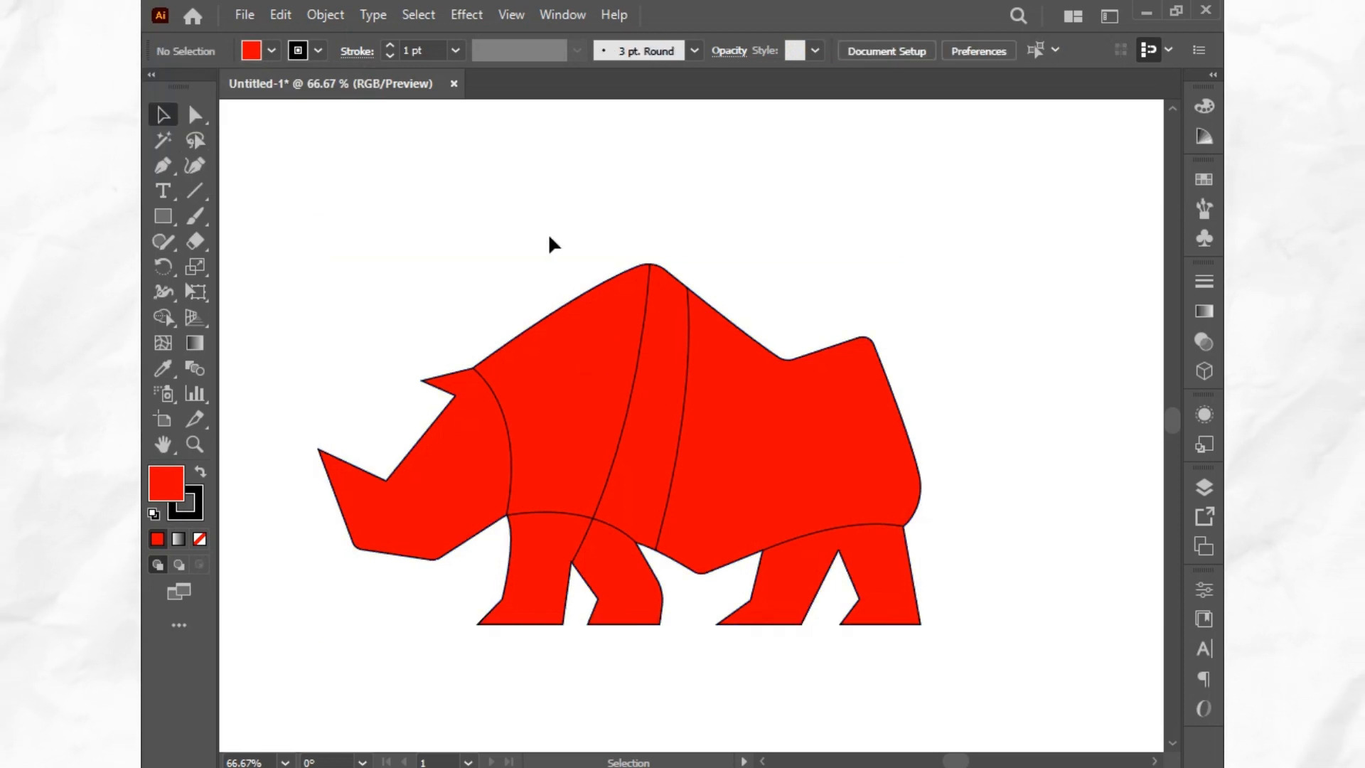
Draw an unfilled straight Pen line about 218 px long from the dip in the back to the notch between the hind legs
click(196, 540)
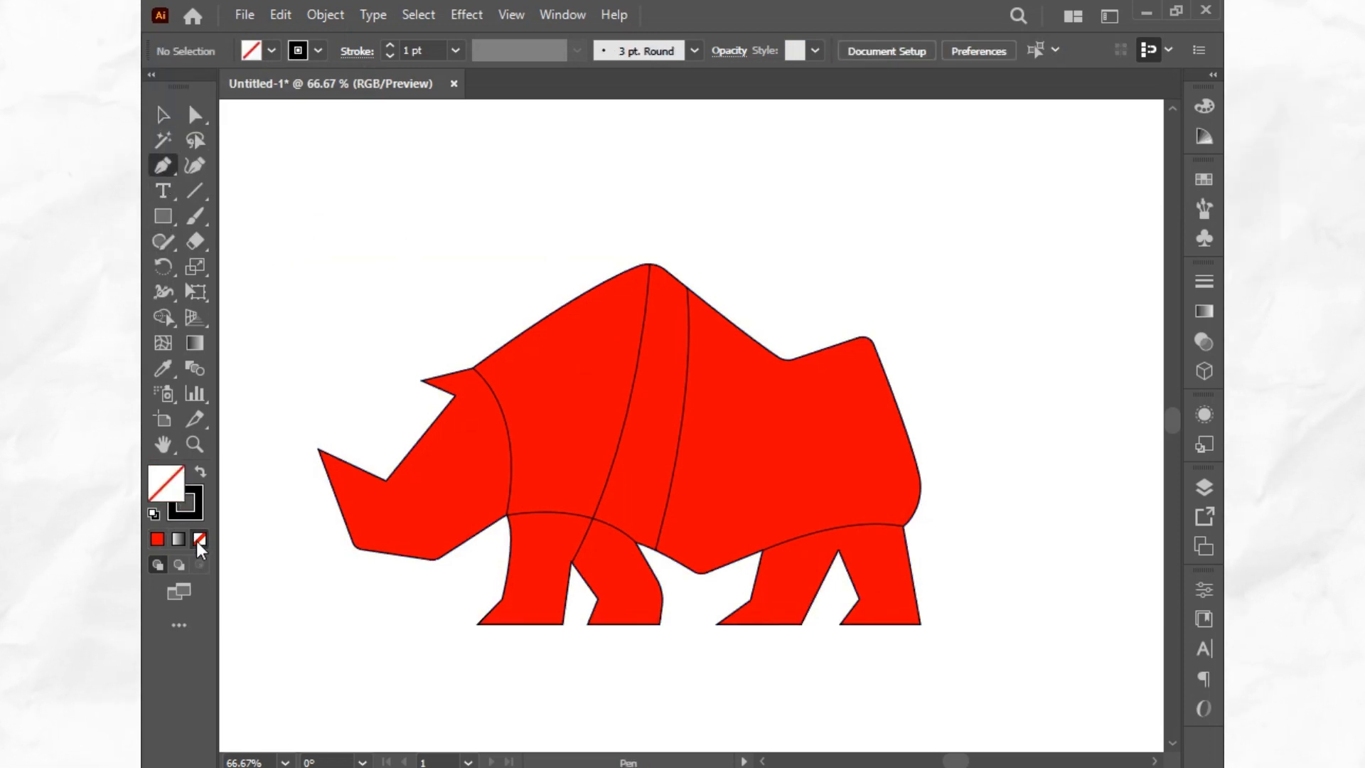
click(779, 357)
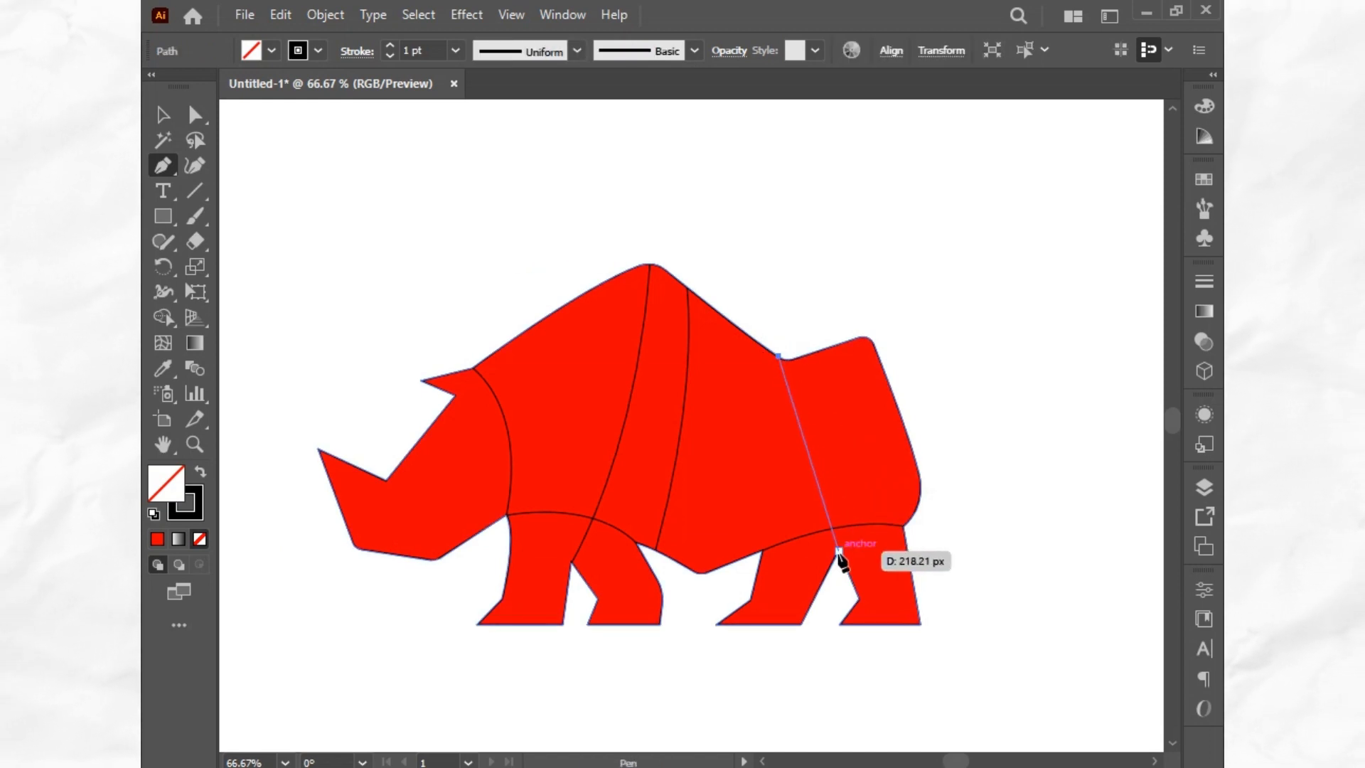
click(839, 552)
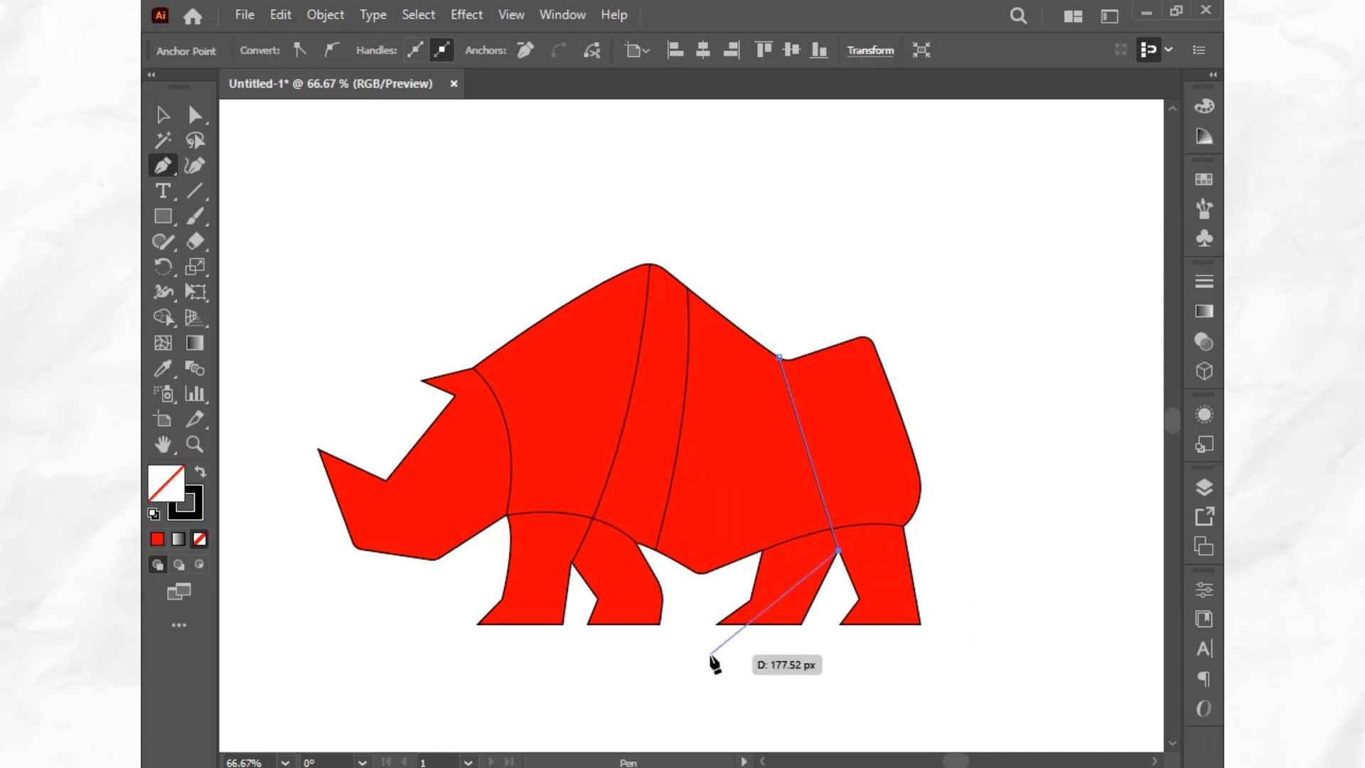
Draw a short straight Pen line across the base of the ear to separate it from the head, and deselect
click(455, 396)
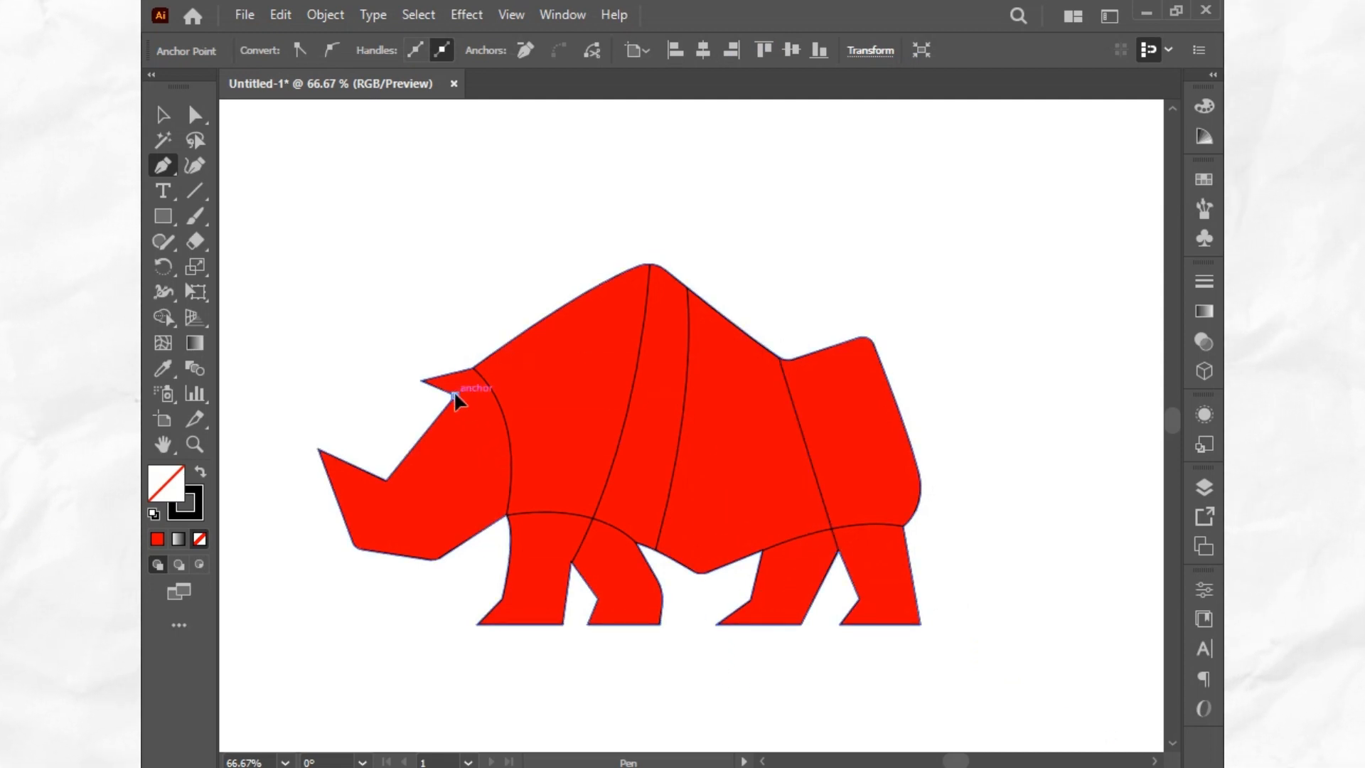
click(474, 370)
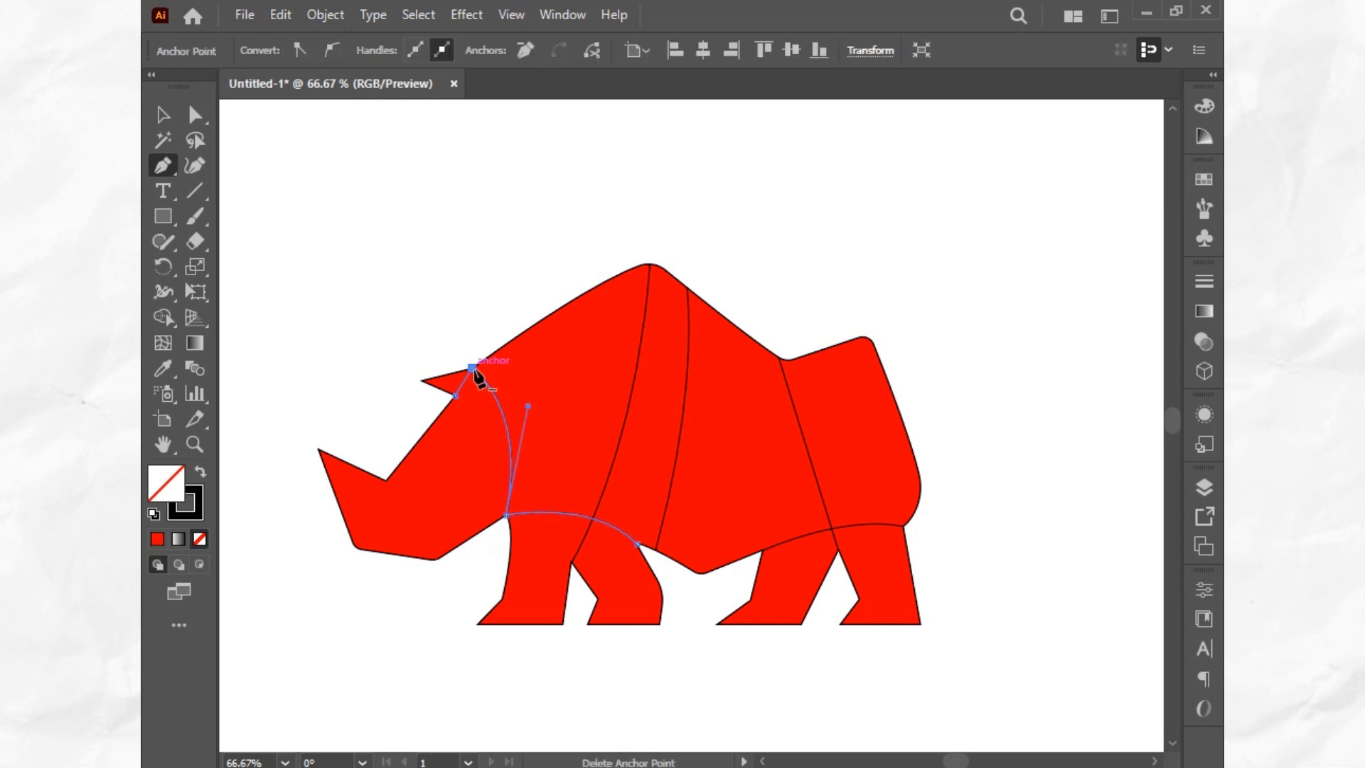
click(162, 115)
click(237, 216)
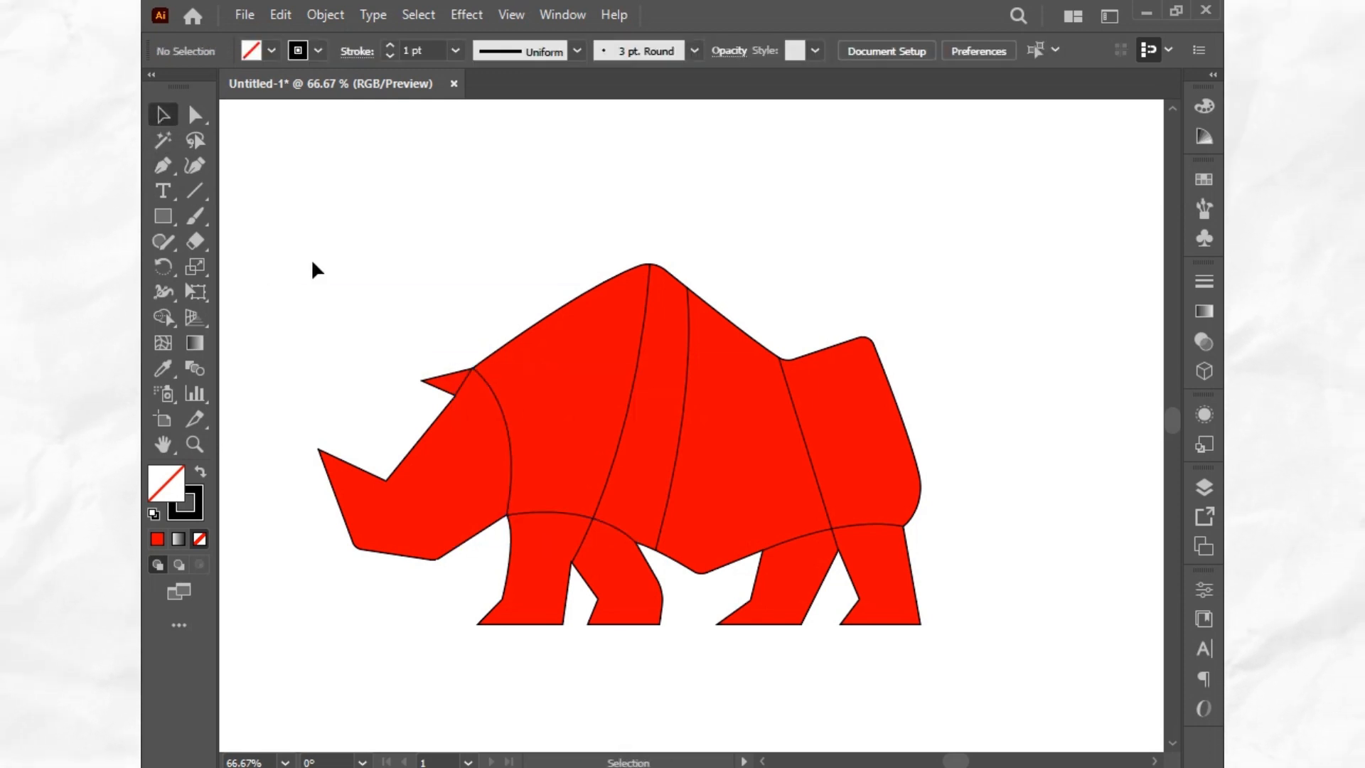
Select all rhino paths and use Shape Builder with a black fill to make the head, ear, shoulder, middle band and torso separate shapes
drag(312, 261, 964, 619)
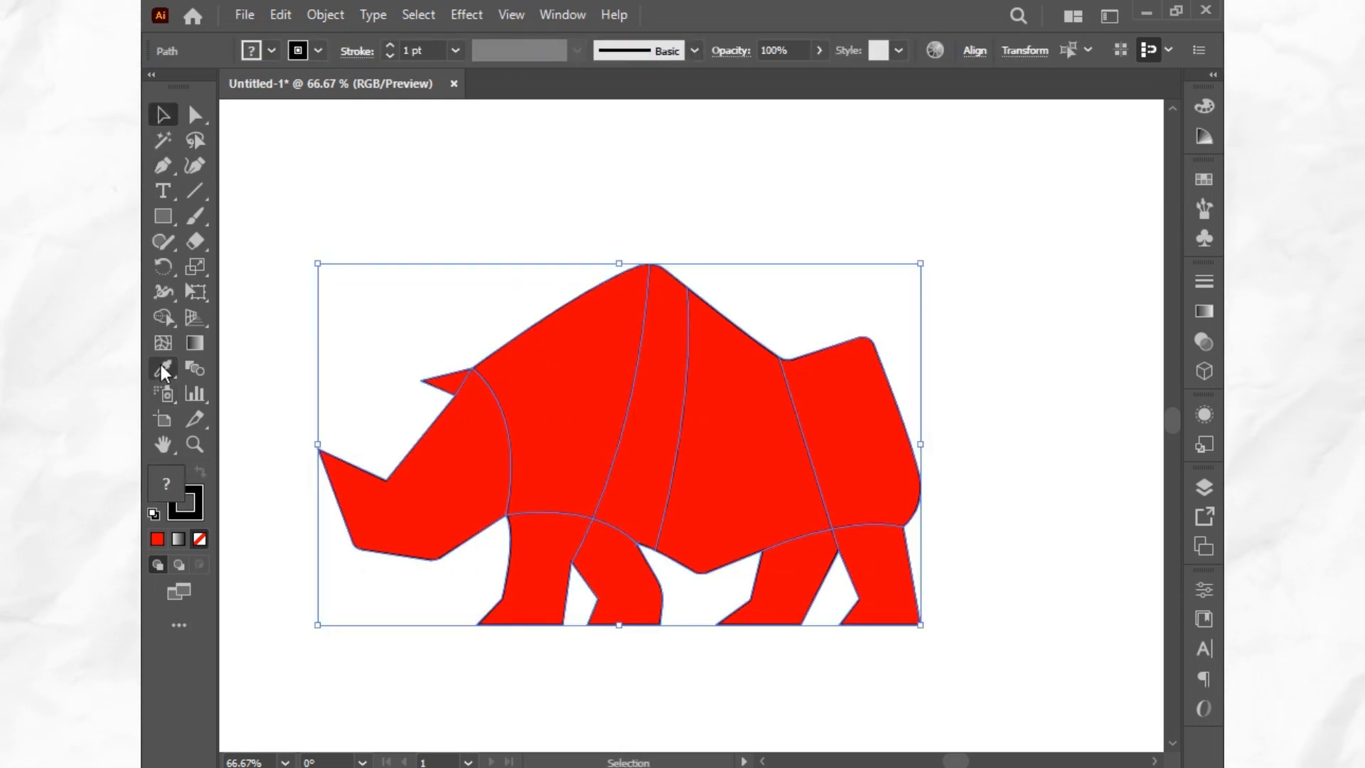
click(160, 319)
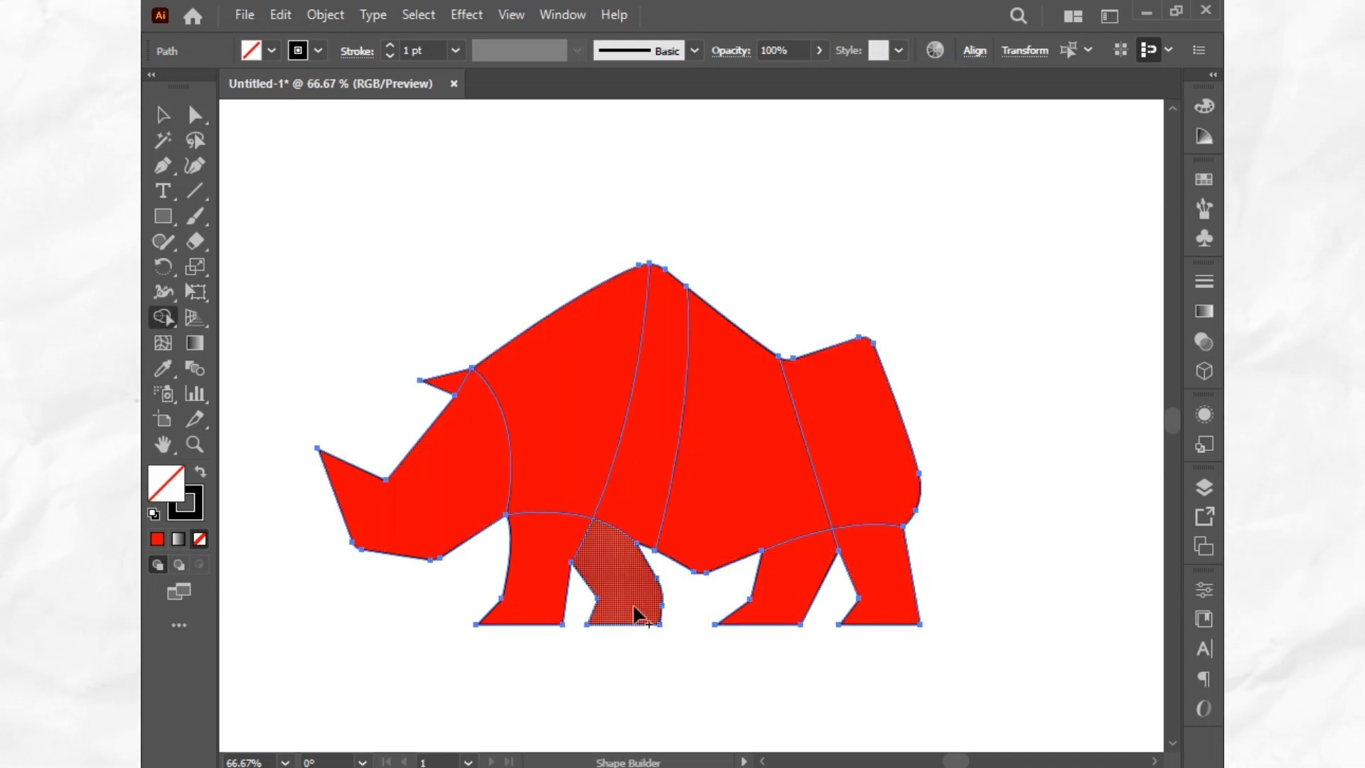
click(202, 473)
click(393, 491)
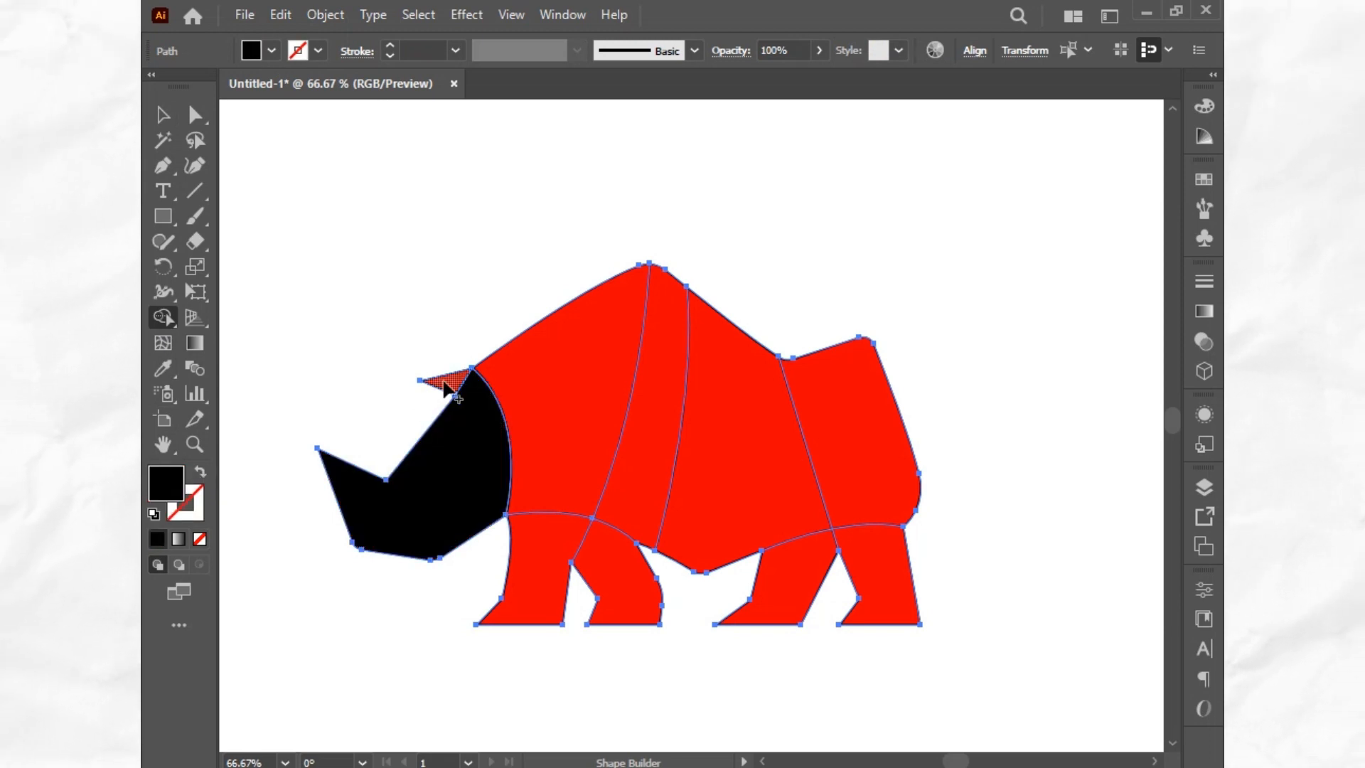
click(445, 386)
click(600, 391)
click(664, 448)
click(776, 469)
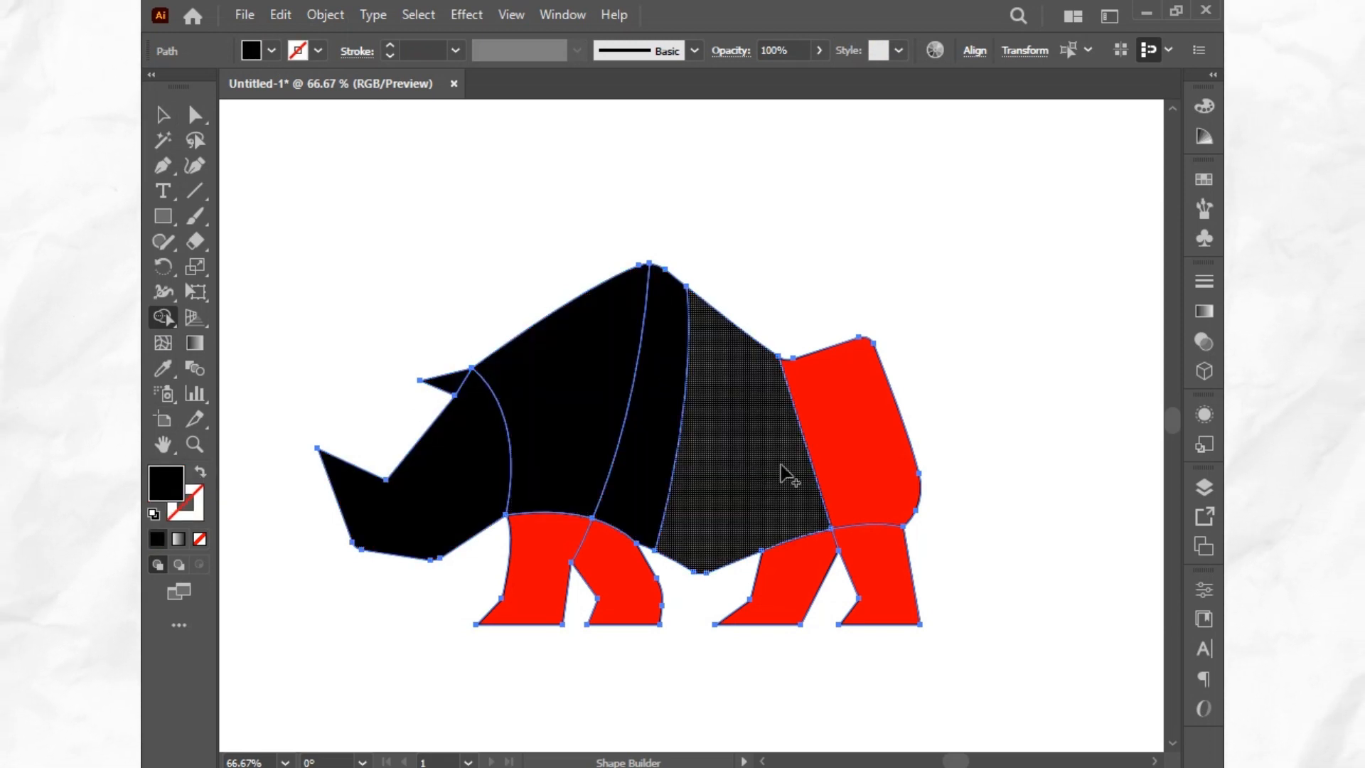
click(786, 477)
Make the rump, both hind legs and both front legs separate black shapes with Shape Builder, and deselect everything
click(842, 441)
click(888, 575)
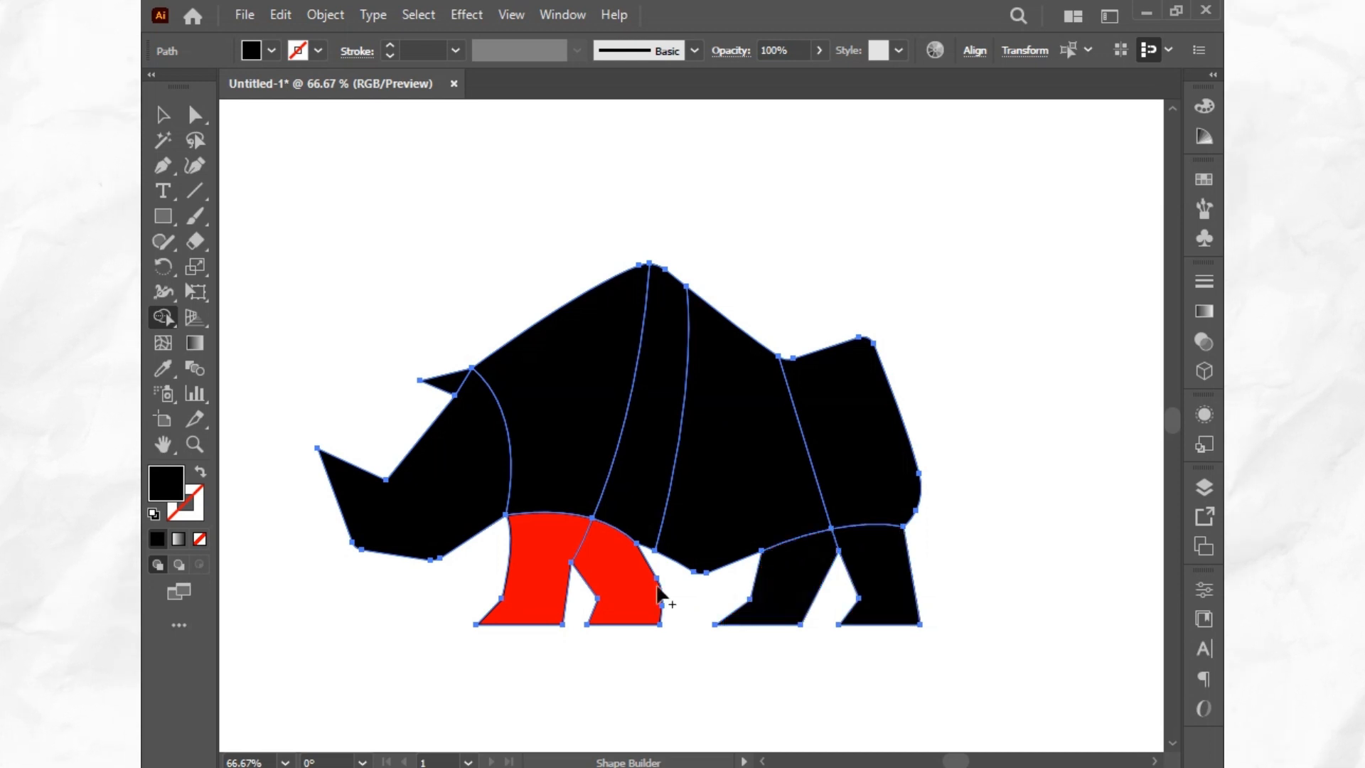
click(626, 576)
click(537, 562)
click(164, 115)
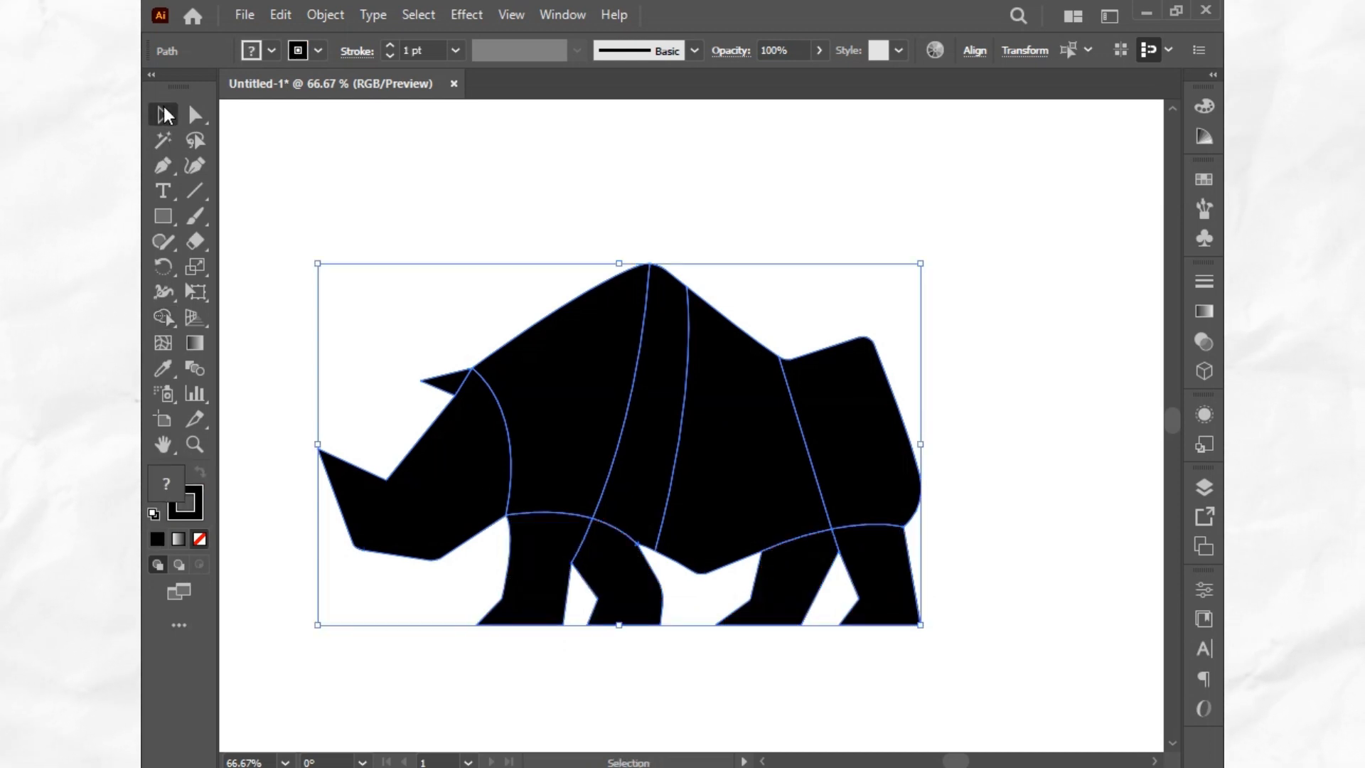
click(318, 239)
click(484, 524)
click(367, 308)
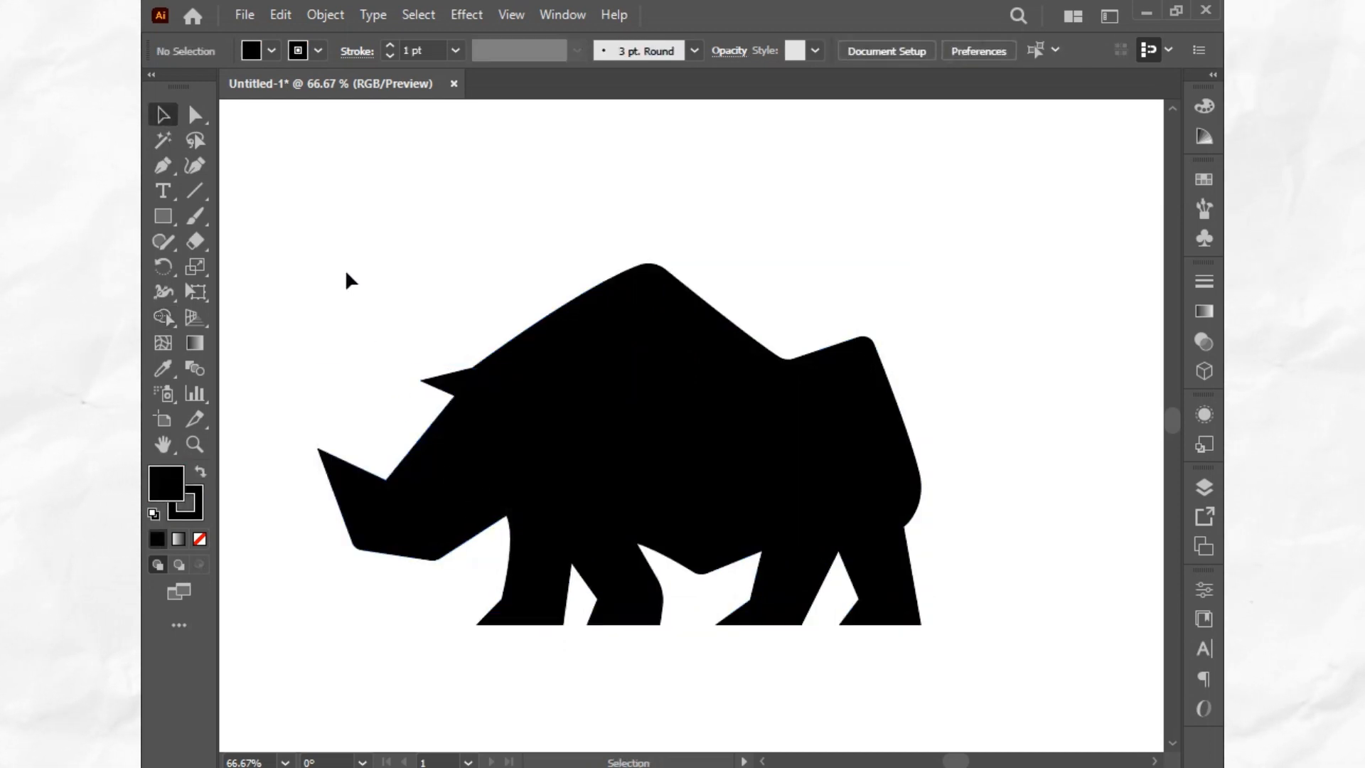
Remove the stroke from all the rhino's parts and deselect them
drag(344, 270, 1039, 660)
click(204, 519)
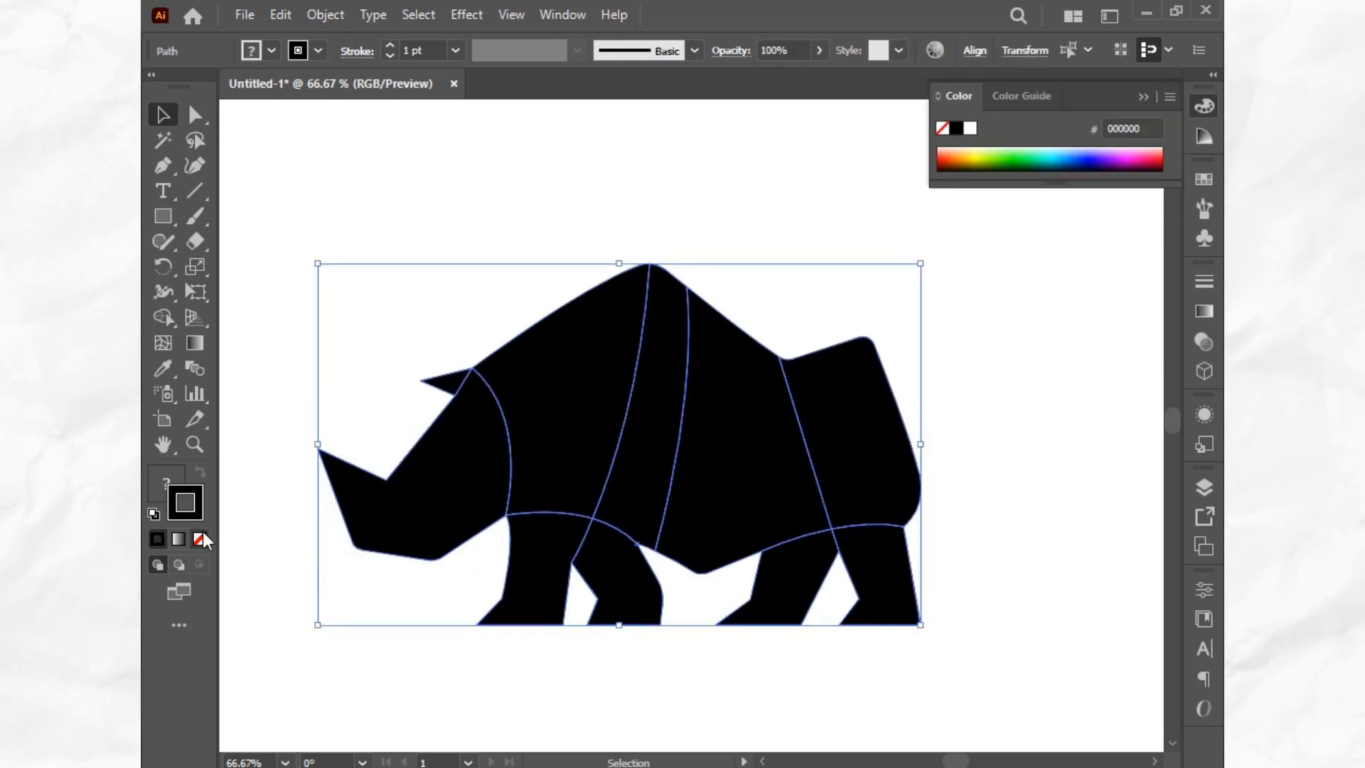
click(200, 538)
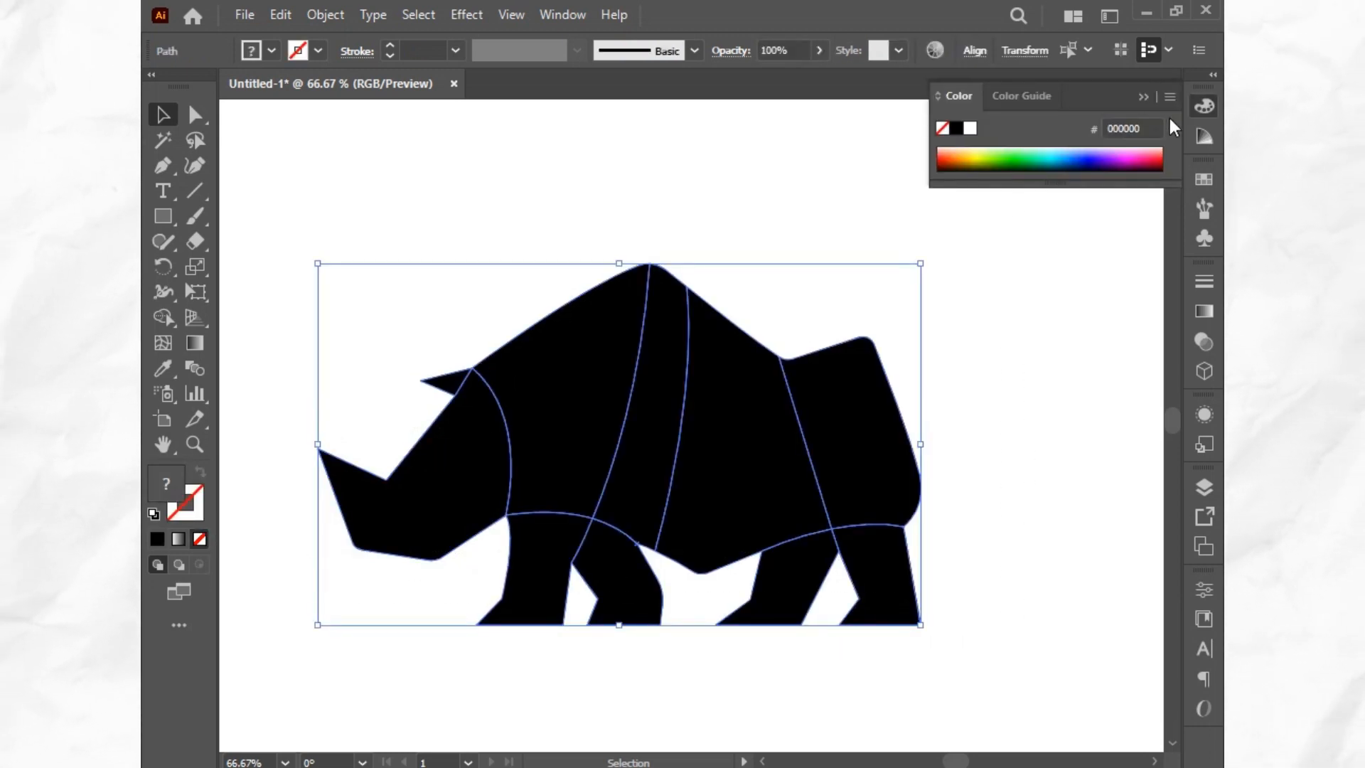
click(1146, 97)
click(519, 243)
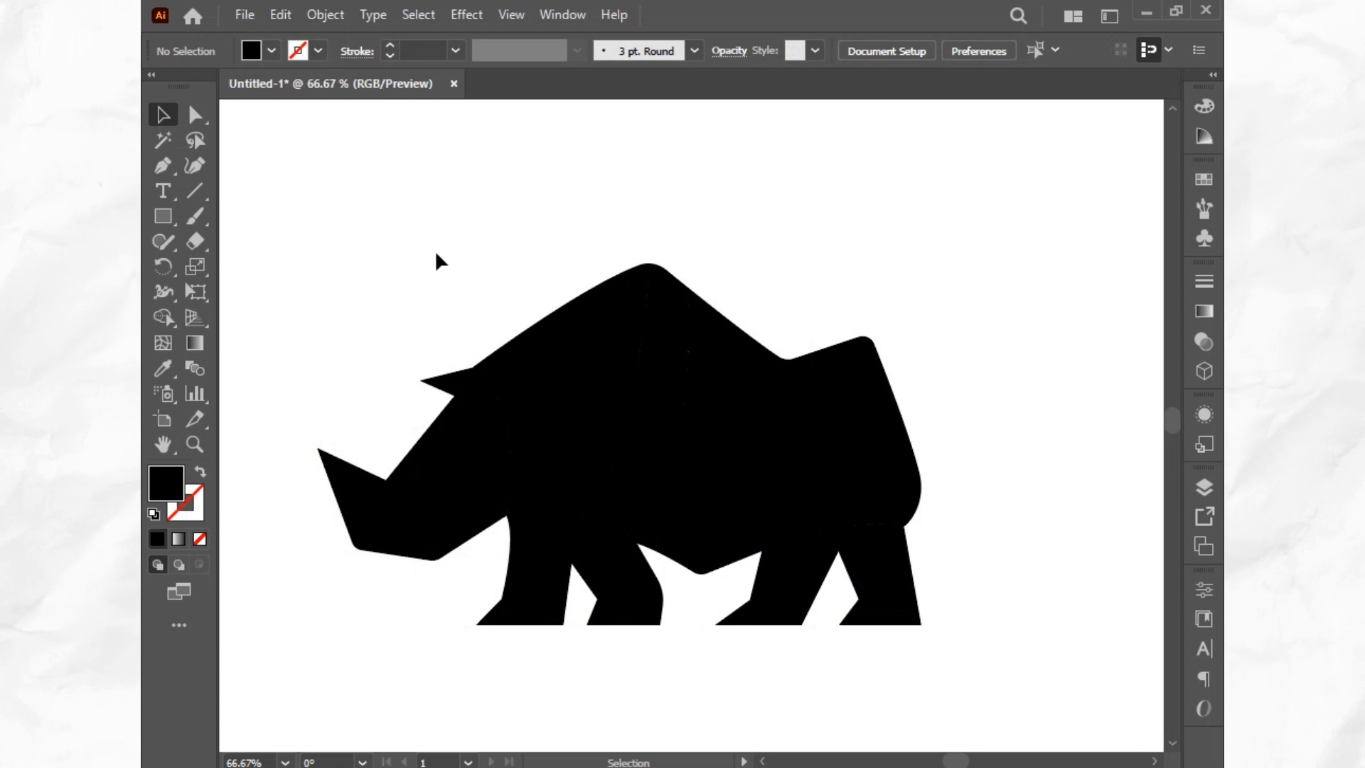
Select all the black rhino parts with the Magic Wand, cut them, and delete the leftover unfilled paths from the canvas
click(163, 140)
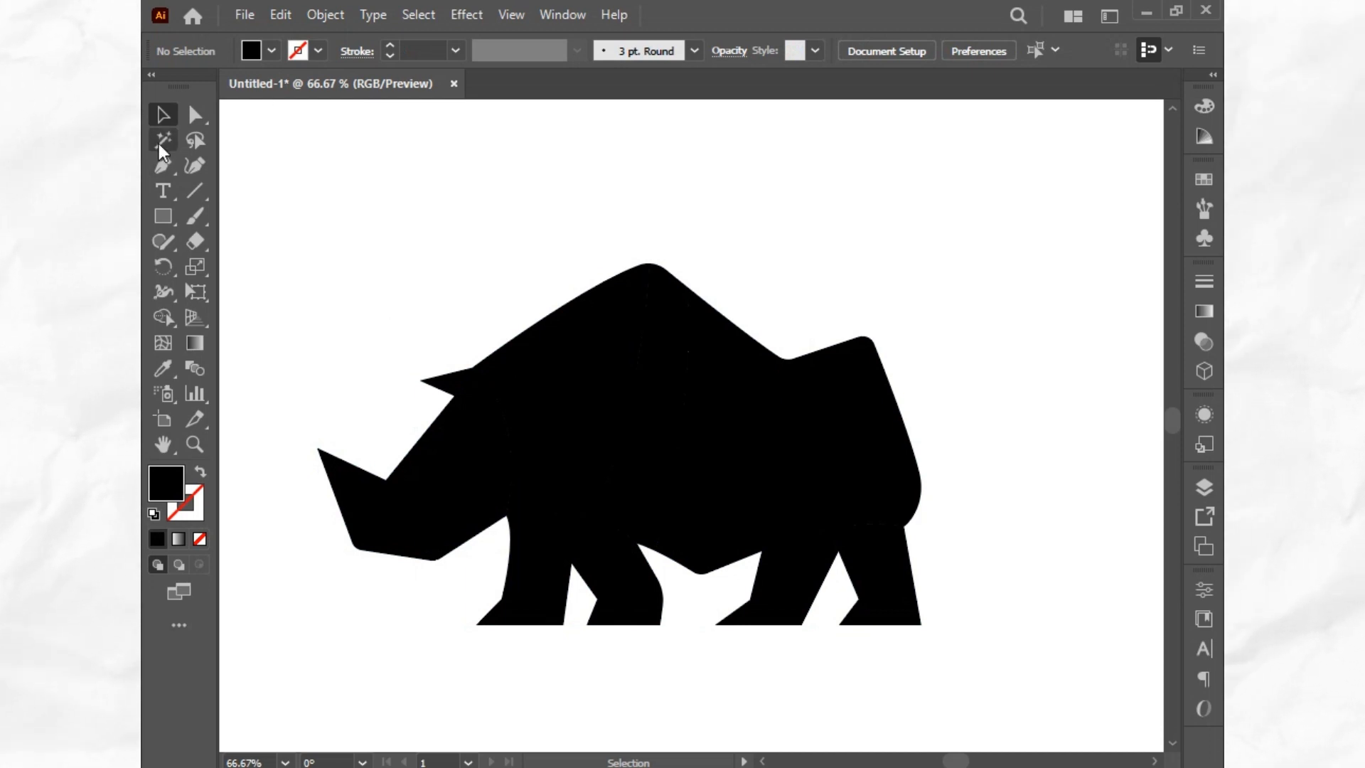
click(466, 392)
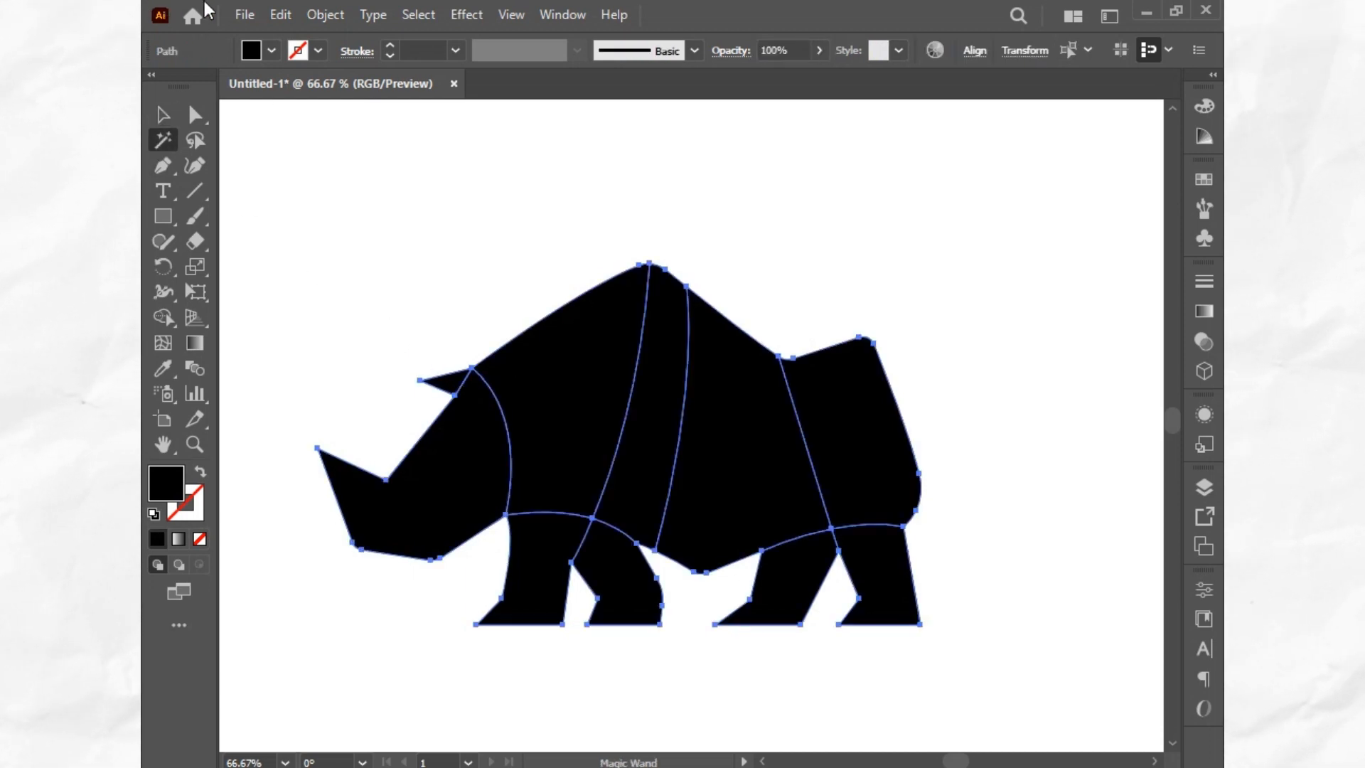
click(266, 9)
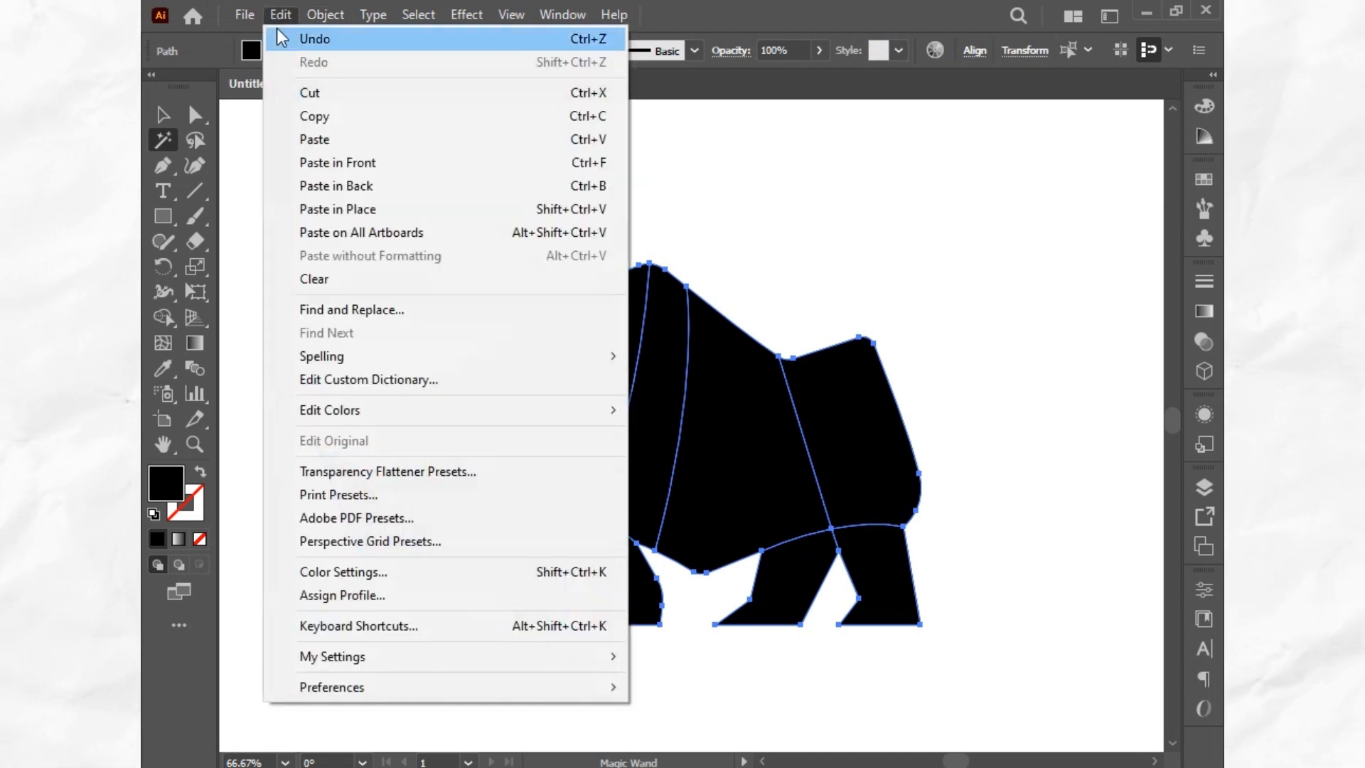
click(309, 94)
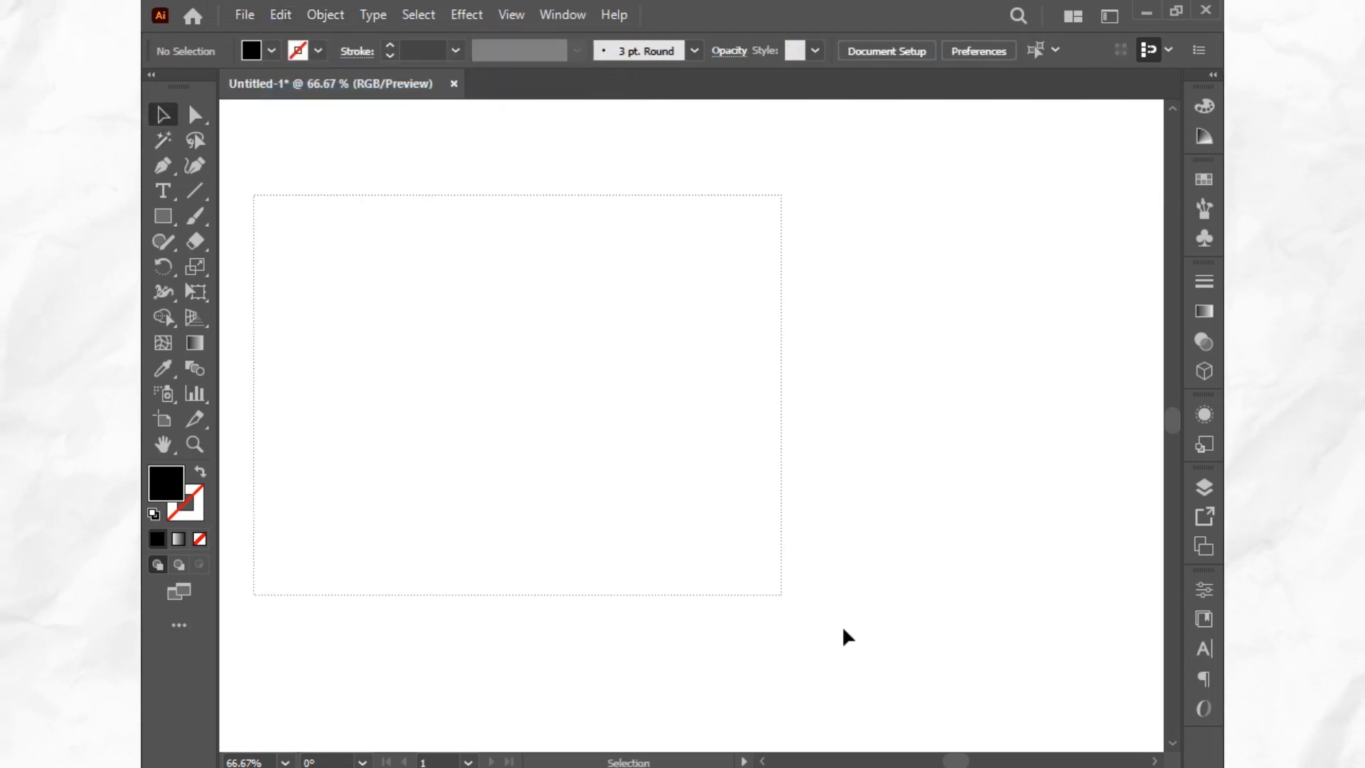
drag(843, 630, 918, 668)
key(Delete)
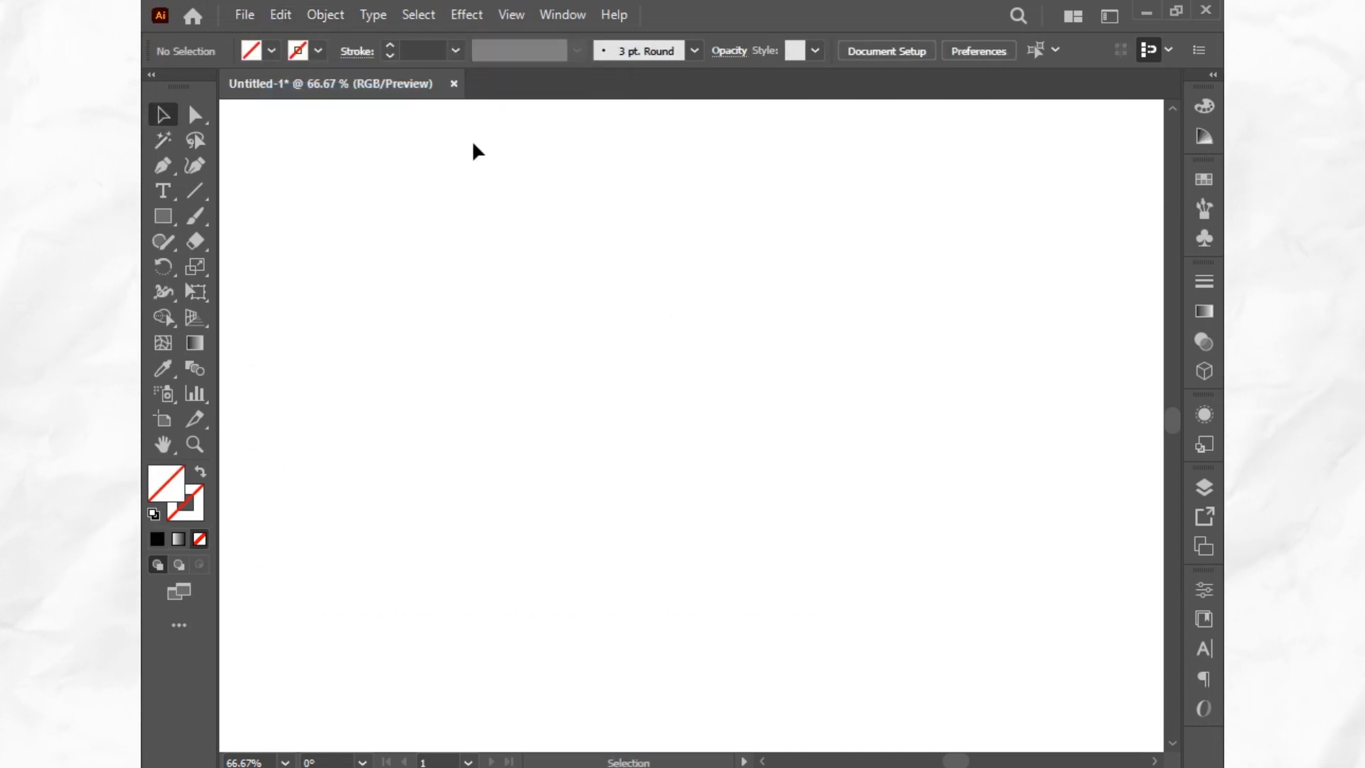
Paste the rhino parts back in place, shift the whole figure slightly up and right, and deselect it
click(279, 11)
click(402, 206)
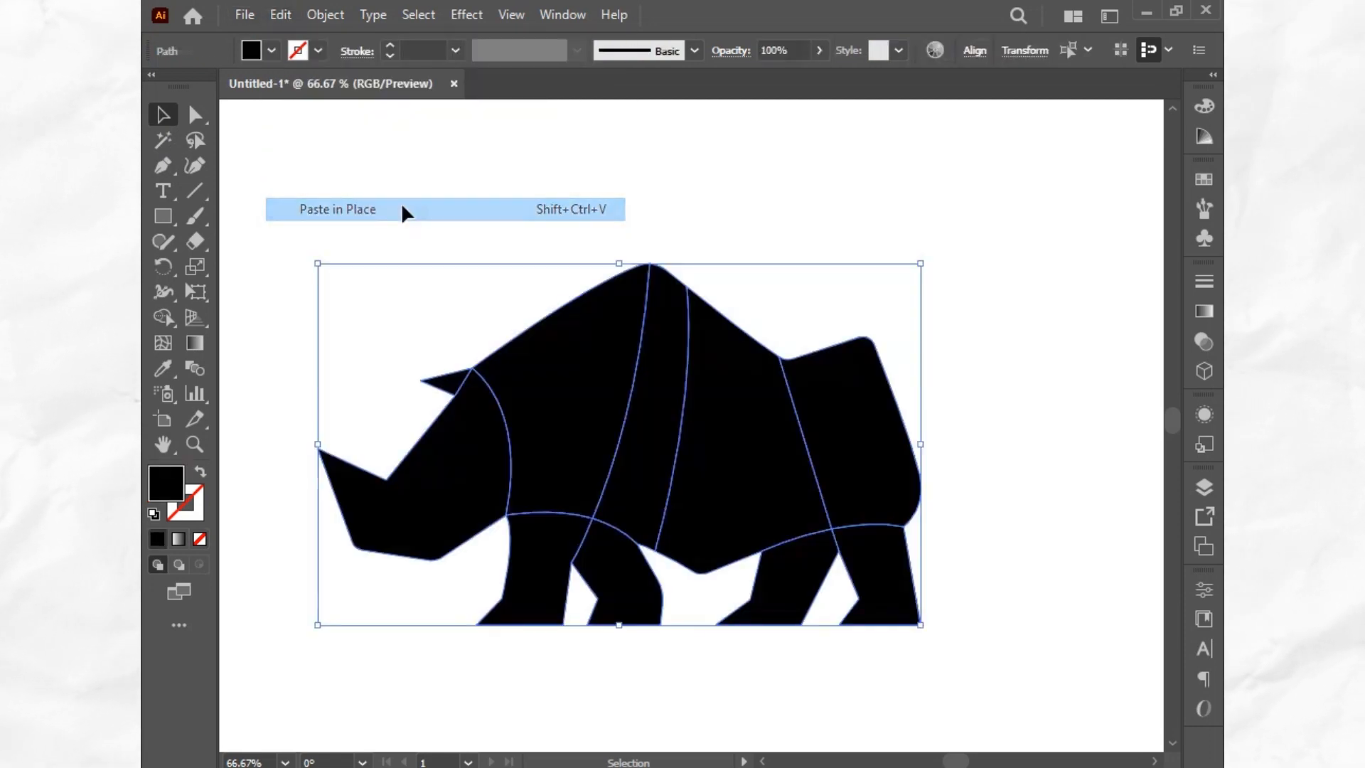
drag(590, 368, 634, 354)
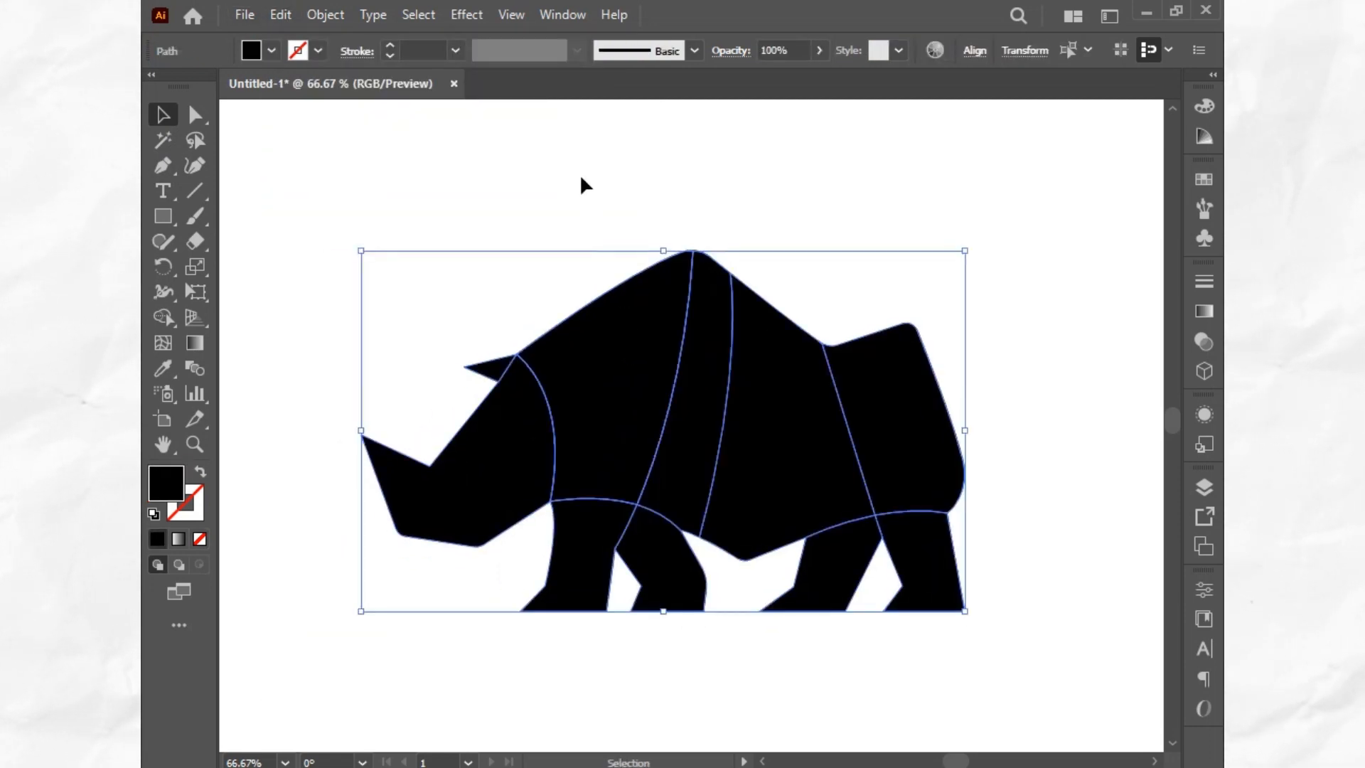
click(538, 238)
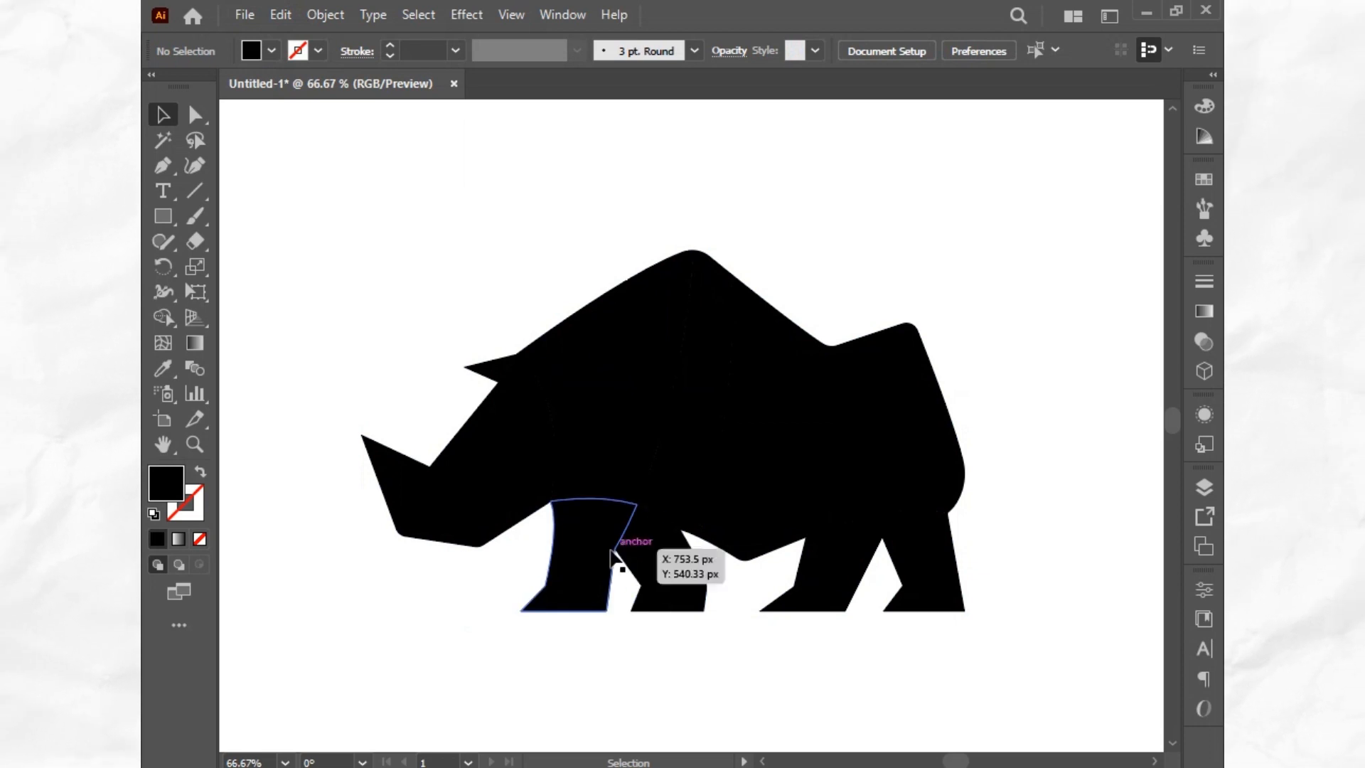
Move both front legs slightly down and apart, leaving narrow white gaps between them and below the body
alt+scroll(616, 559, up, 2)
drag(610, 502, 610, 514)
mouse_move(723, 553)
mouse_down()
mouse_move(744, 576)
mouse_move(725, 580)
mouse_up()
alt+scroll(725, 579, up, 3)
drag(710, 533, 677, 485)
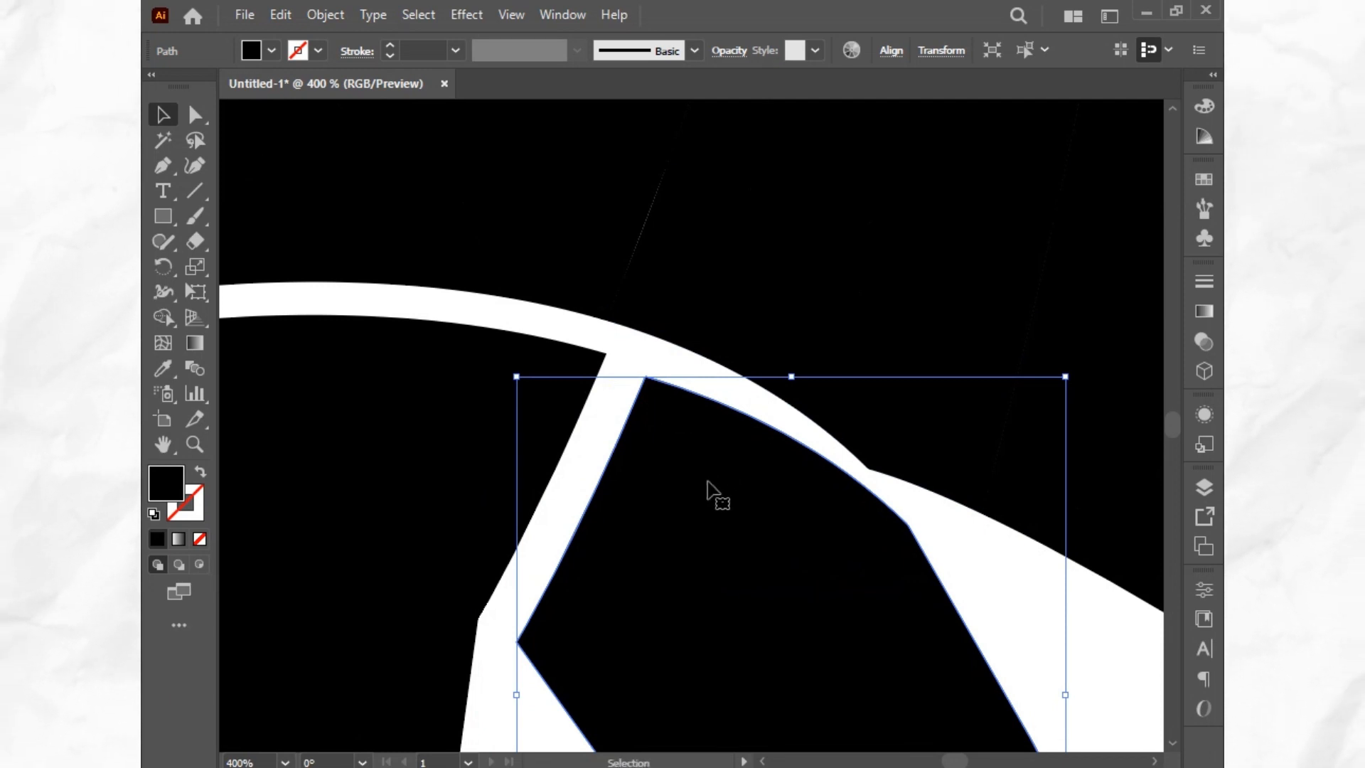
alt+scroll(709, 490, down, 4)
click(796, 594)
scroll(607, 488, up, 7)
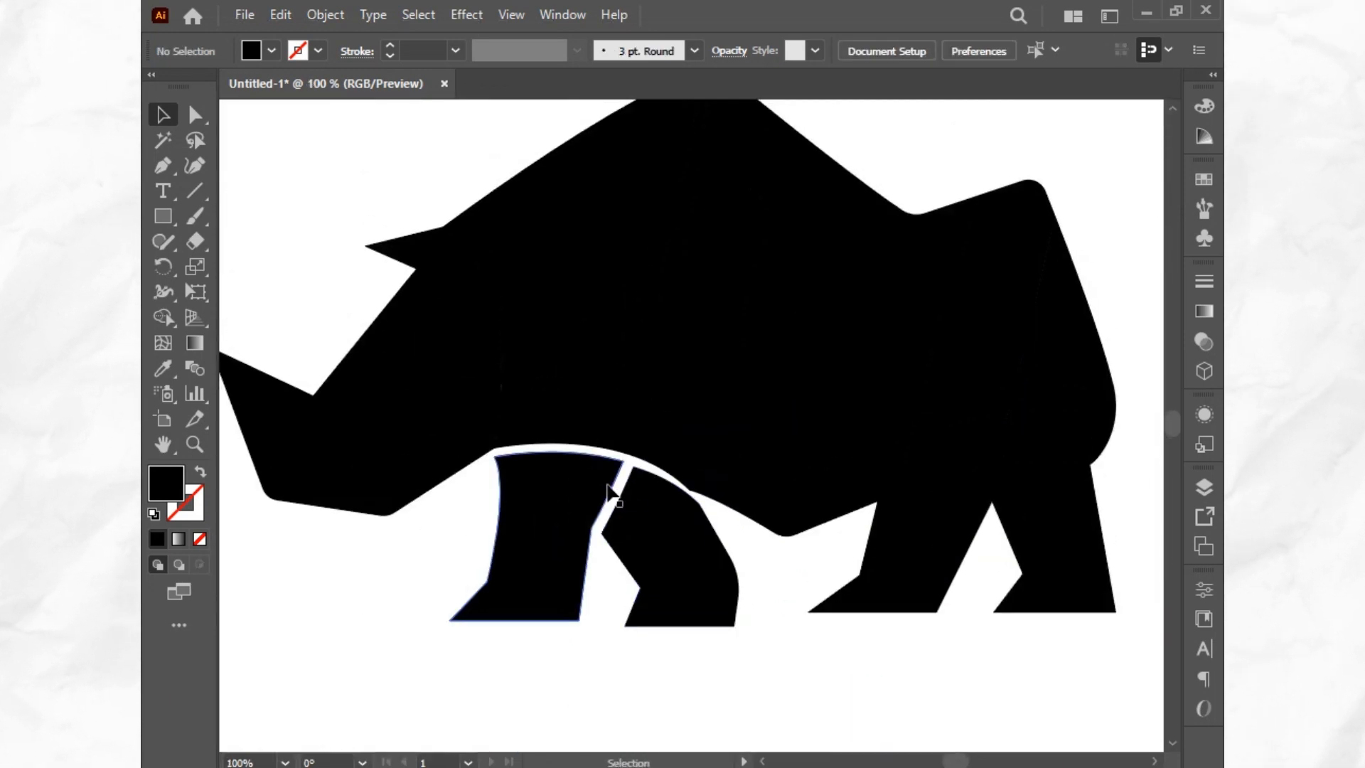
Shift the head away from the shoulder and the ear away from the head, leaving narrow white gaps around both
drag(505, 498, 707, 445)
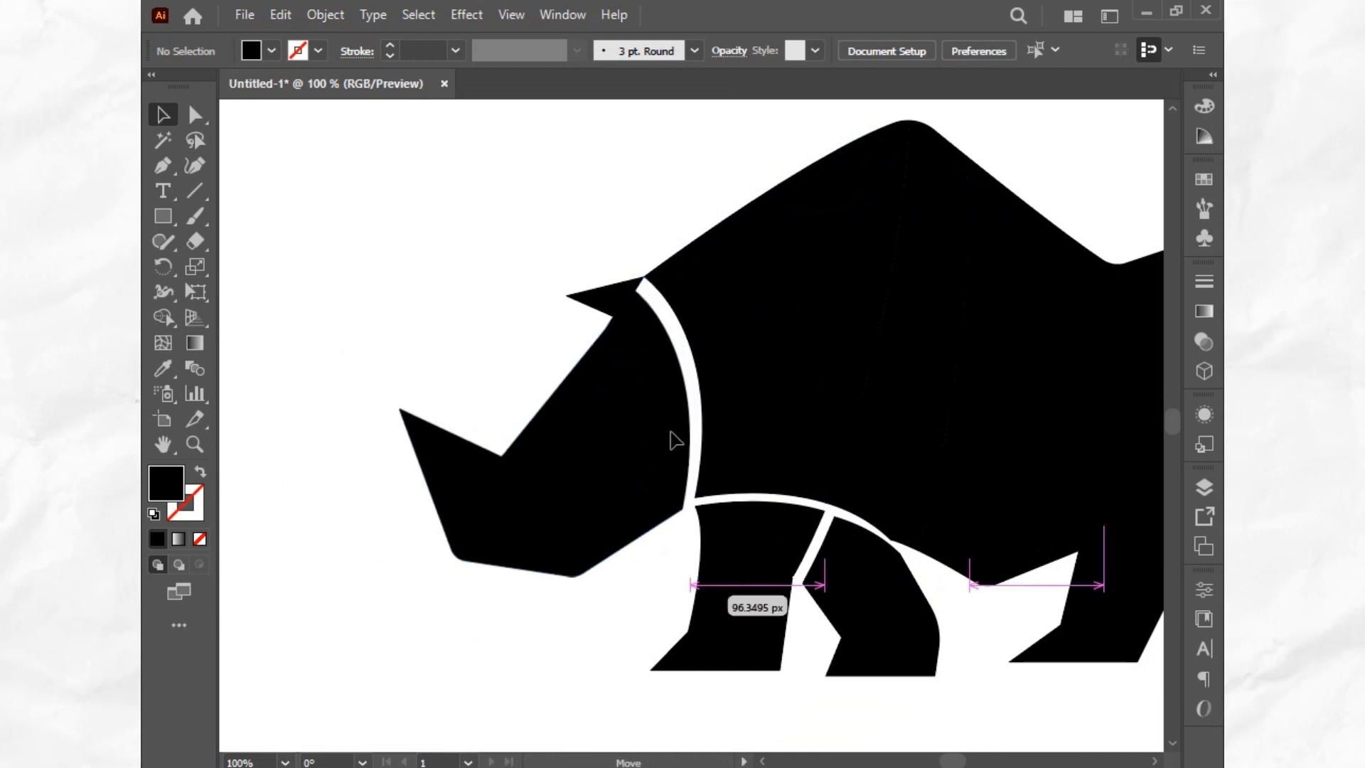
click(674, 433)
alt+scroll(649, 329, up, 5)
scroll(552, 335, up, 5)
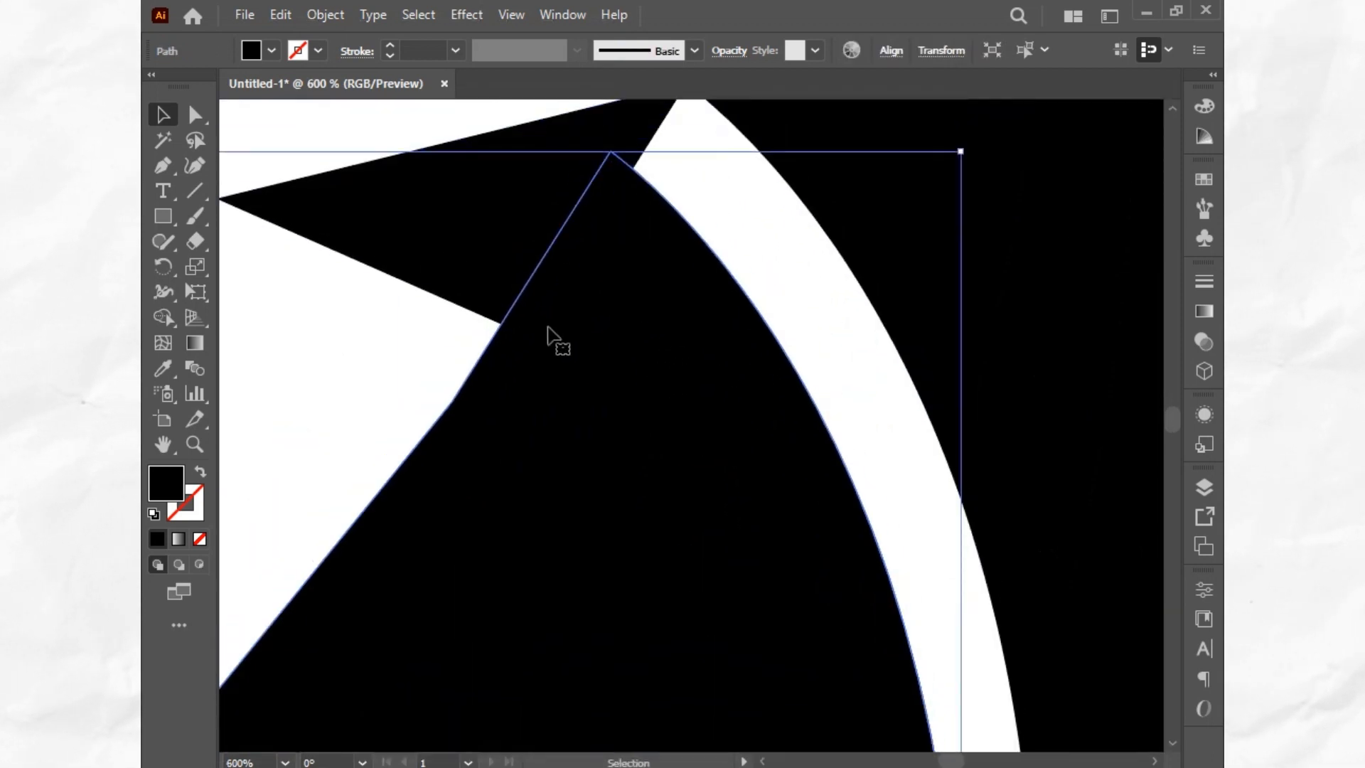
drag(486, 413, 374, 466)
mouse_move(893, 412)
mouse_down()
mouse_move(884, 435)
mouse_move(872, 413)
mouse_up()
click(601, 235)
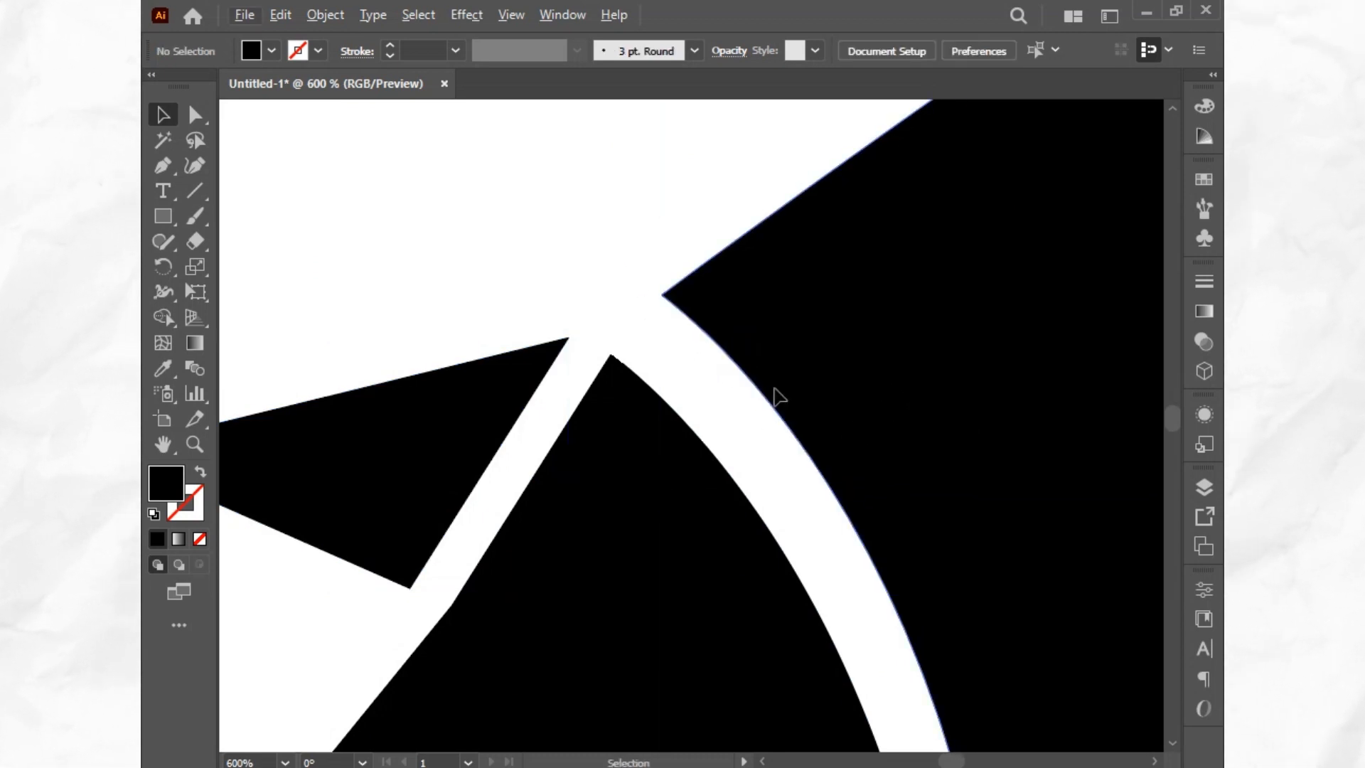
Reposition the shoulder piece to leave narrow gaps between it and the head, middle band and front leg
drag(776, 390, 769, 406)
scroll(769, 405, down, 4)
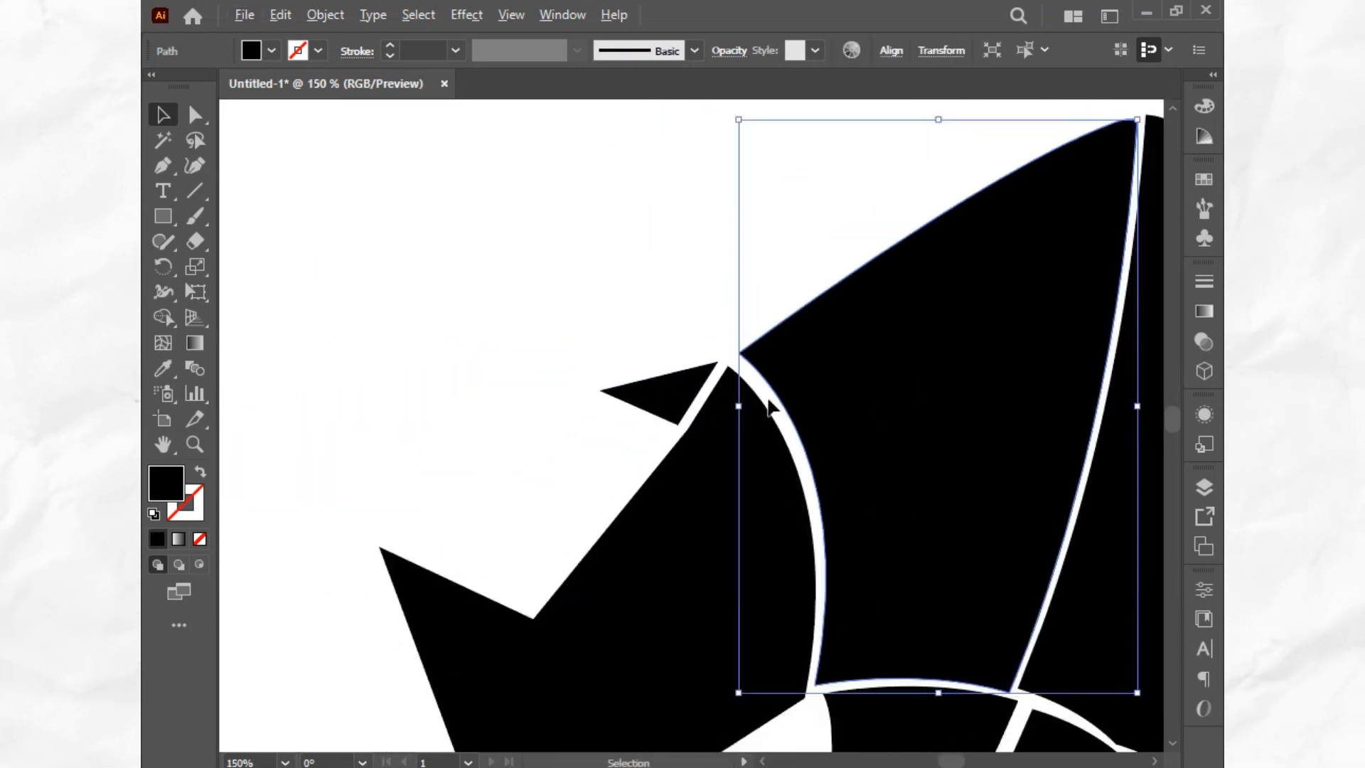
scroll(847, 631, down, 1)
scroll(847, 630, up, 1)
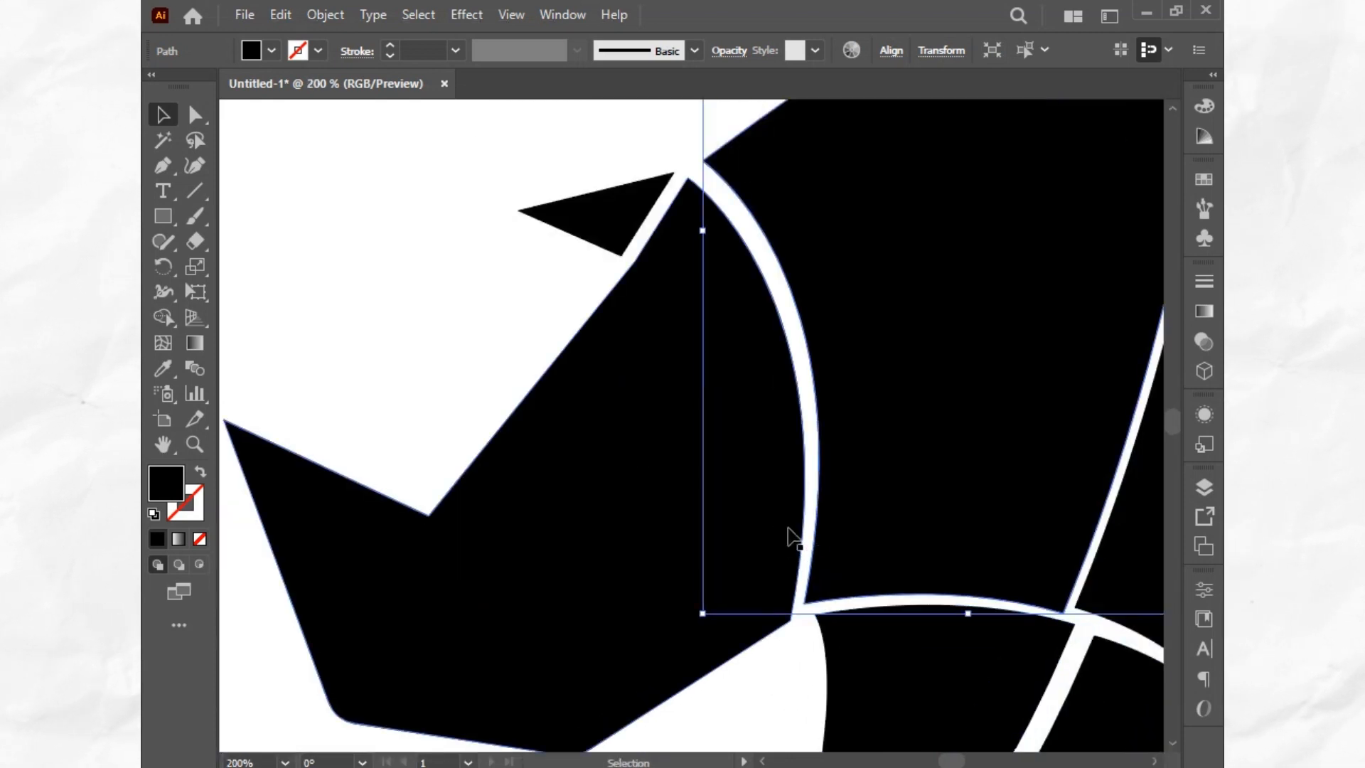
scroll(789, 531, up, 4)
scroll(927, 562, down, 3)
drag(902, 532, 922, 552)
scroll(885, 570, down, 6)
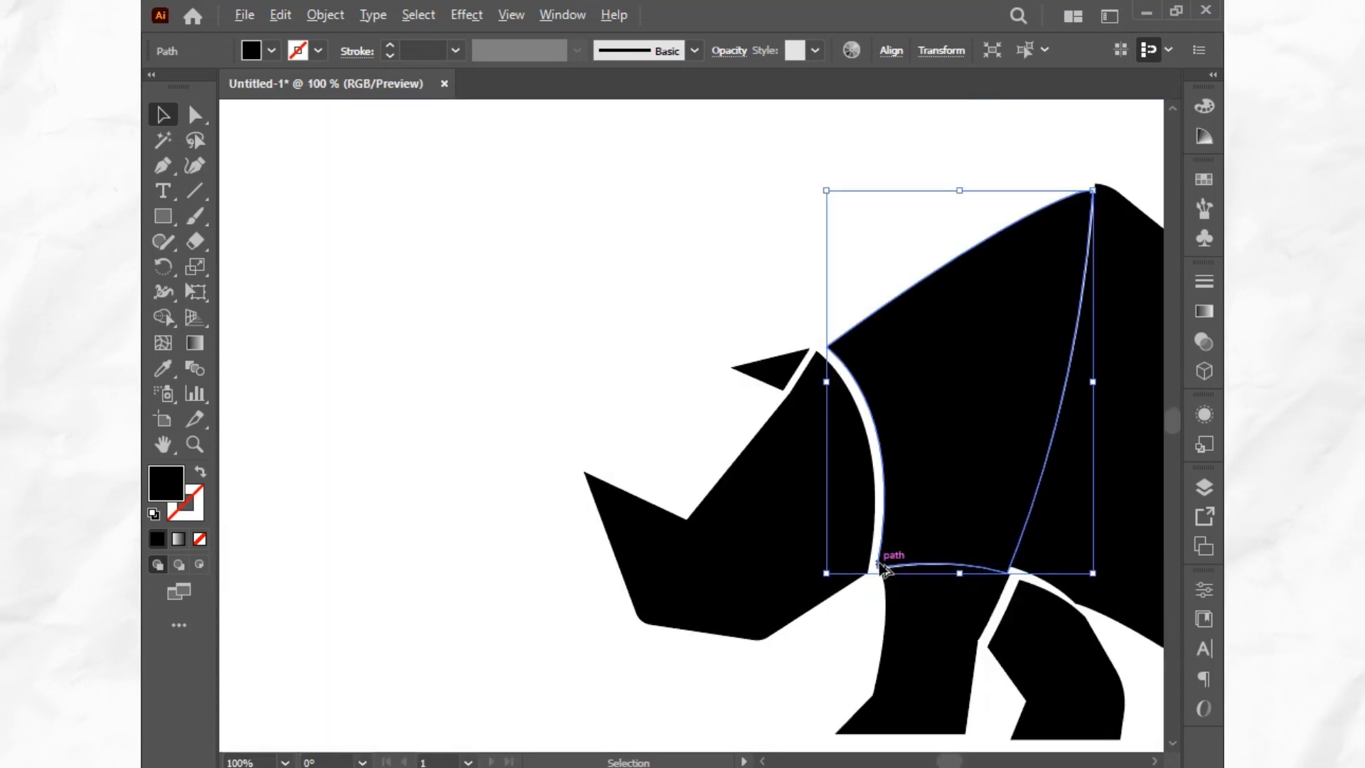
Move the foremost leg slightly down to widen the gap beneath the shoulder, and deselect it
click(848, 646)
drag(942, 643, 943, 645)
click(814, 665)
scroll(927, 622, up, 4)
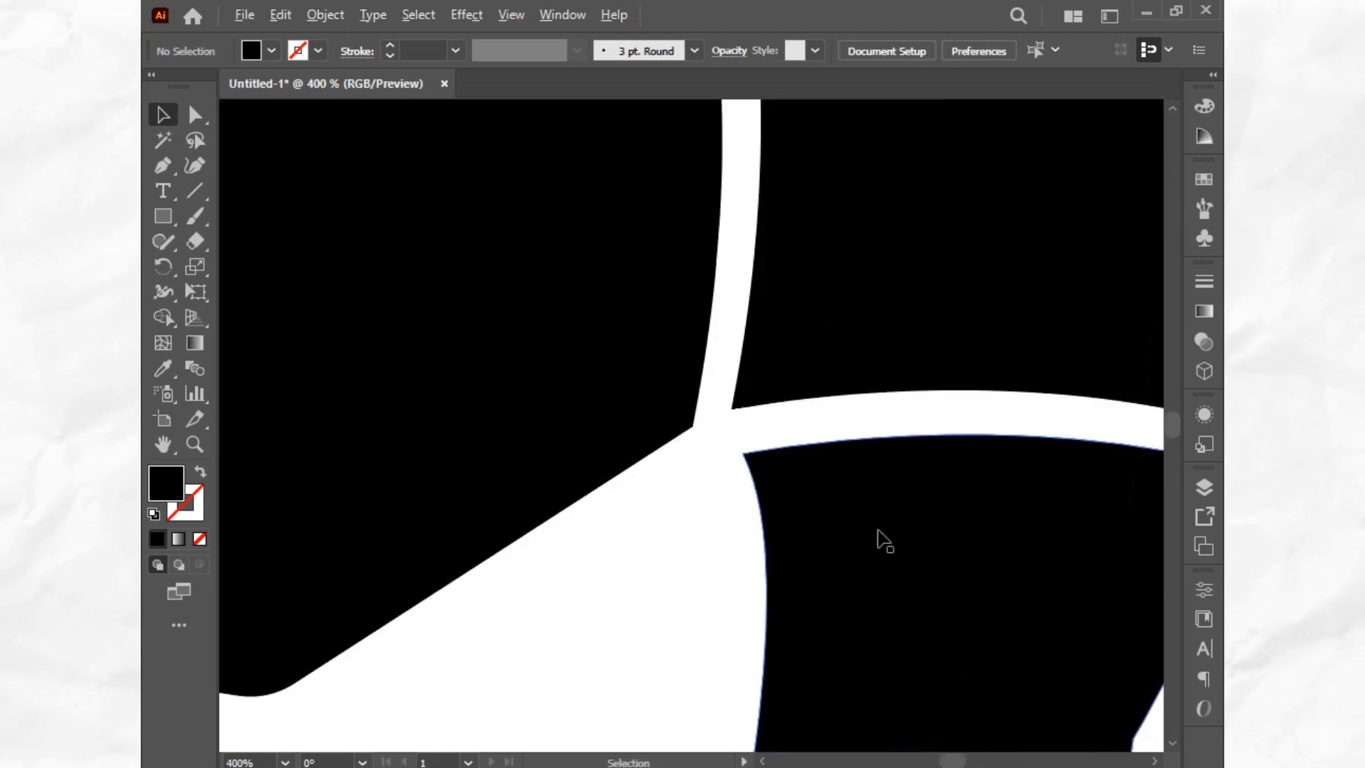
drag(879, 530, 340, 441)
click(733, 584)
key(space)
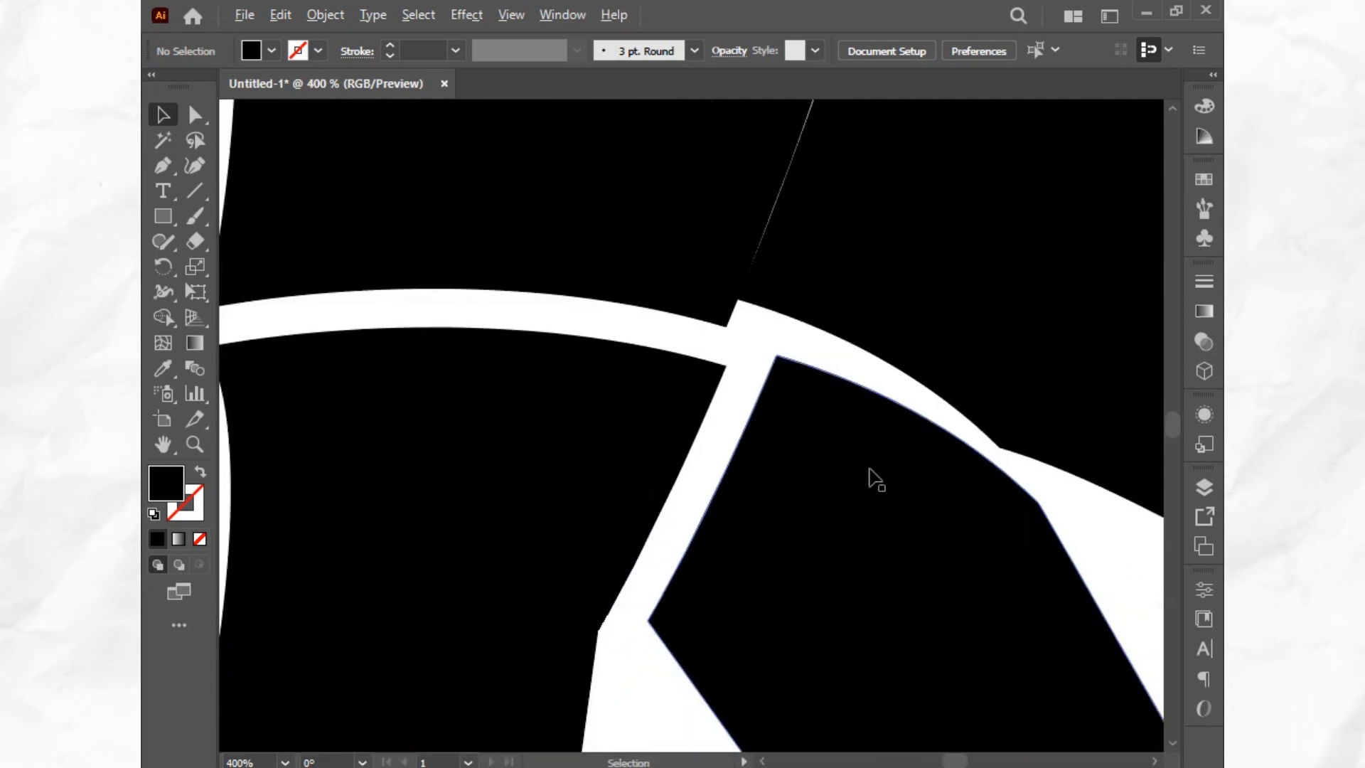
Move the narrow middle band to the right, opening a white gap between it and the shoulder
scroll(869, 473, down, 5)
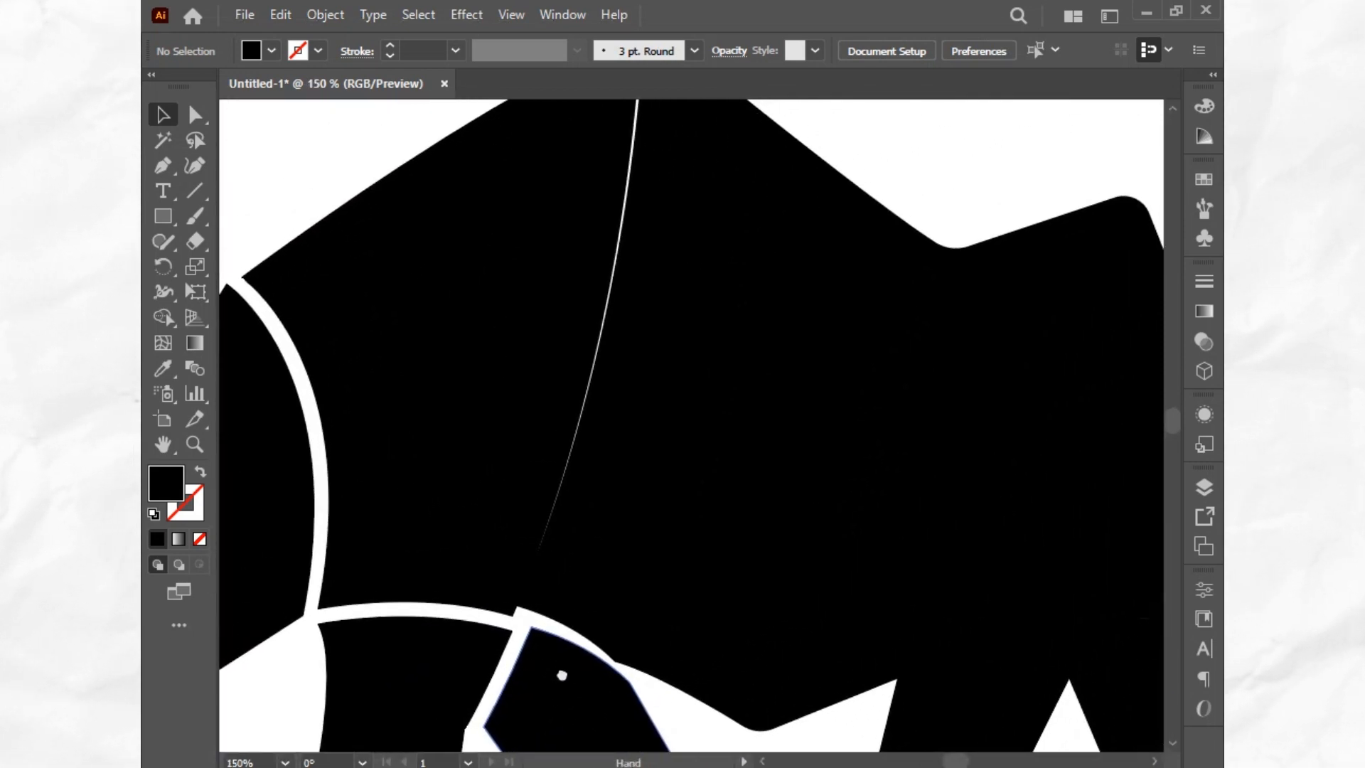
drag(655, 367, 647, 414)
scroll(536, 631, up, 3)
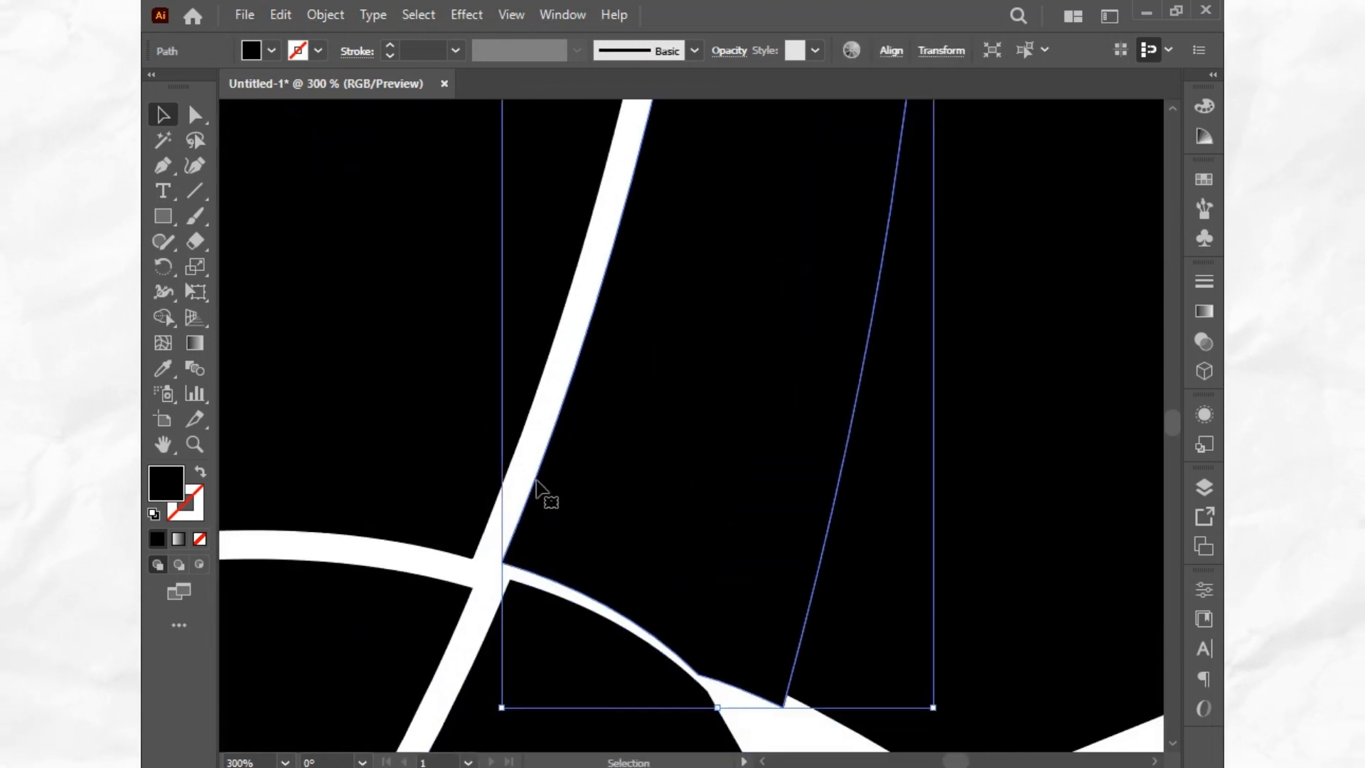
scroll(536, 481, down, 2)
scroll(514, 565, up, 2)
Fine-tune the two front legs' positions so the gaps where they meet the shoulder and middle band look even
drag(519, 555, 496, 573)
drag(457, 476, 883, 431)
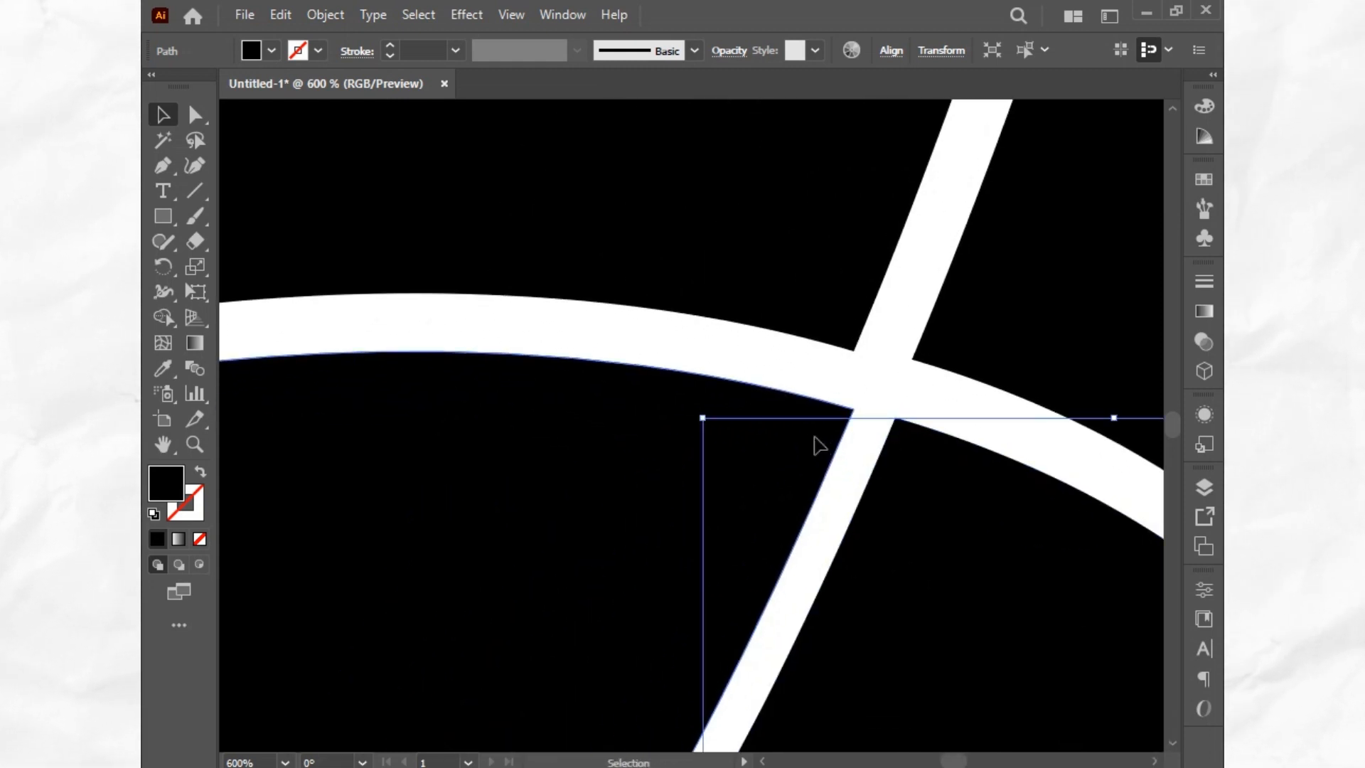
click(780, 427)
drag(778, 424, 770, 424)
click(856, 377)
scroll(856, 377, down, 4)
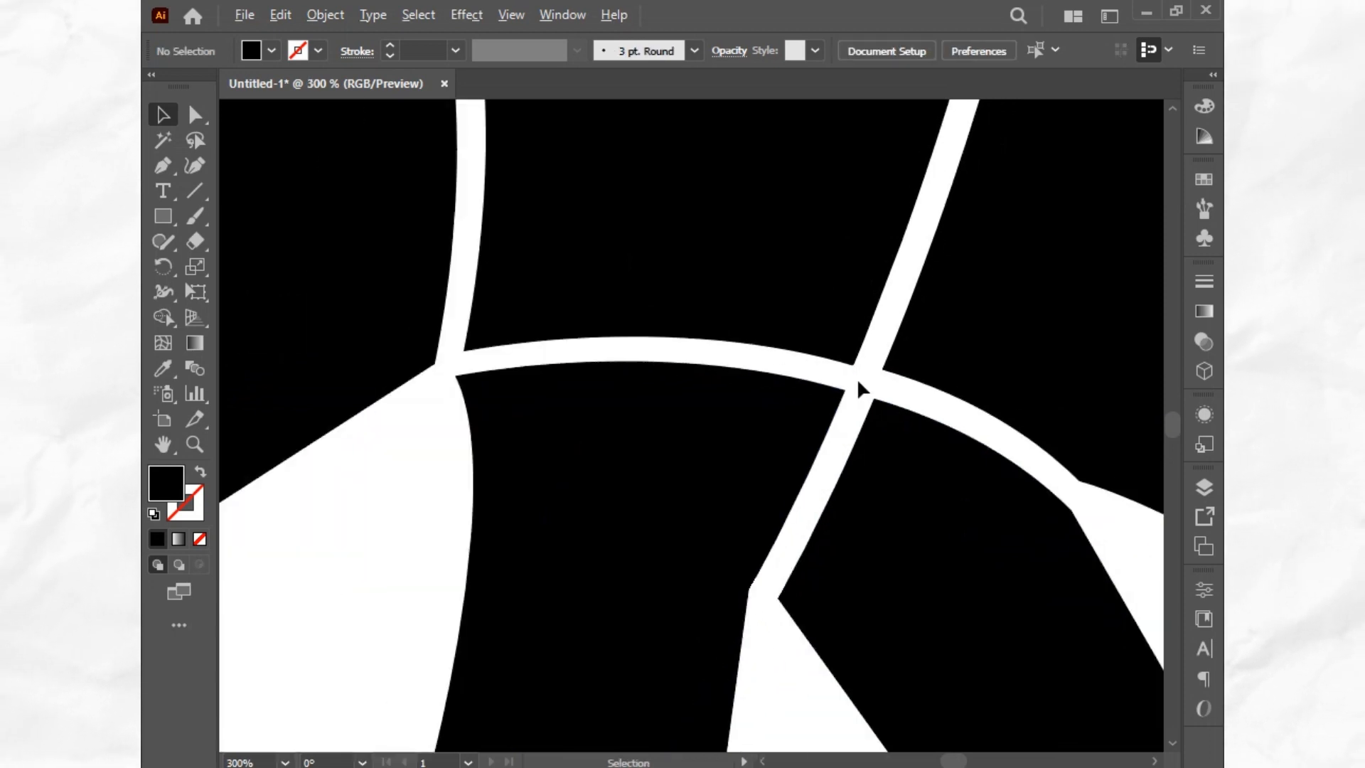
Move the torso piece away from the middle band to match the other gaps, and deselect everything
drag(968, 411, 243, 581)
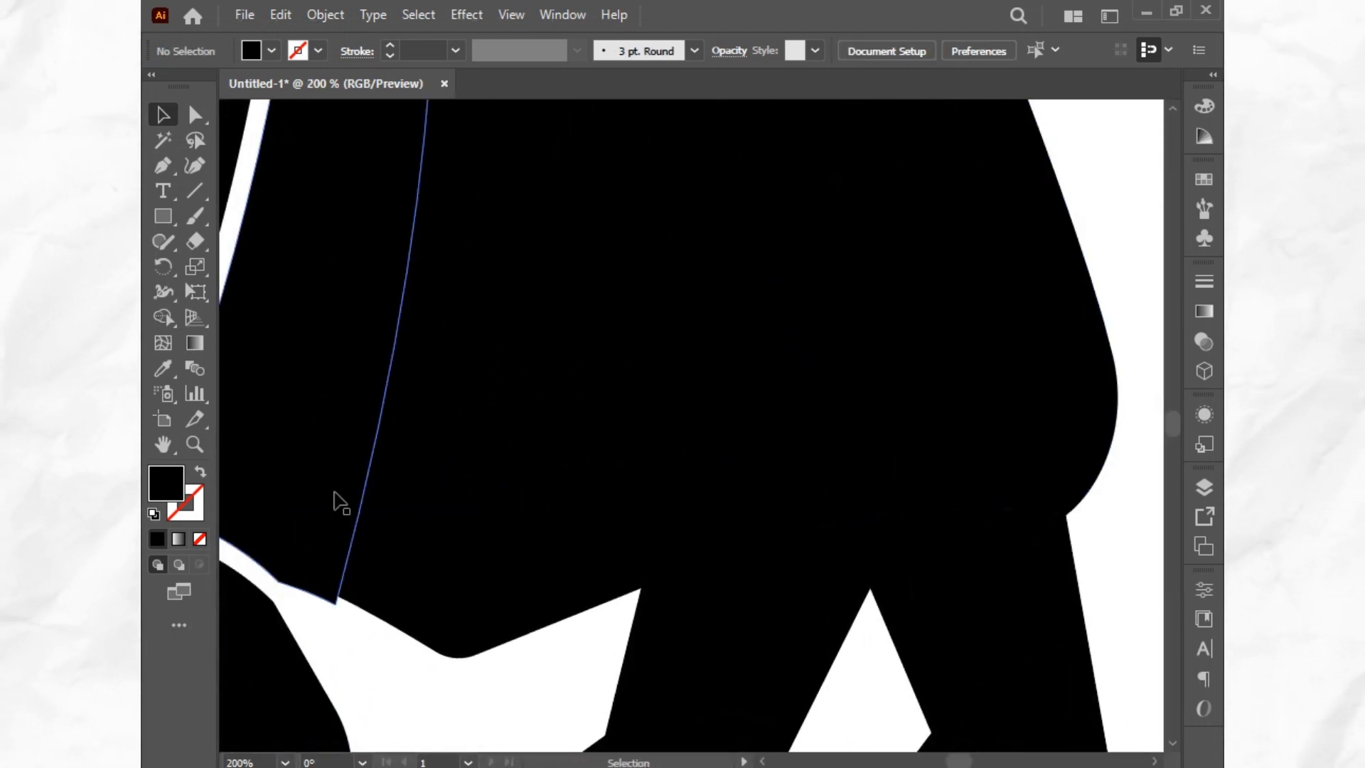
drag(446, 388, 463, 396)
drag(470, 411, 469, 427)
drag(354, 544, 727, 389)
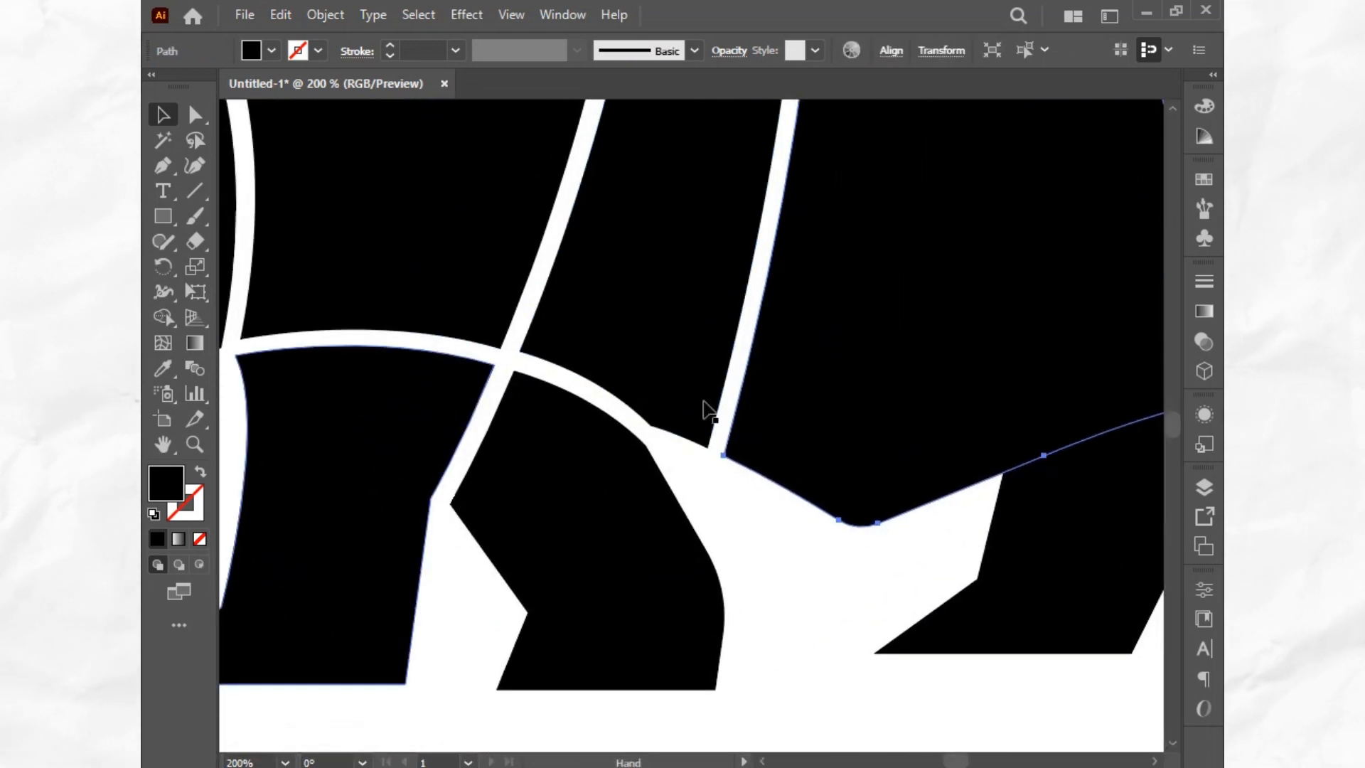
scroll(592, 474, up, 3)
drag(610, 399, 601, 394)
click(866, 484)
scroll(865, 462, down, 2)
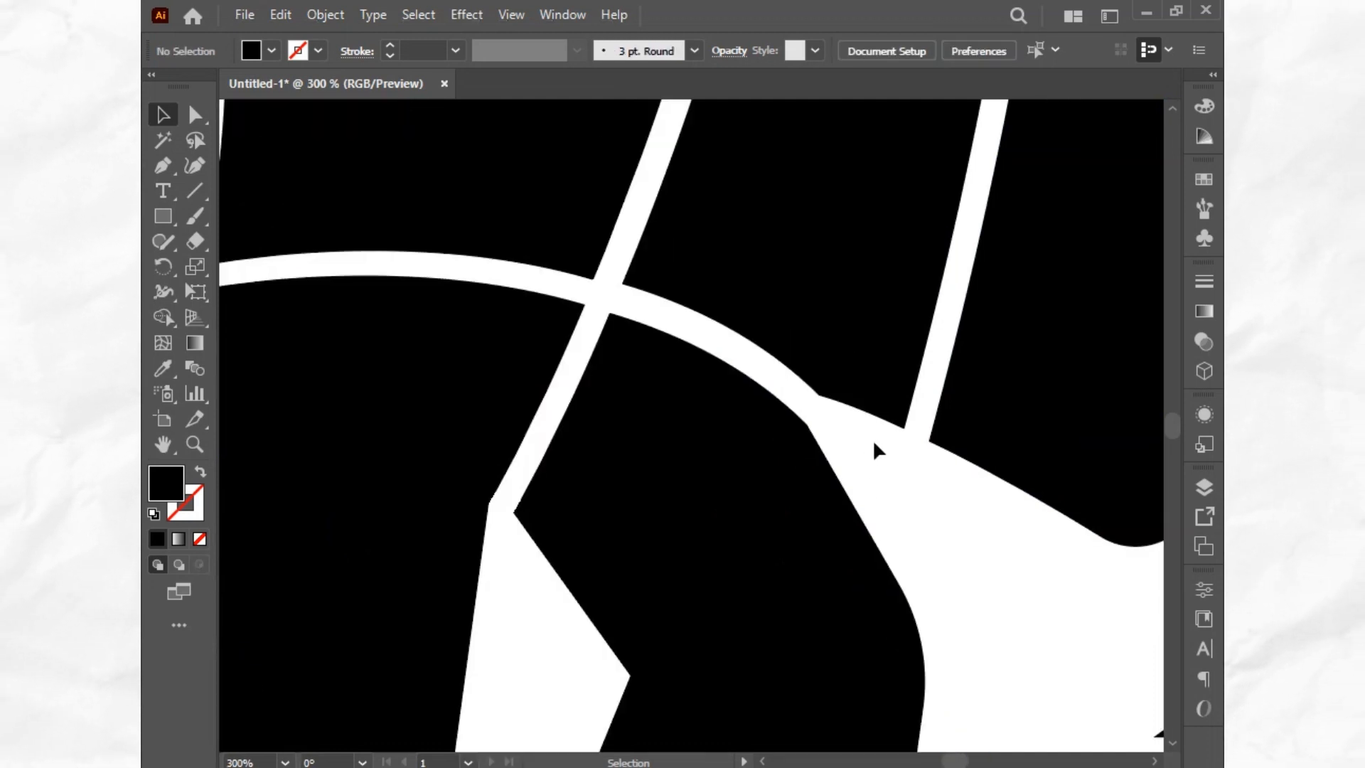
Move the rump to the right and slightly down, leaving a narrow white gap along the torso's rear edge
scroll(881, 427, down, 2)
scroll(704, 524, up, 1)
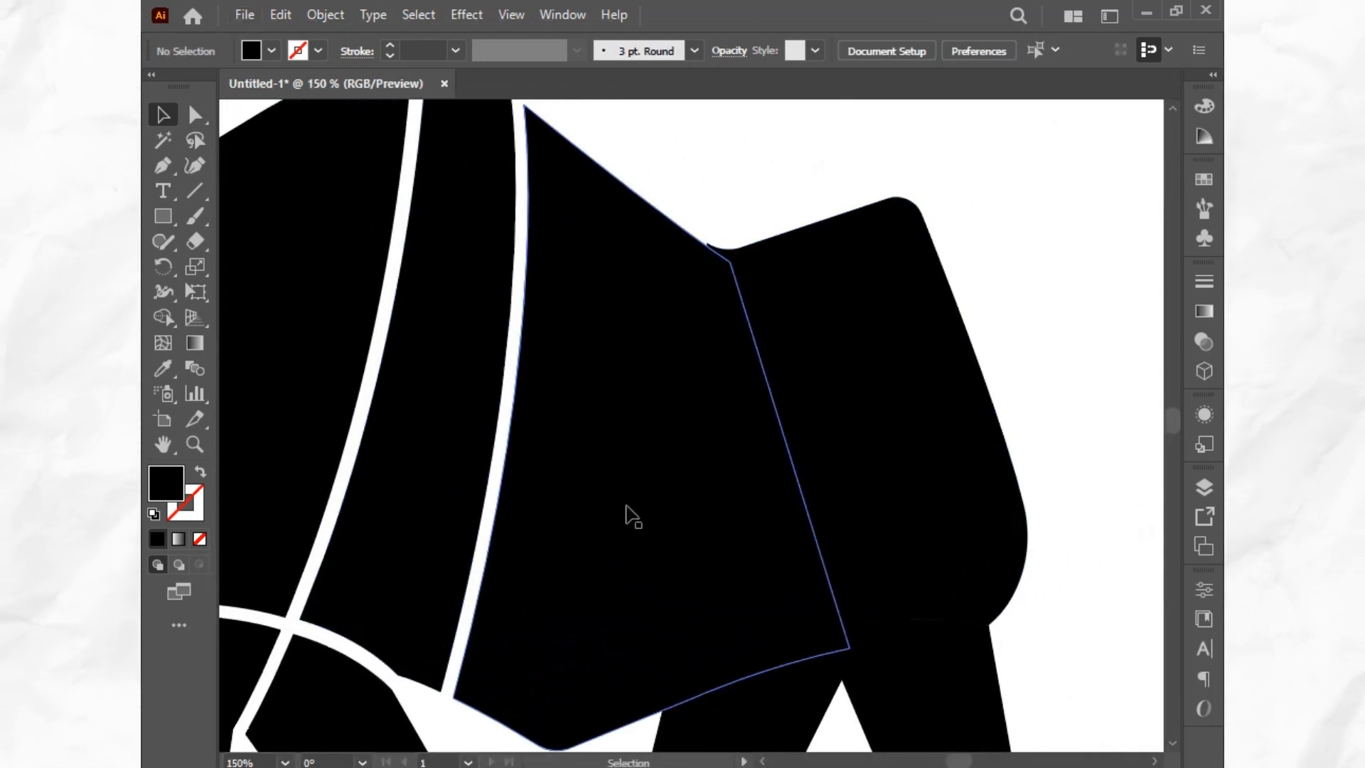
drag(860, 446, 890, 458)
scroll(864, 430, up, 2)
scroll(782, 426, right, 1)
scroll(716, 344, up, 1)
scroll(664, 313, up, 1)
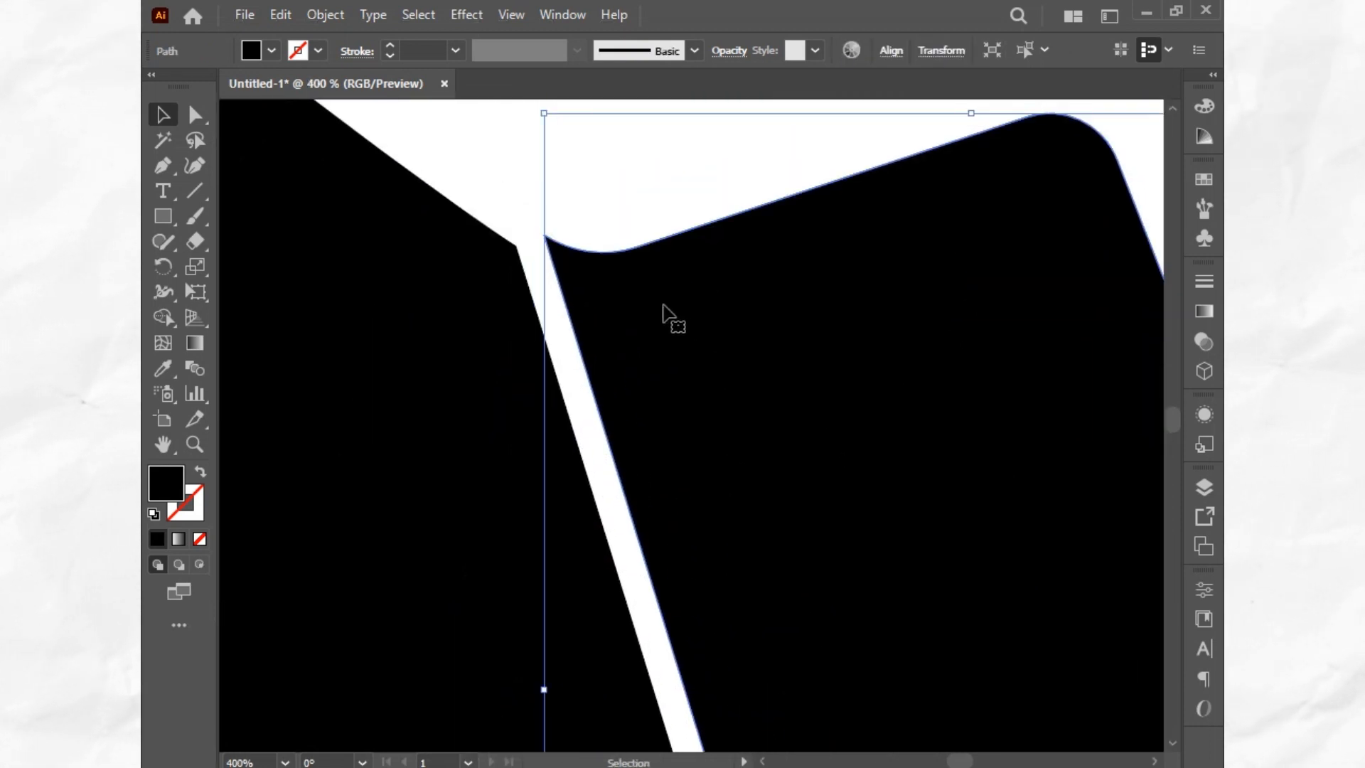
scroll(481, 251, up, 2)
drag(718, 273, 721, 299)
scroll(674, 342, down, 1)
scroll(675, 347, down, 4)
scroll(638, 526, up, 3)
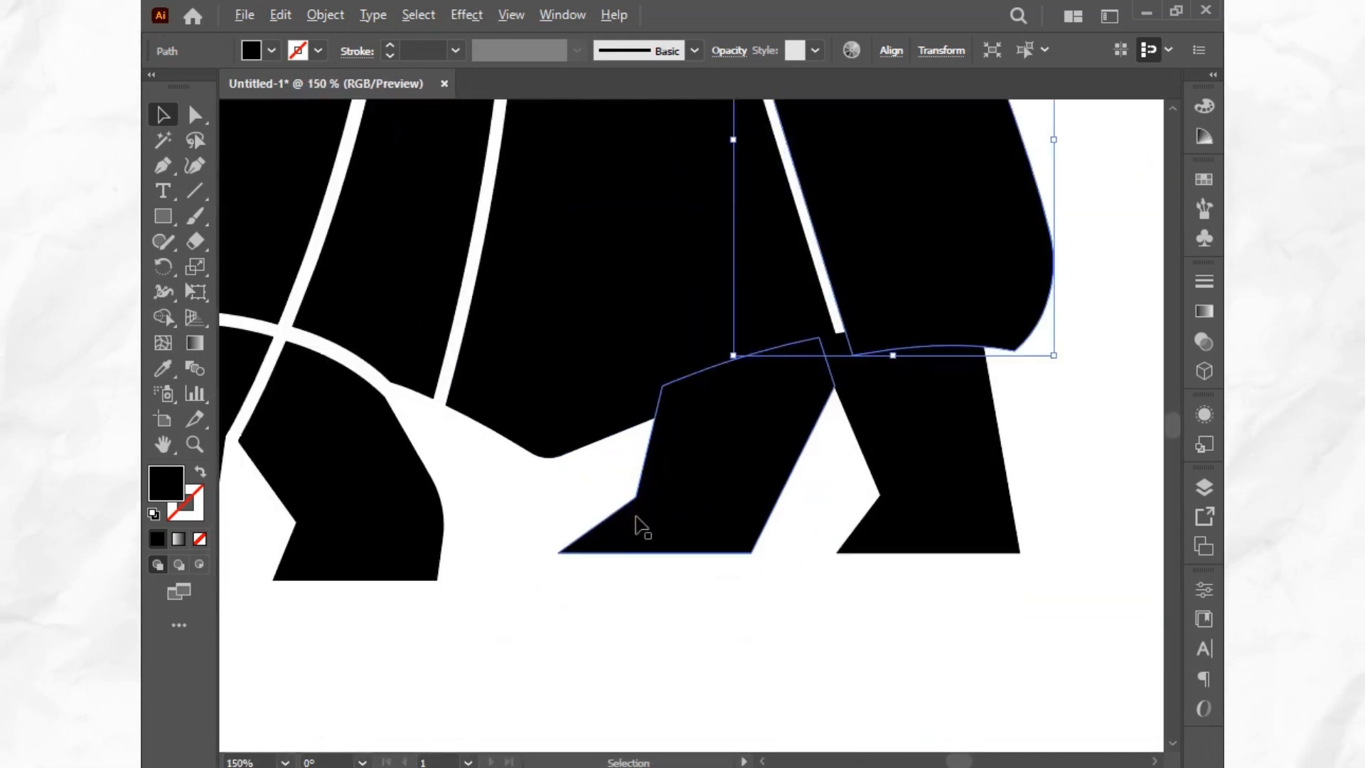
Move both hind legs down and align them, leaving even gaps below the torso and rump and between the legs
scroll(698, 453, up, 1)
drag(763, 384, 765, 429)
drag(907, 389, 981, 420)
scroll(915, 356, up, 8)
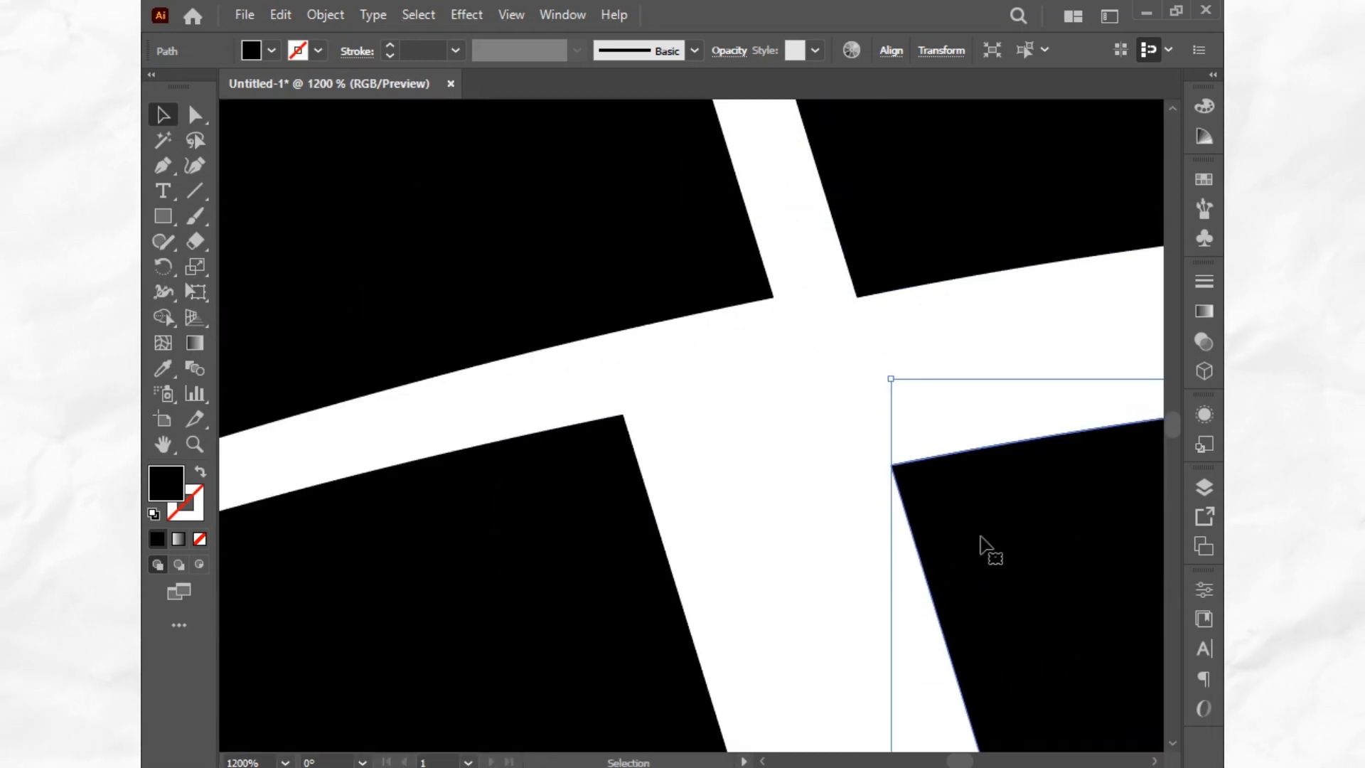
drag(982, 546, 981, 496)
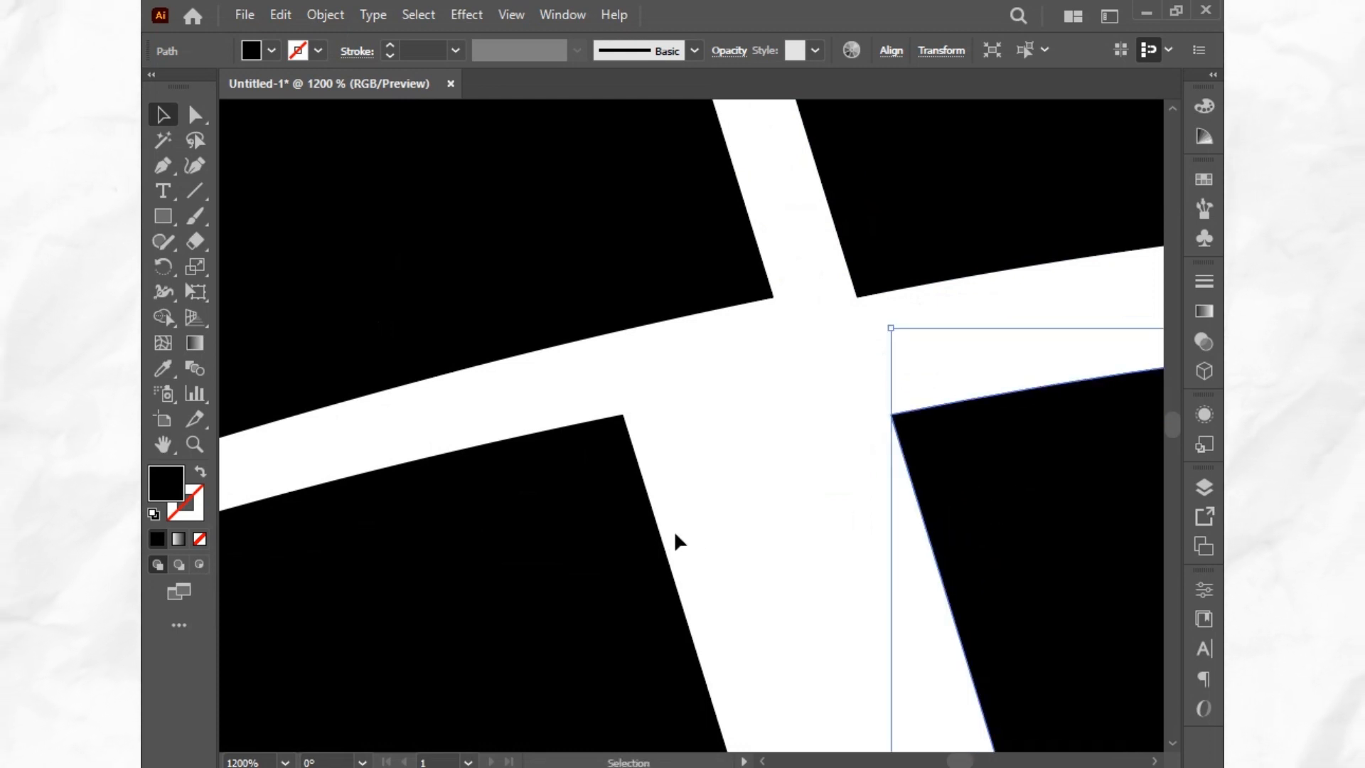
drag(676, 541, 848, 557)
click(847, 367)
scroll(843, 361, down, 4)
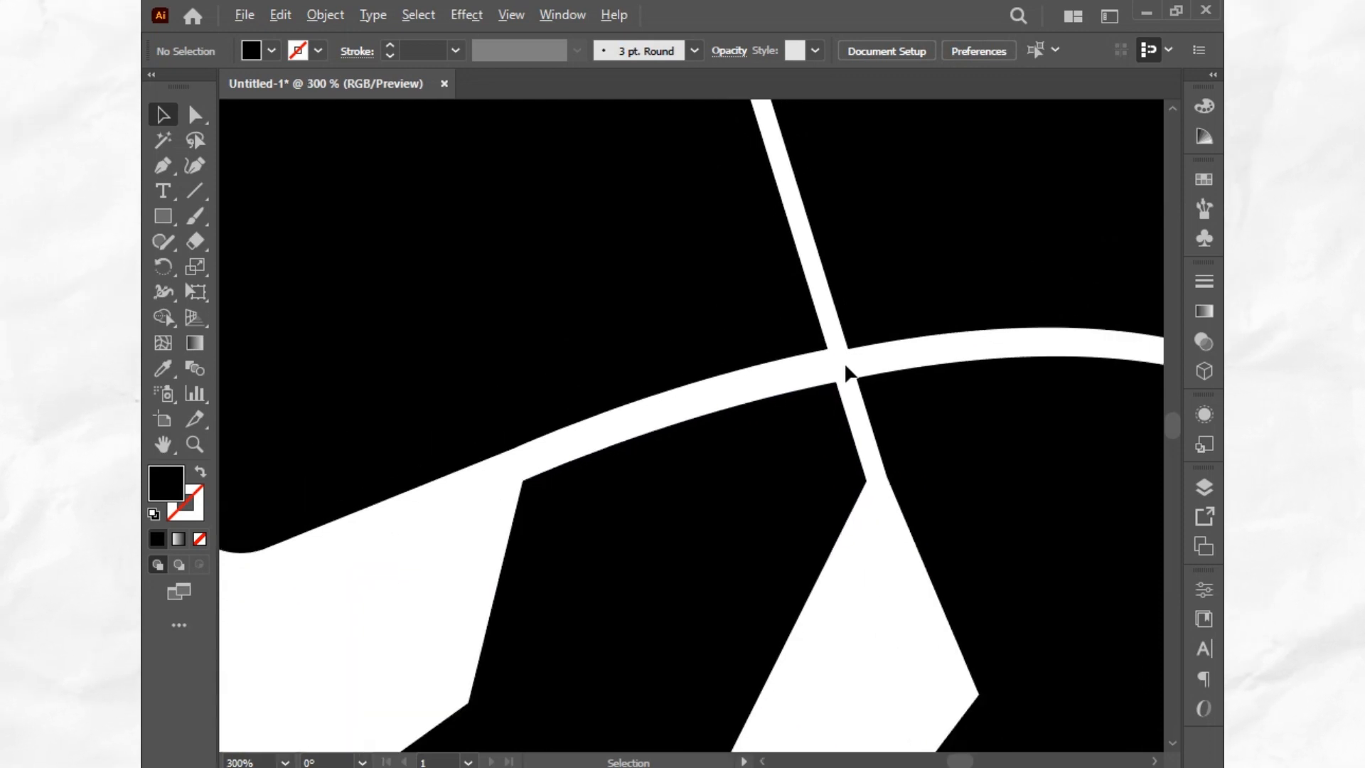
scroll(843, 361, down, 4)
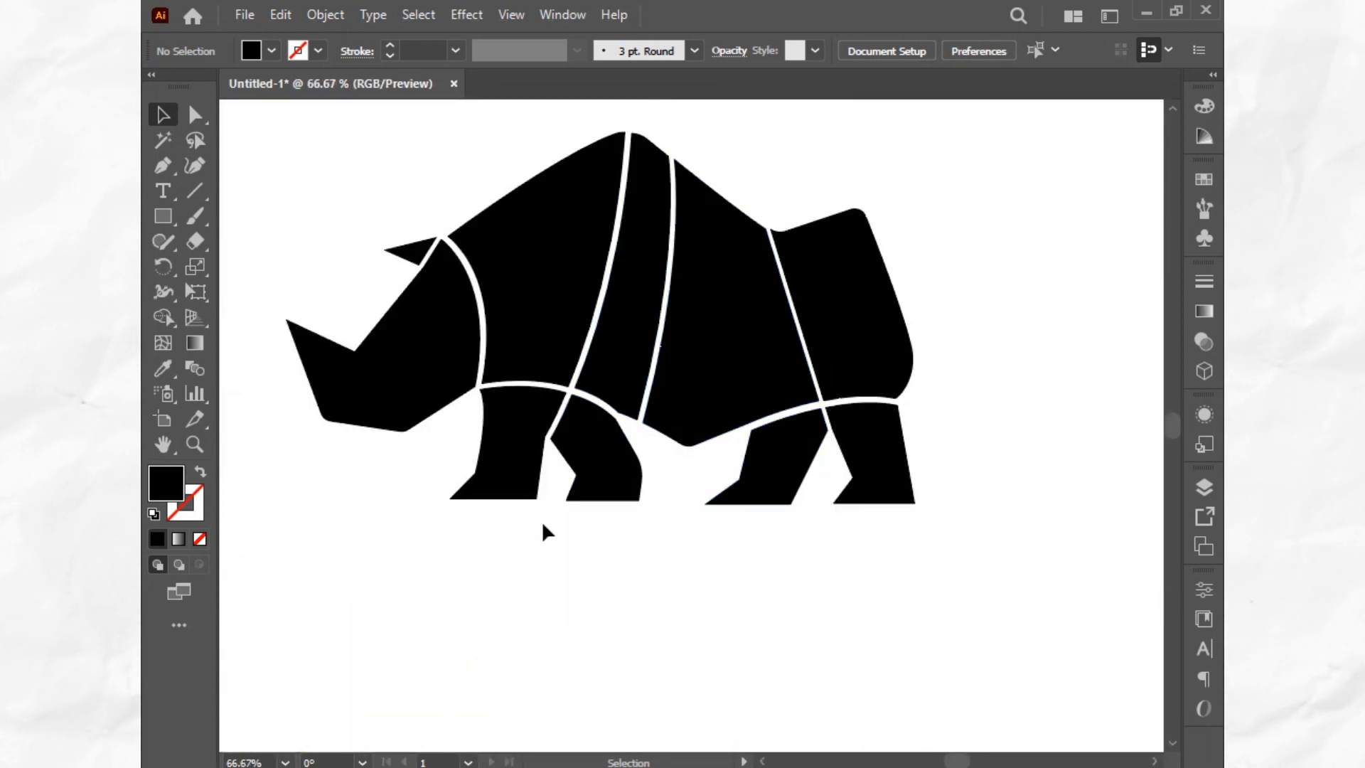
Shift the rump slightly up and right to widen its gaps from the torso and the hind leg
scroll(908, 330, up, 3)
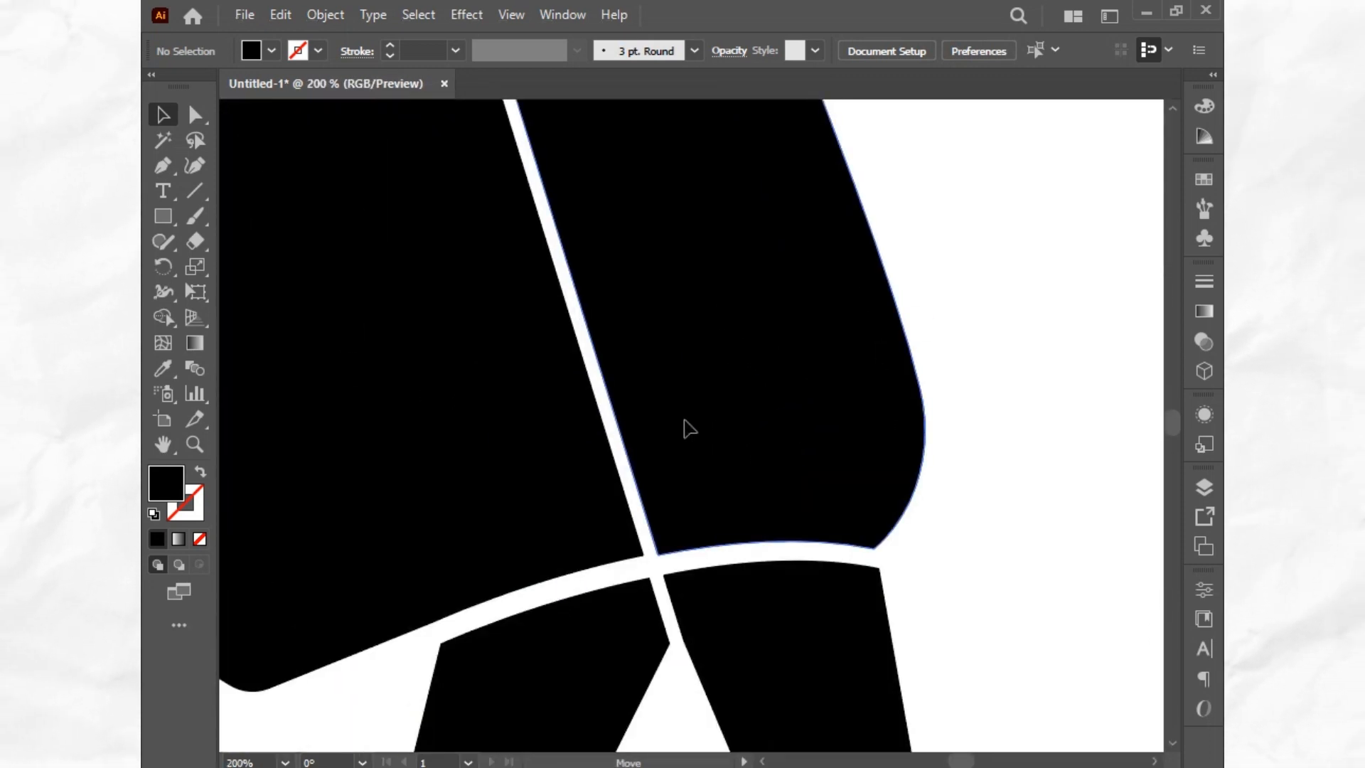
click(685, 425)
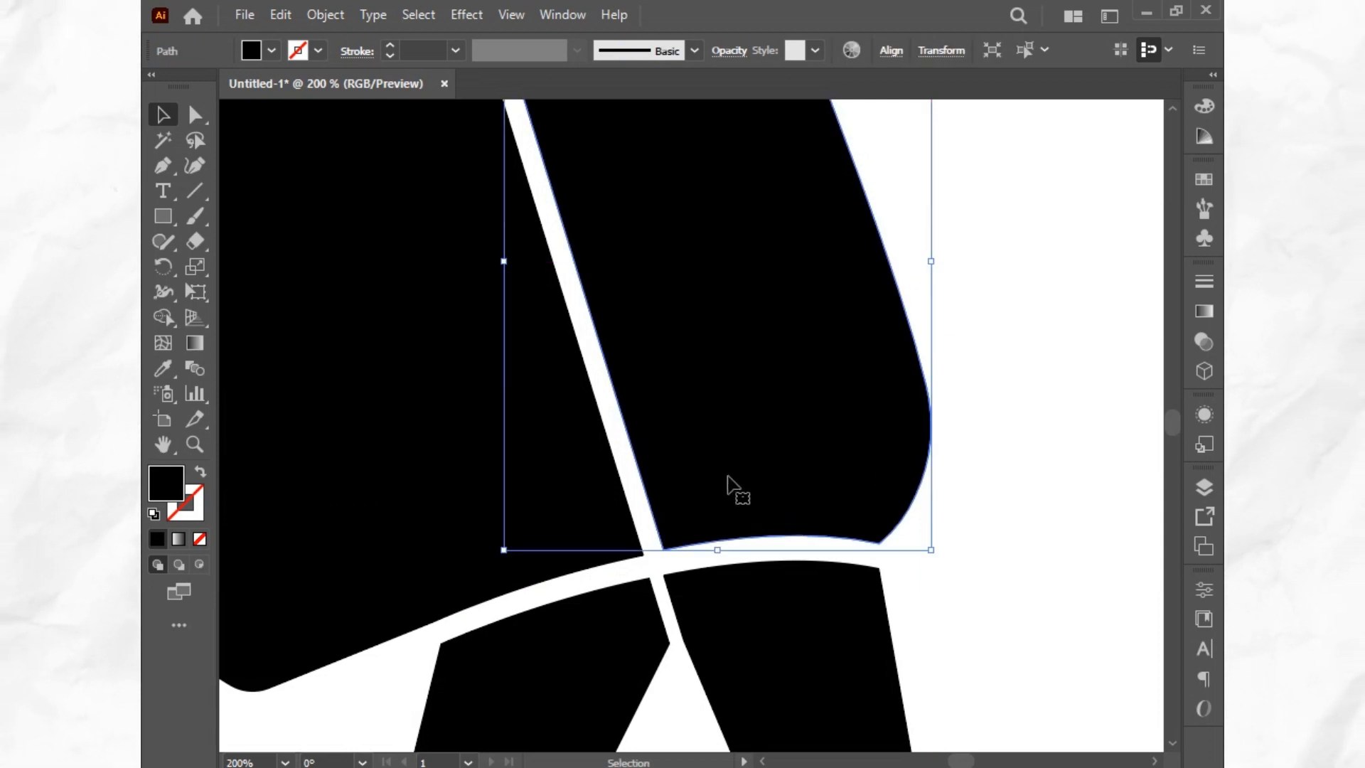
key(Right)
key(Right)
key(Right)
key(Right)
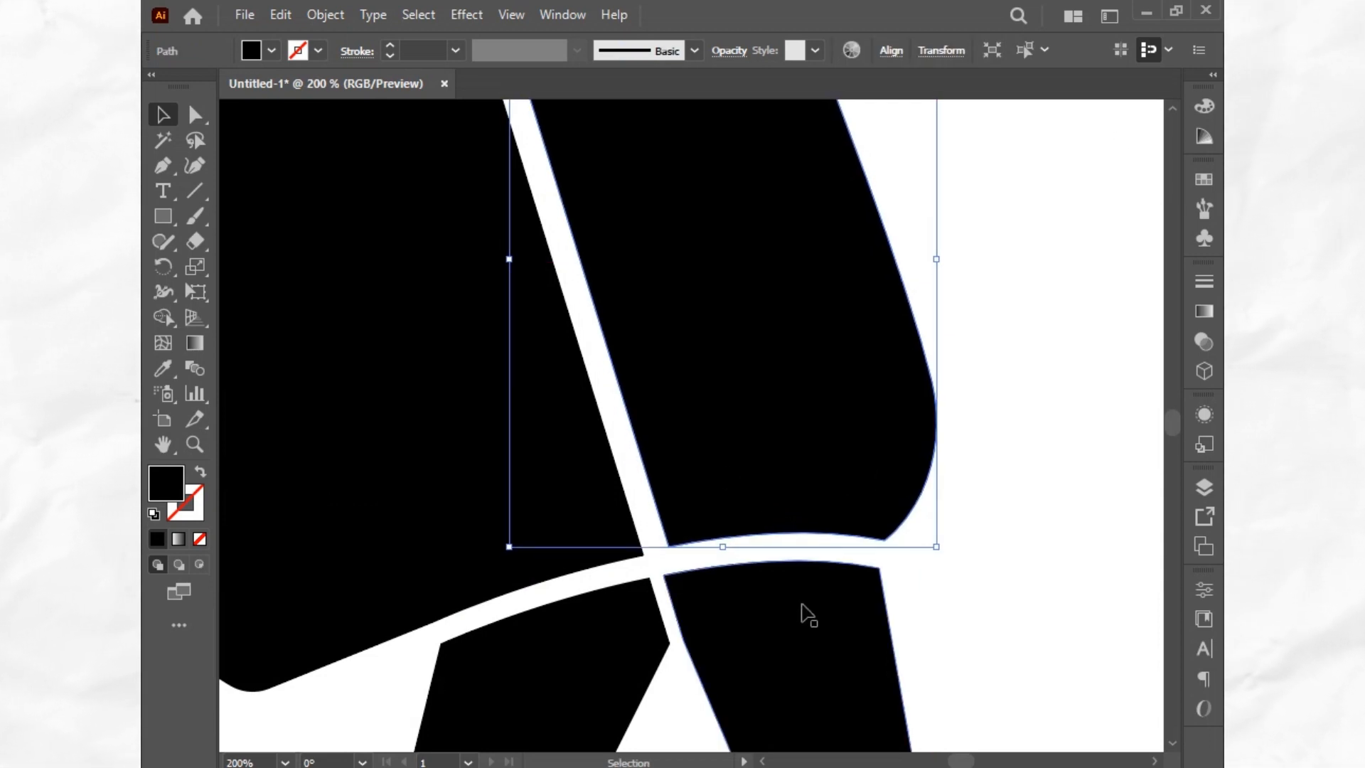
Shift the rearmost hind leg slightly to the right, evening its gap from the other hind leg, and deselect it
drag(805, 610, 810, 602)
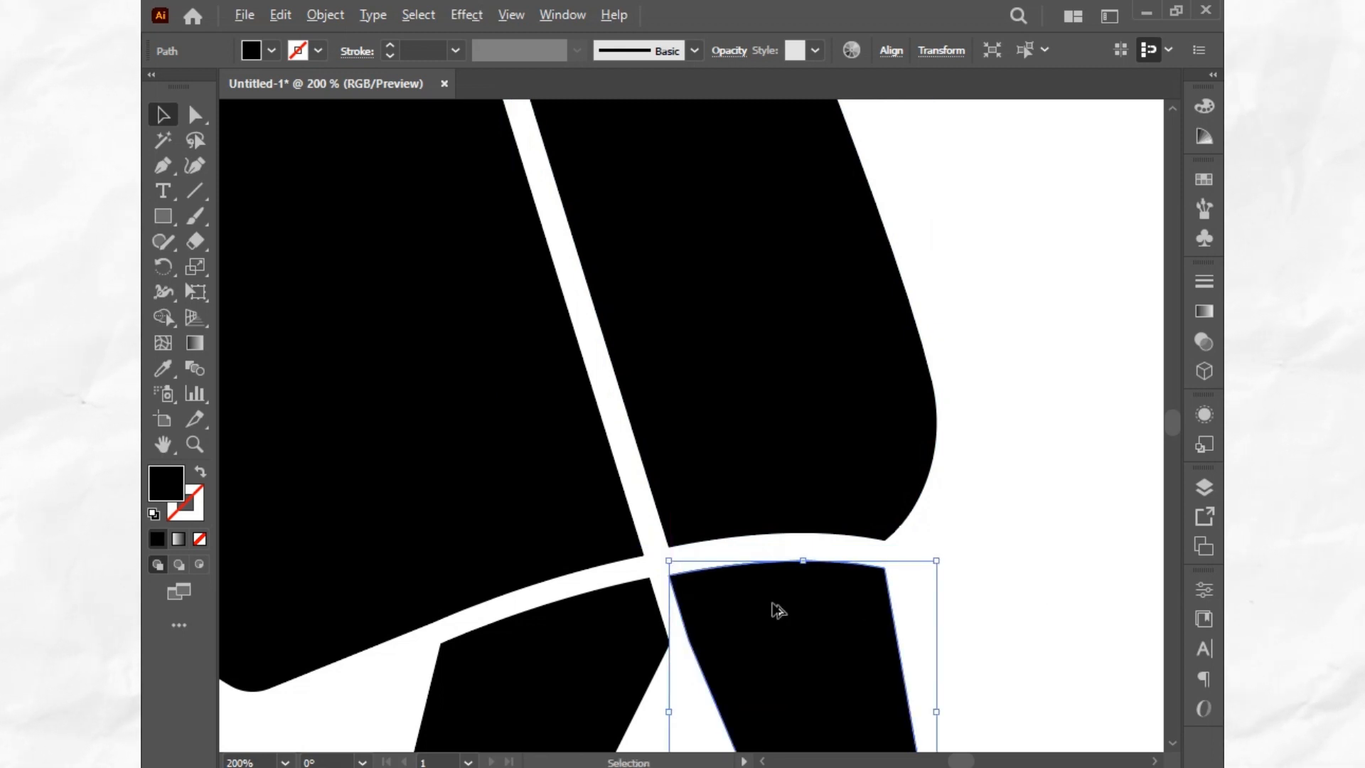
scroll(779, 610, up, 3)
drag(586, 547, 594, 548)
click(433, 488)
scroll(432, 484, down, 4)
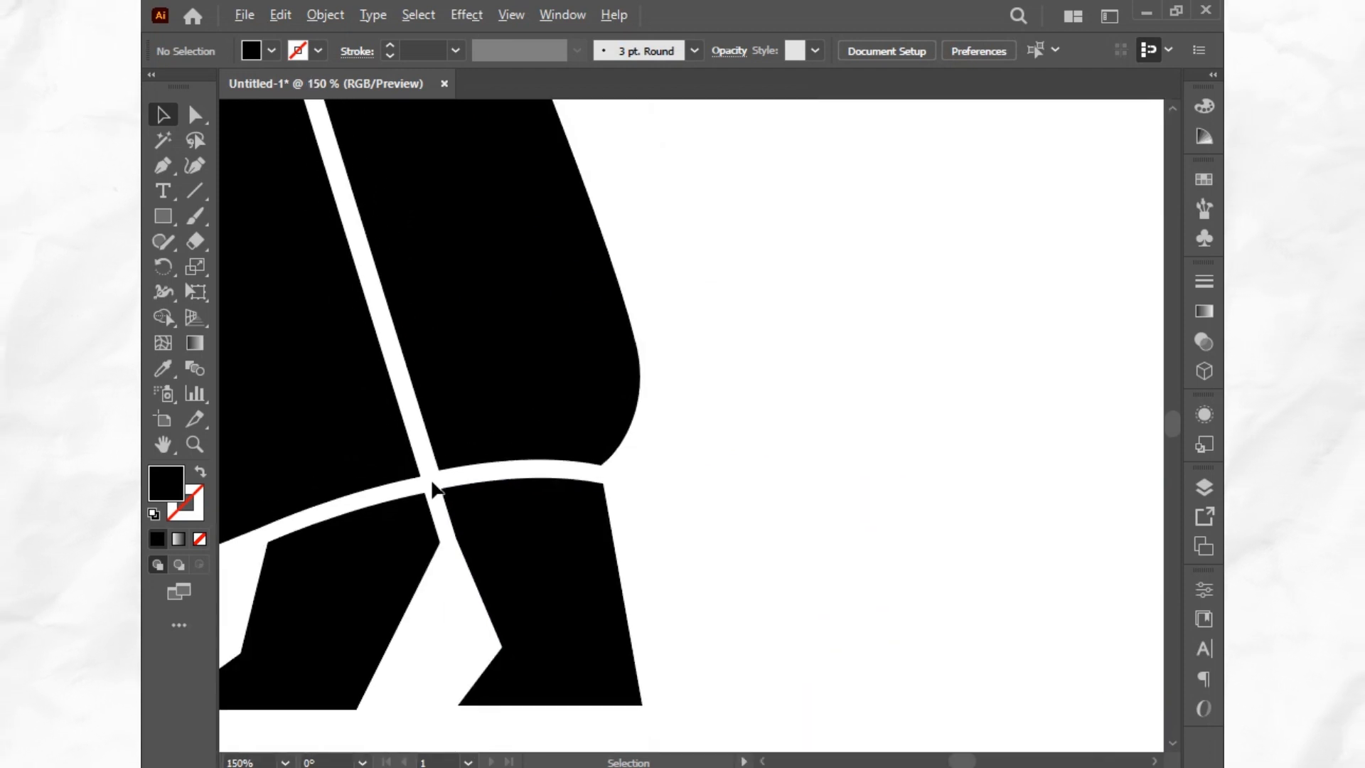
Move the small triangular piece above the head slightly left and down to widen its gap from the head
scroll(432, 488, down, 2)
drag(472, 482, 863, 492)
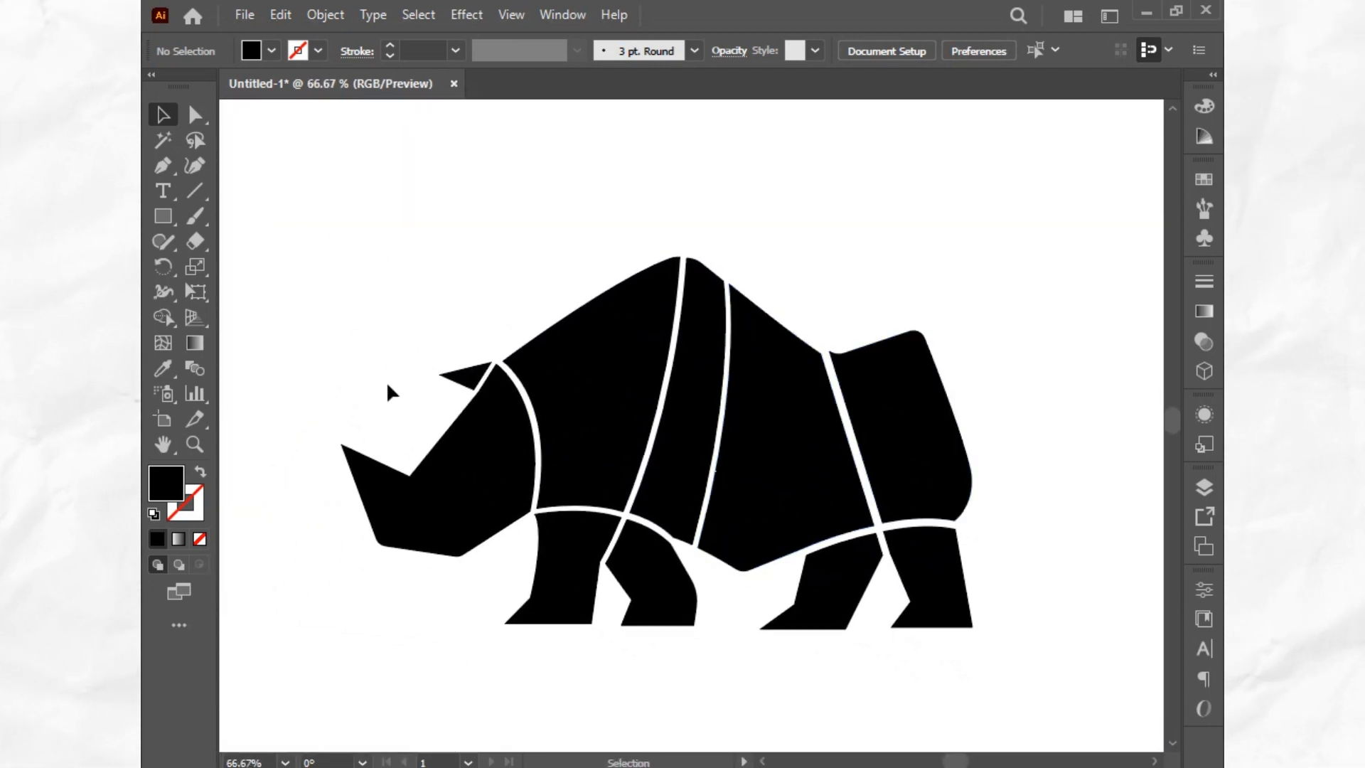
scroll(468, 372, up, 2)
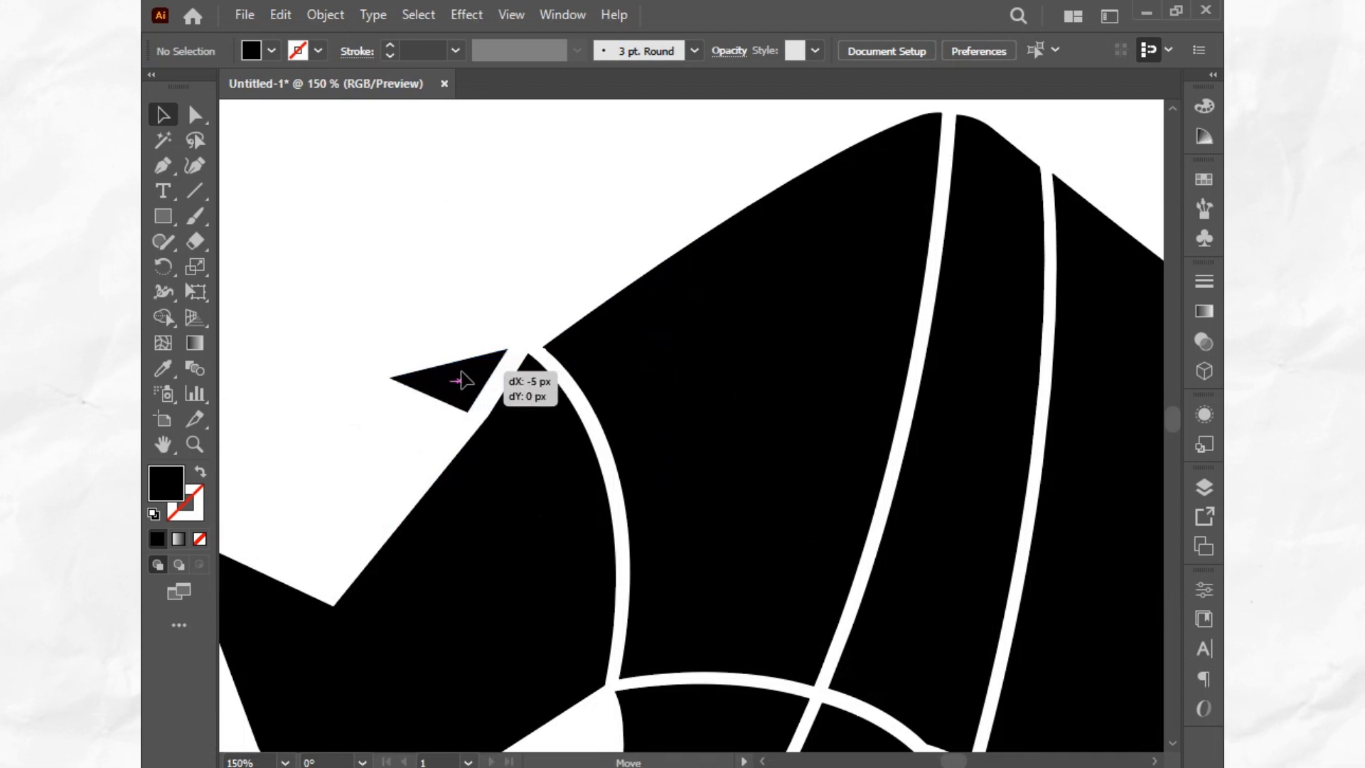
drag(465, 374, 459, 390)
click(475, 325)
scroll(409, 377, down, 4)
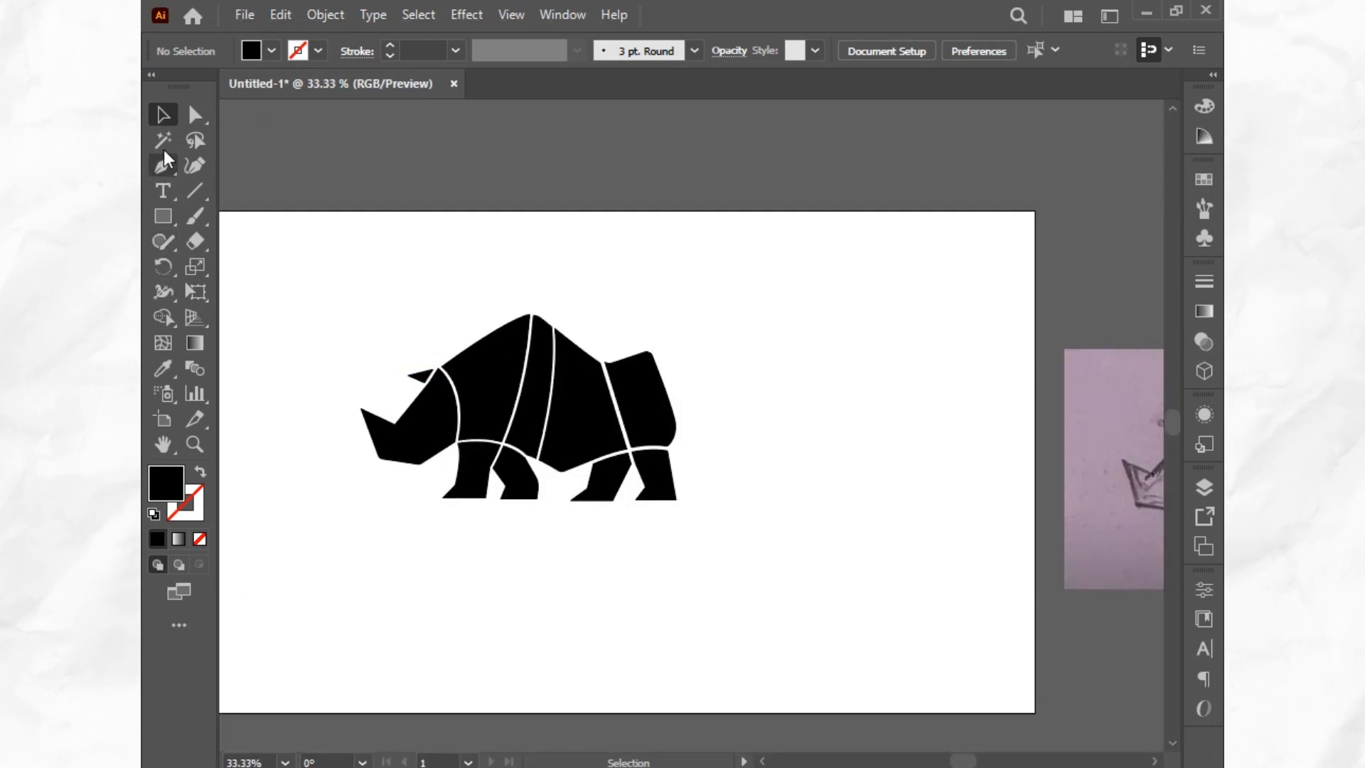
Add the text RHINO below the rhino figure and set its font to Gotham Black
click(162, 192)
click(379, 590)
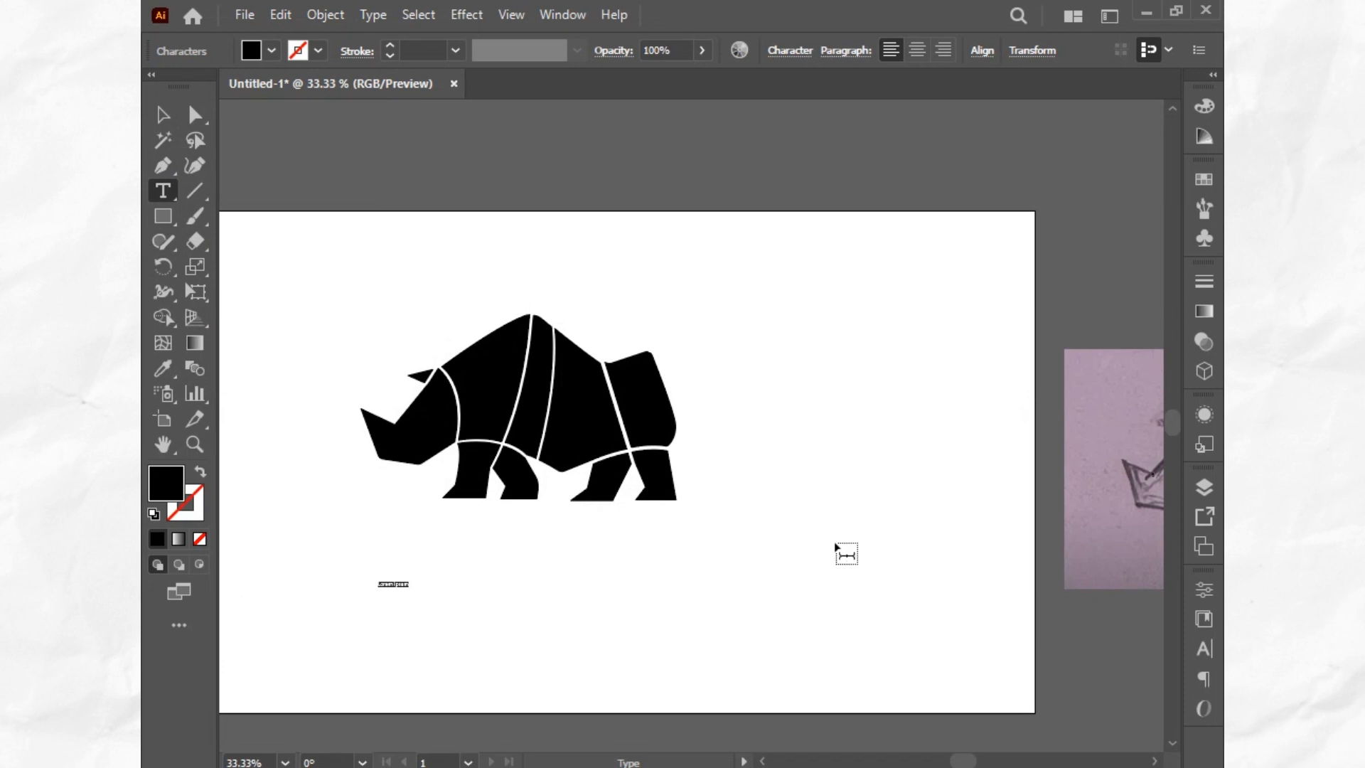
text(RHIN)
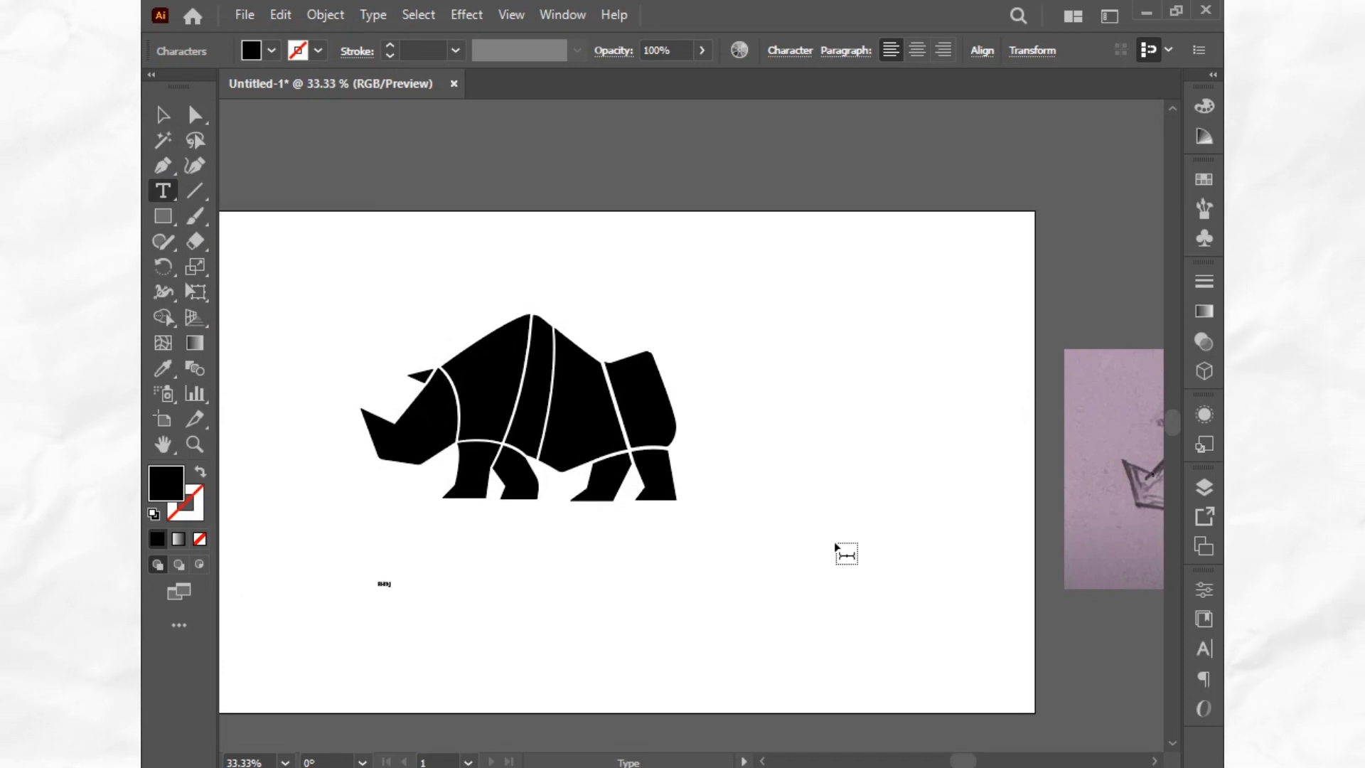
text(O)
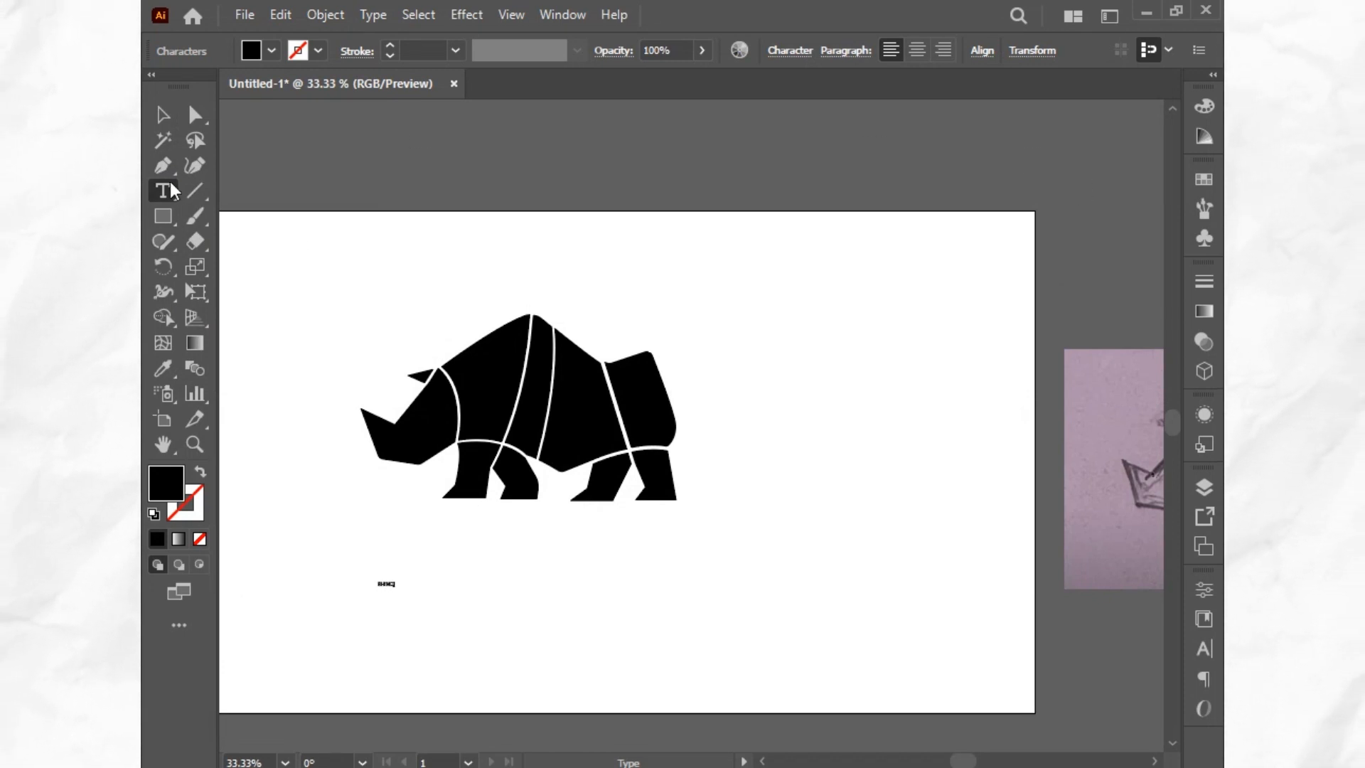
click(789, 51)
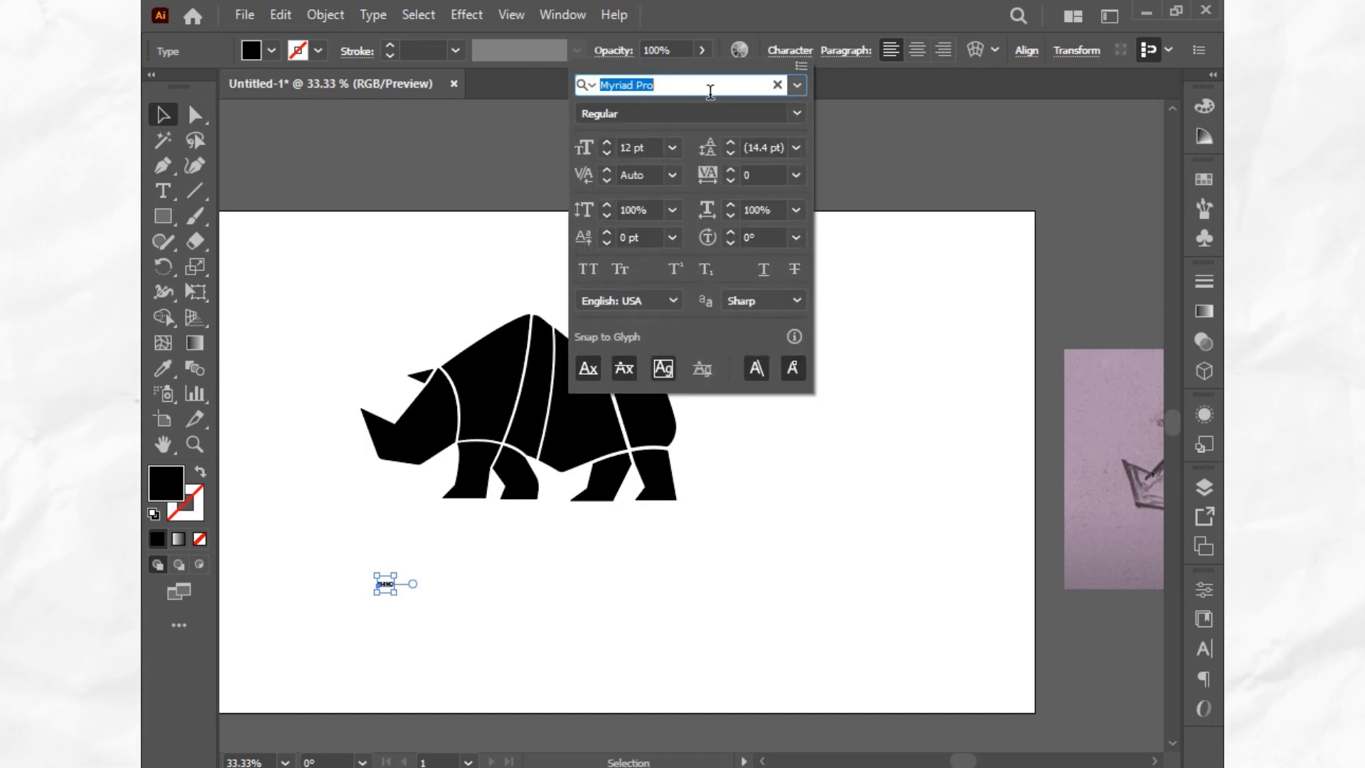
text(go)
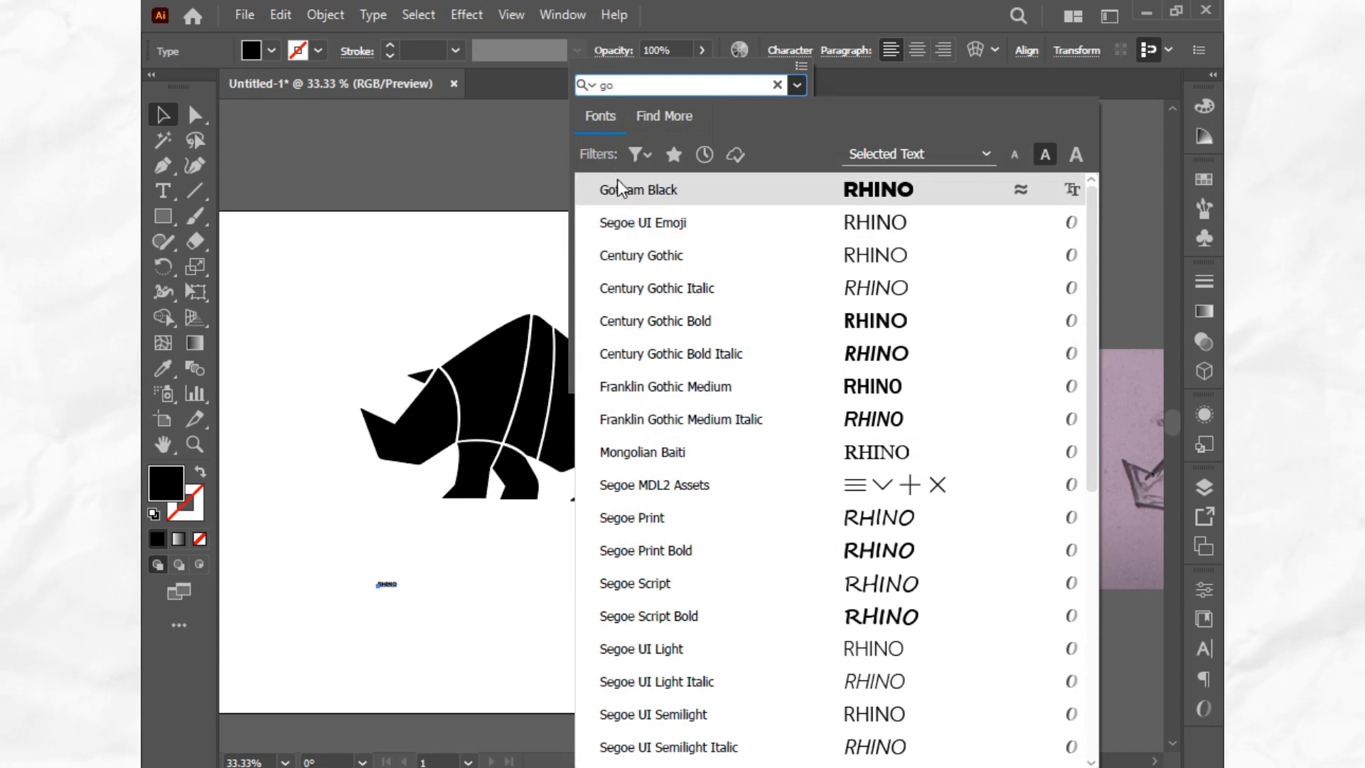
click(702, 188)
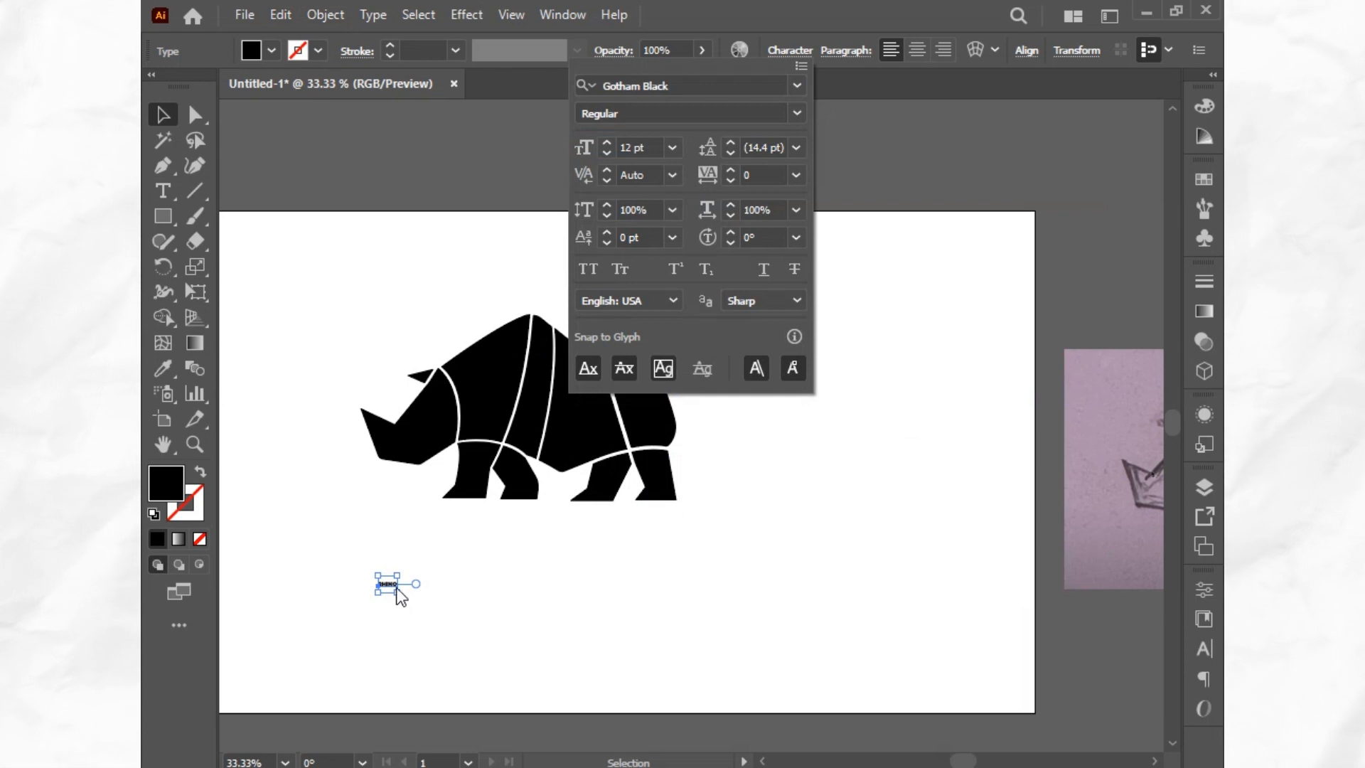
click(417, 540)
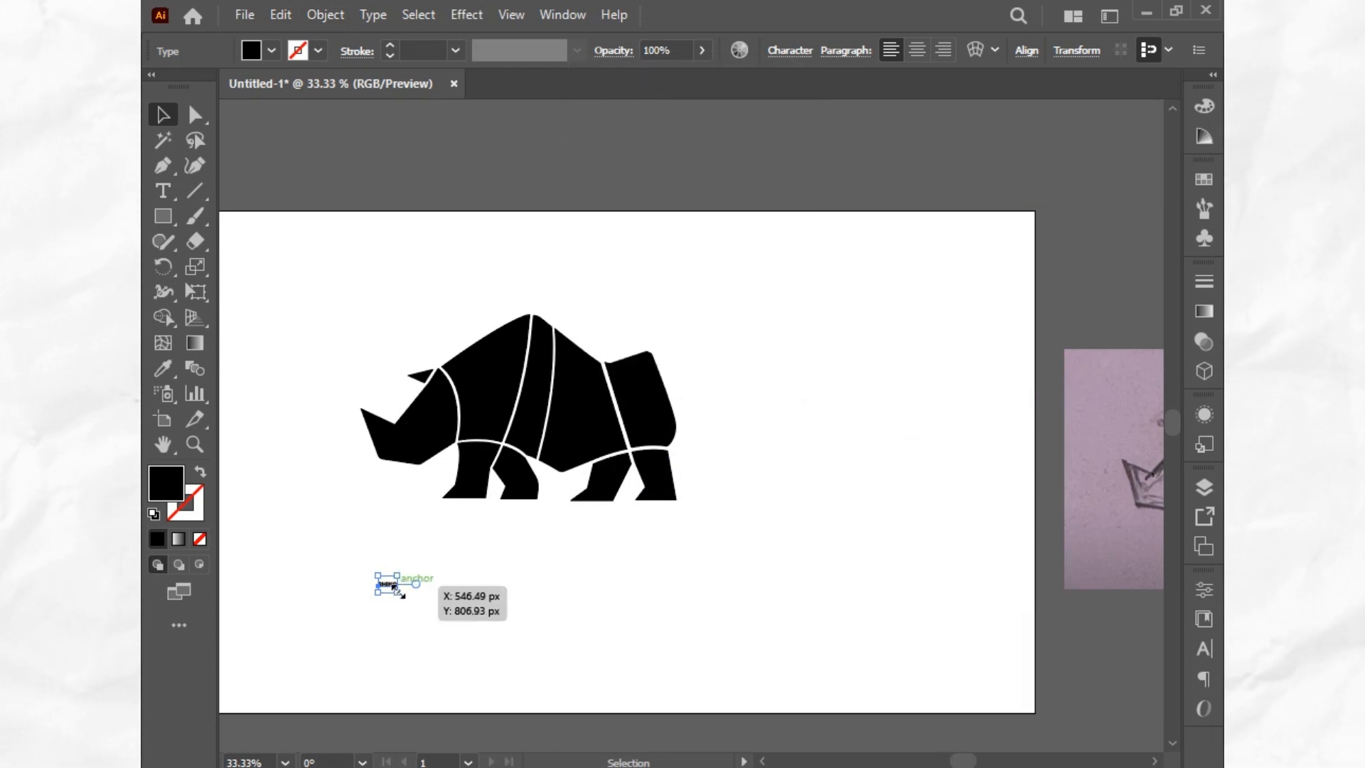
Enlarge the RHINO text and place it centered beneath the rhino, slightly narrower than the figure
drag(395, 587, 455, 654)
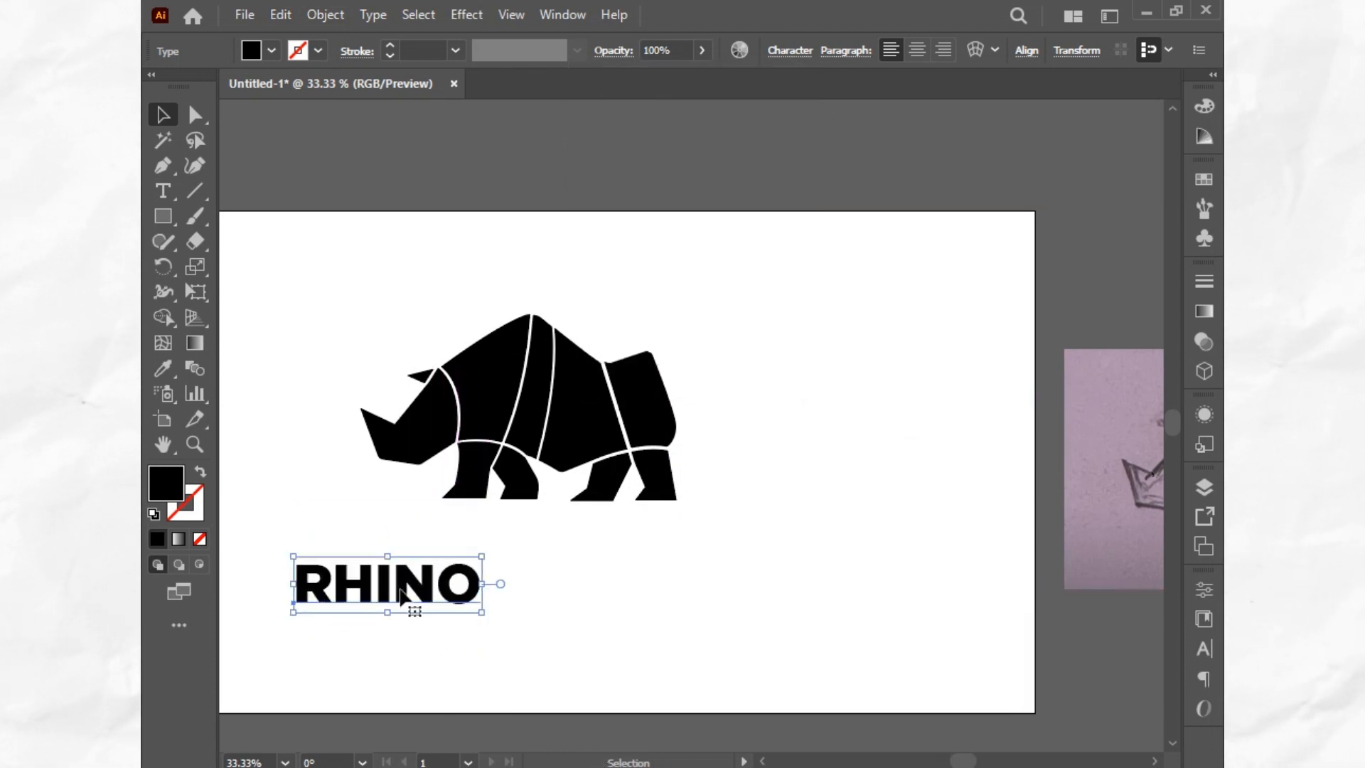
drag(403, 596, 581, 584)
drag(644, 616, 753, 640)
click(754, 640)
scroll(337, 414, up, 2)
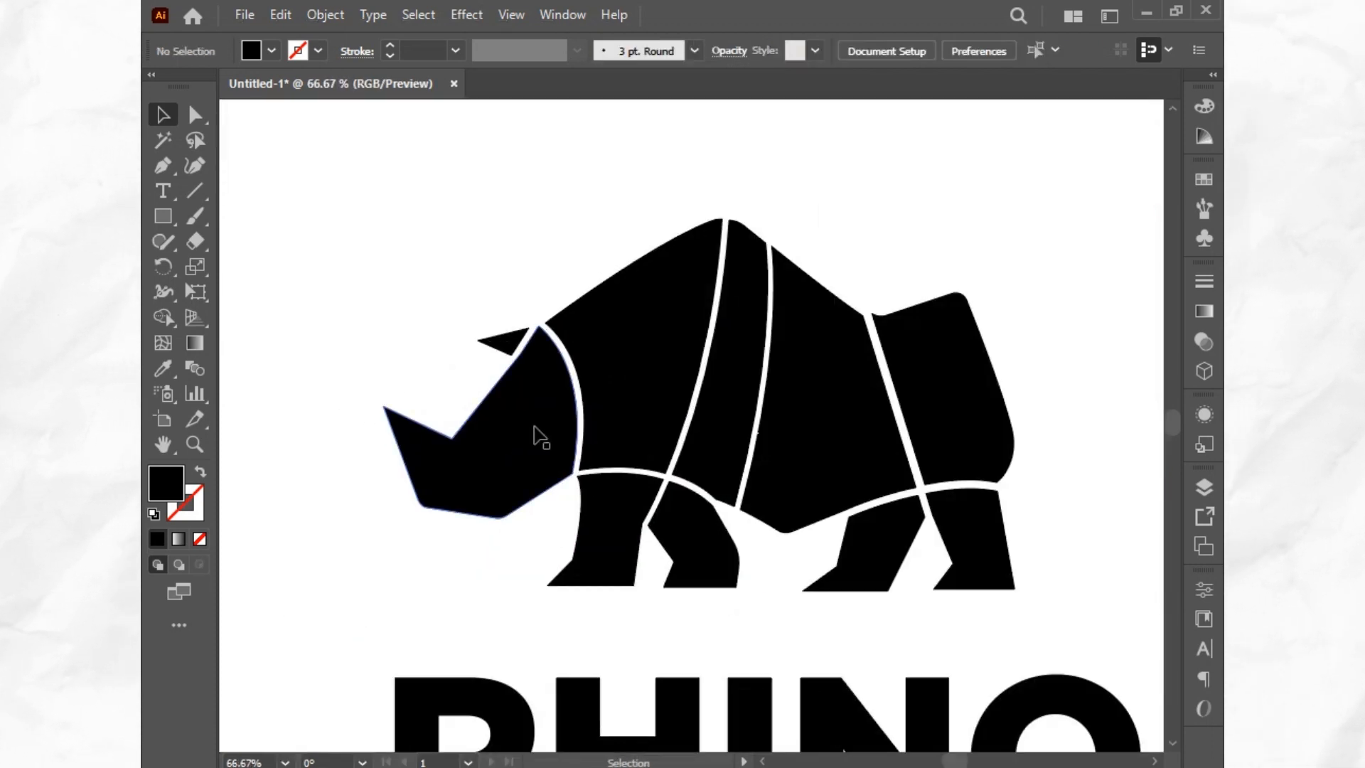
scroll(494, 498, down, 2)
click(655, 592)
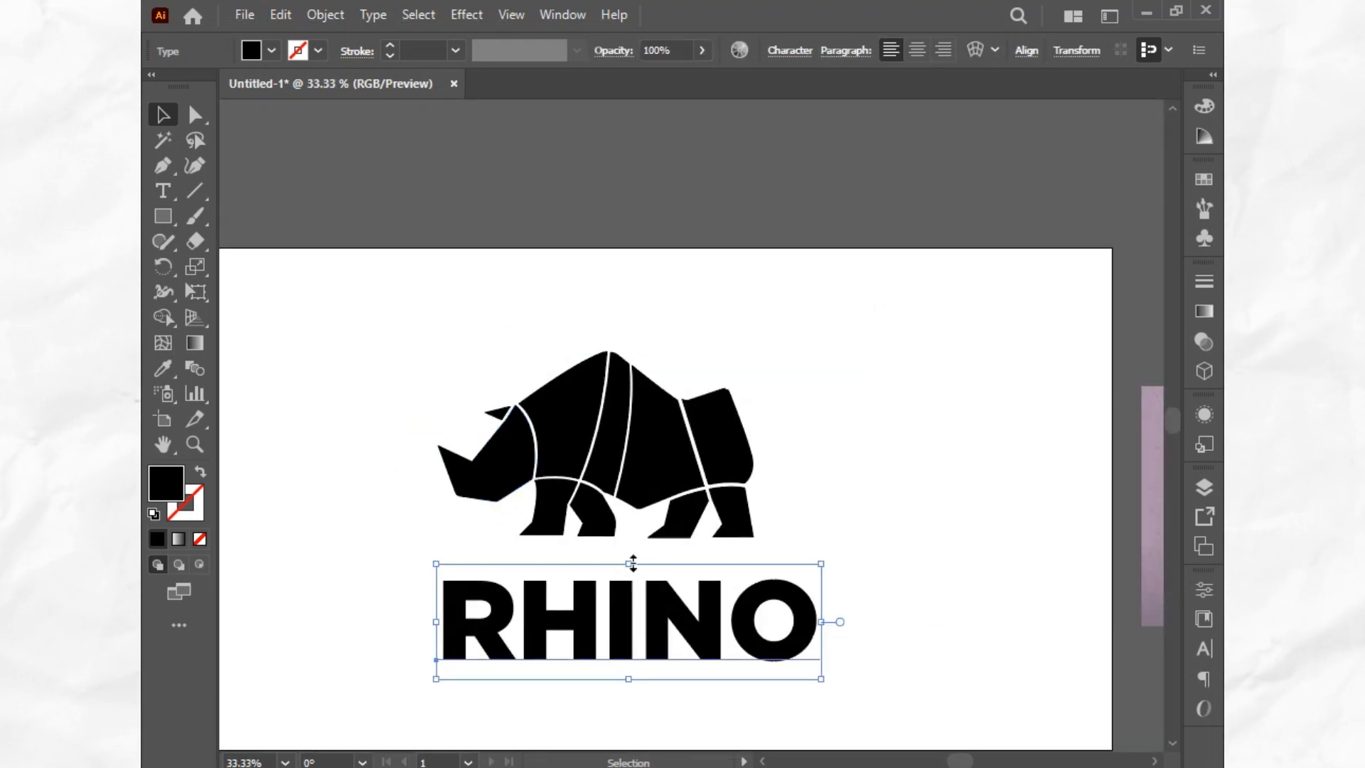
drag(629, 564, 632, 582)
Convert the RHINO text to outlines and ungroup it into separate letters
right_click(621, 596)
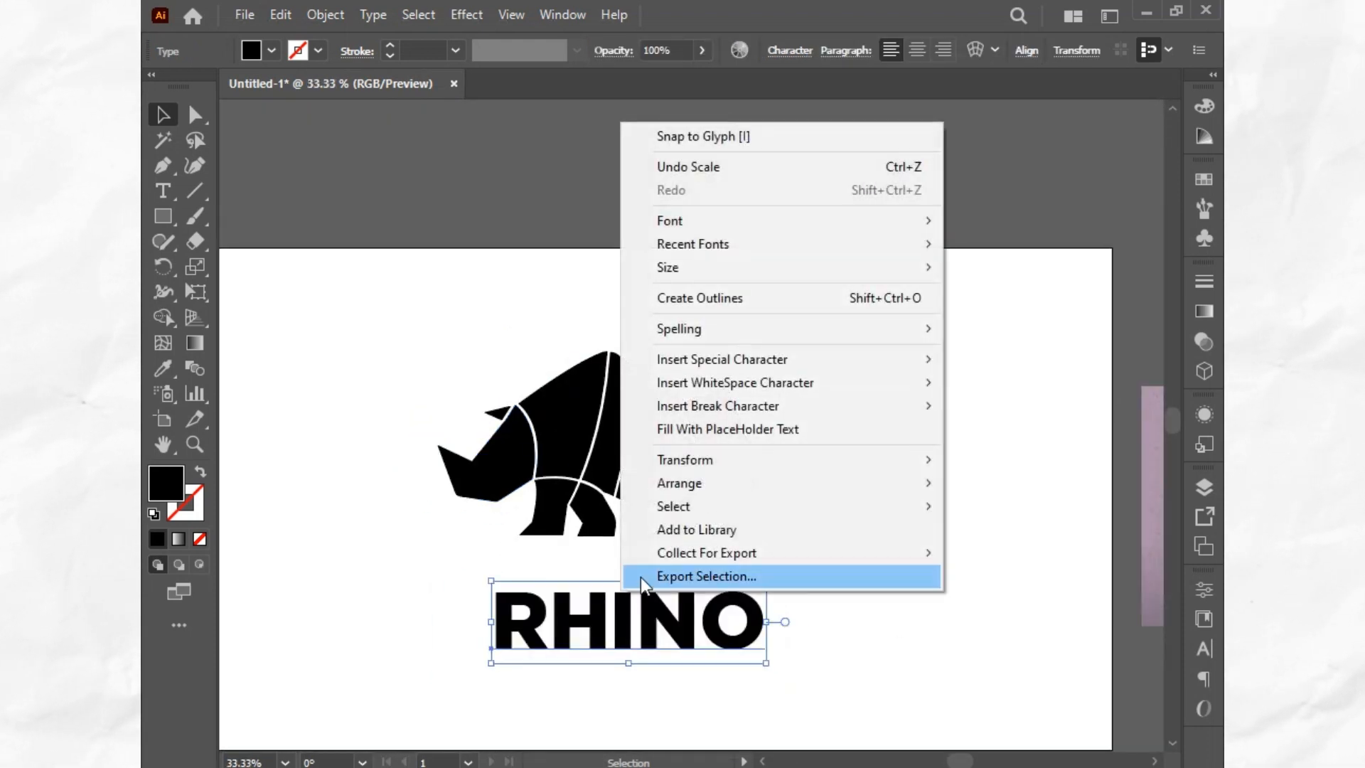
click(700, 302)
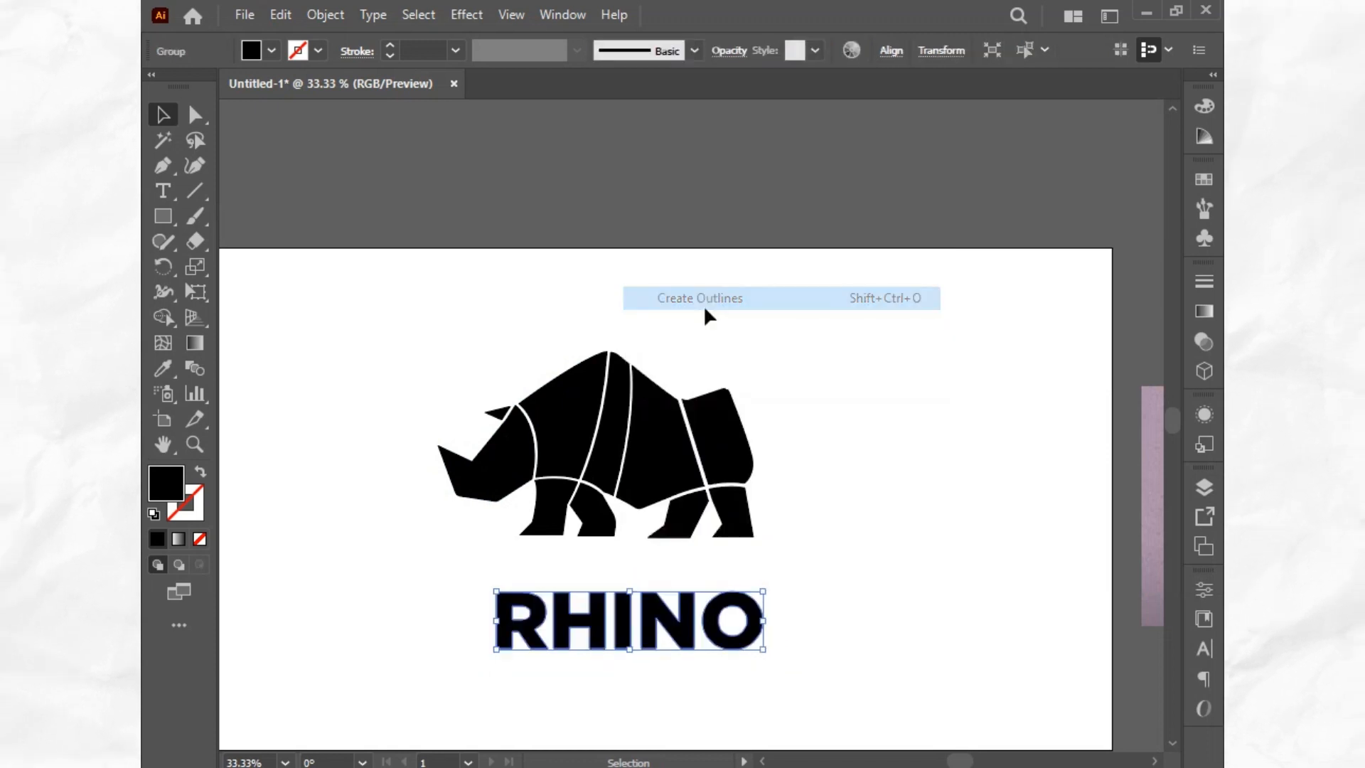
right_click(677, 628)
click(721, 446)
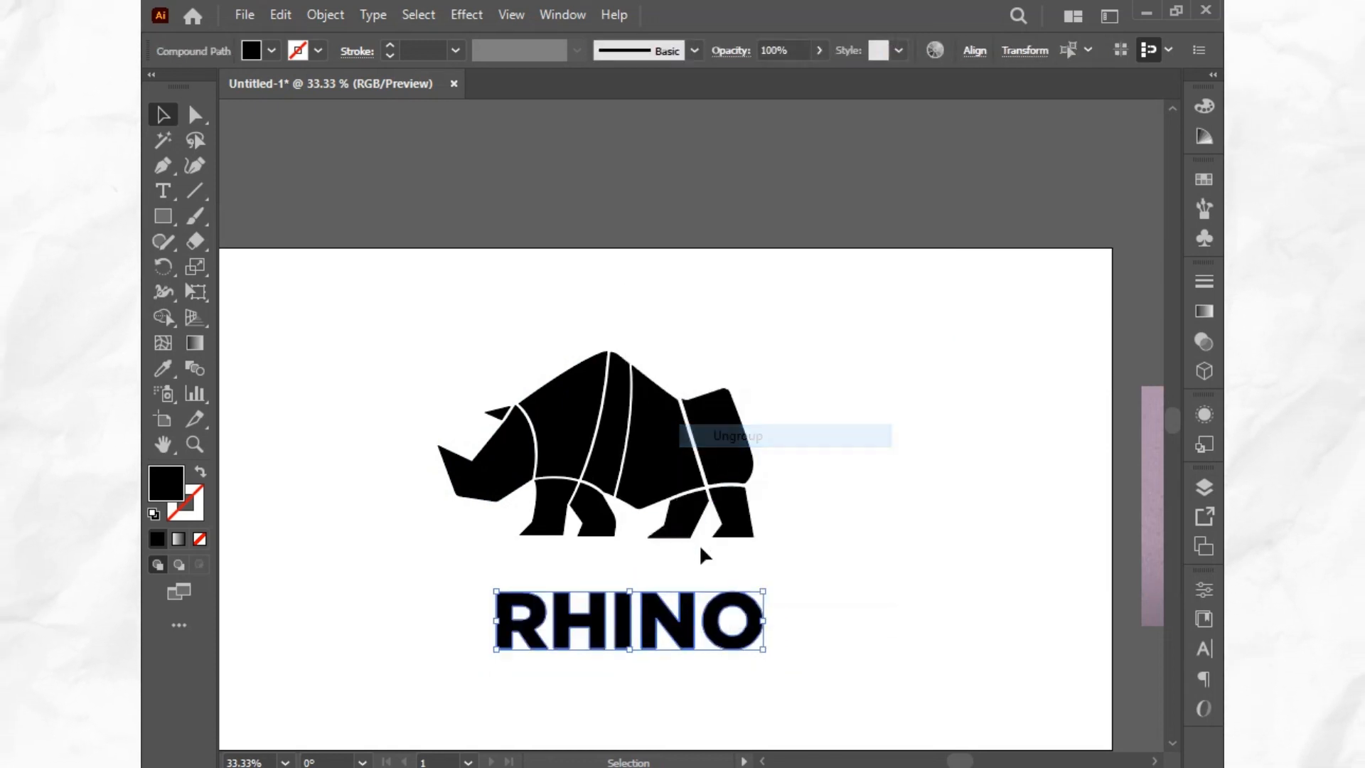
Send the outlined letters to the back, behind the rhino pieces, and deselect them
right_click(685, 603)
mouse_move(777, 474)
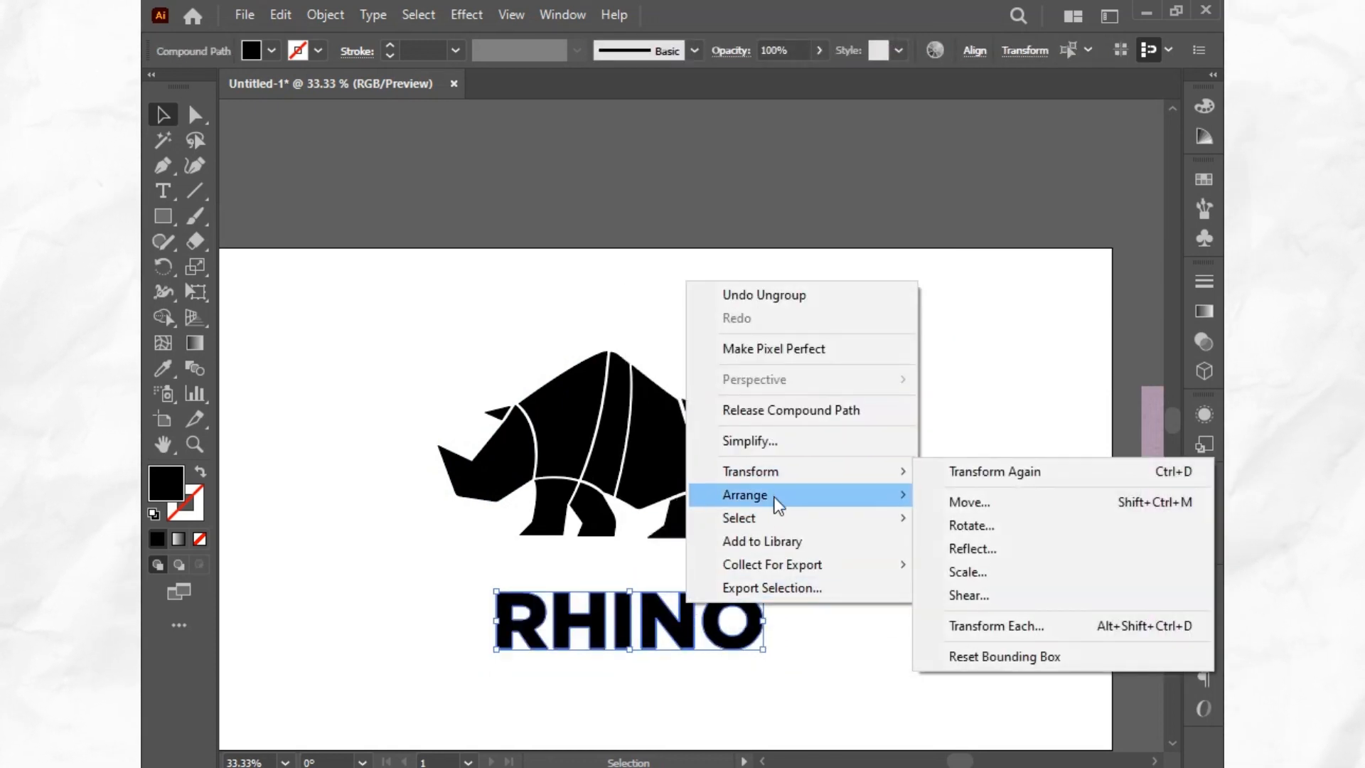
mouse_move(775, 498)
click(1000, 562)
click(887, 617)
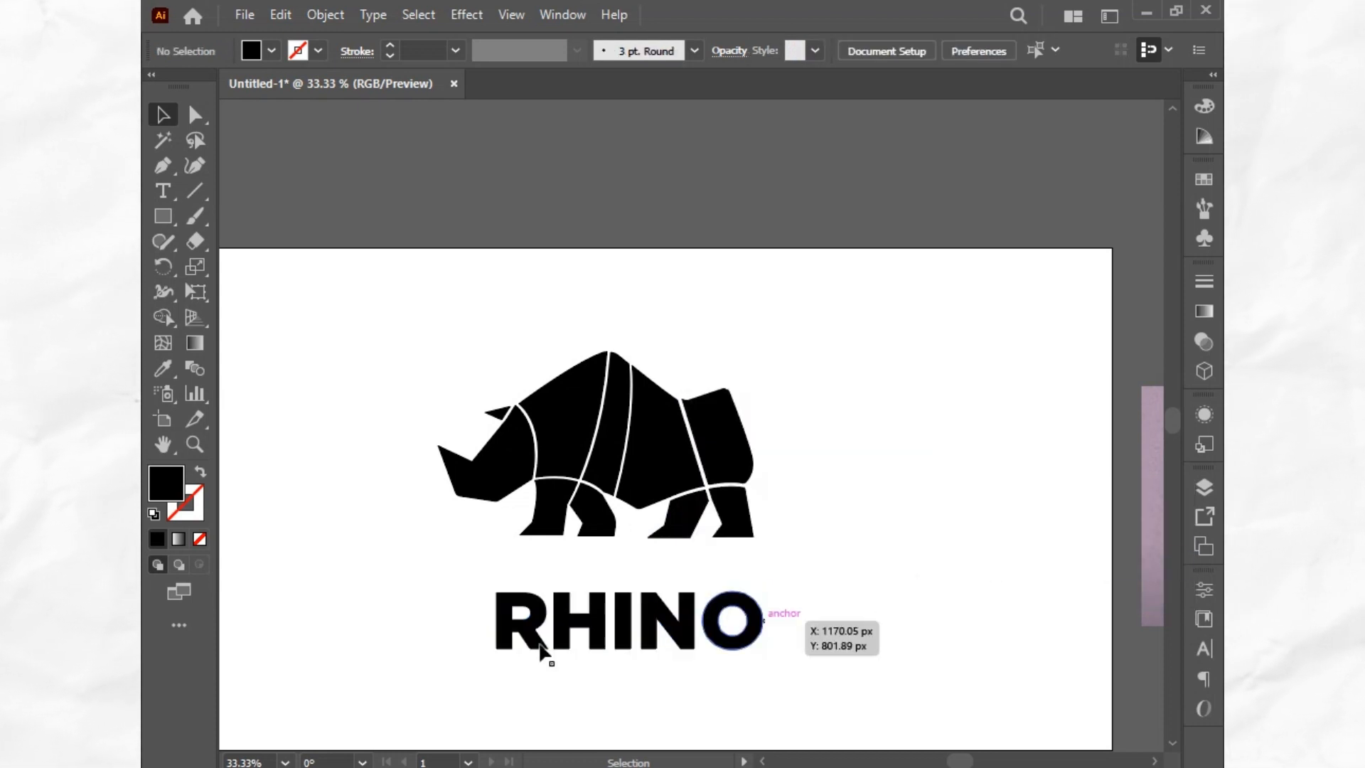
Move the letter R onto the rhino's head and envelope distort it with the head shape as the top object
drag(519, 625, 498, 473)
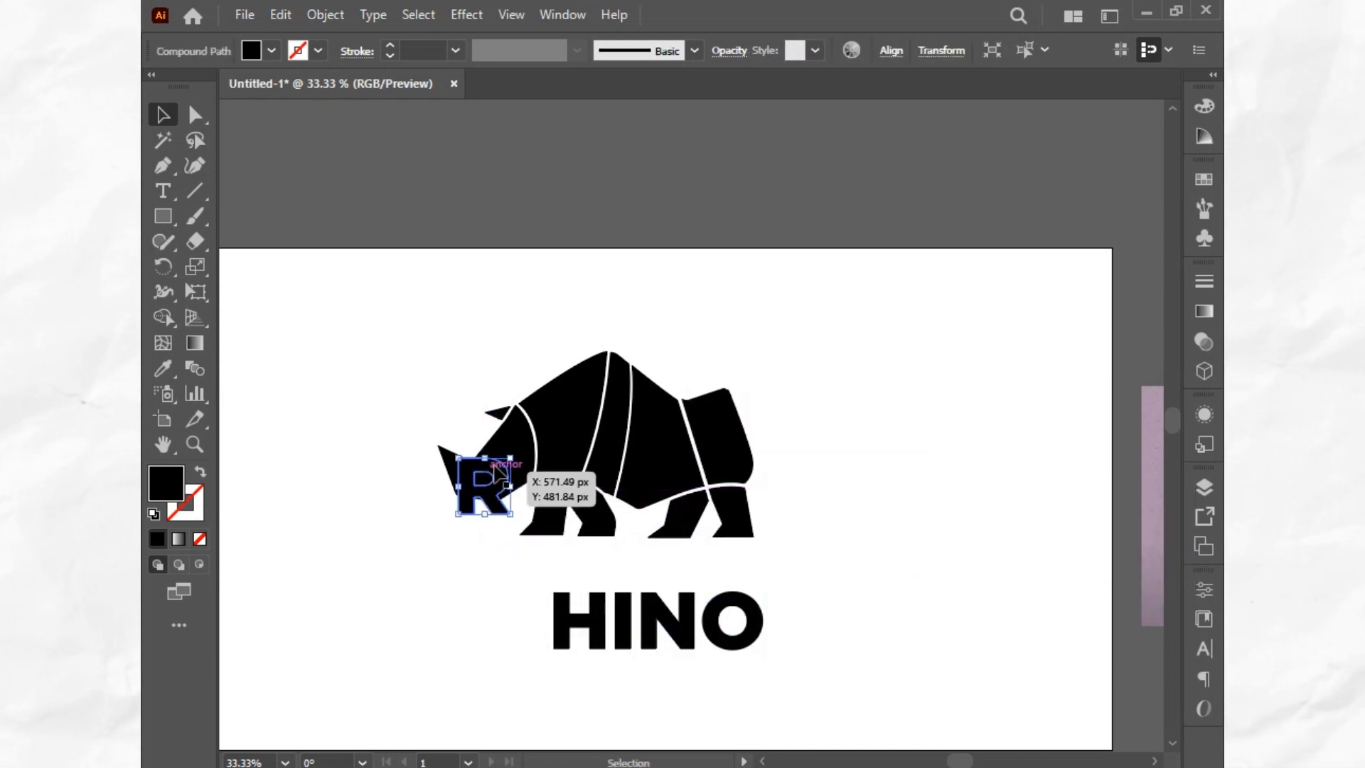
shift+click(517, 439)
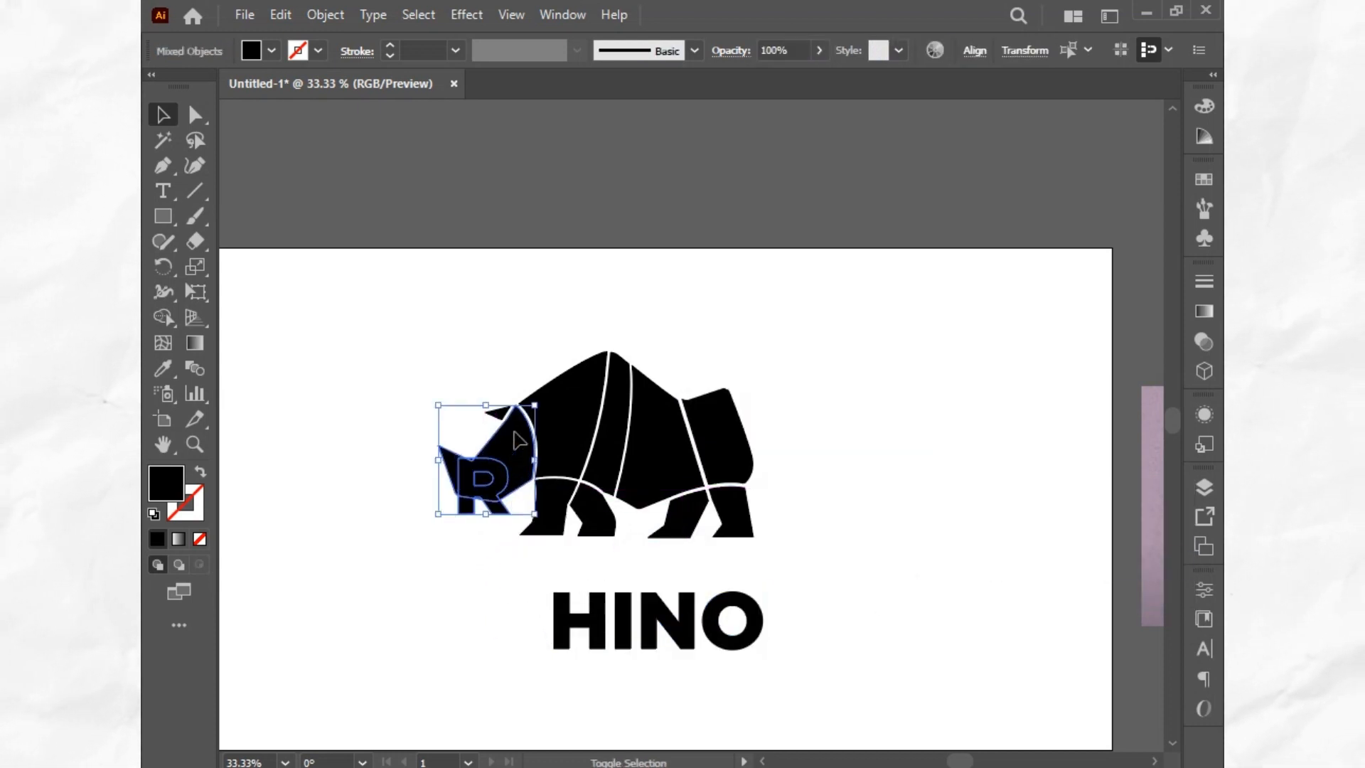
click(319, 13)
mouse_move(471, 628)
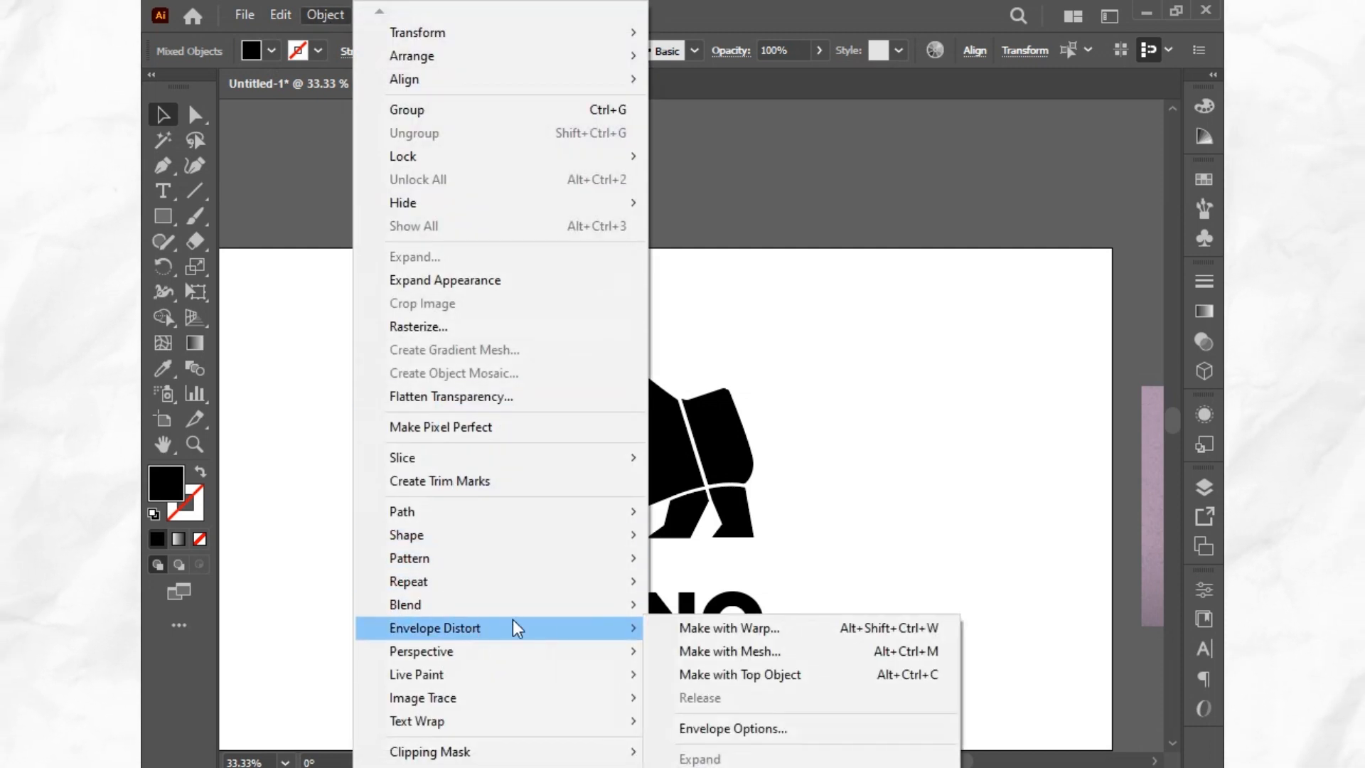
click(745, 674)
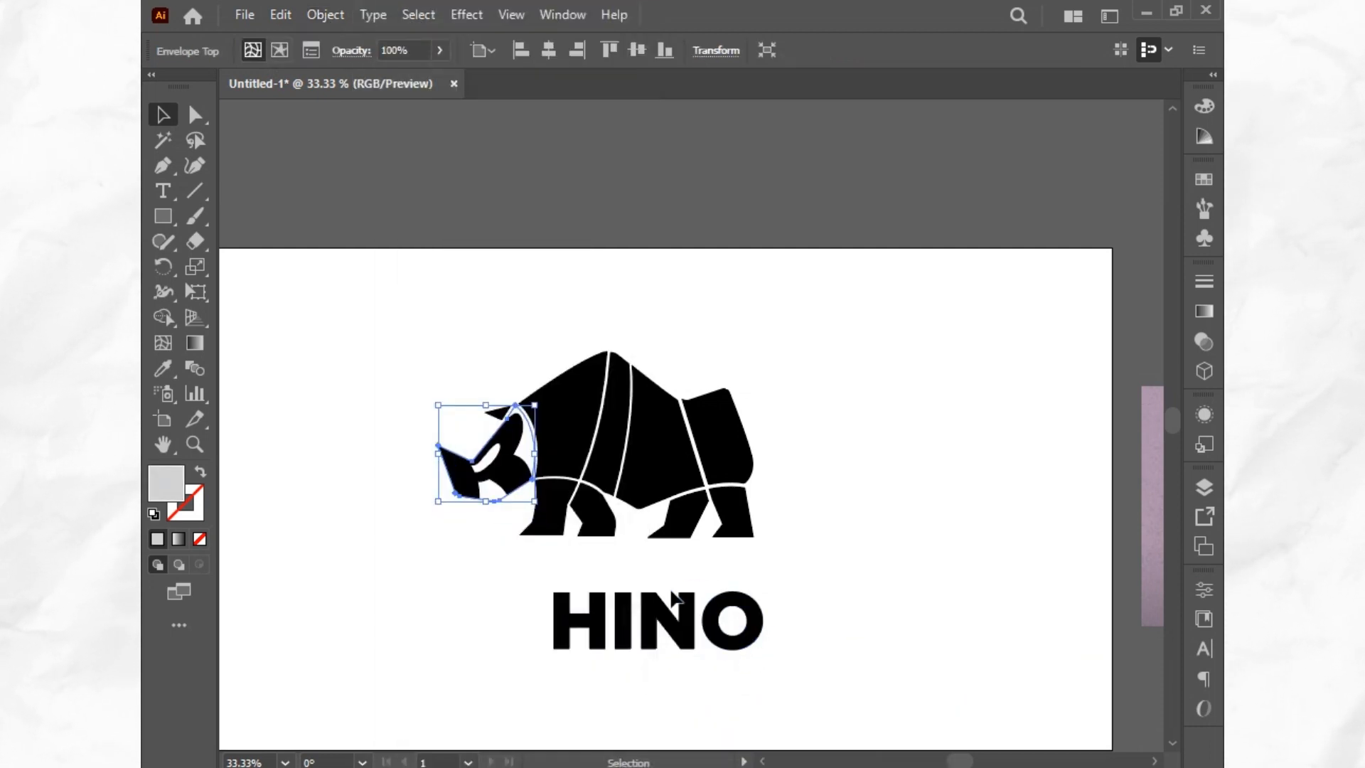
click(478, 600)
Move the letter H onto the shoulder piece and envelope distort it with that piece as the top object
drag(567, 612, 553, 433)
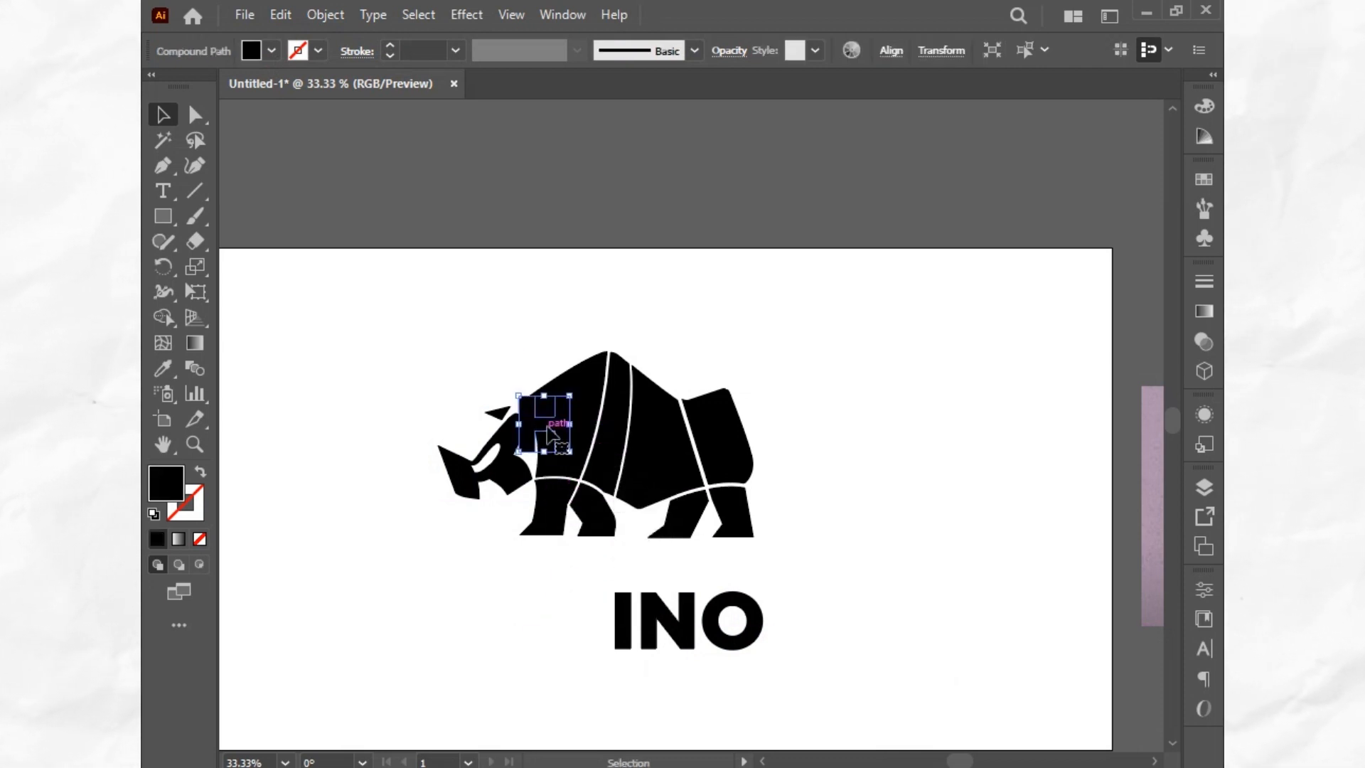
shift+click(577, 398)
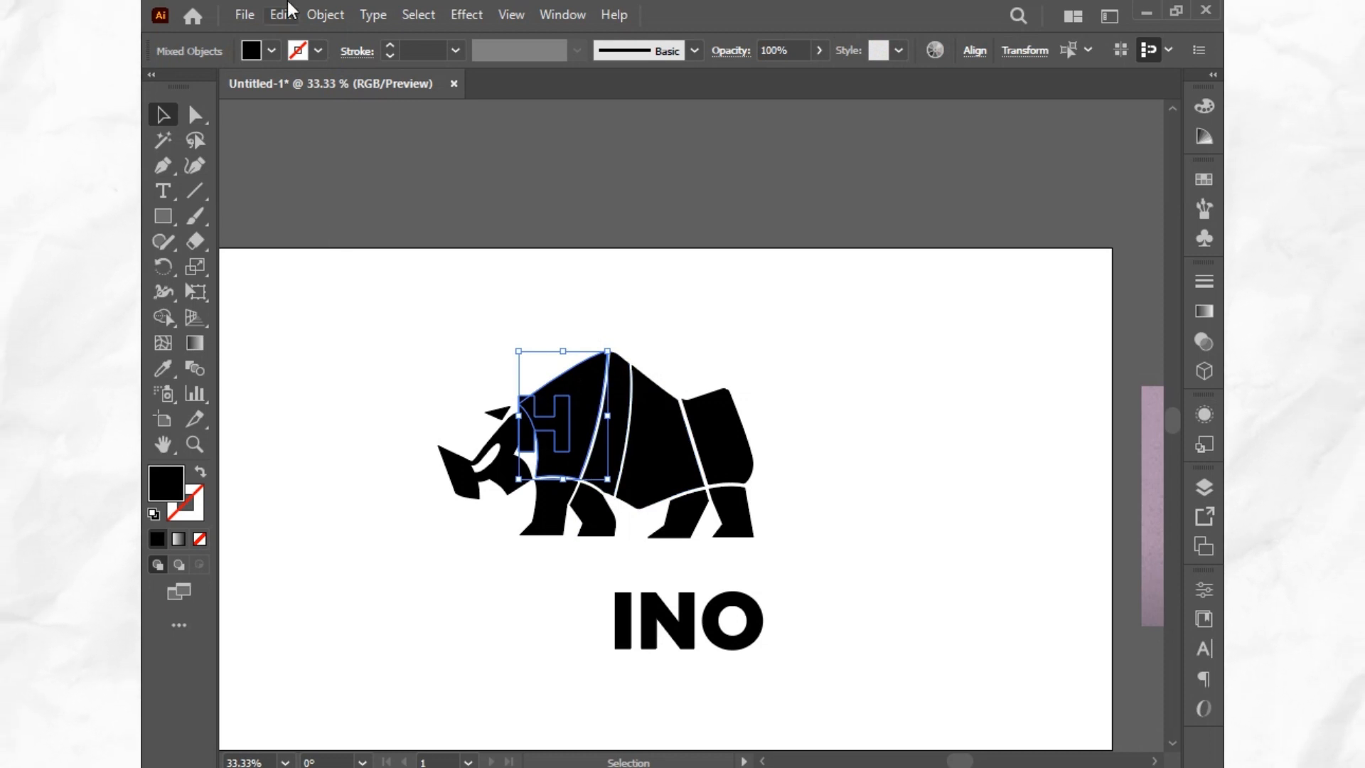
click(317, 15)
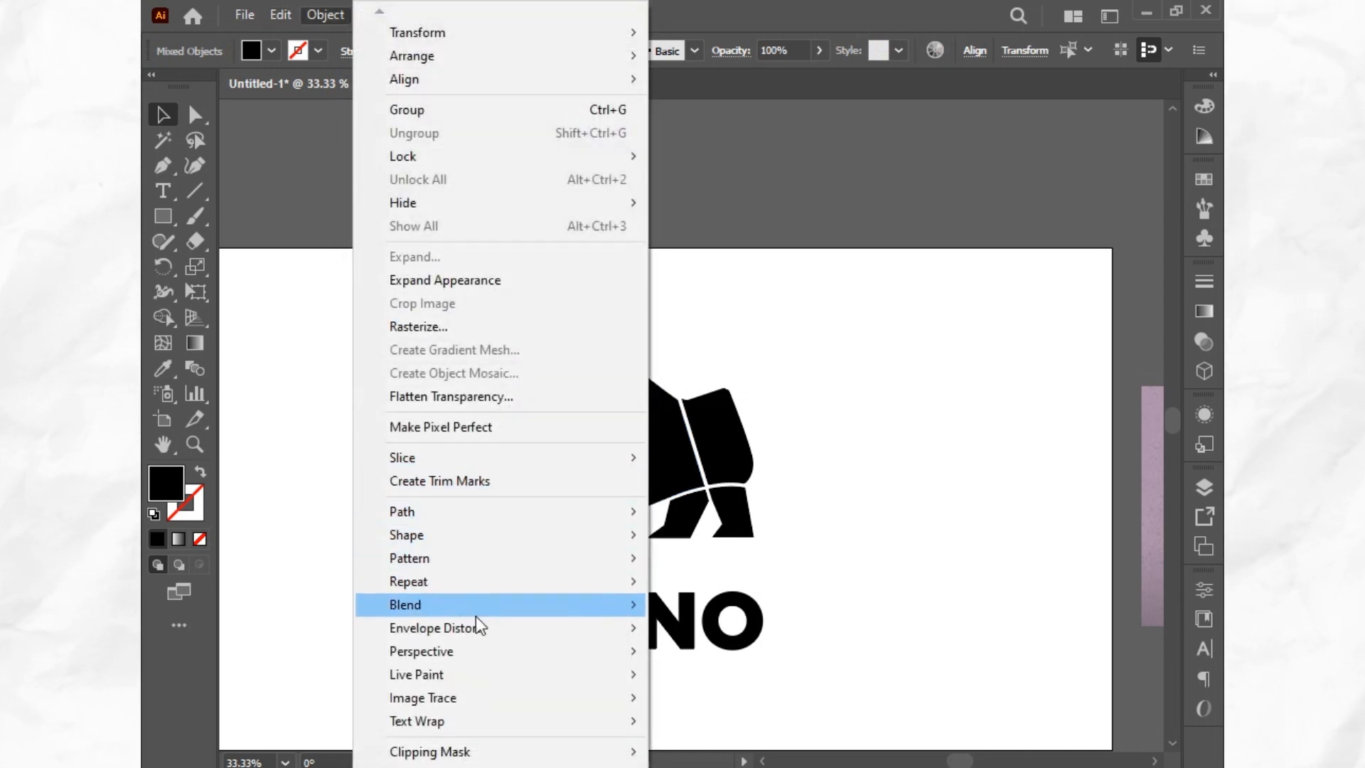
mouse_move(483, 622)
click(805, 676)
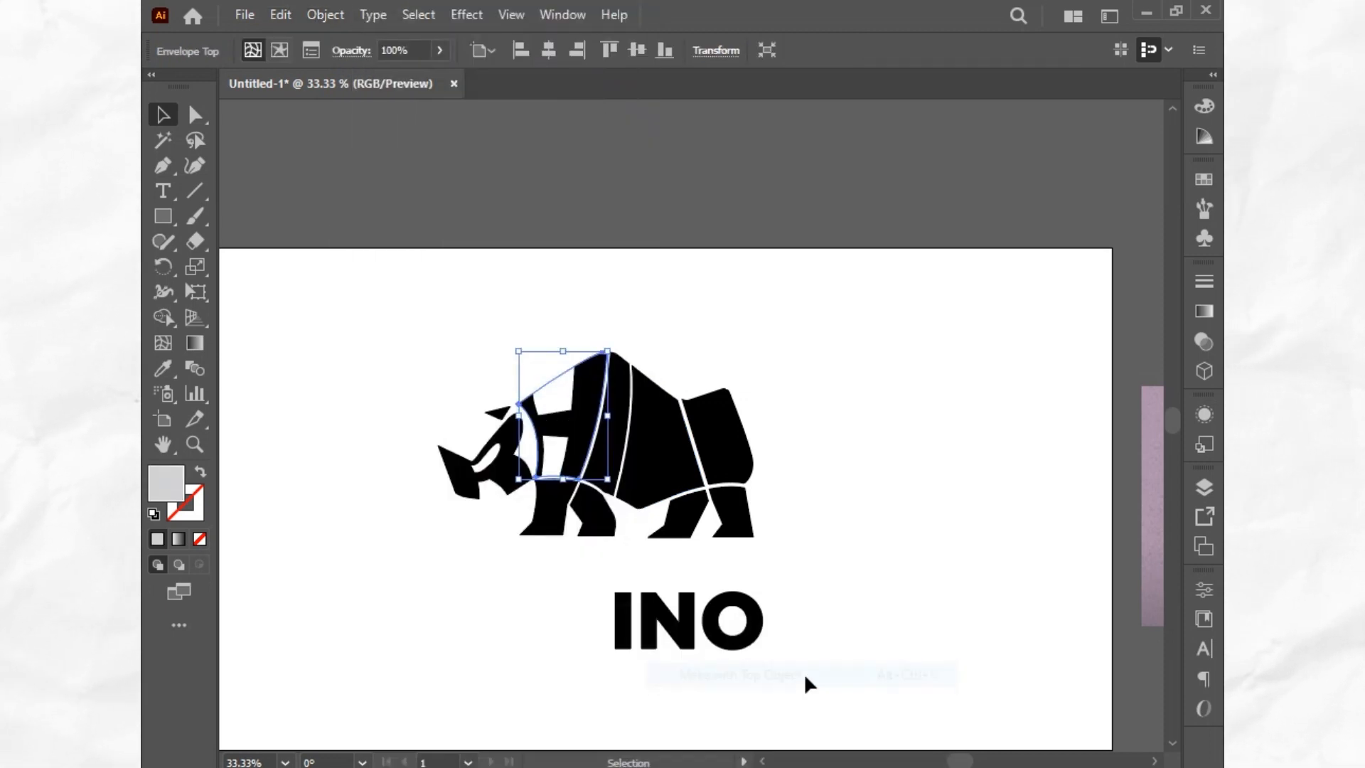
click(555, 624)
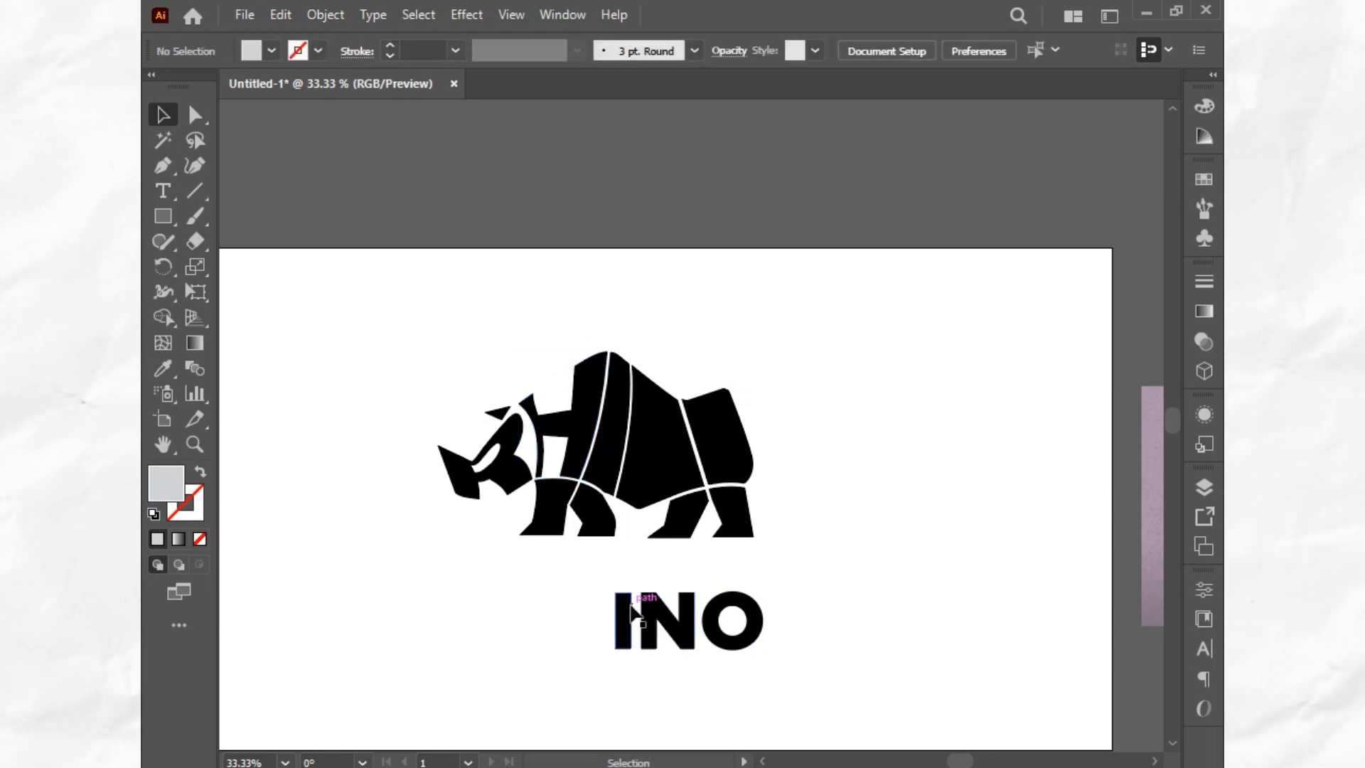
Move the letter I onto the narrow middle band and envelope distort it with the band as the top object
drag(633, 624, 614, 467)
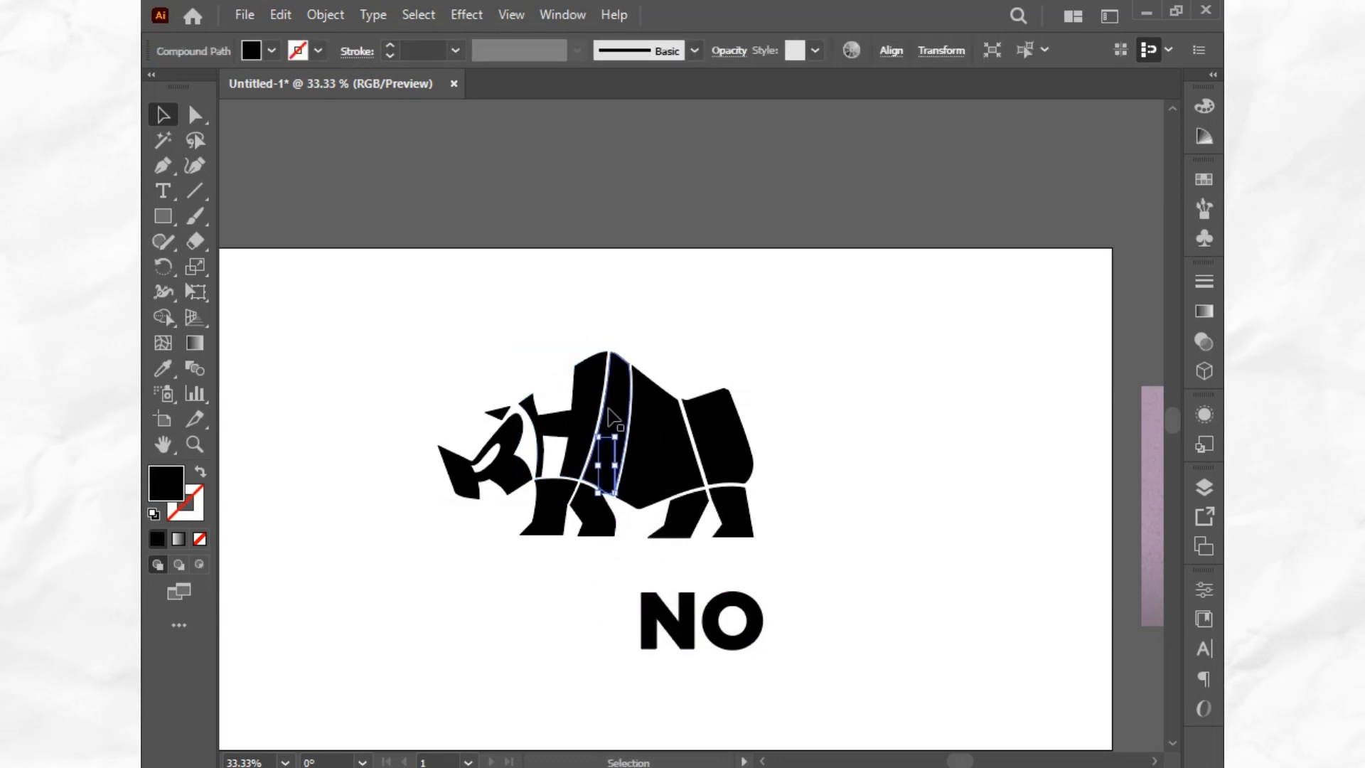
shift+click(618, 401)
click(325, 14)
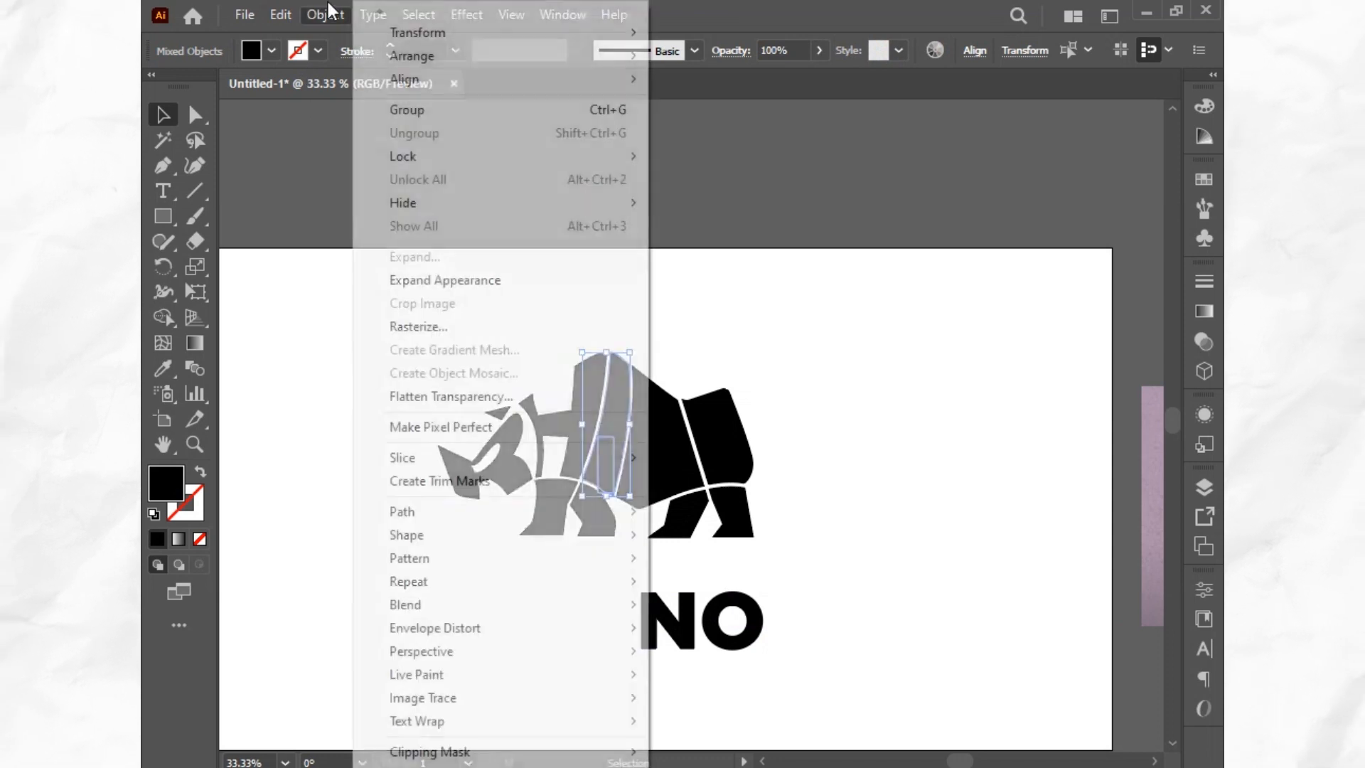
mouse_move(588, 629)
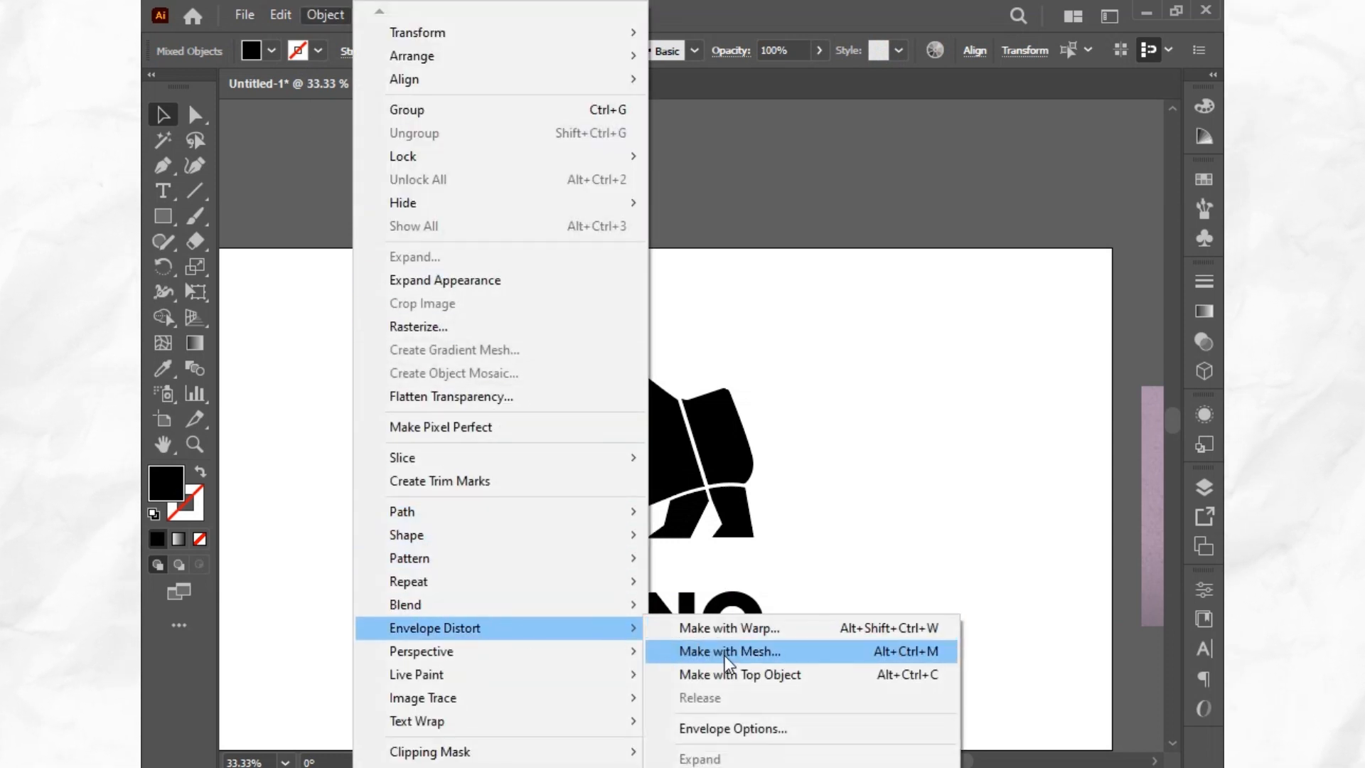
click(762, 674)
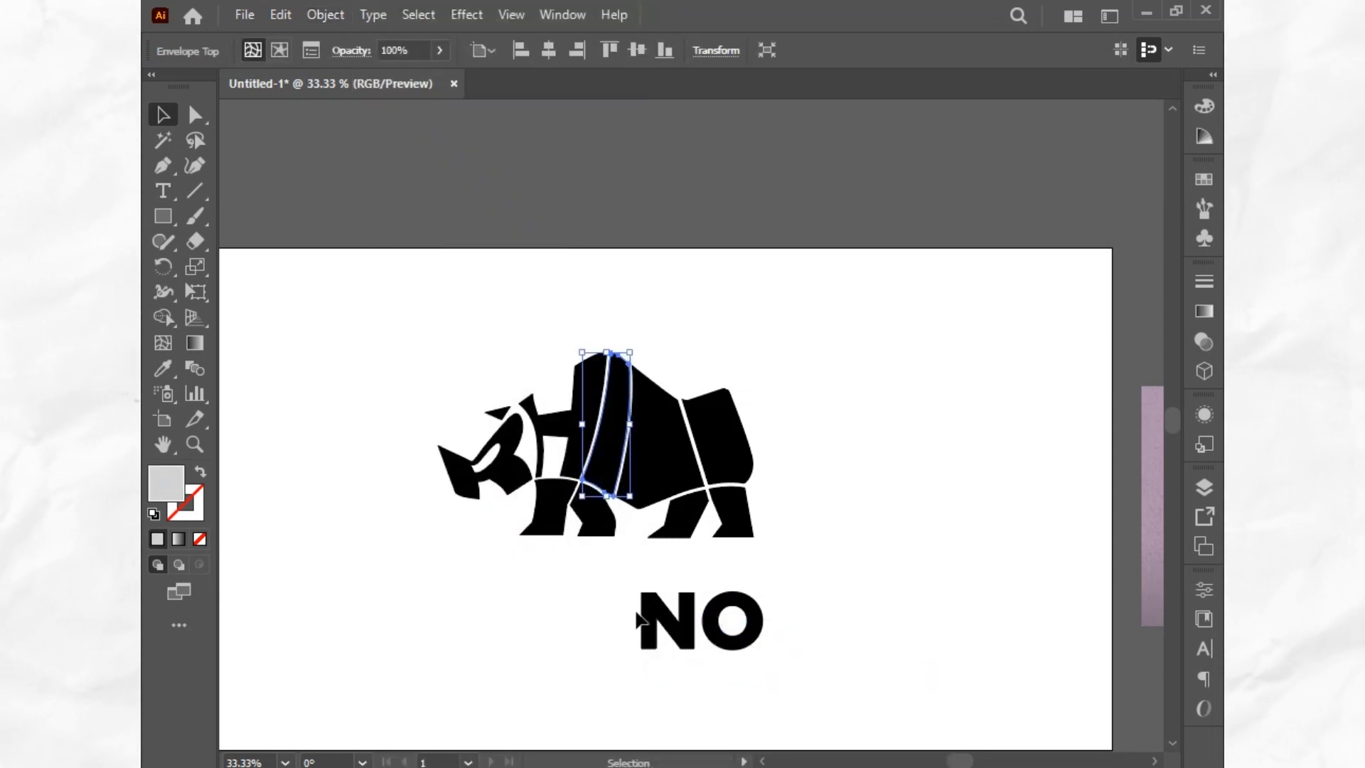
Move the letter N onto the torso piece and envelope distort it with the torso as the top object
drag(643, 610, 635, 460)
shift+click(648, 419)
click(325, 14)
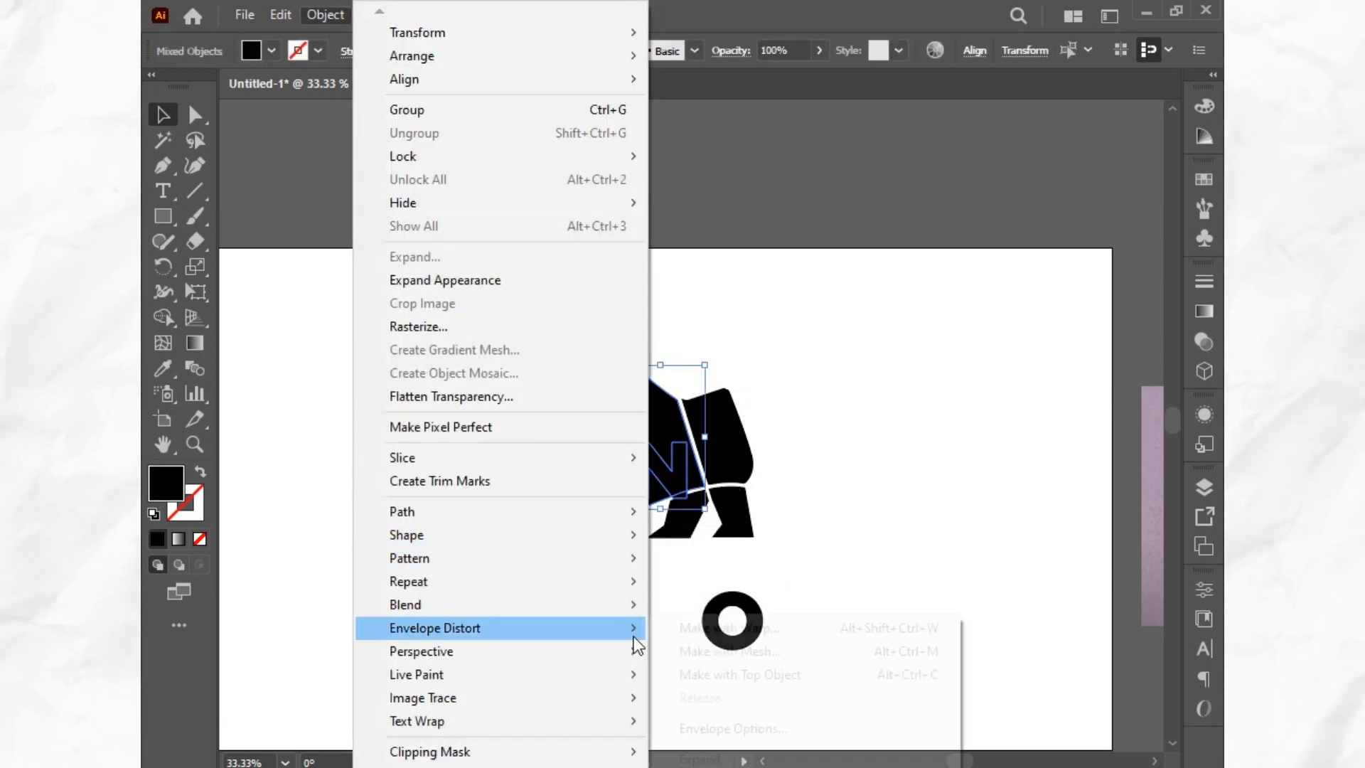
mouse_move(634, 637)
click(751, 671)
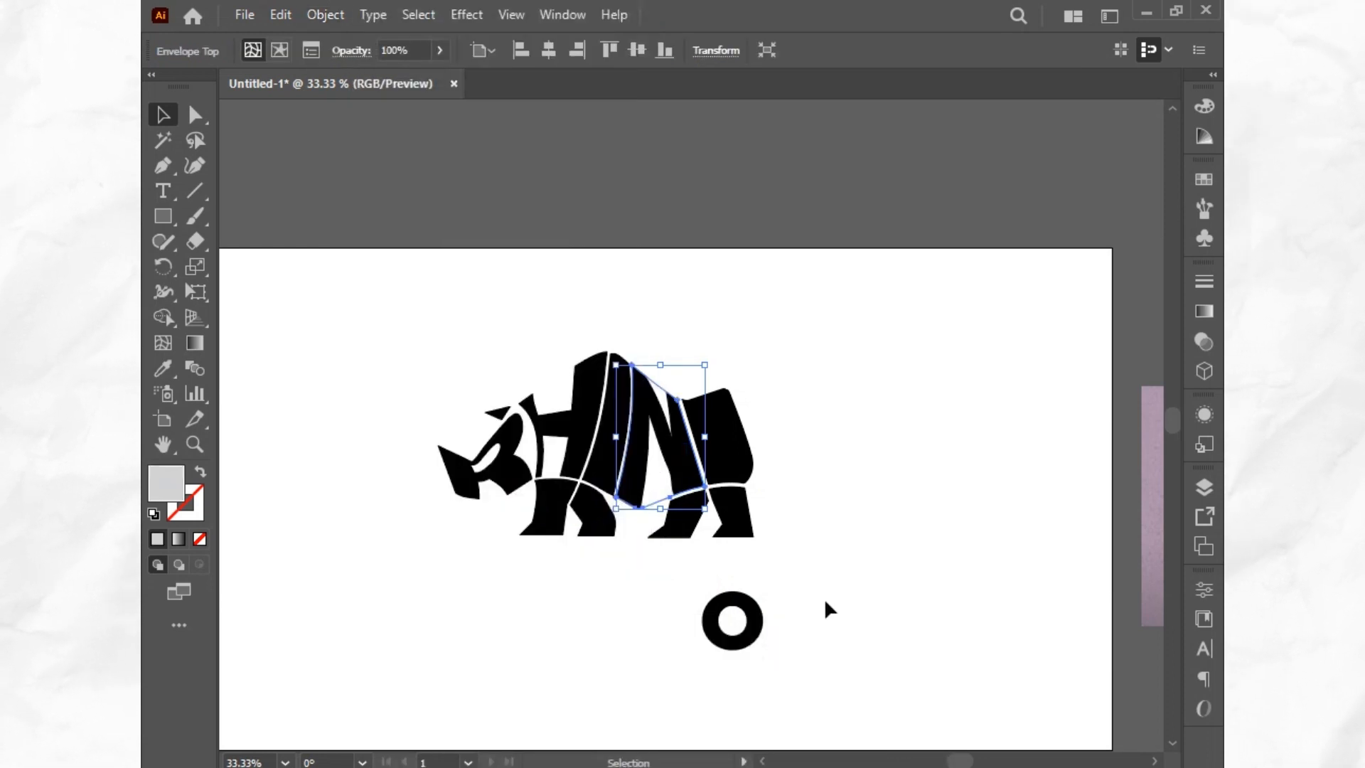
Move the letter O onto the rhino's hindquarters and envelope distort it with that piece as the top object
click(777, 612)
drag(759, 618, 749, 458)
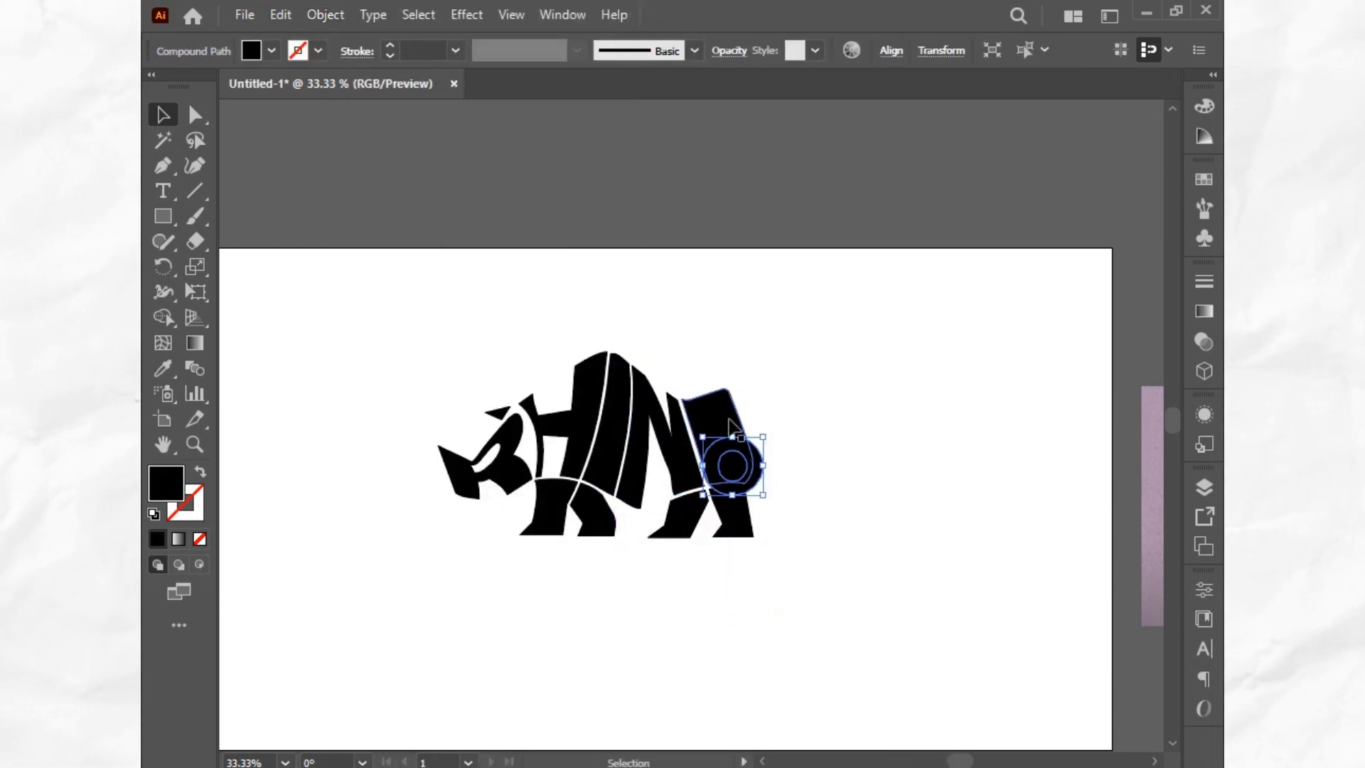
shift+click(724, 418)
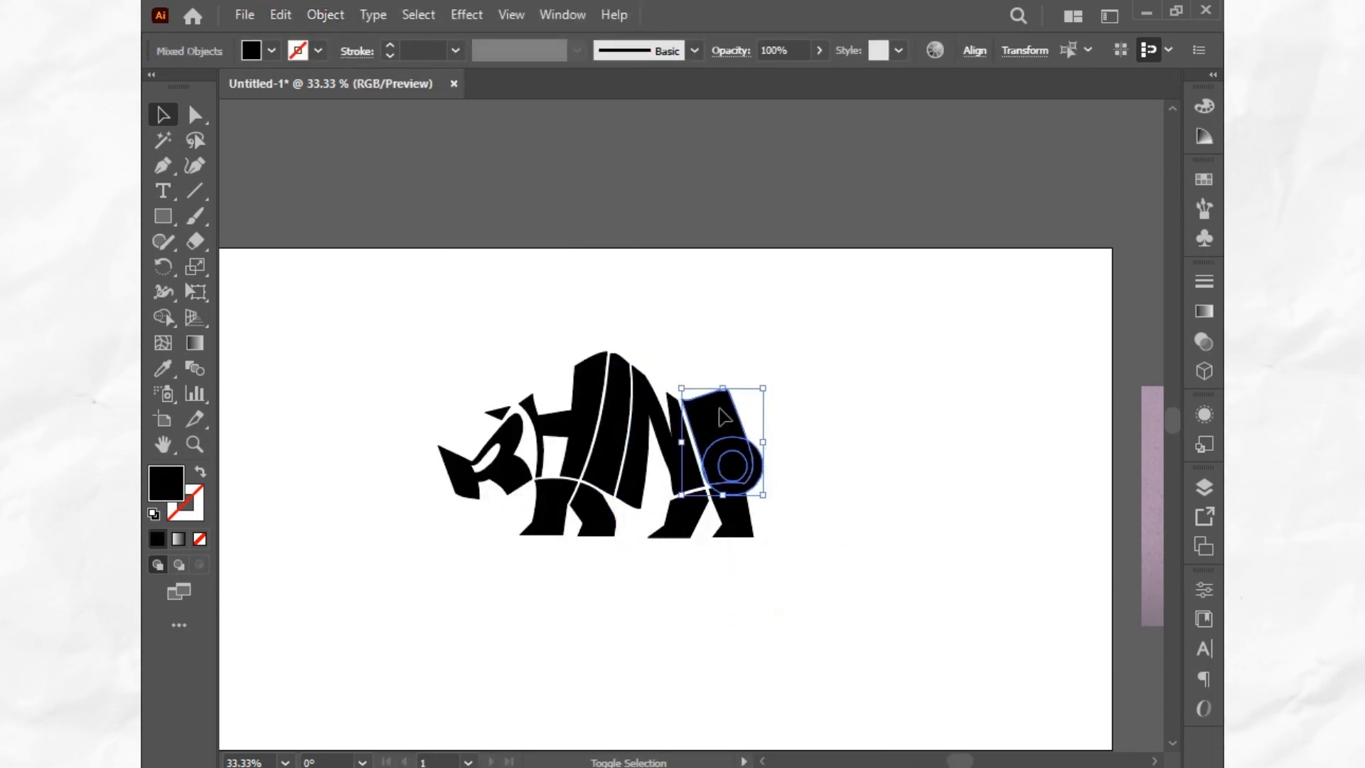
click(319, 16)
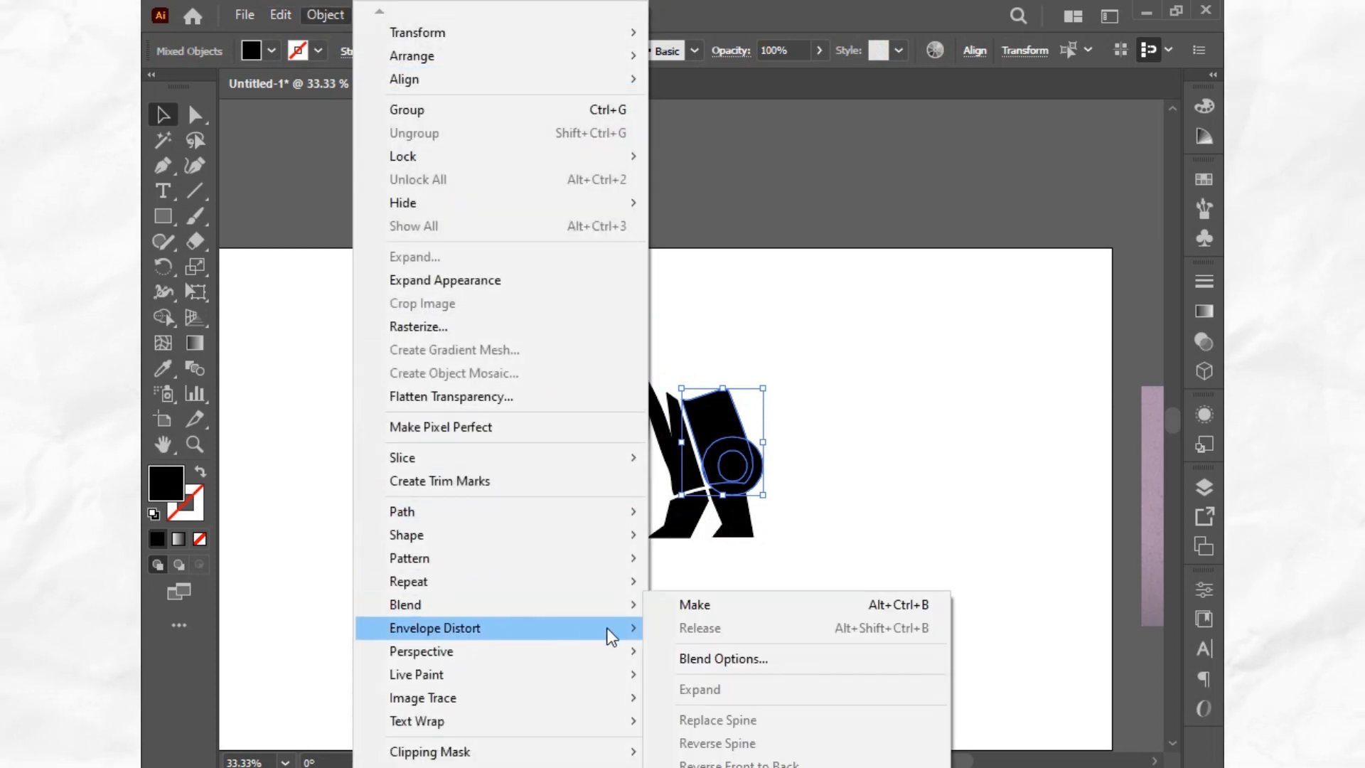
mouse_move(610, 637)
click(786, 671)
click(881, 512)
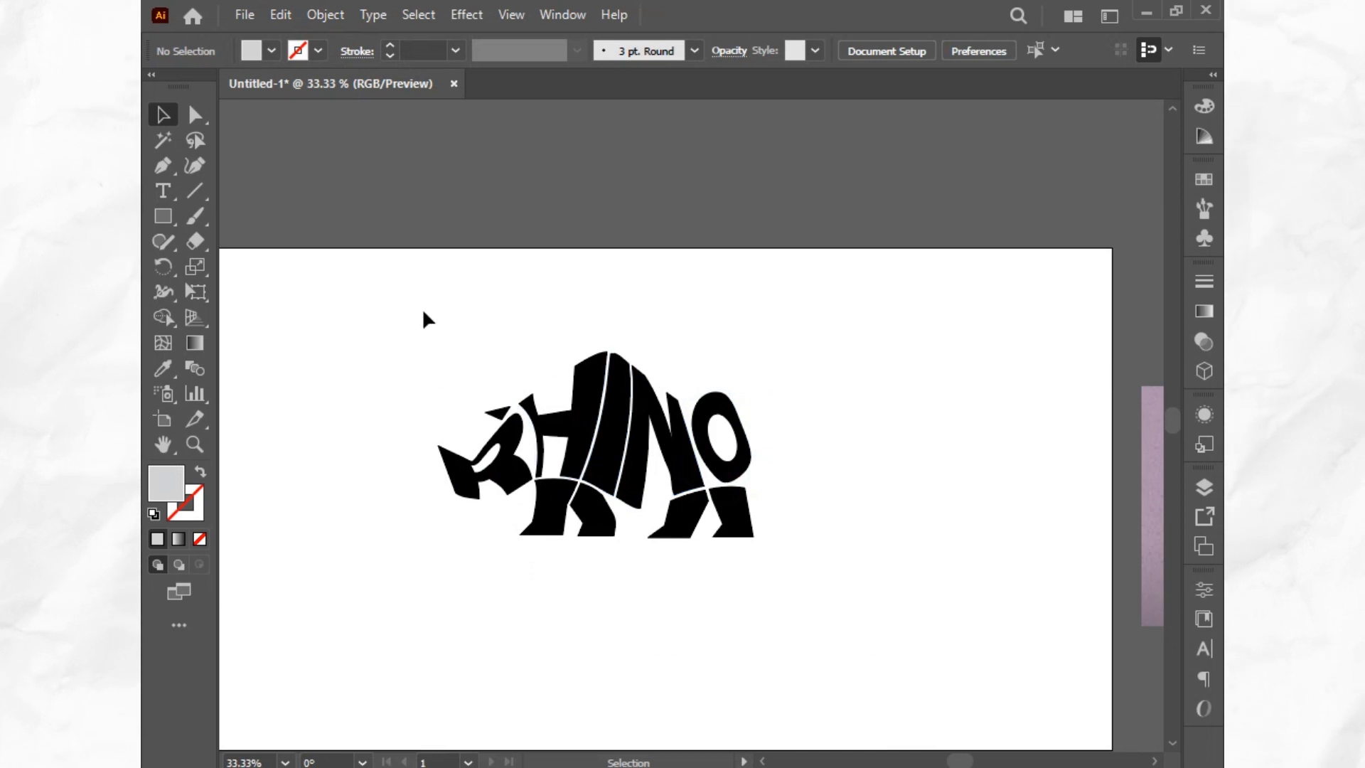
Try to expand the appearance of the whole rhino artwork
drag(837, 525, 403, 248)
click(325, 14)
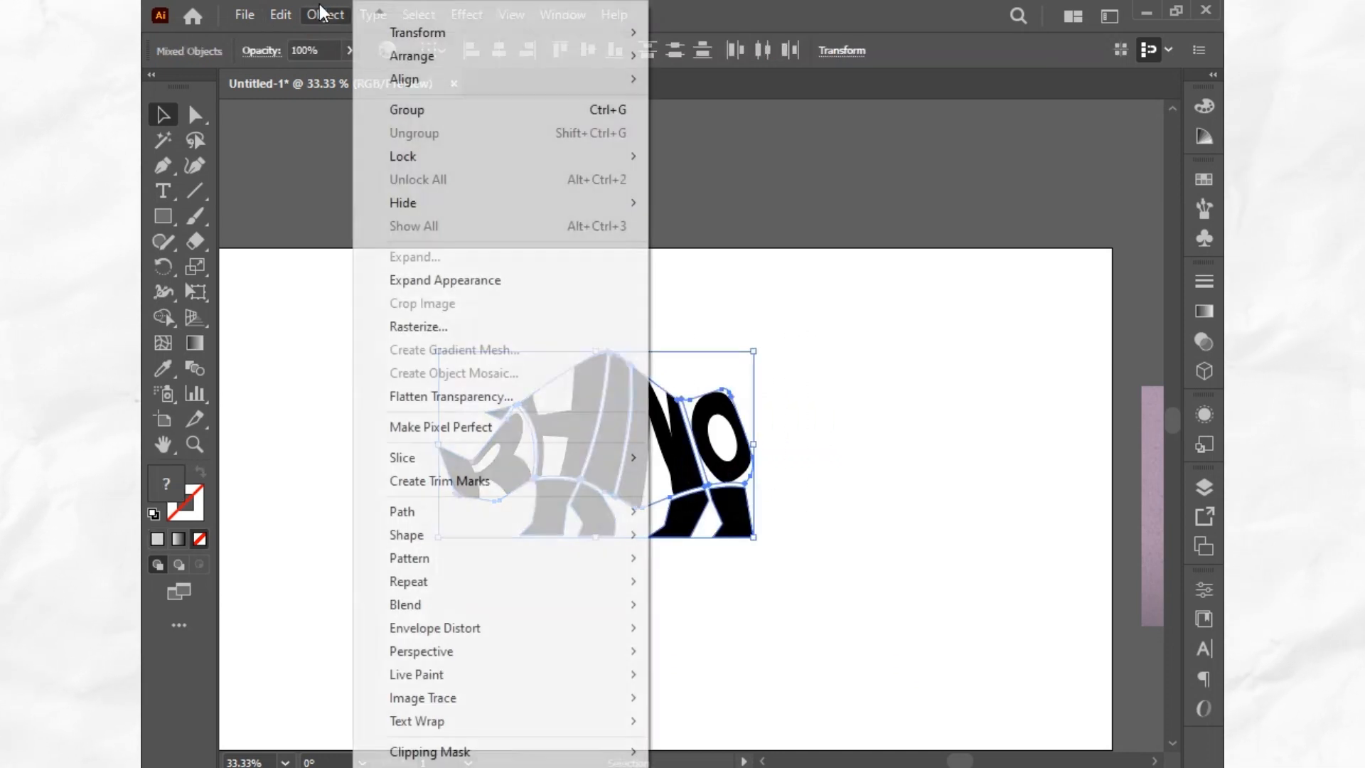
click(473, 281)
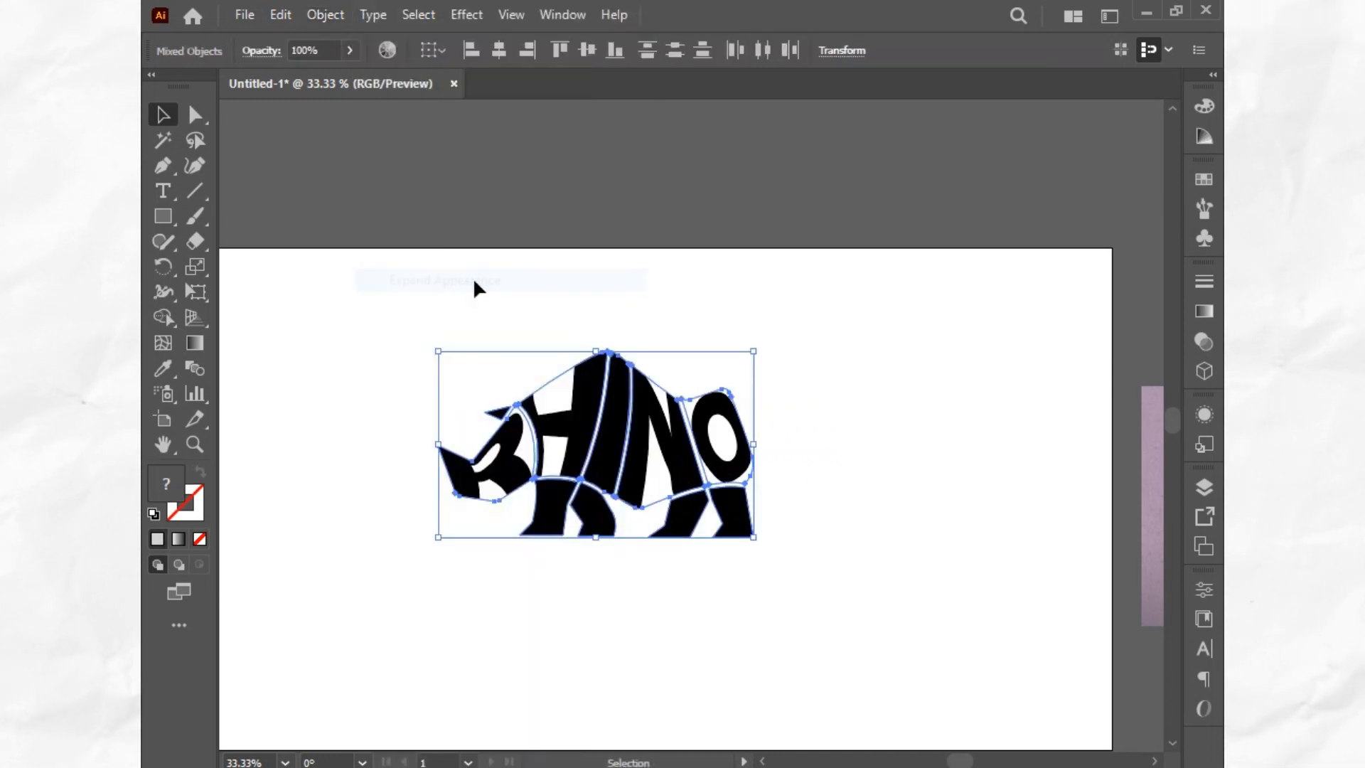
click(352, 349)
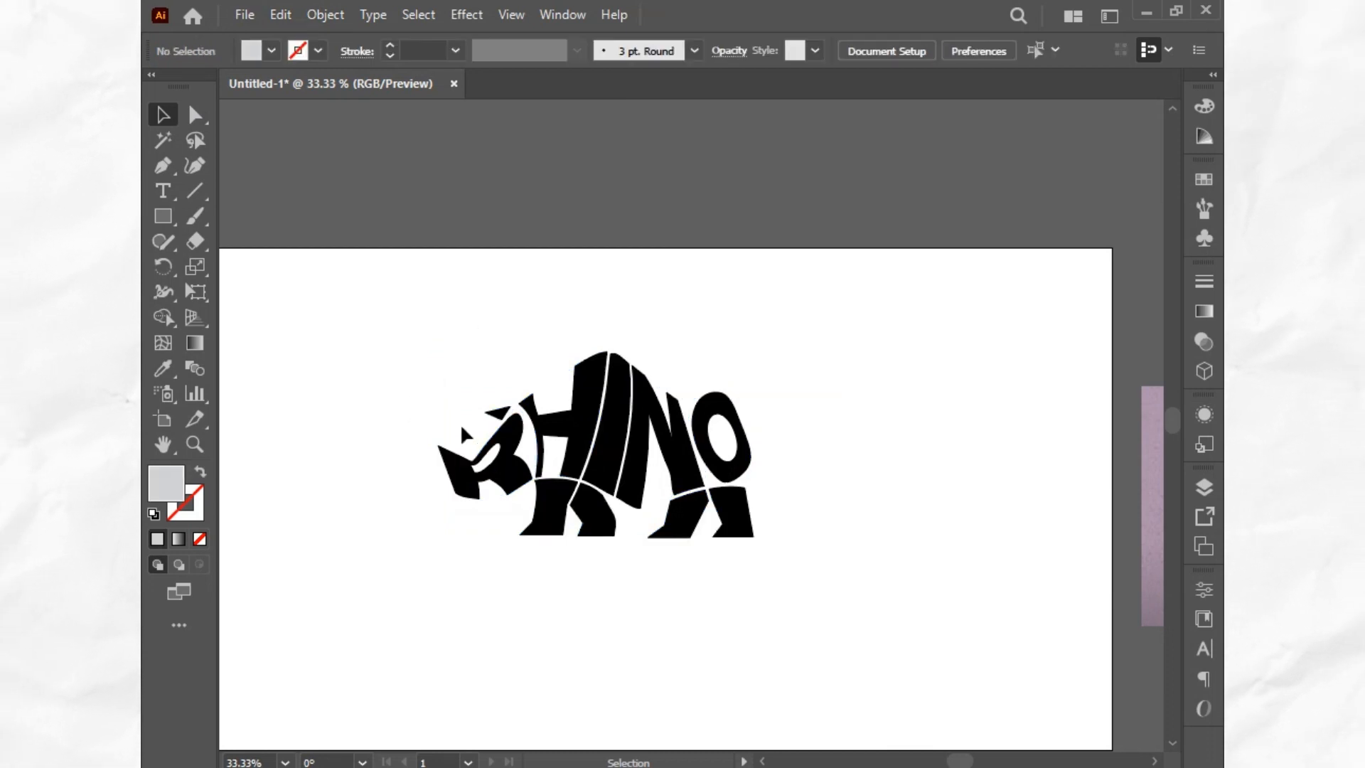
Expand the envelope-distorted letters R, H, I, N and O into editable paths, leaving the legs and ear out
click(516, 478)
shift+click(559, 454)
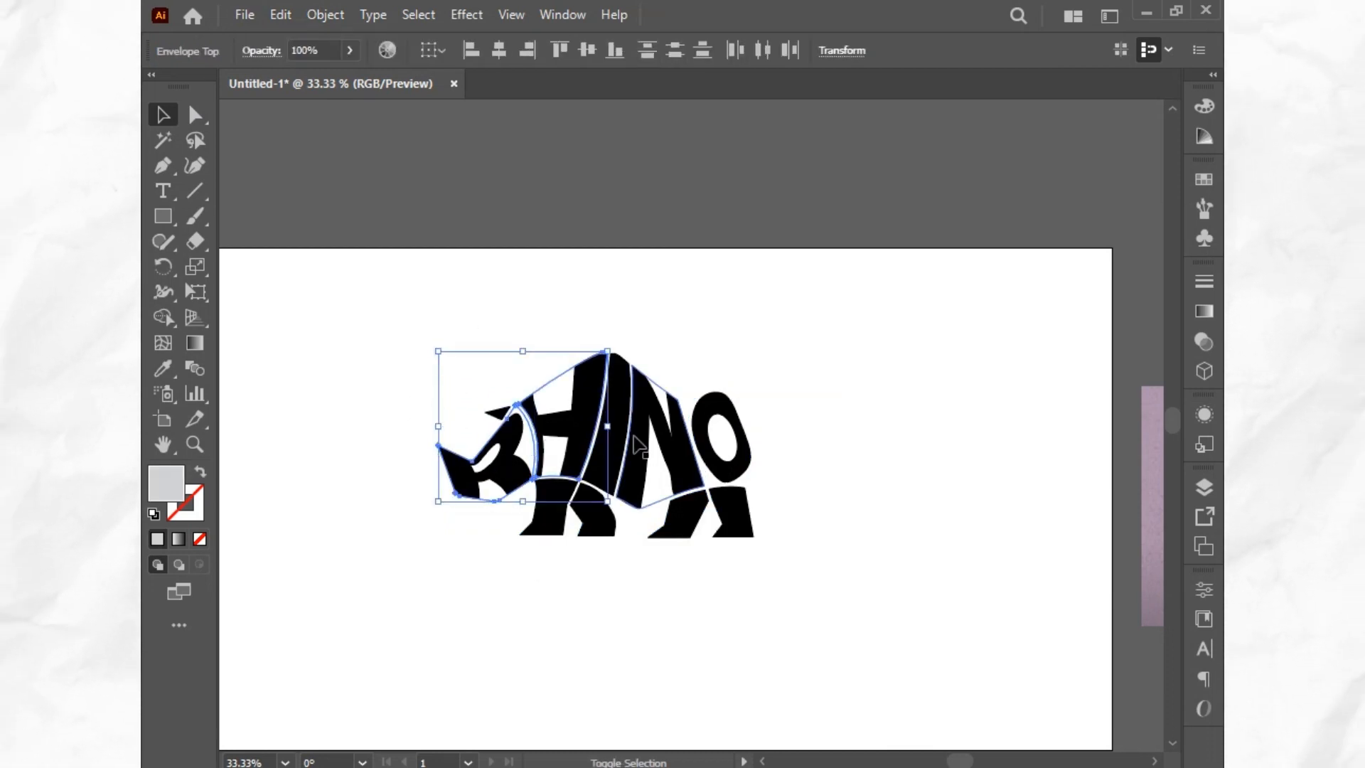
shift+click(658, 427)
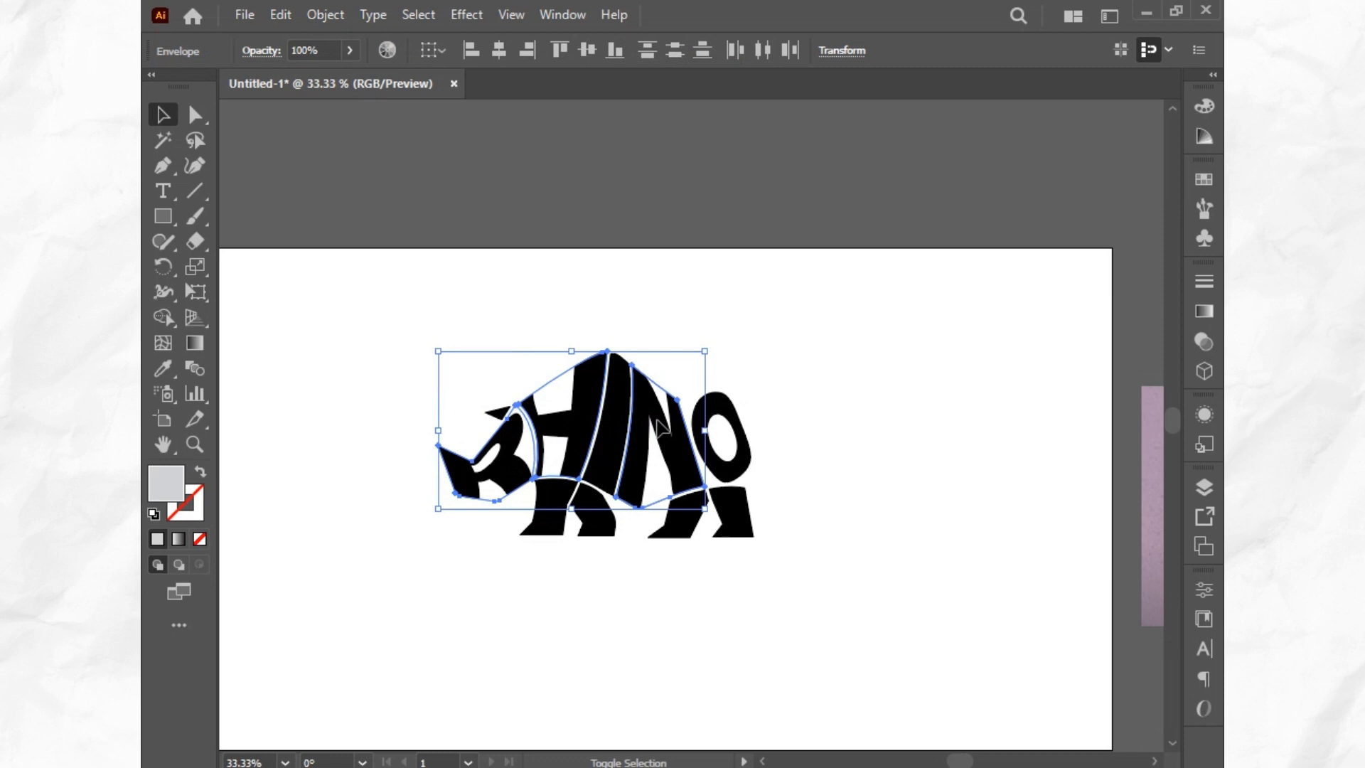
shift+click(736, 449)
click(326, 15)
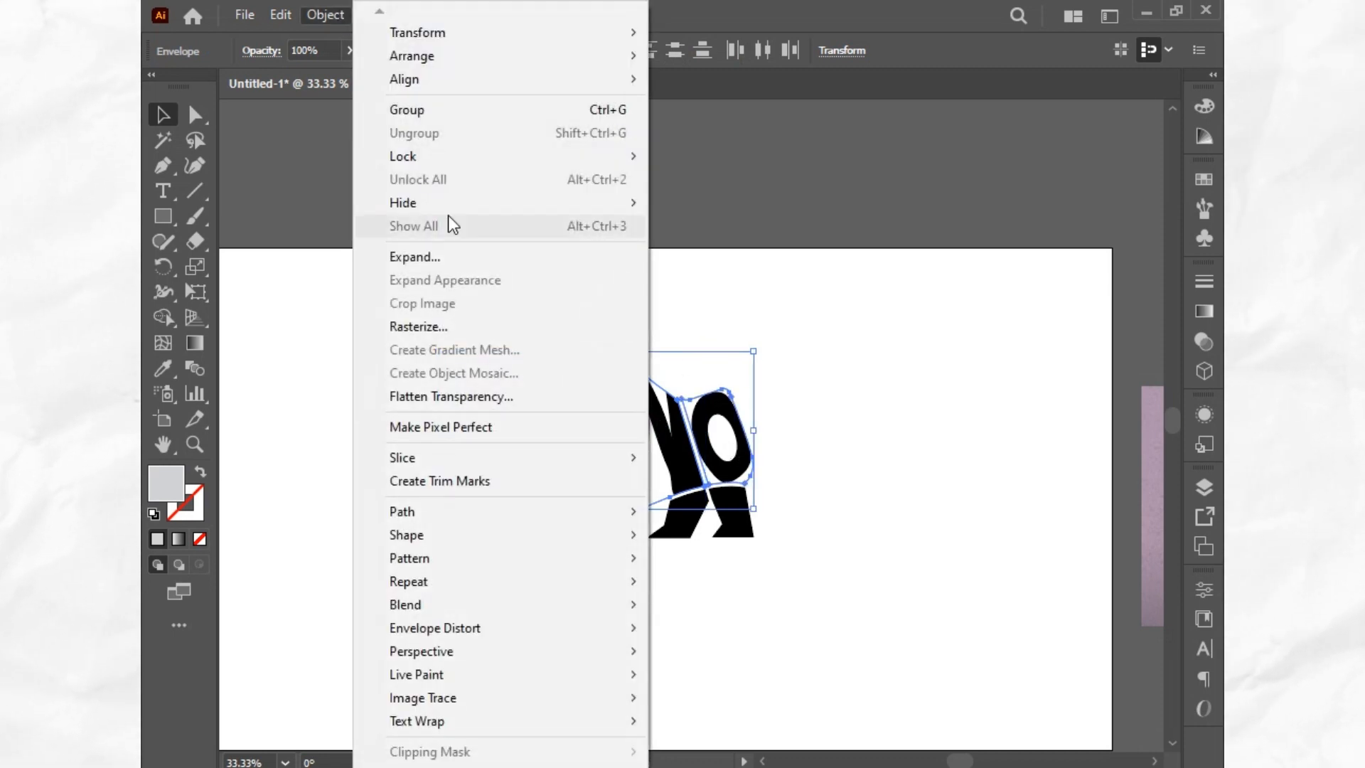
click(466, 255)
click(616, 513)
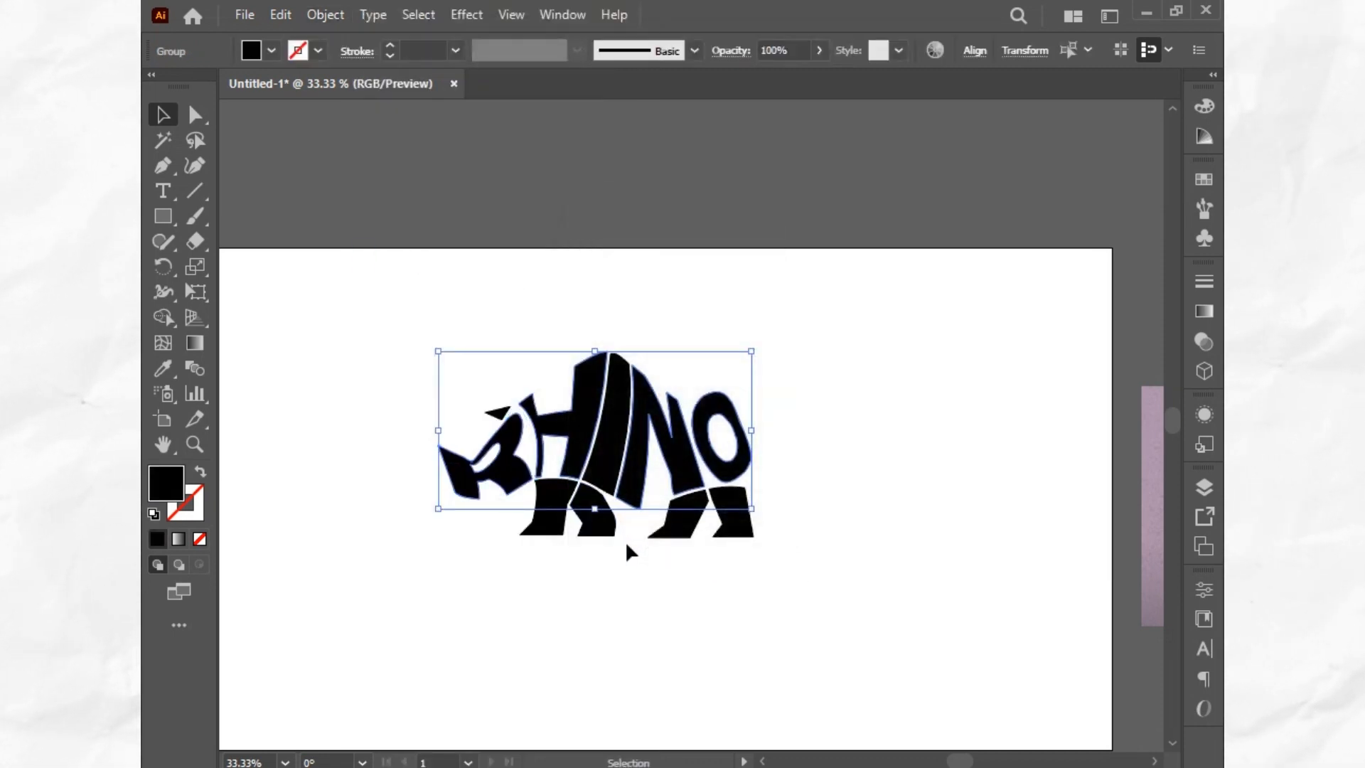
click(626, 552)
Reshape the outer edge of the H's front stem into a smooth curve that widens the stem toward the head
scroll(518, 478, up, 5)
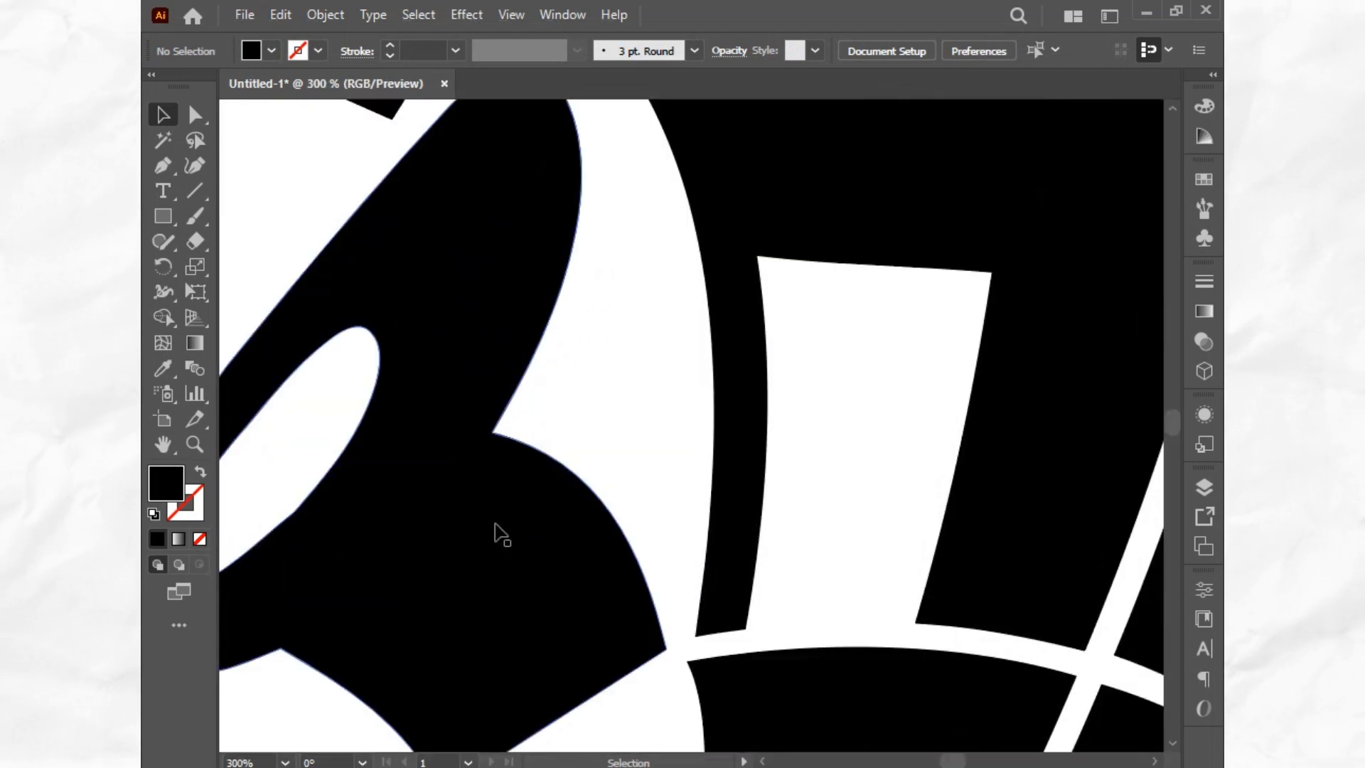
alt+scroll(497, 469, up, 2)
alt+scroll(496, 470, down, 2)
alt+scroll(540, 427, down, 2)
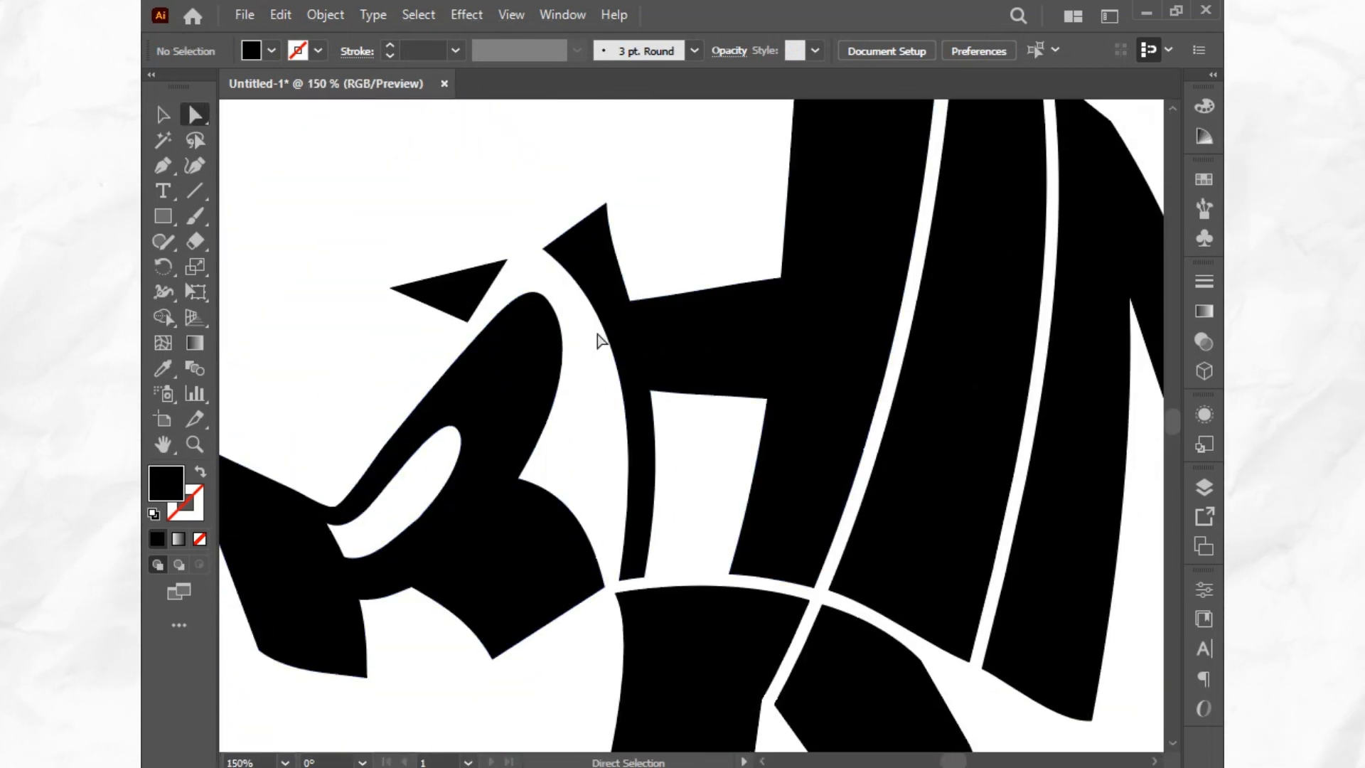
click(622, 357)
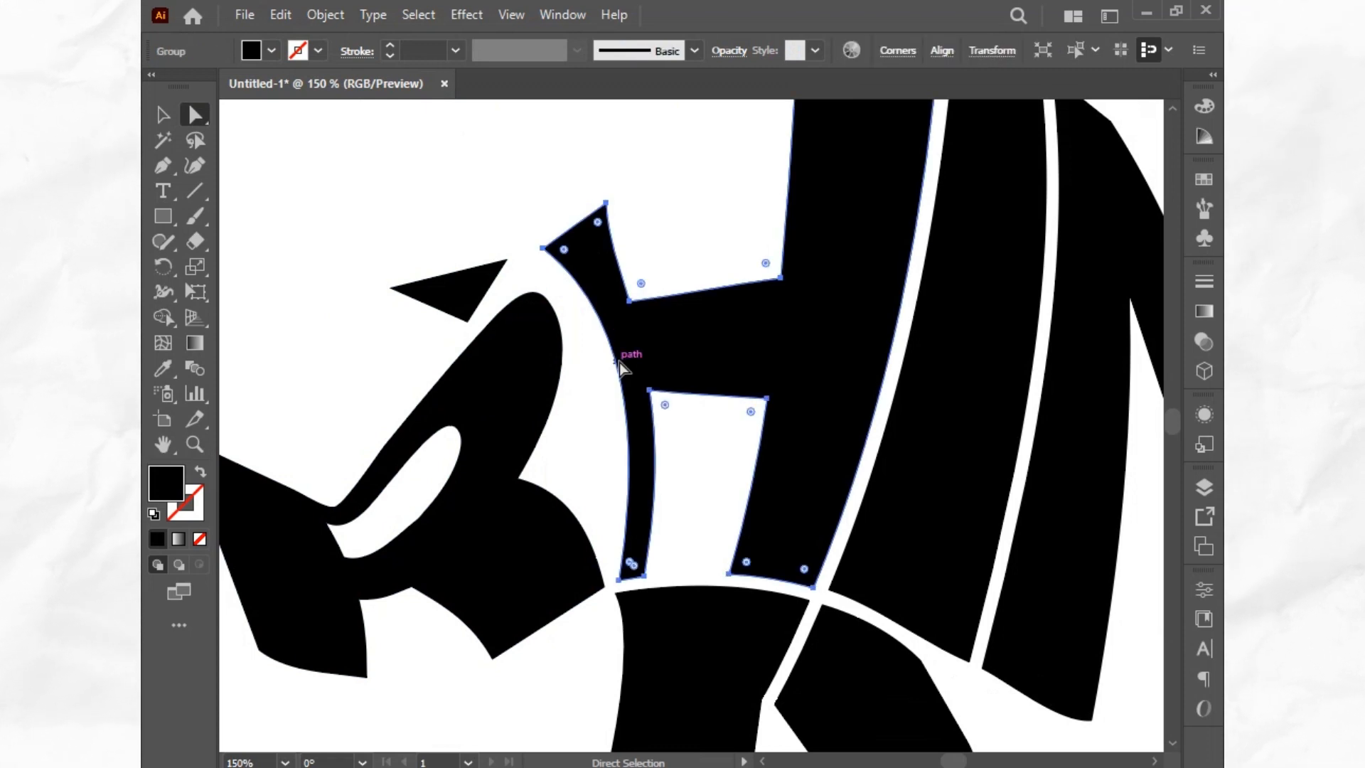
click(619, 580)
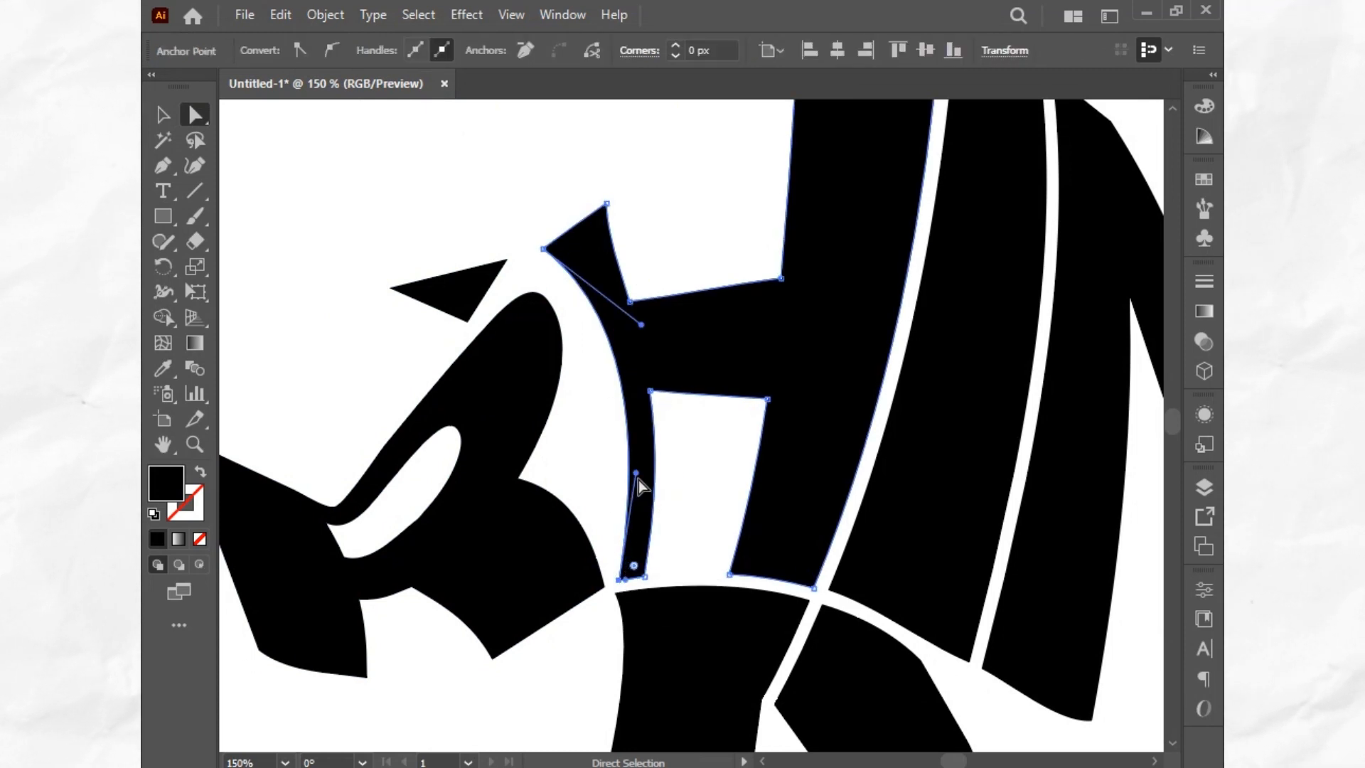
drag(637, 474, 599, 547)
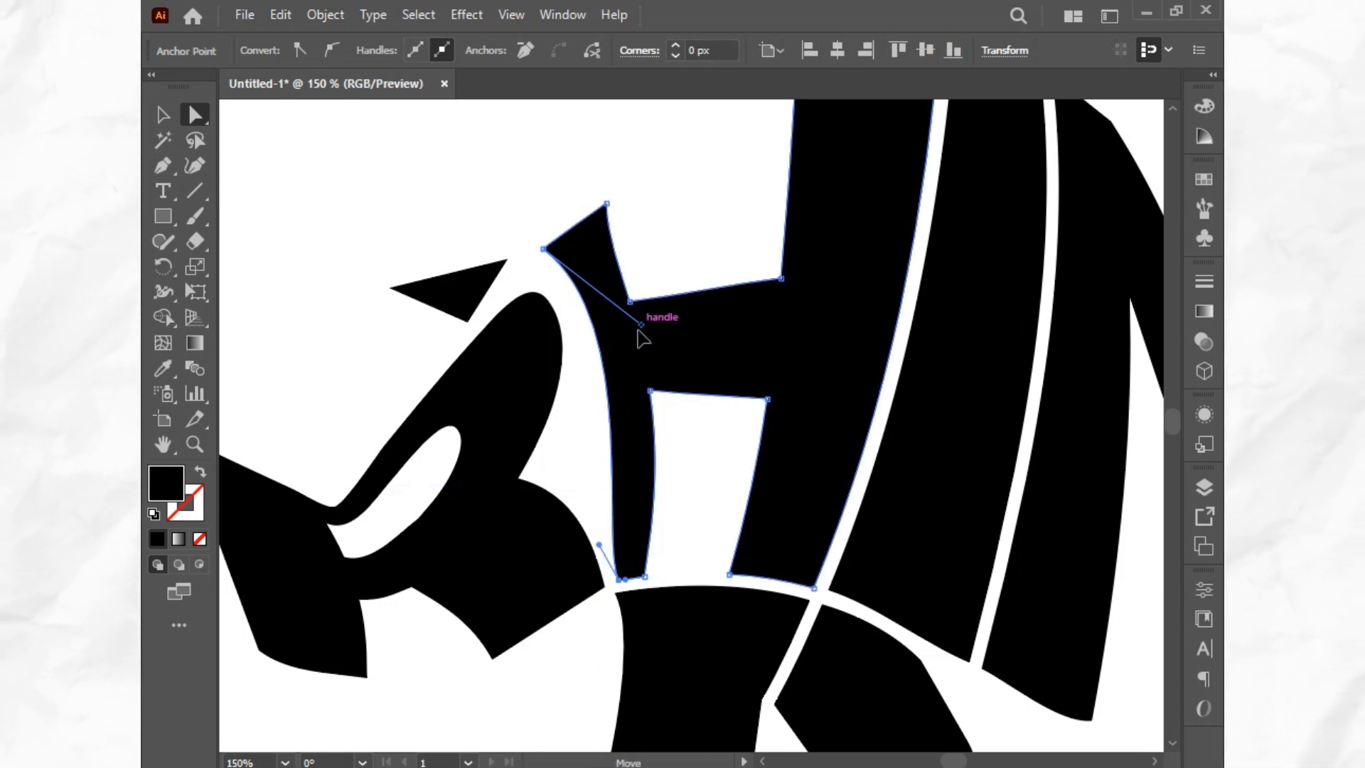
drag(640, 327, 603, 373)
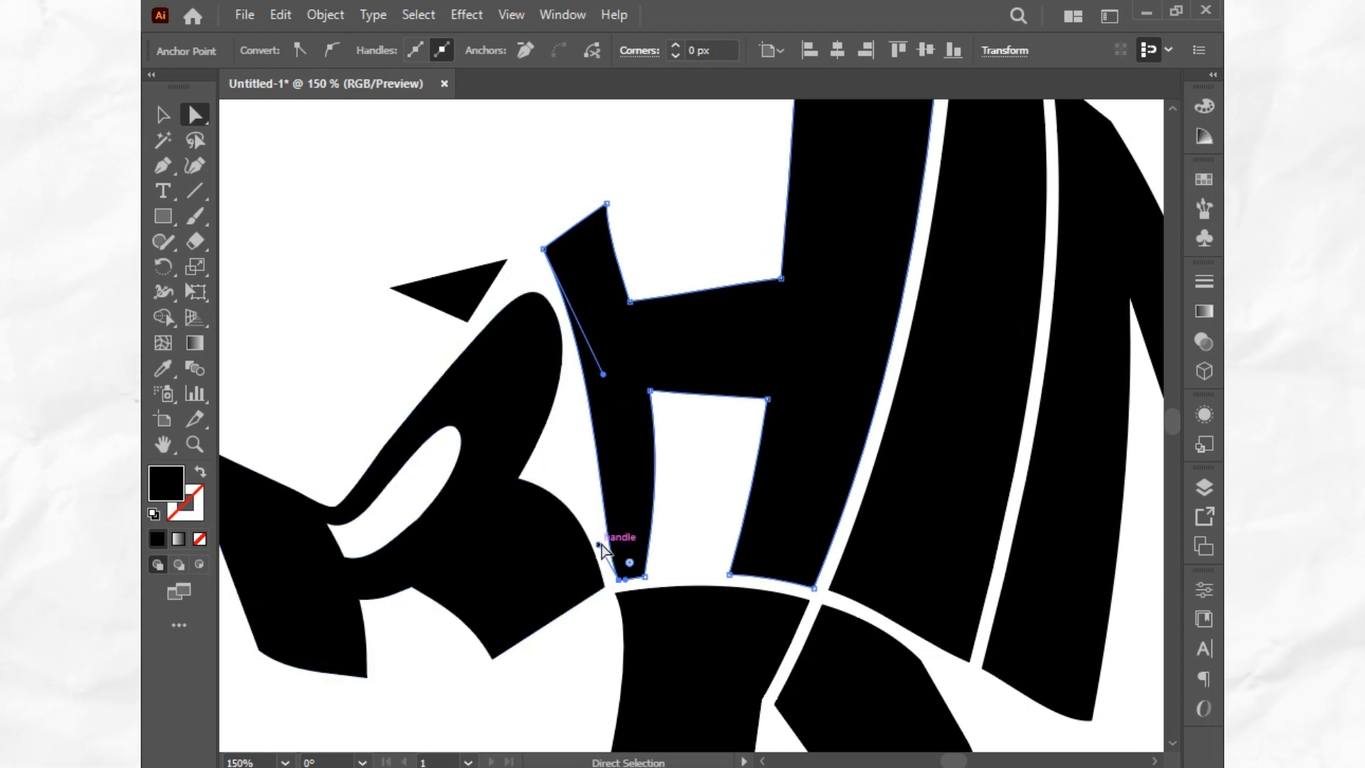
drag(602, 540, 618, 553)
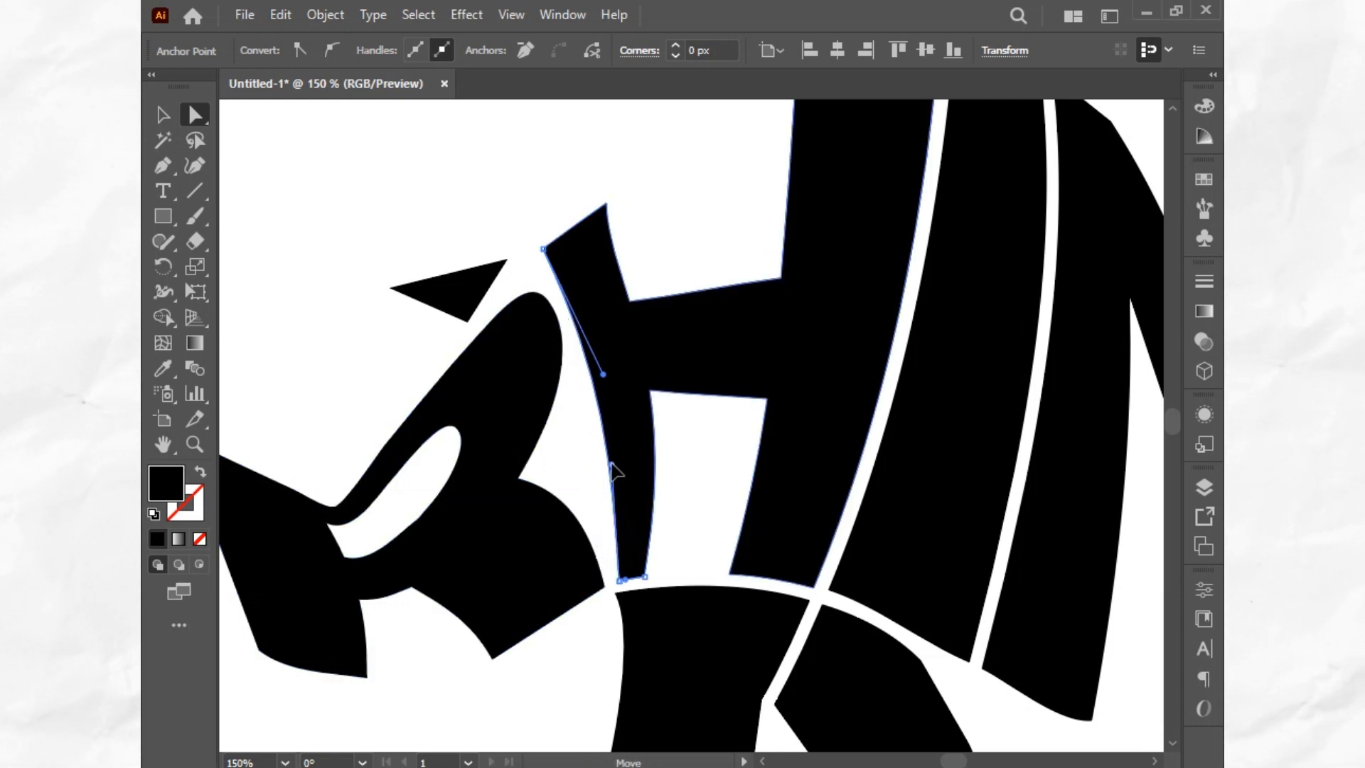
drag(613, 465, 615, 438)
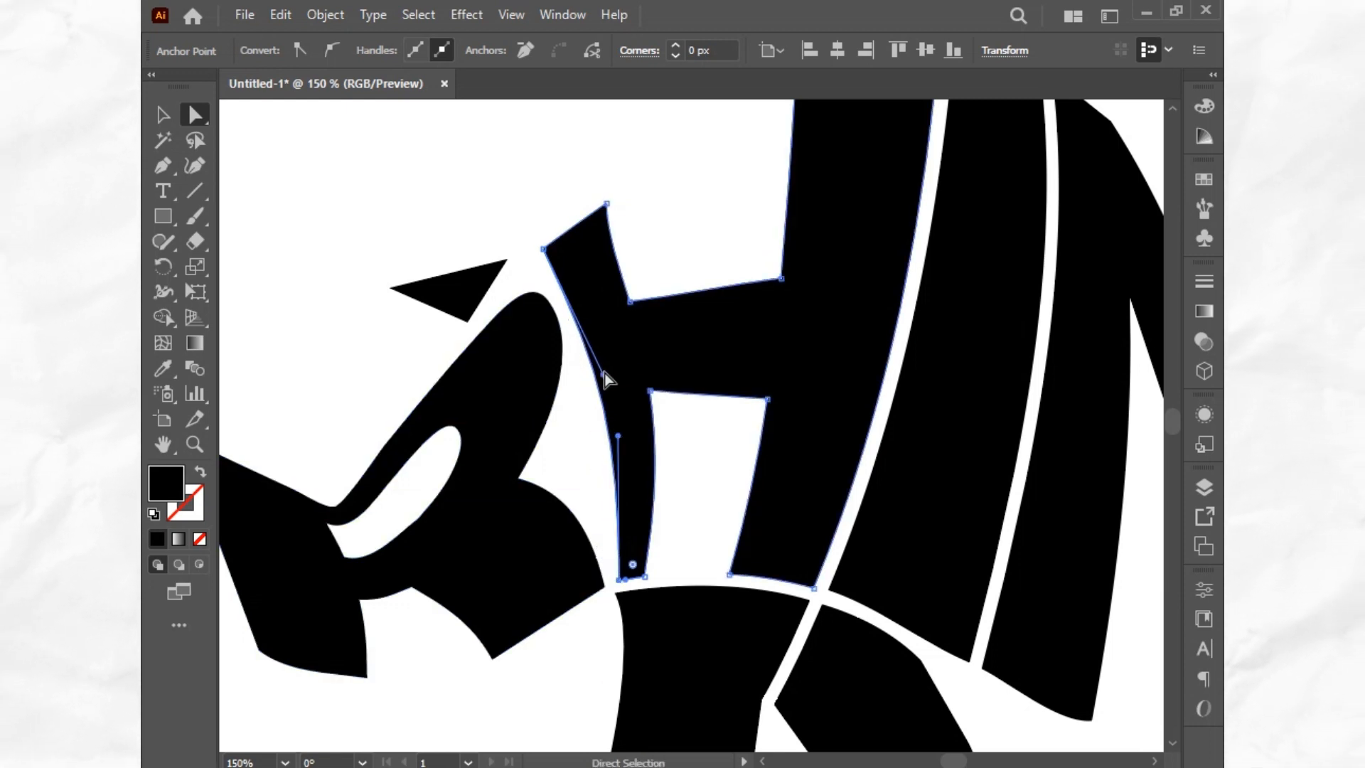
click(600, 390)
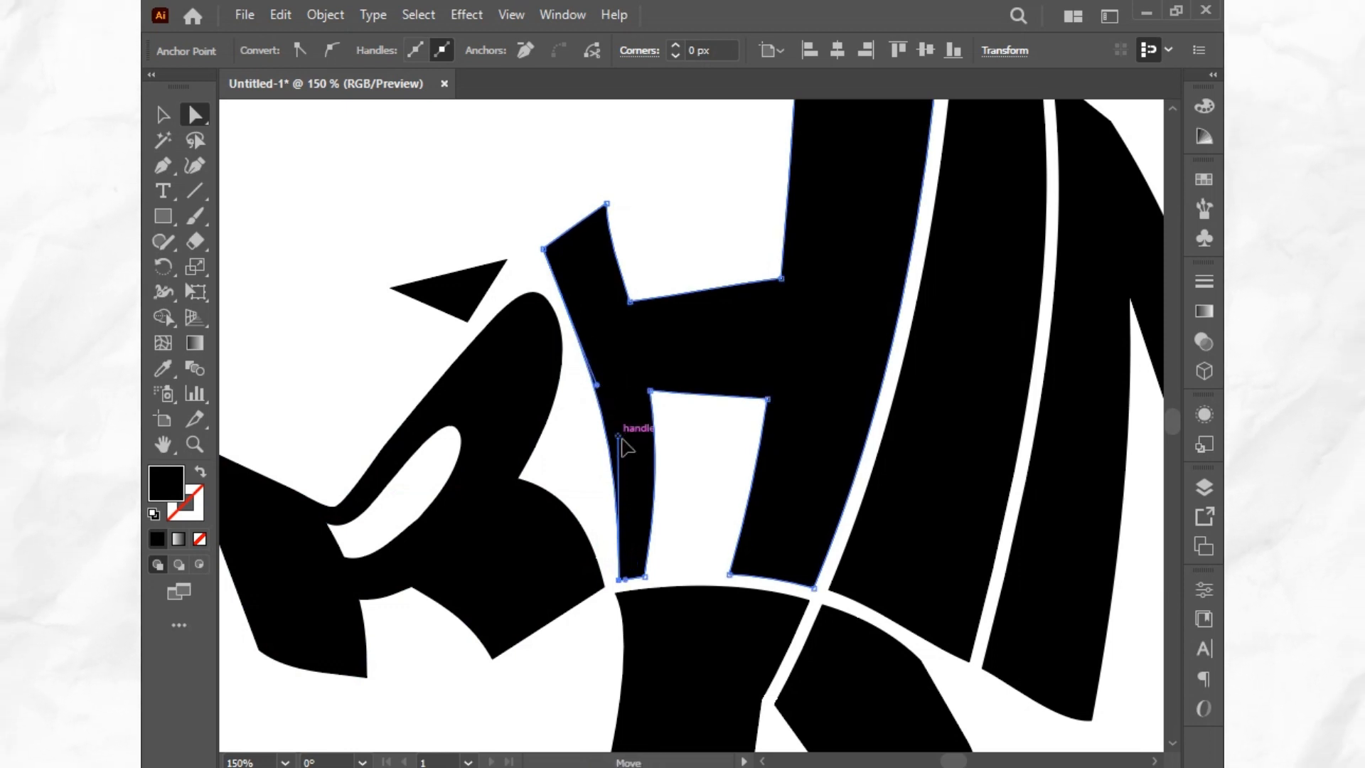
Thicken the H's front stem by lowering the inner corner under the crossbar slightly and moving the stem's inner bottom corner toward the gap
drag(649, 390, 652, 401)
click(708, 446)
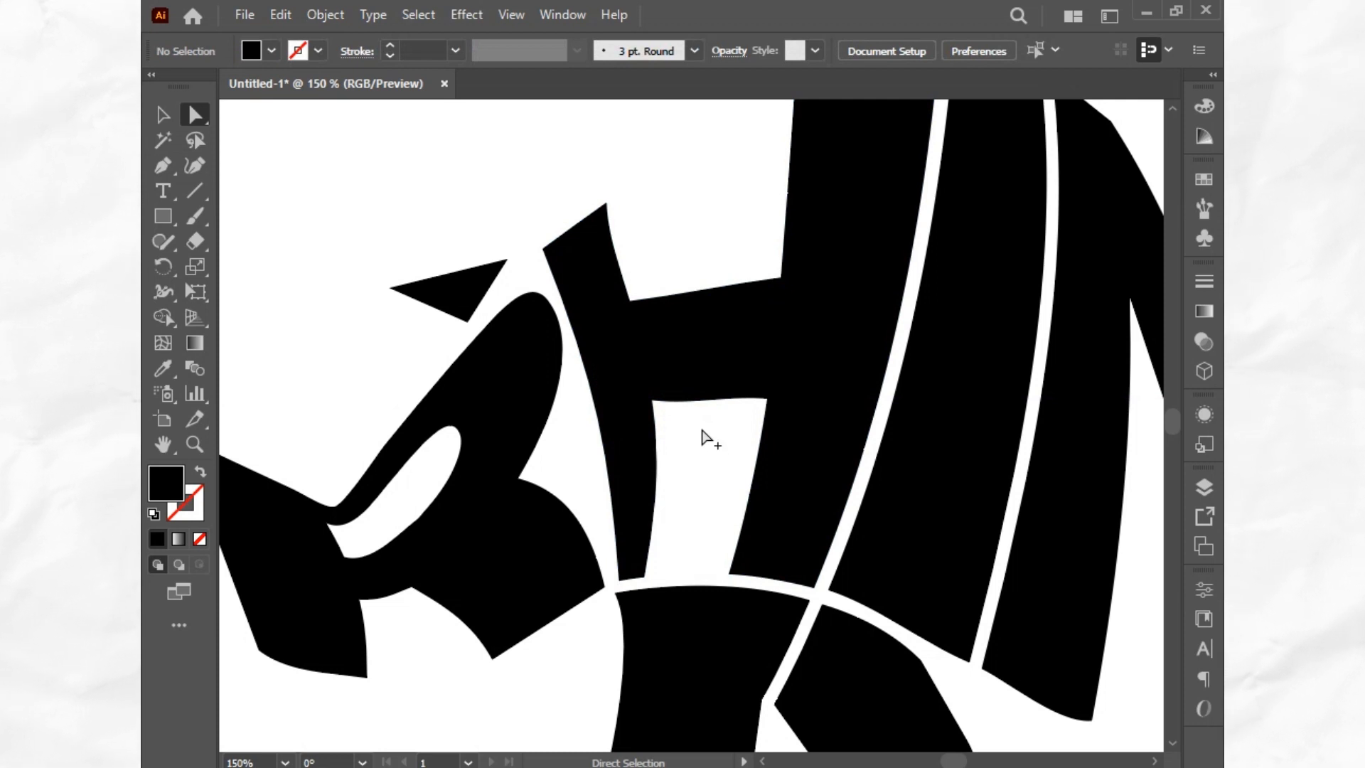
click(649, 488)
click(644, 576)
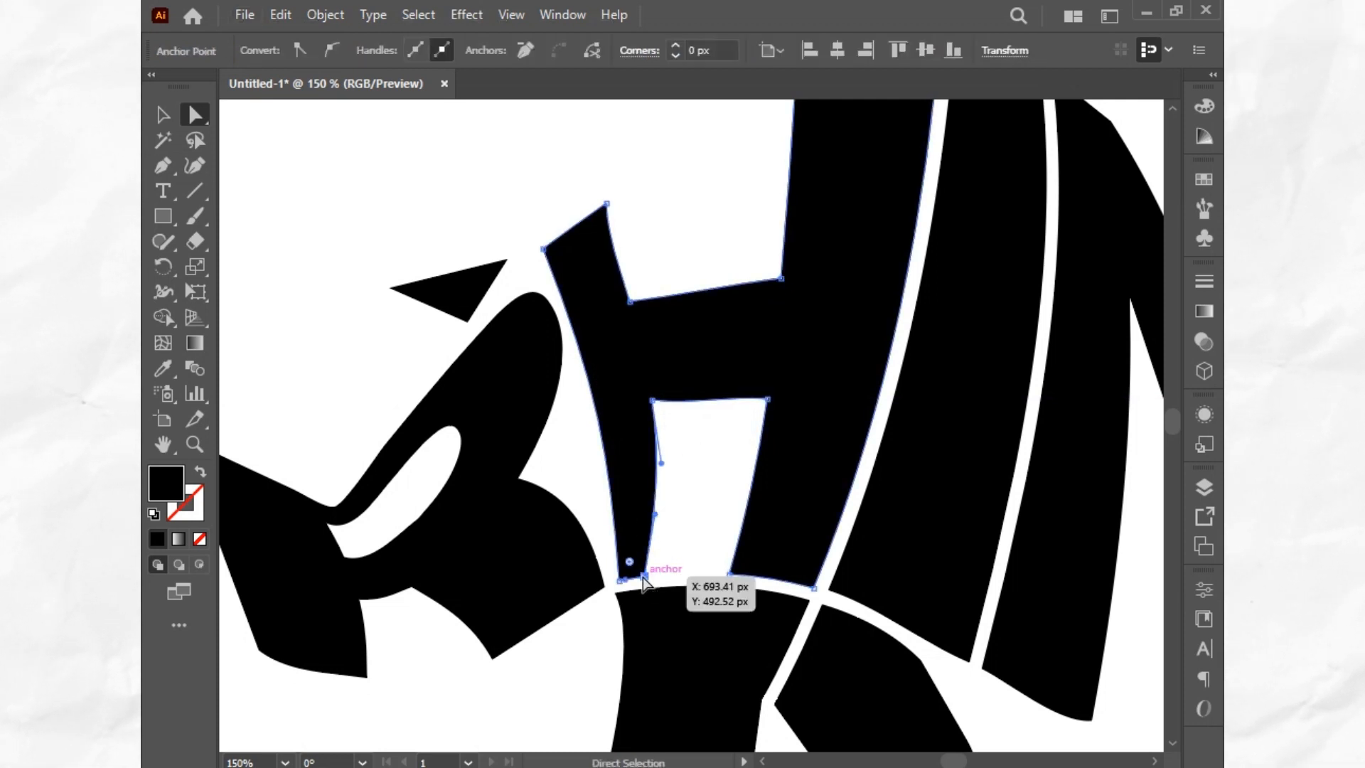
drag(644, 581, 664, 581)
click(717, 463)
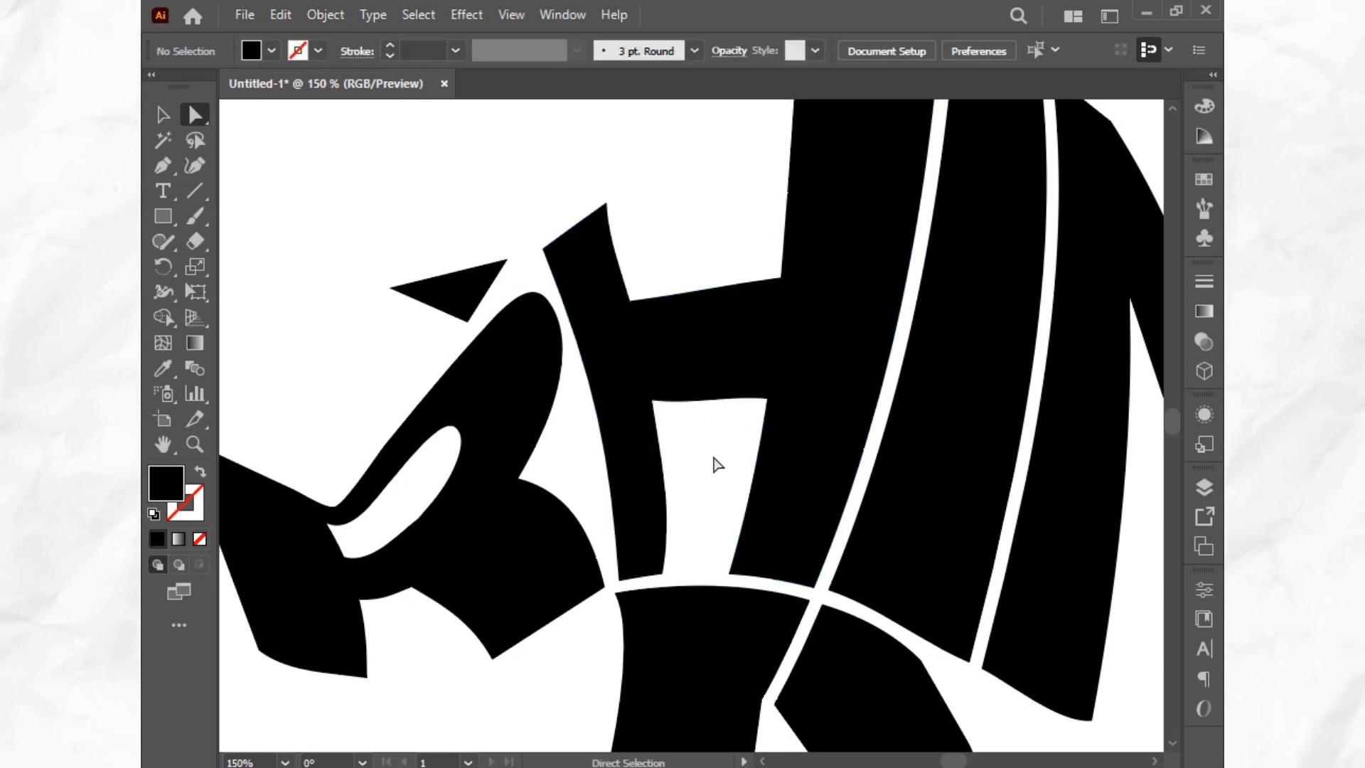
Try to smooth the kinked inner edge of the N's rear stem with the Smooth tool
key(ctrl+minus)
key(ctrl+minus)
drag(668, 465, 341, 523)
scroll(599, 575, up, 2)
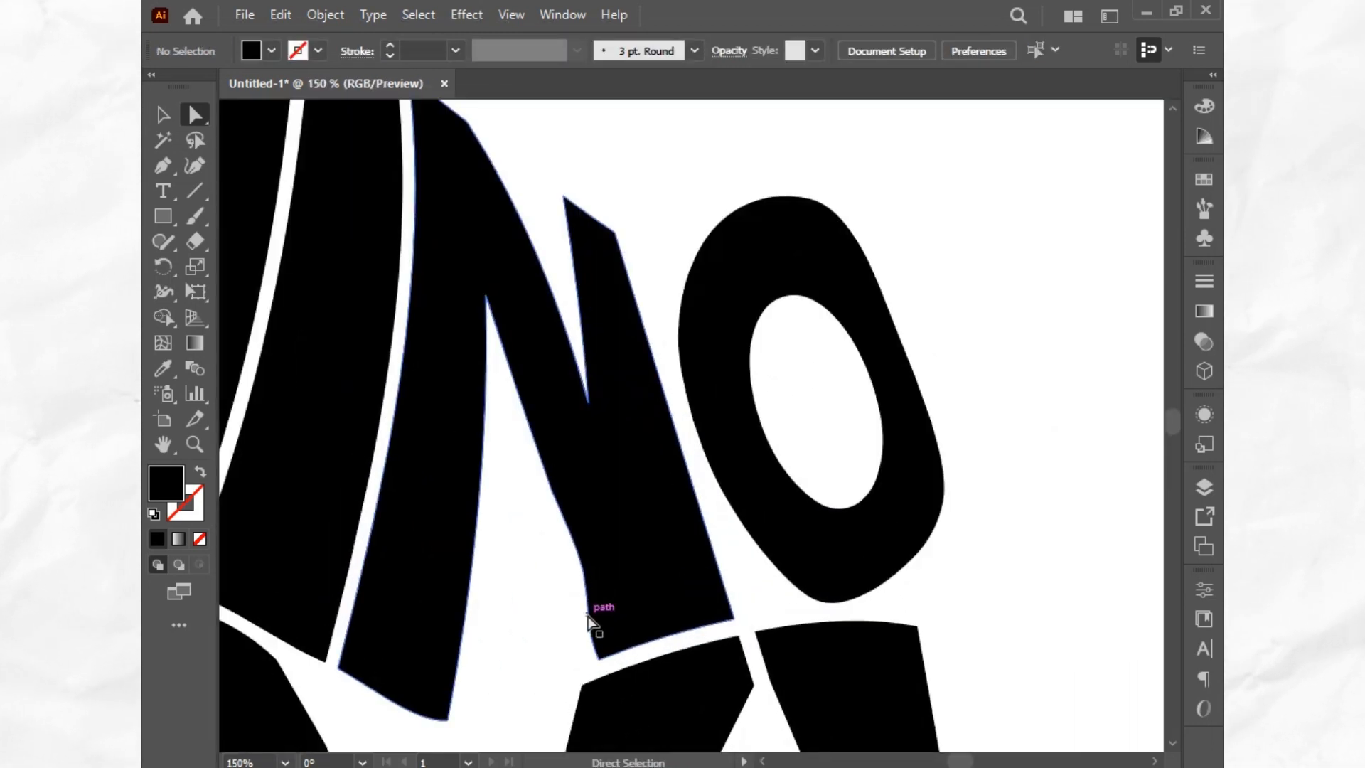
click(163, 246)
click(238, 287)
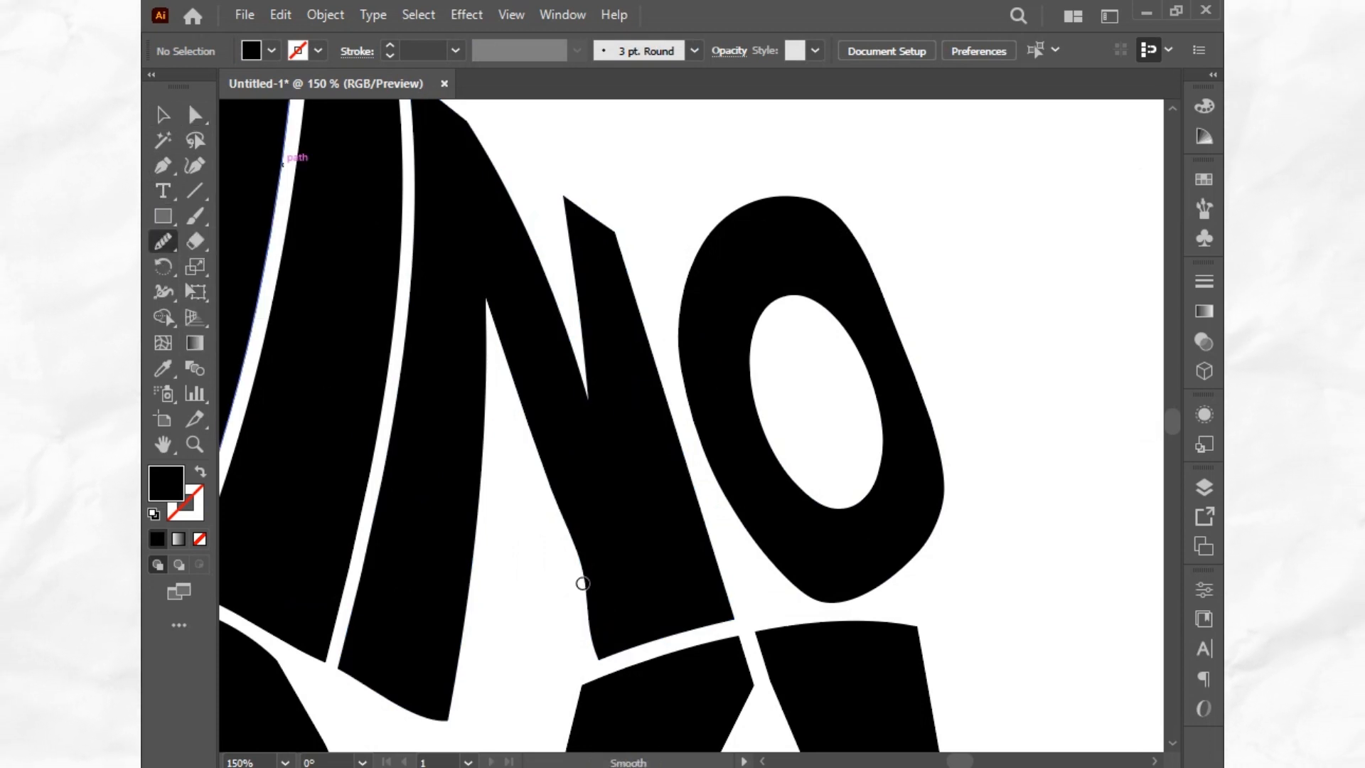
ctrl+click(590, 562)
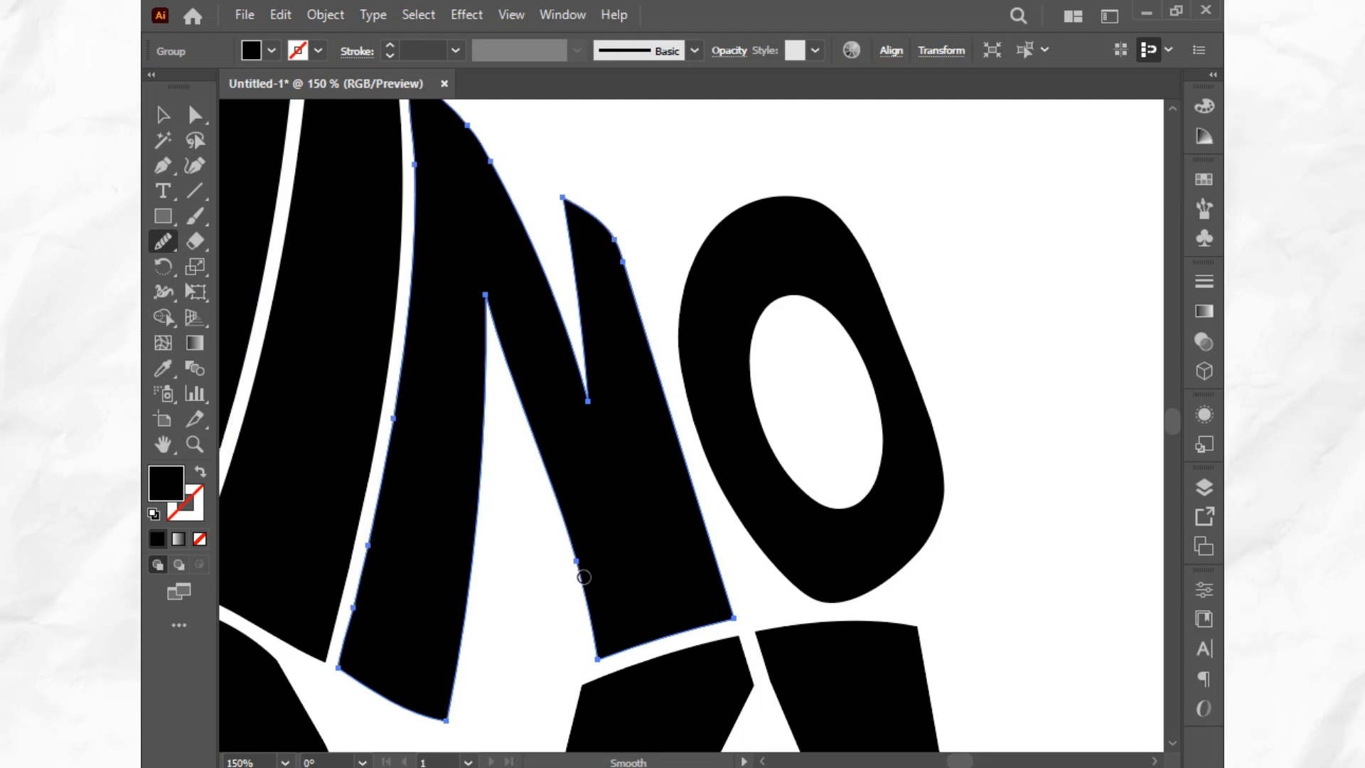
drag(583, 577, 583, 571)
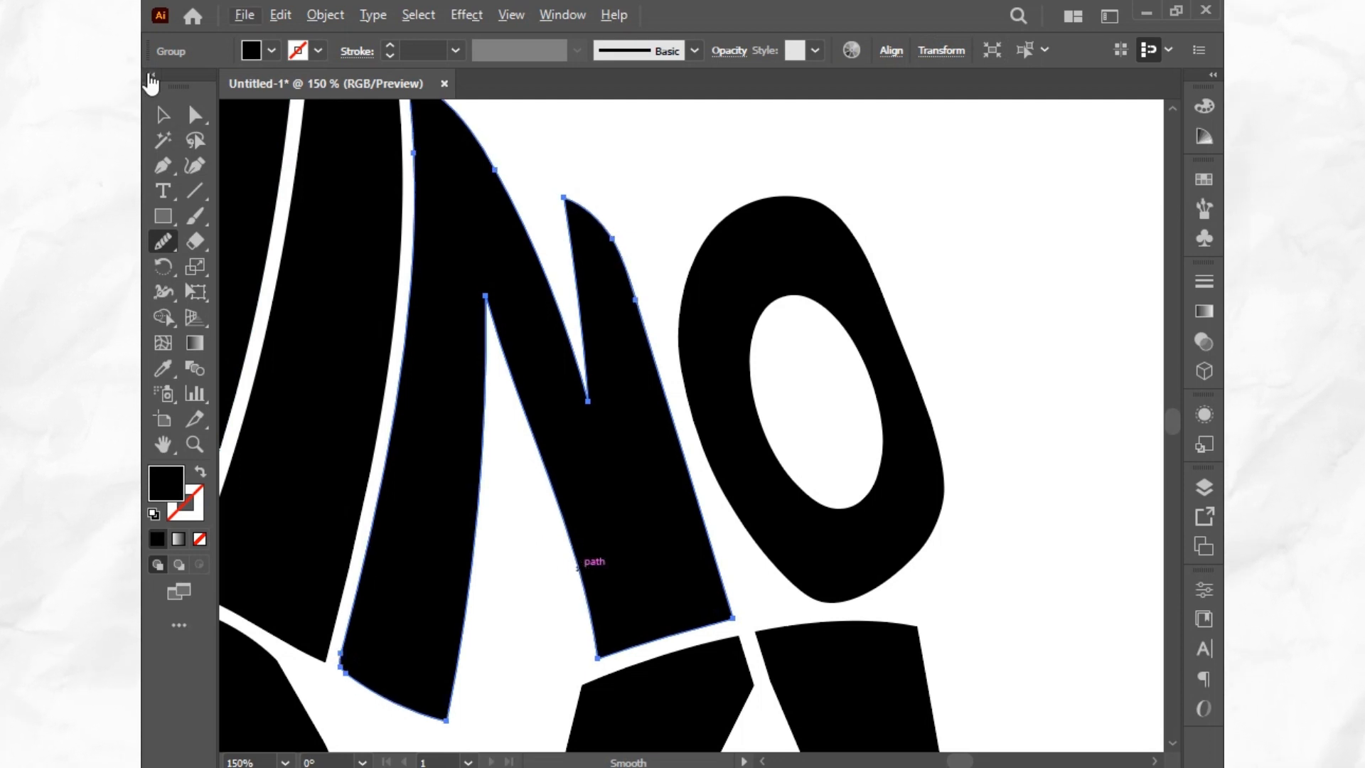
key(v)
click(542, 609)
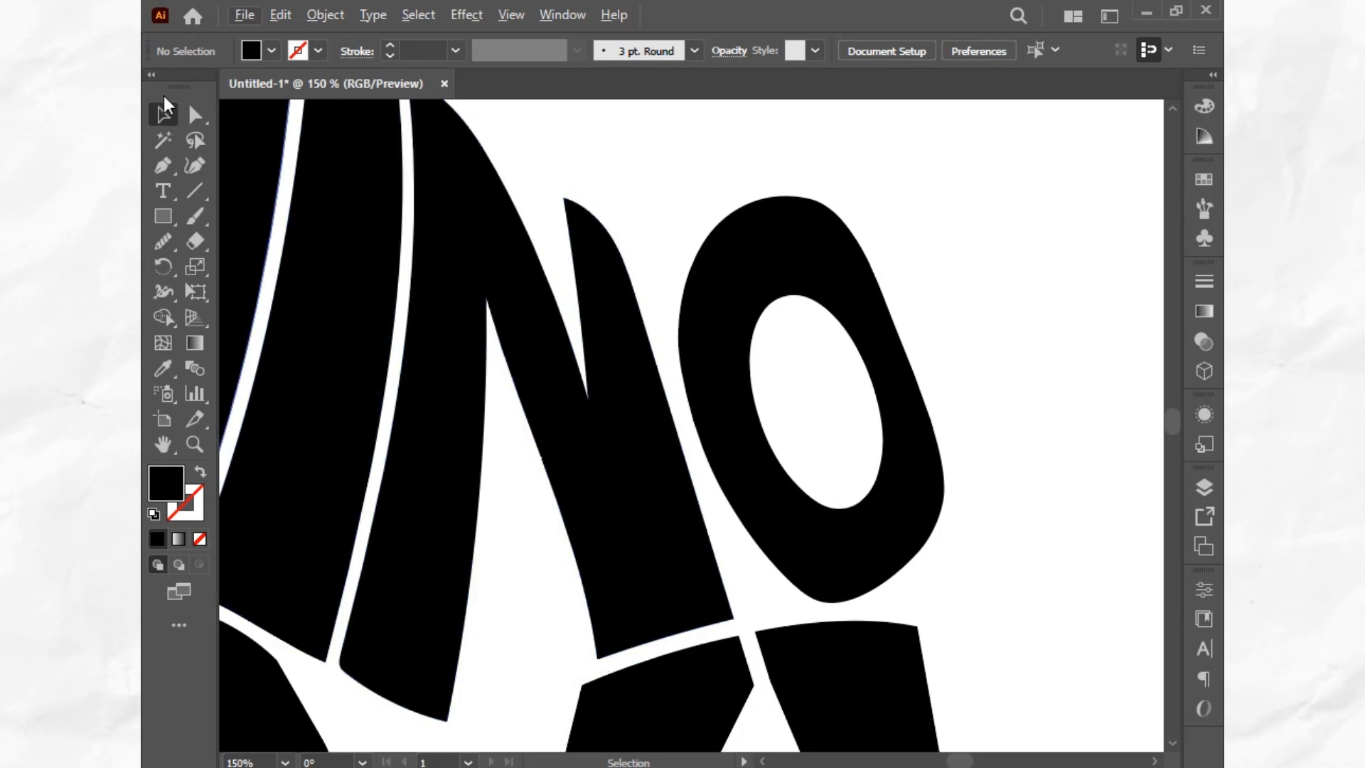
Shift the inner bottom corner of the N's rear stem outward over the leg and check the anchor points at the rounded upper tip
key(a)
mouse_move(594, 670)
mouse_down()
mouse_move(603, 651)
mouse_move(589, 679)
mouse_move(582, 660)
mouse_up()
click(521, 625)
scroll(580, 441, up, 3)
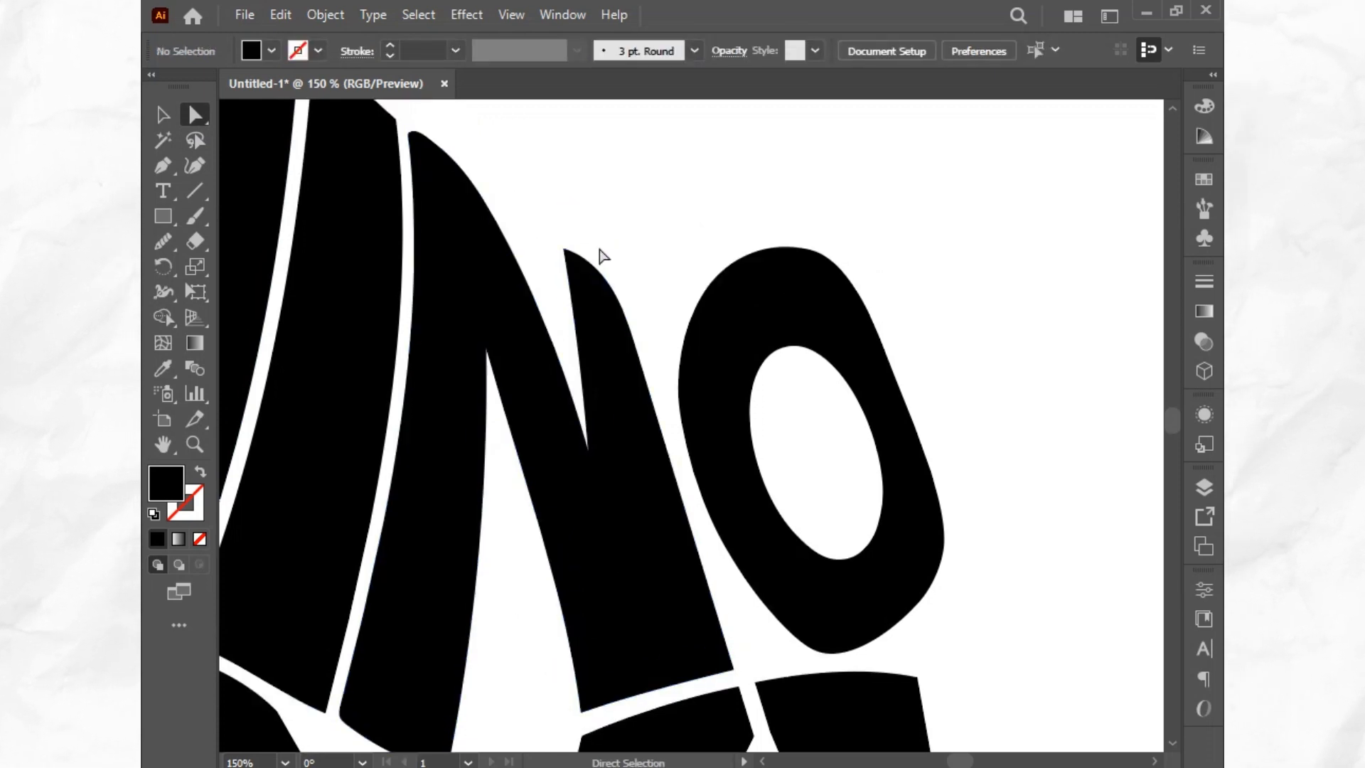
click(603, 382)
click(611, 391)
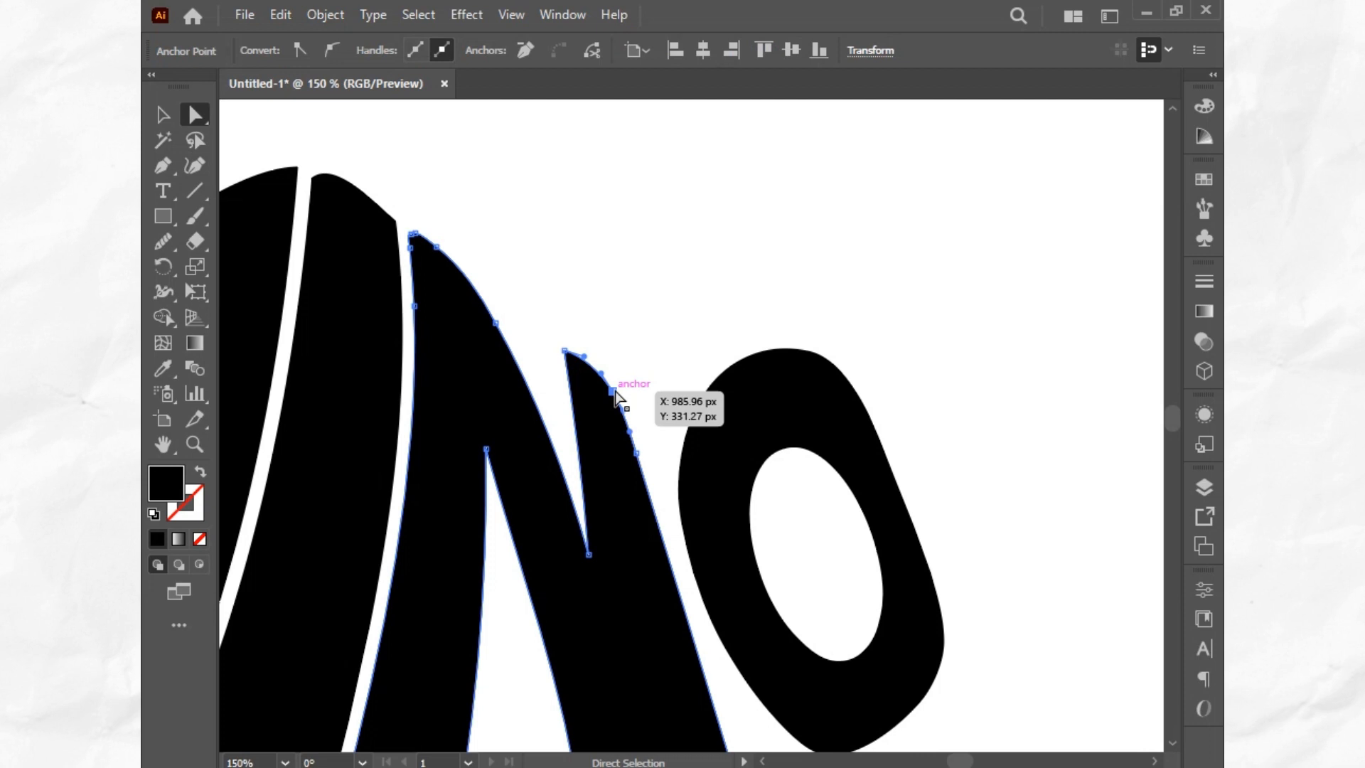
click(603, 305)
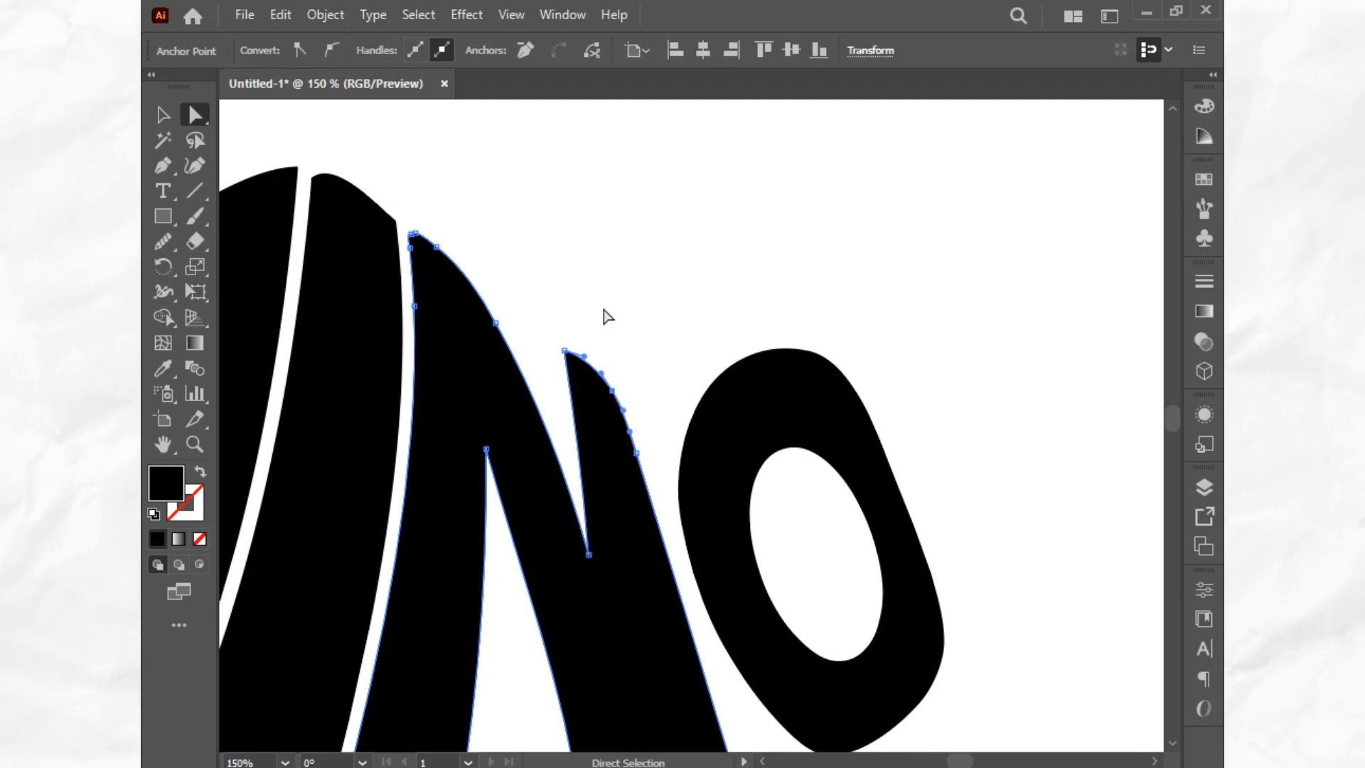
scroll(604, 302, down, 2)
drag(612, 254, 757, 297)
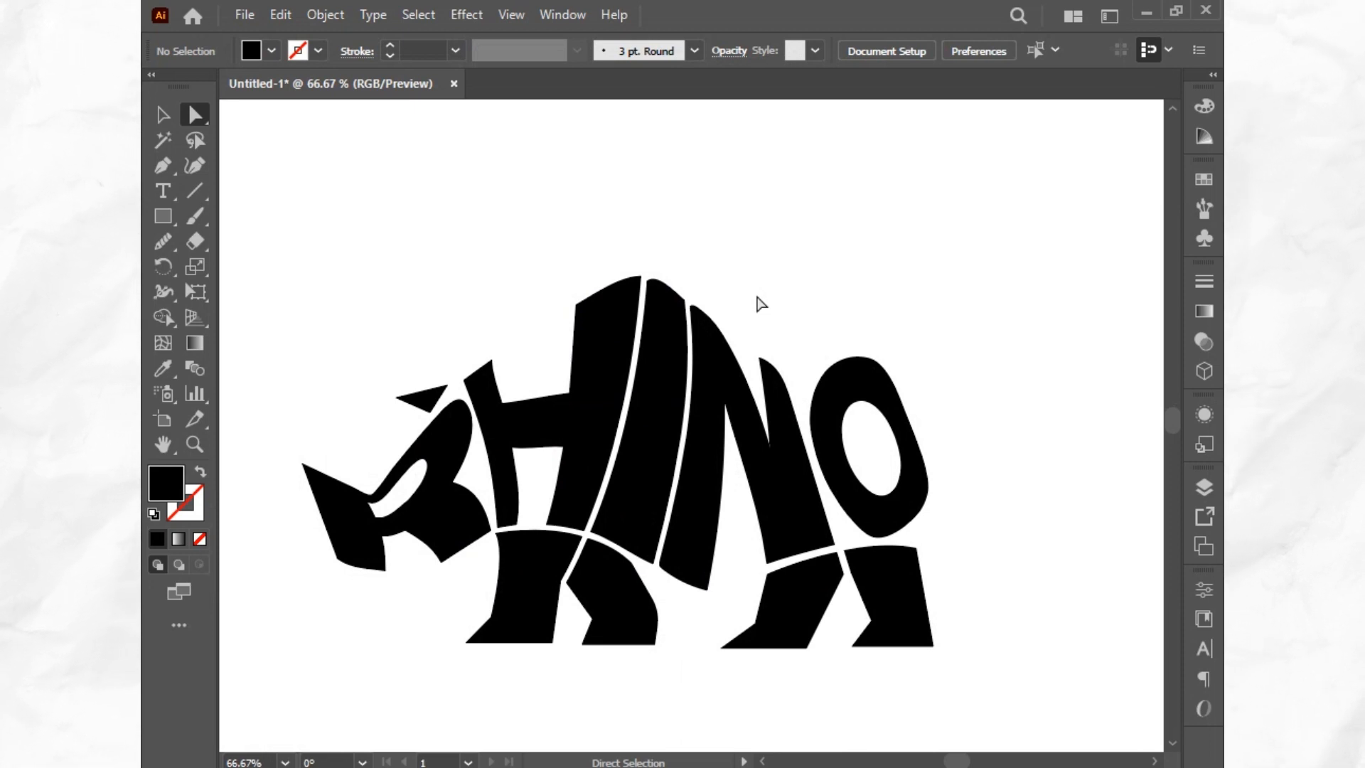
Undo the corner move and the smoothing of the letter N
key(ctrl+z)
key(ctrl+z)
key(ctrl+z)
key(ctrl+z)
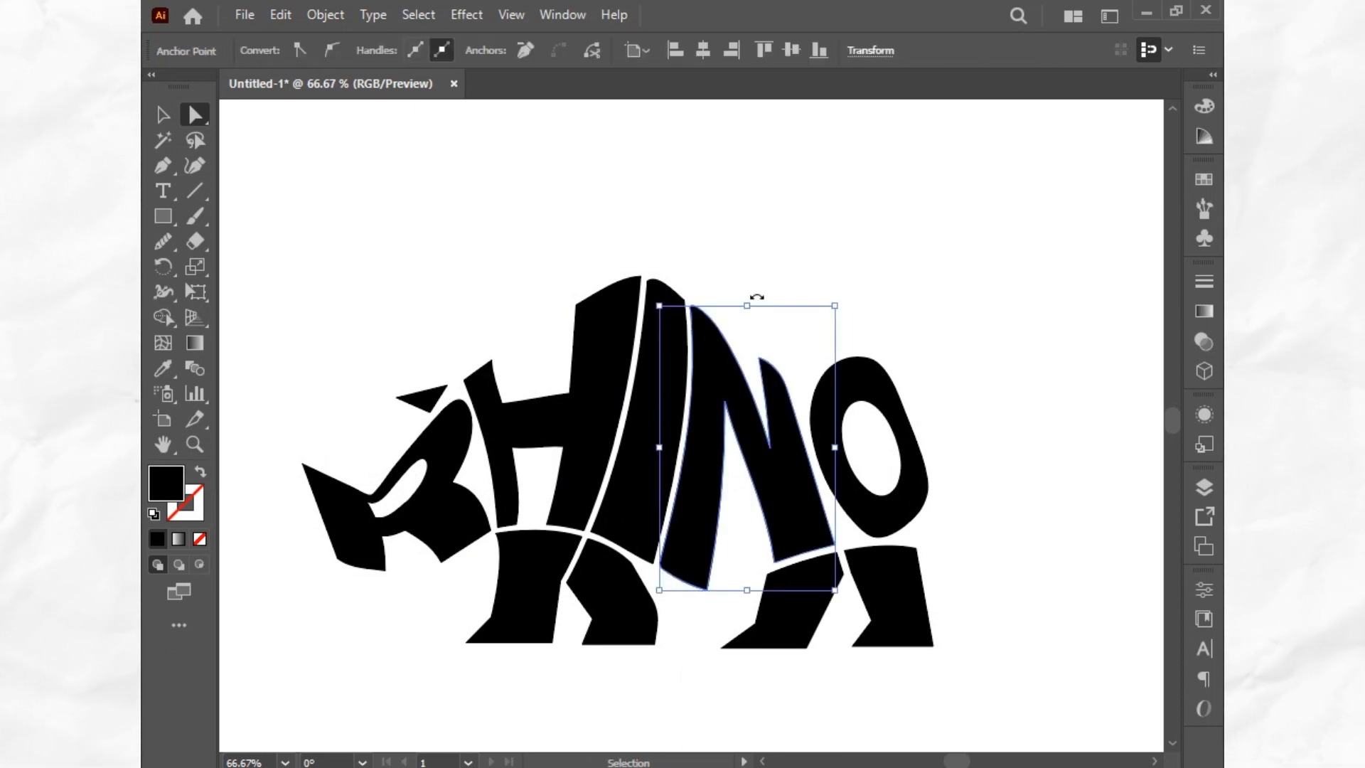
key(ctrl+z)
click(759, 288)
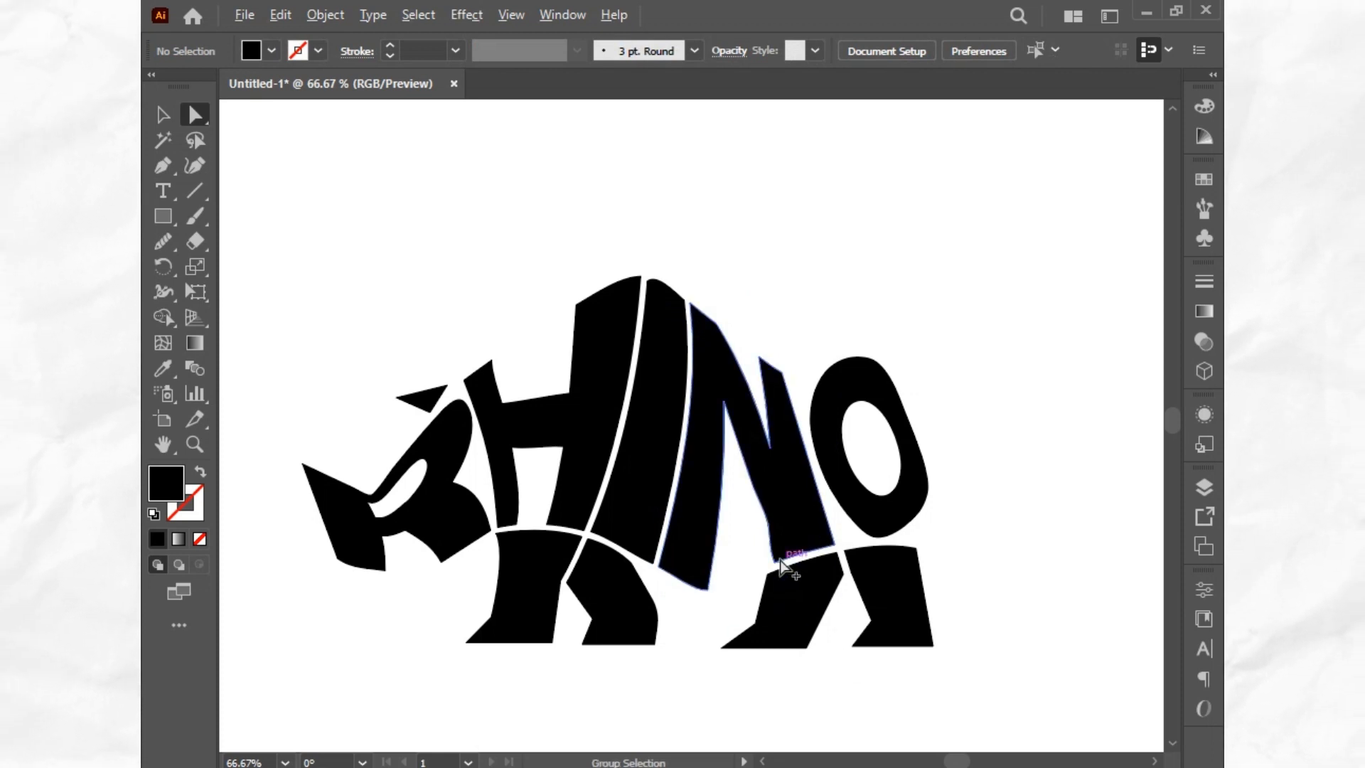
Smooth the kinked inner edge of the N's rear stem with repeated Smooth tool strokes
scroll(787, 558, up, 2)
click(752, 478)
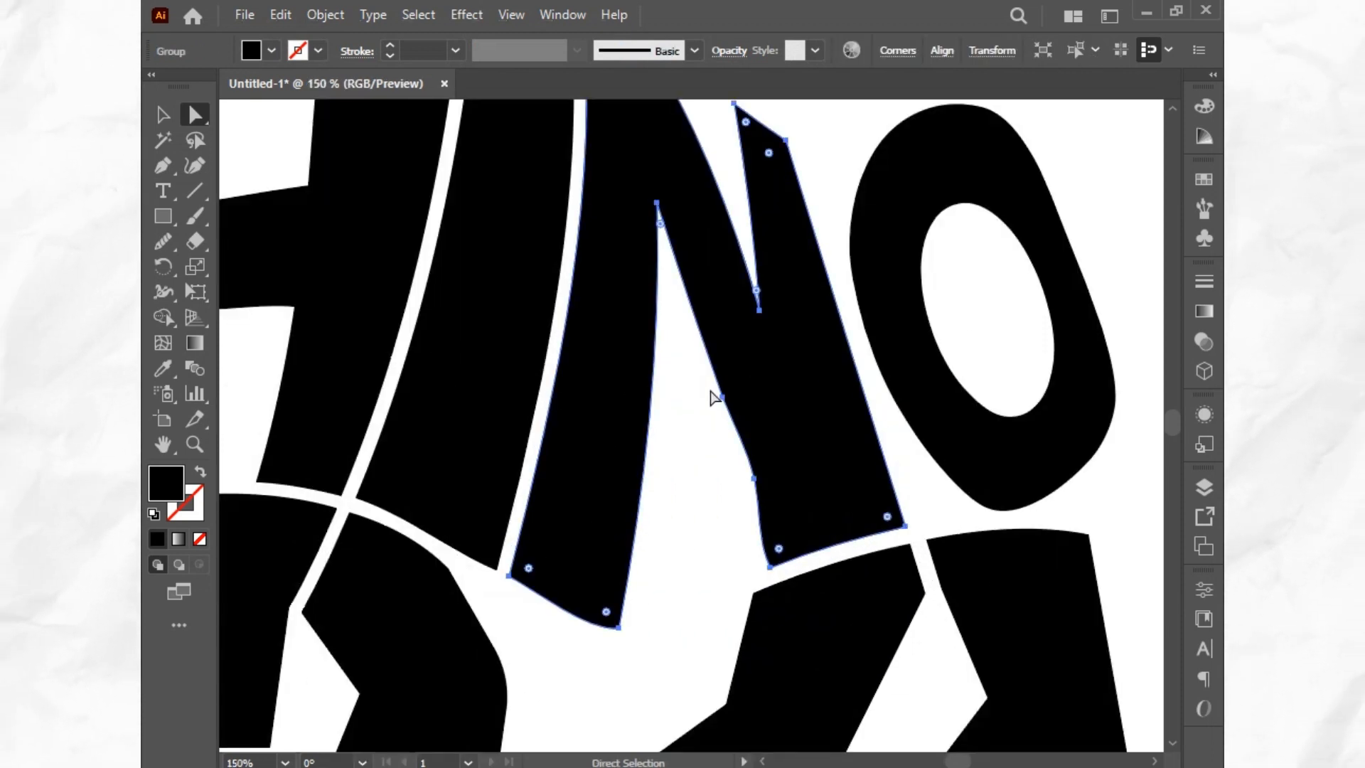
drag(781, 527, 783, 530)
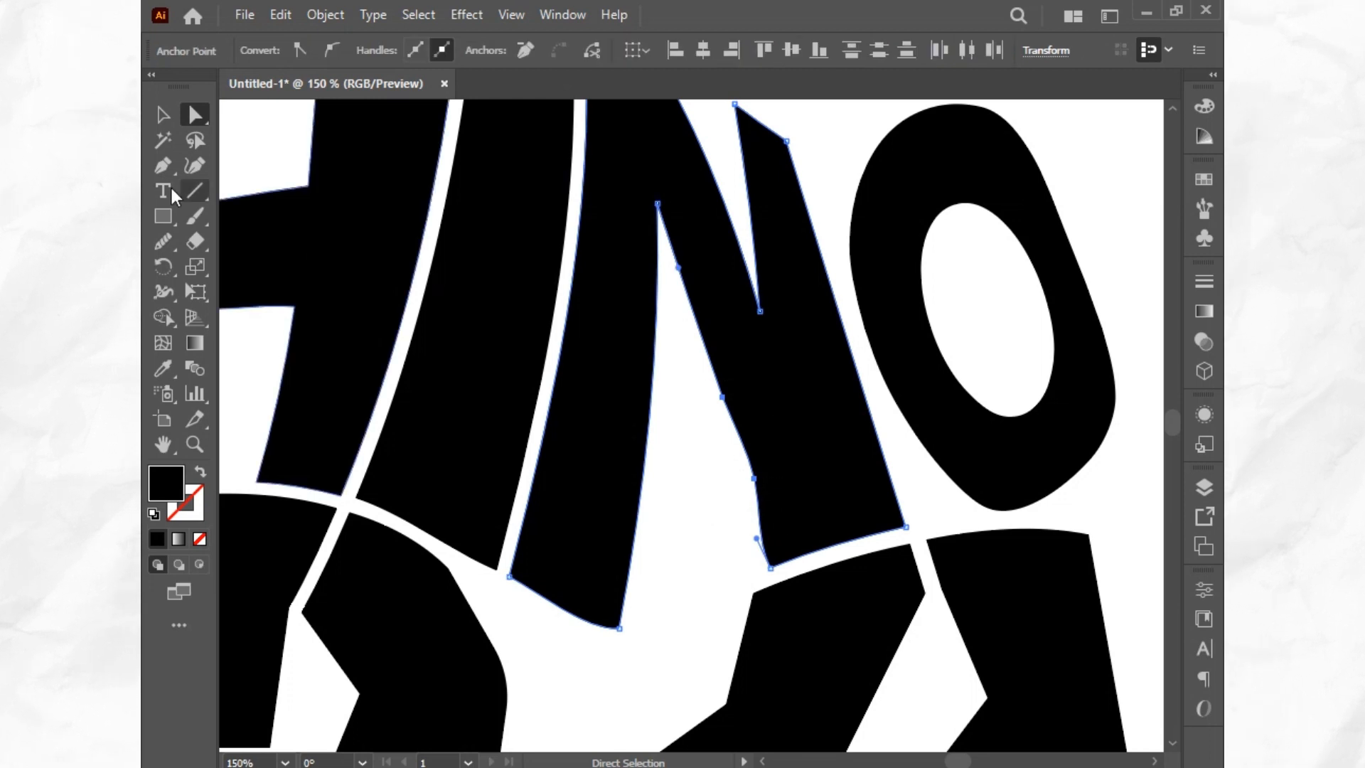
click(160, 237)
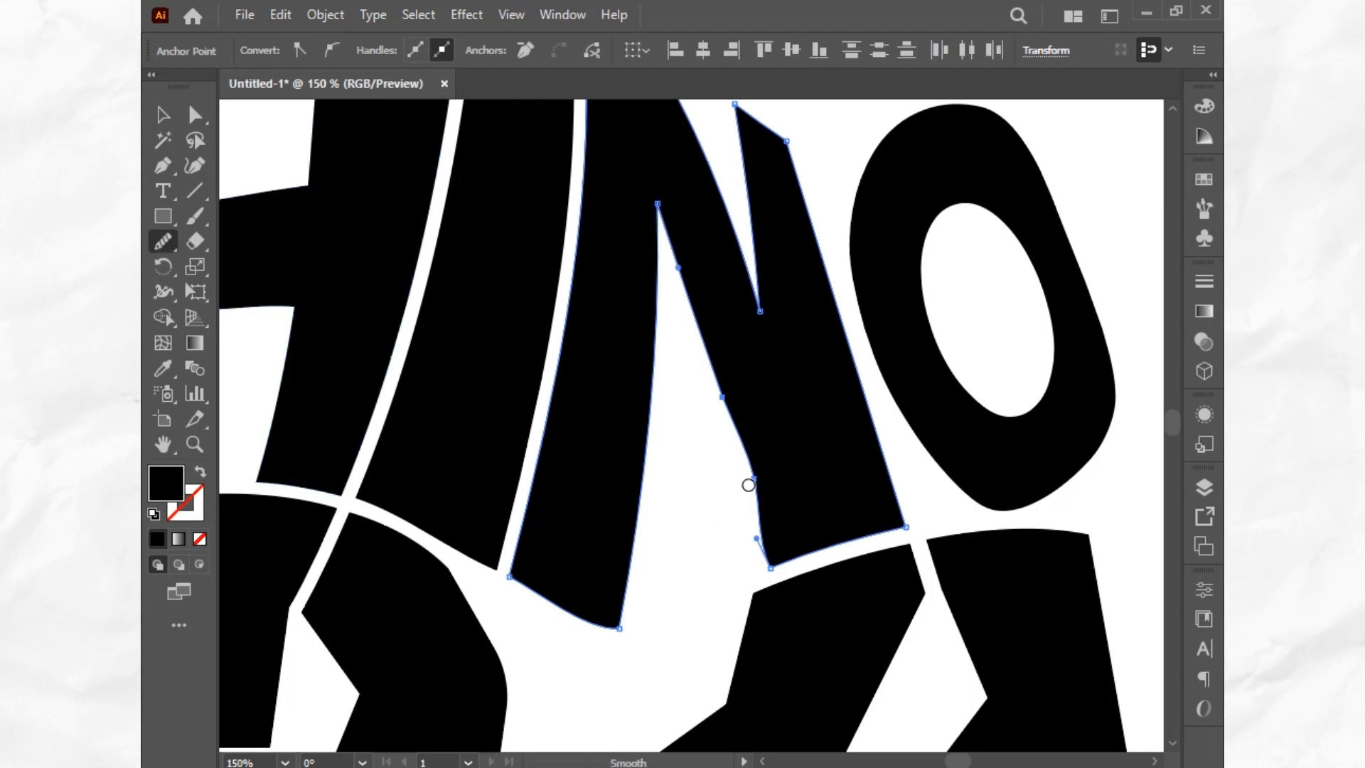
drag(753, 480, 762, 543)
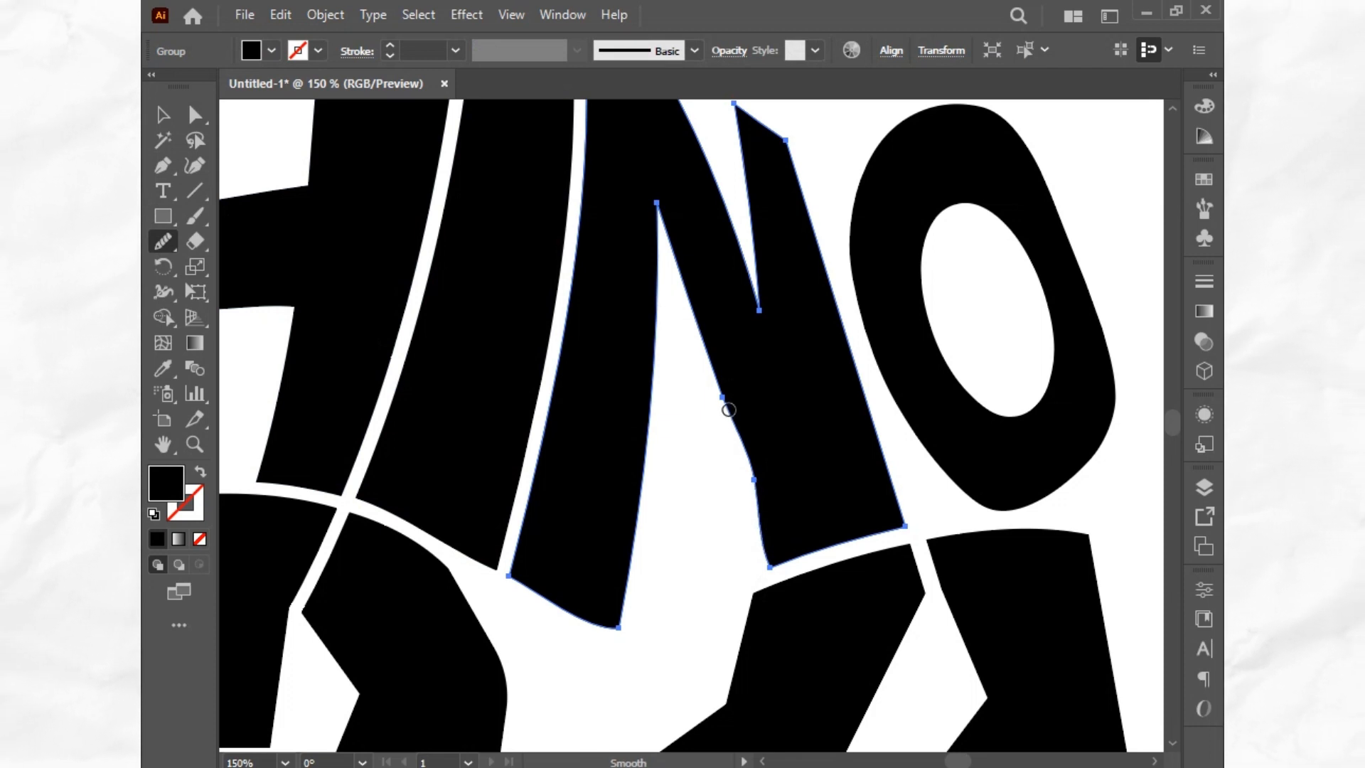
mouse_move(723, 394)
mouse_down()
mouse_move(771, 510)
mouse_move(729, 396)
mouse_up()
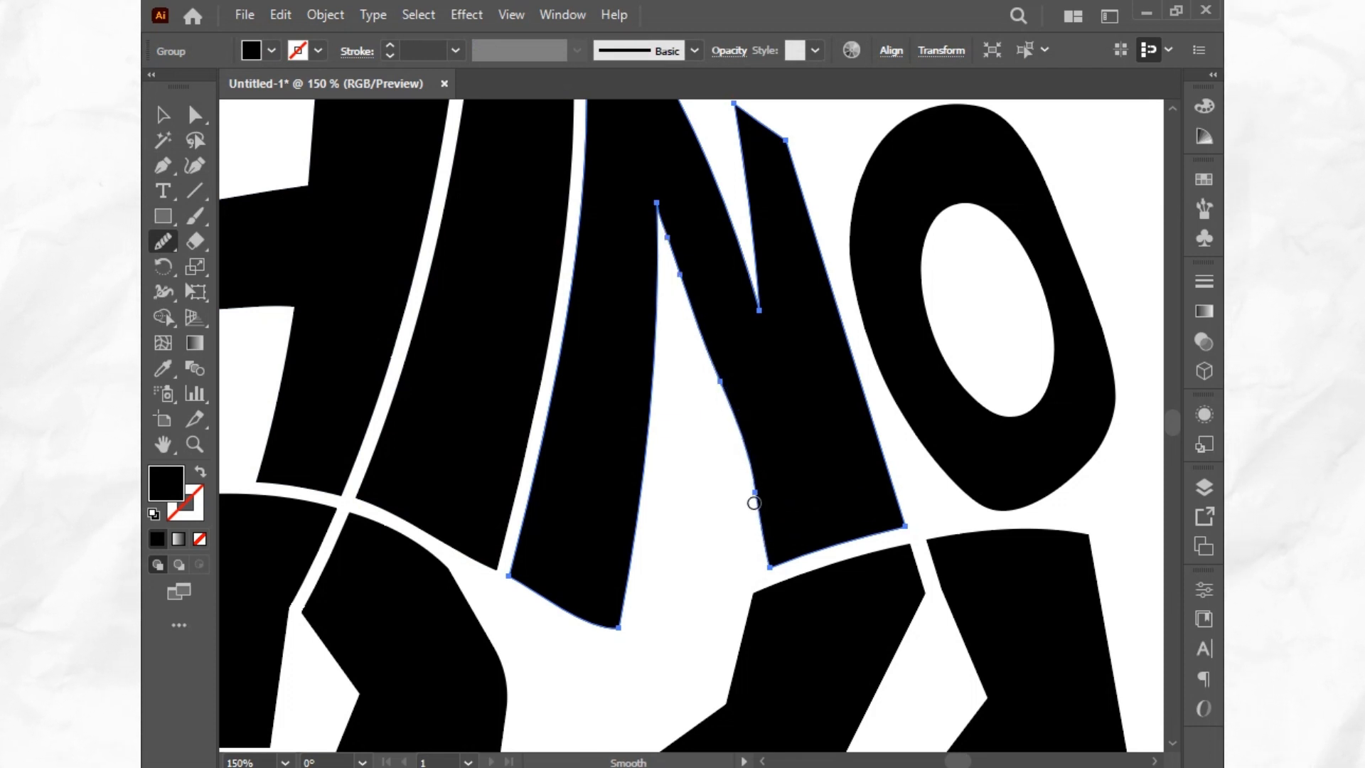
drag(754, 500, 711, 356)
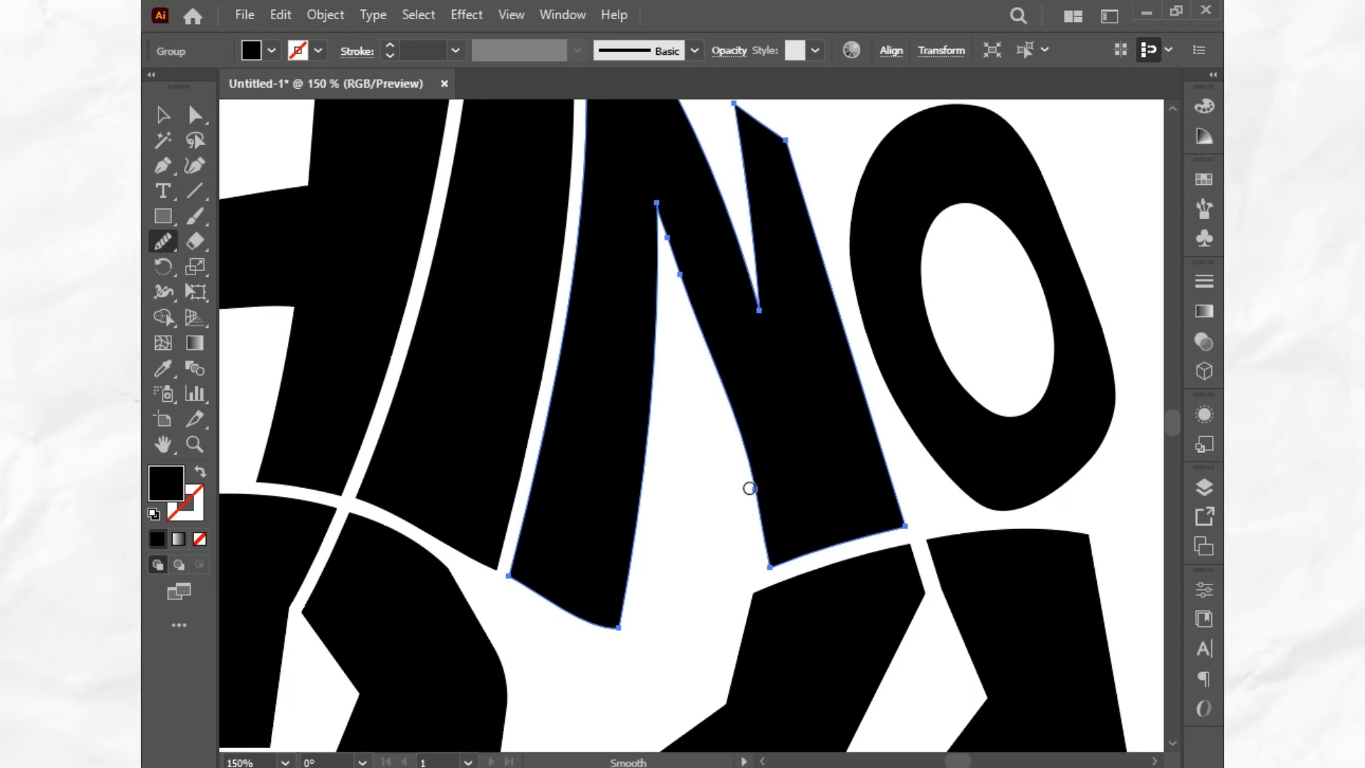
drag(748, 487, 608, 509)
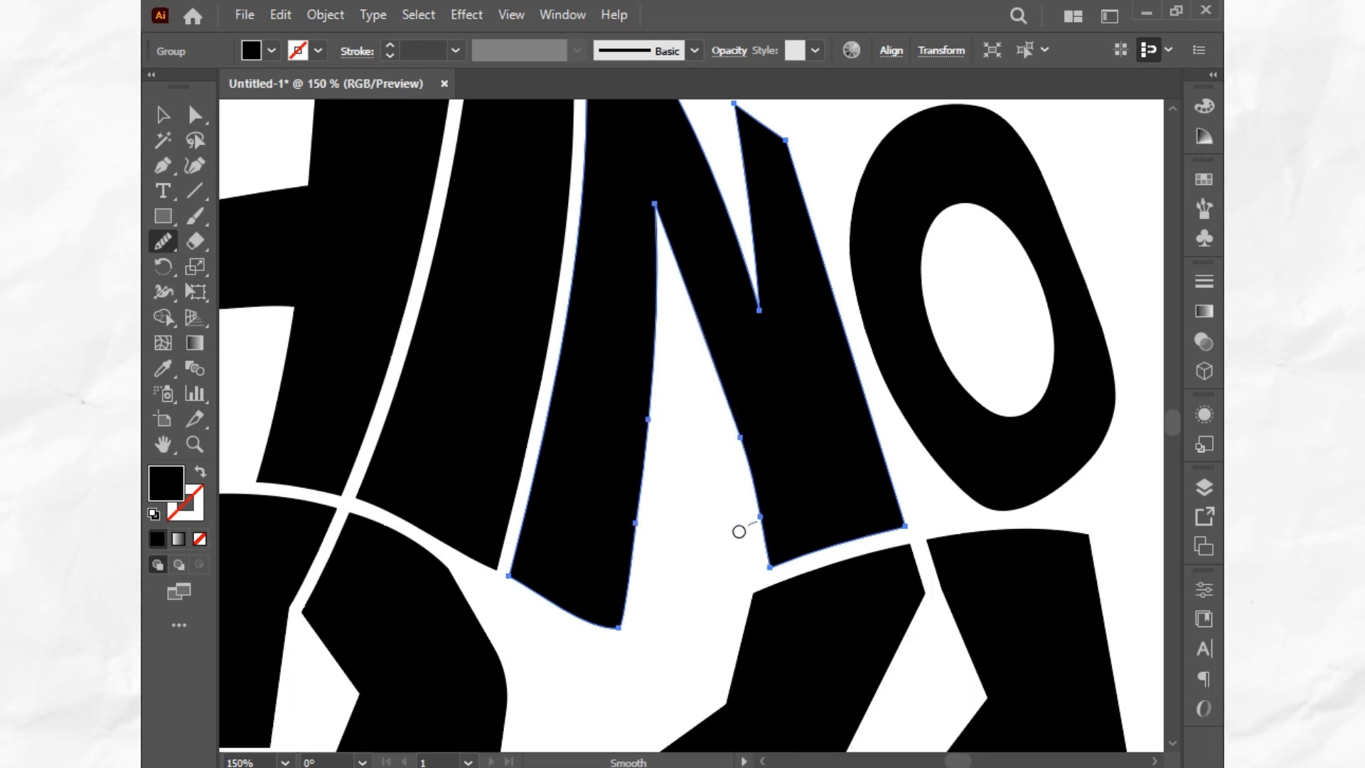
drag(760, 516, 915, 391)
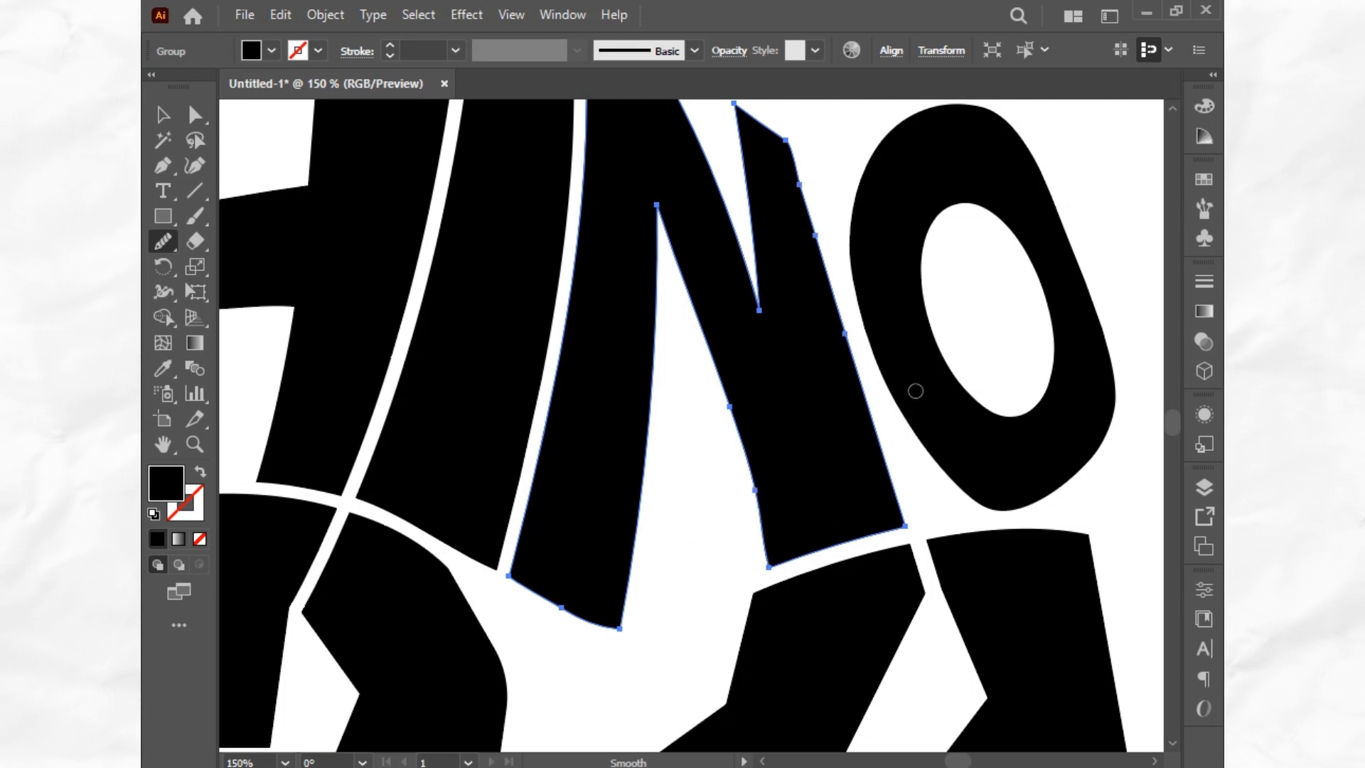
Even out the remaining kink near the foot of the N's rear stem by adjusting the lower points of its inner edge
click(194, 116)
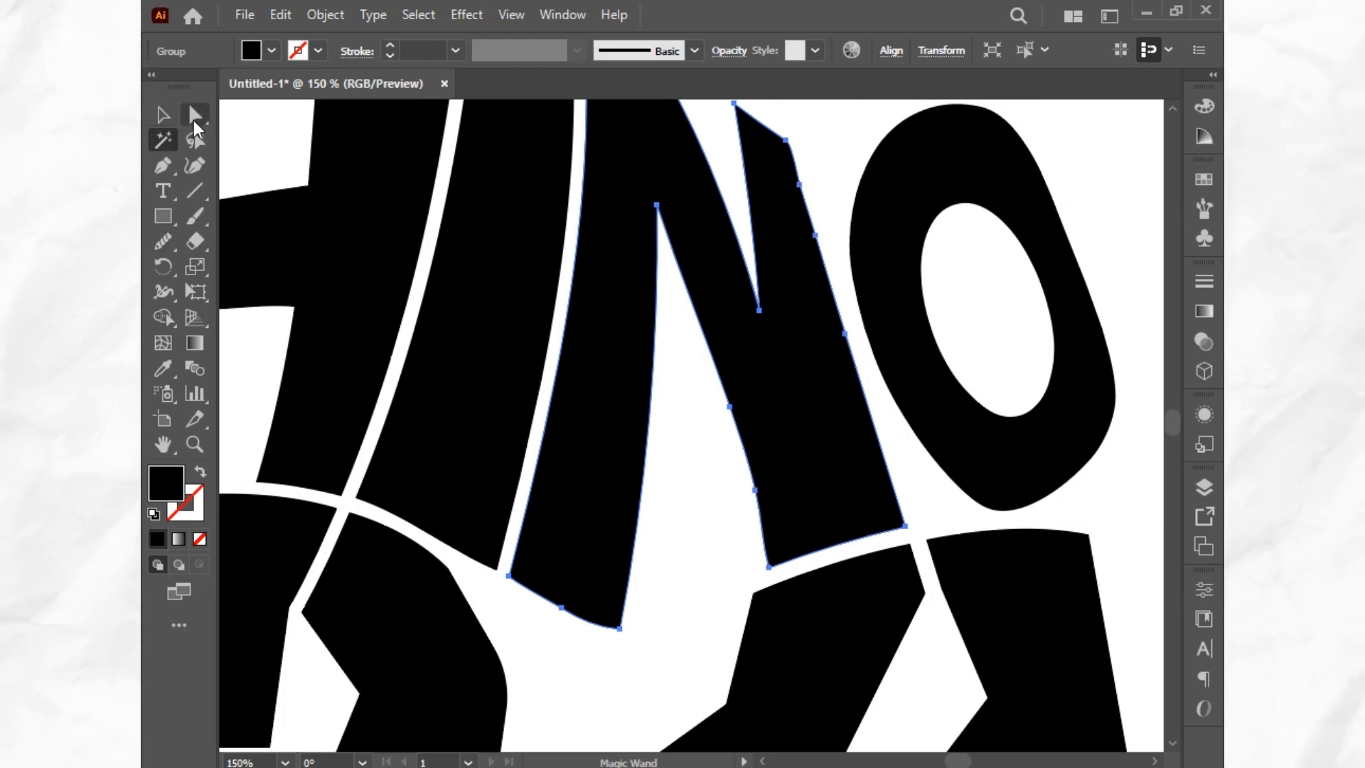
drag(758, 513, 753, 572)
click(693, 488)
key(ctrl+minus)
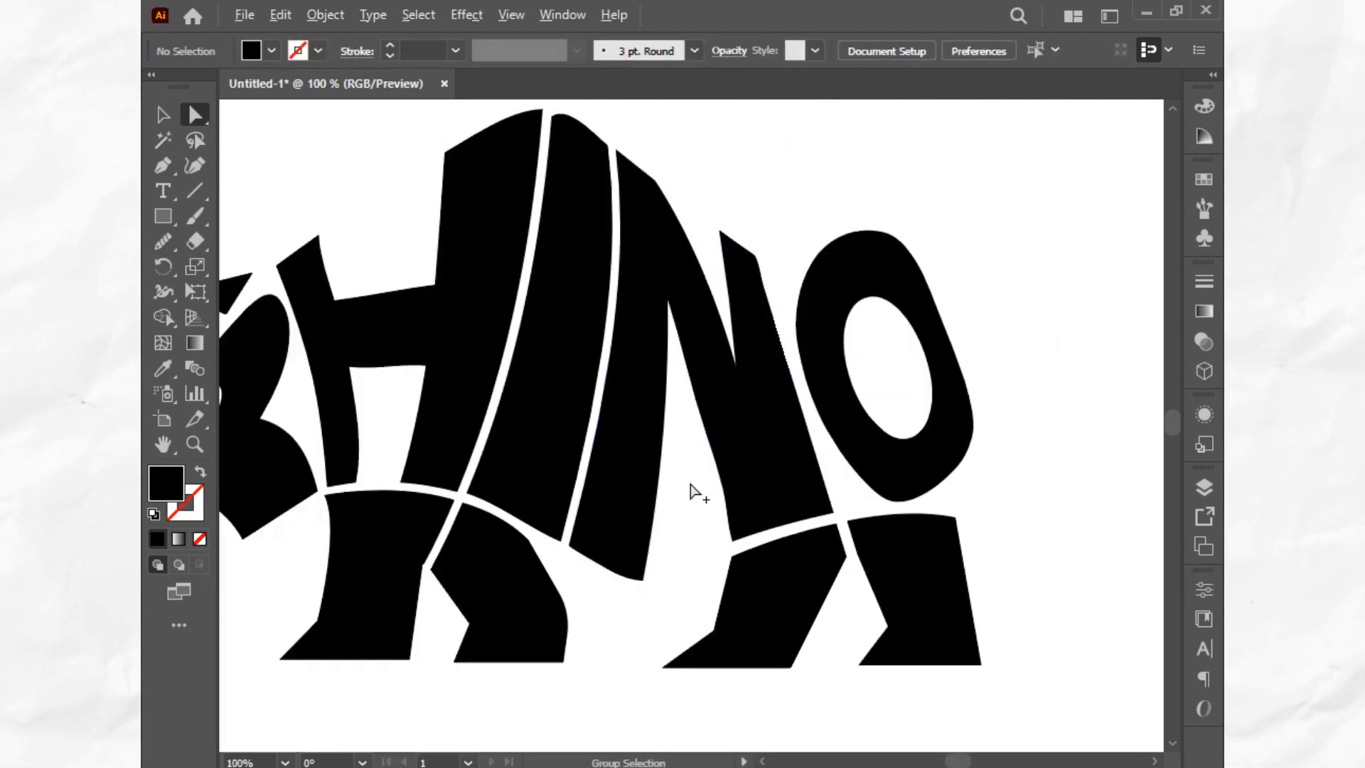
key(ctrl+minus)
Shift the anchor in the notch between the rhino's horn and forehead upward and toward the horn to thicken the R's narrow bridge
drag(673, 544, 673, 620)
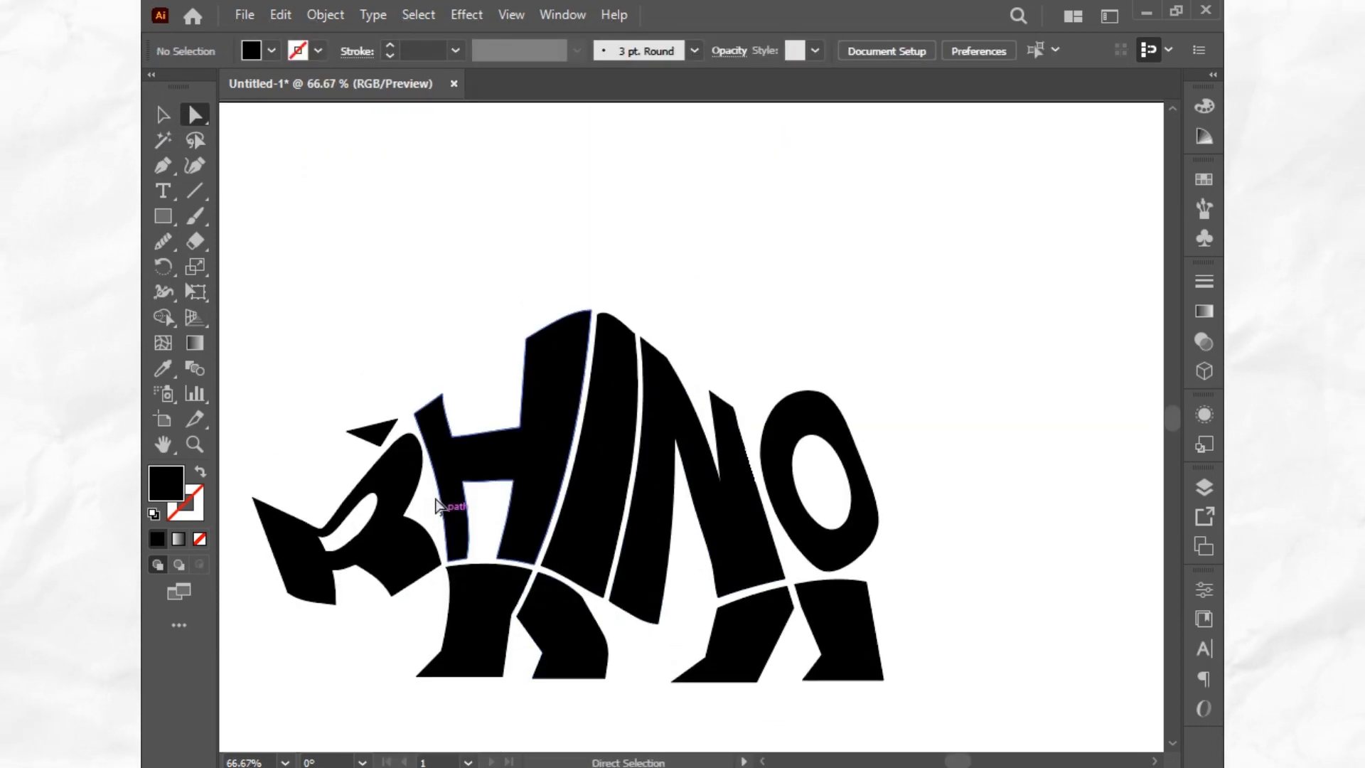
drag(389, 512, 686, 509)
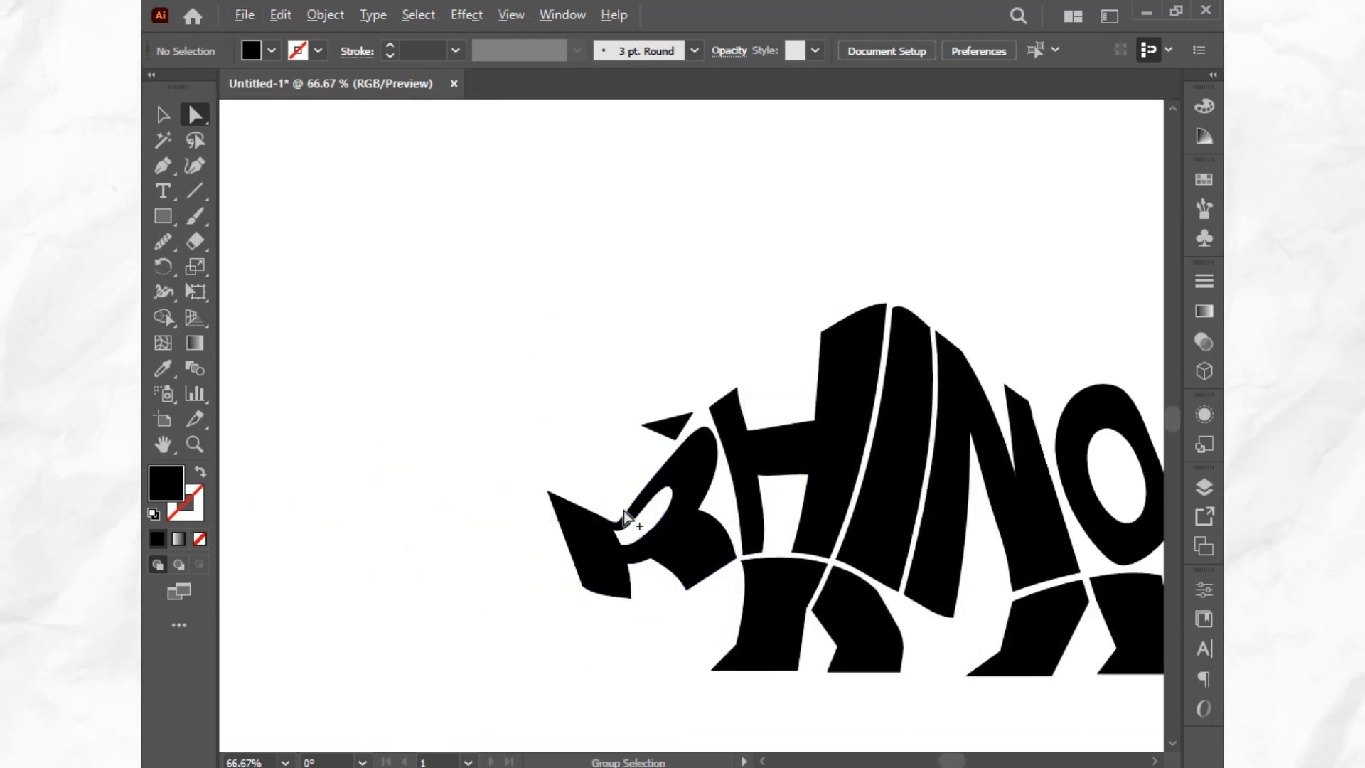
scroll(623, 516, up, 1)
scroll(623, 524, up, 2)
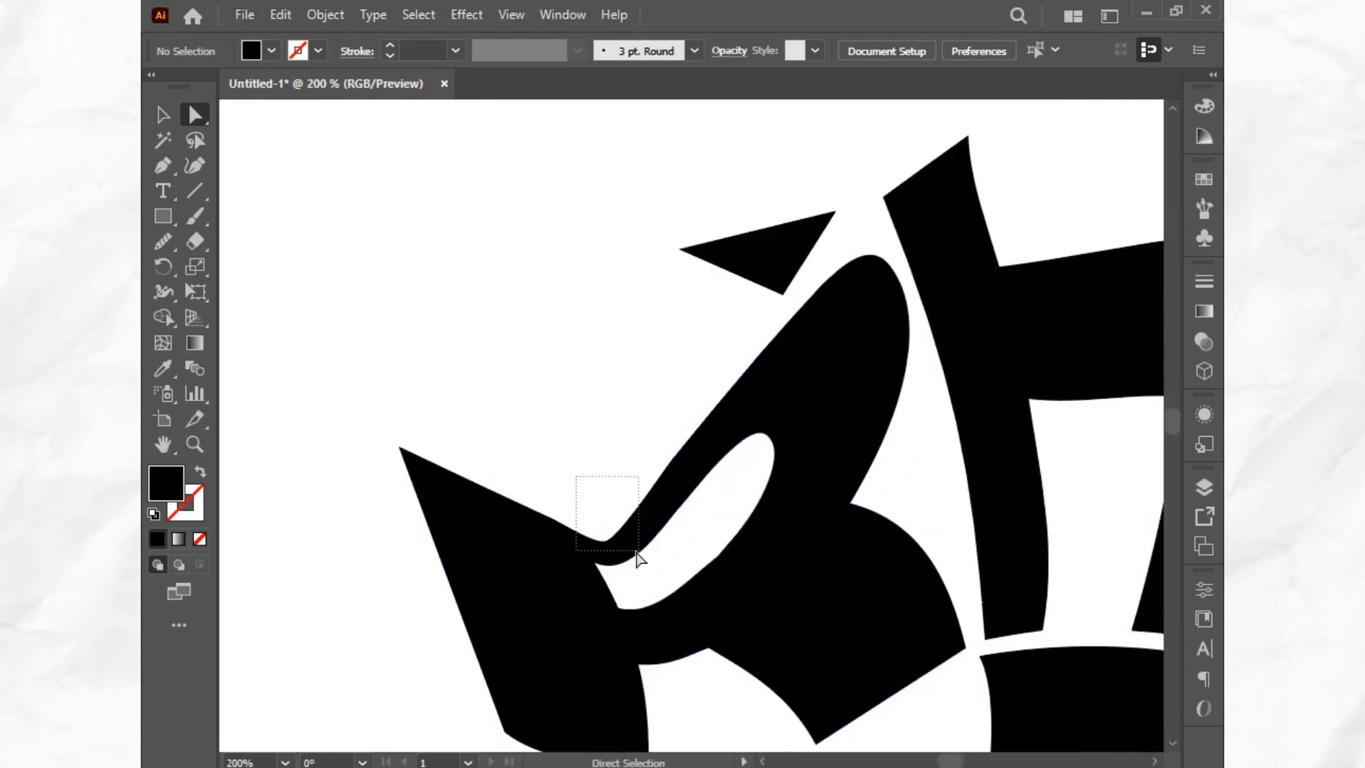
drag(638, 551, 580, 548)
key(ctrl)
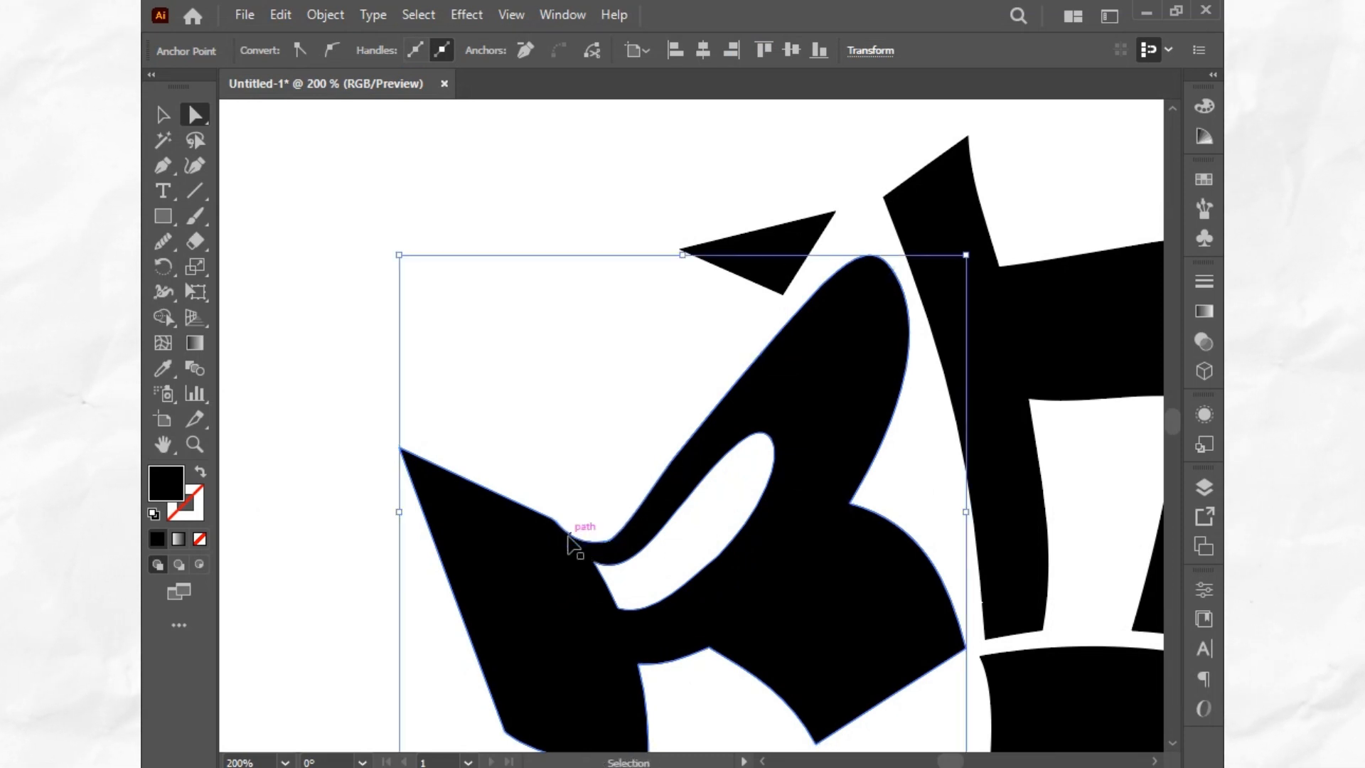
ctrl+click(587, 452)
drag(629, 557, 625, 557)
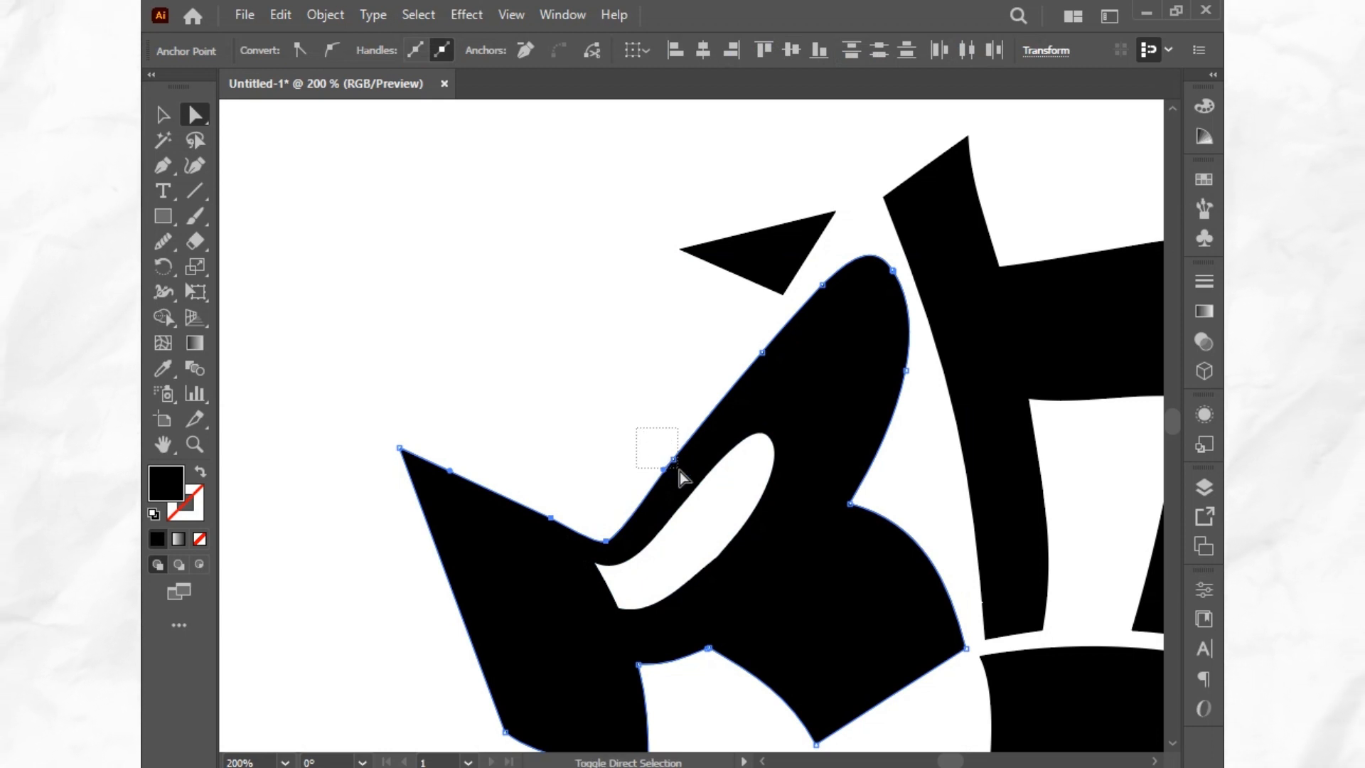
Move the two anchors along the R's forehead edge outward to thicken the head above the eye opening
mouse_move(668, 461)
mouse_down()
mouse_move(645, 435)
mouse_move(646, 448)
mouse_up()
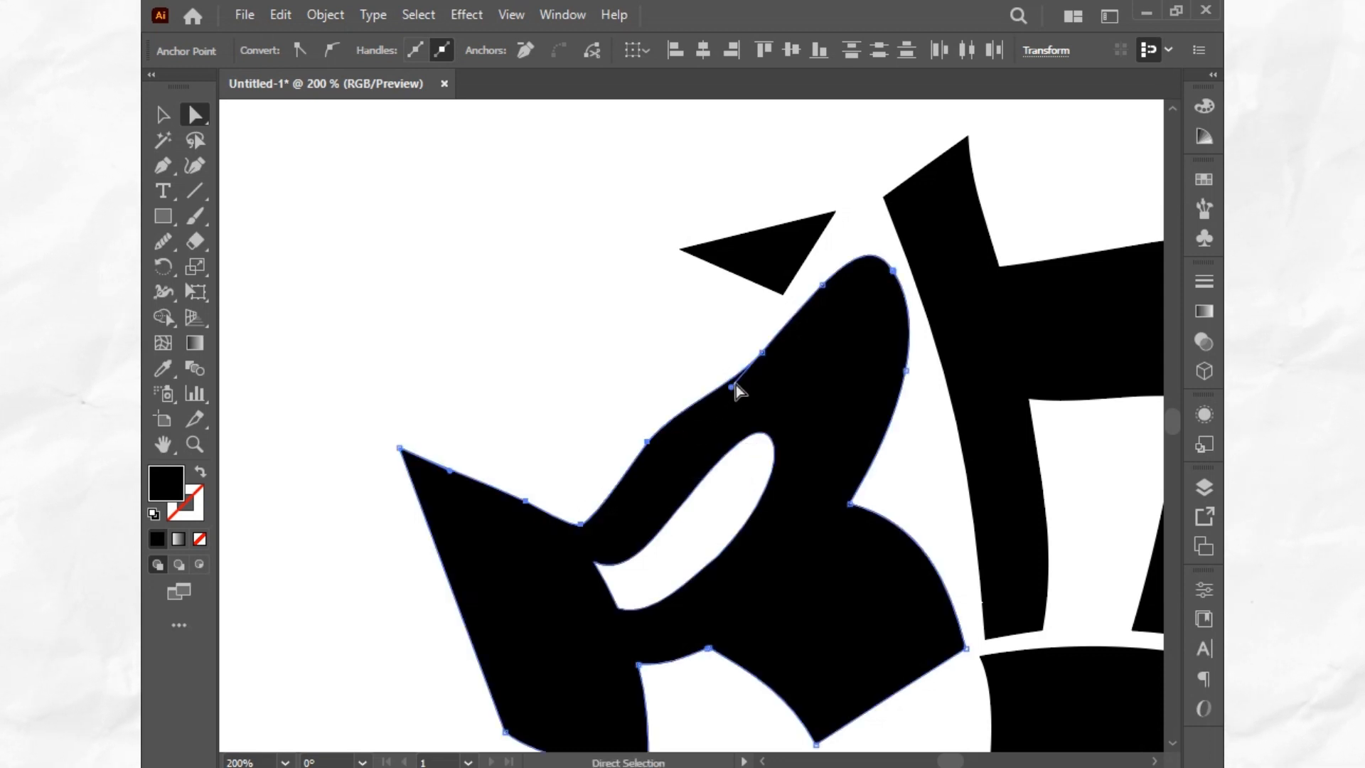
drag(771, 355, 754, 340)
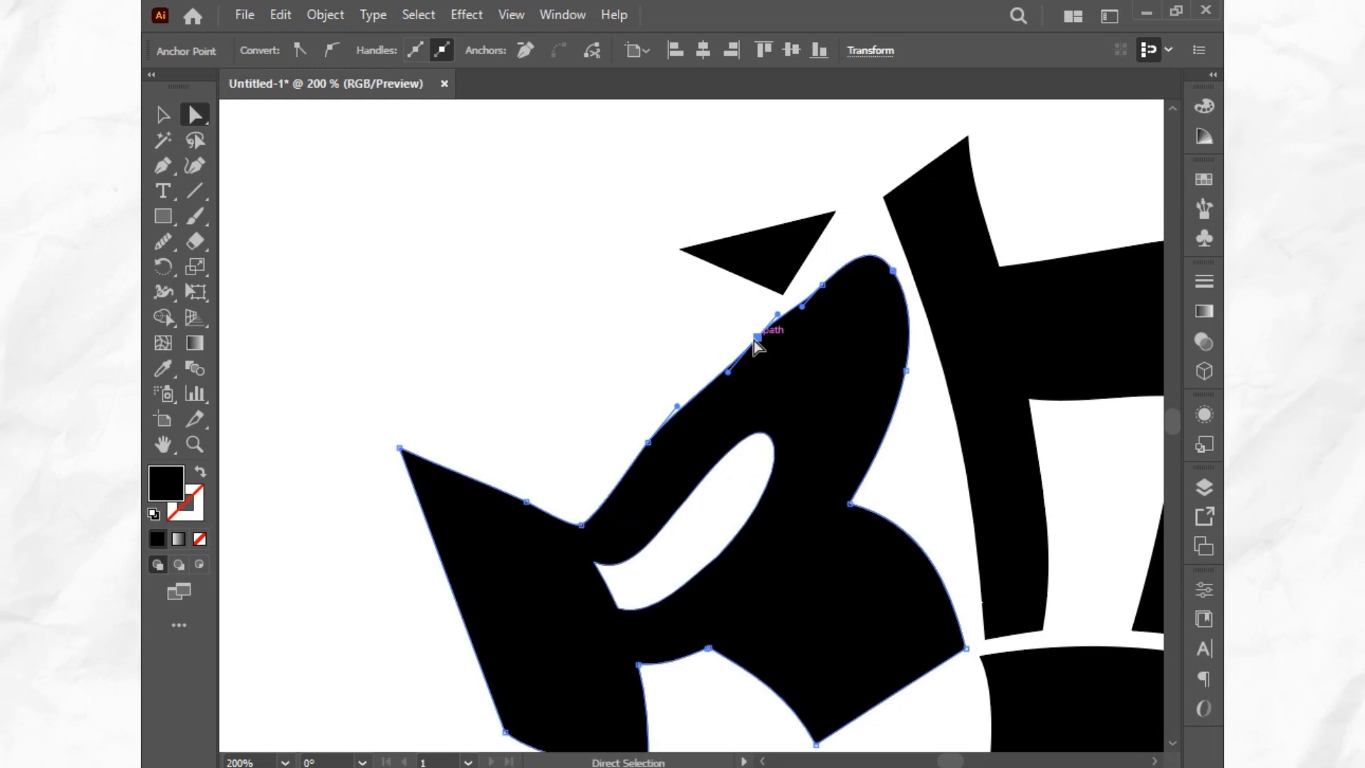
click(724, 327)
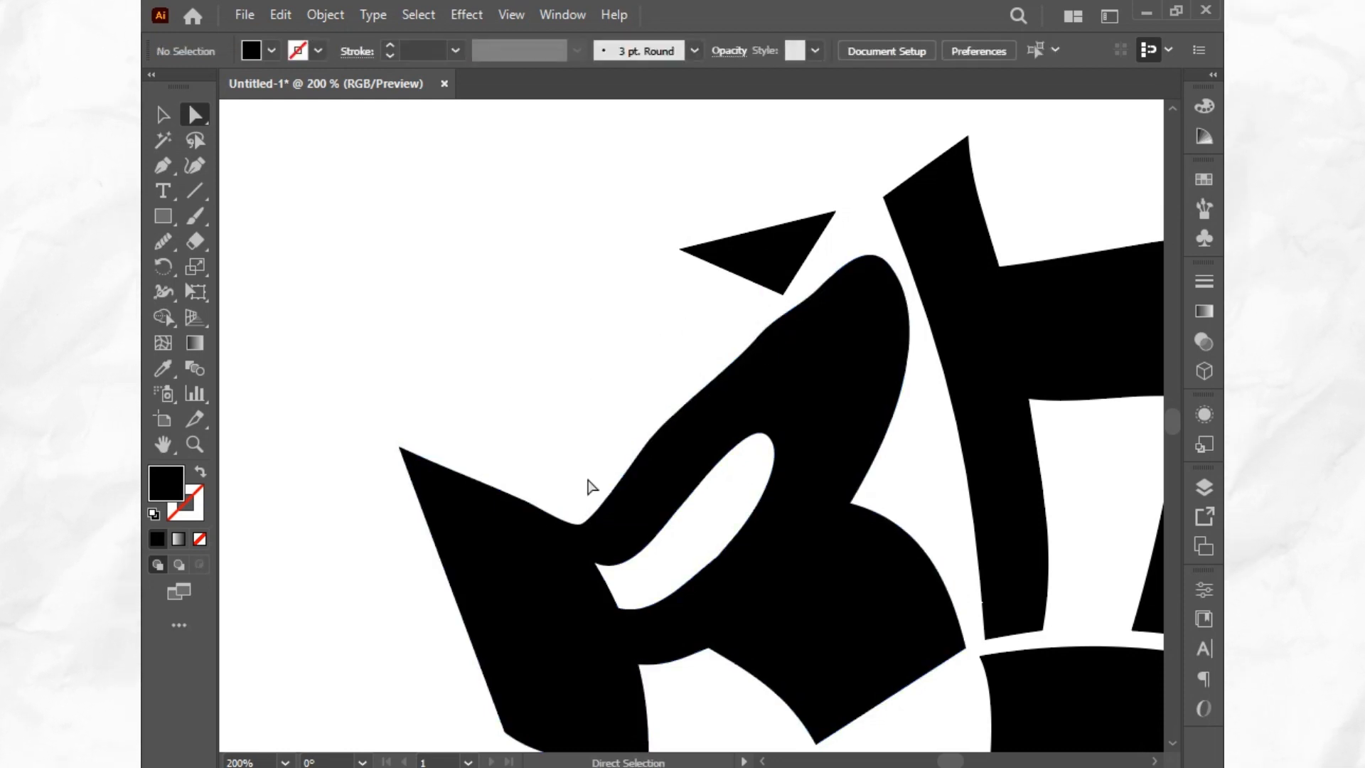
Pull the horn's tip anchor up and away from the head to make a longer, sharper horn
click(405, 457)
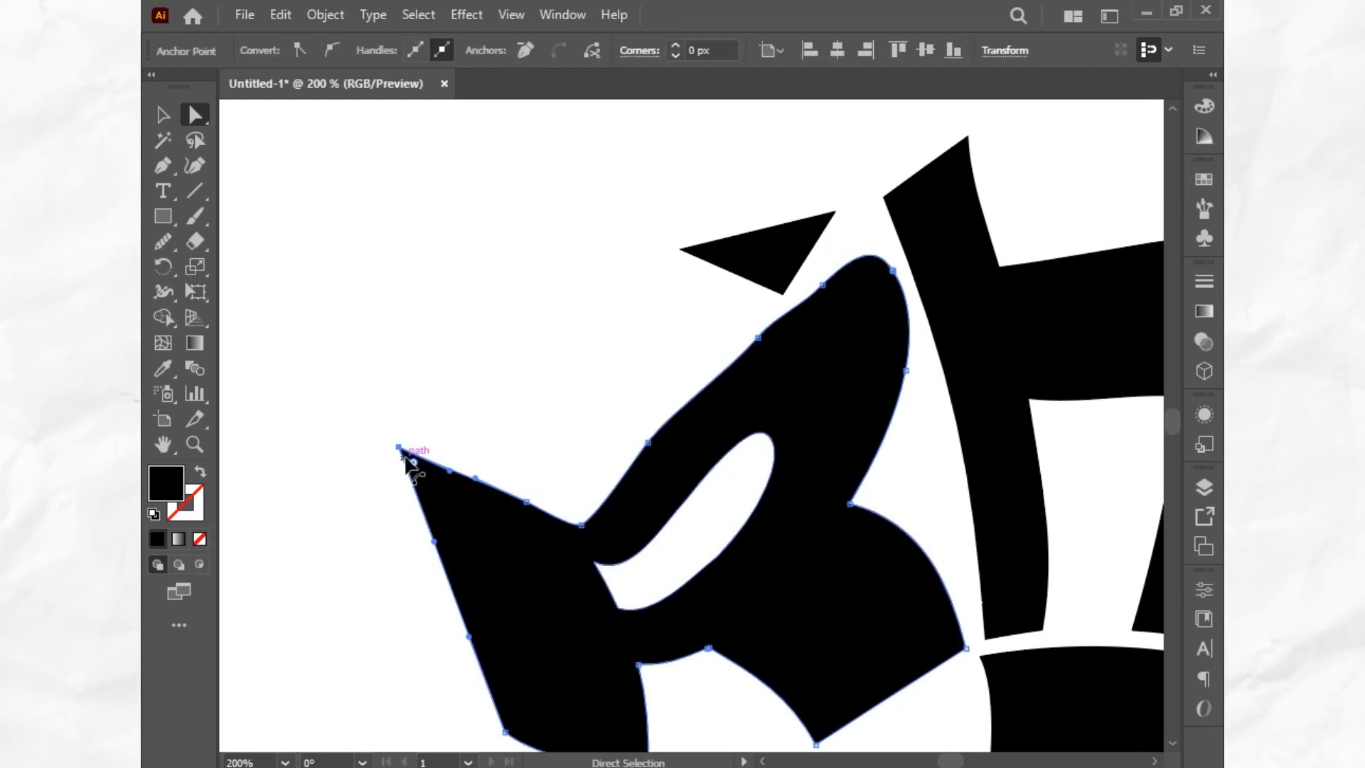
drag(406, 459, 317, 360)
click(451, 308)
scroll(451, 308, down, 3)
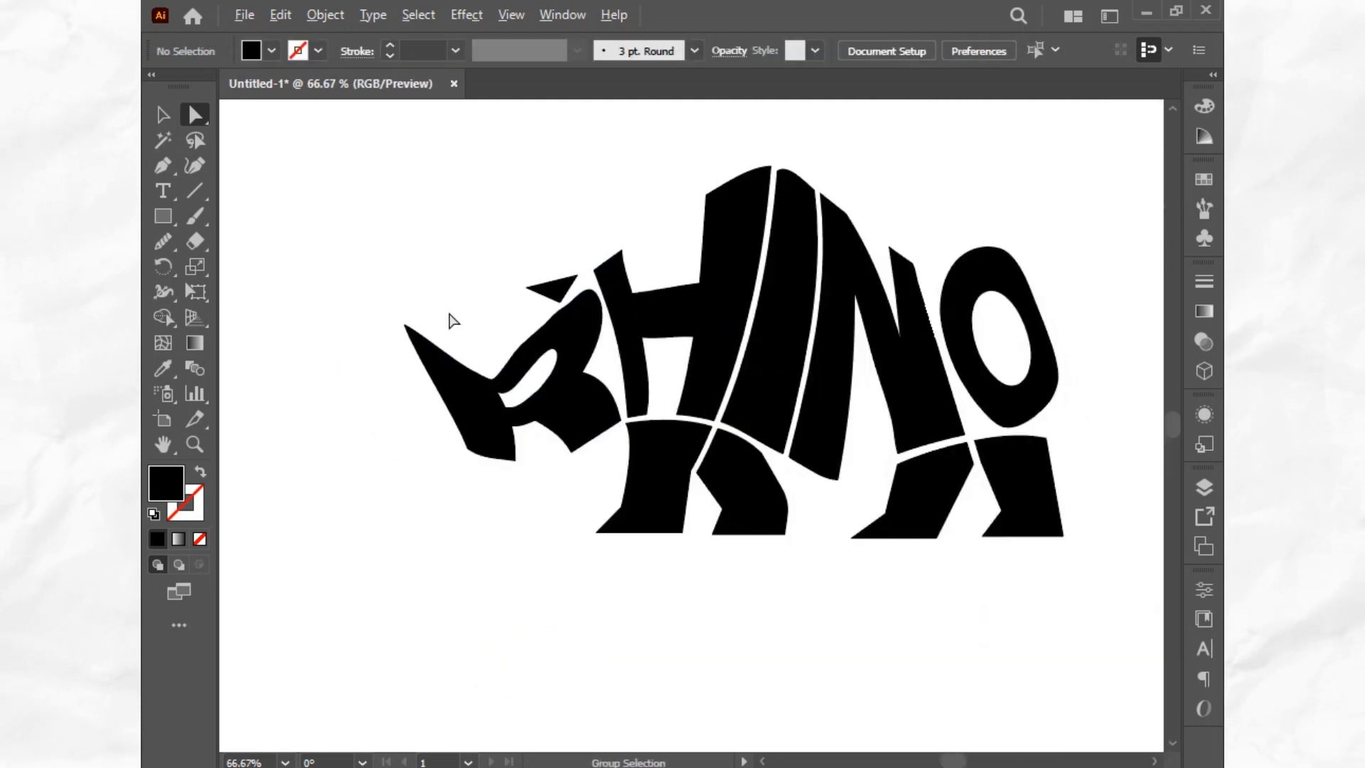
Smooth the bumpy forehead edge of the R between the horn notch and the ear with the Smooth tool
scroll(432, 594, up, 2)
scroll(497, 542, up, 3)
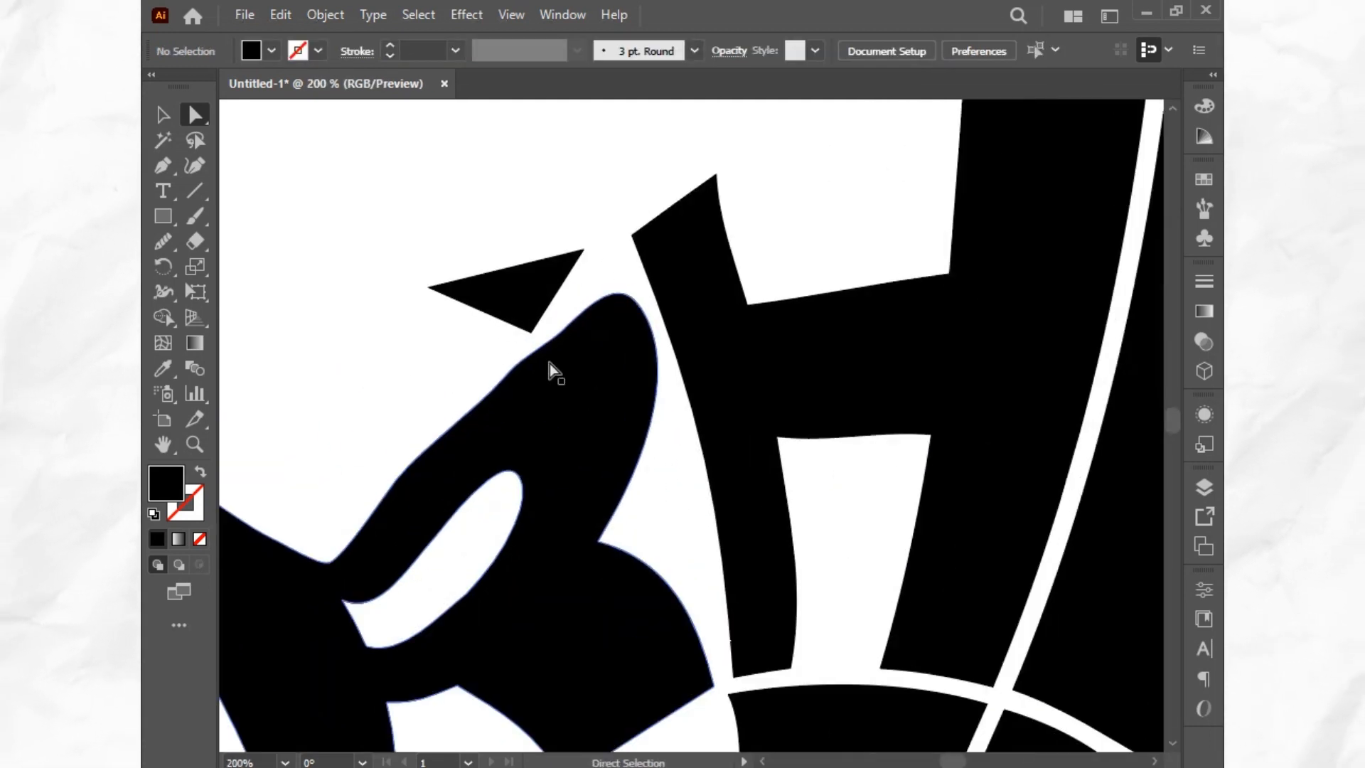
click(550, 367)
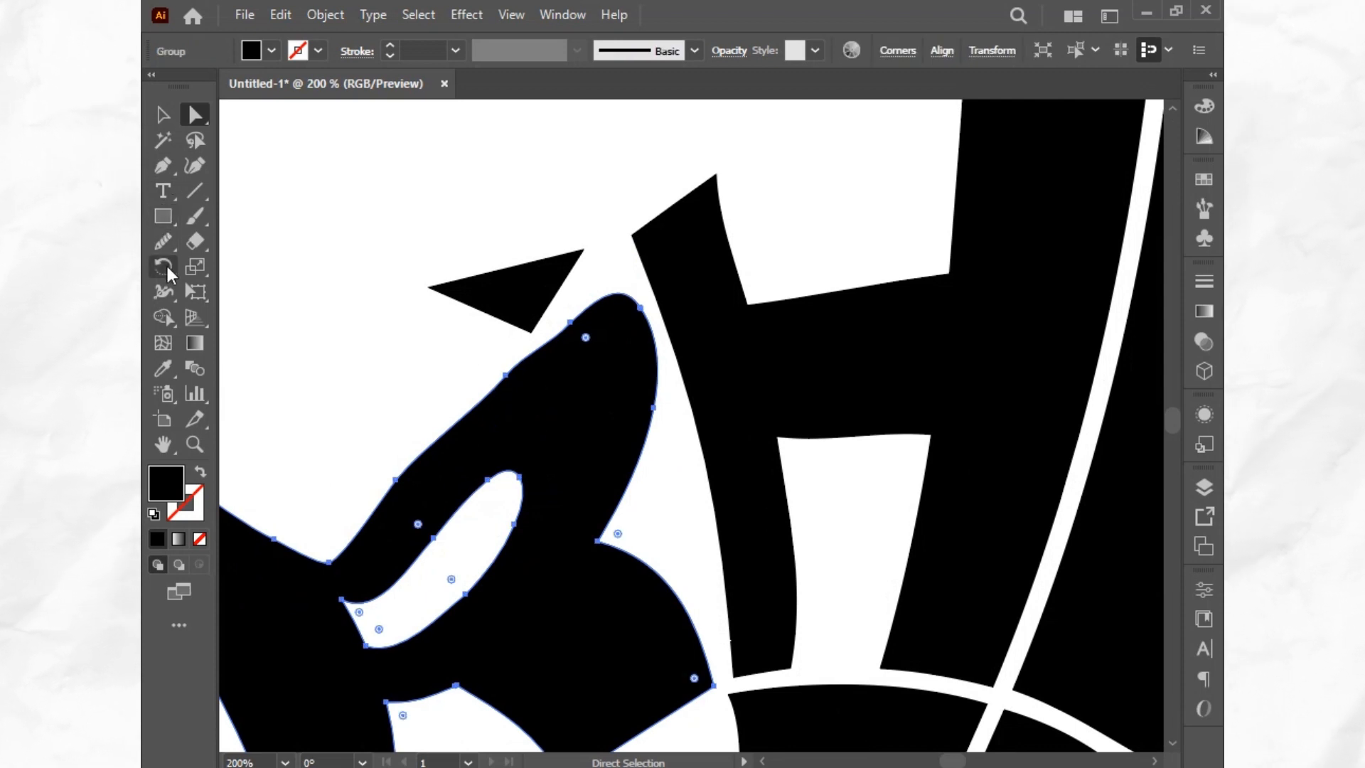
click(161, 244)
mouse_move(429, 363)
mouse_down()
mouse_move(690, 391)
mouse_move(551, 559)
mouse_up()
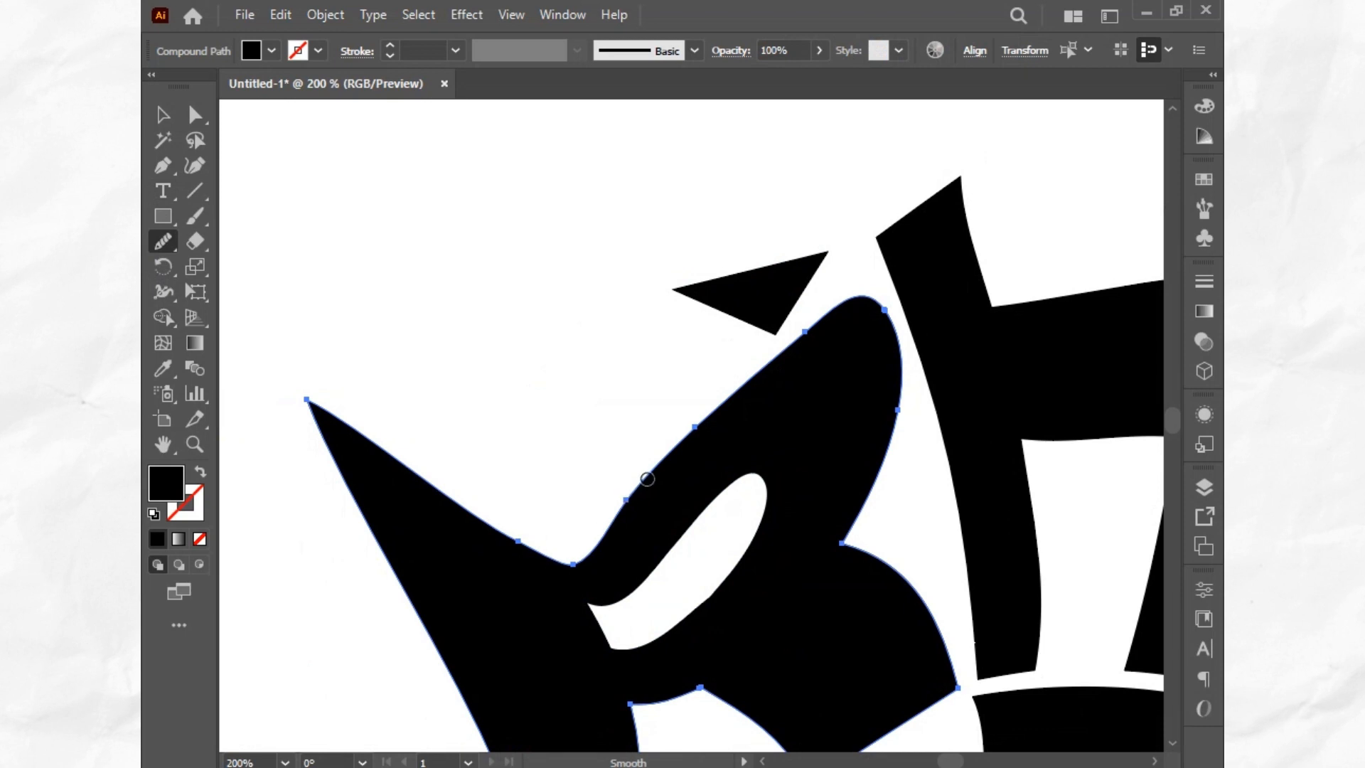
mouse_move(802, 335)
mouse_down()
mouse_move(704, 436)
mouse_move(625, 488)
mouse_move(622, 510)
mouse_up()
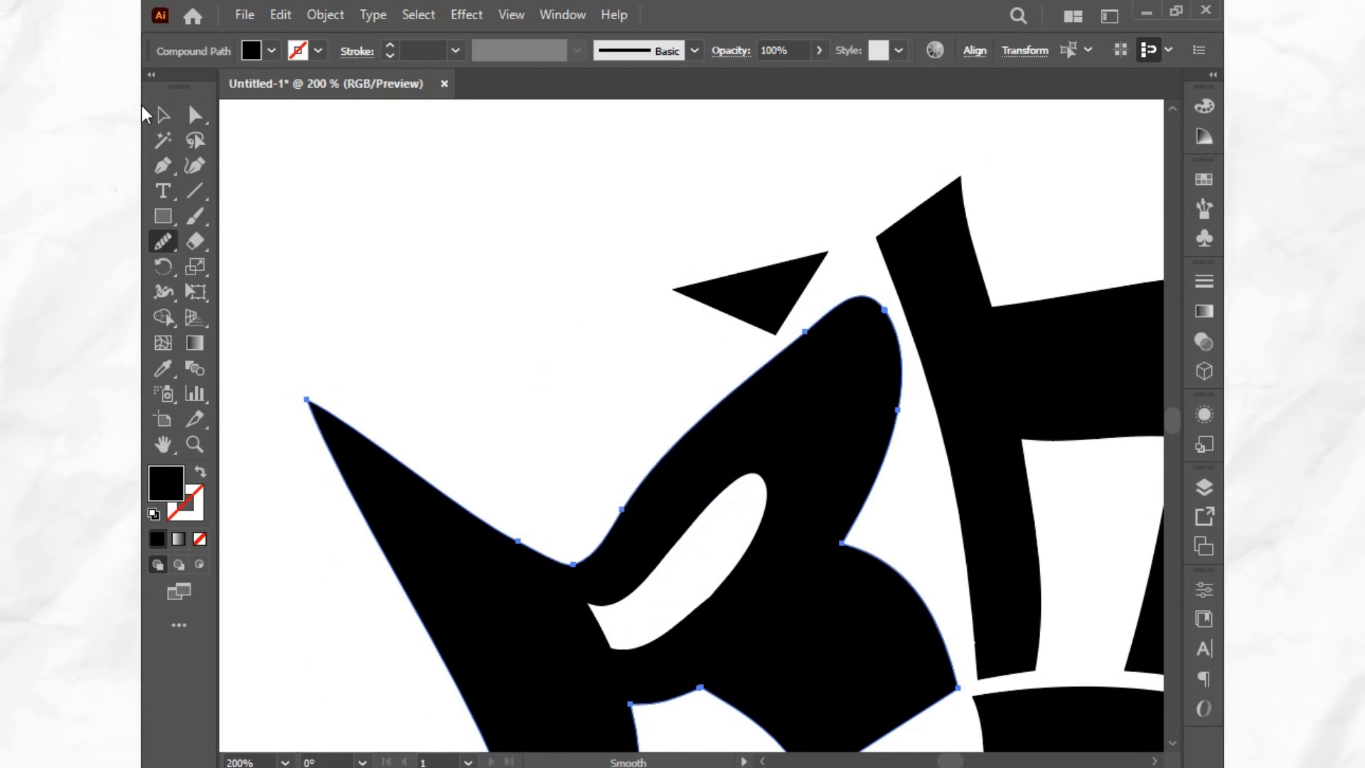
click(163, 115)
click(390, 256)
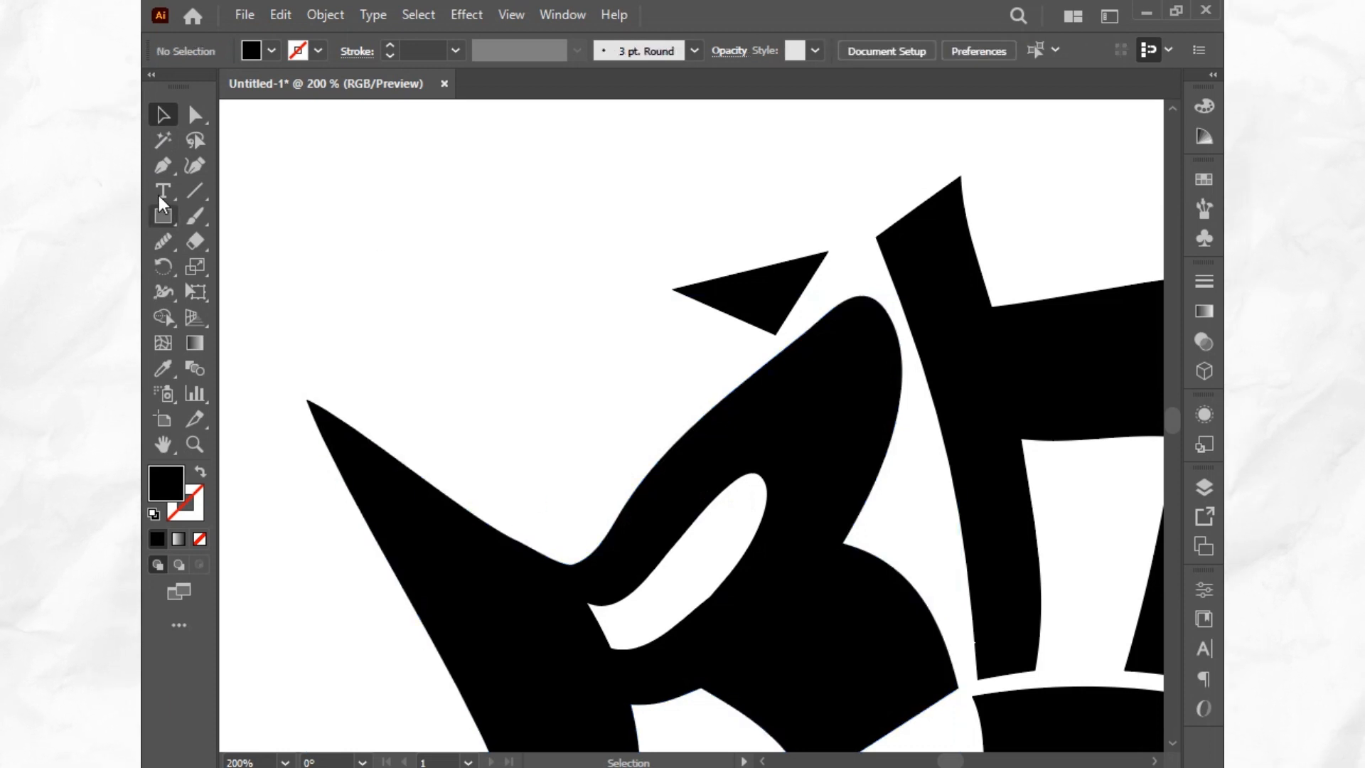
Fill in the R's eye opening by merging it into the black head shape with the Shape Builder tool
click(477, 547)
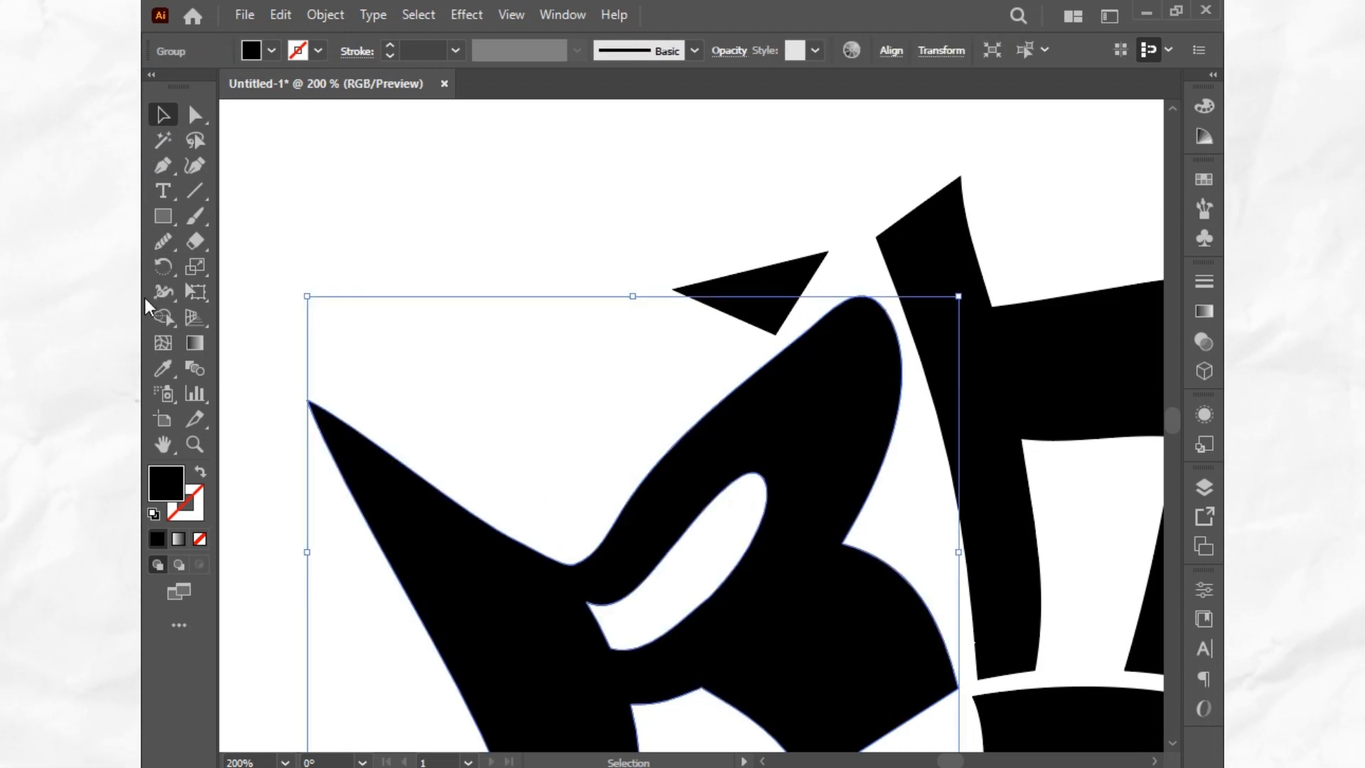
key(shift+m)
drag(668, 626, 670, 627)
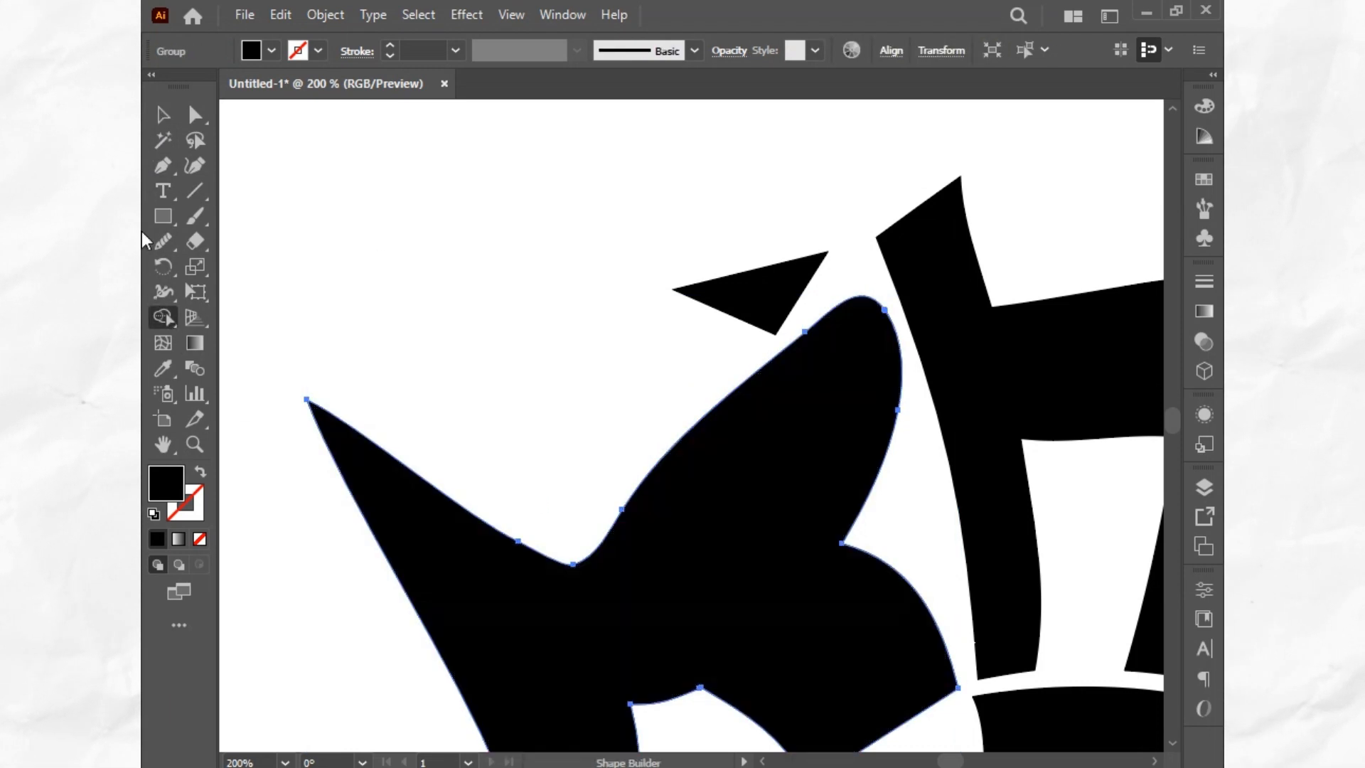
click(162, 116)
click(339, 248)
Draw a closed eye shape on the head with the Pen tool, using two straight lower sides and a curved upper edge
key(p)
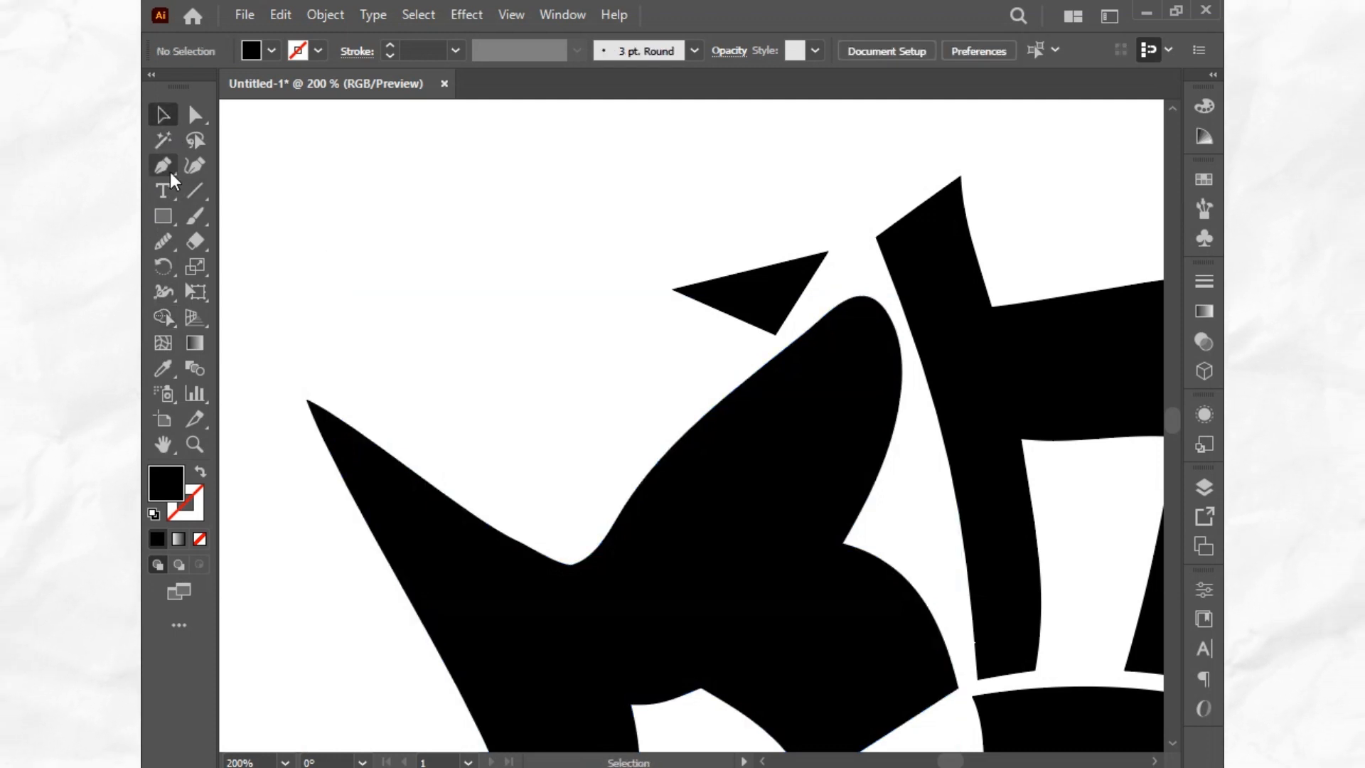
click(577, 591)
click(613, 669)
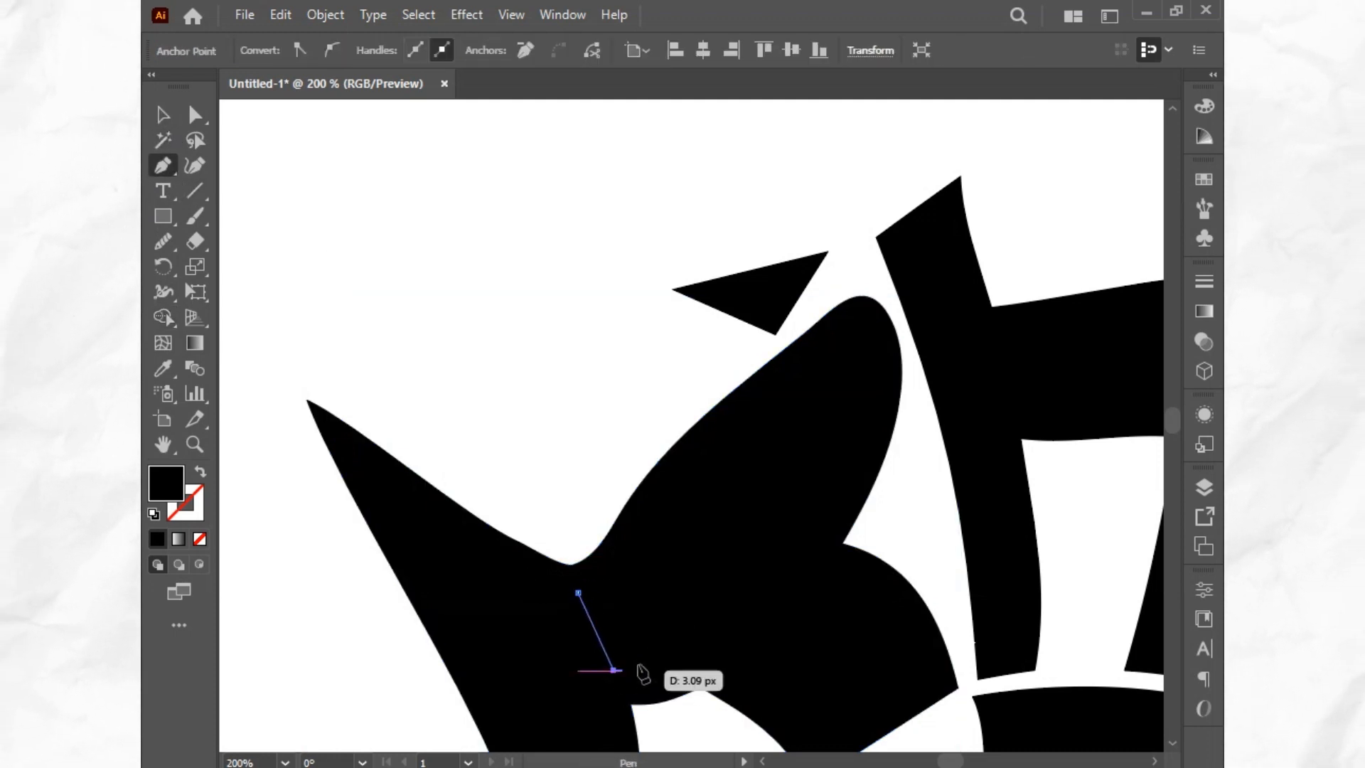
click(793, 533)
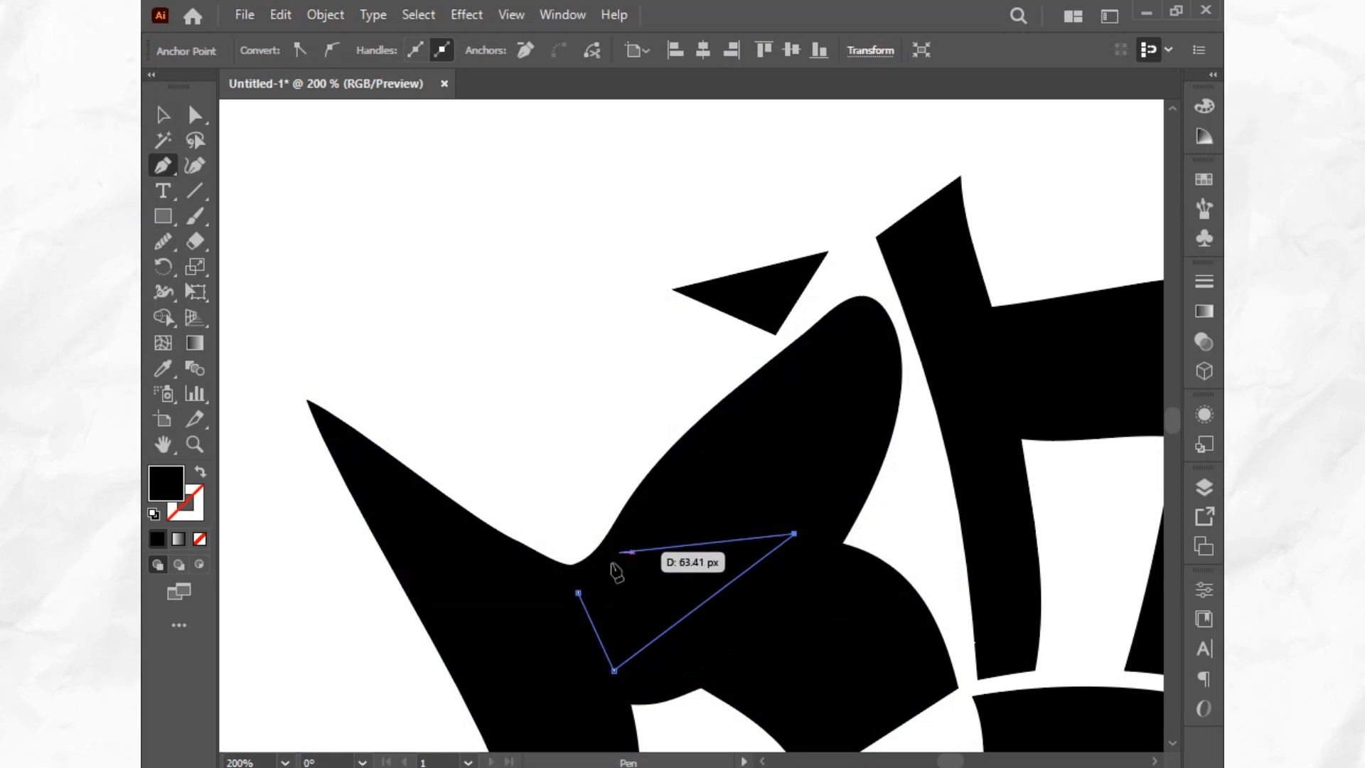
drag(580, 594, 471, 681)
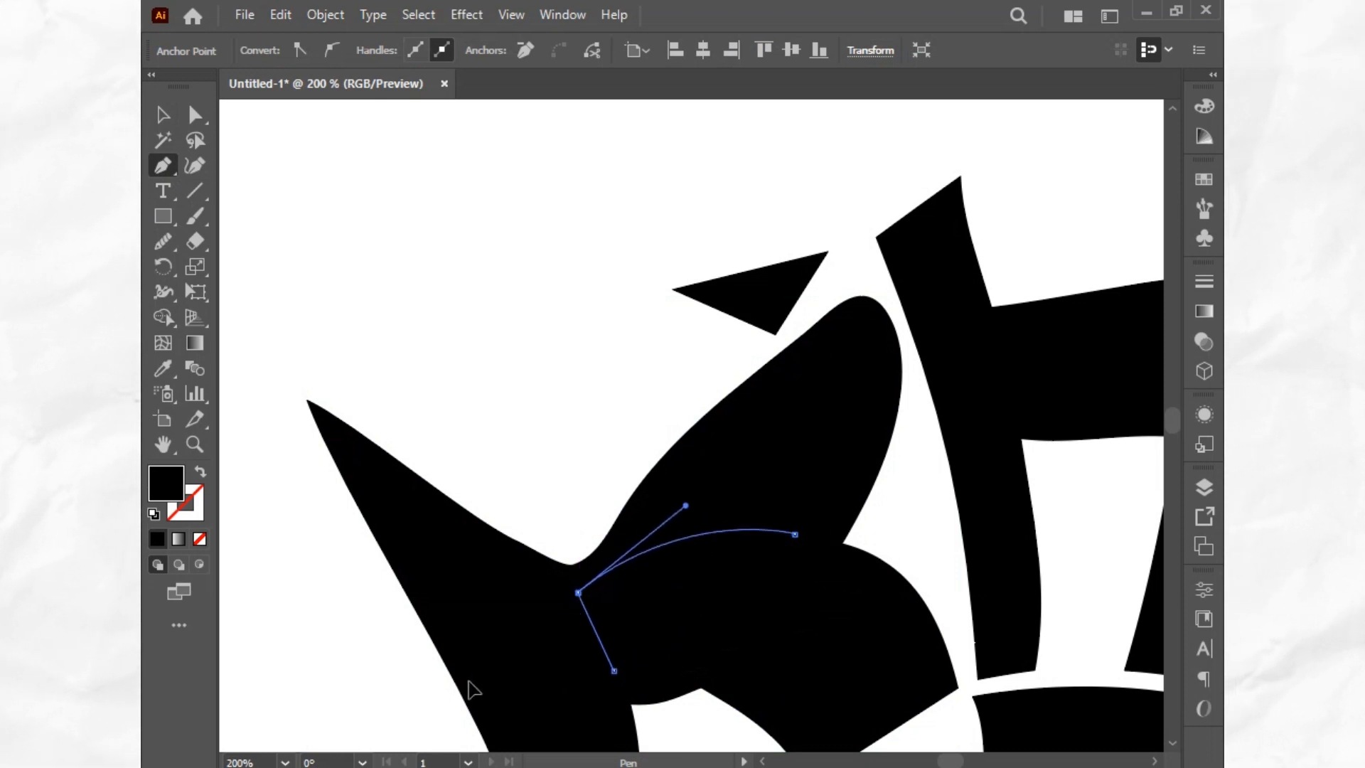
Fill the new eye shape with white sampled from the artboard background using the Eyedropper
click(163, 368)
click(250, 217)
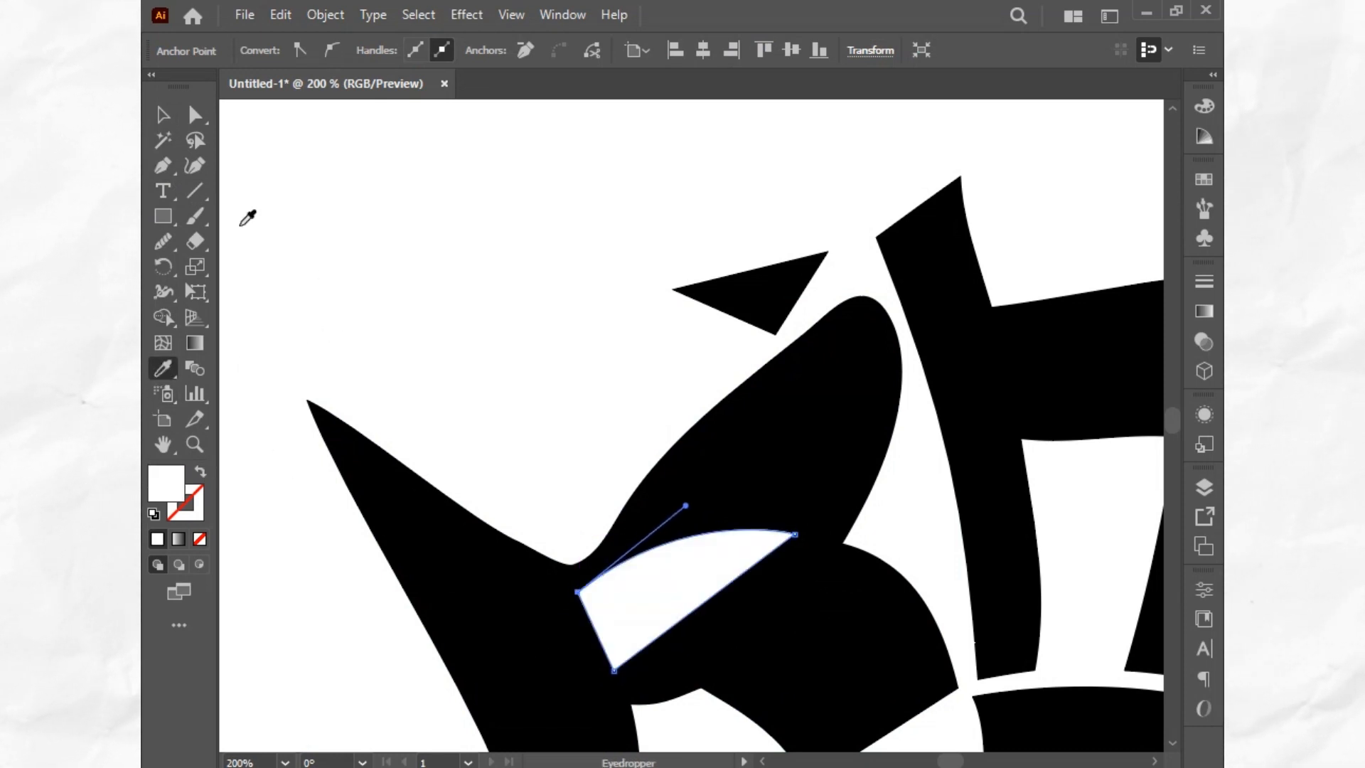
click(165, 119)
click(547, 402)
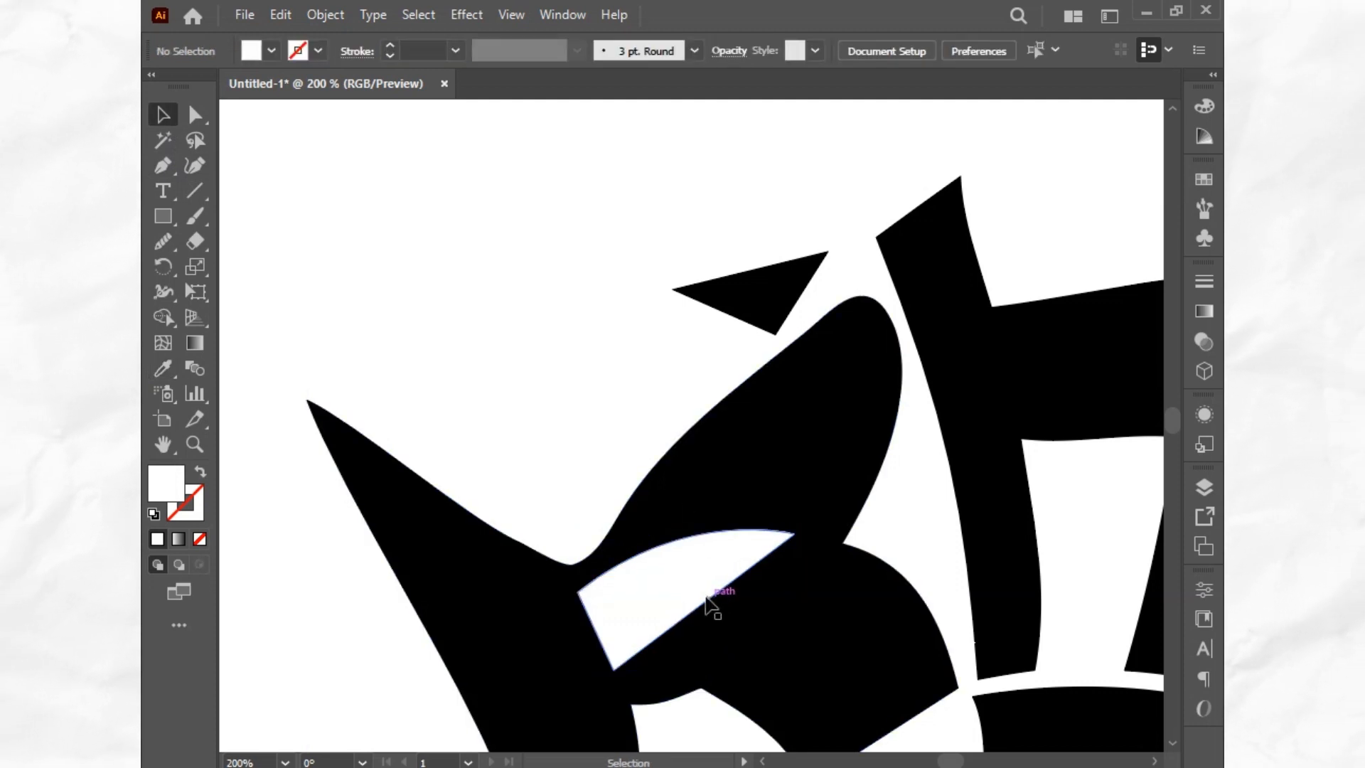
Scale the white eye shape down slightly and move it about 11 px toward the horn and 6 px lower
drag(709, 600, 719, 588)
drag(807, 519, 790, 531)
drag(695, 585, 665, 602)
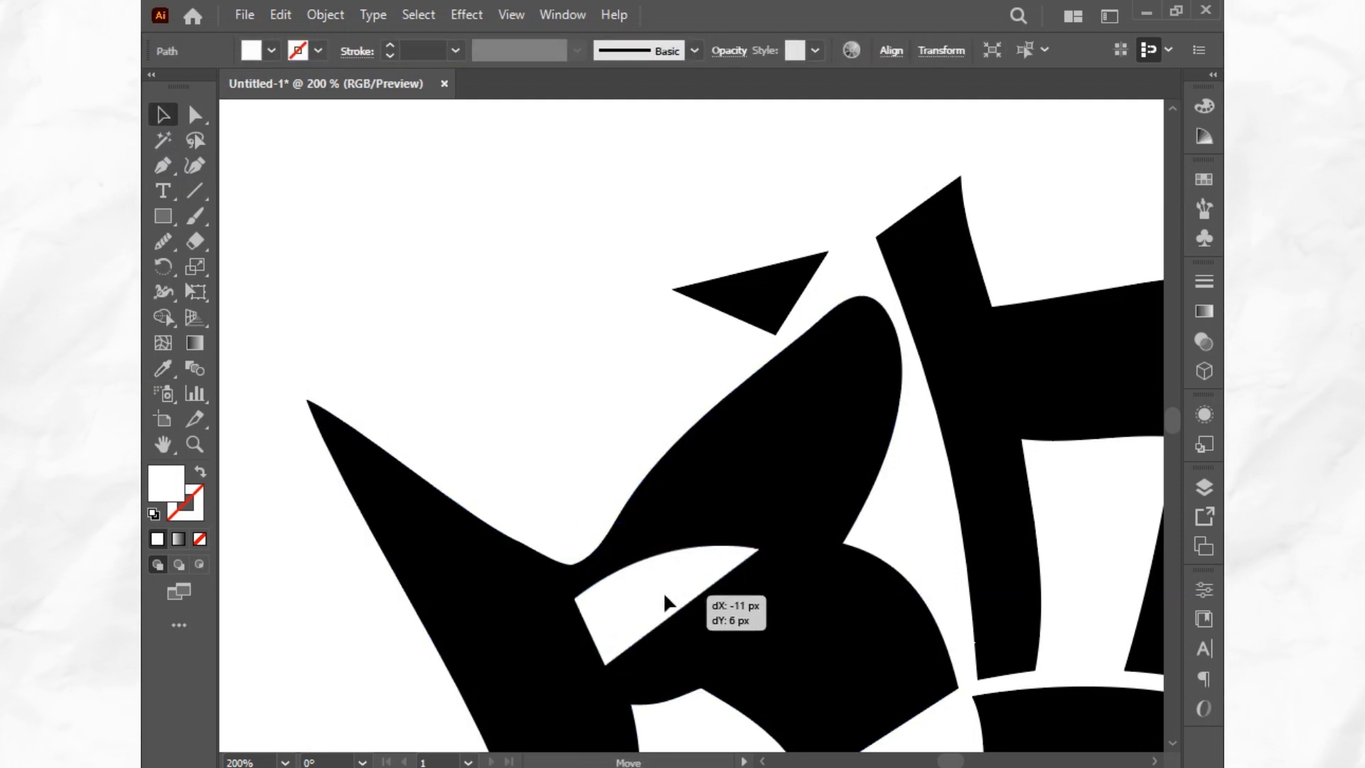
click(527, 381)
scroll(526, 384, down, 1)
scroll(527, 382, down, 2)
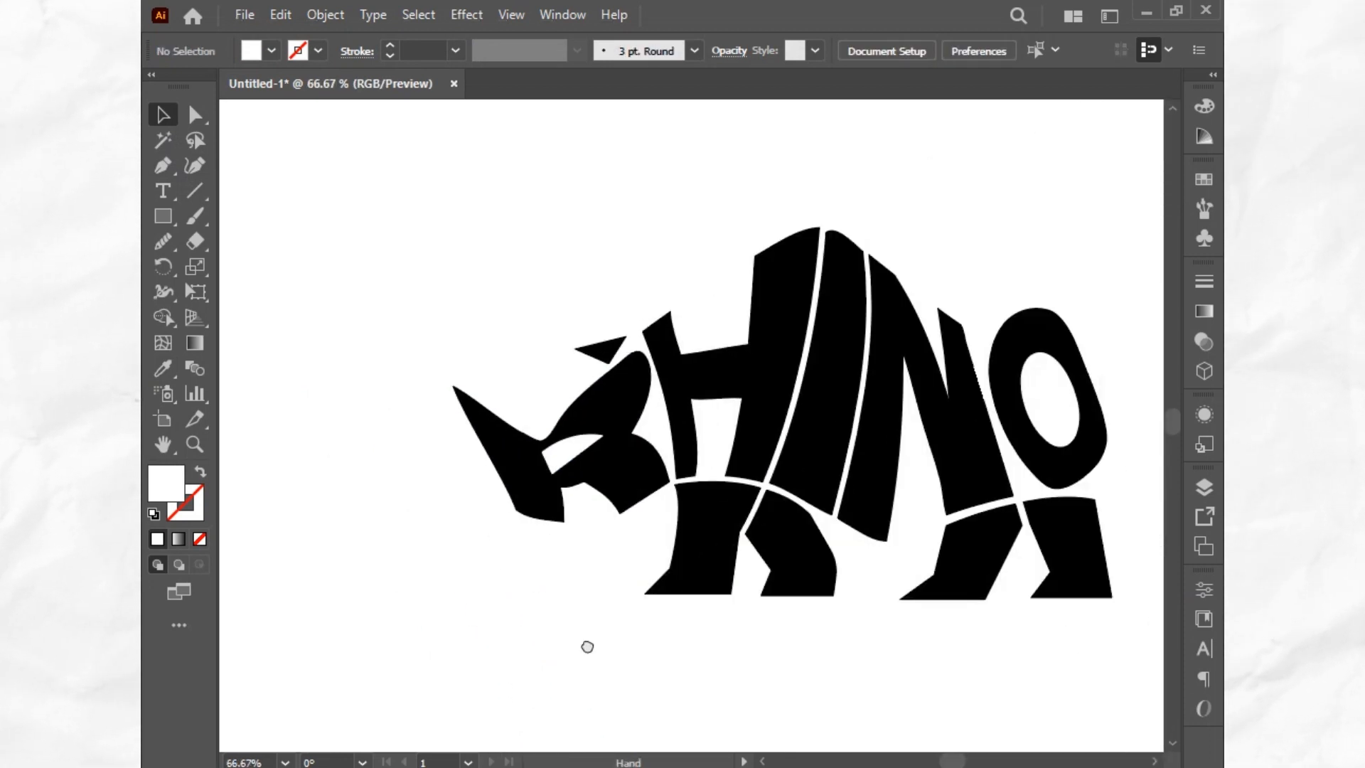
Try to enlarge the white eye shape from its upper rear corner, about 7 px wider and 4 px taller
drag(586, 643, 487, 713)
click(486, 515)
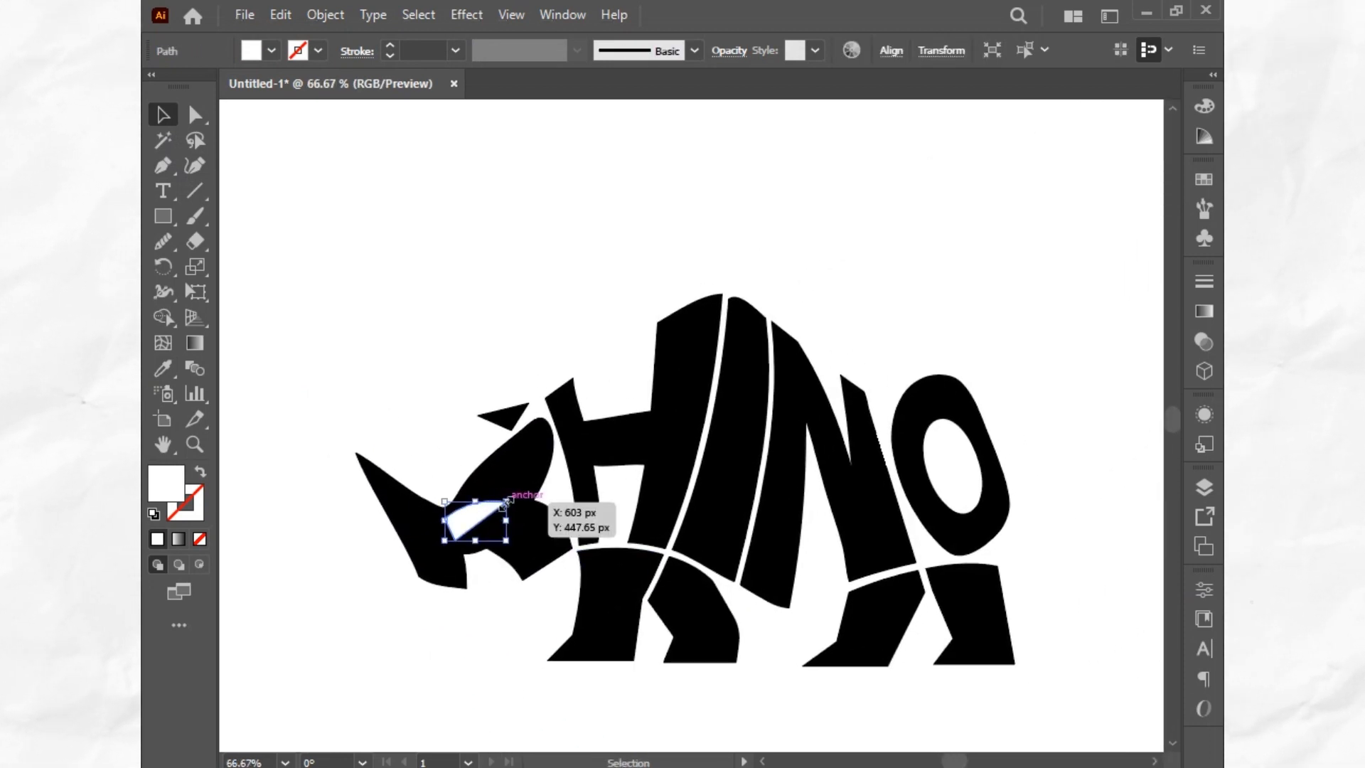
mouse_move(507, 501)
mouse_down()
mouse_move(525, 489)
mouse_move(515, 495)
mouse_up()
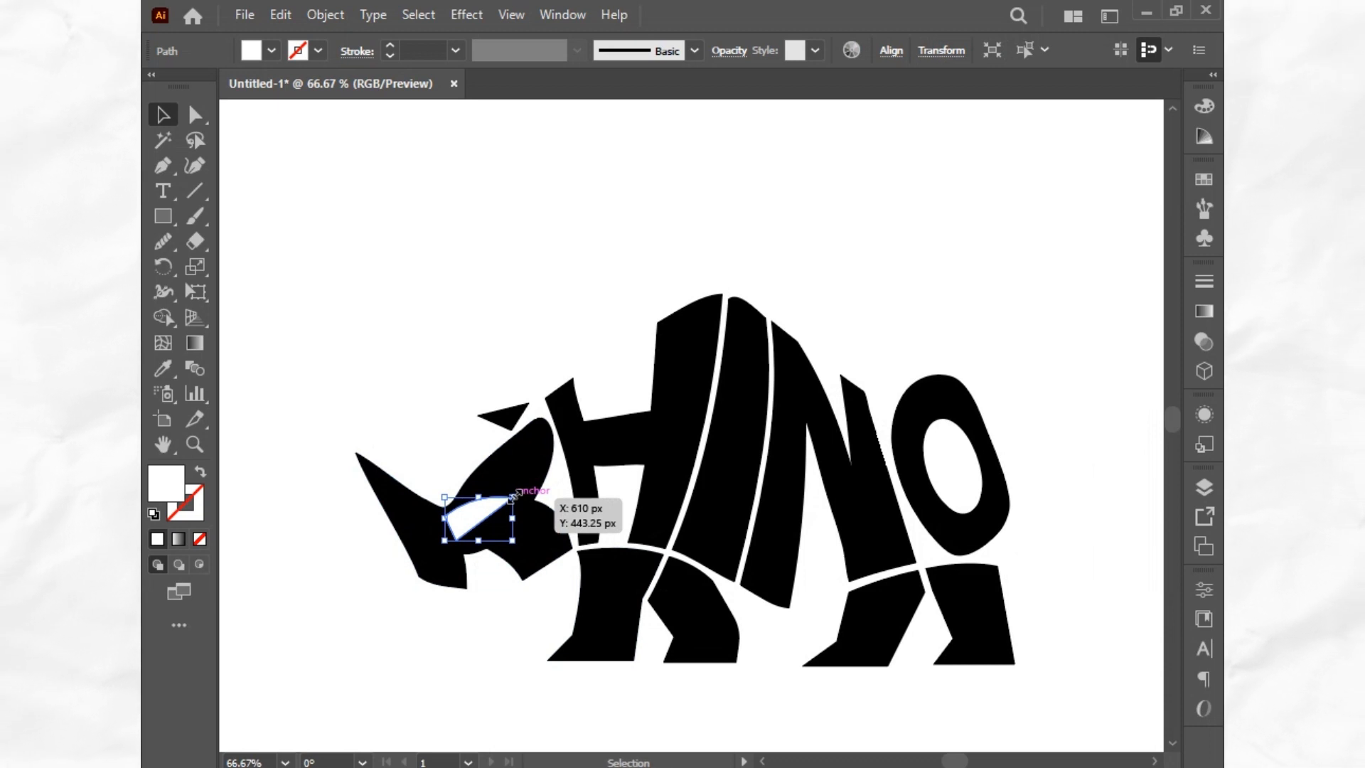
Undo the white eye shape and its edits back to the head's original curved R opening, leaving nothing selected
key(ctrl+z)
key(ctrl+z)
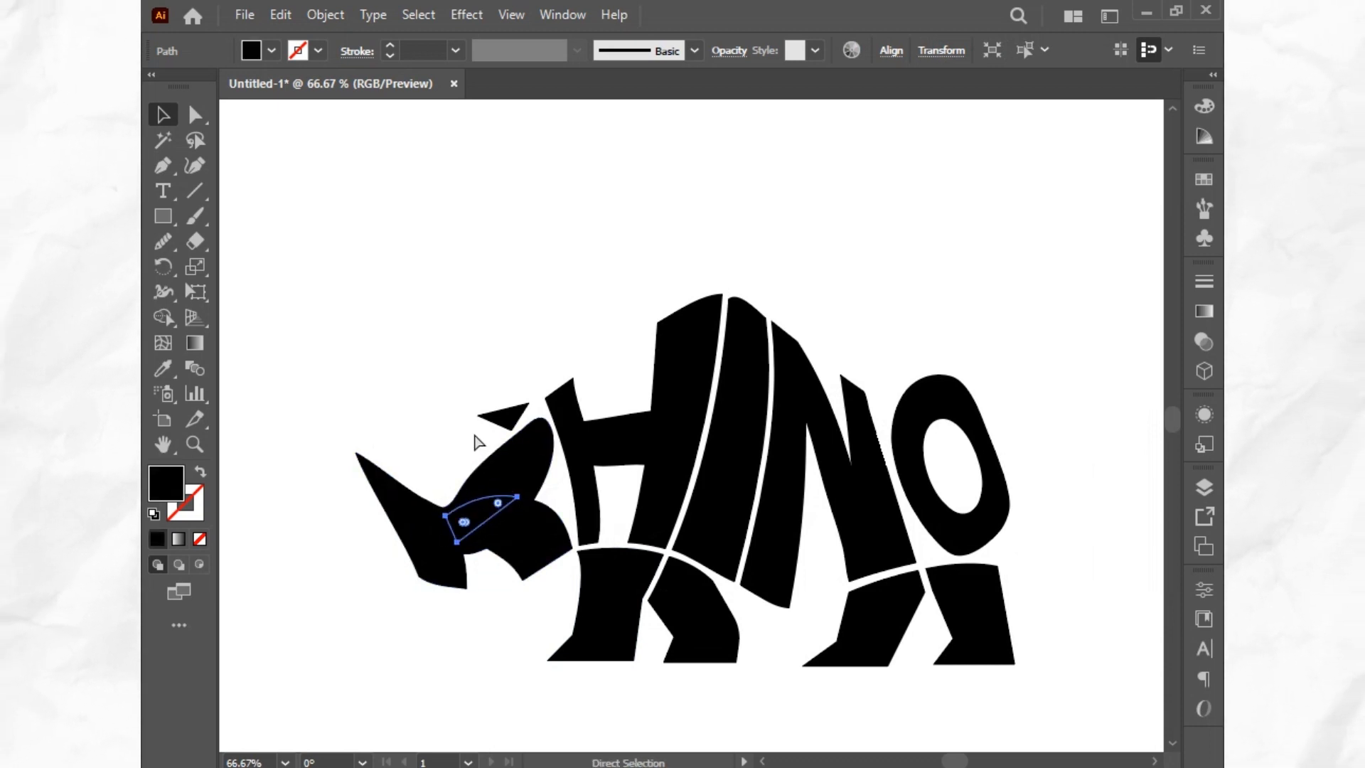
key(ctrl+z)
key(ctrl+z)
key(ctrl+z)
key(ctrl+z)
key(ctrl+z)
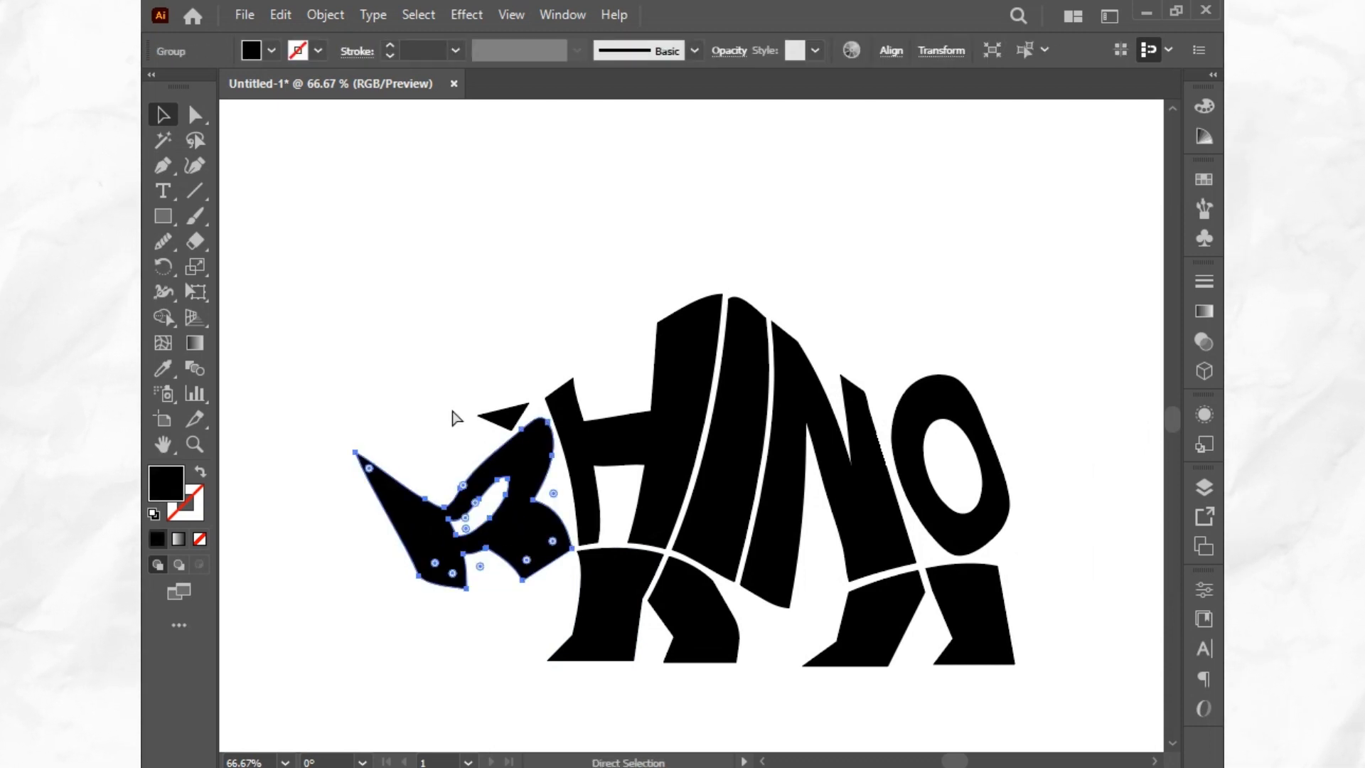
click(469, 359)
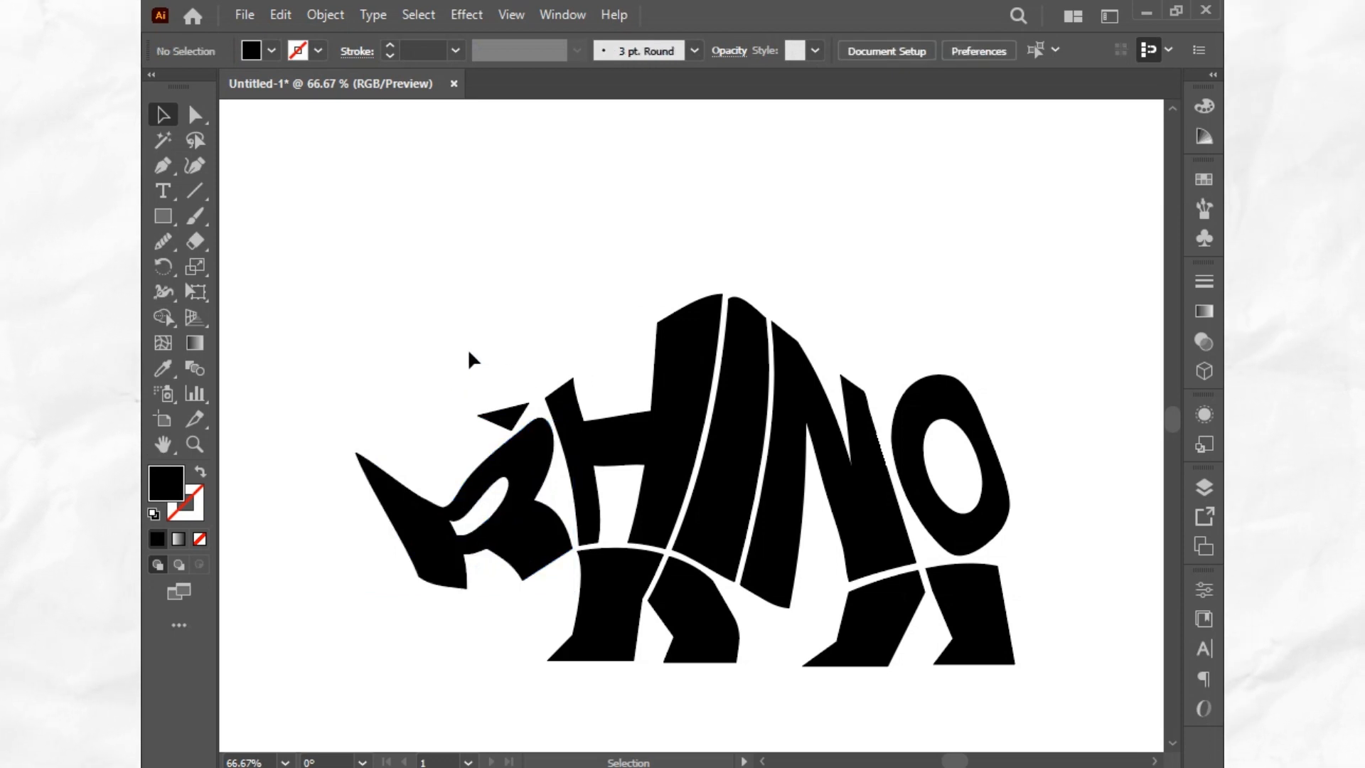
Flatten the outer edge of the H's front leg by adjusting the curve handle of its lower outer anchor point
drag(768, 543, 684, 551)
scroll(420, 518, up, 3)
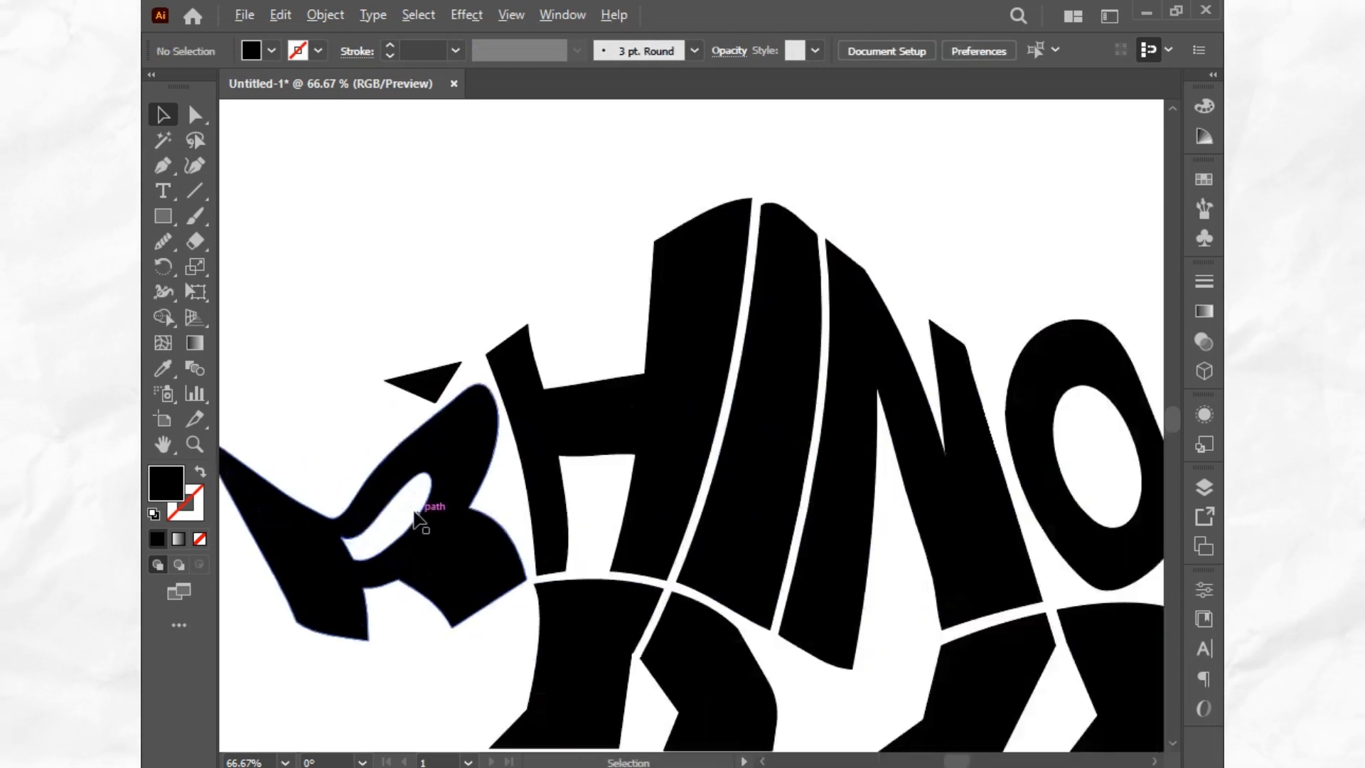
click(579, 461)
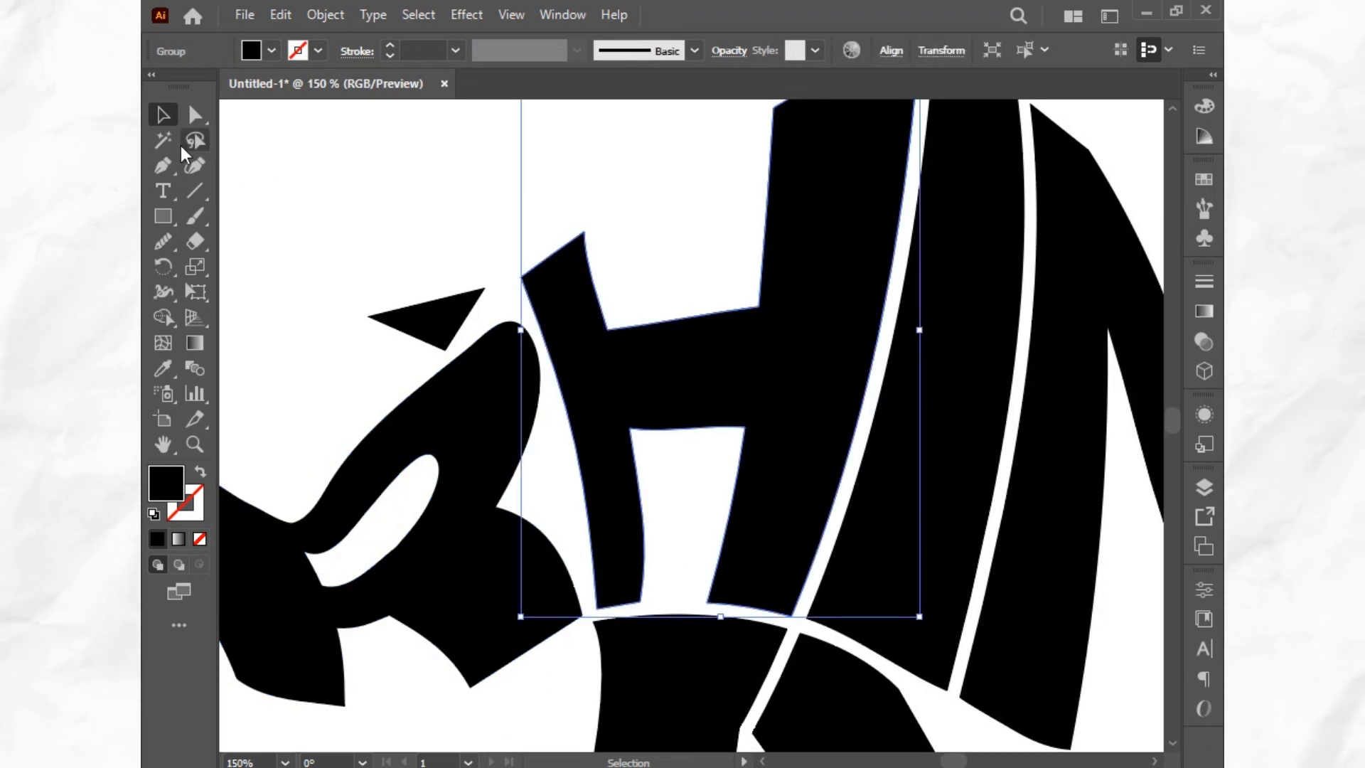
key(ctrl)
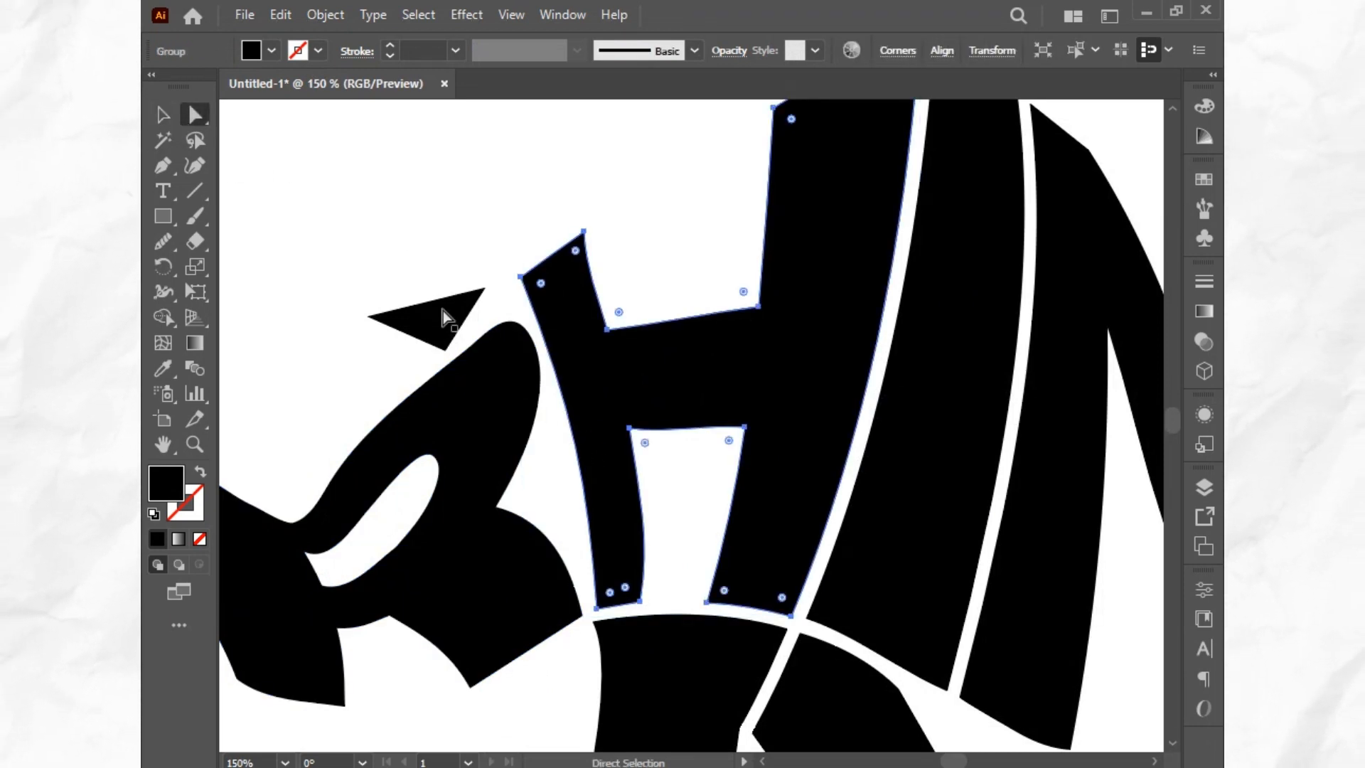
click(594, 610)
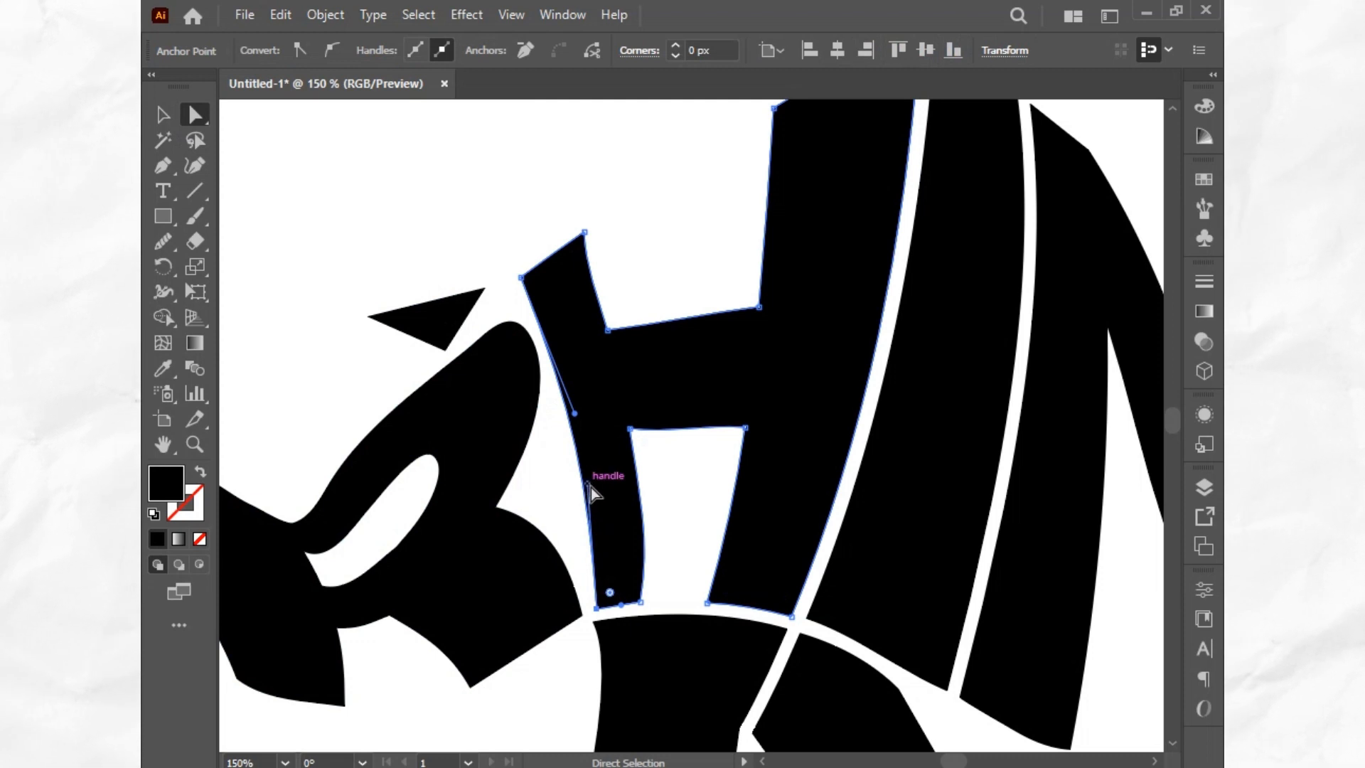
drag(588, 484, 581, 506)
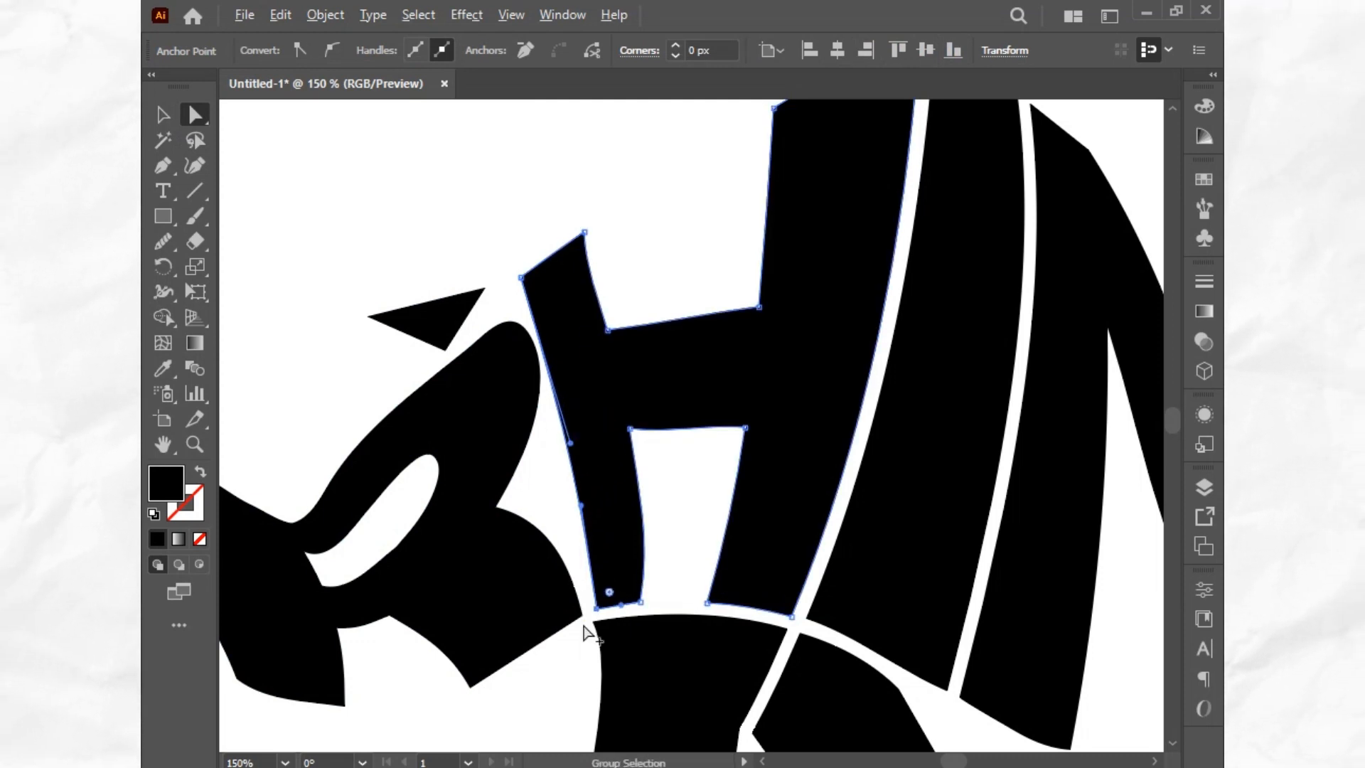
Reposition the two bottom corner anchors of the H's front leg so its base follows the gap above the leg shape
scroll(612, 589, up, 3)
drag(616, 596, 603, 611)
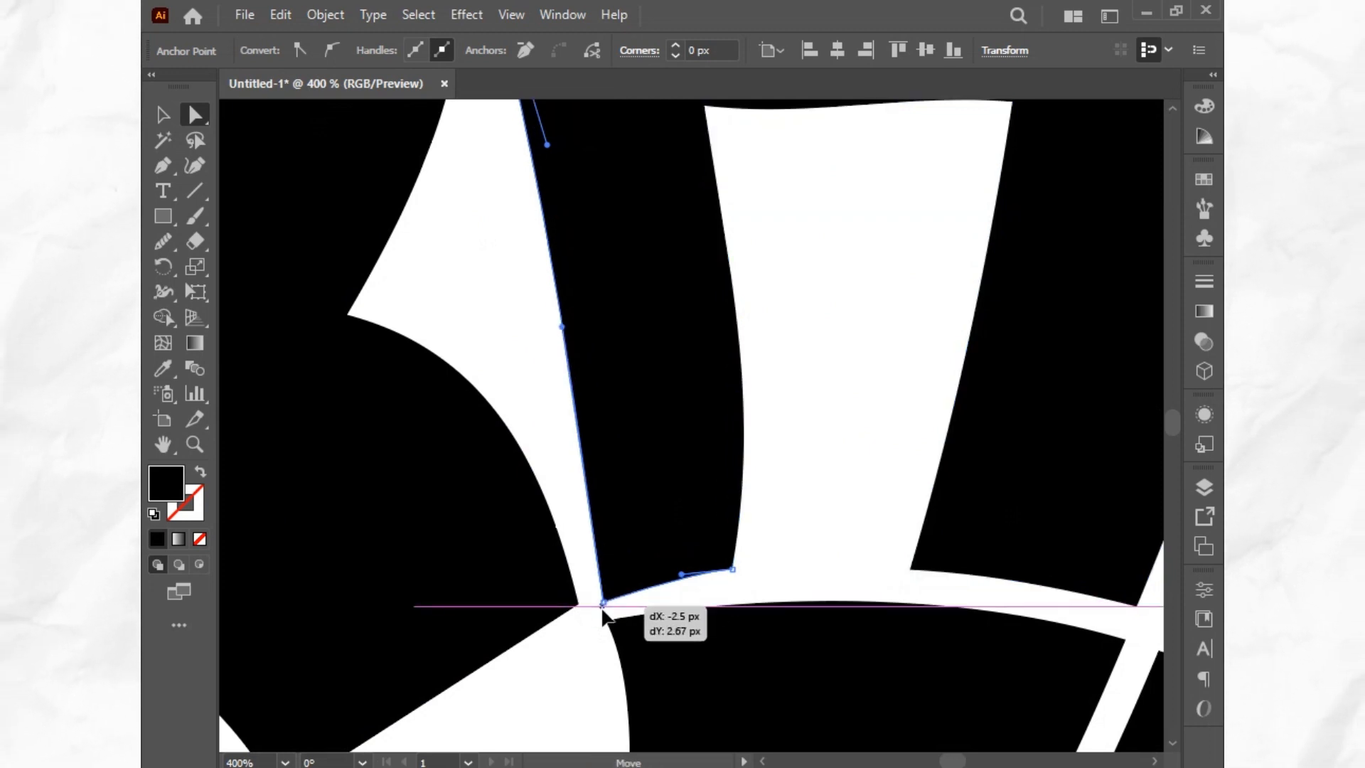
click(579, 510)
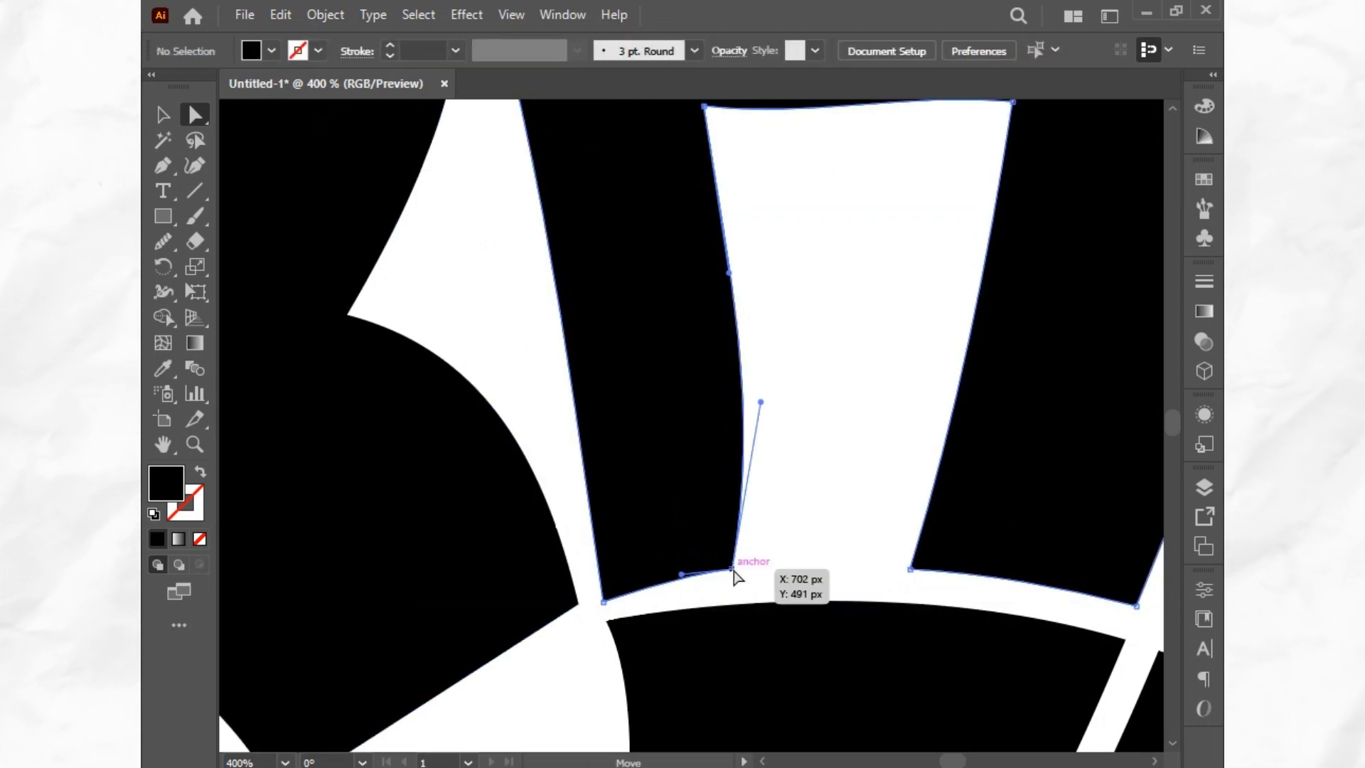
drag(734, 570, 733, 580)
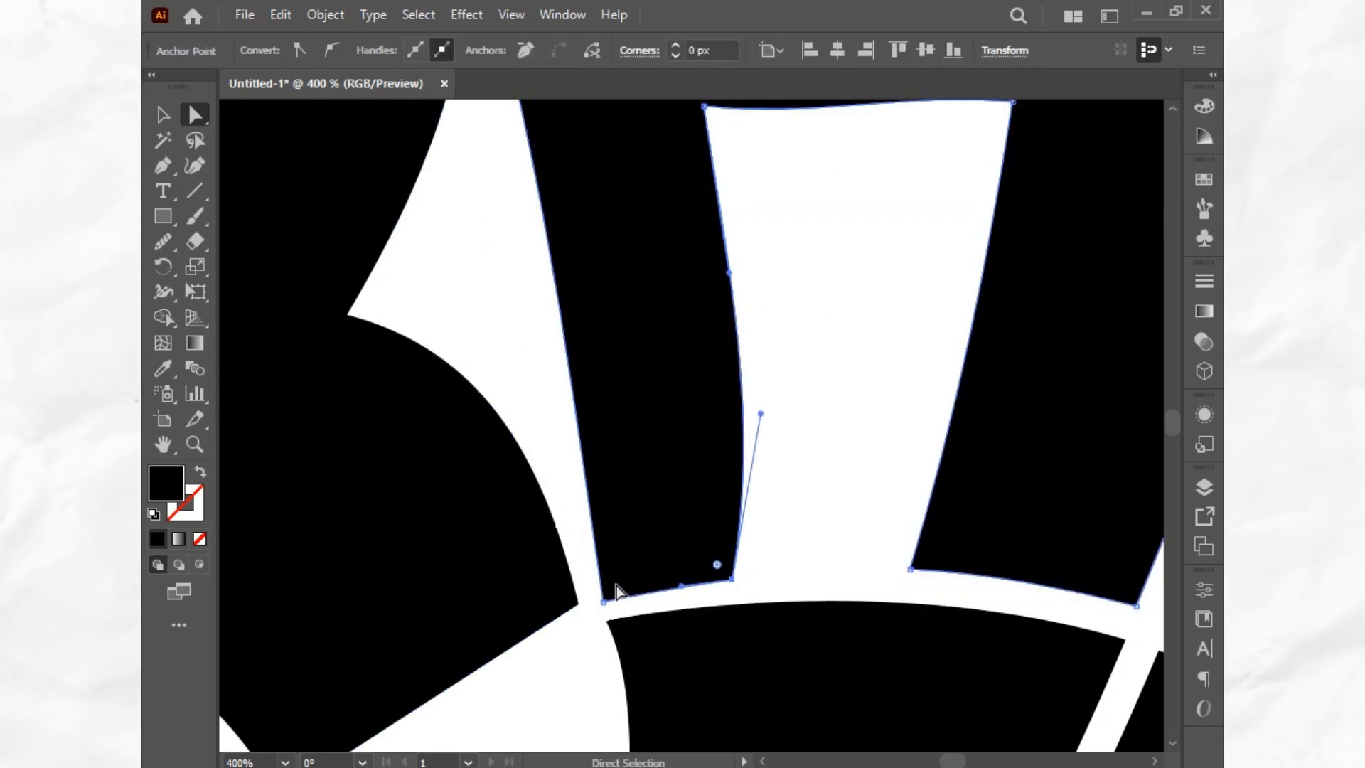
drag(606, 610, 600, 590)
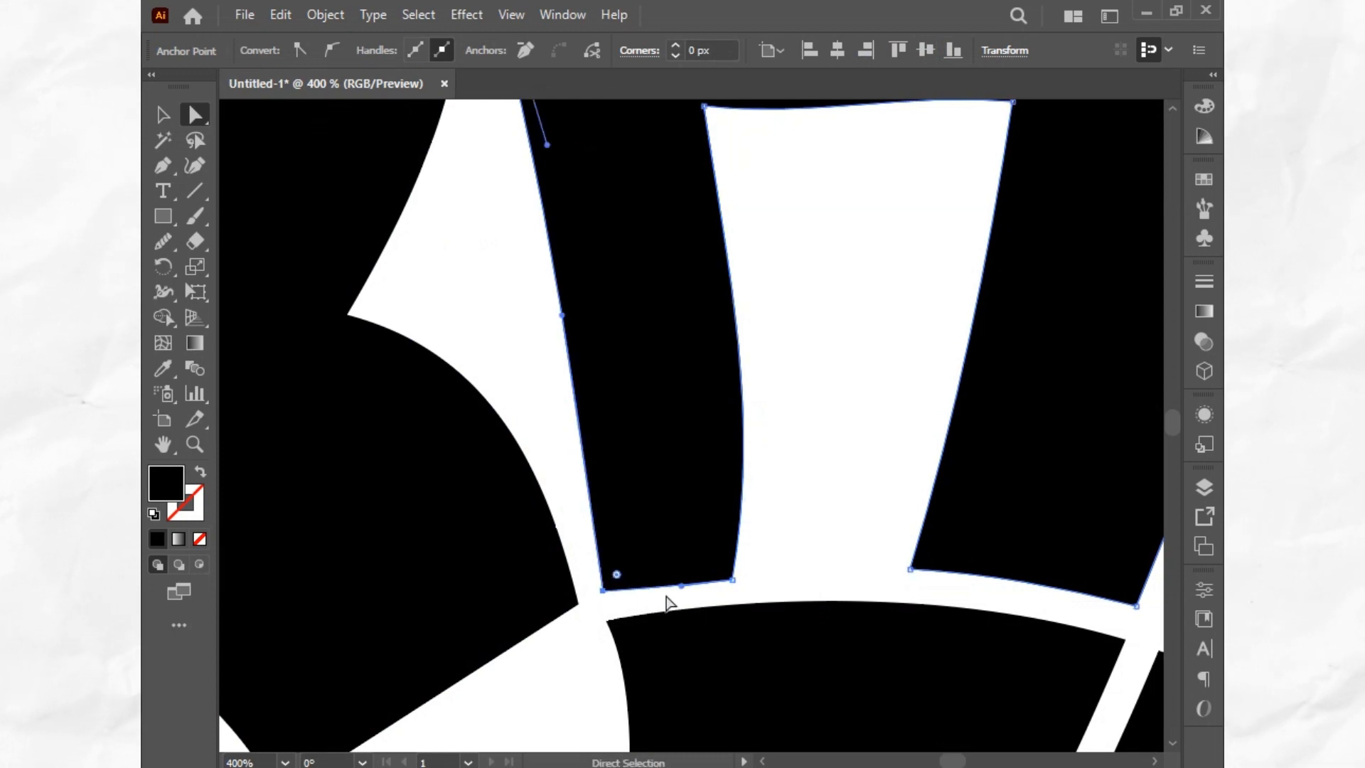
drag(735, 581, 734, 573)
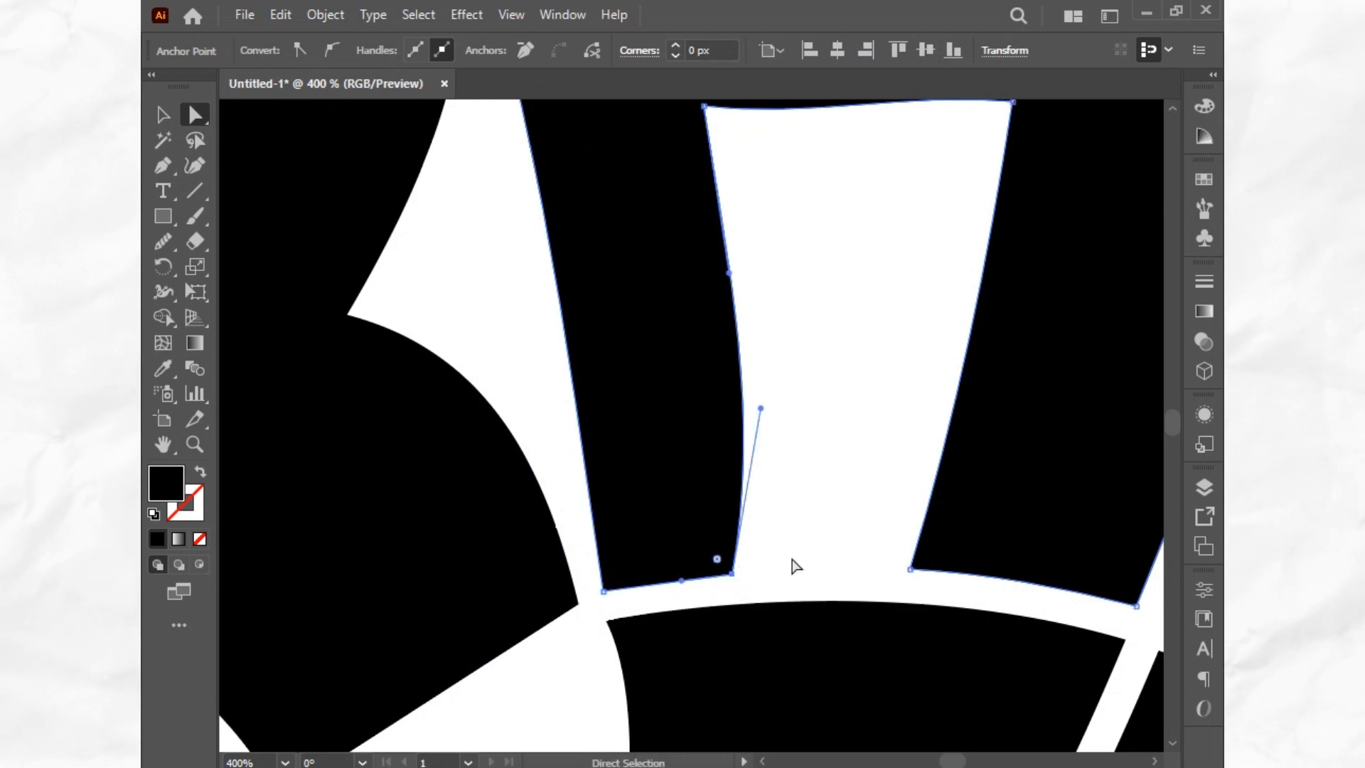
click(793, 560)
Stretch the rear tip of the rhino's lower jaw backward into a curved point beneath the cheek of the R
drag(397, 617, 738, 405)
drag(611, 481, 753, 420)
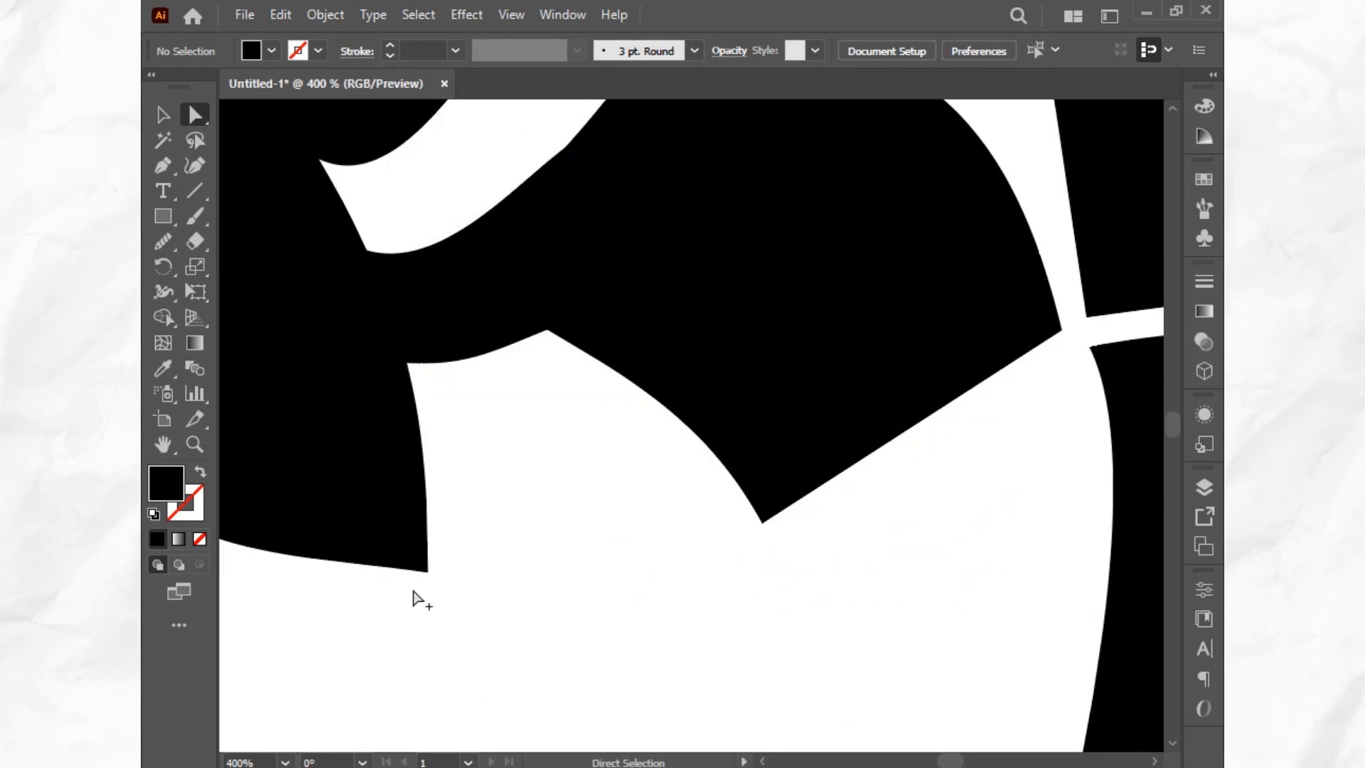
scroll(460, 567, down, 2)
drag(442, 550, 560, 540)
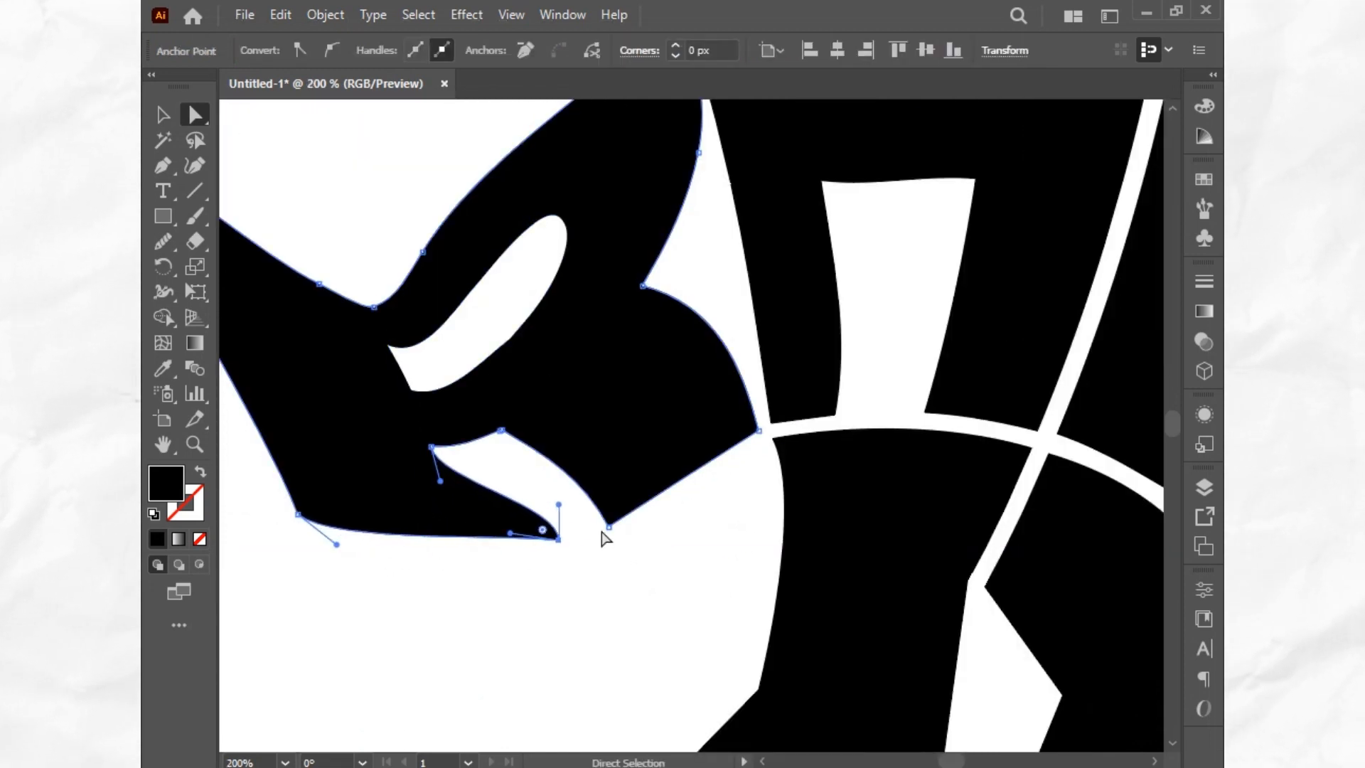
click(610, 528)
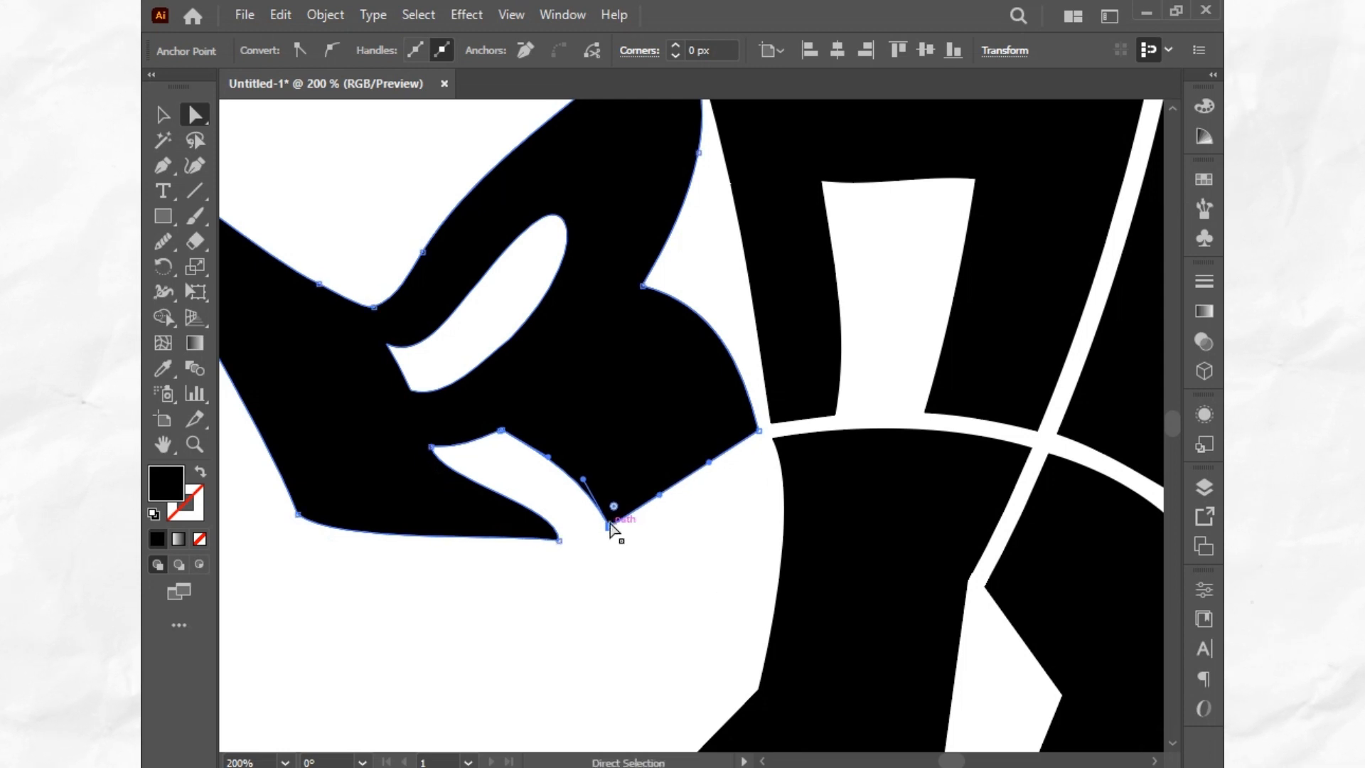
click(582, 579)
Move the upper rear corner anchor of the second front leg in under the base of the I
scroll(582, 580, down, 3)
drag(606, 630, 434, 709)
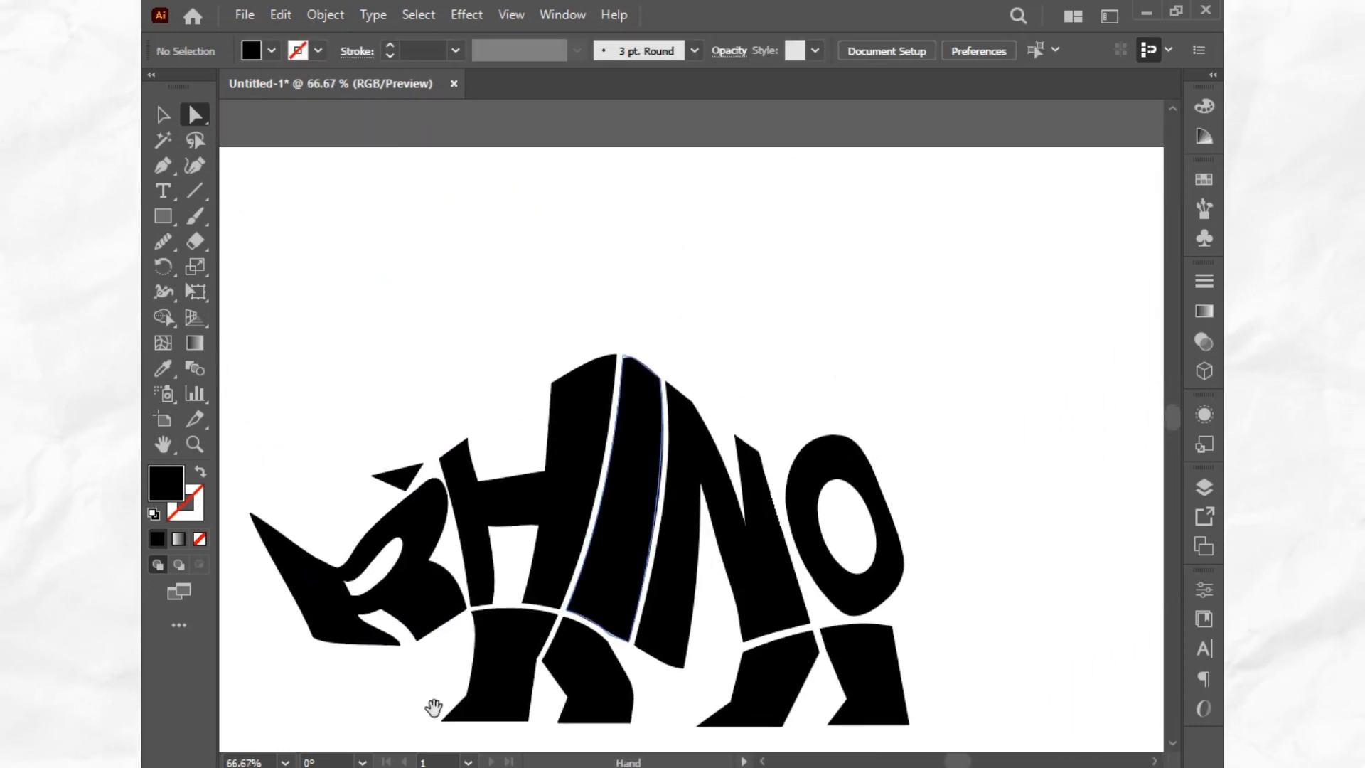
scroll(606, 519, up, 3)
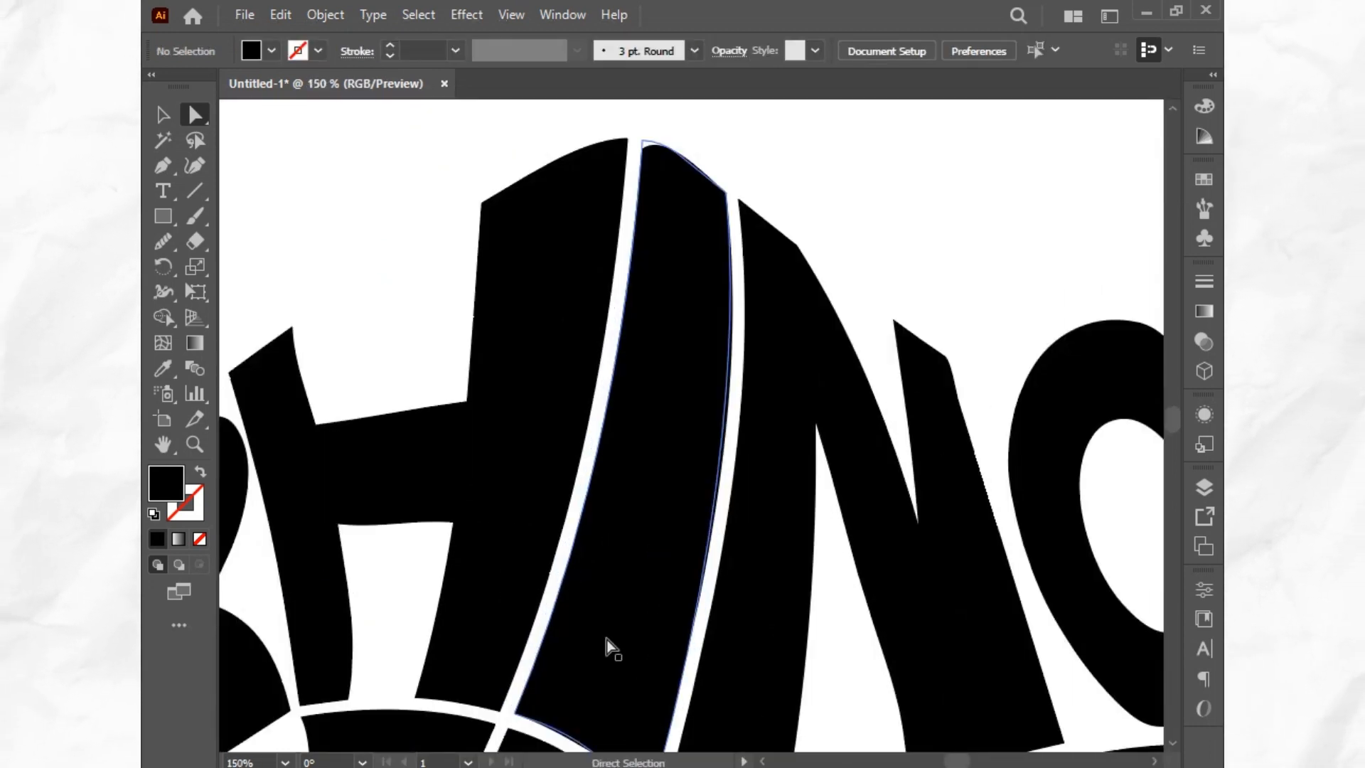
scroll(588, 655, down, 2)
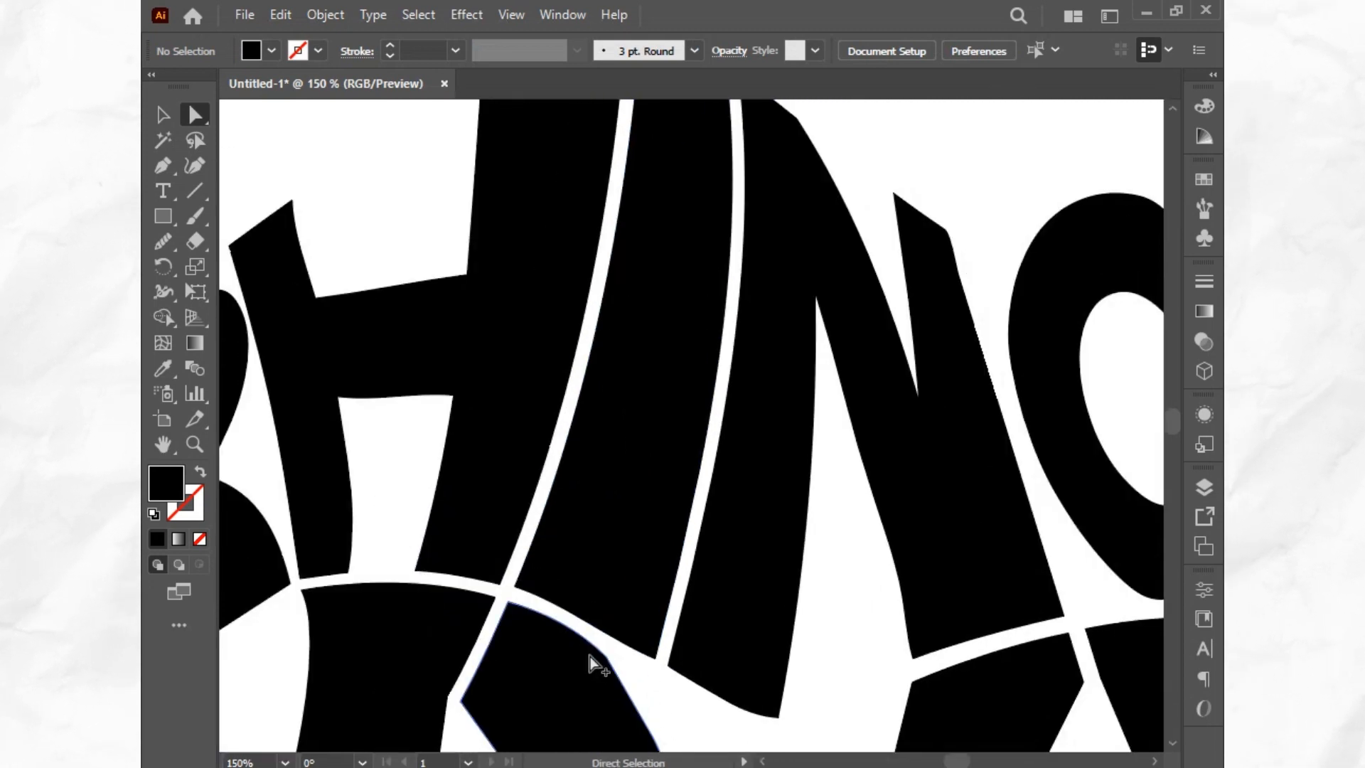
scroll(618, 652, up, 3)
drag(640, 652, 609, 522)
click(779, 705)
scroll(779, 705, down, 4)
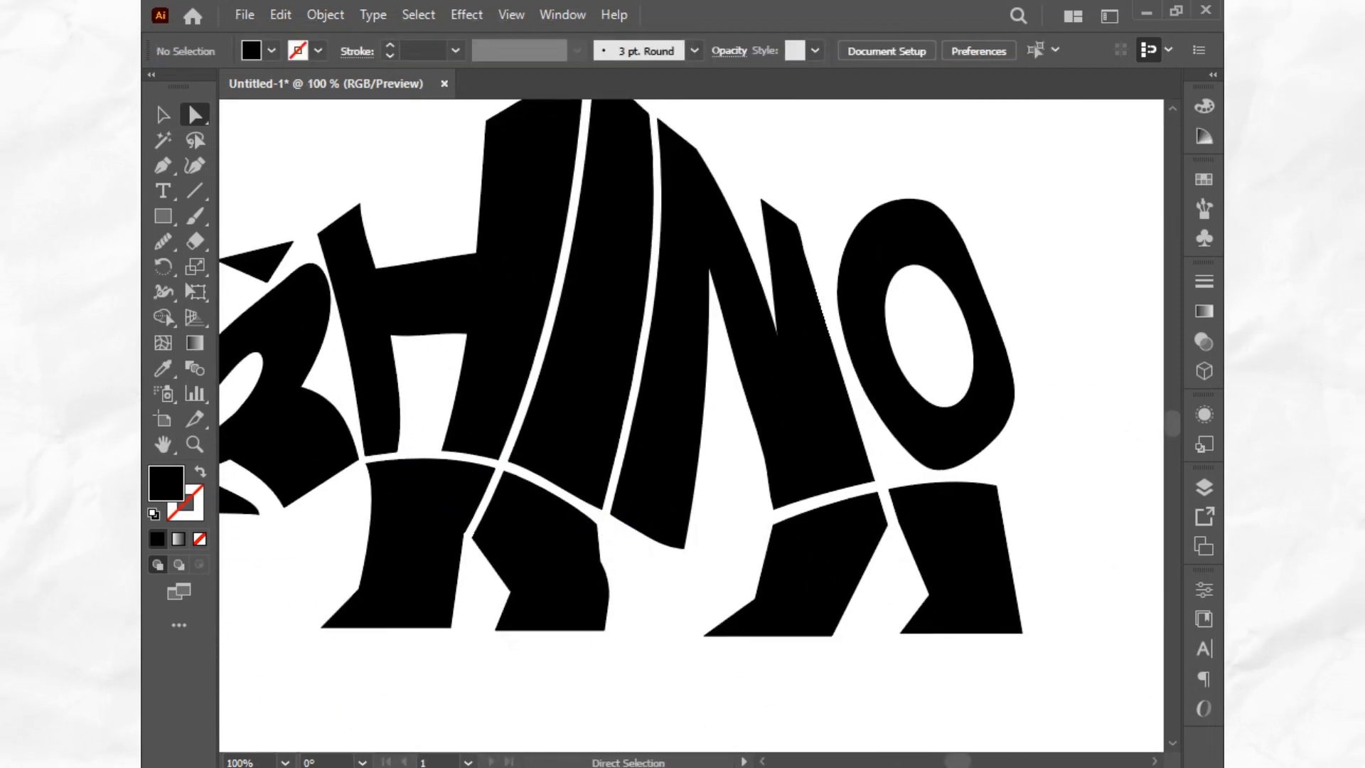
Try to smooth the notch in the second front leg's rear edge by moving its anchor outward and upward
scroll(617, 506, up, 3)
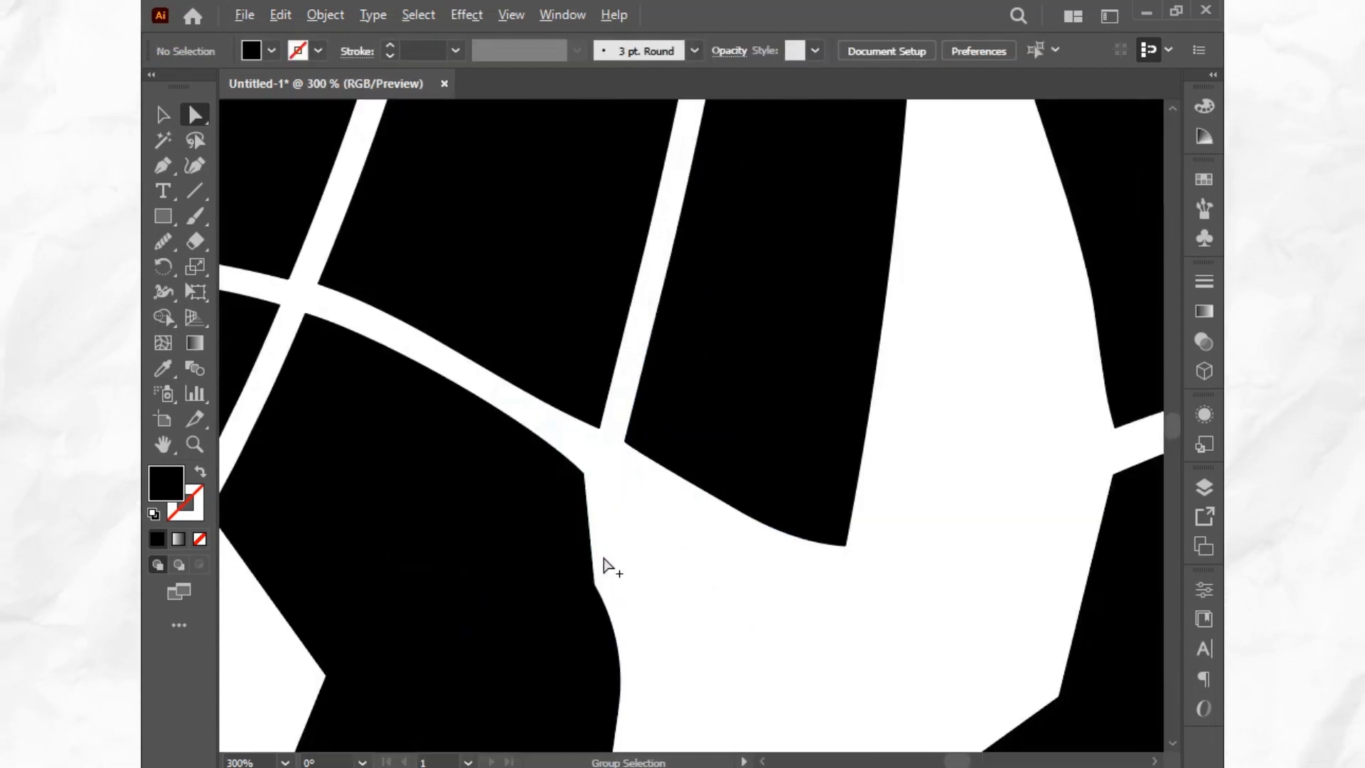
scroll(598, 600, down, 2)
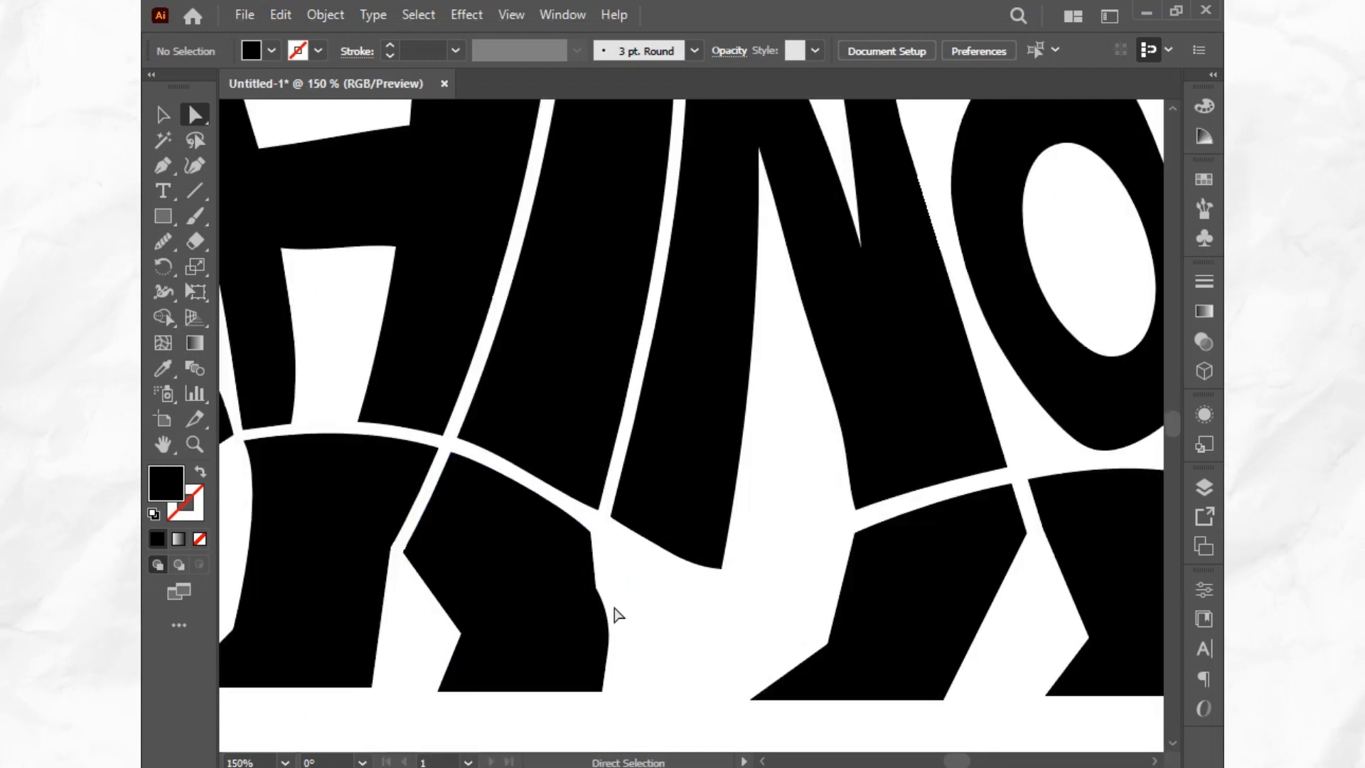
drag(598, 589, 610, 564)
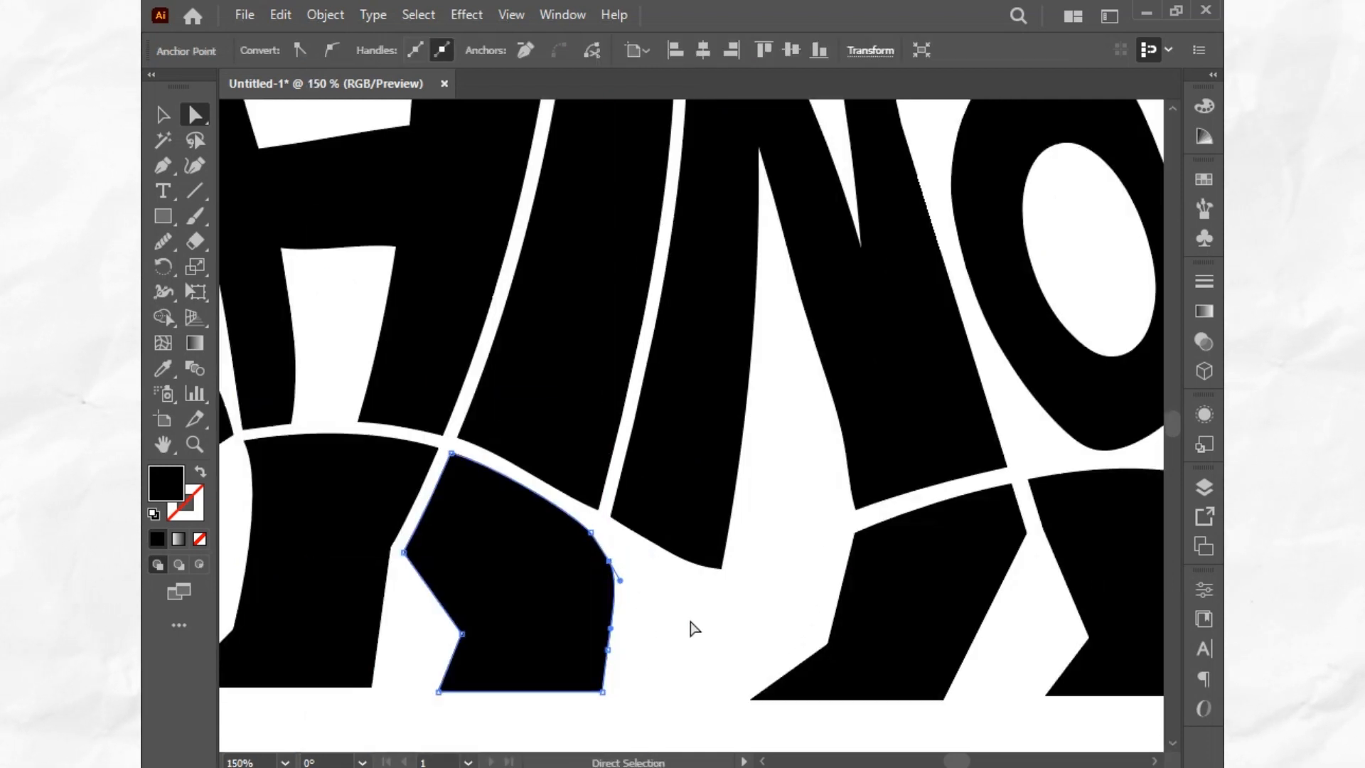
click(689, 628)
scroll(689, 628, down, 2)
drag(690, 619, 660, 618)
key(ctrl+z)
click(660, 626)
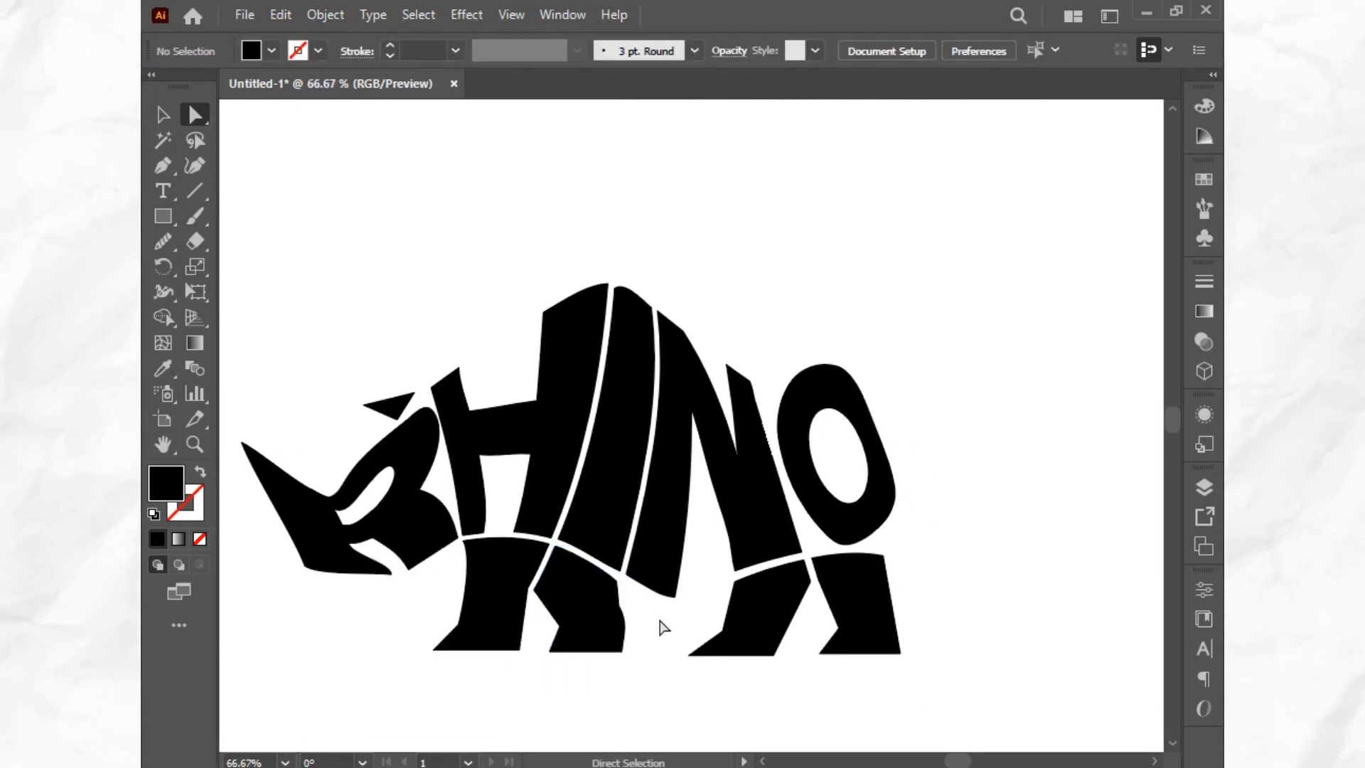
Try to reshape the bulge on the second front leg's rear edge using the curve handle of its lower anchor
scroll(573, 632, up, 2)
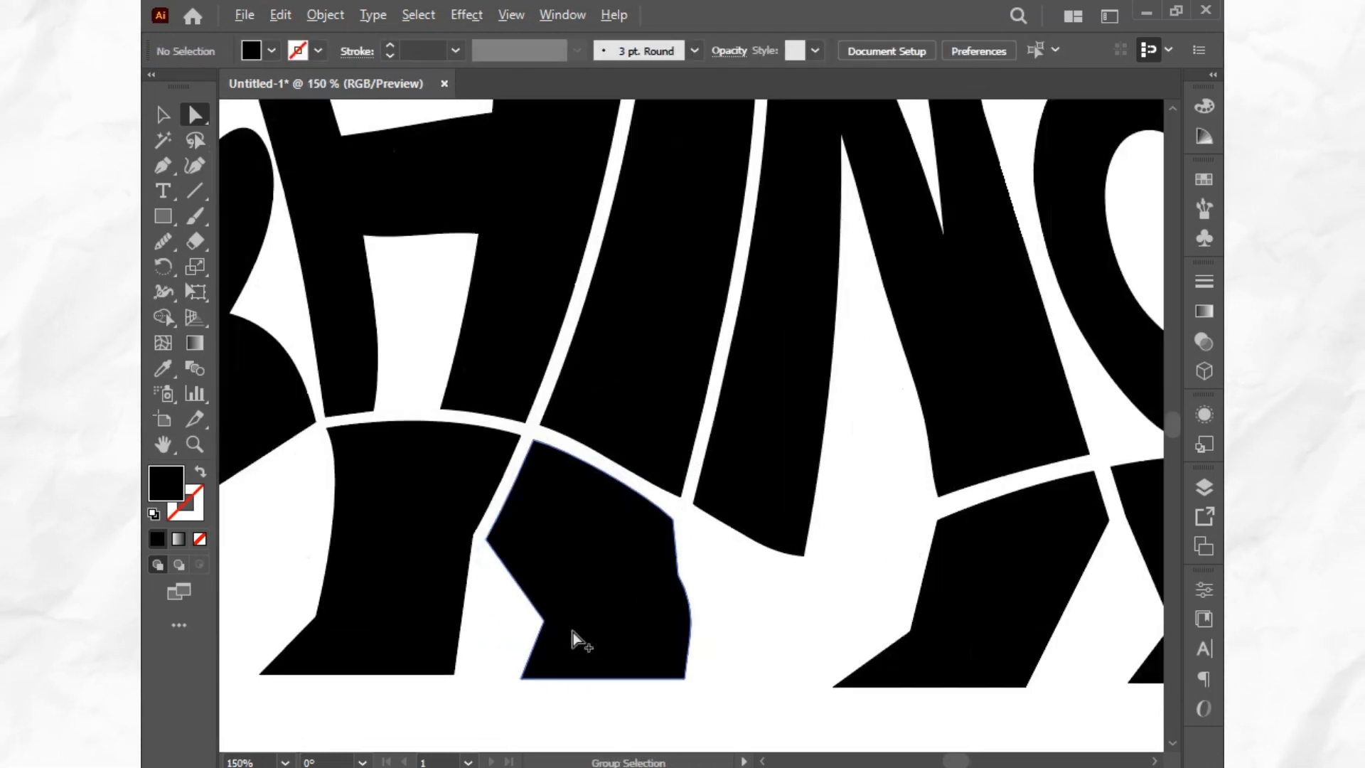
click(680, 594)
alt+scroll(688, 625, up, 2)
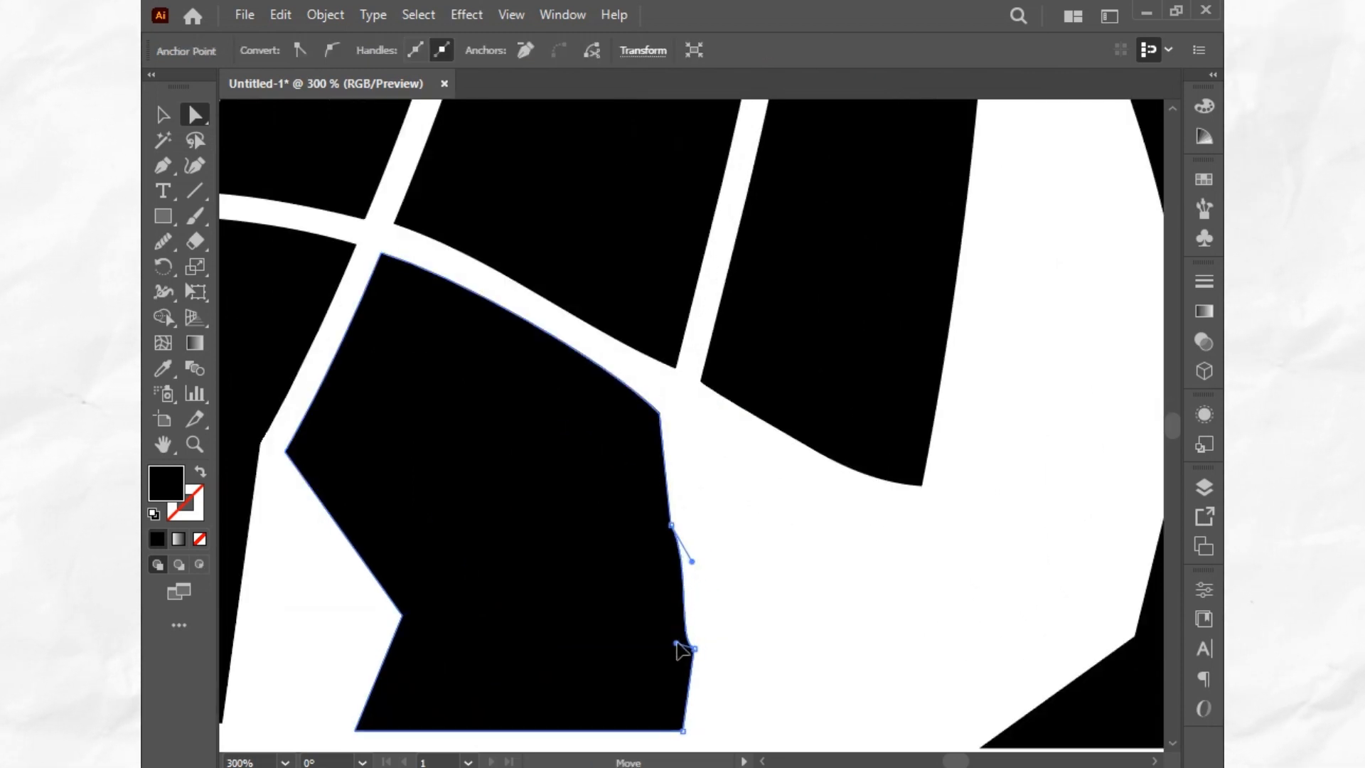
key(ctrl+z)
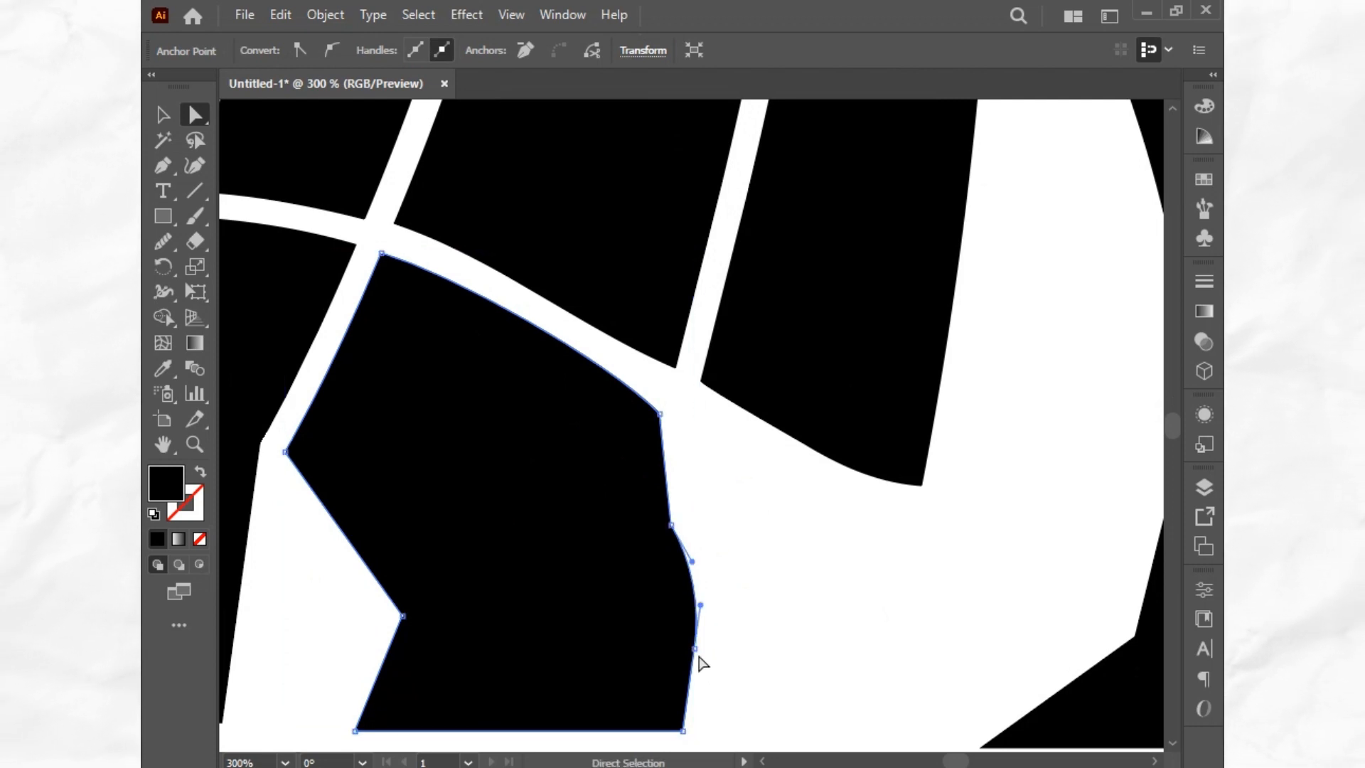
Straighten the second front leg's rear edge by snapping the bulge's lower anchor to the bottom corner and pulling in the upper curve handle
drag(696, 653, 682, 731)
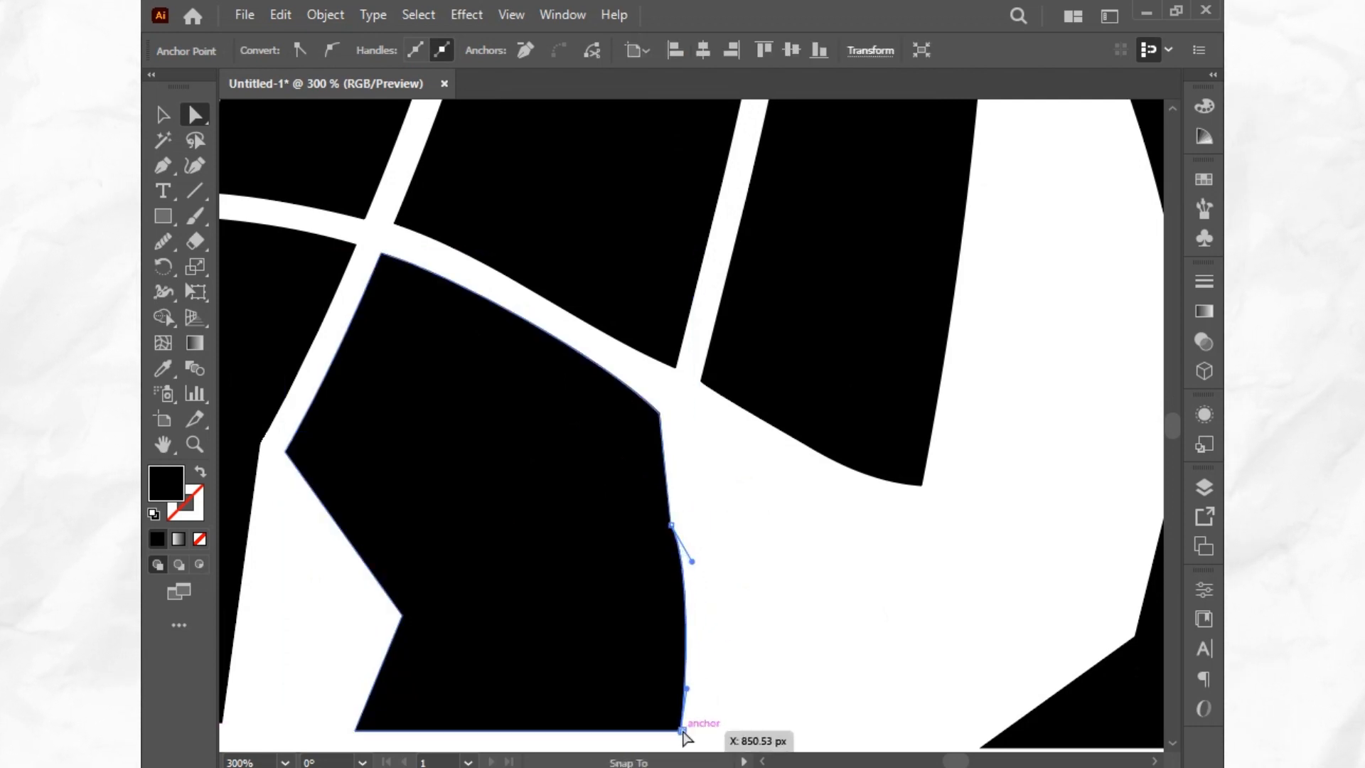
drag(692, 562, 582, 661)
click(756, 630)
scroll(756, 630, down, 4)
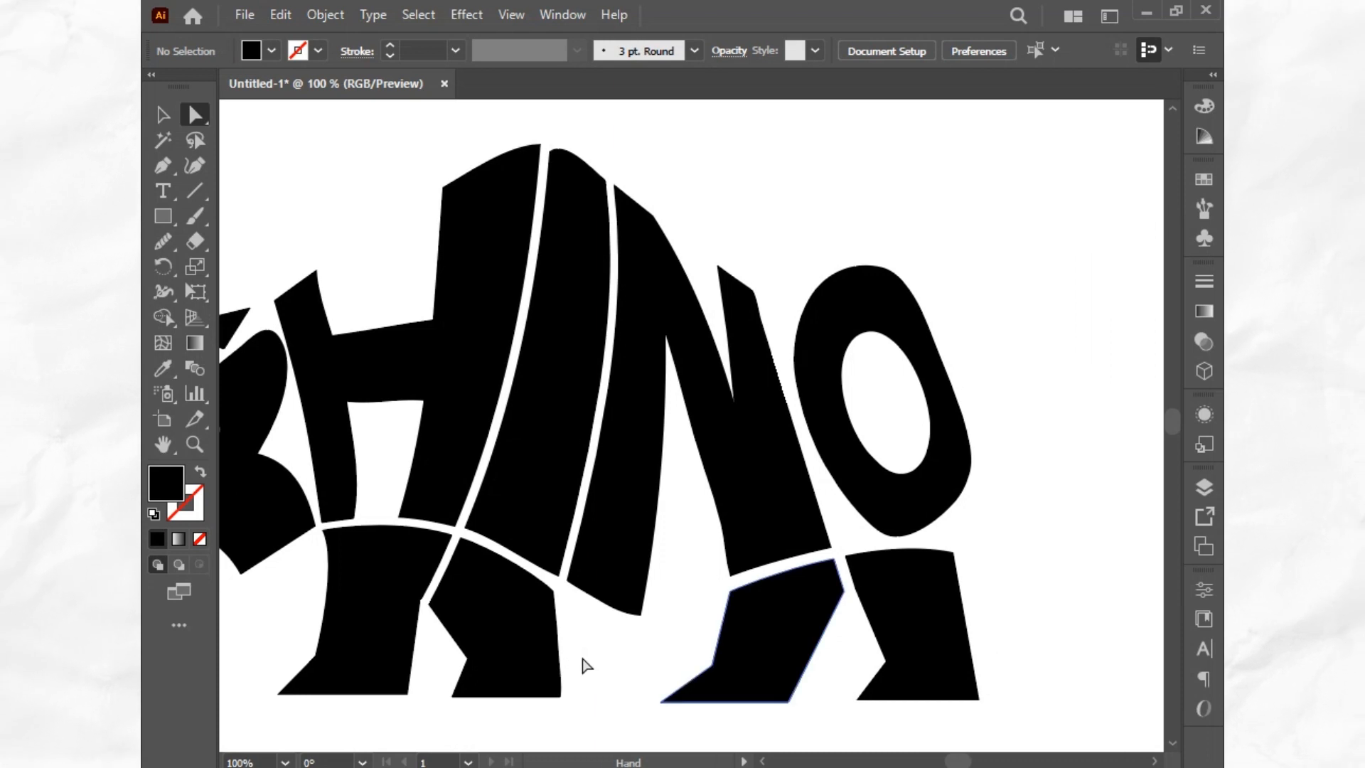
Move the bottom rear corner of the N's first stroke toward the hind leg and round its lower edge into a belly curve
scroll(634, 612, up, 4)
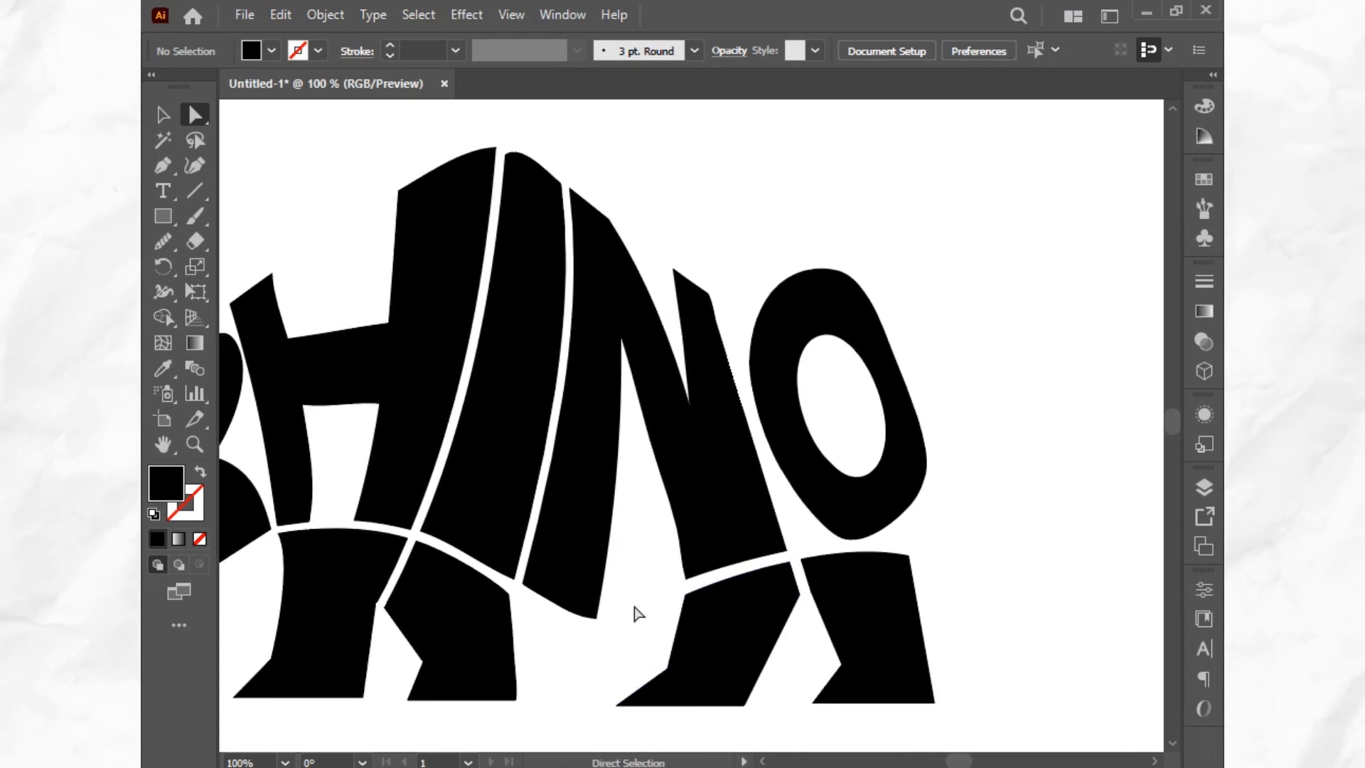
drag(591, 613, 661, 593)
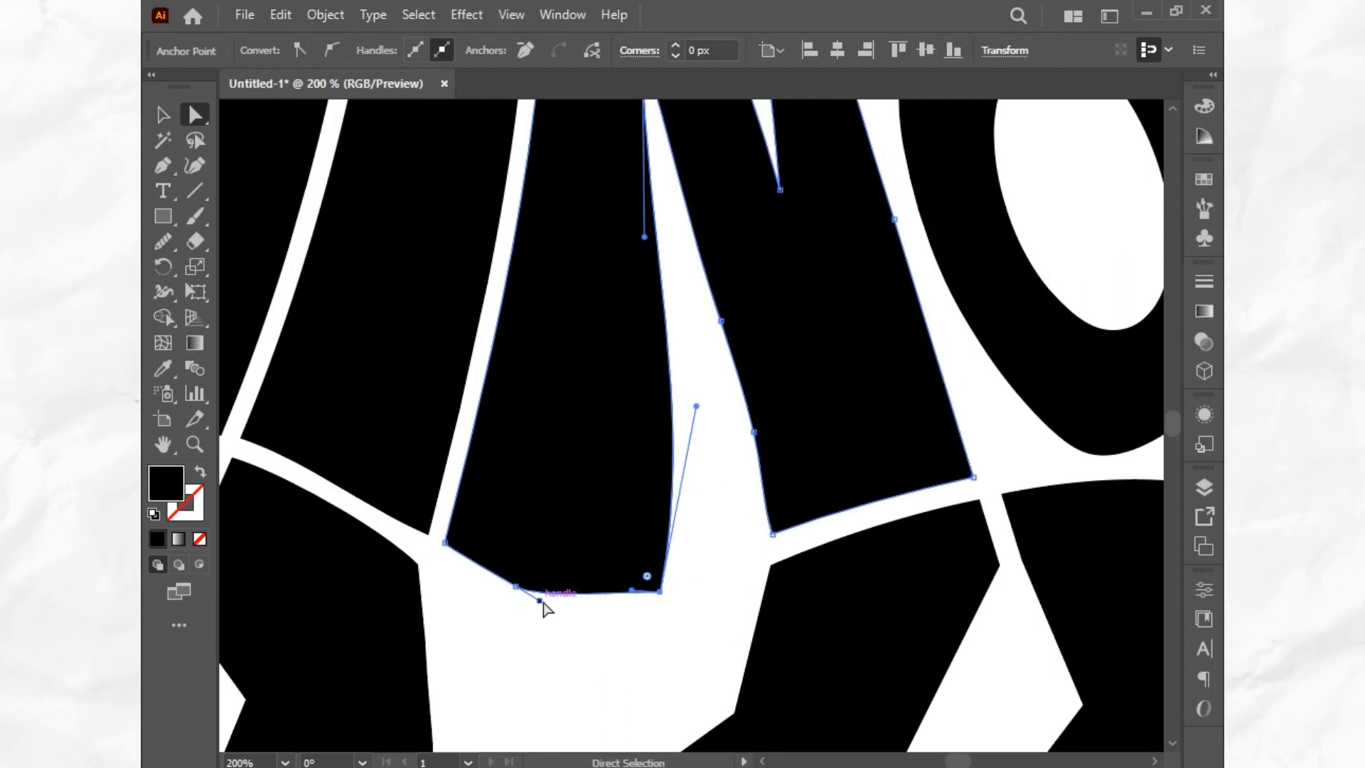
drag(540, 601, 597, 616)
click(602, 642)
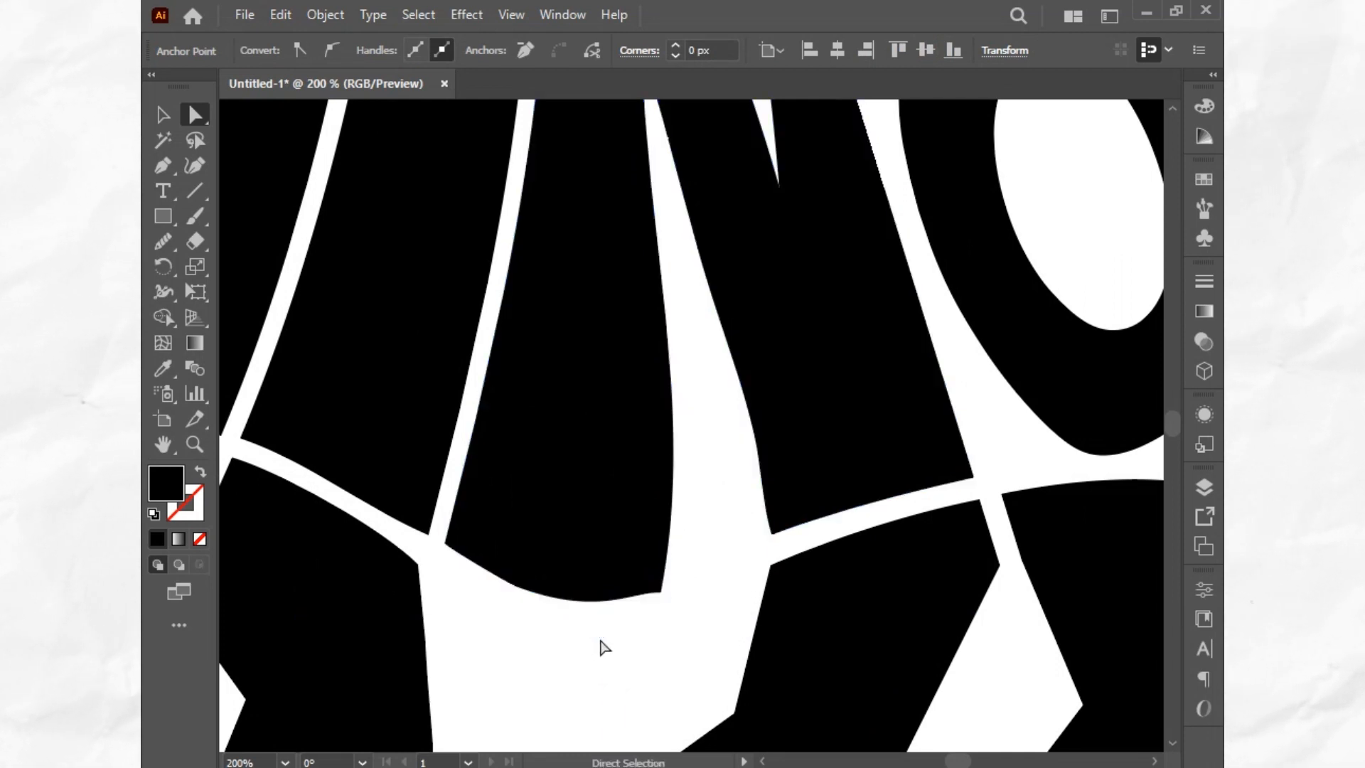
scroll(601, 641, down, 2)
scroll(601, 648, down, 1)
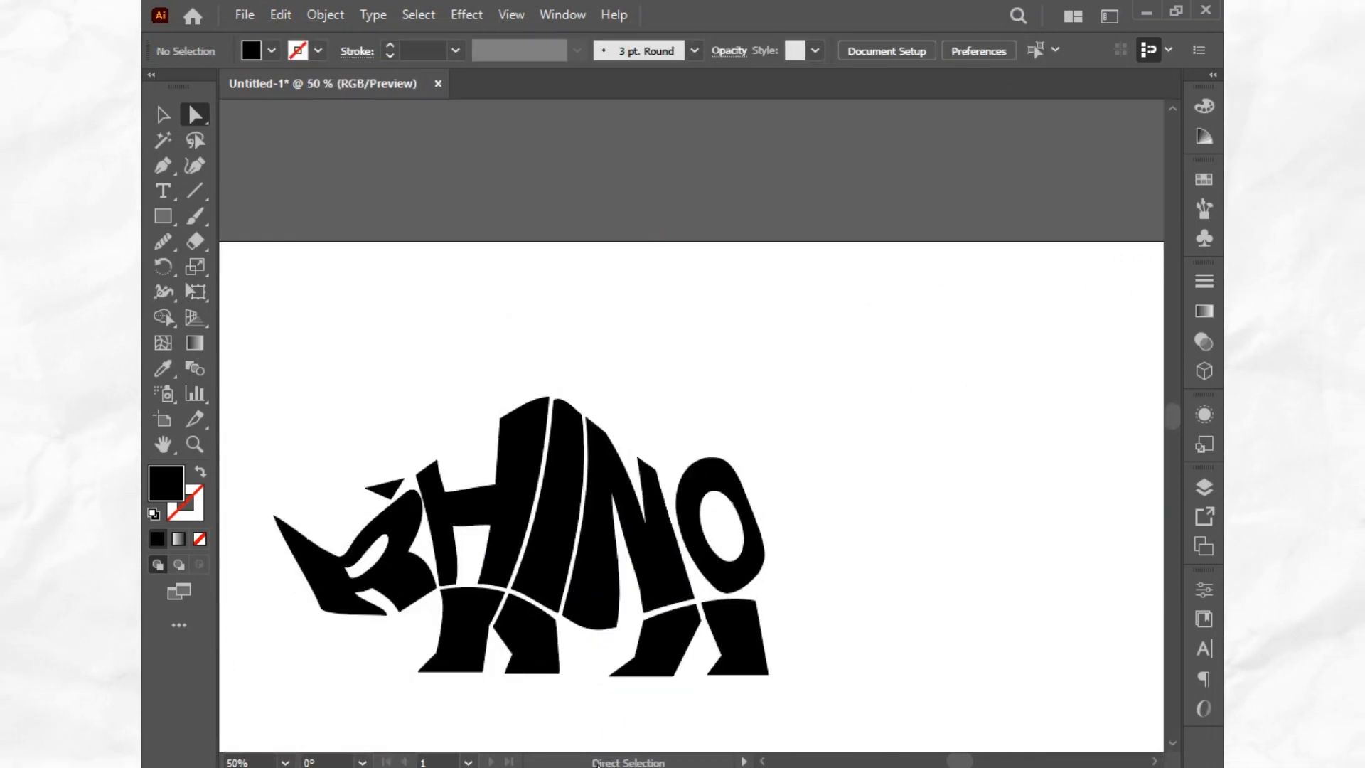
Undo the last two changes to the lower edge of the N's first stroke and clear the selection
key(ctrl+z)
key(ctrl+z)
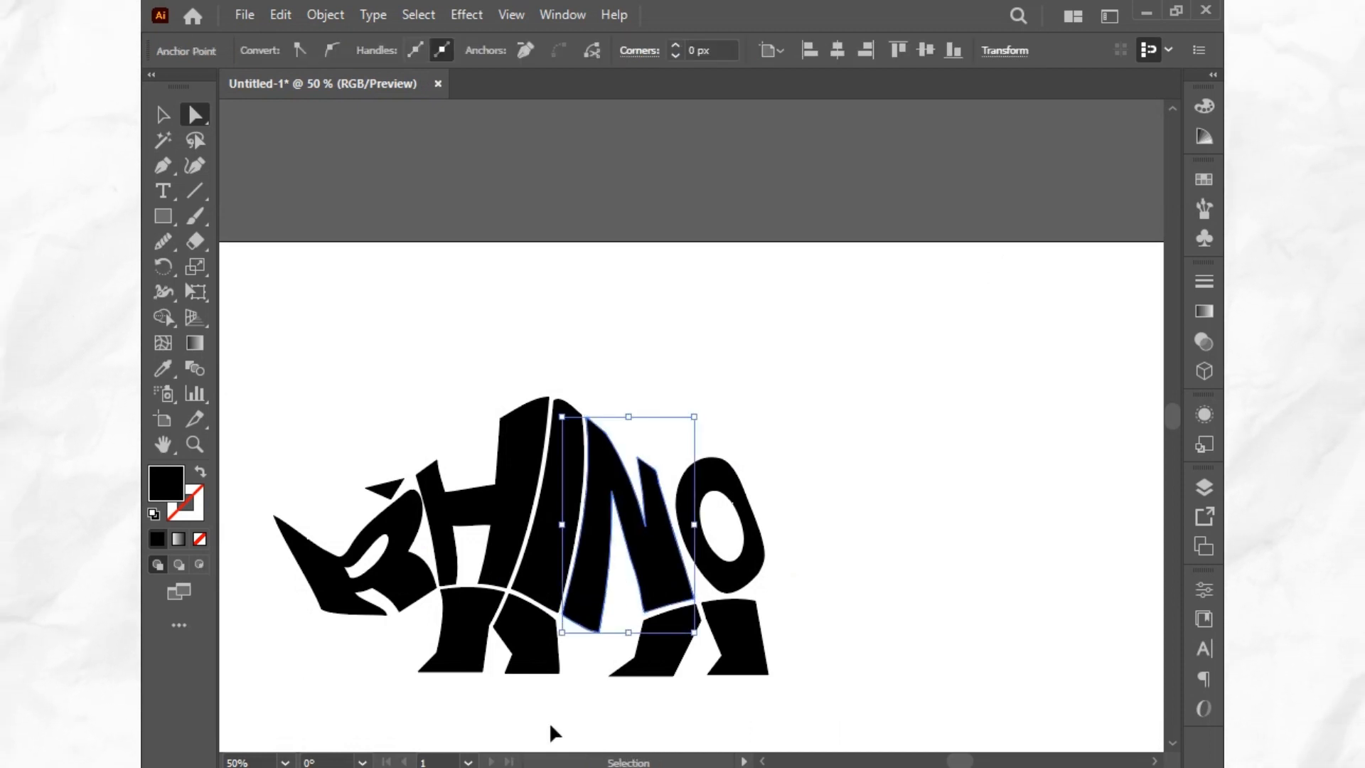
click(578, 717)
Draw a closed four-point Pen shape bridging the gap between the N's second stroke and the hind leg below it
scroll(721, 597, up, 3)
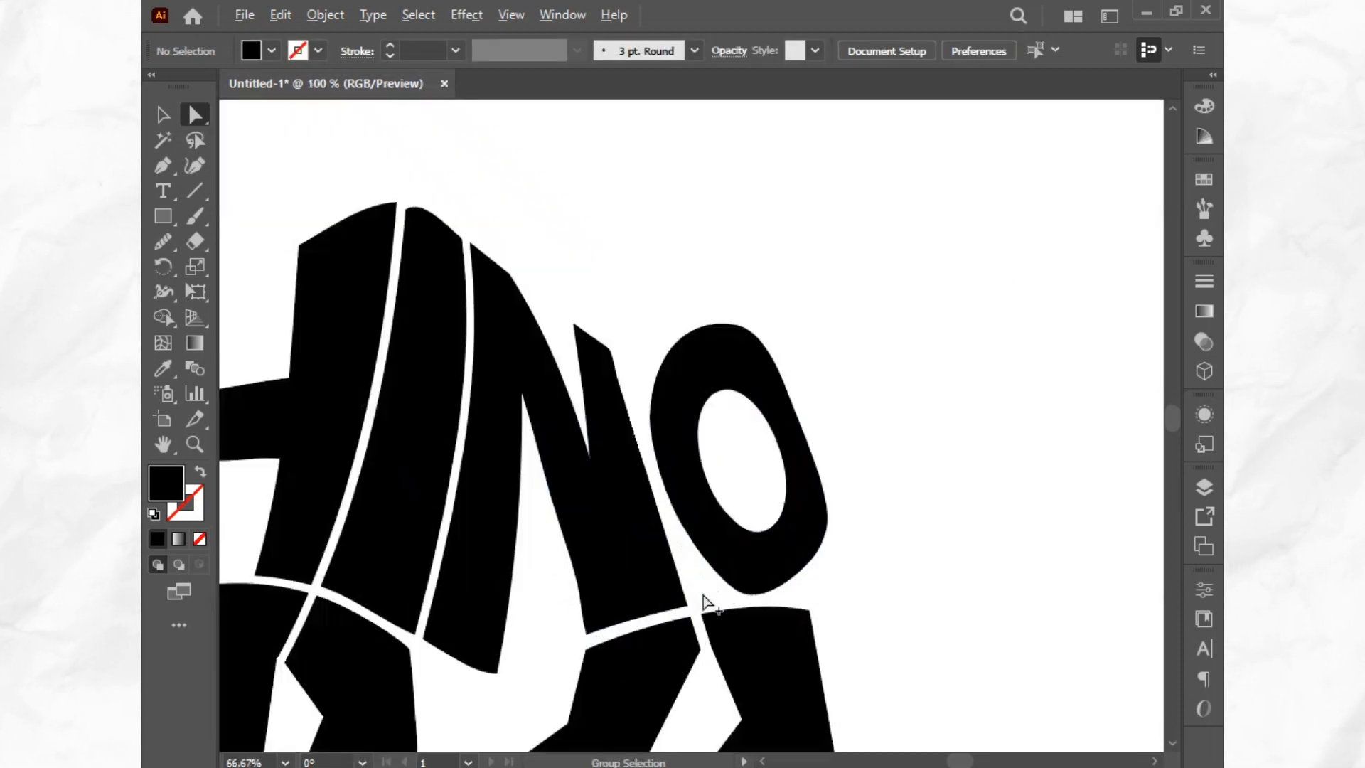
click(163, 165)
scroll(496, 618, up, 2)
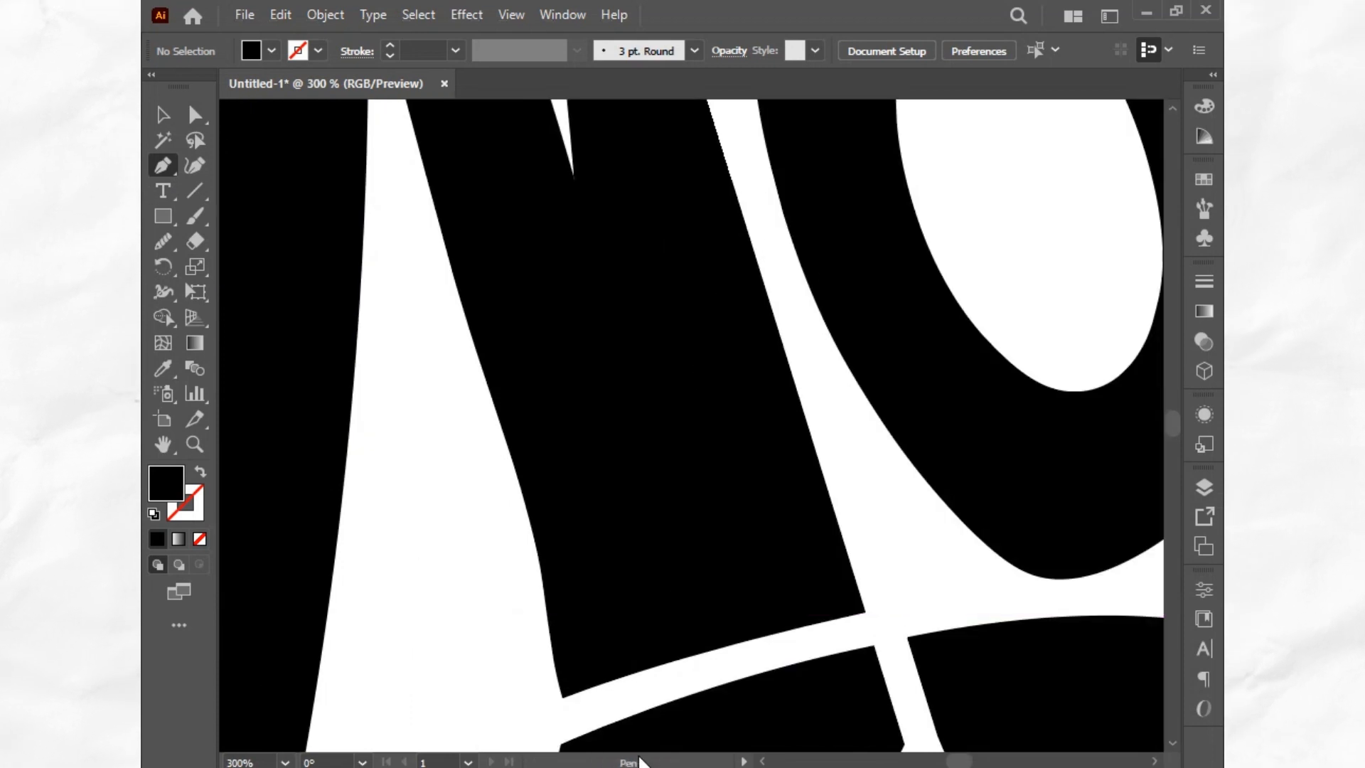
click(562, 570)
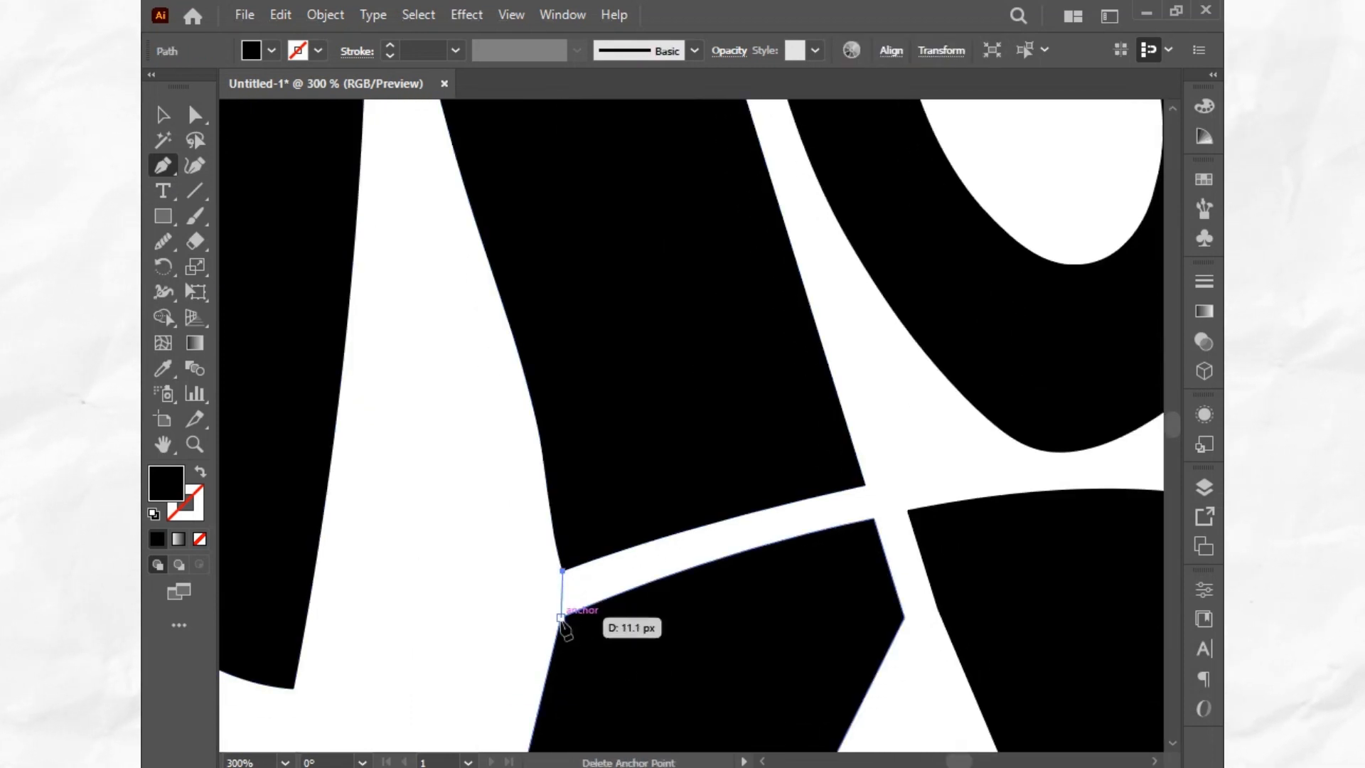
click(561, 617)
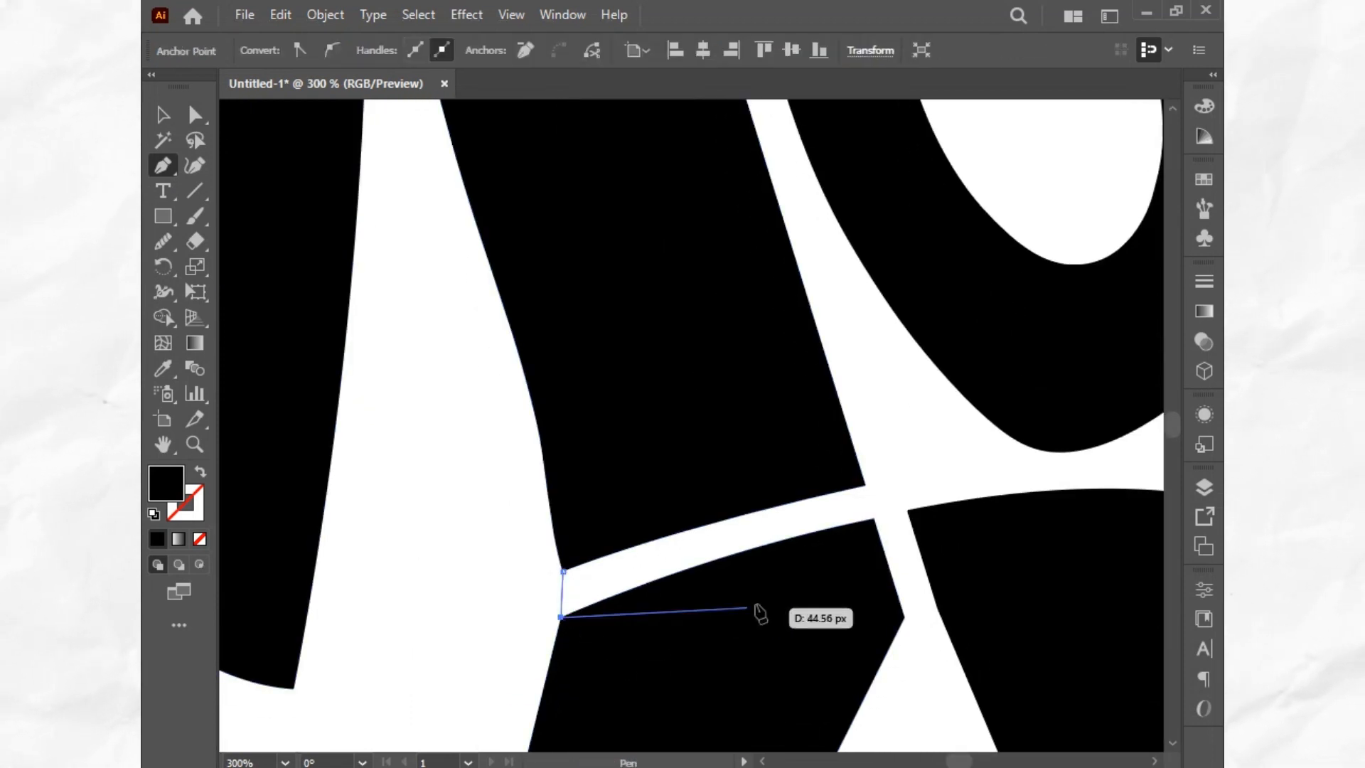
click(874, 519)
click(864, 485)
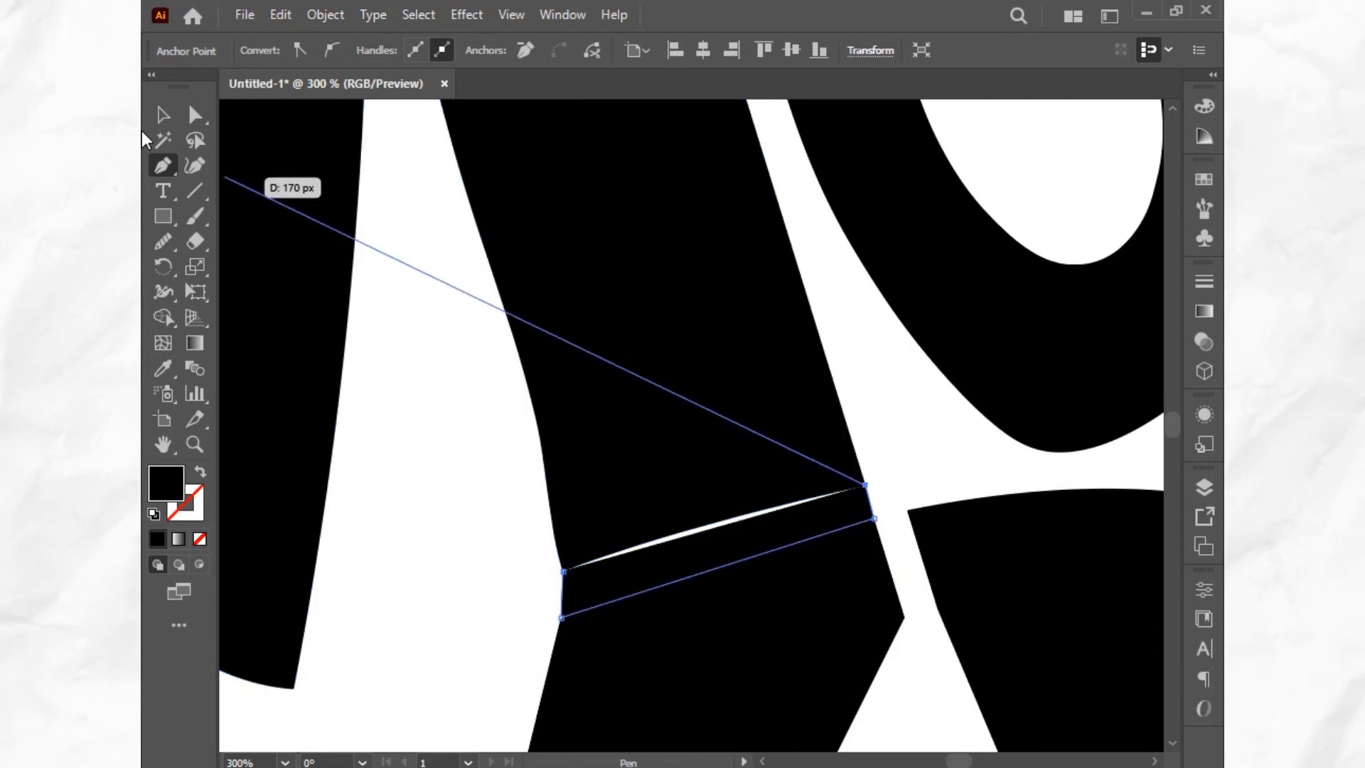
Merge the N, the bridging shape and the hind leg below it into one shape with the Shape Builder, leaving nothing selected
click(162, 114)
key(ctrl+a)
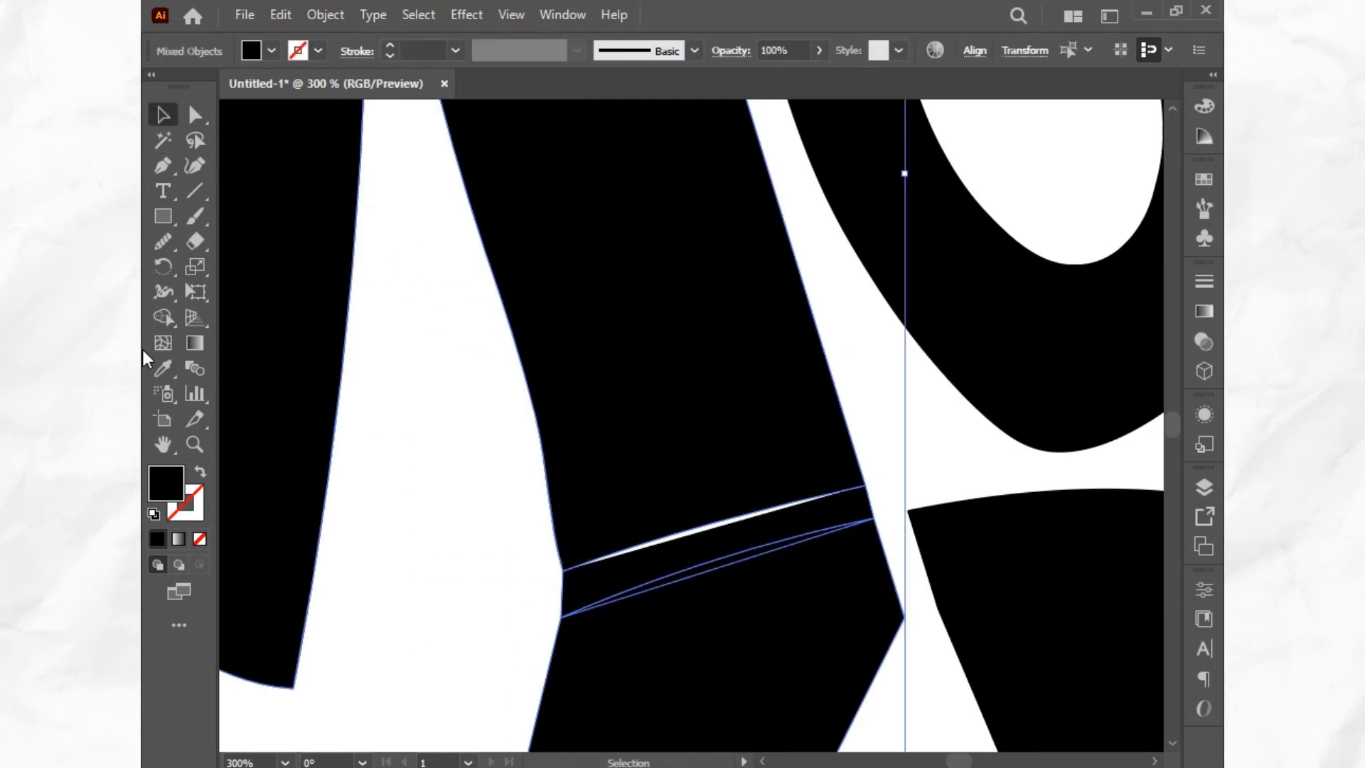
click(163, 317)
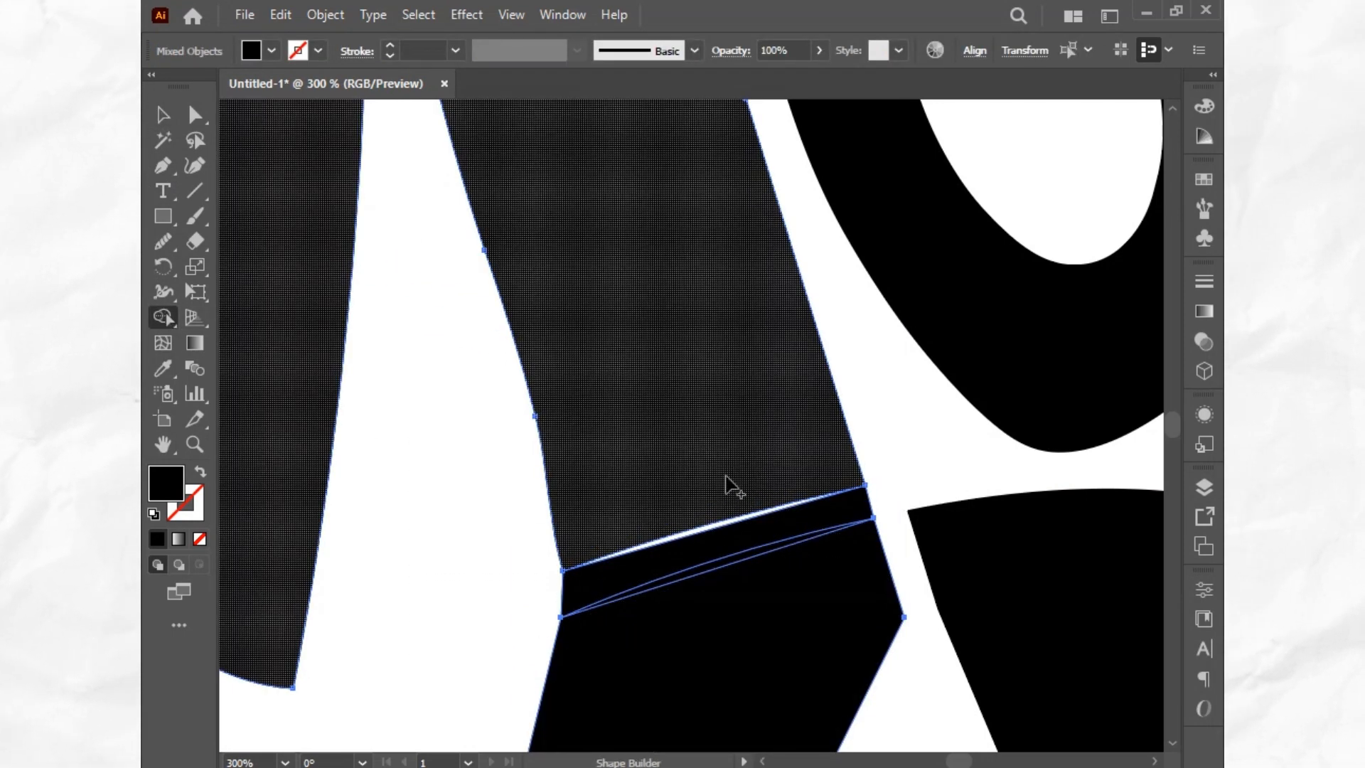
drag(732, 487, 778, 610)
key(ctrl+minus)
key(ctrl+minus)
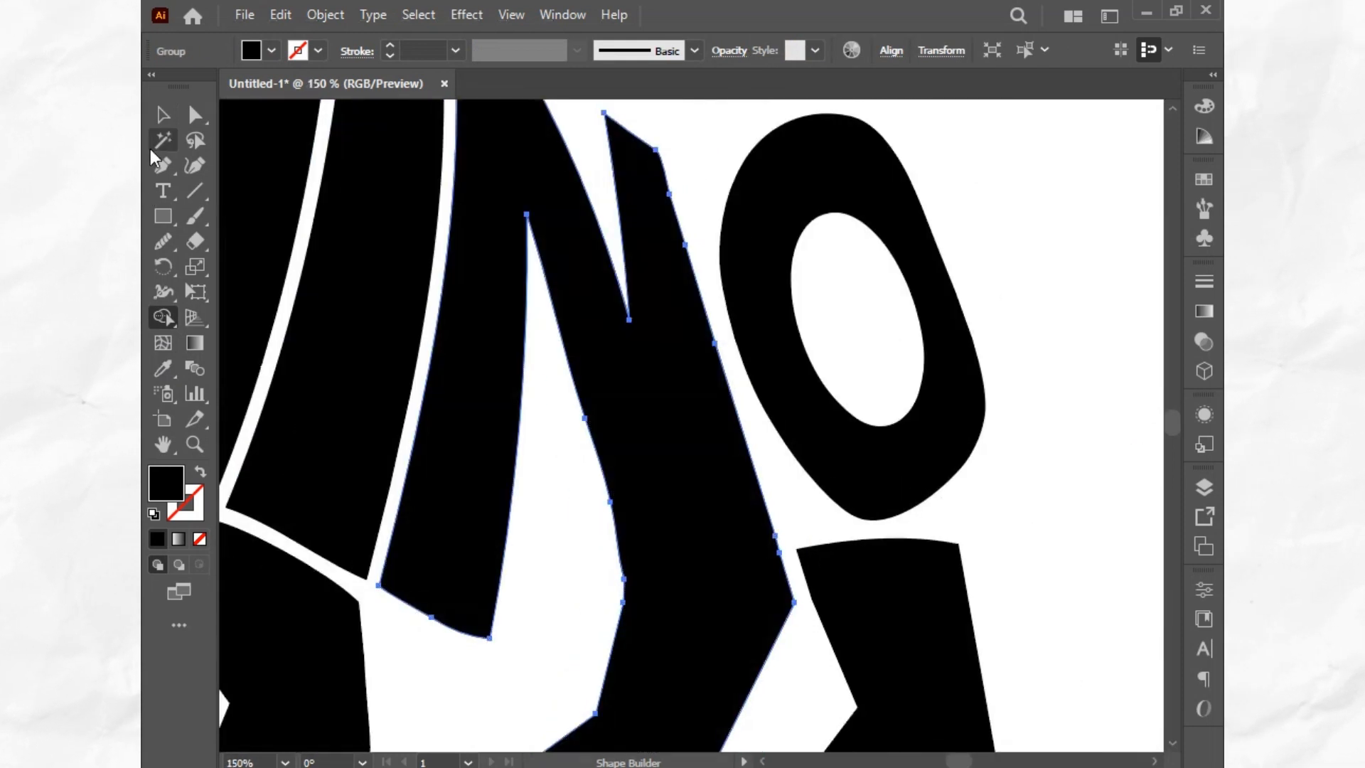
key(v)
click(607, 573)
scroll(607, 573, down, 4)
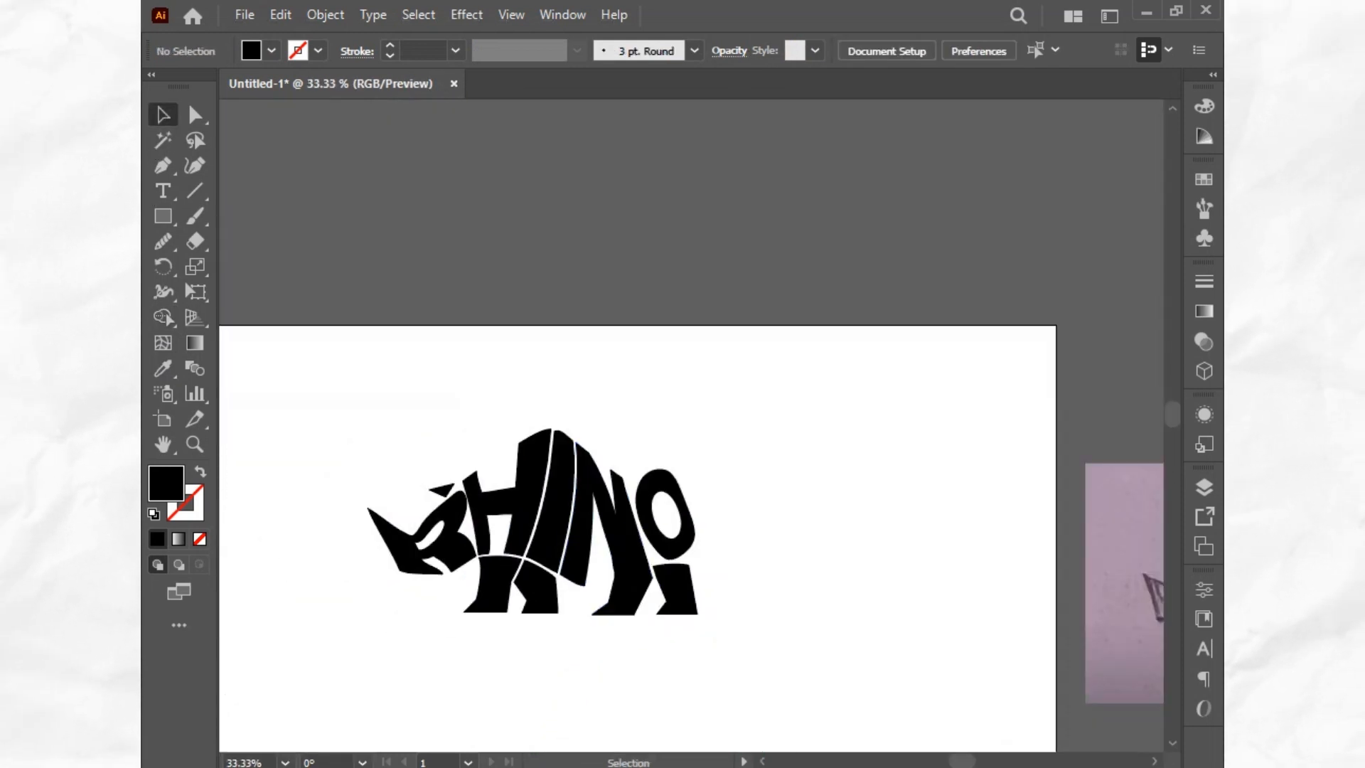
Try to round the bends along the front edge of the N's merged hind leg with the Smooth tool
scroll(601, 648, up, 3)
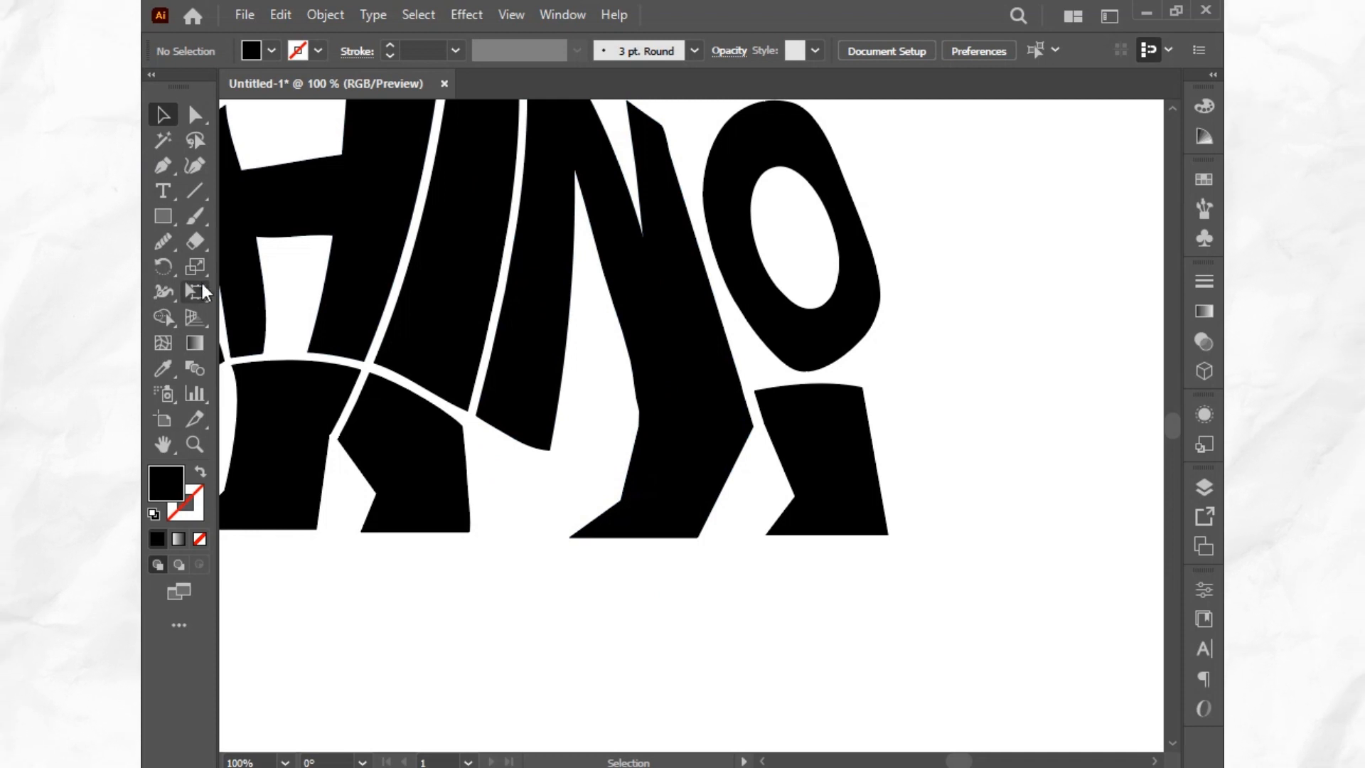
click(157, 174)
click(171, 236)
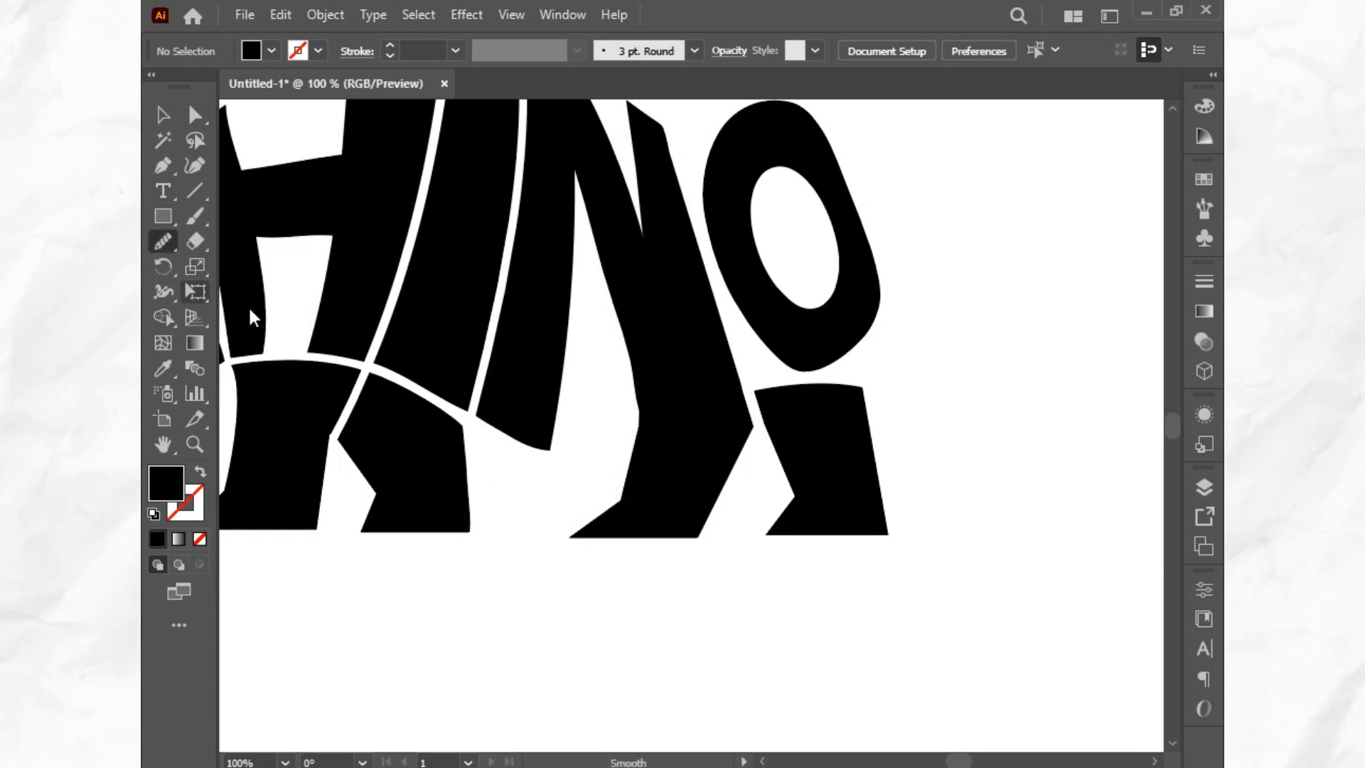
ctrl+click(670, 429)
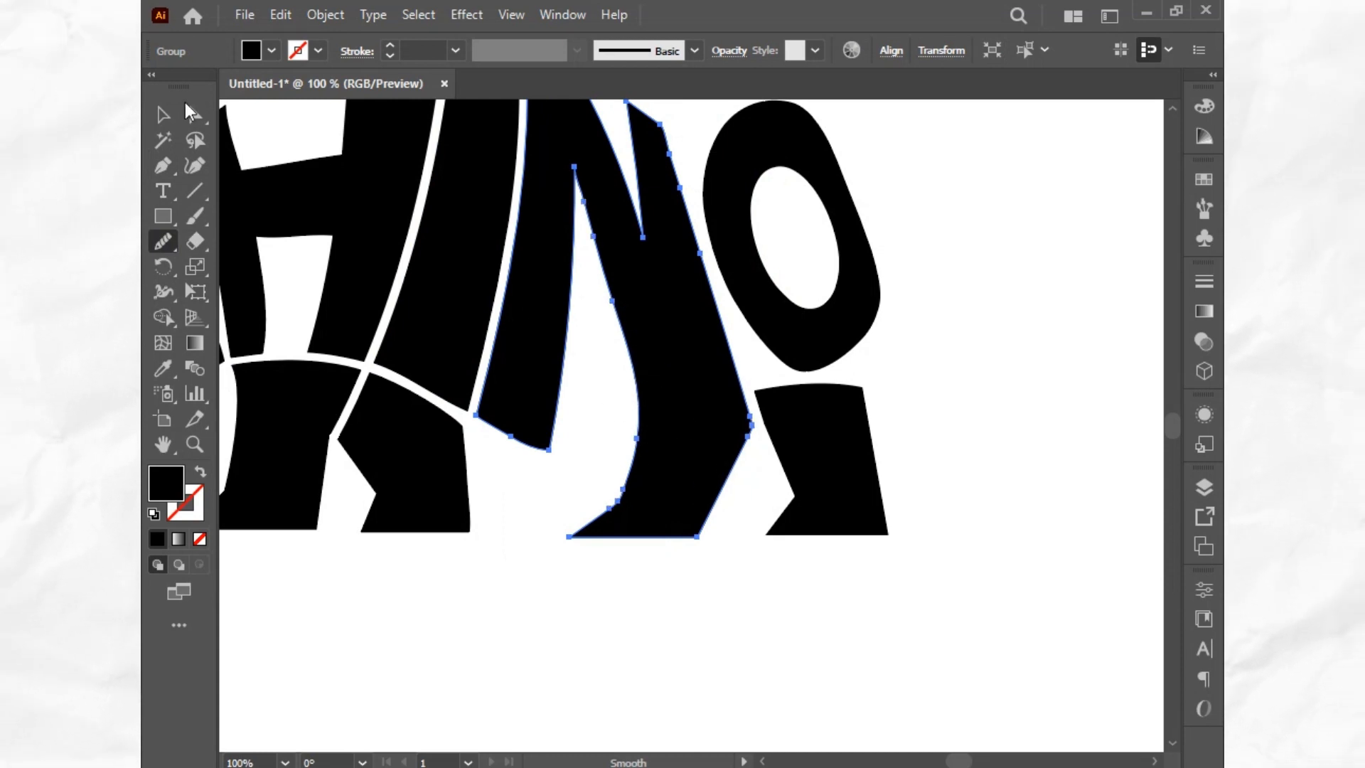
key(v)
click(566, 462)
key(ctrl+minus)
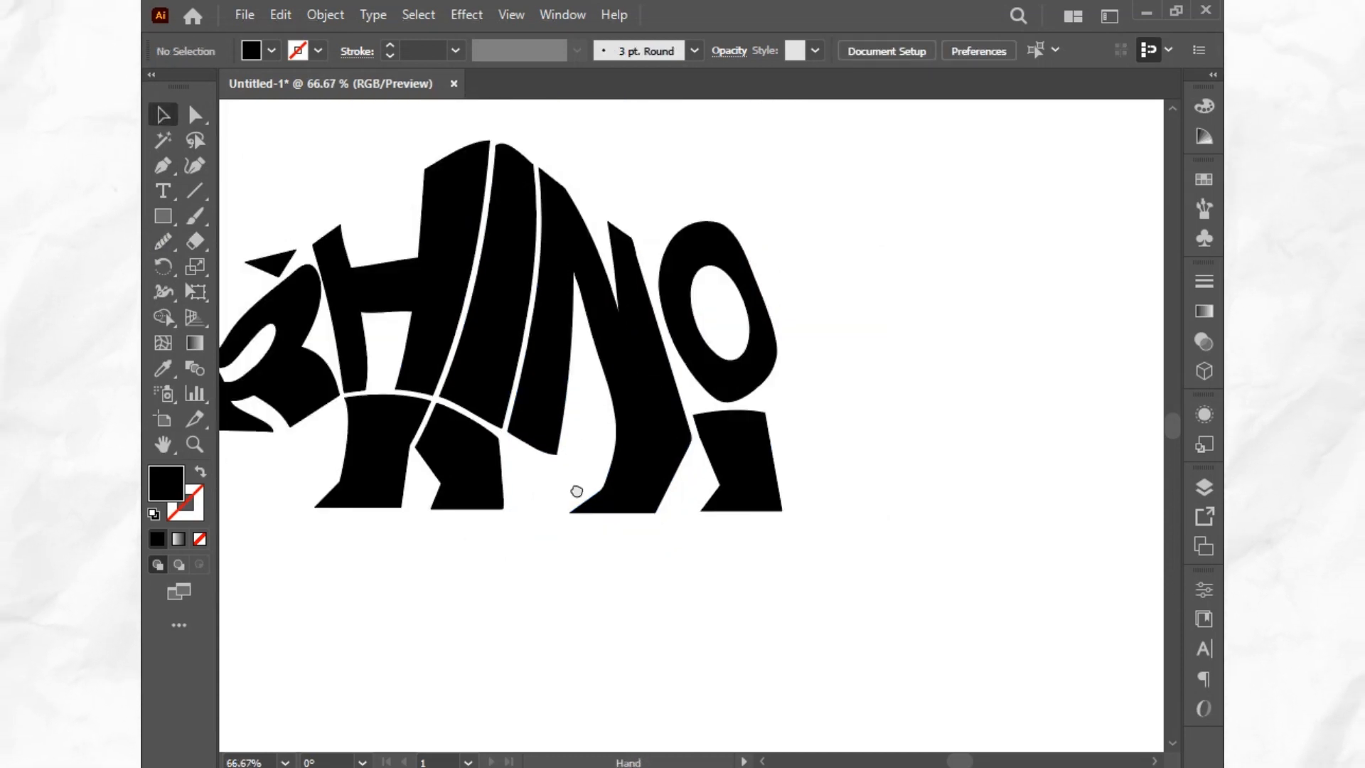
drag(576, 491, 740, 607)
ctrl+click(839, 638)
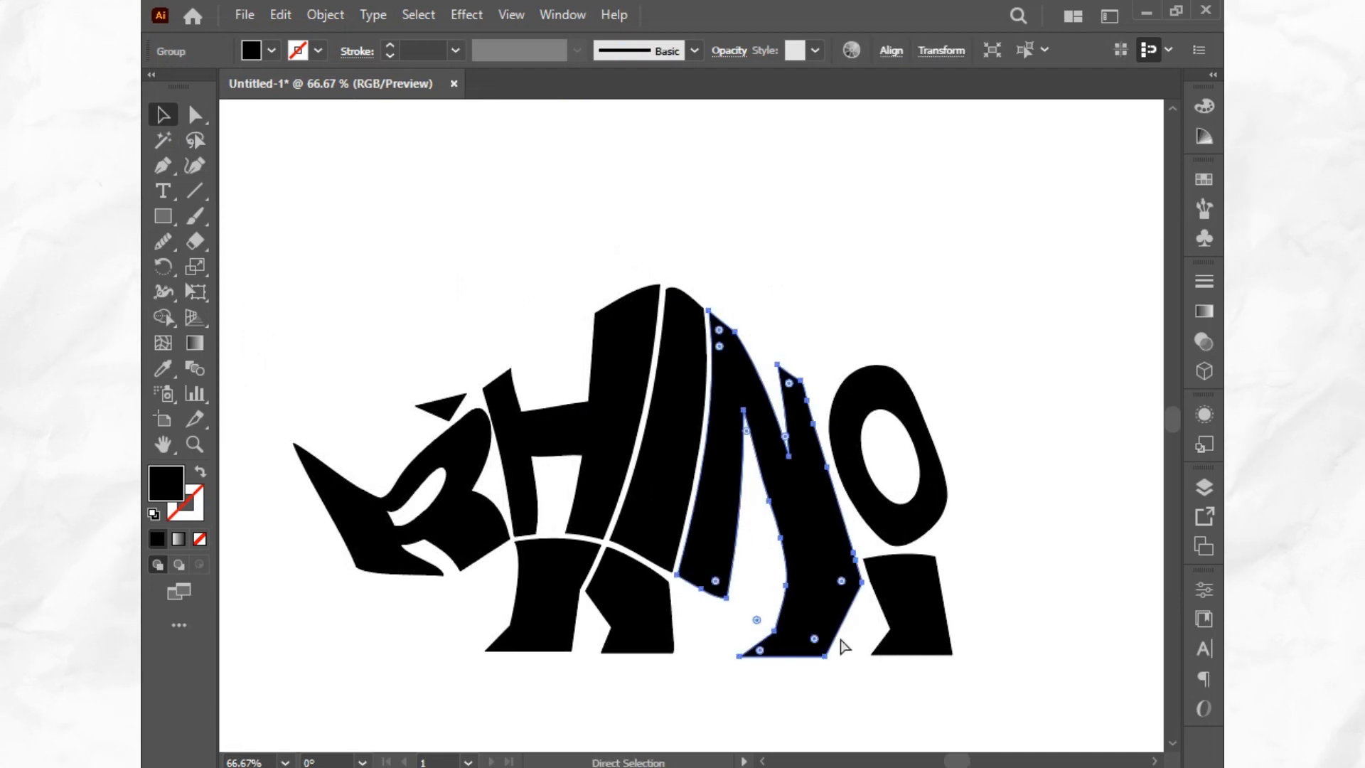
click(948, 701)
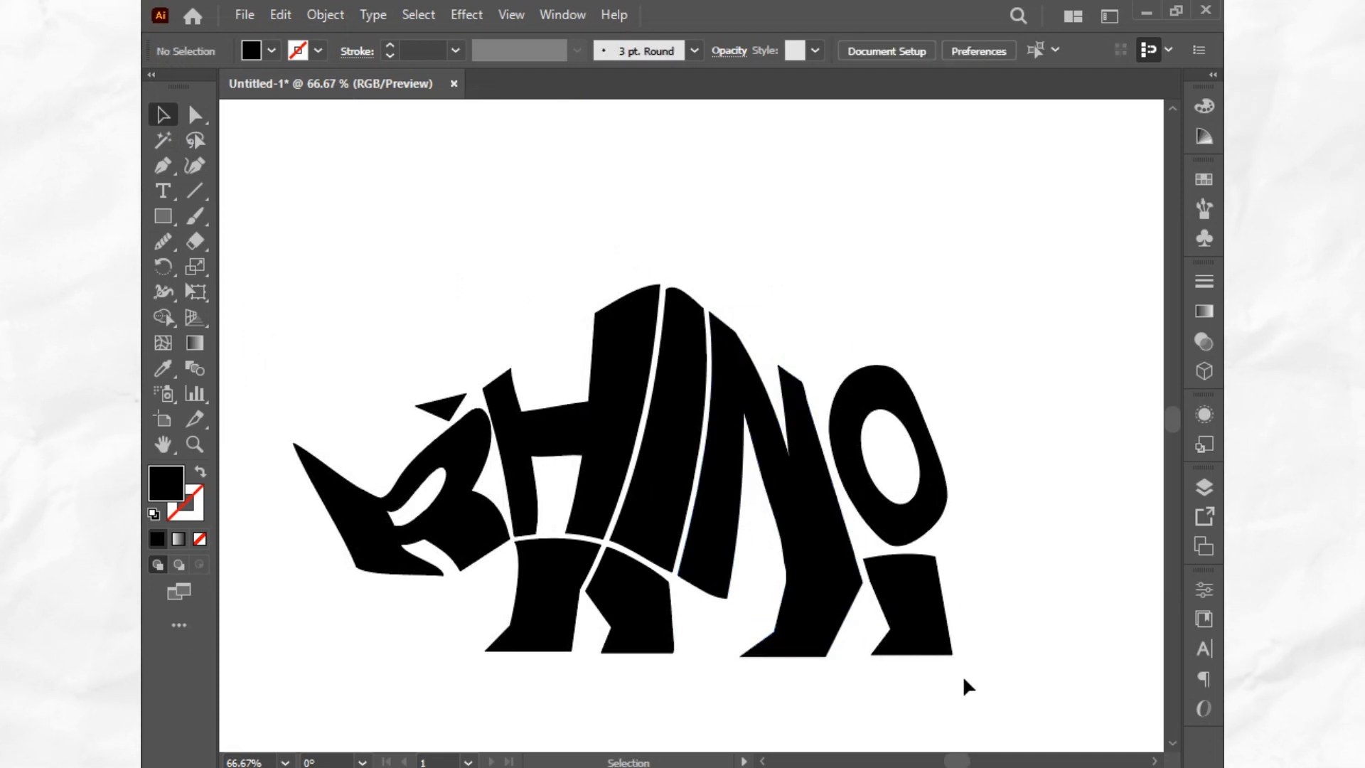
Even out the outer outline of the letter O with the Smooth tool
scroll(909, 530, up, 1)
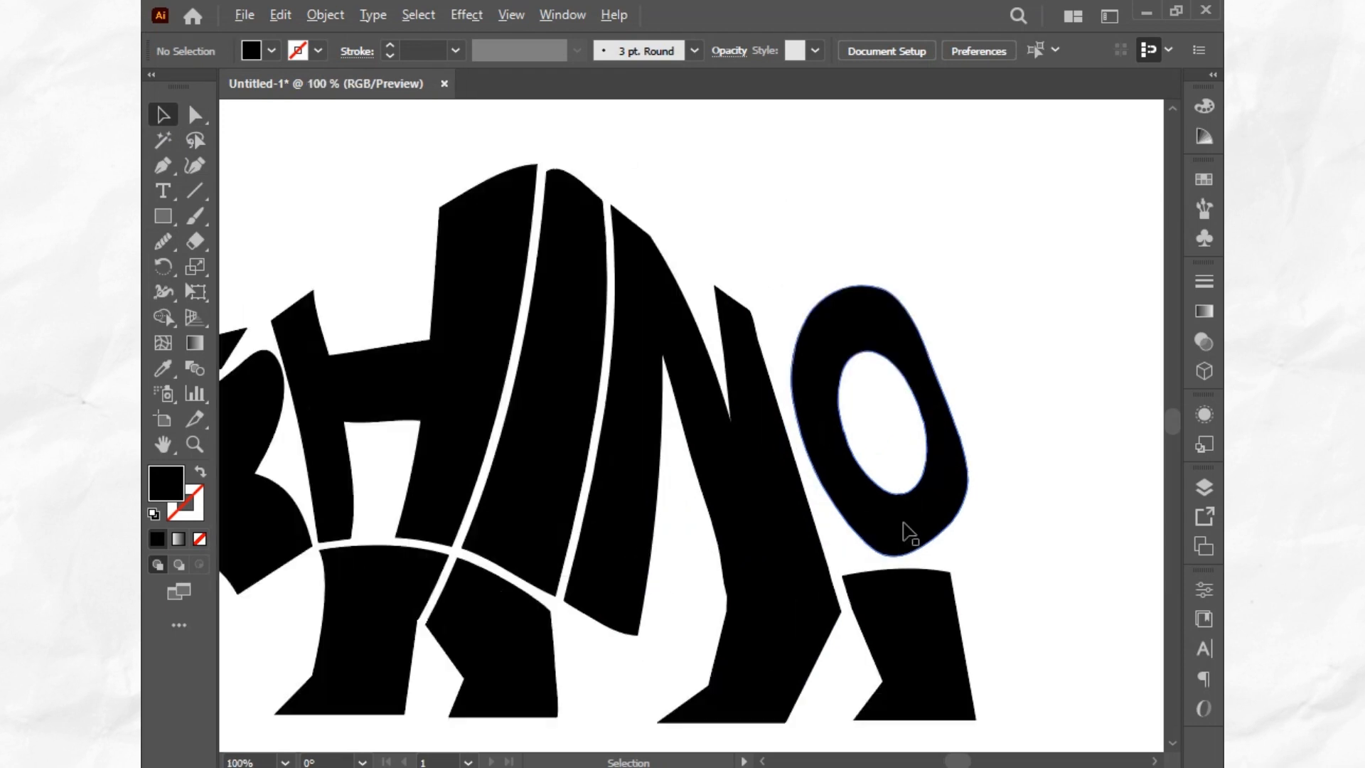
click(882, 519)
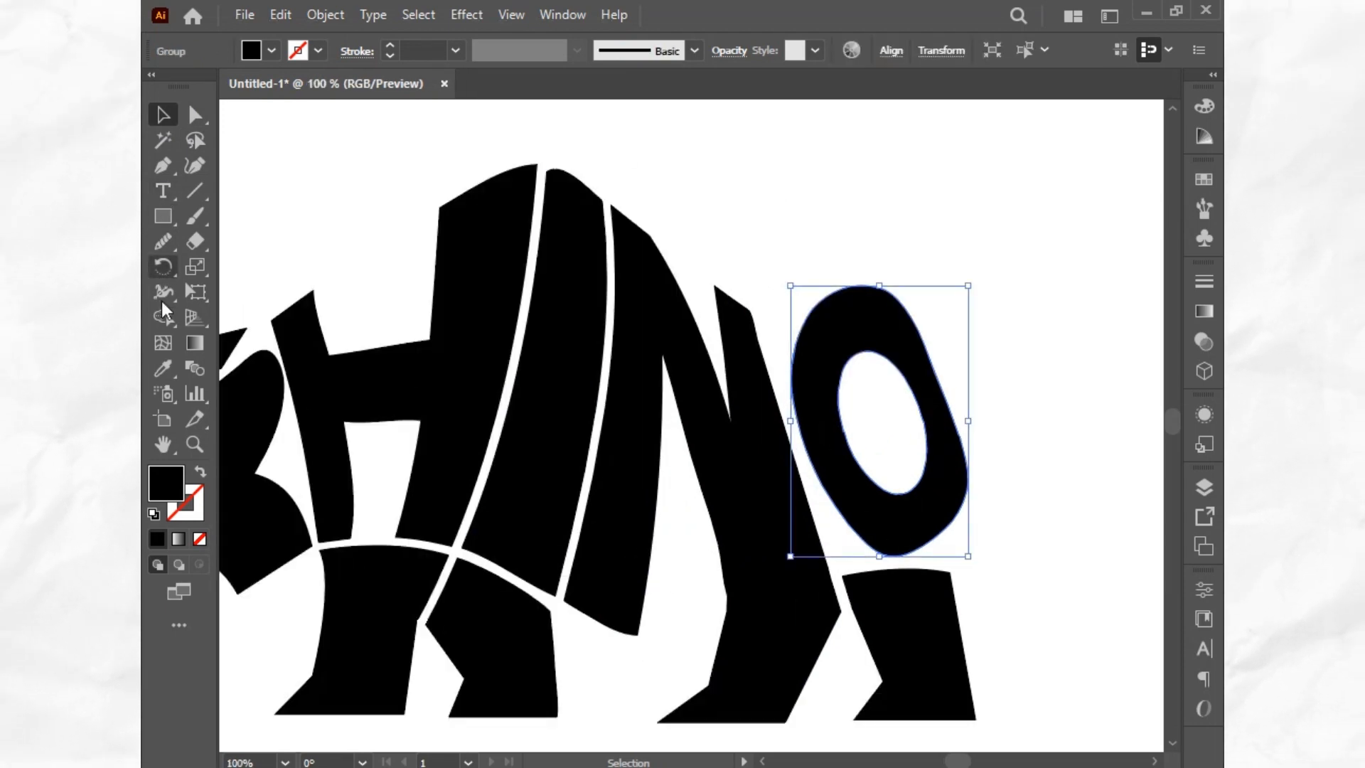
click(163, 242)
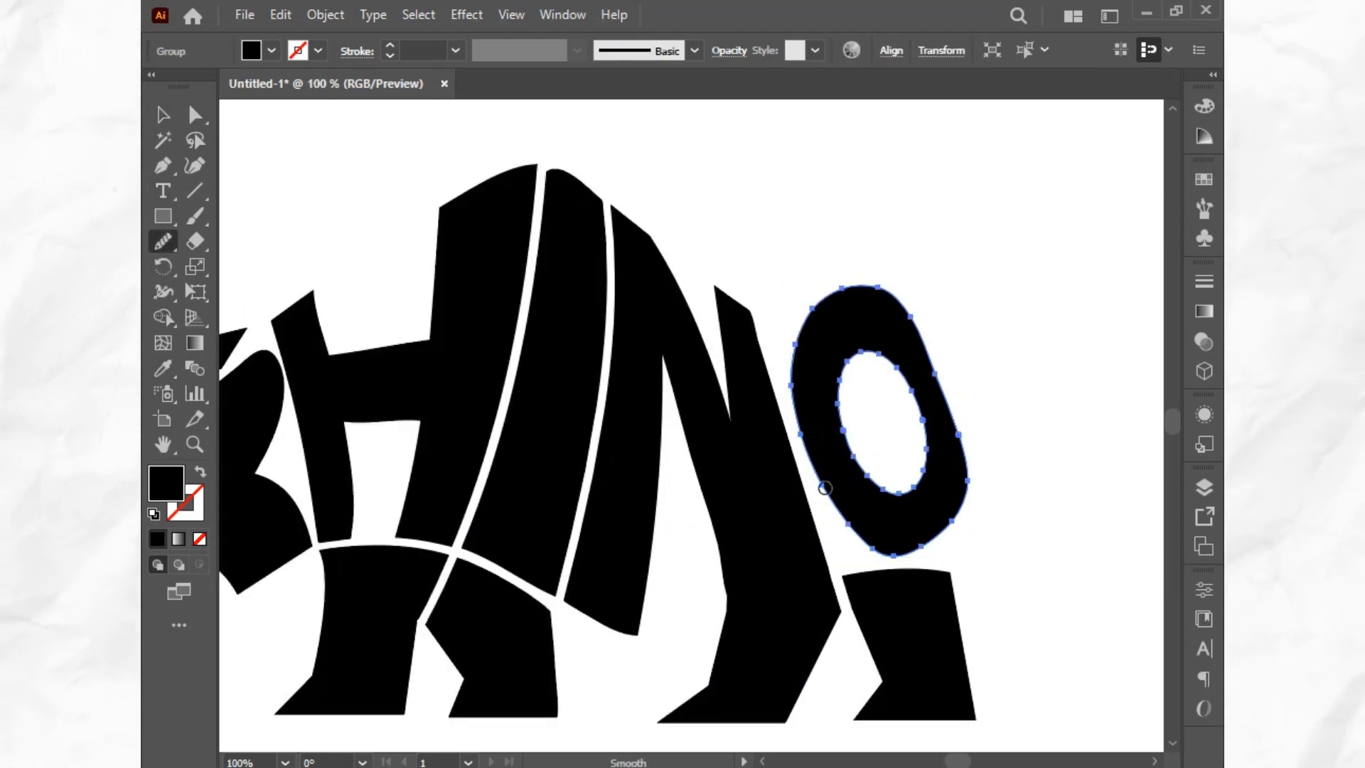
click(823, 493)
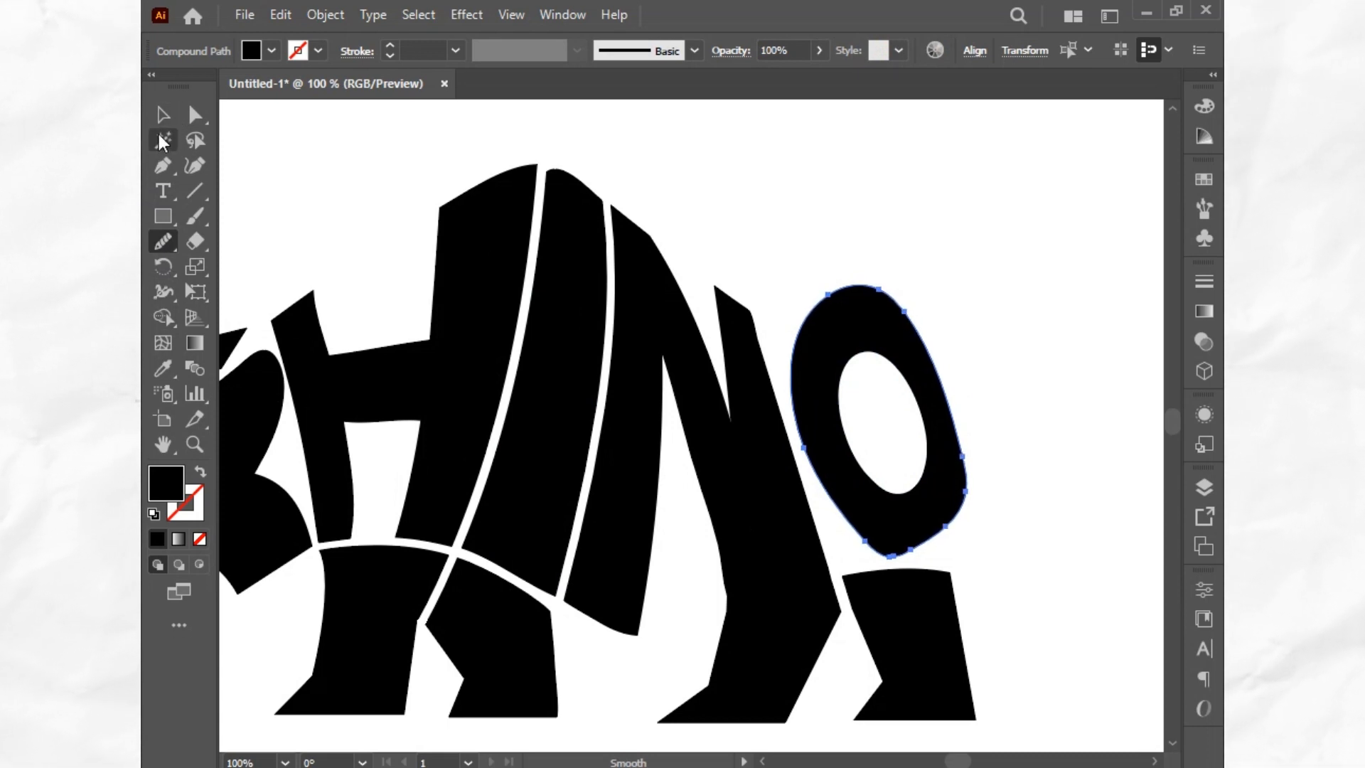
Fill the O's inner opening solid black with the Shape Builder
click(169, 115)
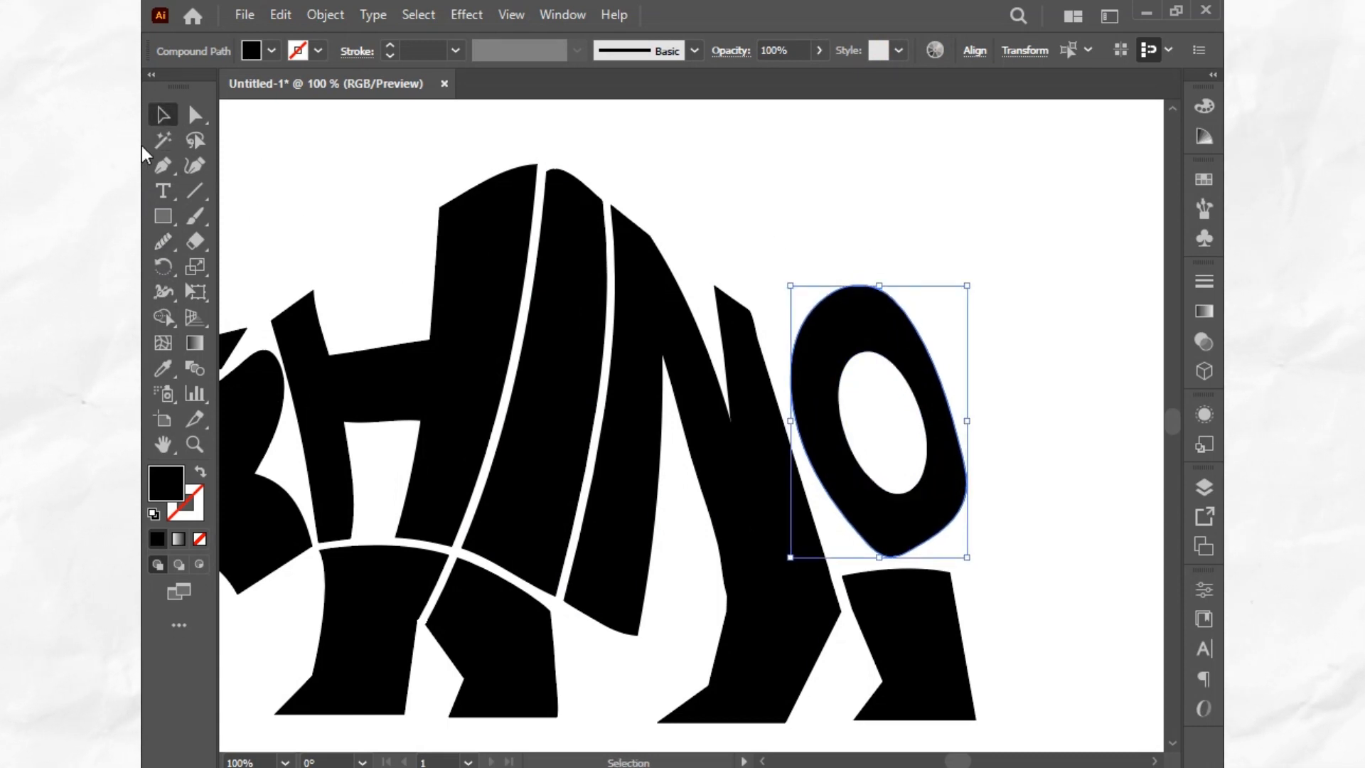
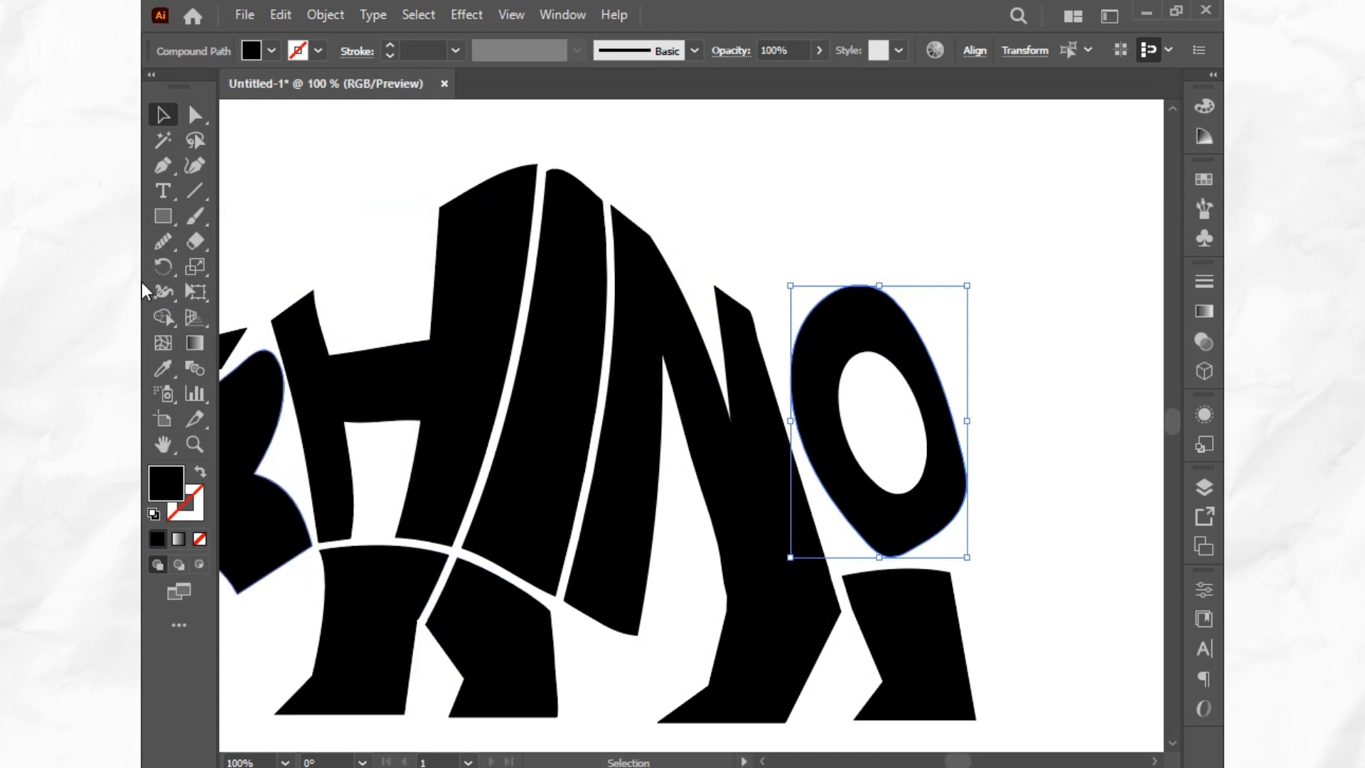
click(161, 321)
drag(847, 366, 923, 478)
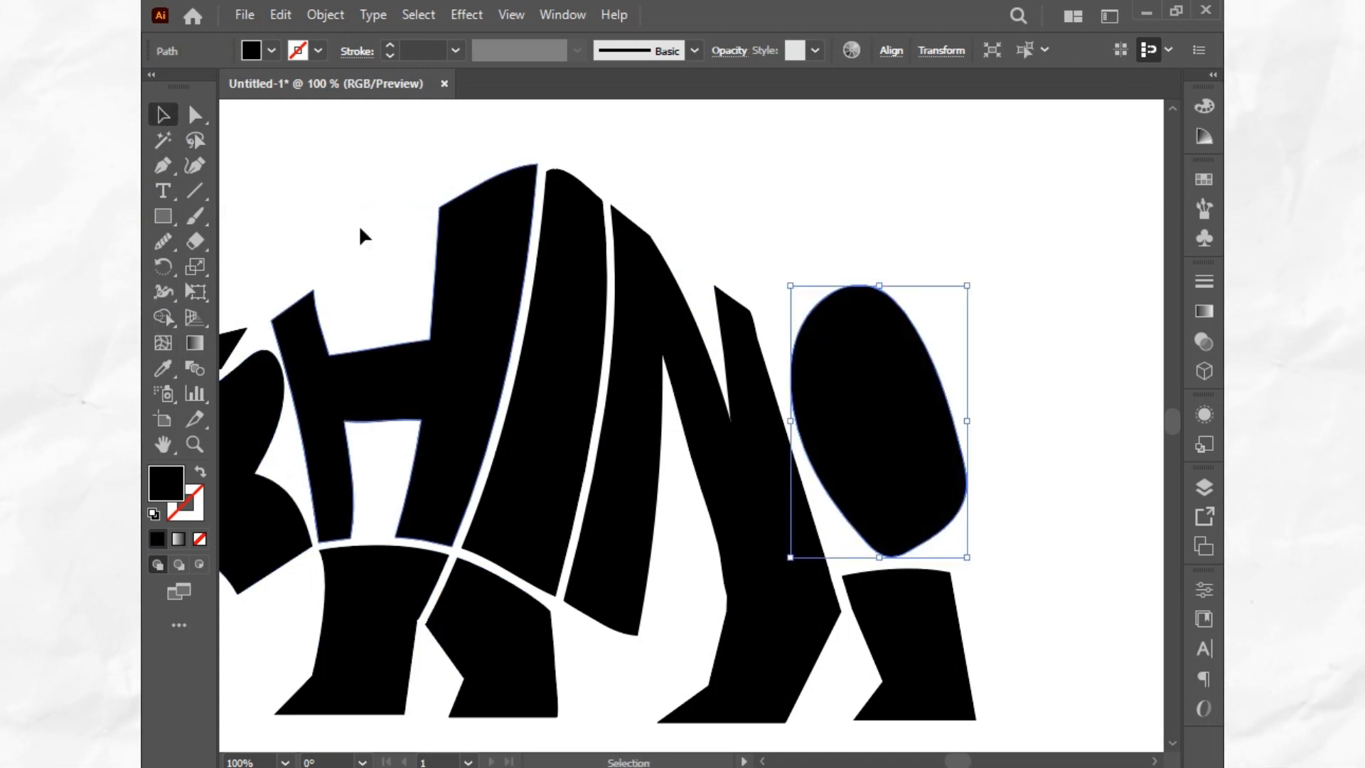
Stretch the O's bottom and lower rear anchors downward so the shape overlaps the top of the rearmost leg
click(202, 121)
scroll(795, 586, up, 2)
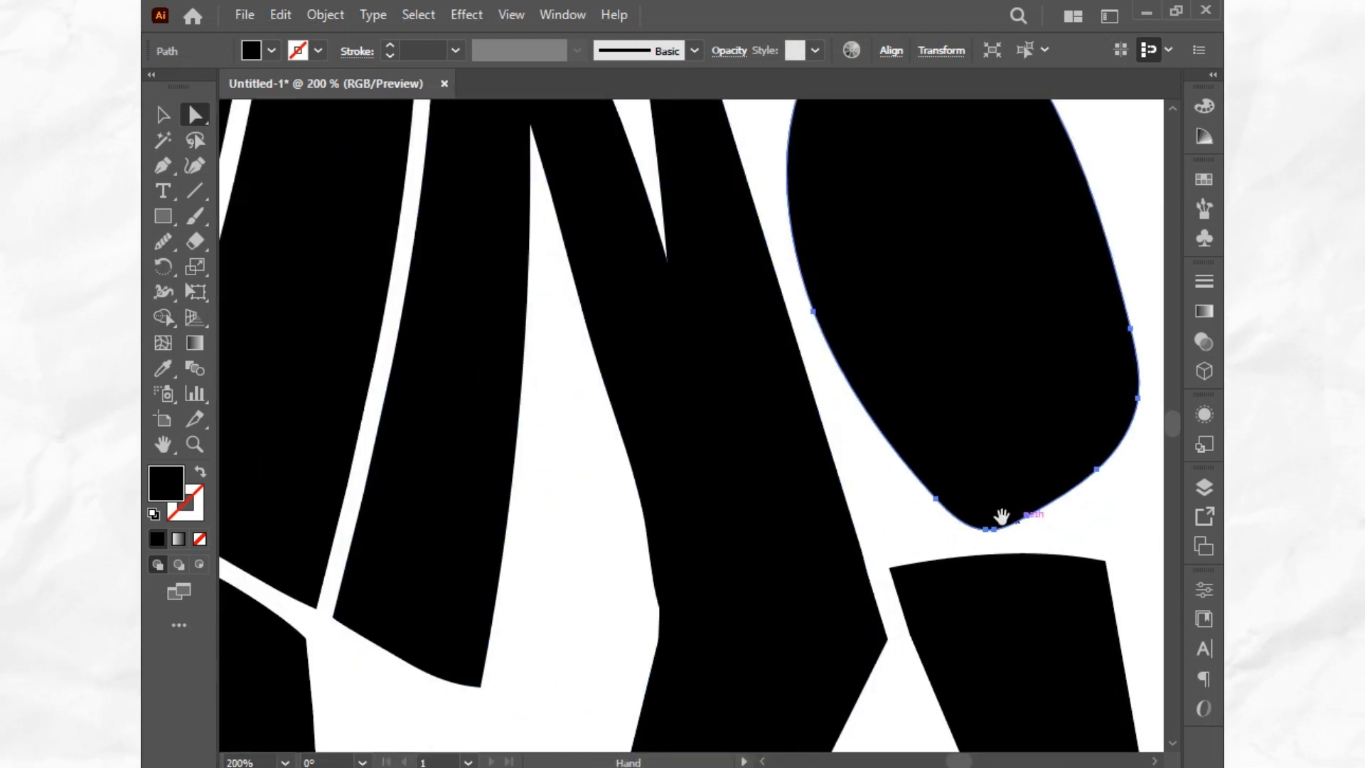
drag(1000, 515, 790, 530)
drag(662, 468, 745, 524)
drag(825, 569, 814, 701)
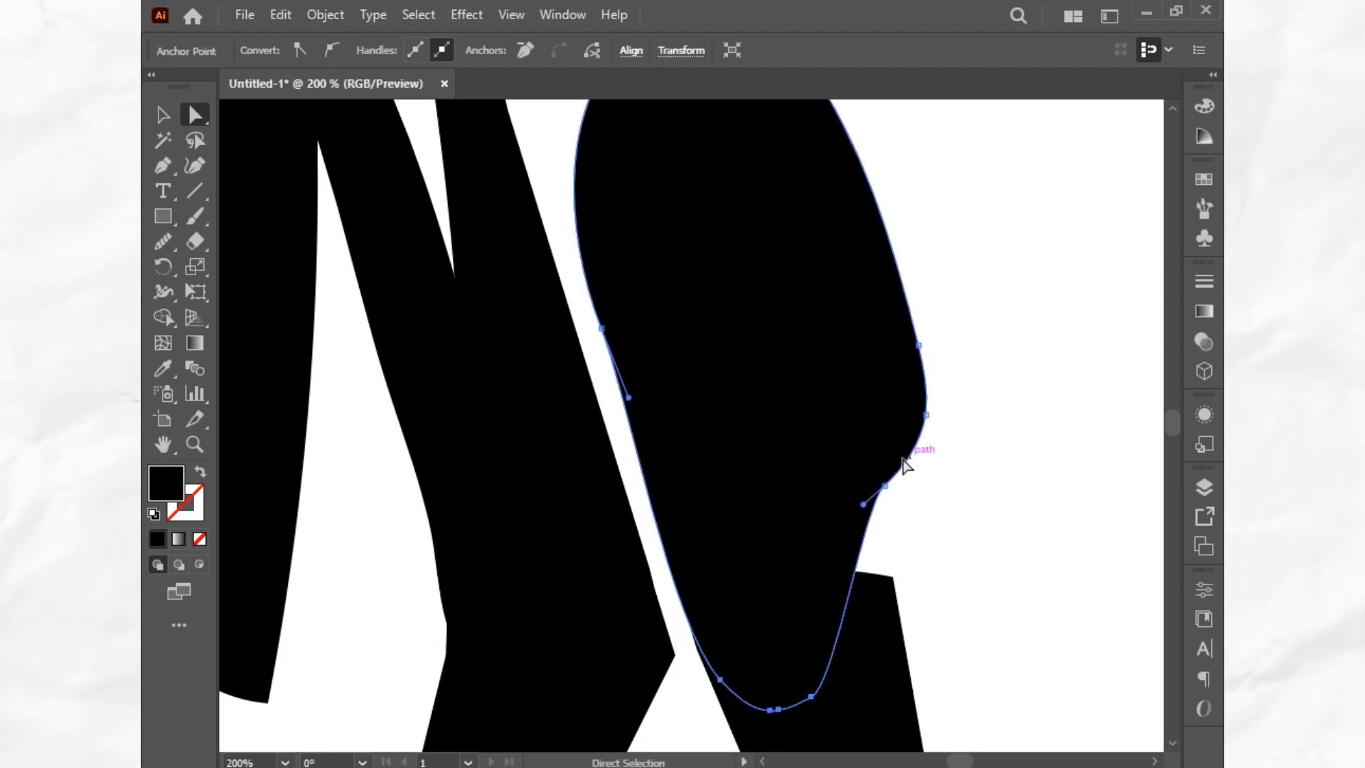
click(884, 486)
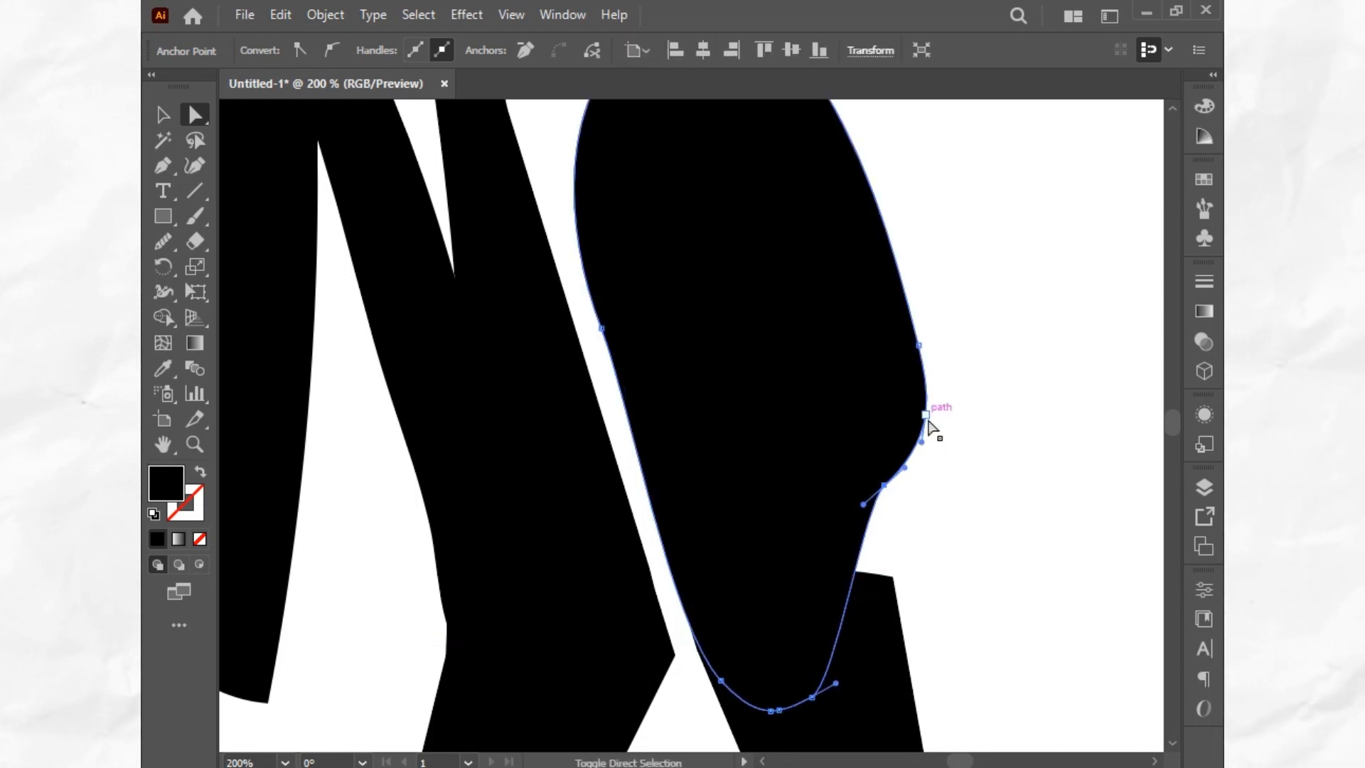
drag(928, 416, 889, 635)
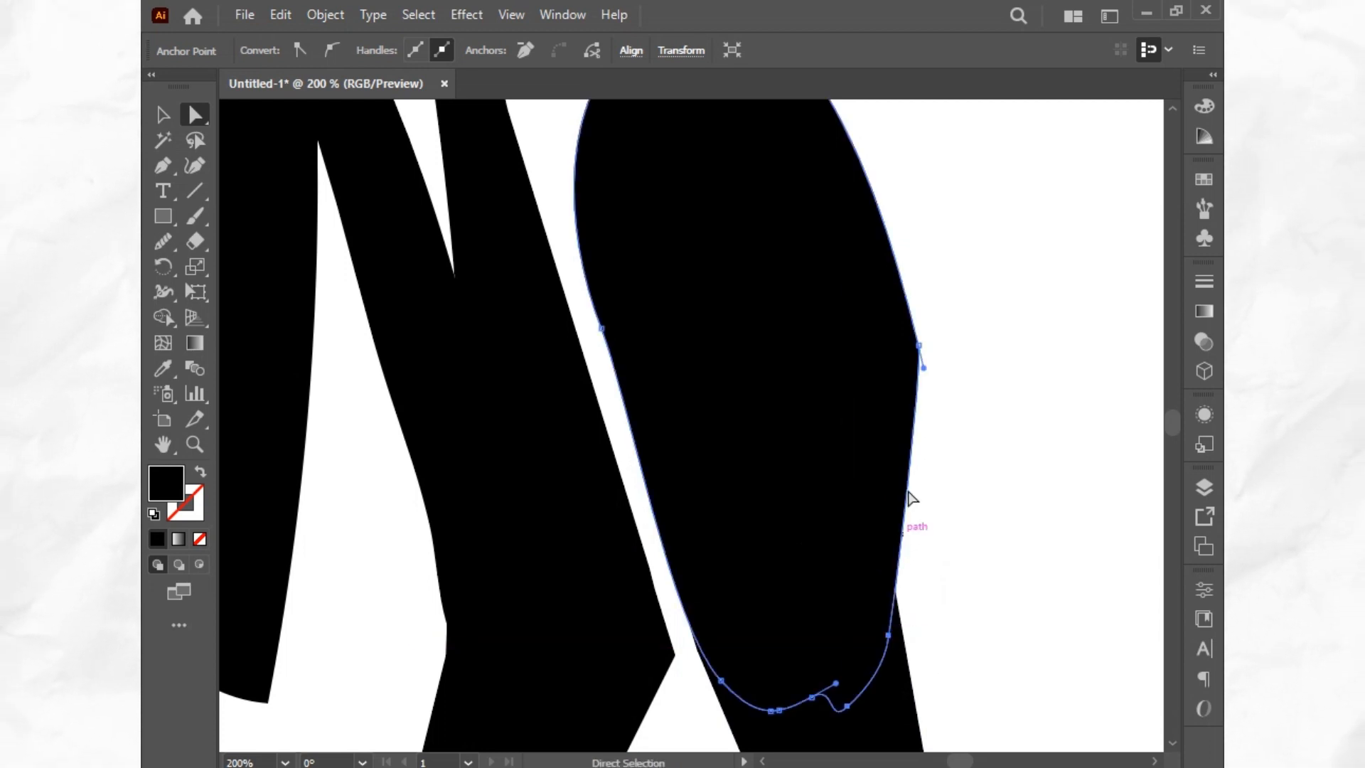
Round the corner on the rear edge of the stretched O with the Smooth tool and deselect the shape
click(924, 354)
click(915, 348)
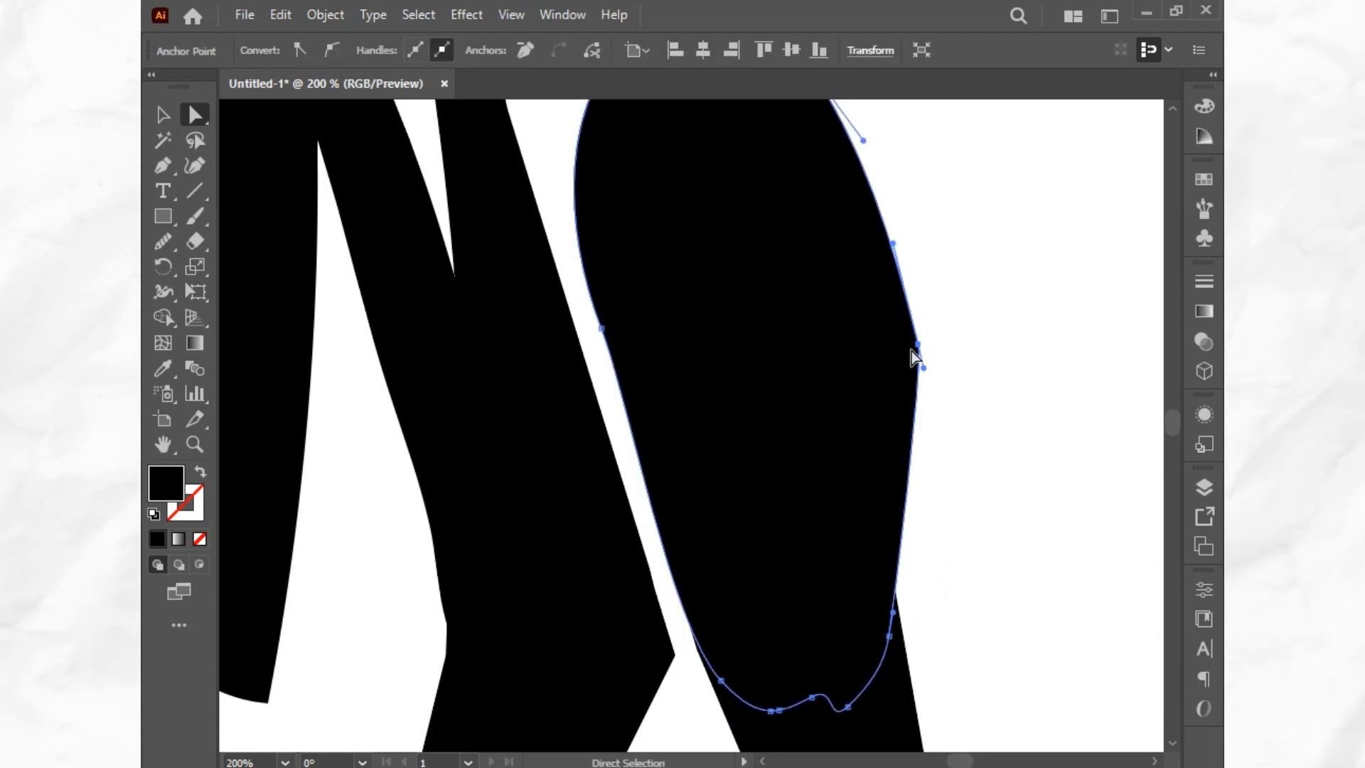
scroll(917, 356, up, 3)
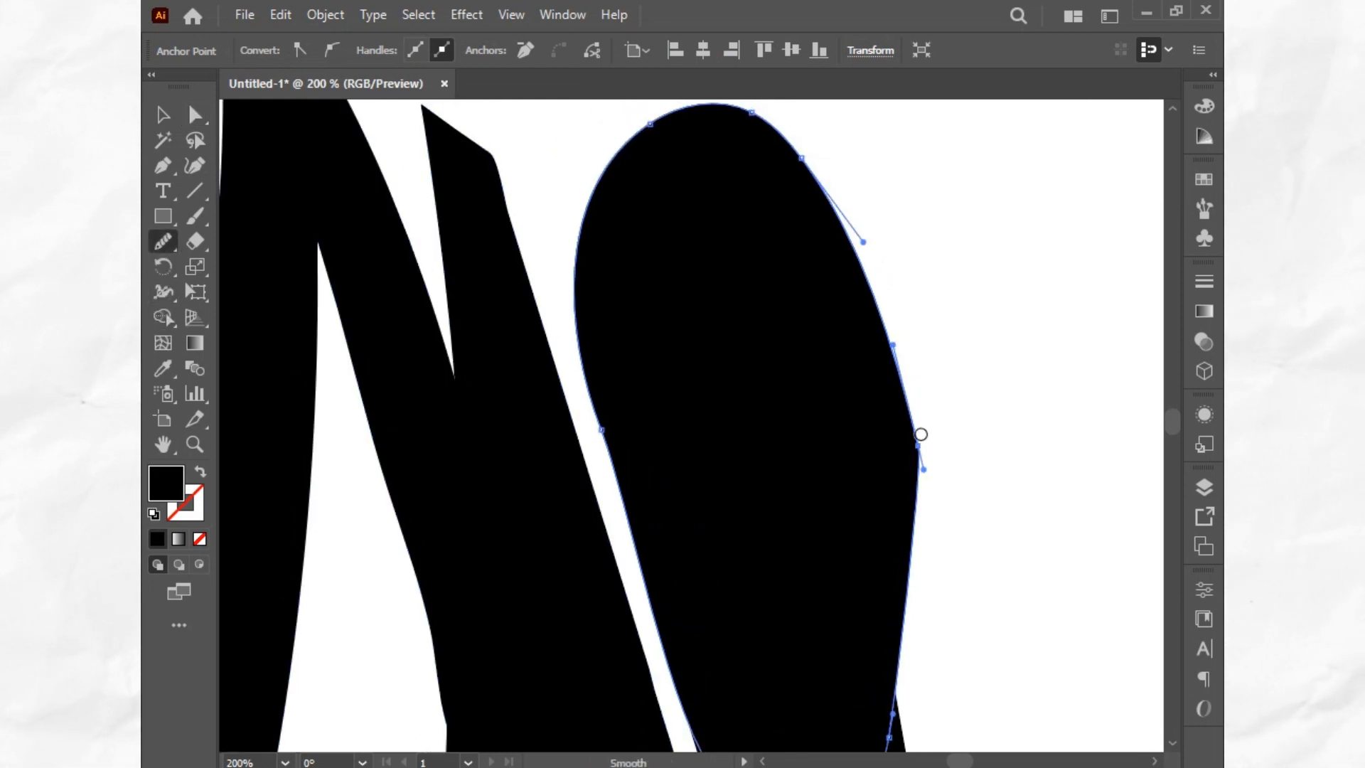
drag(924, 446, 917, 448)
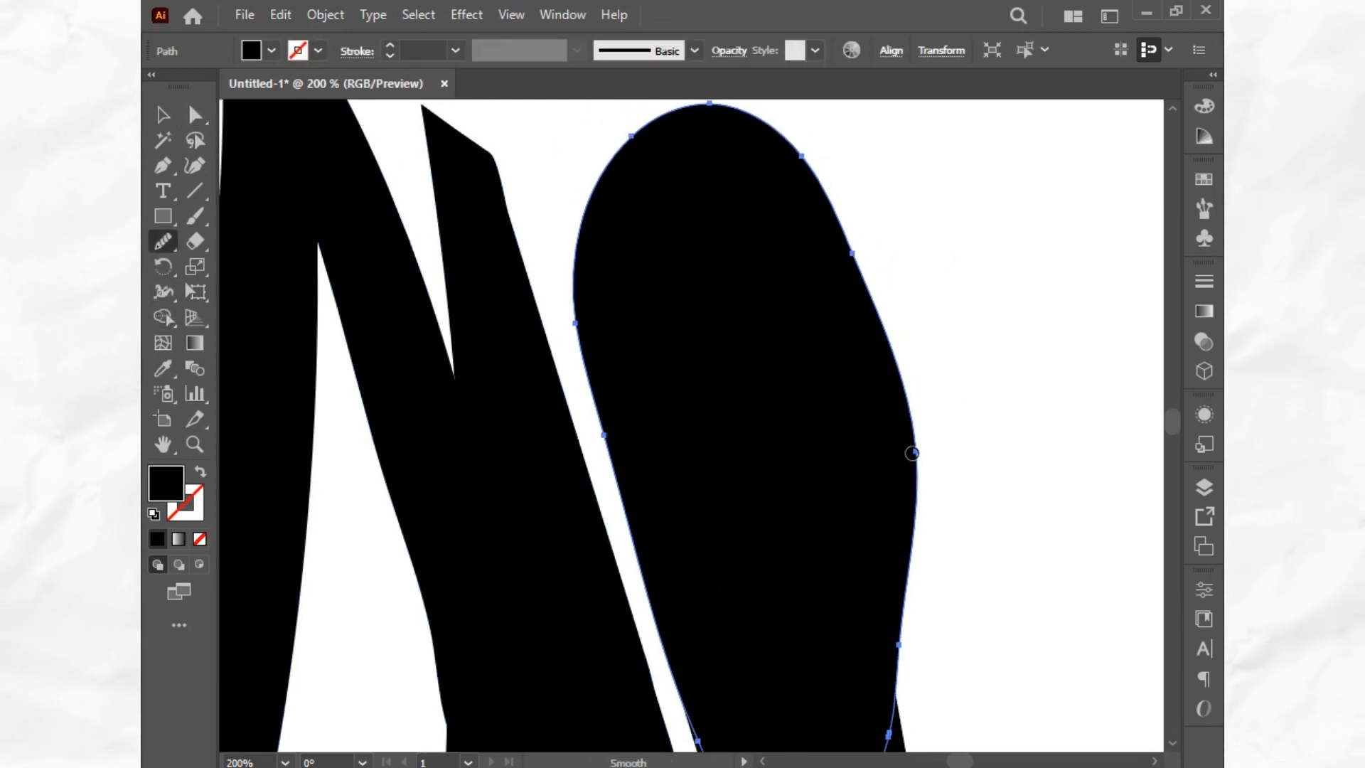
click(912, 451)
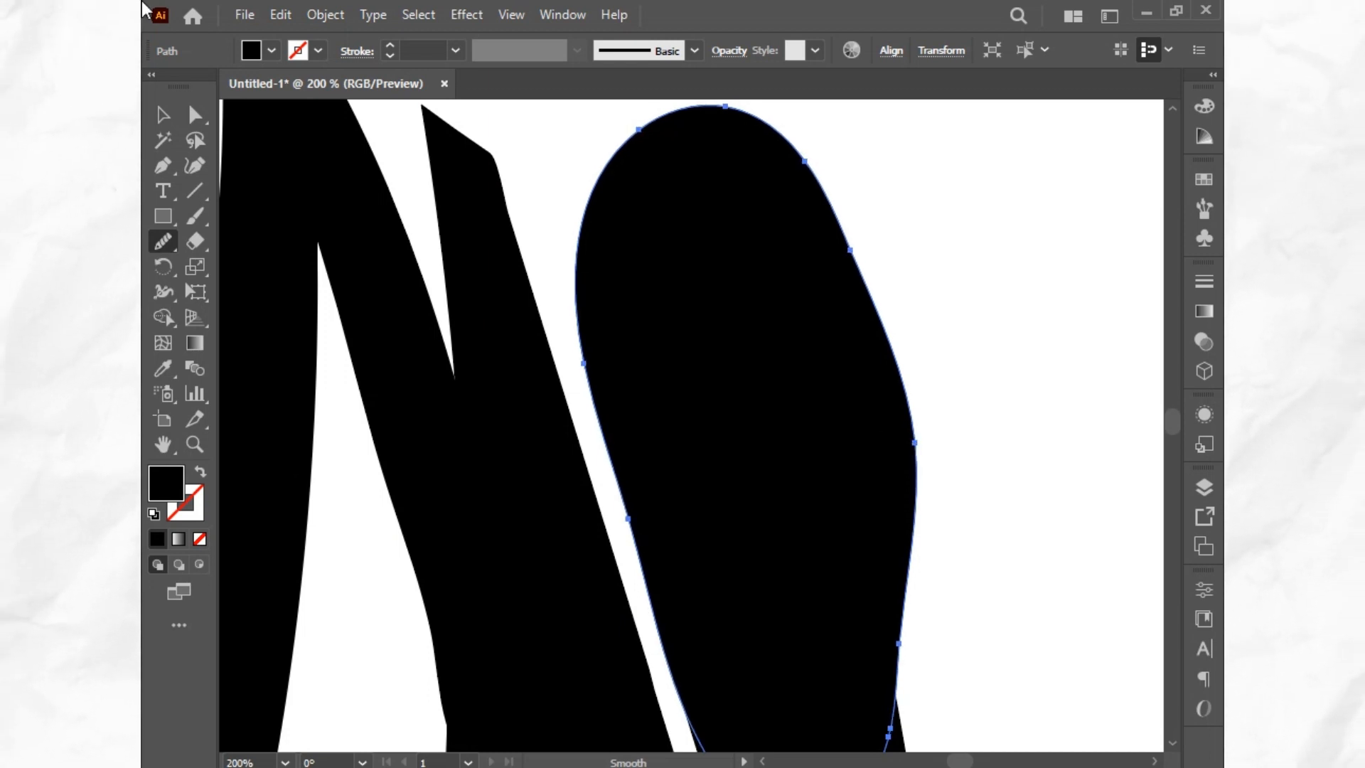
click(162, 113)
click(542, 174)
scroll(544, 176, down, 1)
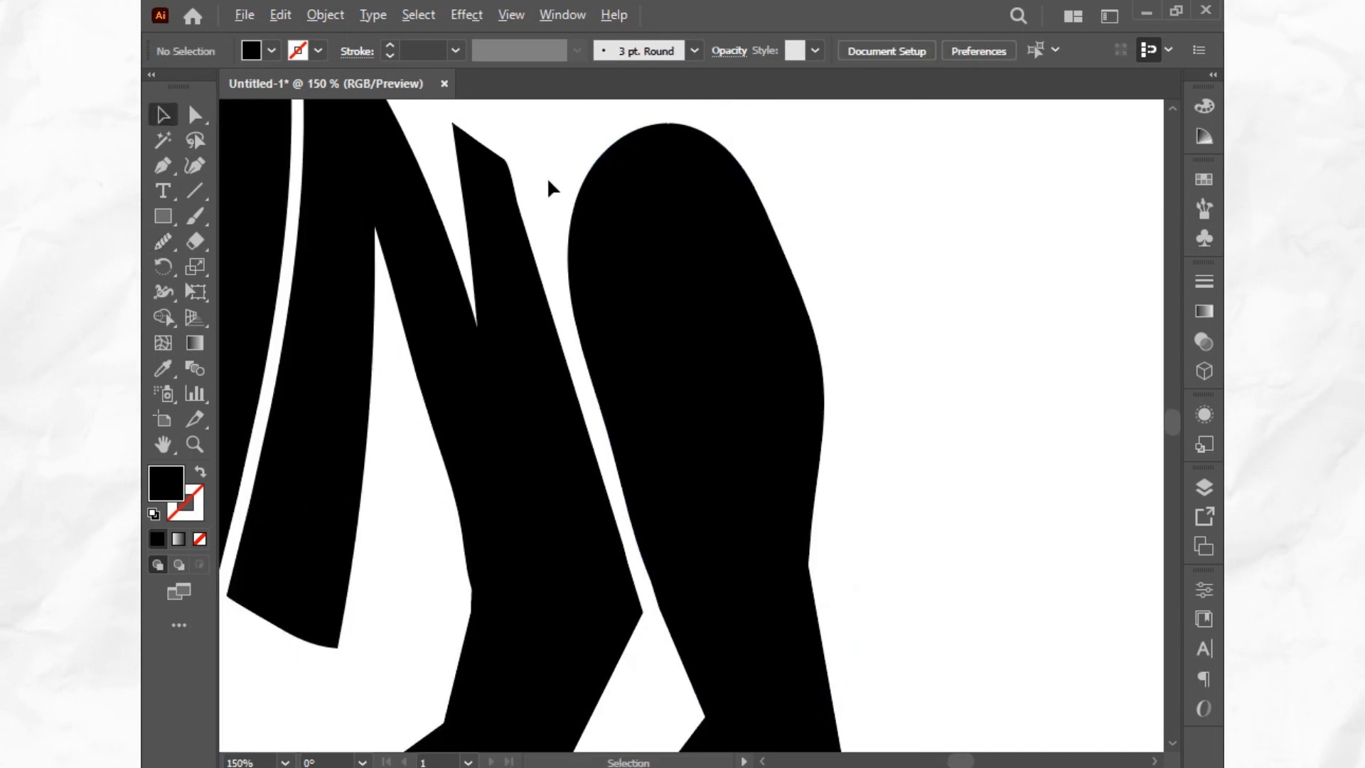
Select the stretched O and the rearmost leg and merge them into one shape with the Shape Builder
scroll(1009, 552, up, 2)
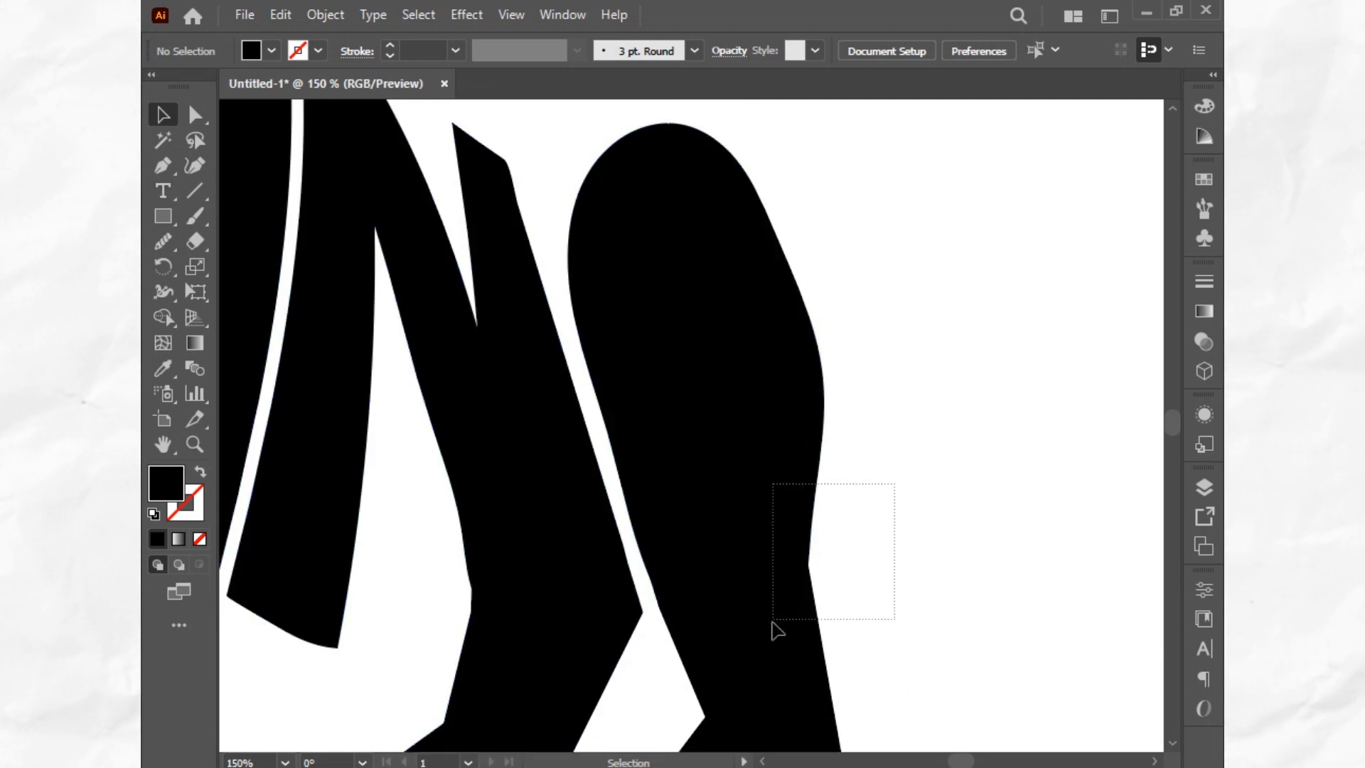
drag(775, 628, 761, 626)
click(162, 317)
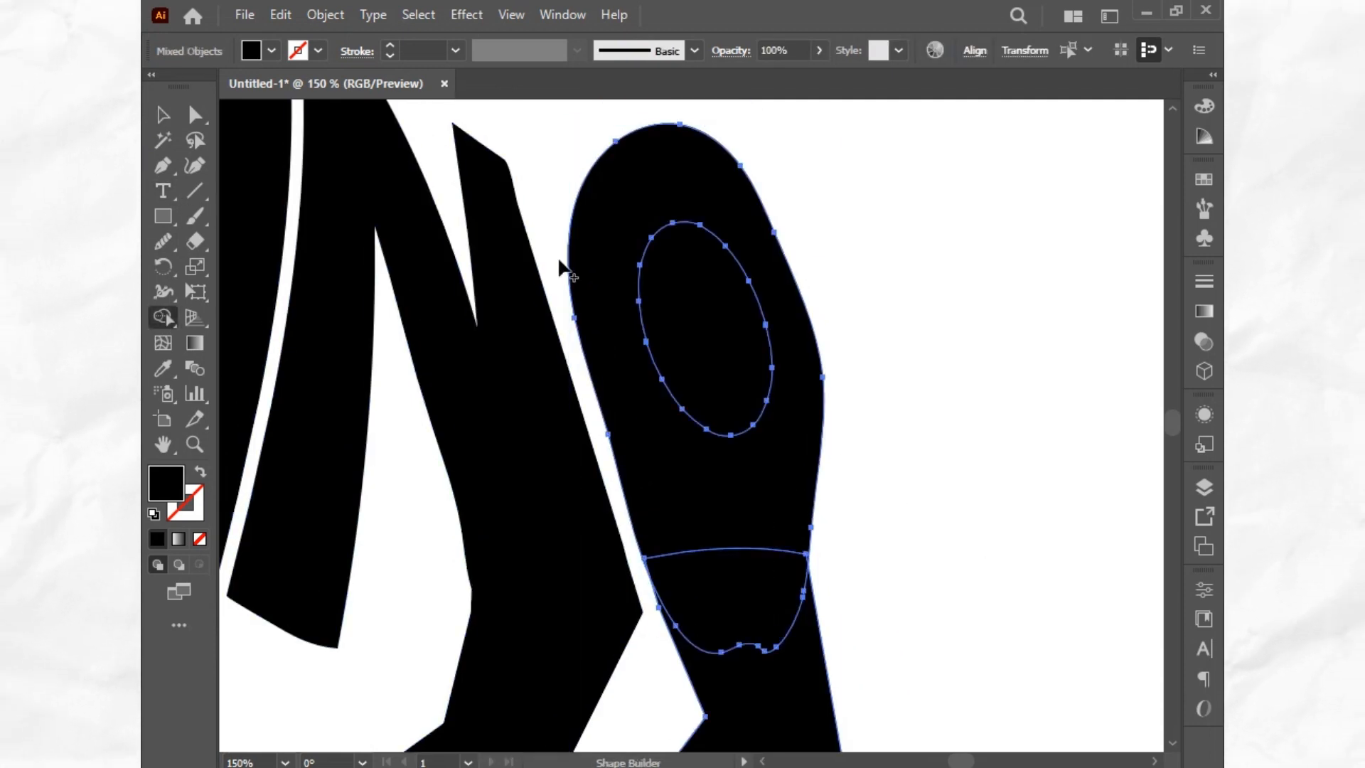
drag(740, 507, 758, 700)
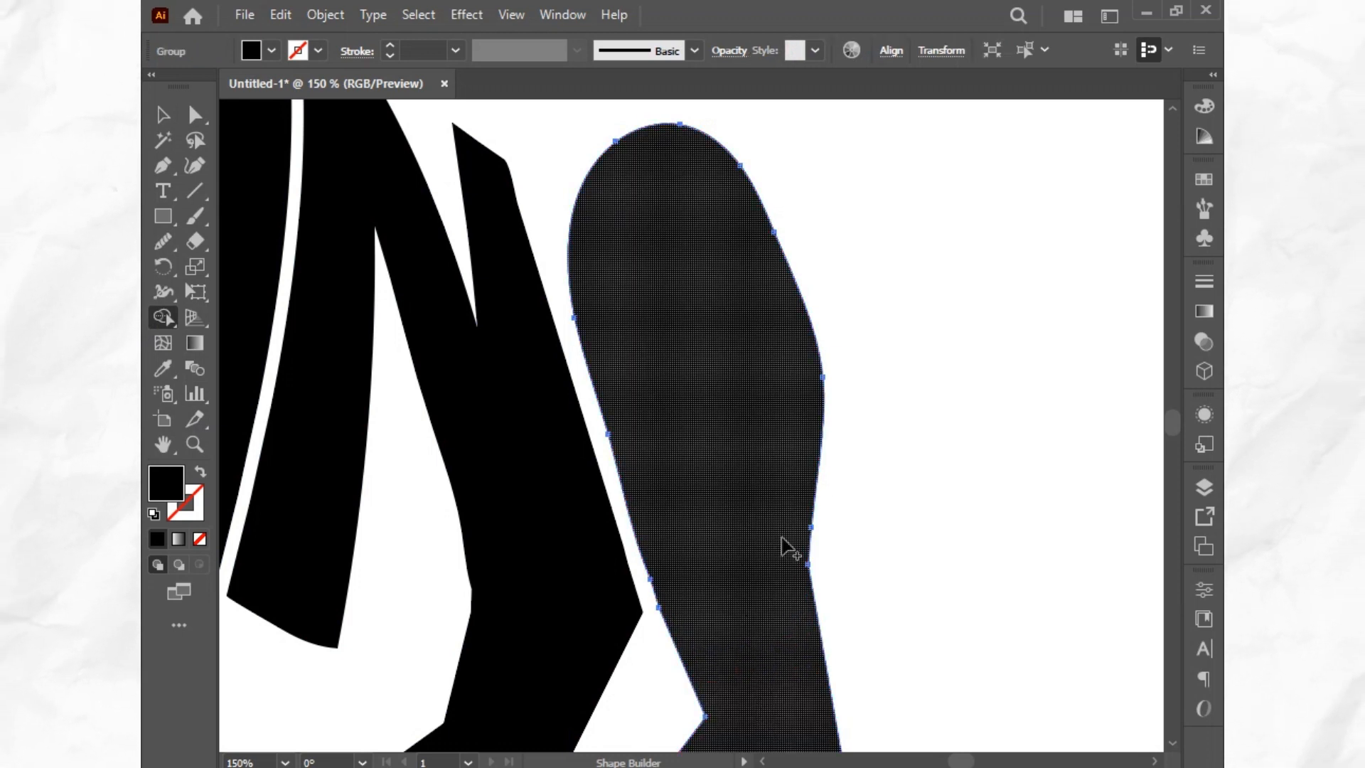
Deselect the merged O and rearmost leg shape
scroll(787, 549, down, 3)
click(166, 121)
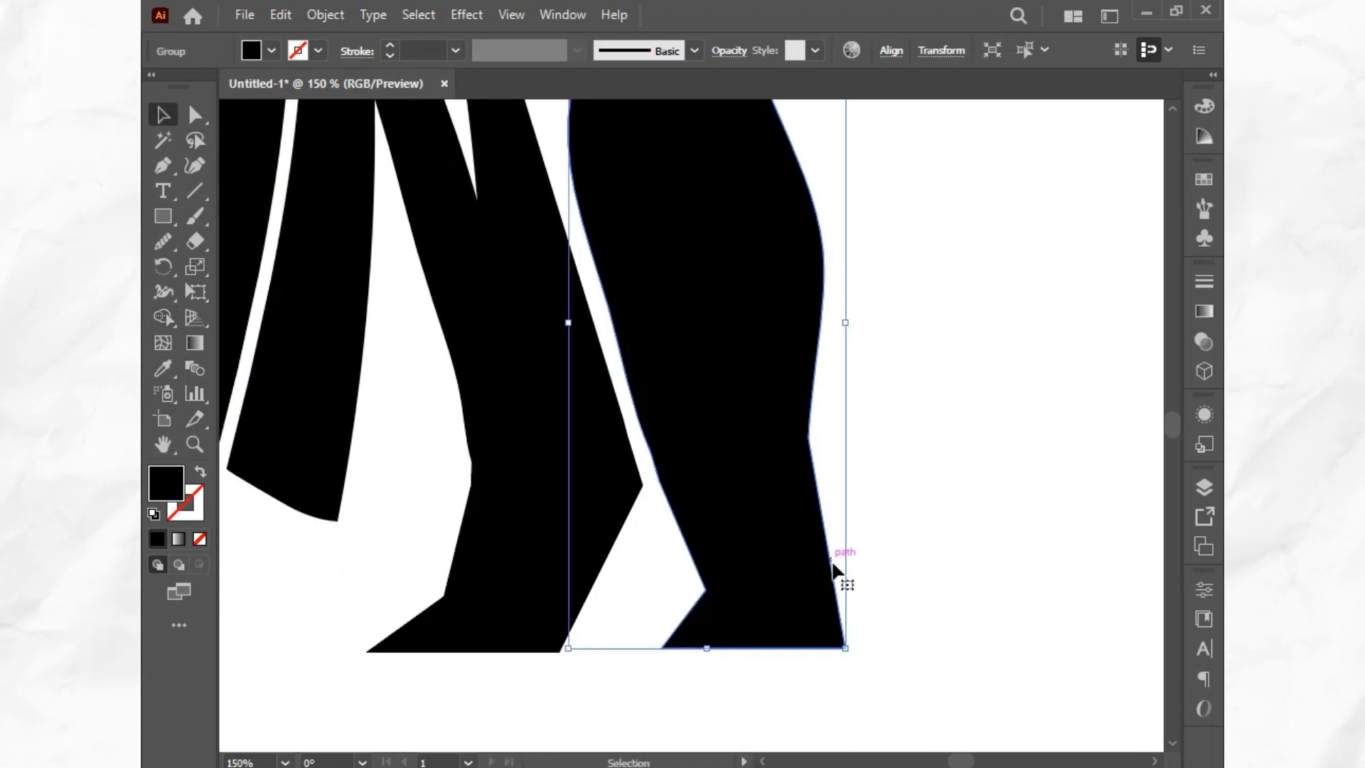
click(923, 514)
key(ctrl+minus)
key(ctrl+minus)
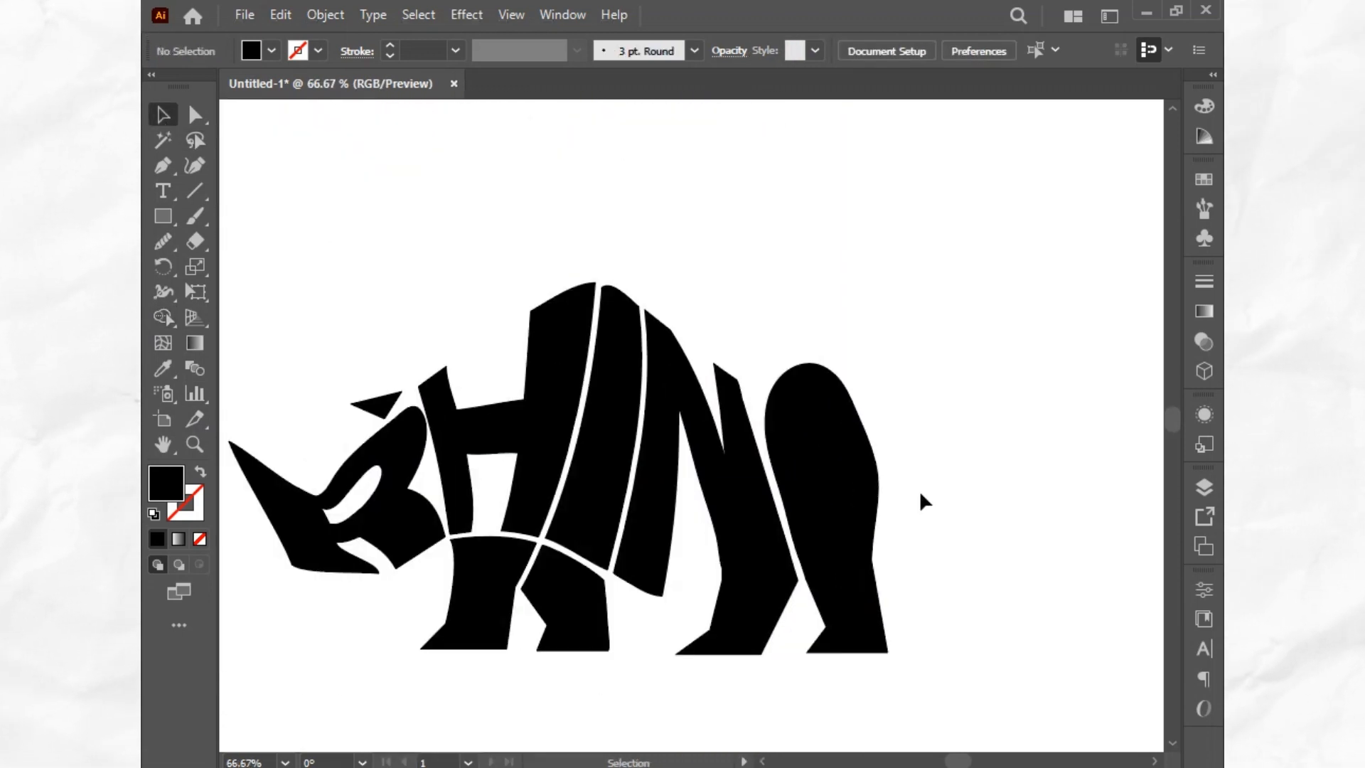
Sample white as the fill, draw a tall tilted ellipse as the O's opening, and centre it within the O
scroll(897, 489, up, 2)
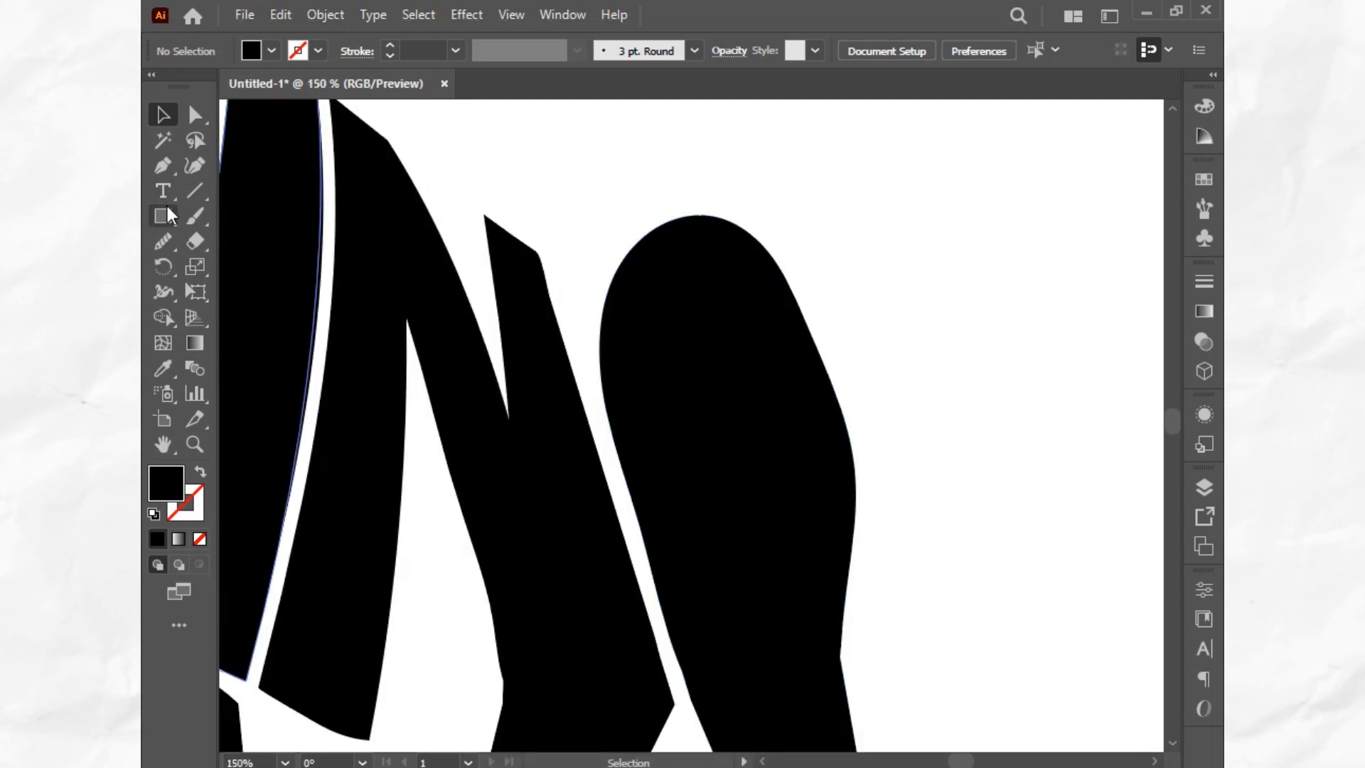
drag(168, 214, 250, 266)
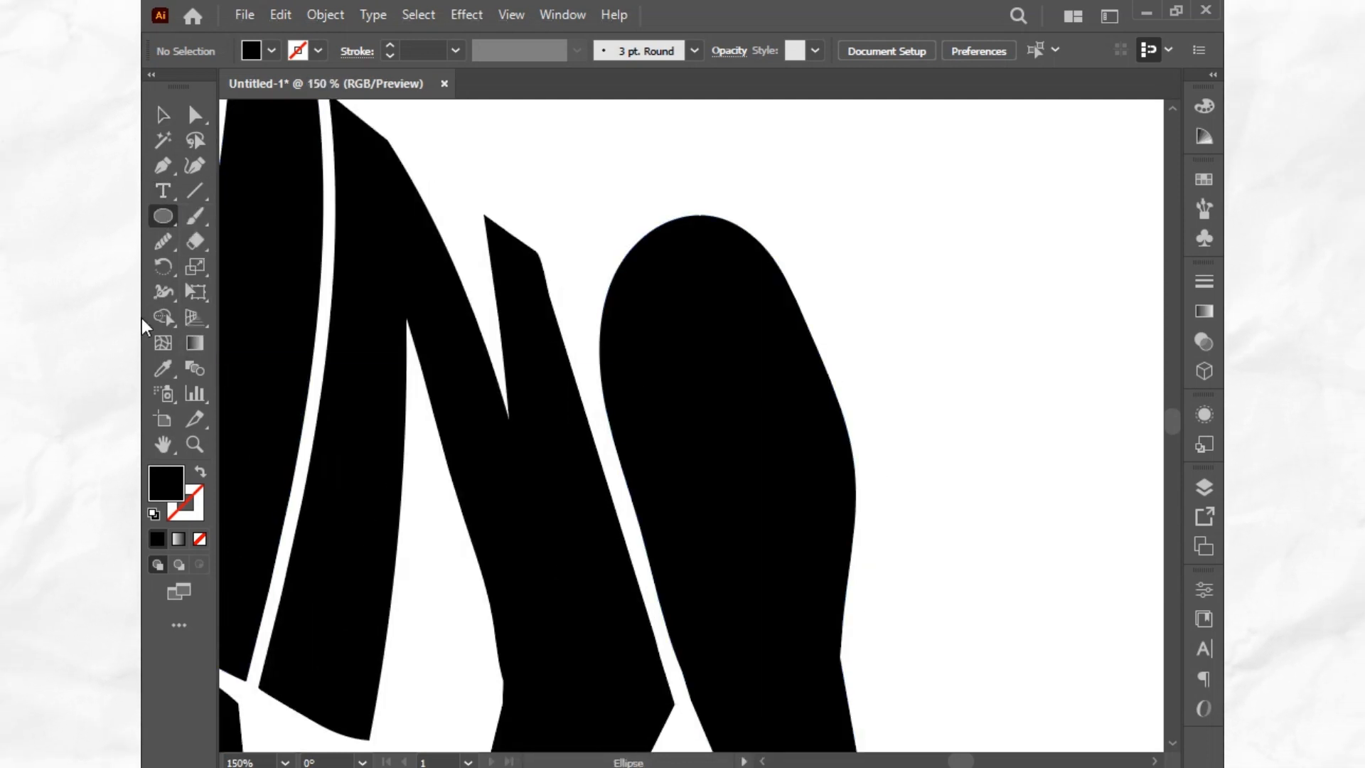
click(173, 379)
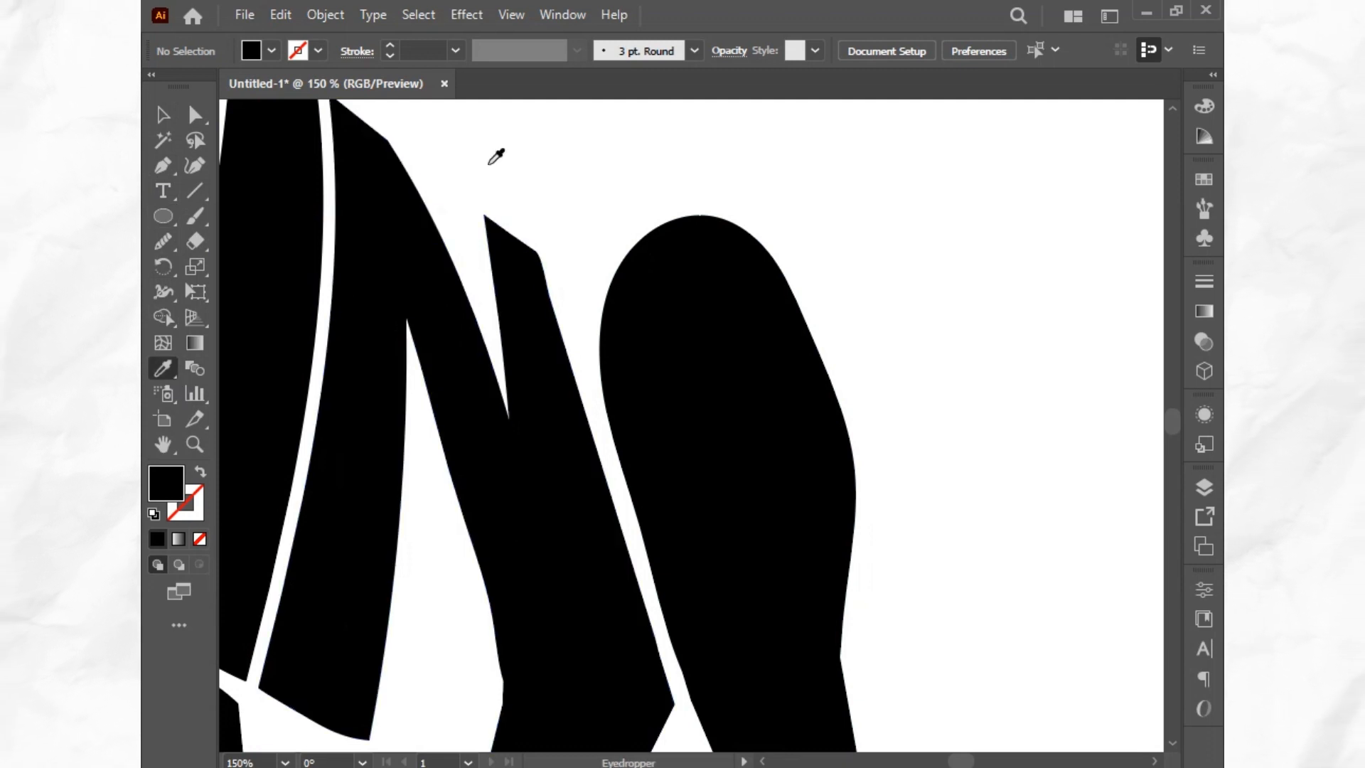
click(328, 192)
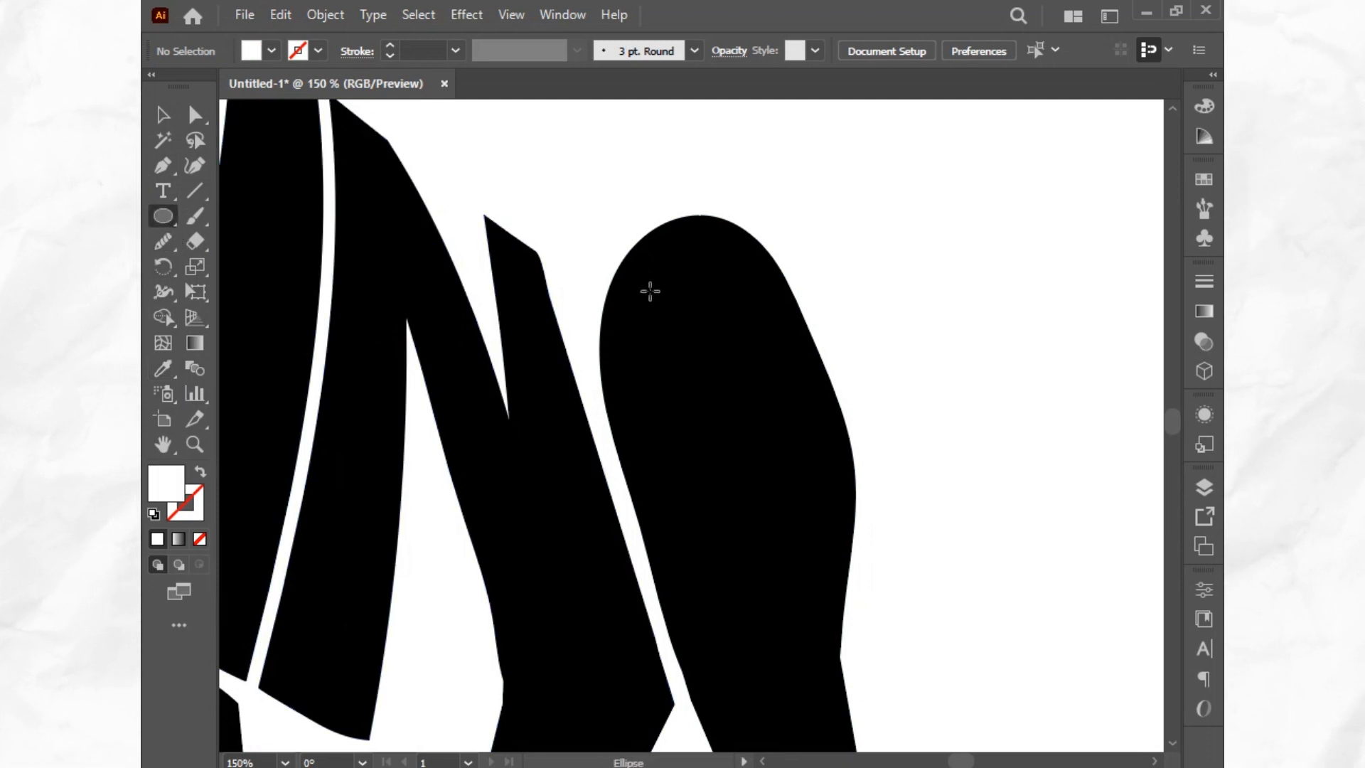
drag(644, 280, 735, 558)
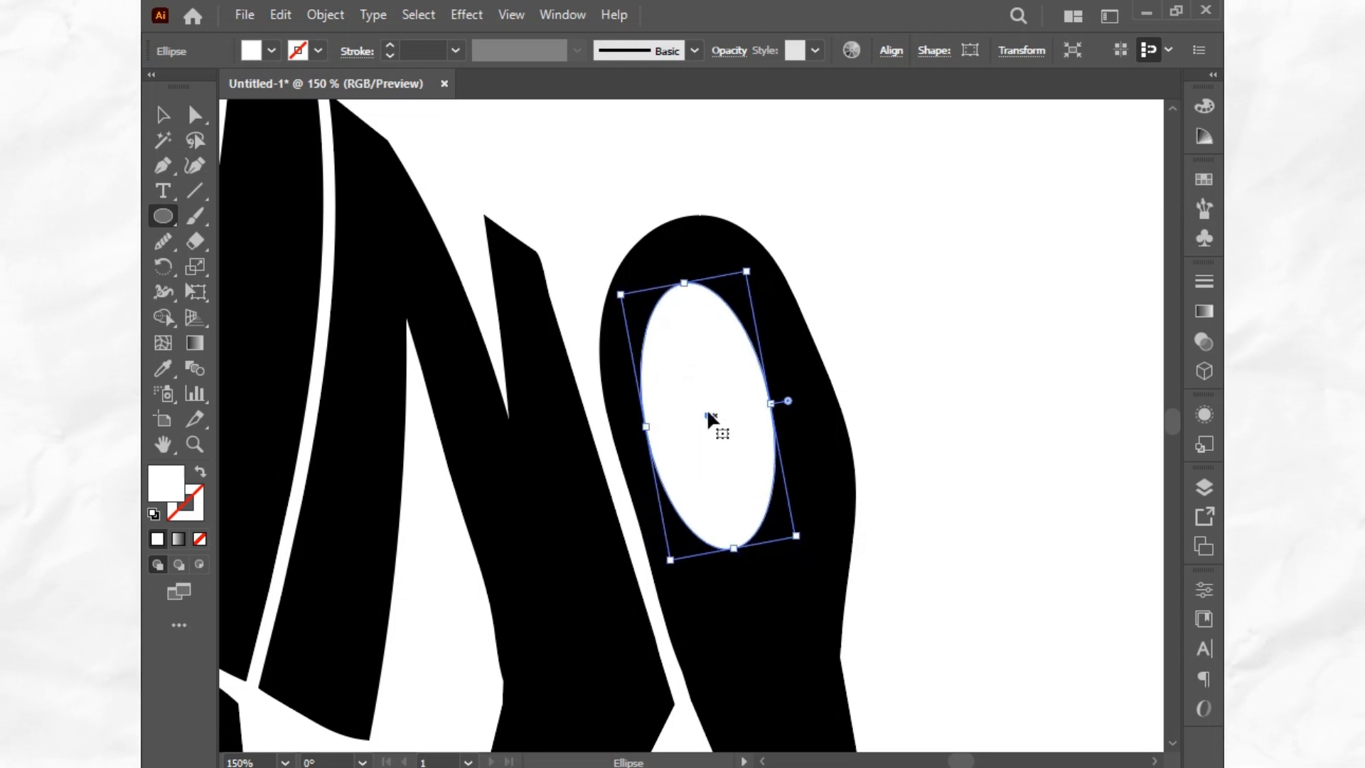
drag(708, 414, 728, 425)
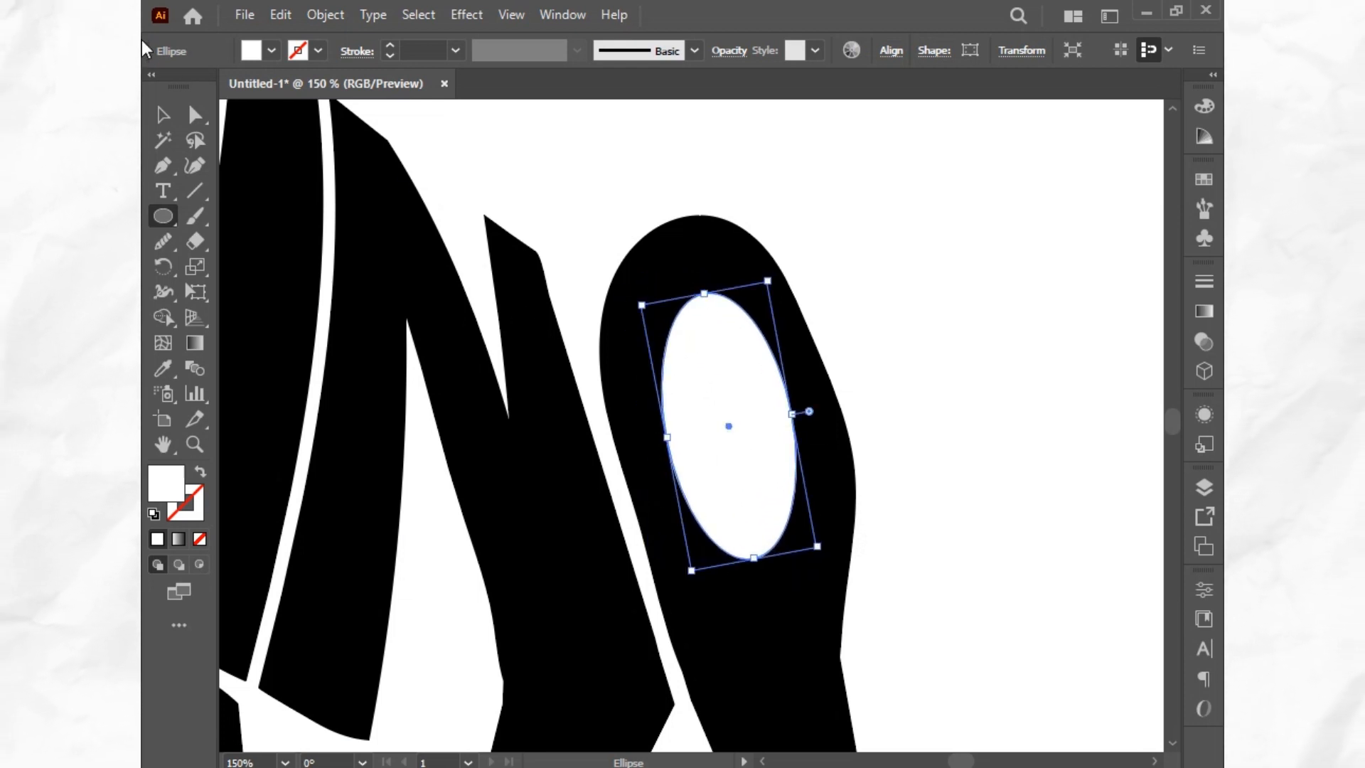
click(508, 198)
Shrink the white ellipse inside the O to about 56 by 119 px and deselect it
scroll(507, 198, down, 1)
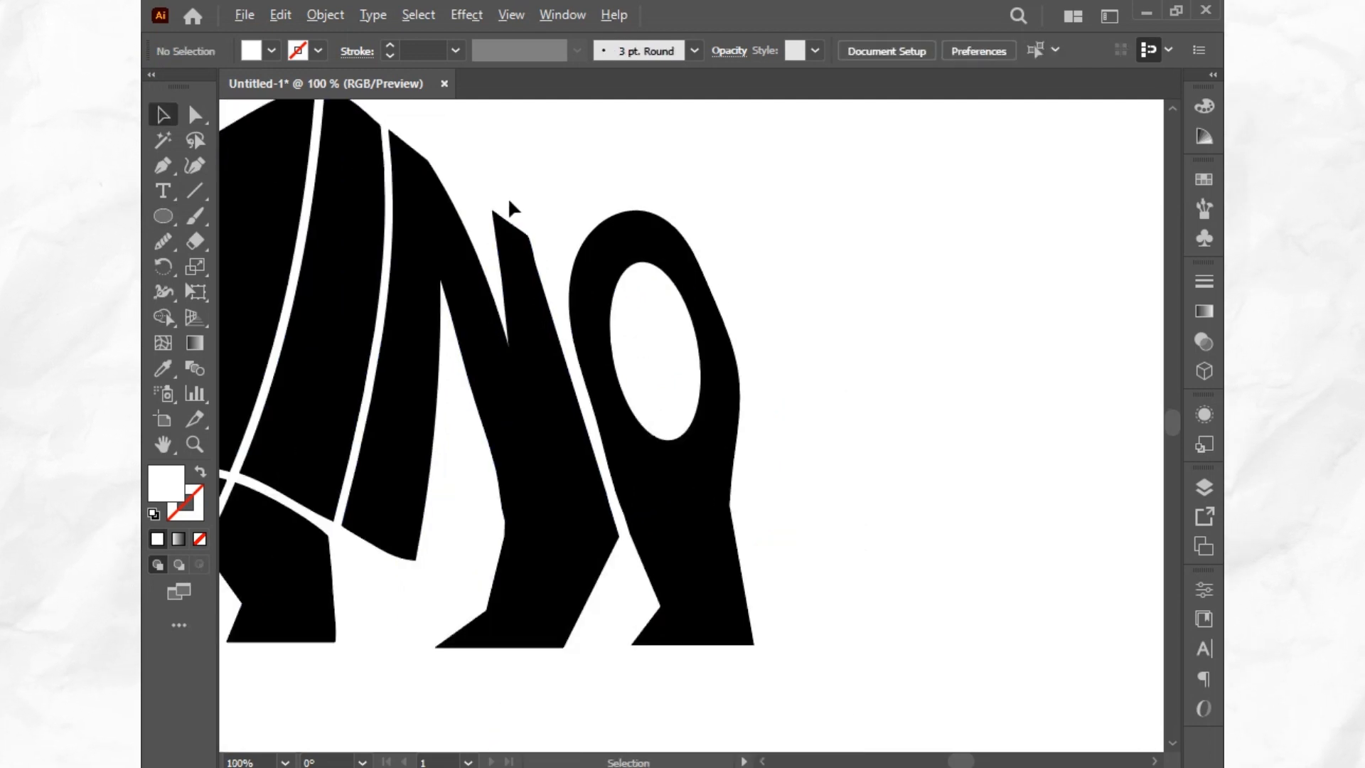
scroll(507, 197, down, 1)
drag(517, 207, 778, 278)
click(852, 348)
scroll(852, 349, up, 2)
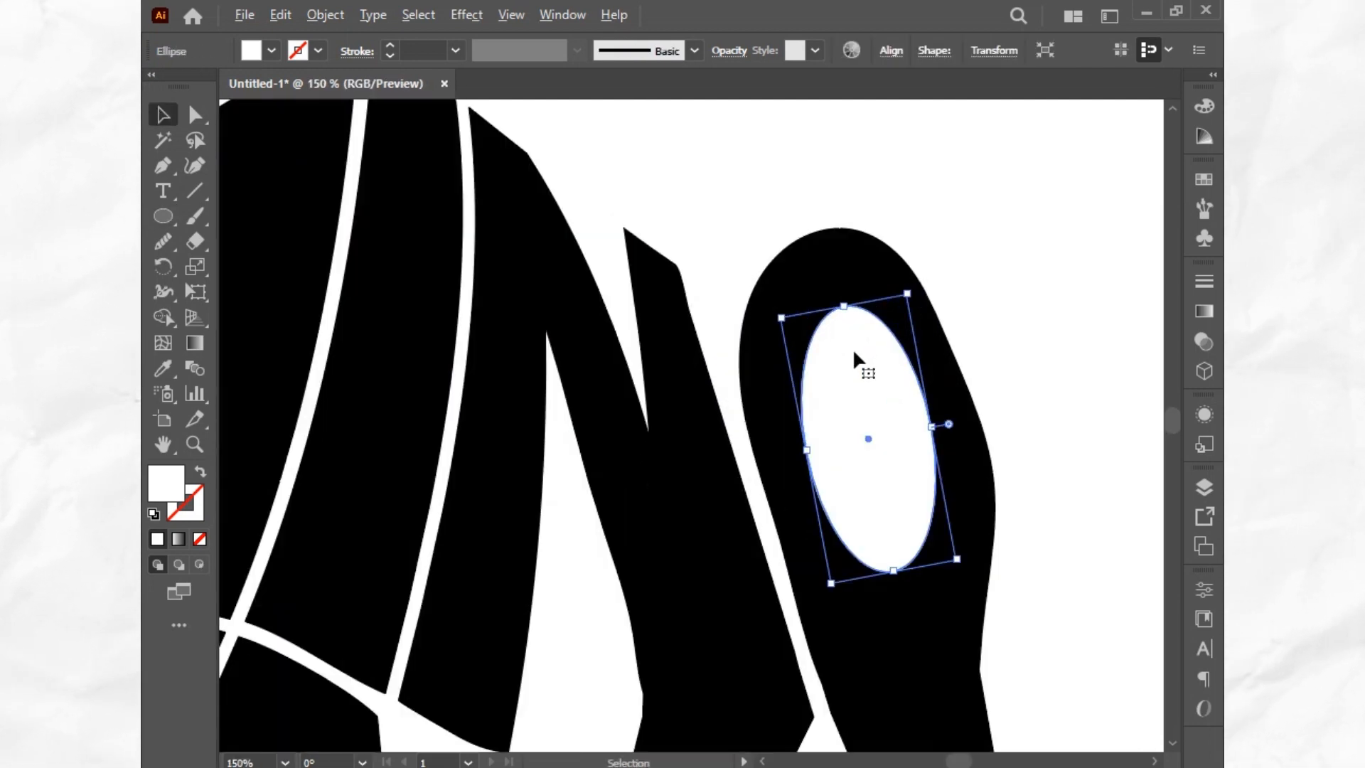
drag(909, 294, 900, 321)
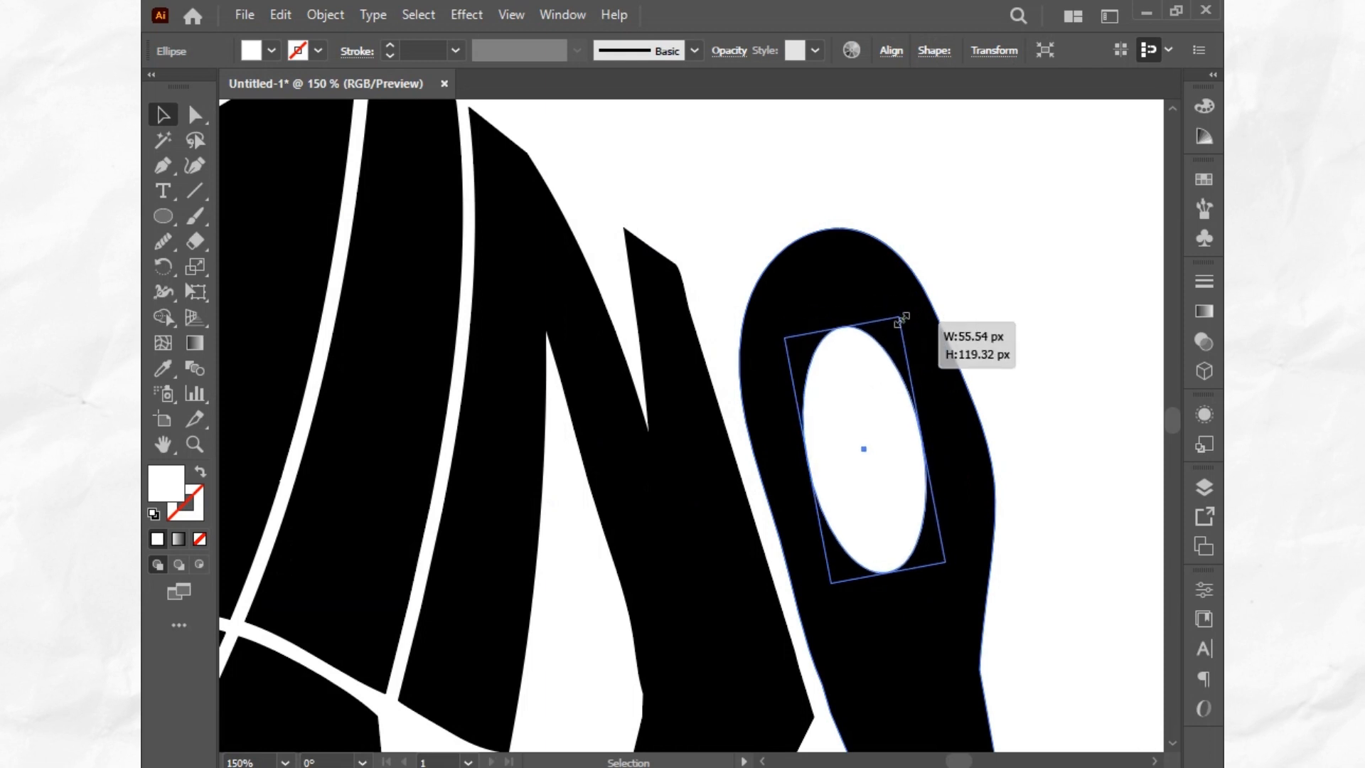
click(1041, 309)
Stretch the lower end of the white ellipse downward to lengthen the O's opening, and deselect it
scroll(1041, 308, down, 1)
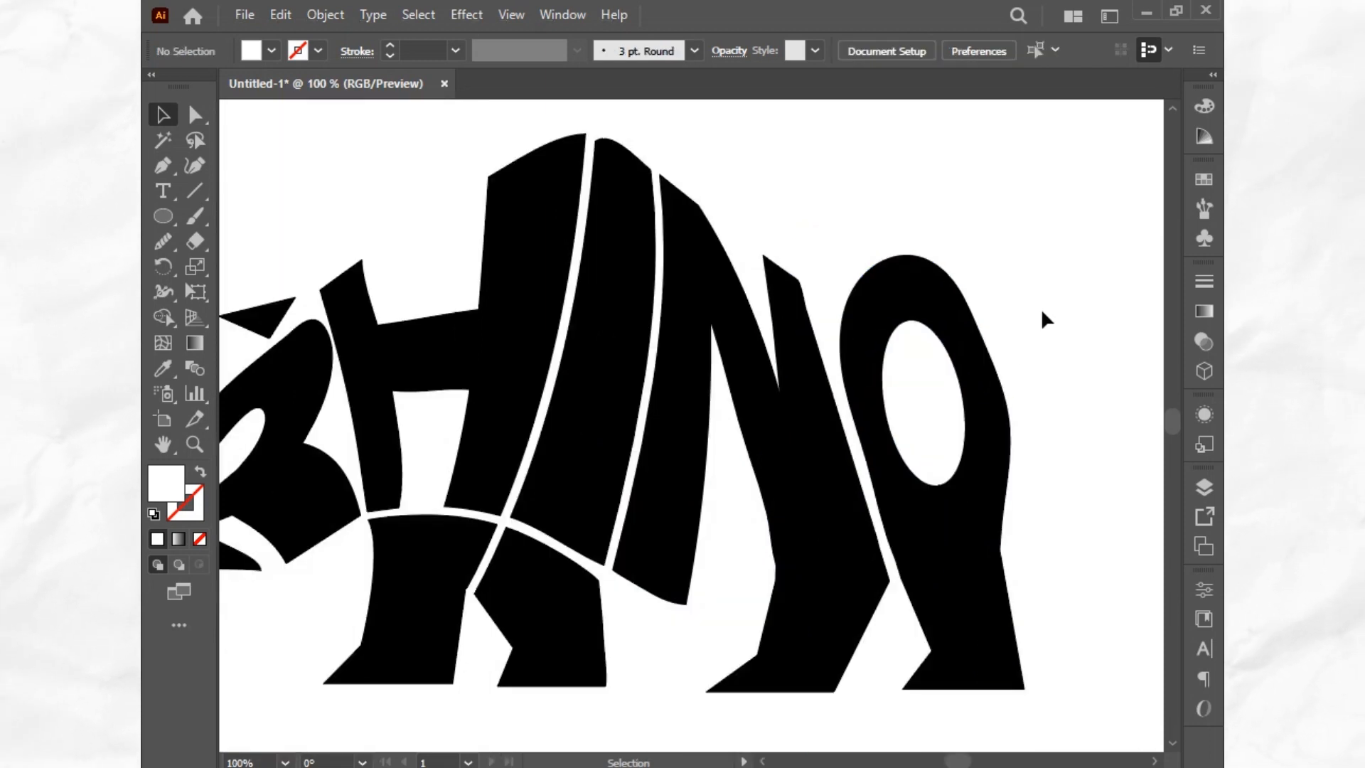
scroll(1041, 308, down, 1)
scroll(971, 411, up, 2)
click(963, 341)
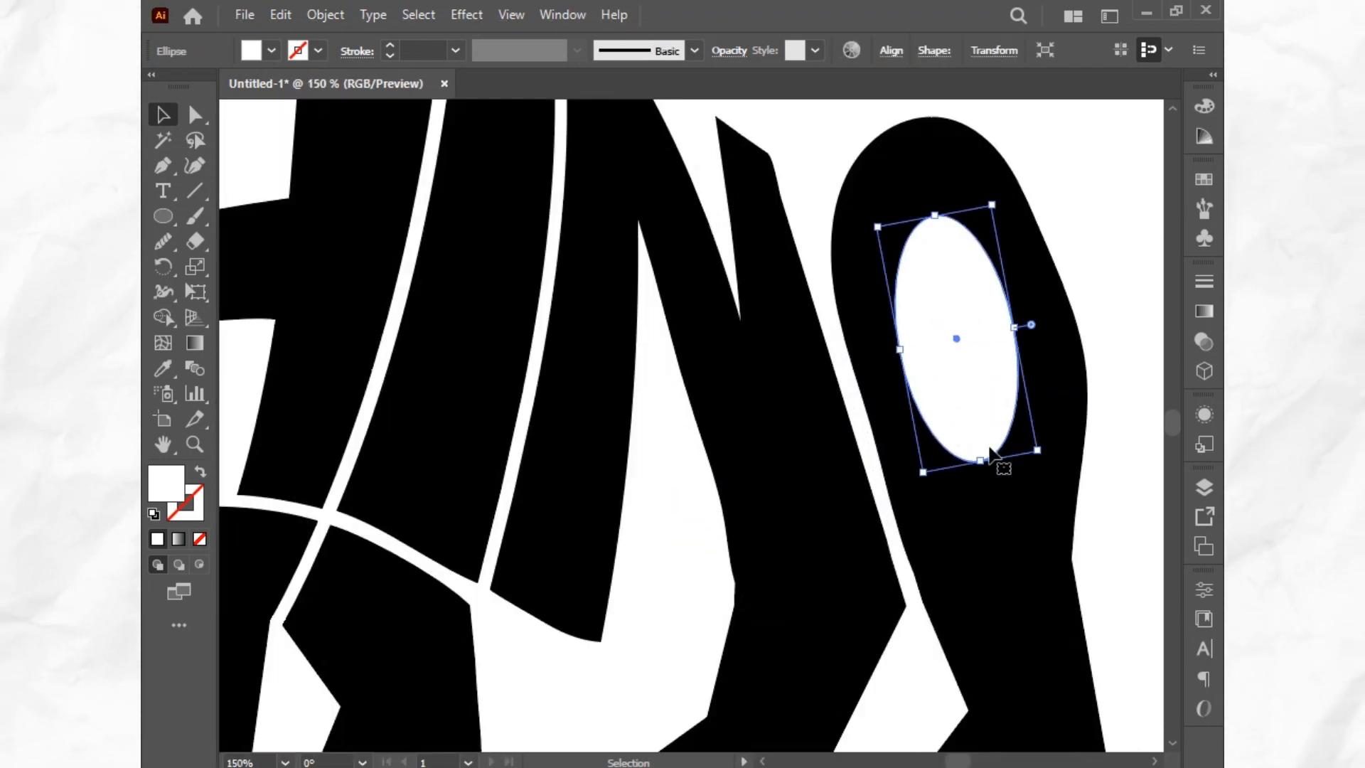
drag(984, 468, 872, 539)
click(1069, 229)
Shift the two anchors on the left side of the H's lower opening inward to thicken the H's left stem
scroll(1069, 229, down, 1)
scroll(976, 504, down, 1)
scroll(974, 501, down, 1)
scroll(804, 566, up, 1)
scroll(596, 505, up, 2)
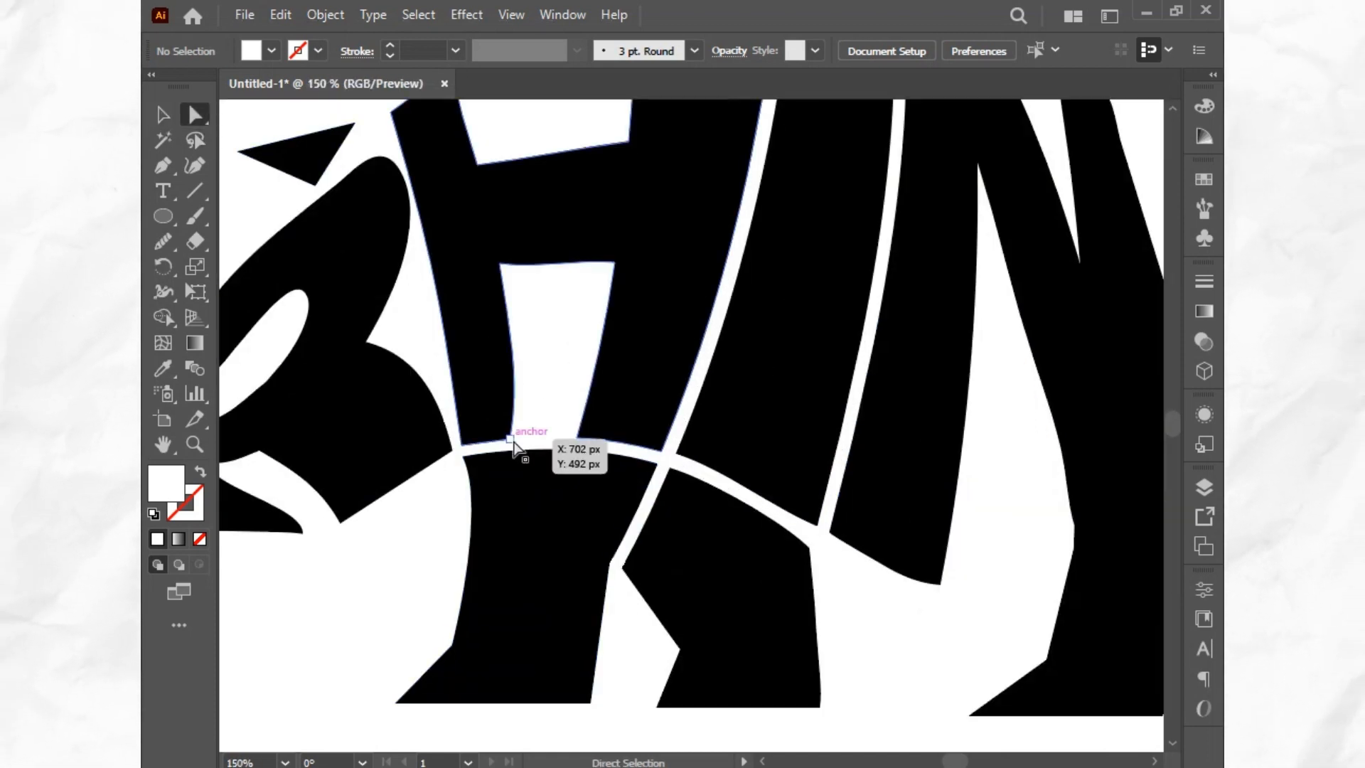
drag(514, 443, 525, 439)
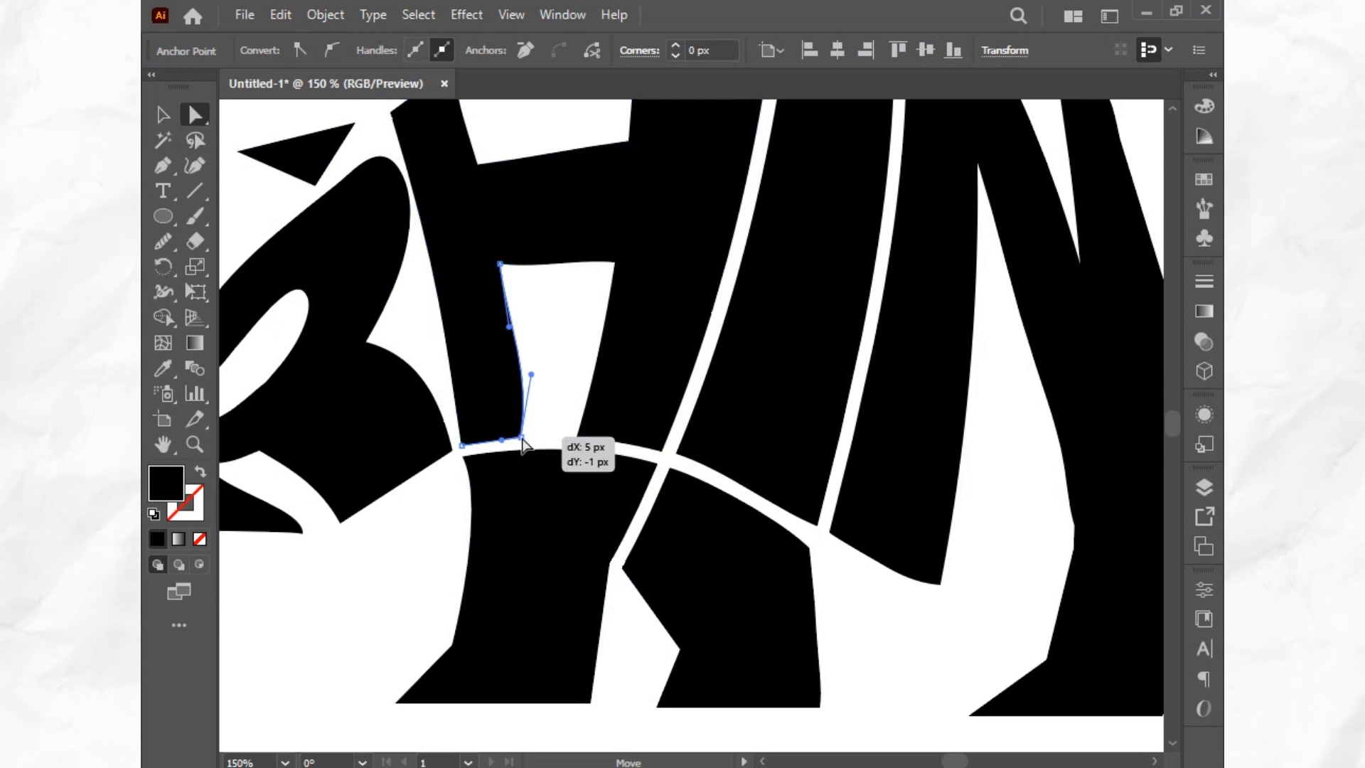
drag(502, 265, 518, 268)
click(577, 337)
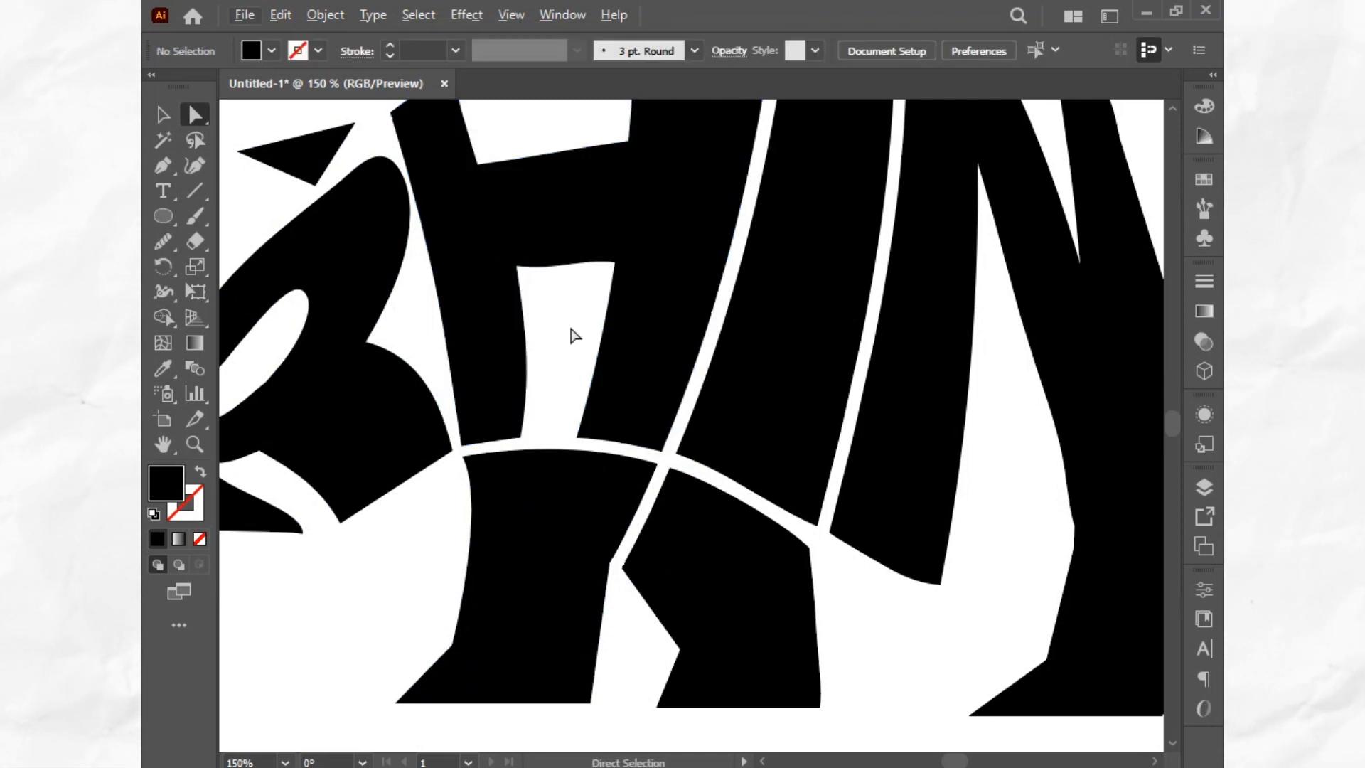
Widen the upper part of the H's left stem by moving its inner notch and top tip toward the crossbar side
alt+scroll(576, 336, down, 1)
alt+scroll(515, 285, up, 1)
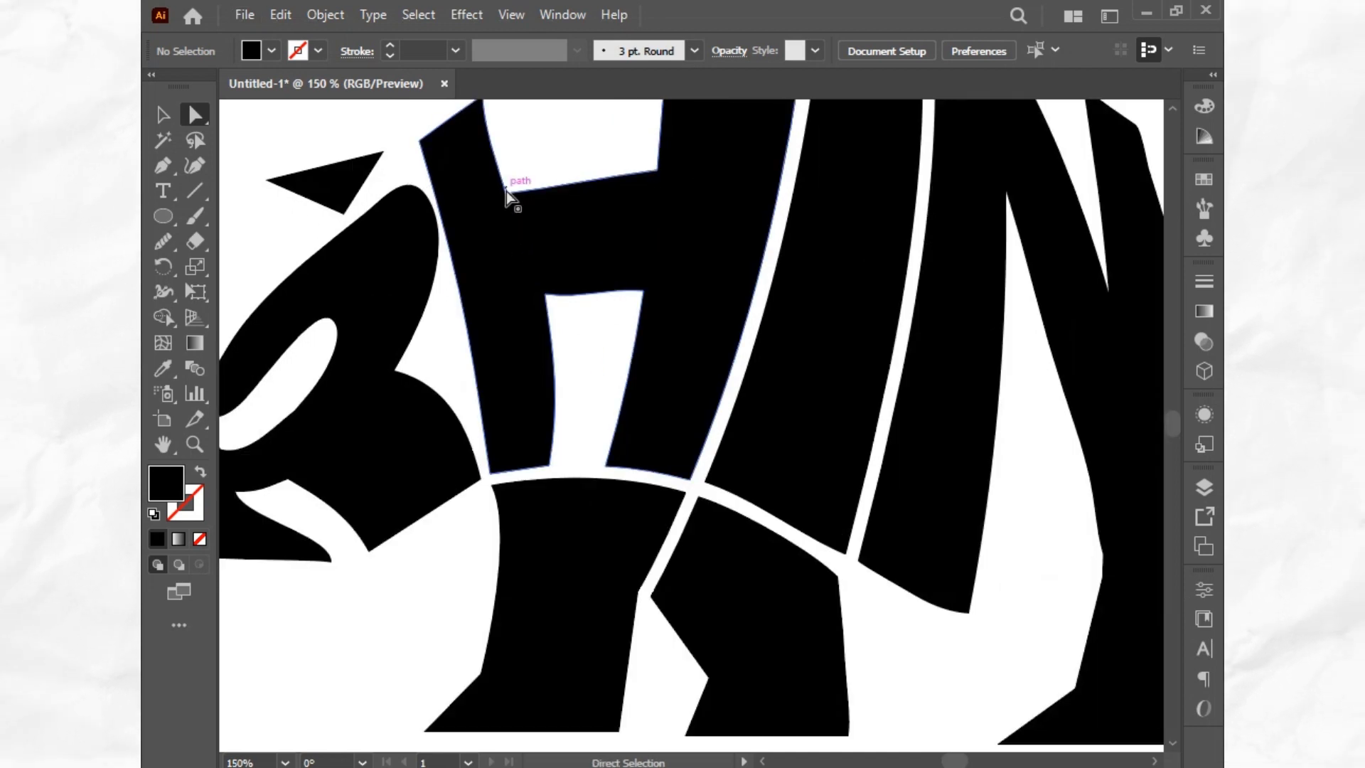
mouse_move(512, 190)
mouse_down()
mouse_move(519, 200)
mouse_move(495, 198)
mouse_up()
scroll(501, 211, up, 3)
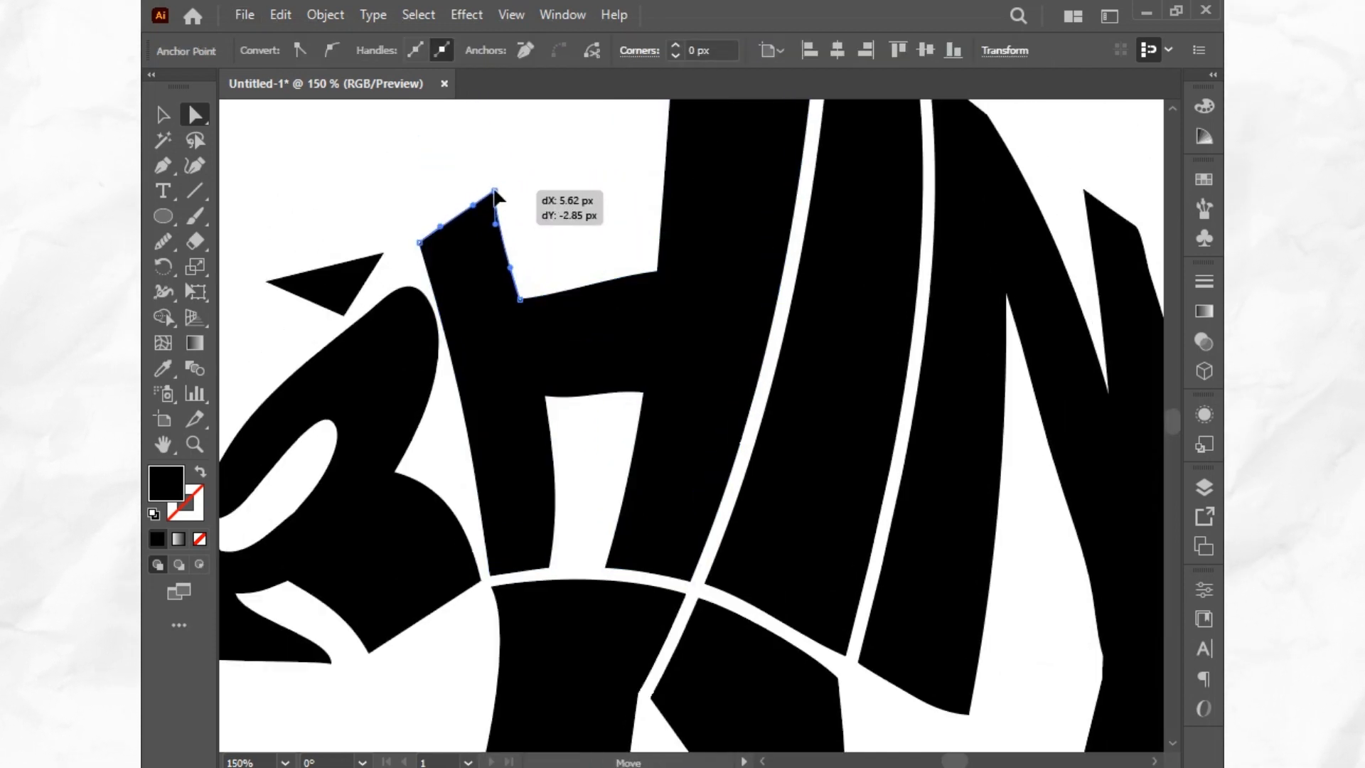
click(533, 189)
Reposition the upper left corner anchor of the H's left stem slightly downward and inward, beside the R's rounded top
alt+scroll(485, 233, down, 2)
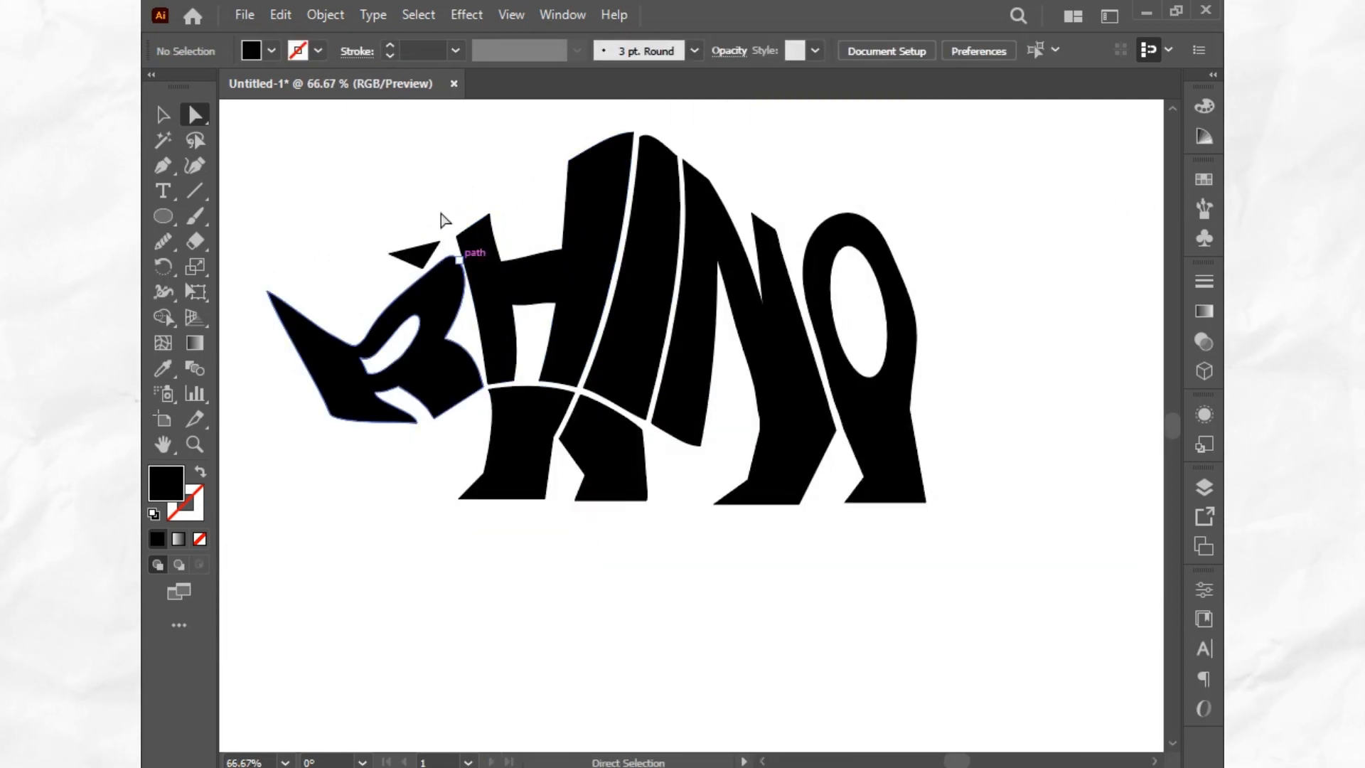
alt+scroll(452, 226, up, 2)
drag(466, 250, 464, 278)
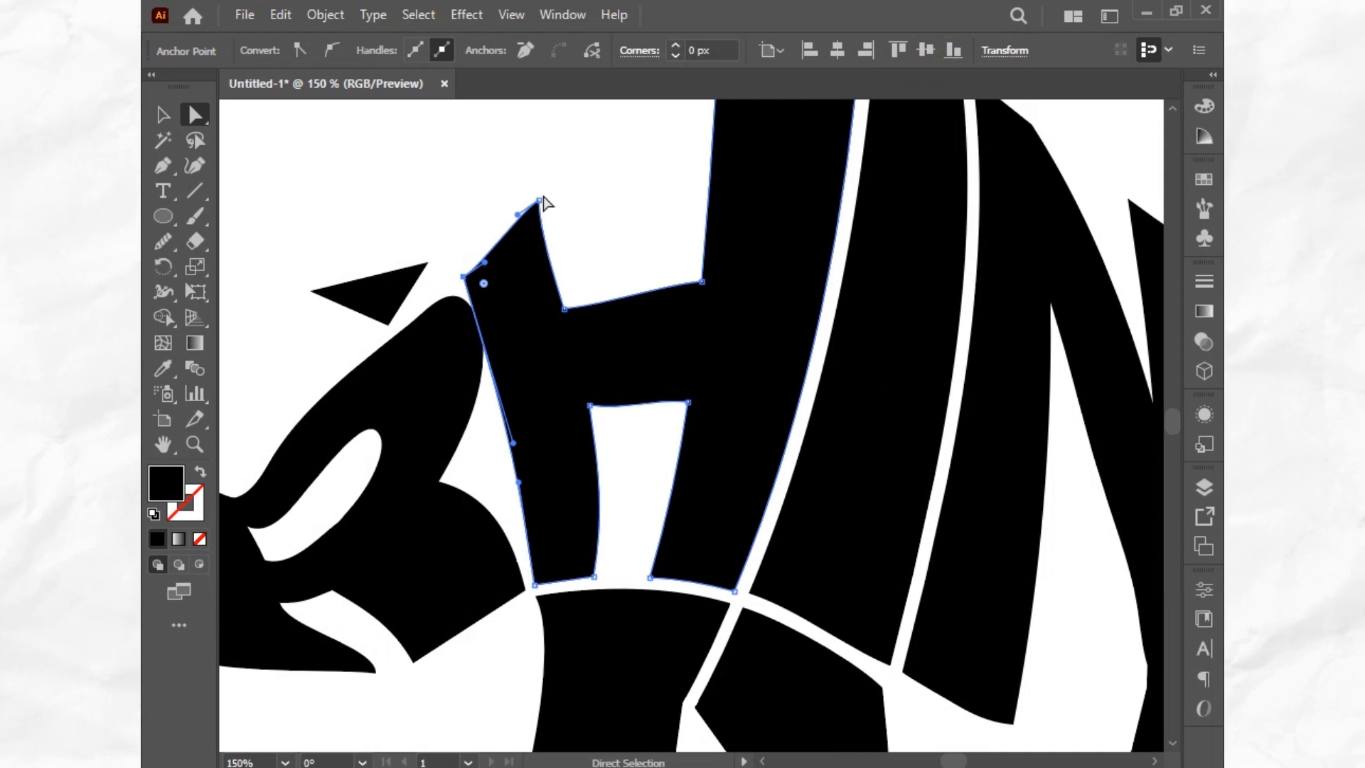
click(577, 270)
key(space)
drag(550, 376, 553, 379)
alt+scroll(634, 335, up, 3)
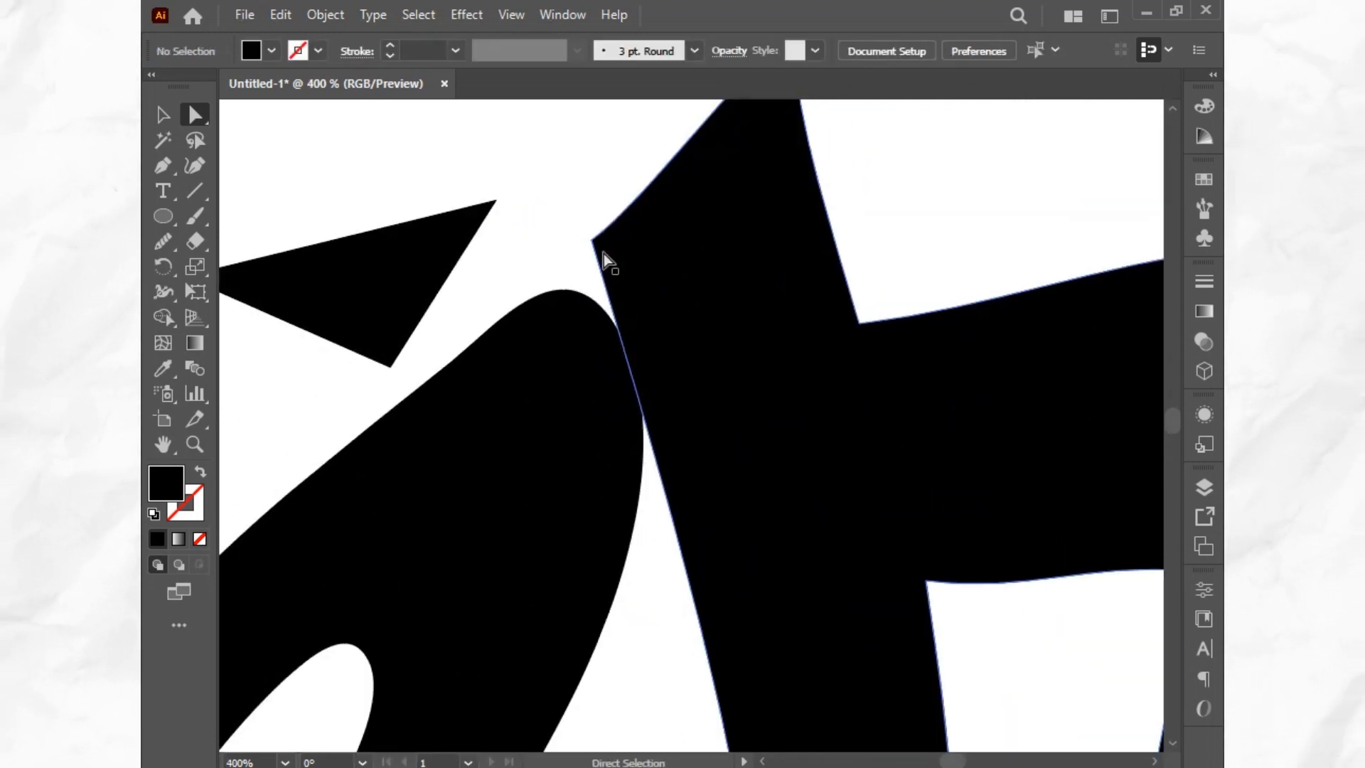
mouse_move(593, 239)
mouse_down()
mouse_move(631, 250)
mouse_move(611, 257)
mouse_up()
click(594, 288)
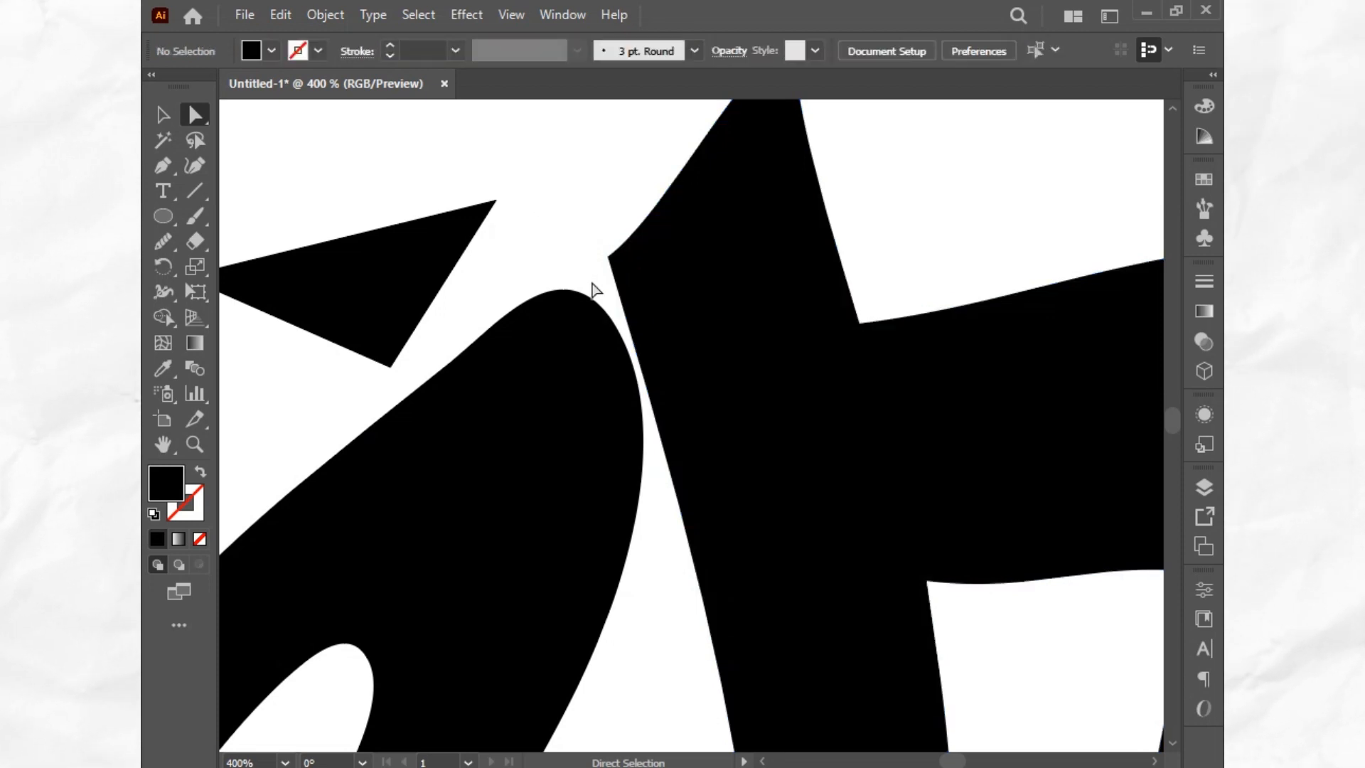
Move the H's upper left corner anchor about 6 px right and 6 px up to widen the gap beside the R
alt+scroll(596, 284, down, 2)
alt+scroll(669, 407, down, 1)
drag(665, 477, 962, 561)
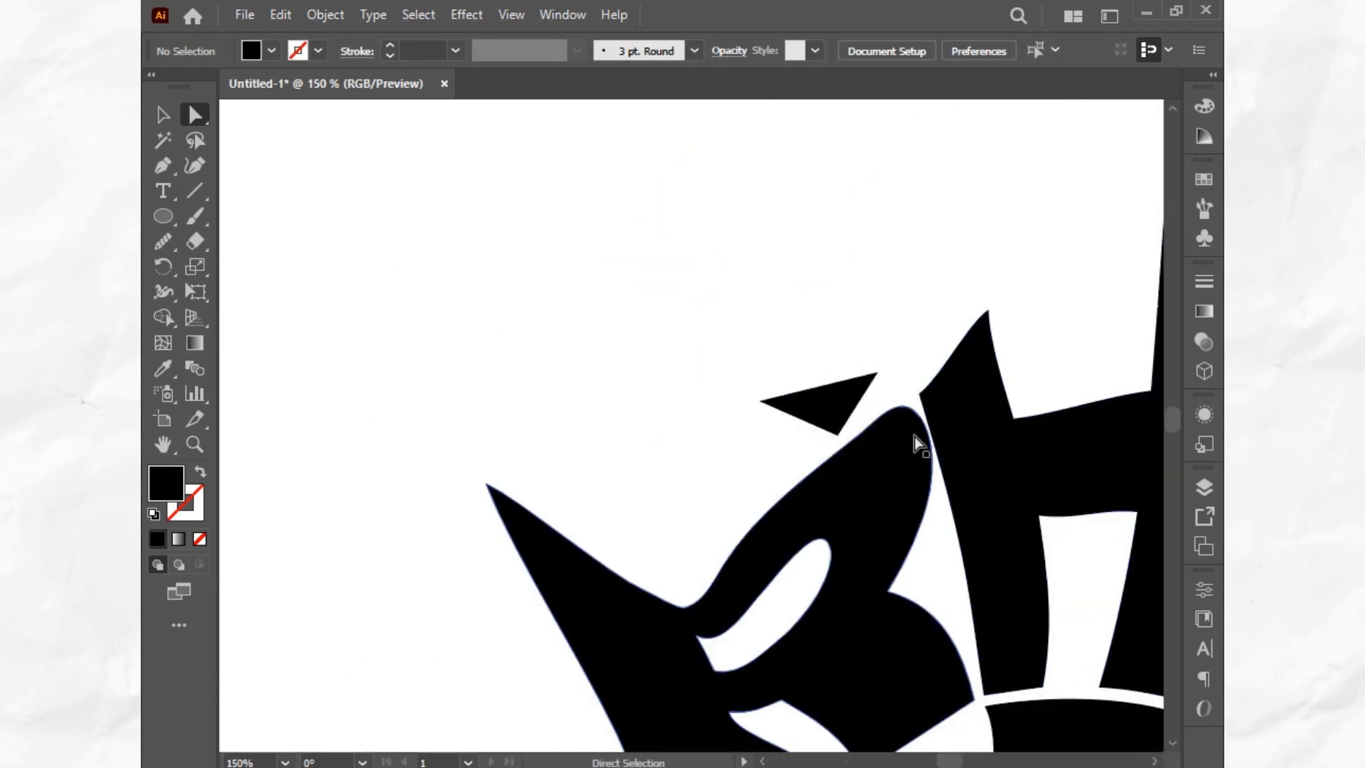
alt+scroll(924, 398, up, 2)
drag(915, 410, 937, 381)
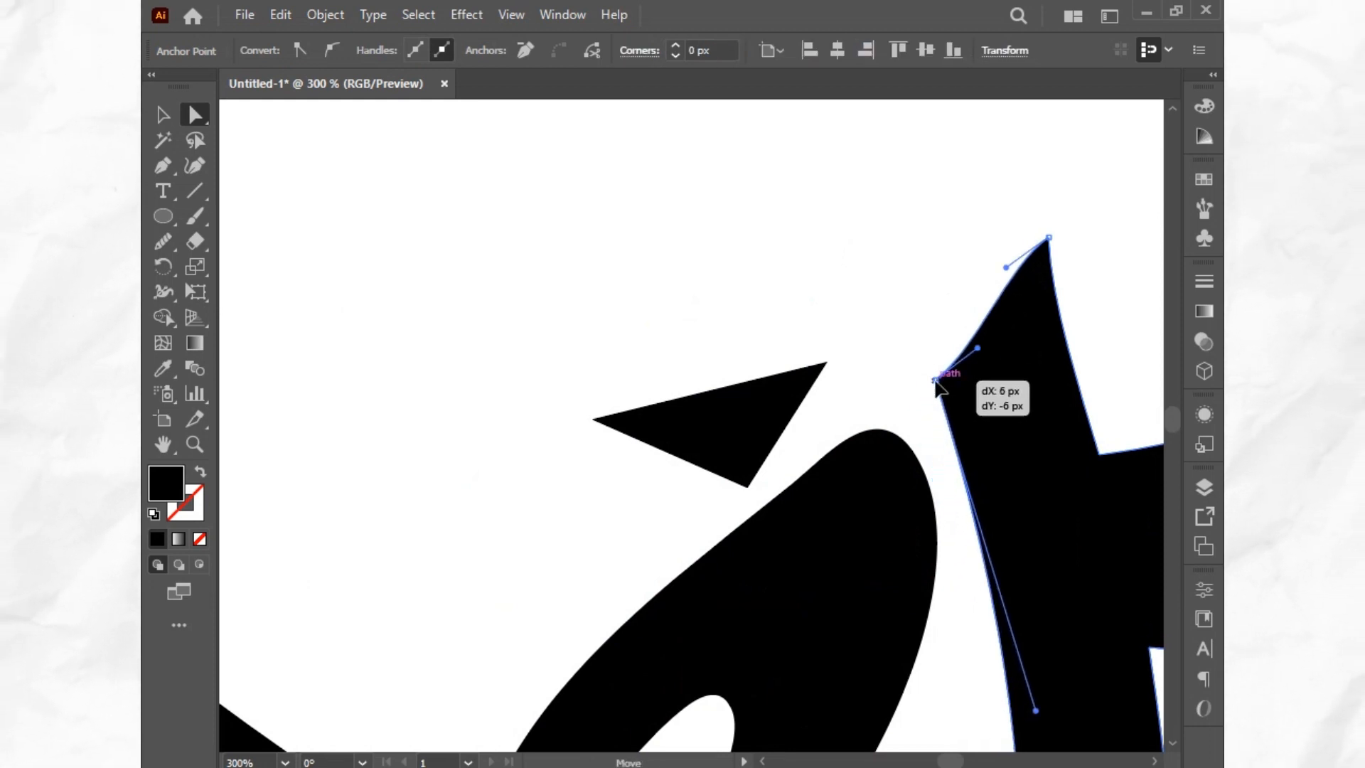
Rotate the triangular ear above the R clockwise so its lower edge follows the R's outline, and deselect it
click(803, 366)
click(162, 114)
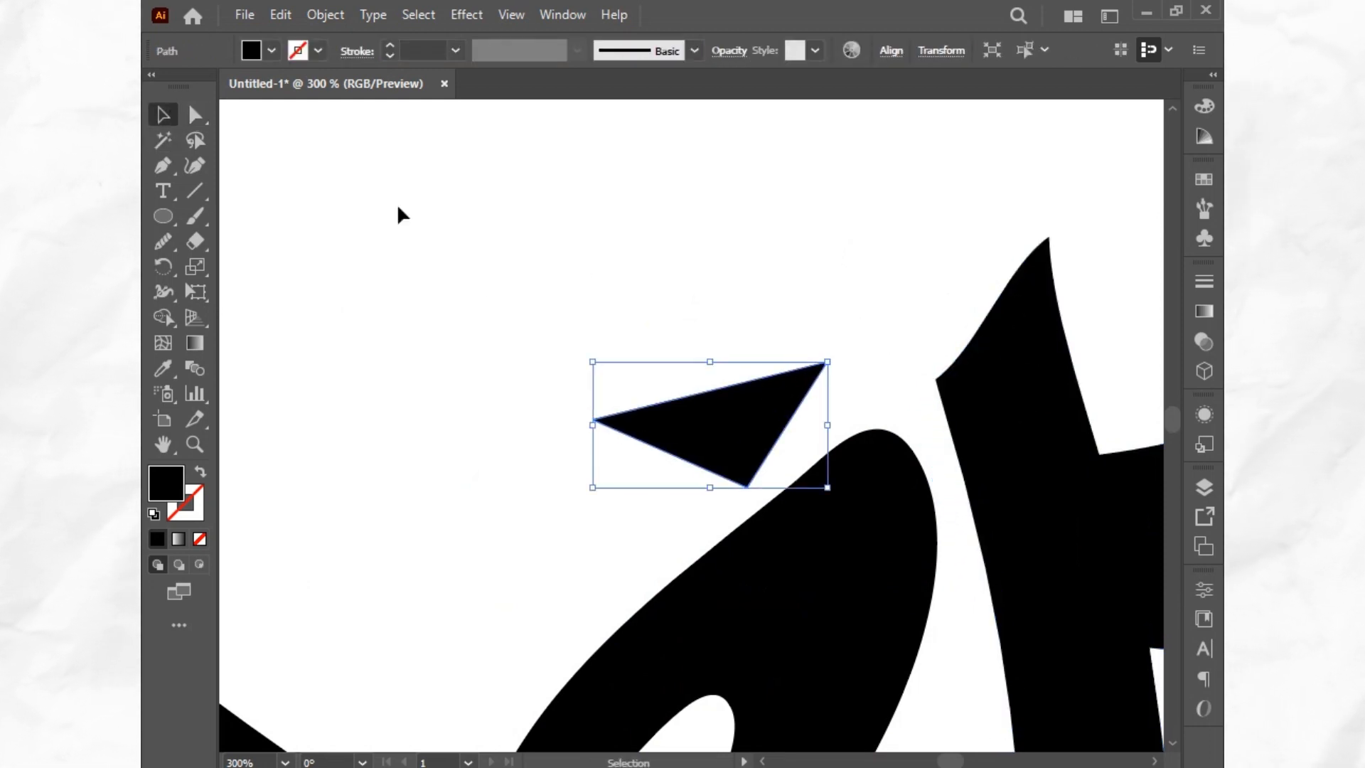
drag(836, 363, 777, 412)
click(798, 326)
click(832, 307)
Move the top tip anchor of the H's left stem slightly right and down
scroll(832, 308, down, 6)
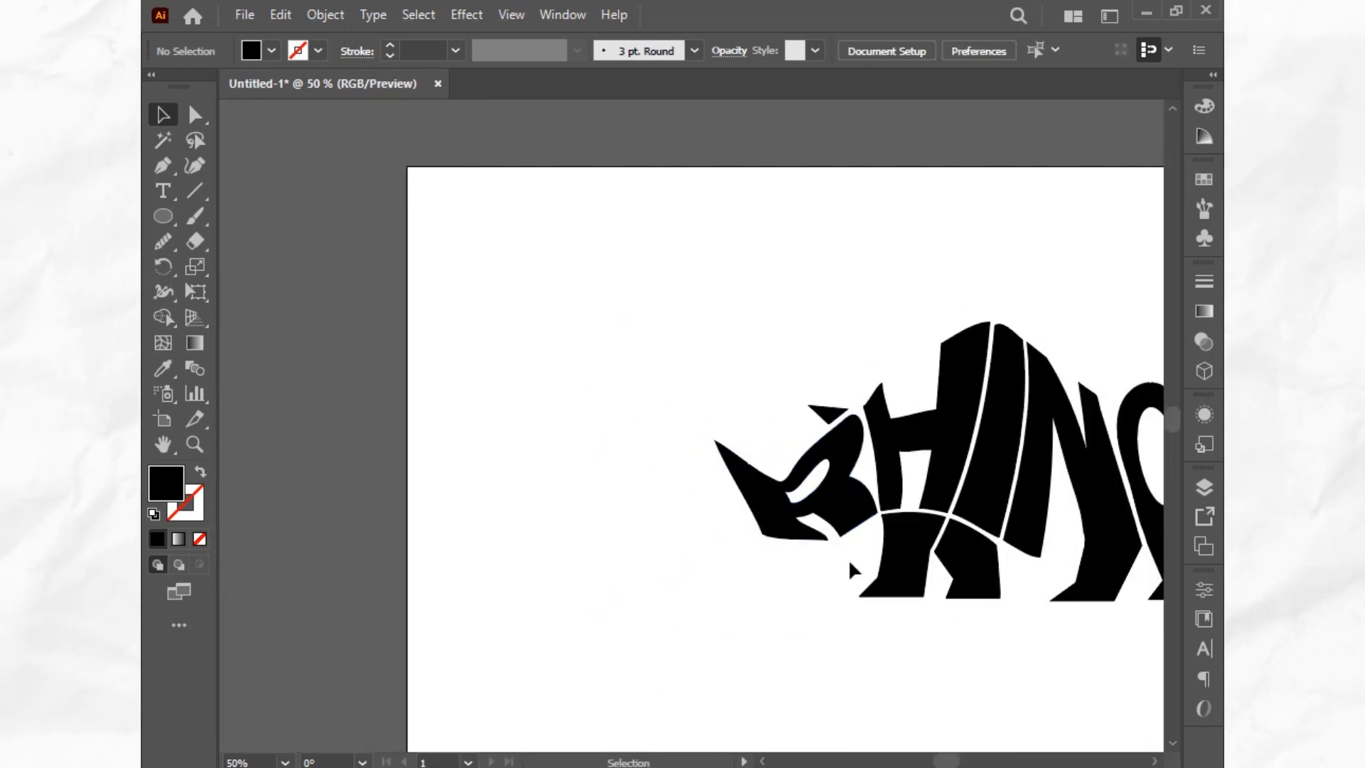
drag(848, 559, 551, 543)
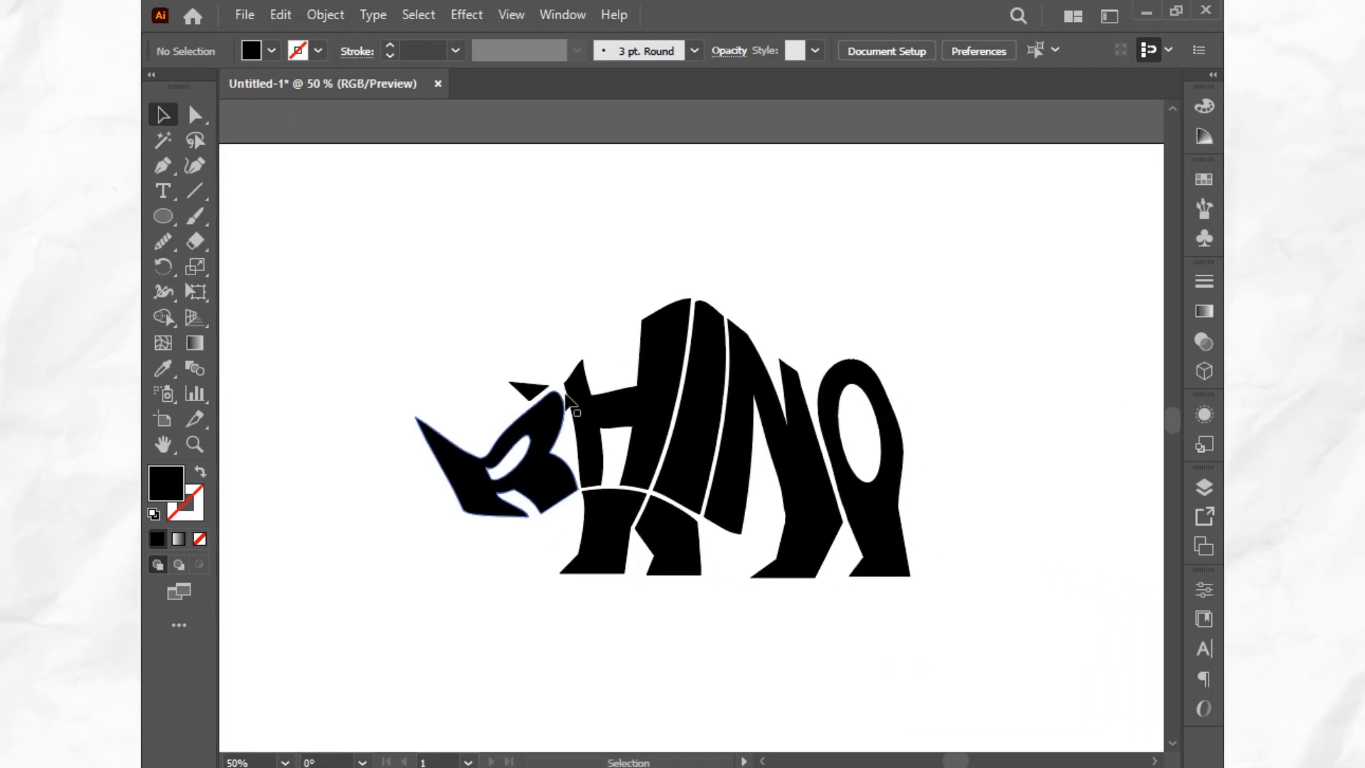
scroll(586, 351, up, 2)
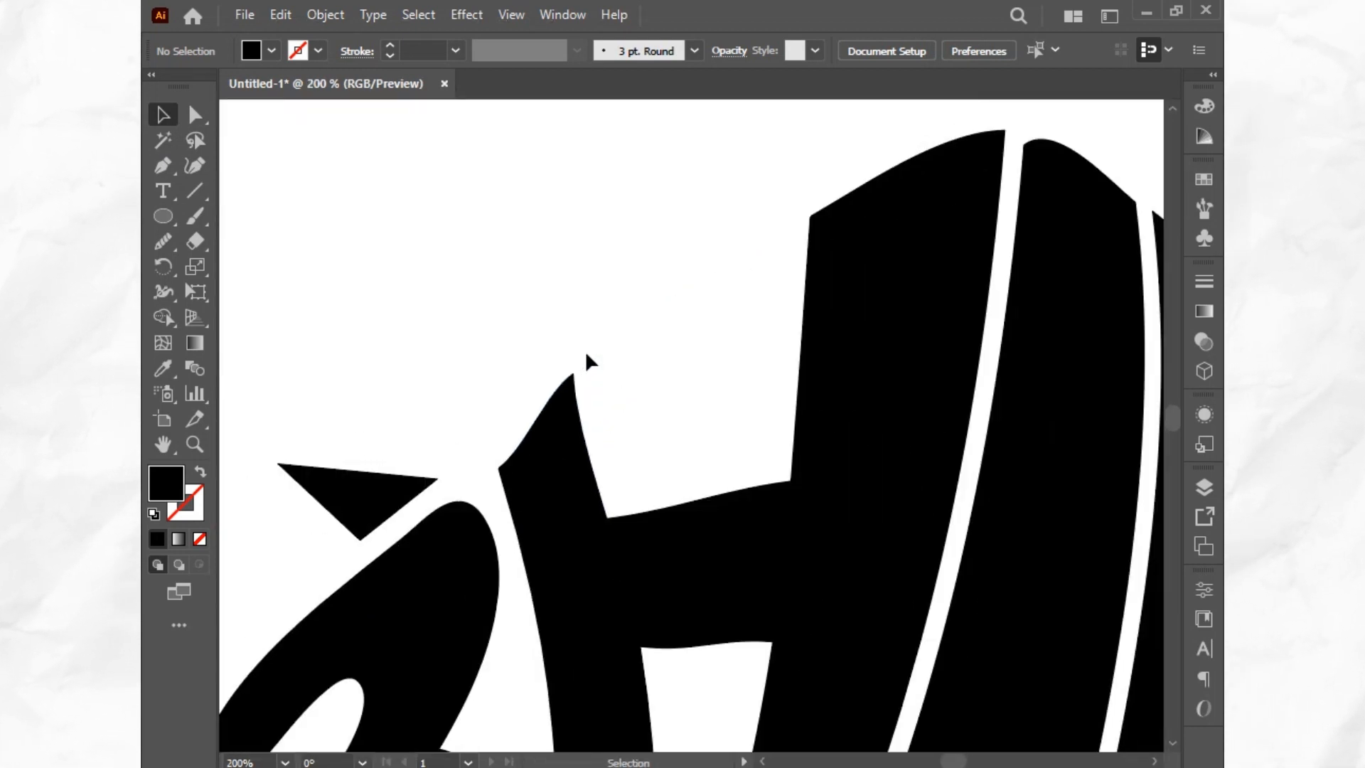
key(a)
drag(576, 375, 598, 388)
click(633, 327)
Select all the rhino's letter and body shapes, group them, and deselect the group
scroll(632, 326, down, 1)
scroll(631, 331, down, 3)
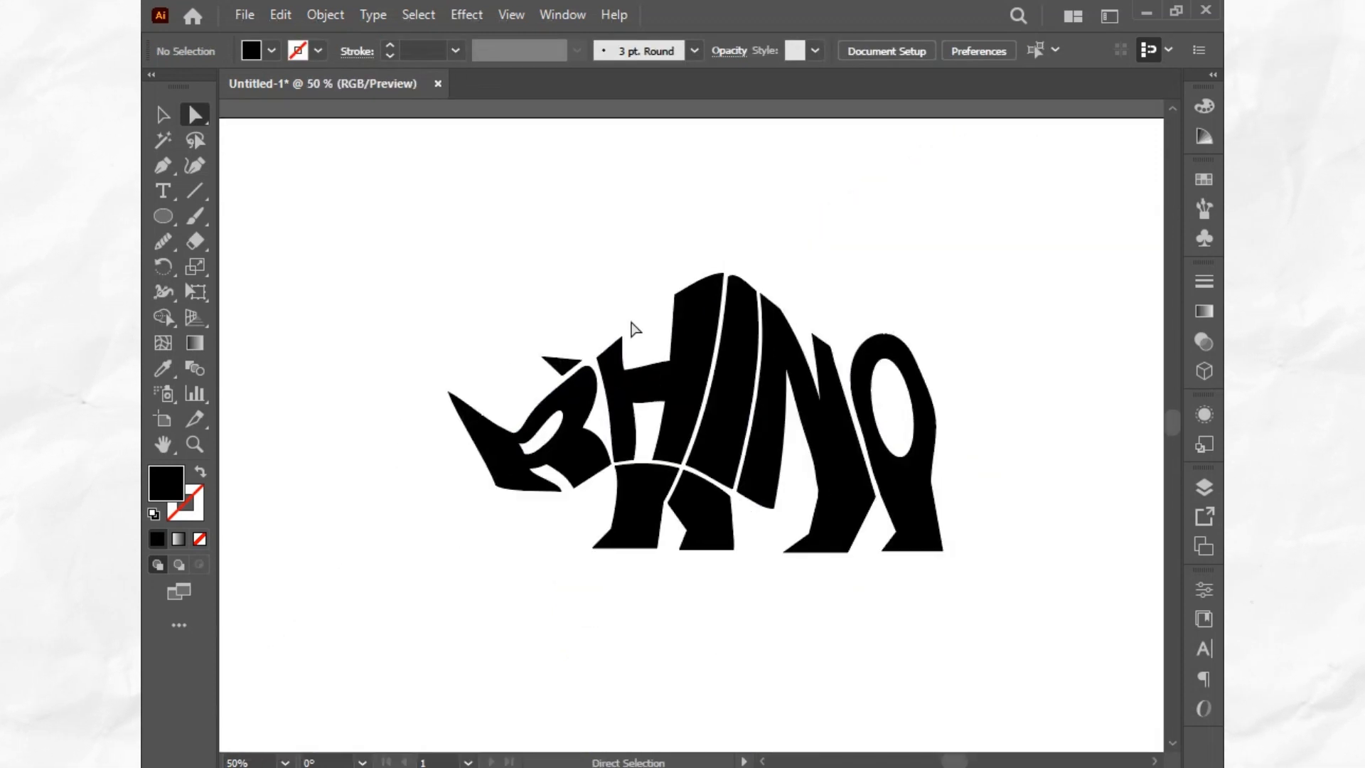
drag(892, 408, 795, 426)
drag(370, 290, 860, 549)
right_click(662, 369)
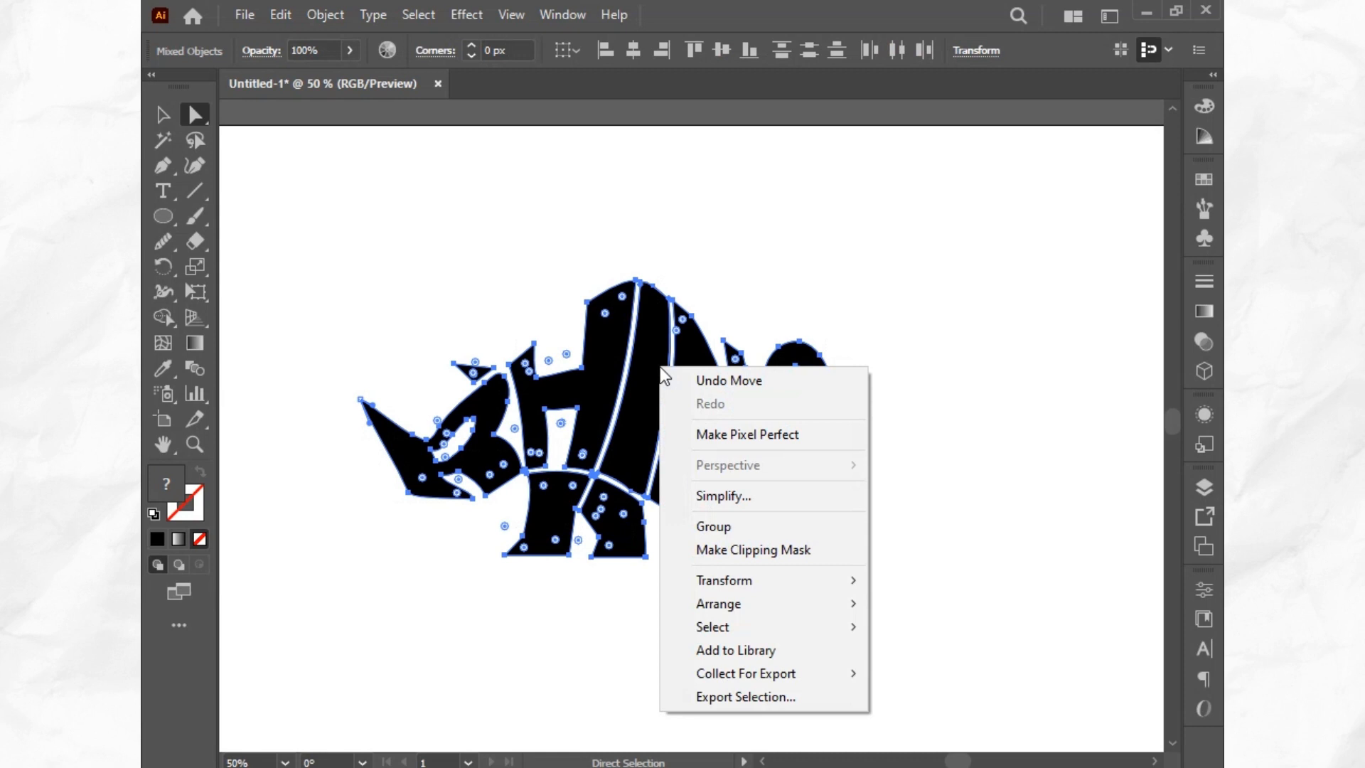
click(752, 526)
click(856, 362)
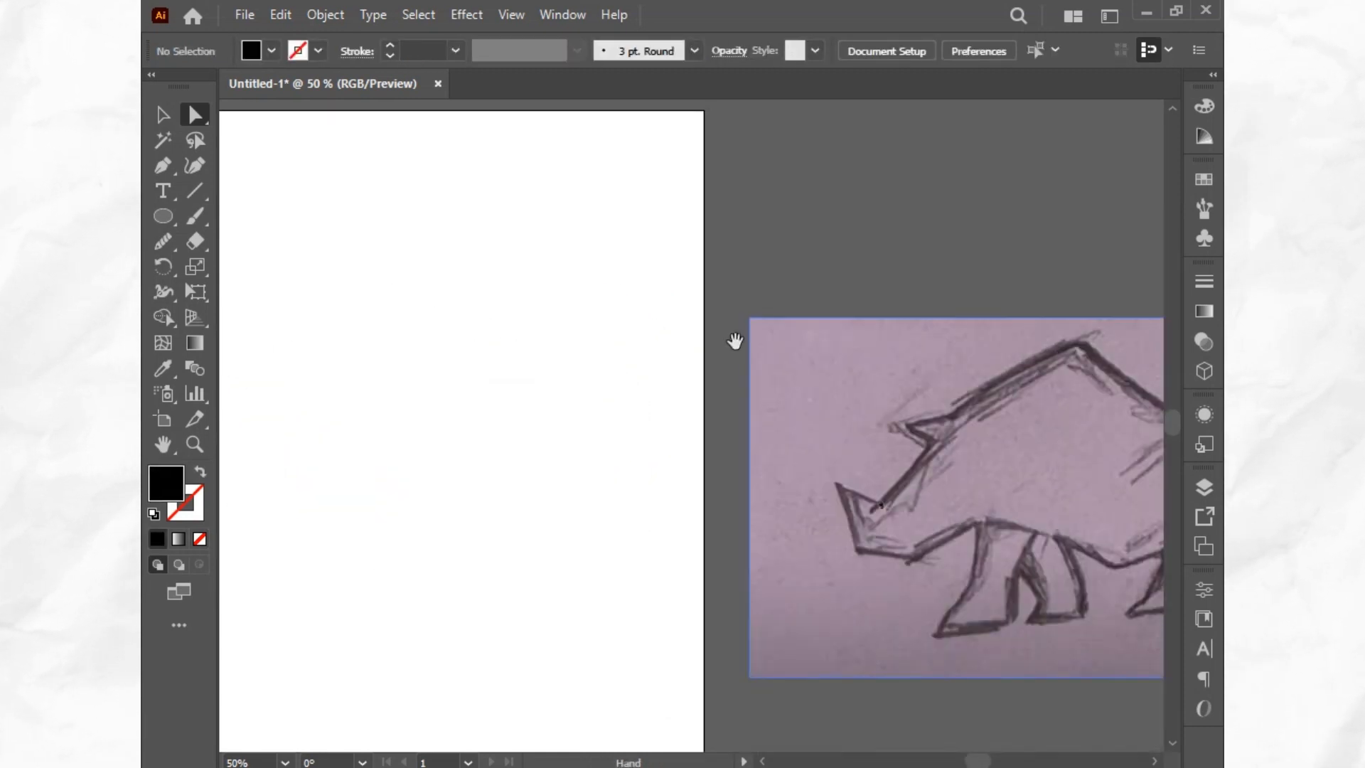
Start tracing the tail's upper segment on the sketch with the Pen tool, using a black 1 pt stroke without fill along its inner edge
drag(735, 341, 382, 312)
click(163, 166)
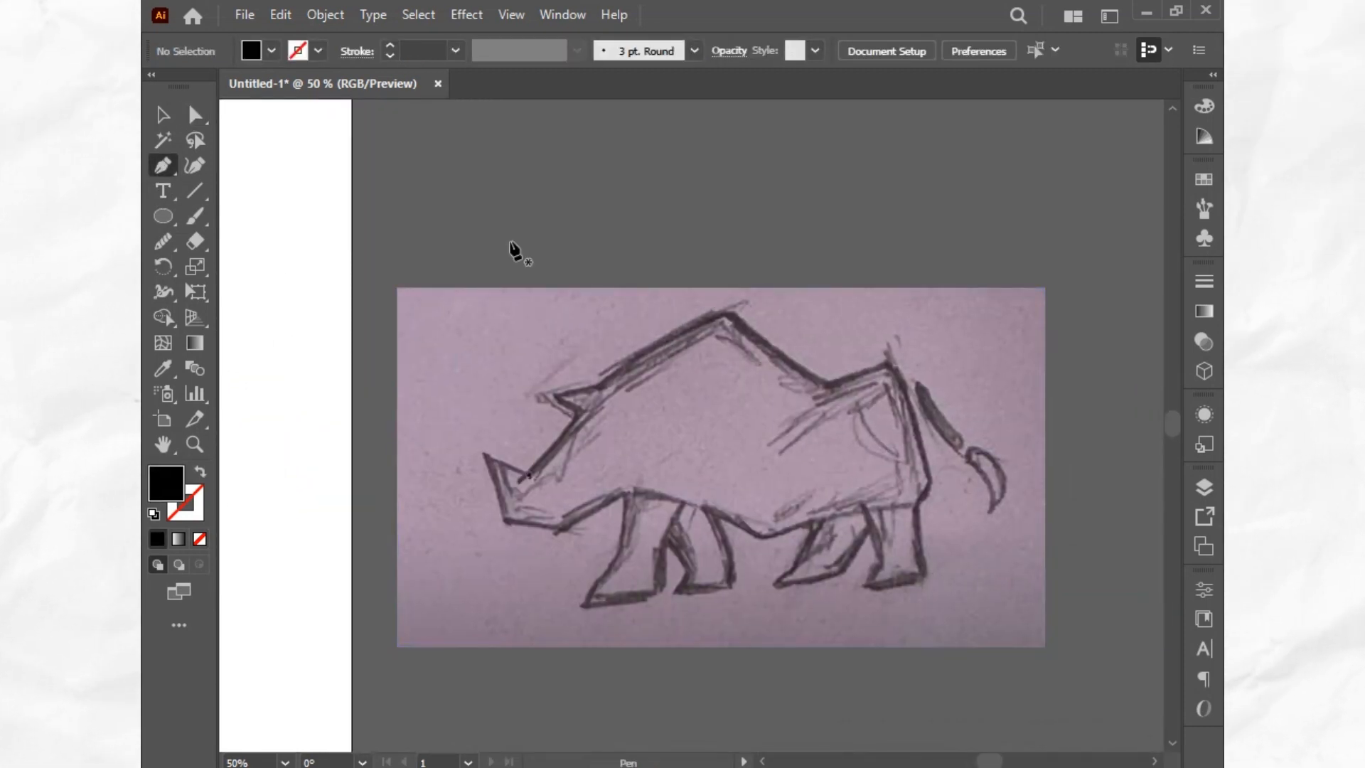
scroll(918, 392, up, 4)
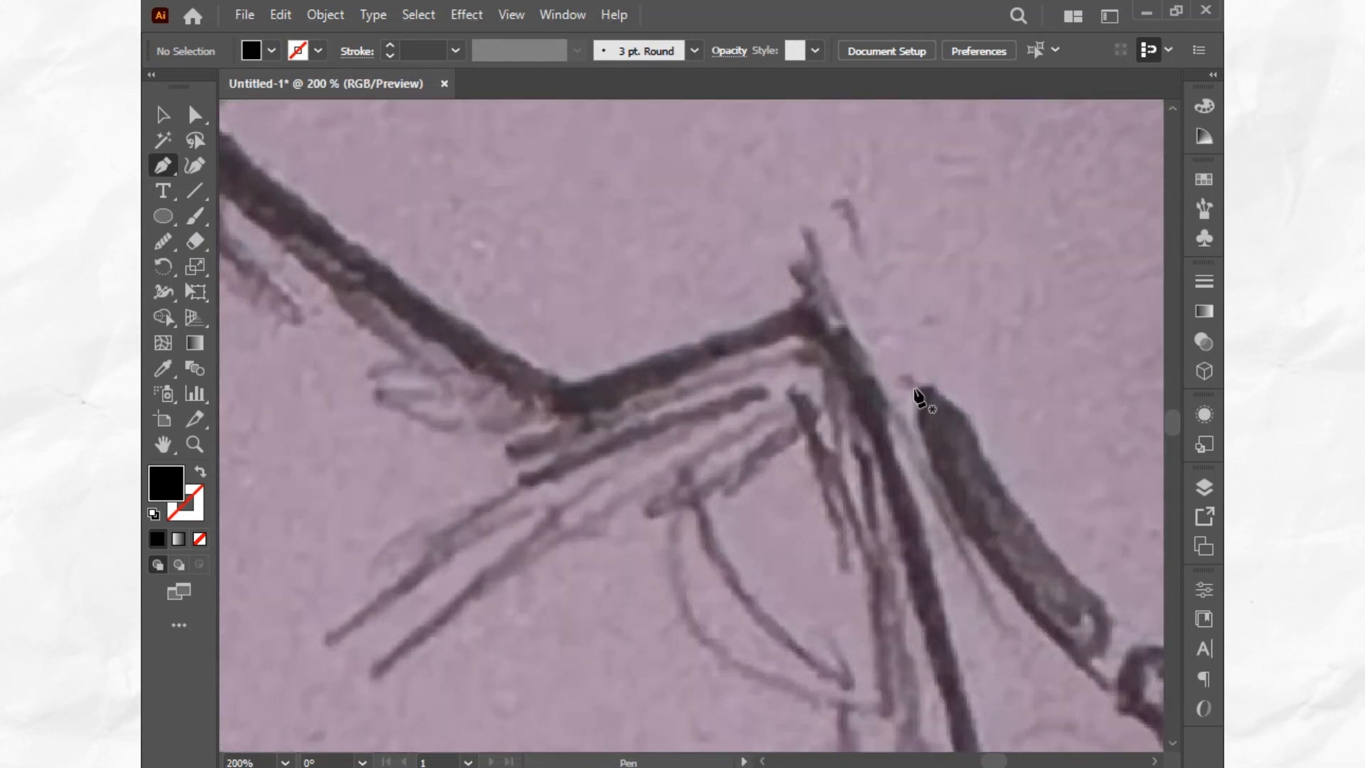
click(915, 389)
click(202, 470)
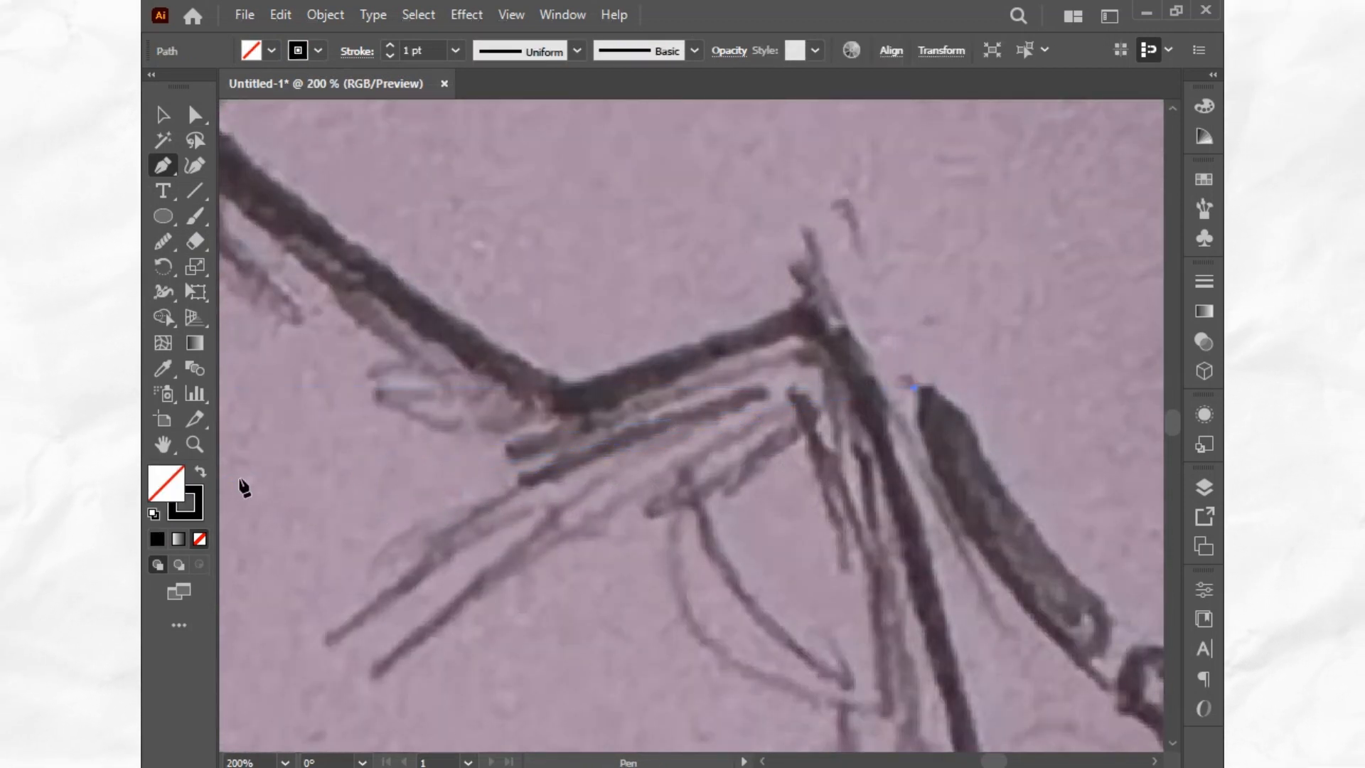
drag(810, 568, 484, 270)
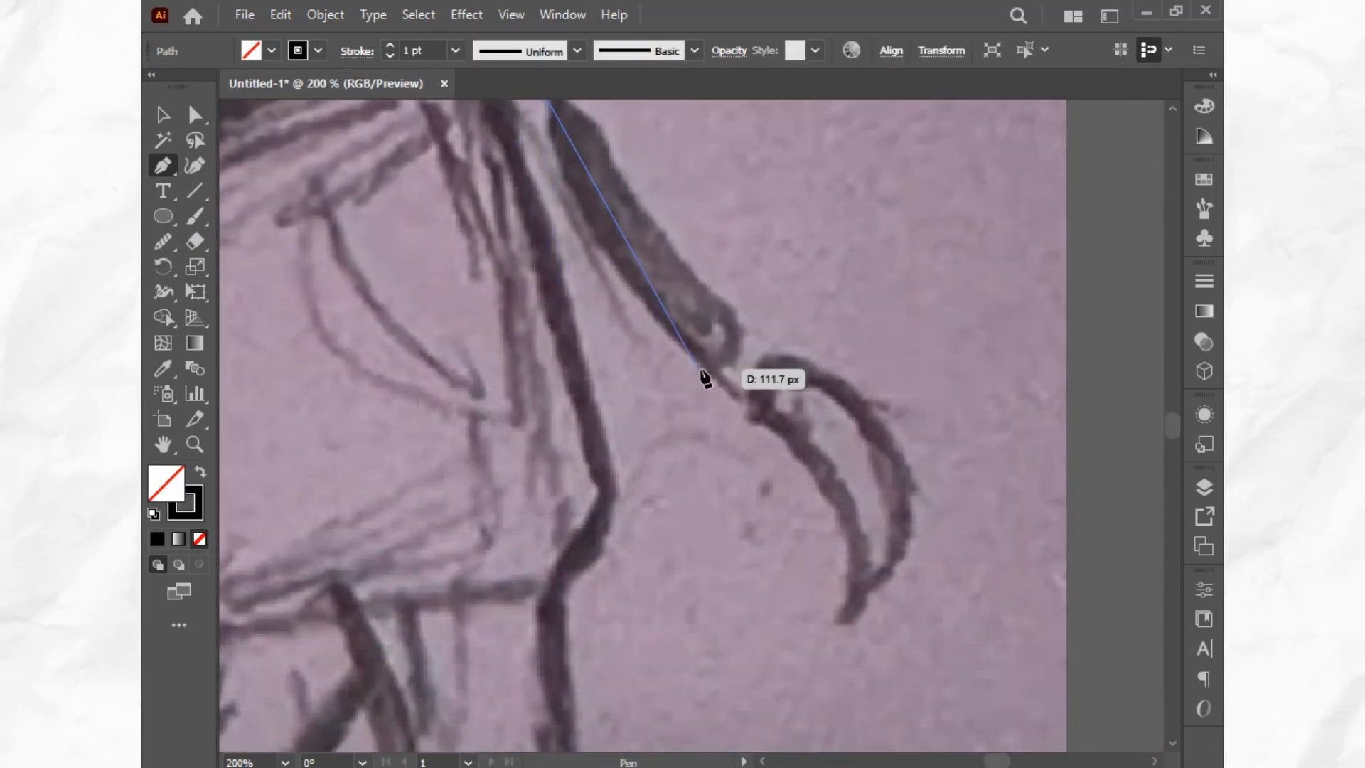
drag(812, 457, 878, 494)
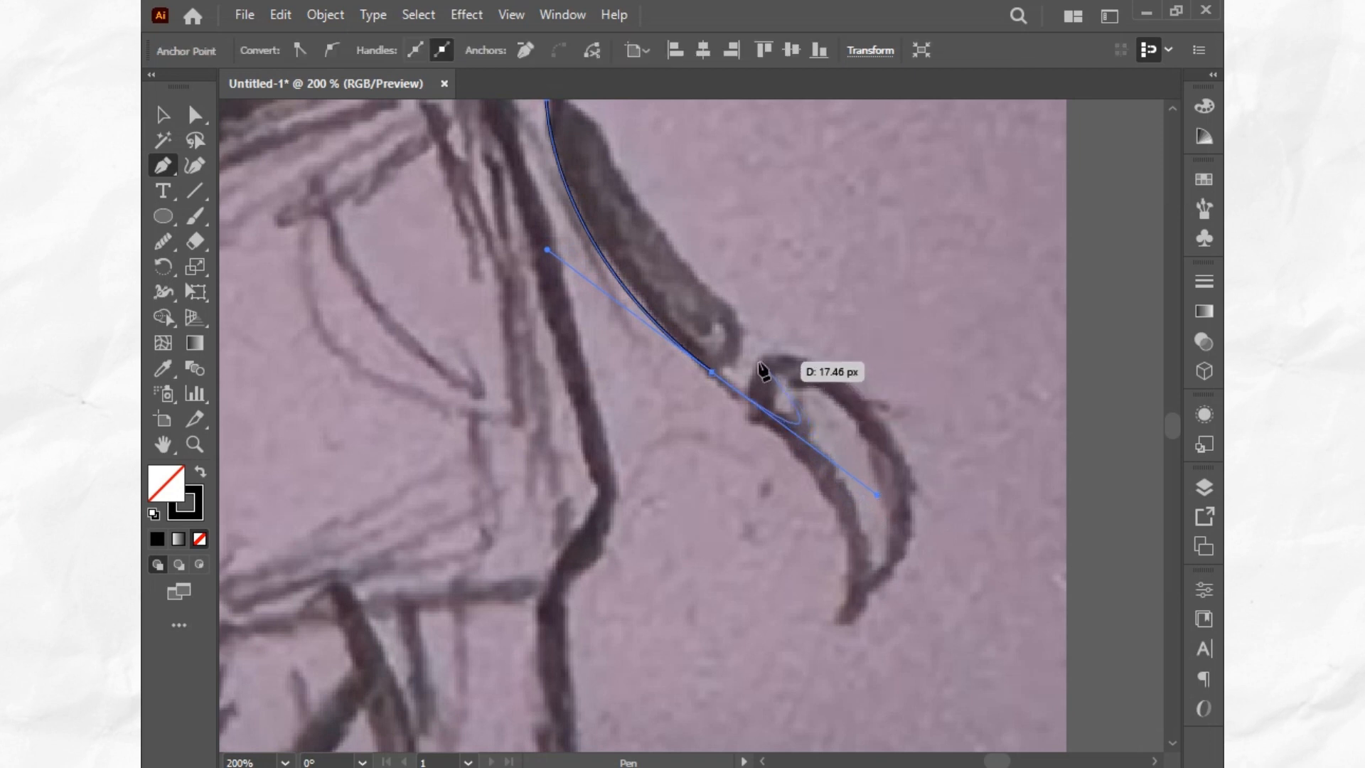
Continue the upper tail segment's outline around its rounded lower end and up the outer edge, closing the path with a rounded upper end
click(712, 372)
mouse_move(723, 299)
mouse_down()
mouse_move(754, 304)
mouse_move(680, 253)
mouse_up()
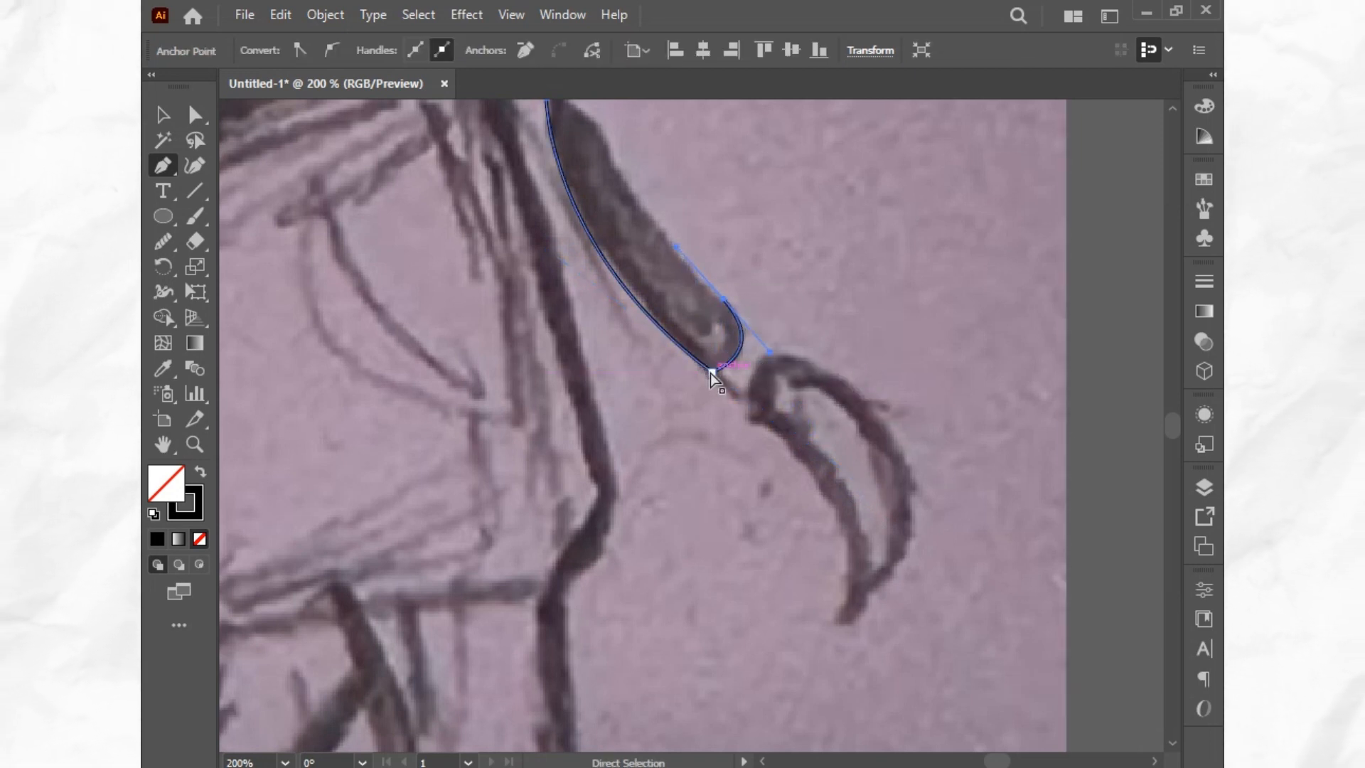
drag(713, 352, 714, 346)
scroll(653, 239, up, 3)
mouse_move(653, 244)
mouse_down()
mouse_move(602, 290)
mouse_move(575, 240)
mouse_move(564, 412)
mouse_move(567, 399)
mouse_up()
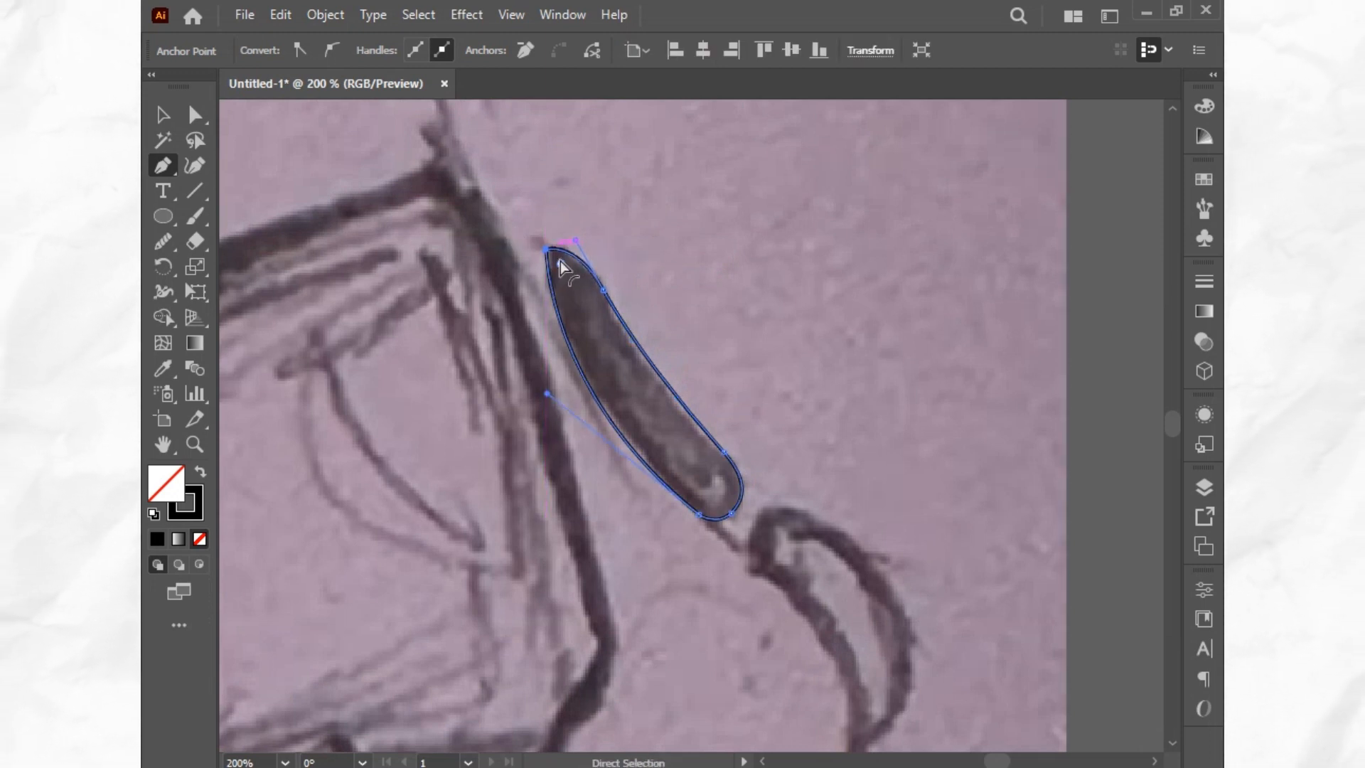
drag(561, 261, 556, 261)
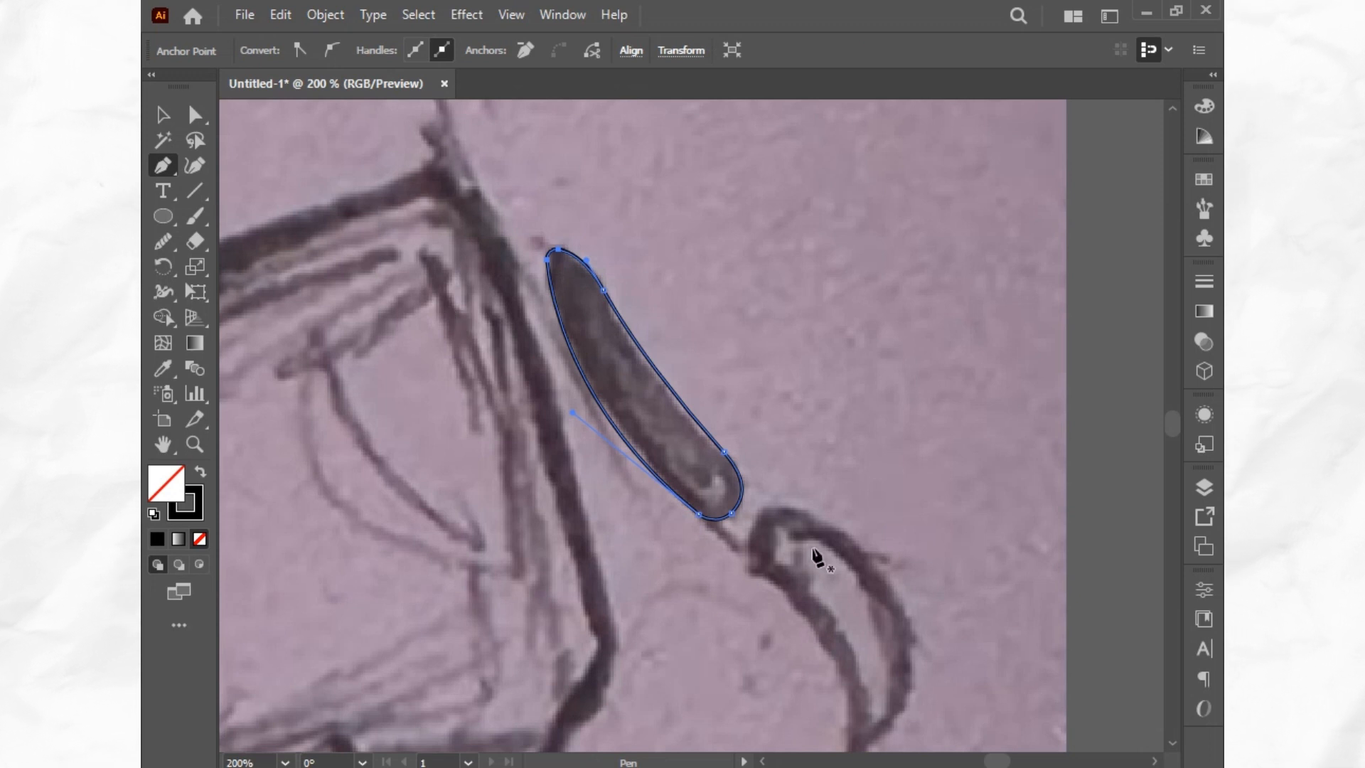
Trace the curved tuft at the tail's lower end with the Pen tool as a closed outline tapering to a pointed tip
click(756, 572)
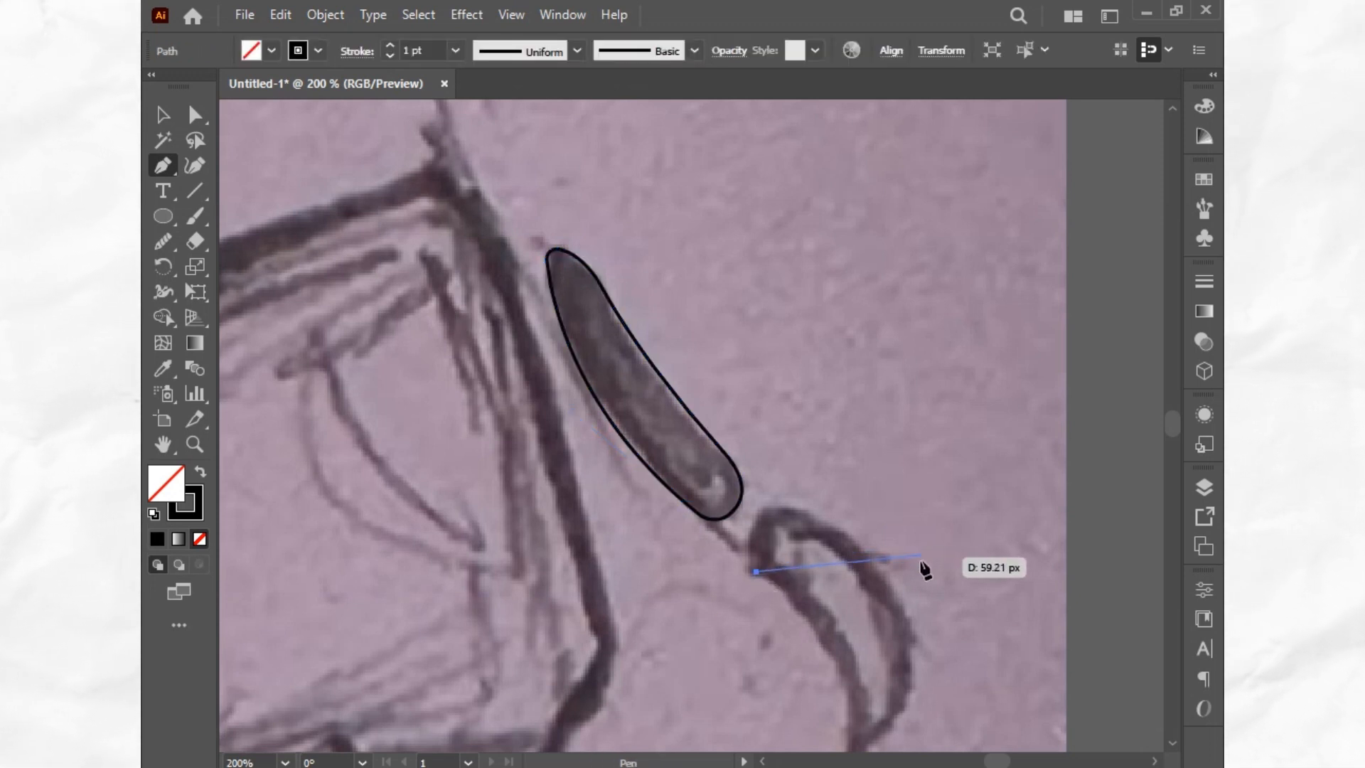
scroll(897, 592, down, 1)
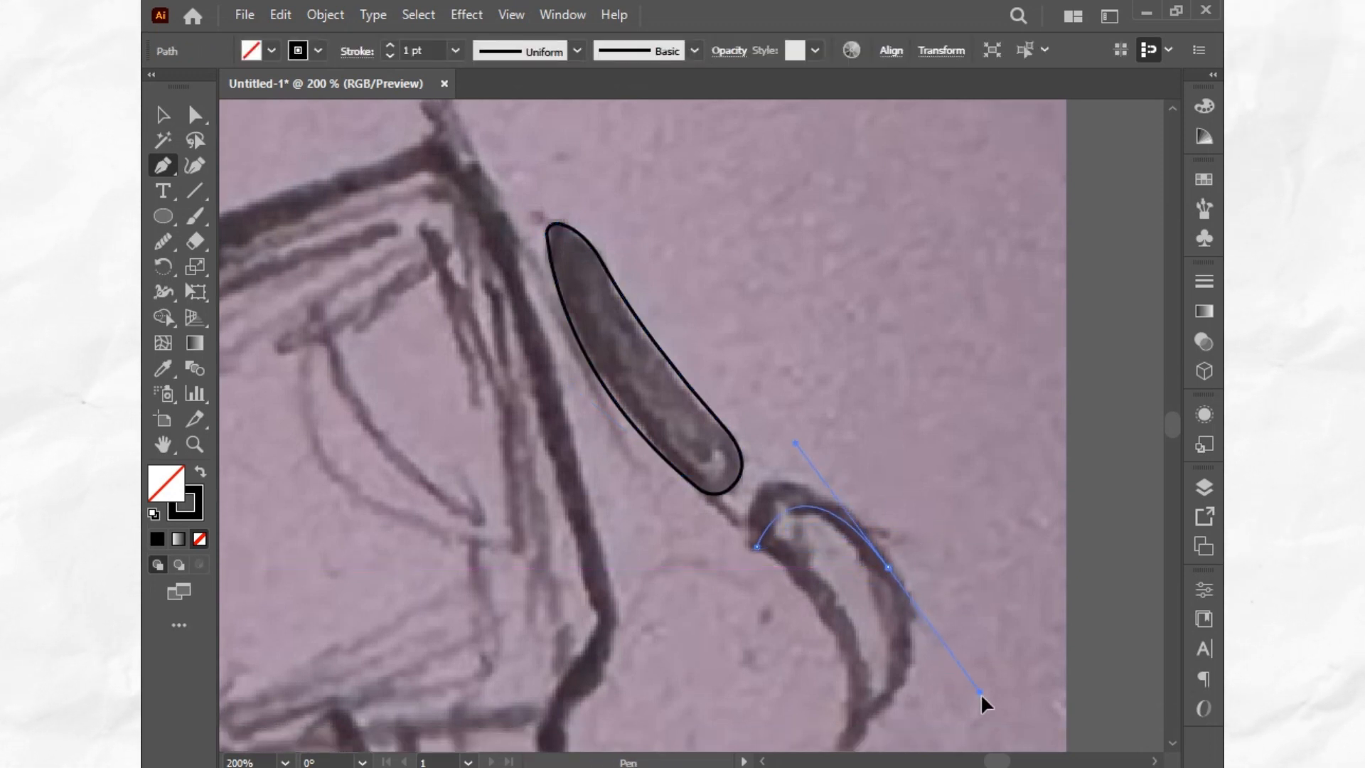
drag(980, 694, 999, 714)
key(ctrl+z)
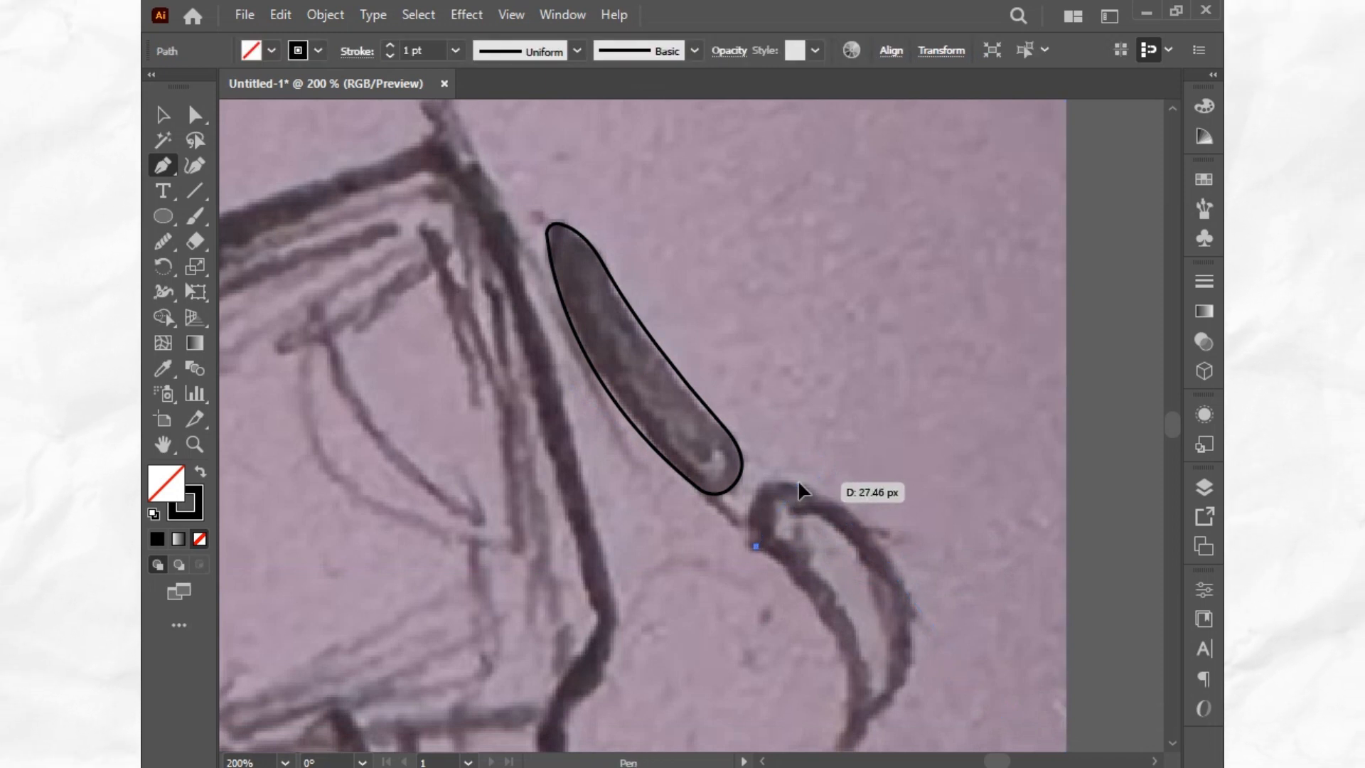
drag(799, 482, 880, 496)
scroll(872, 555, down, 6)
drag(868, 569, 768, 641)
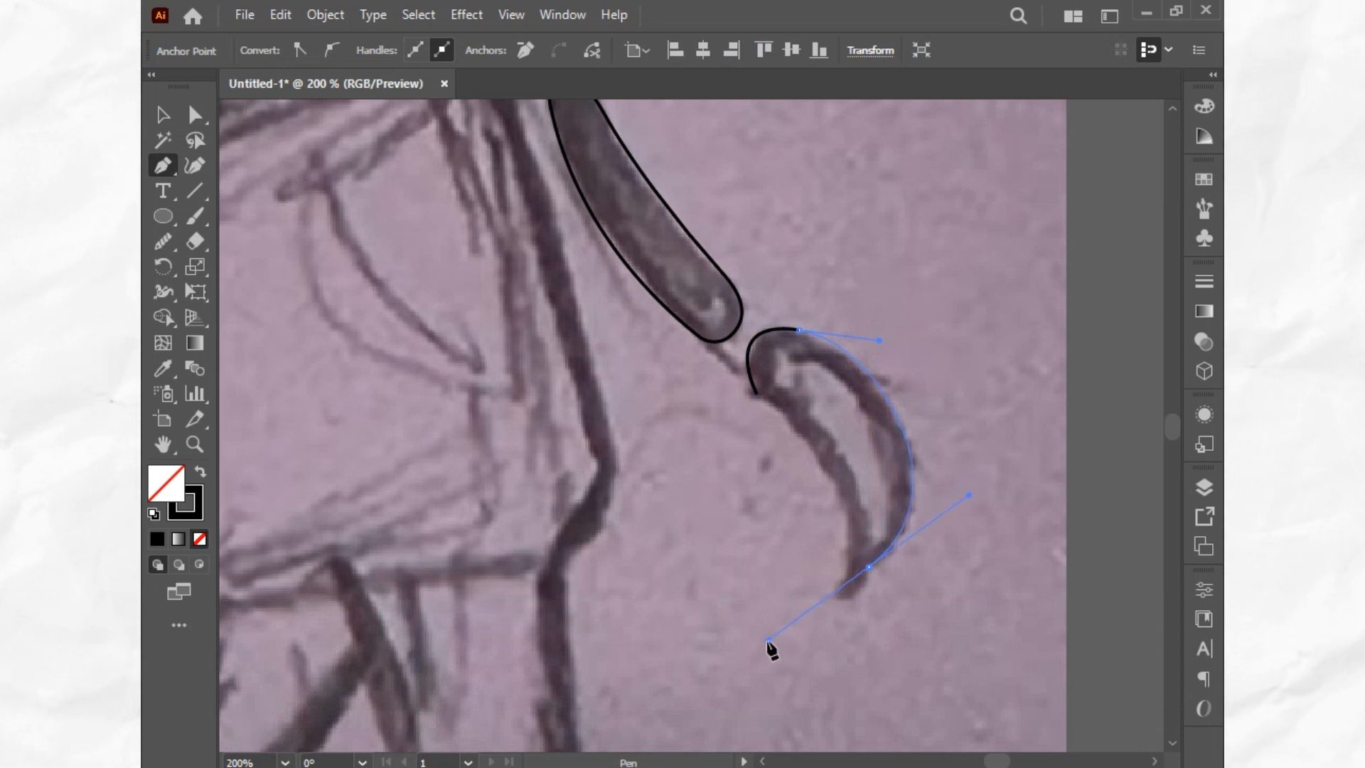
click(839, 601)
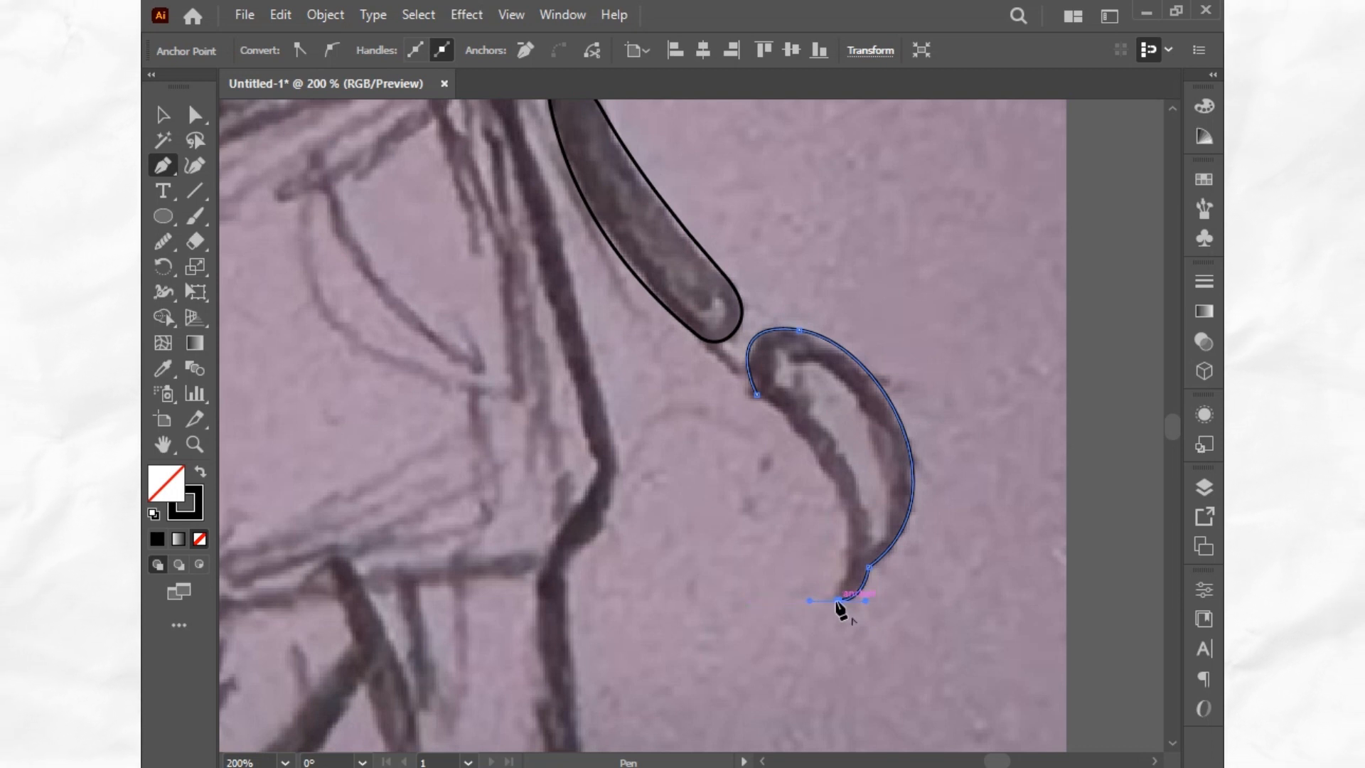
drag(757, 409, 754, 387)
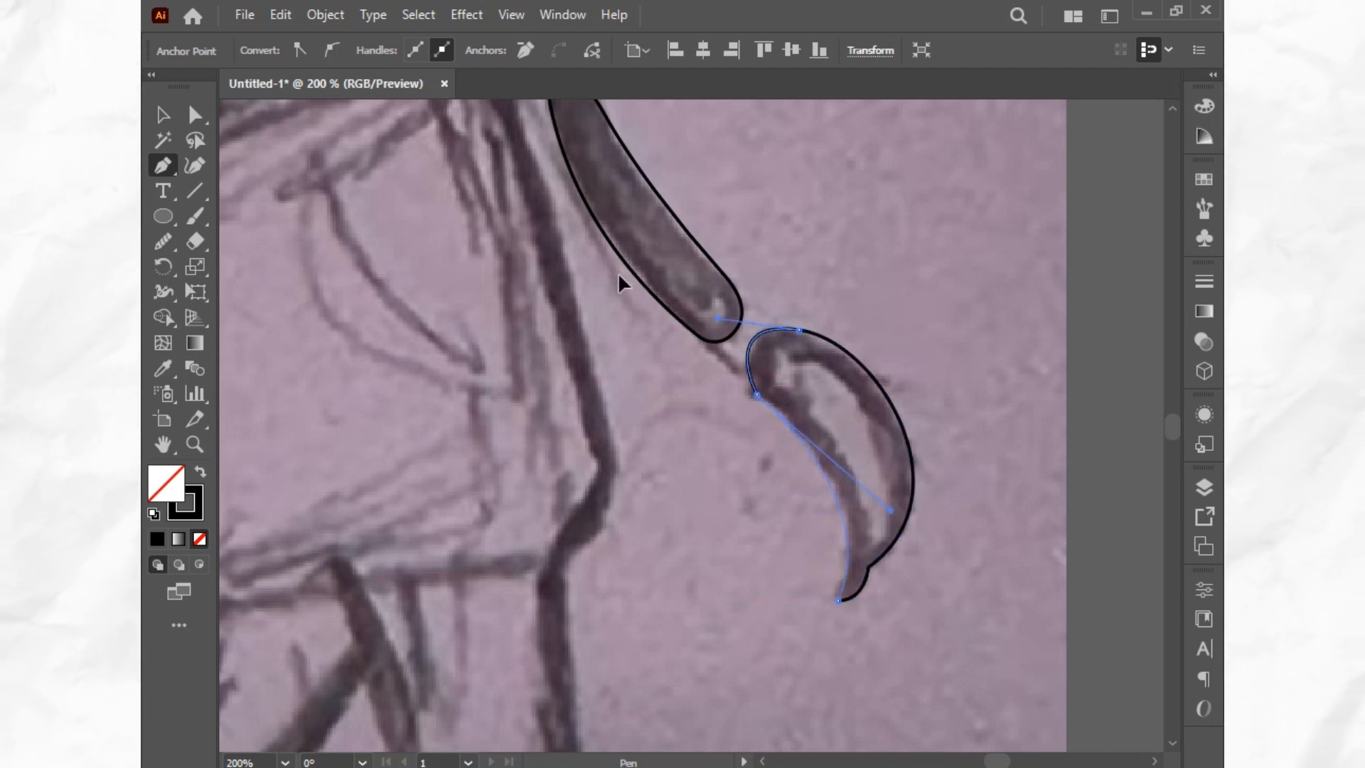
drag(608, 286, 619, 279)
Group the two traced tail outlines and swap fill and stroke so they are solid black
click(160, 117)
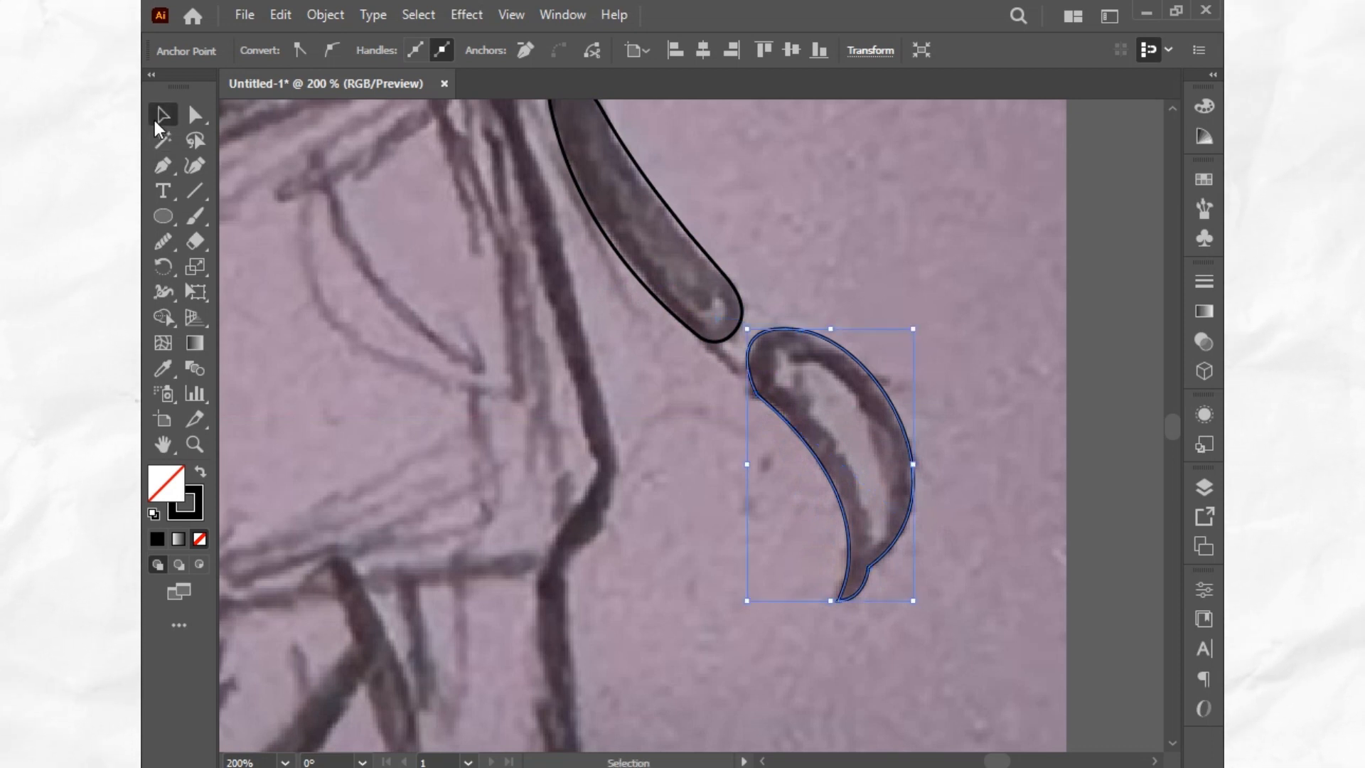
shift+click(677, 323)
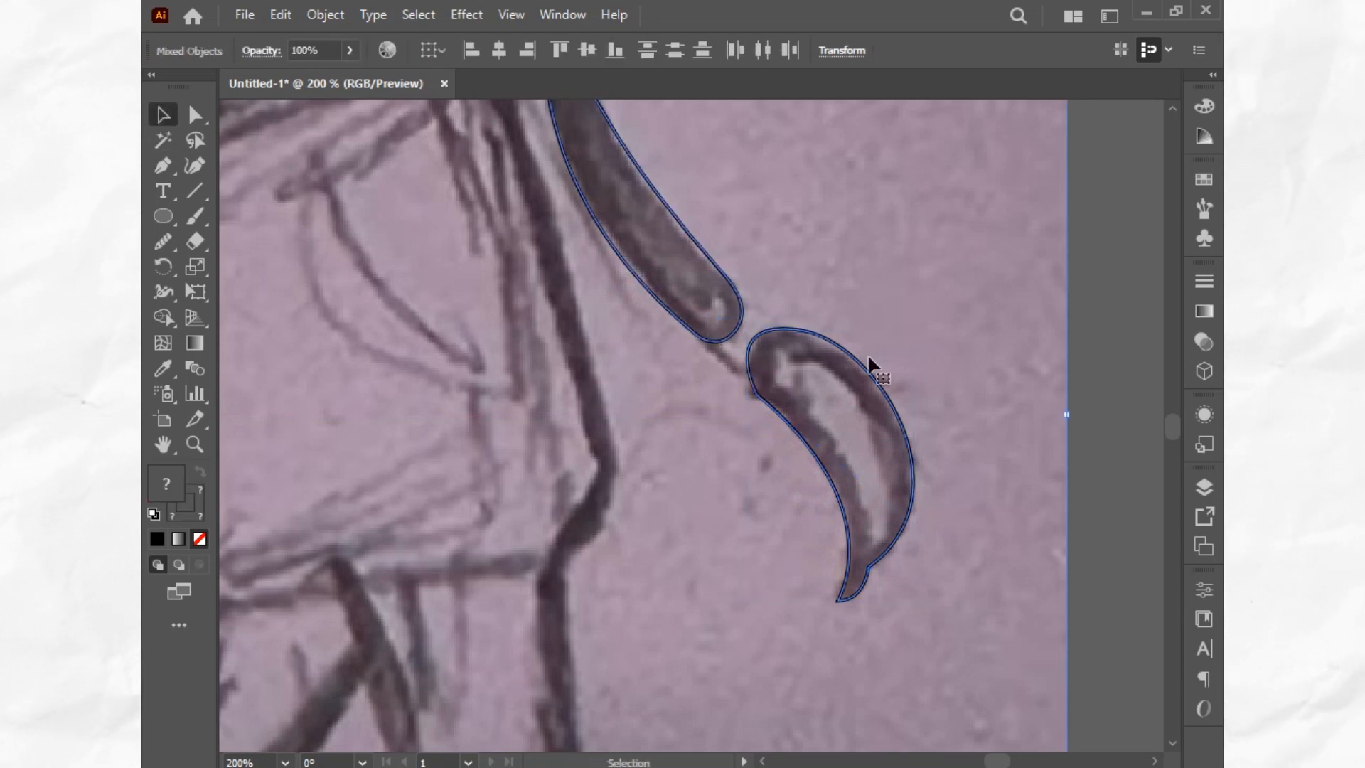
right_click(728, 242)
click(822, 368)
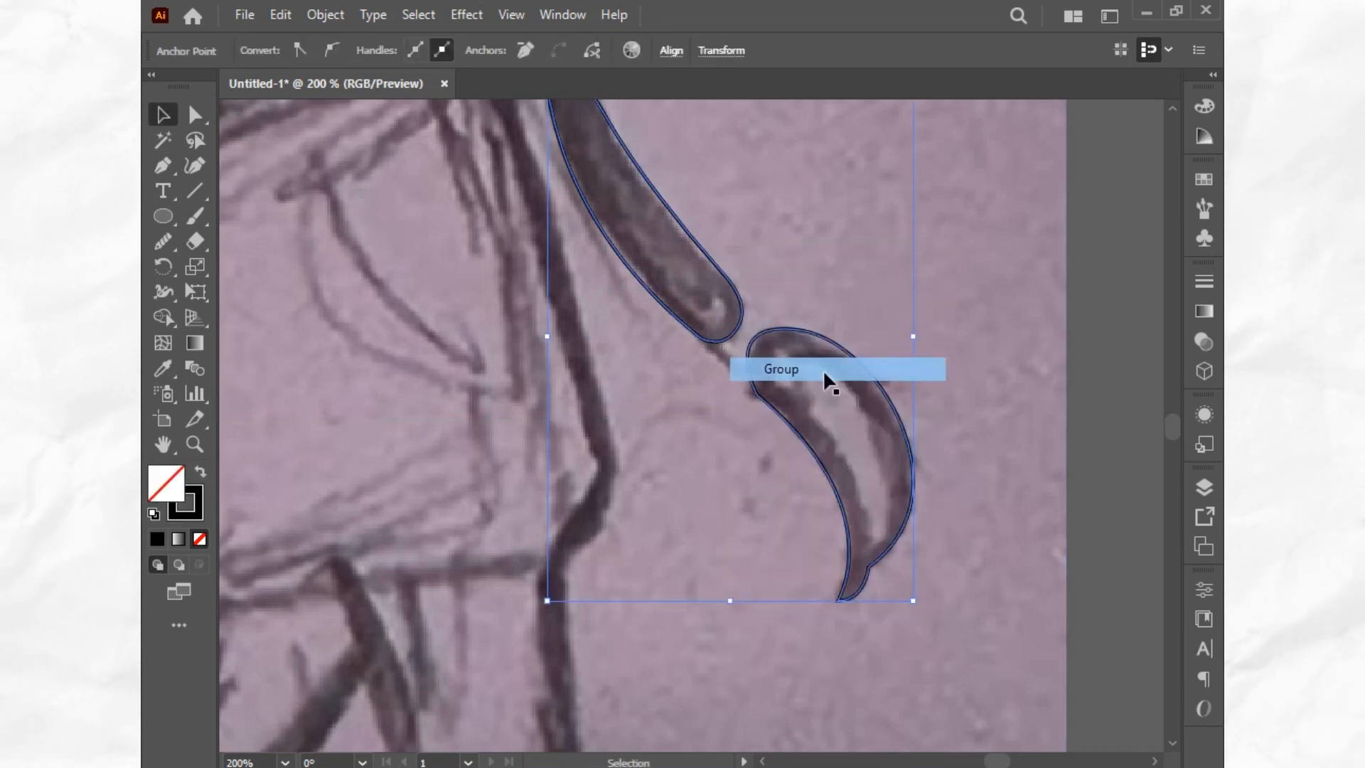
key(shift+x)
Hide the sketch image behind the traced tail
click(1000, 378)
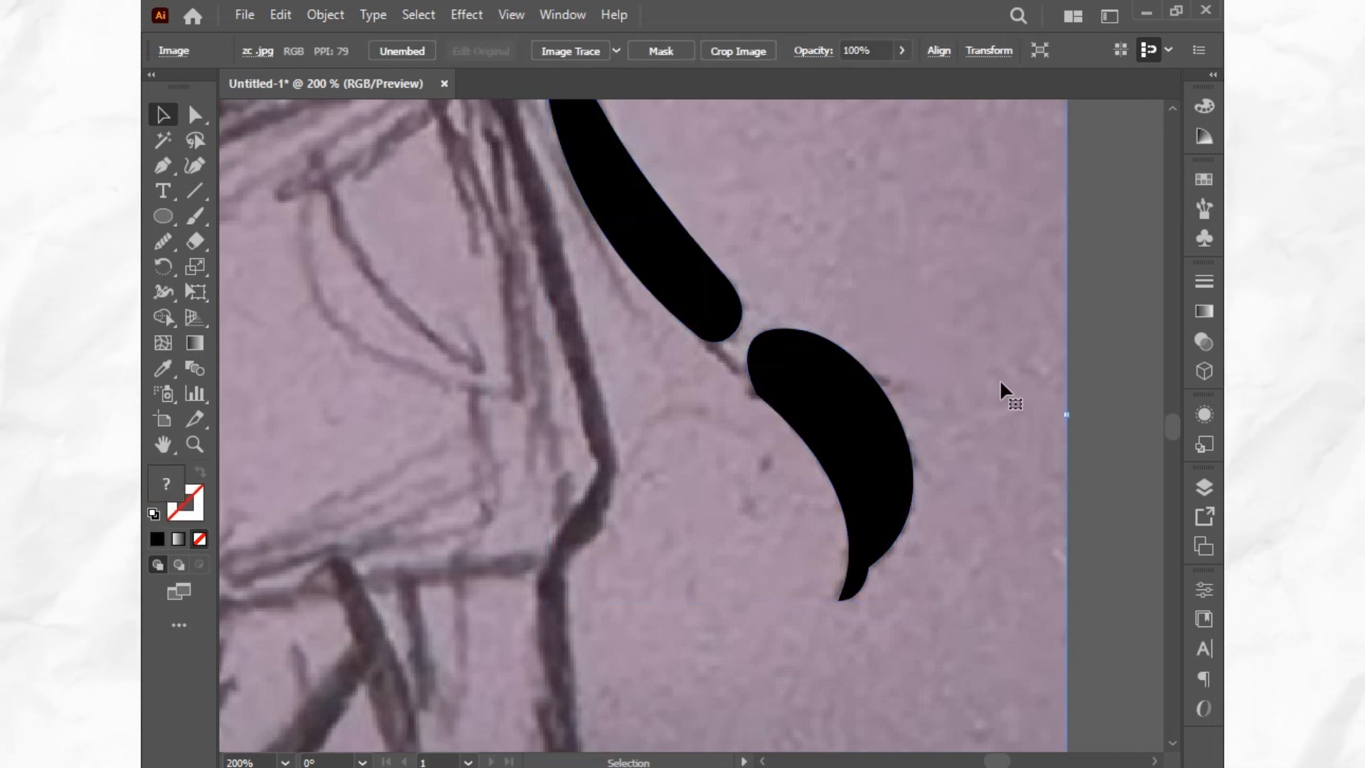
key(ctrl+3)
scroll(1000, 378, down, 5)
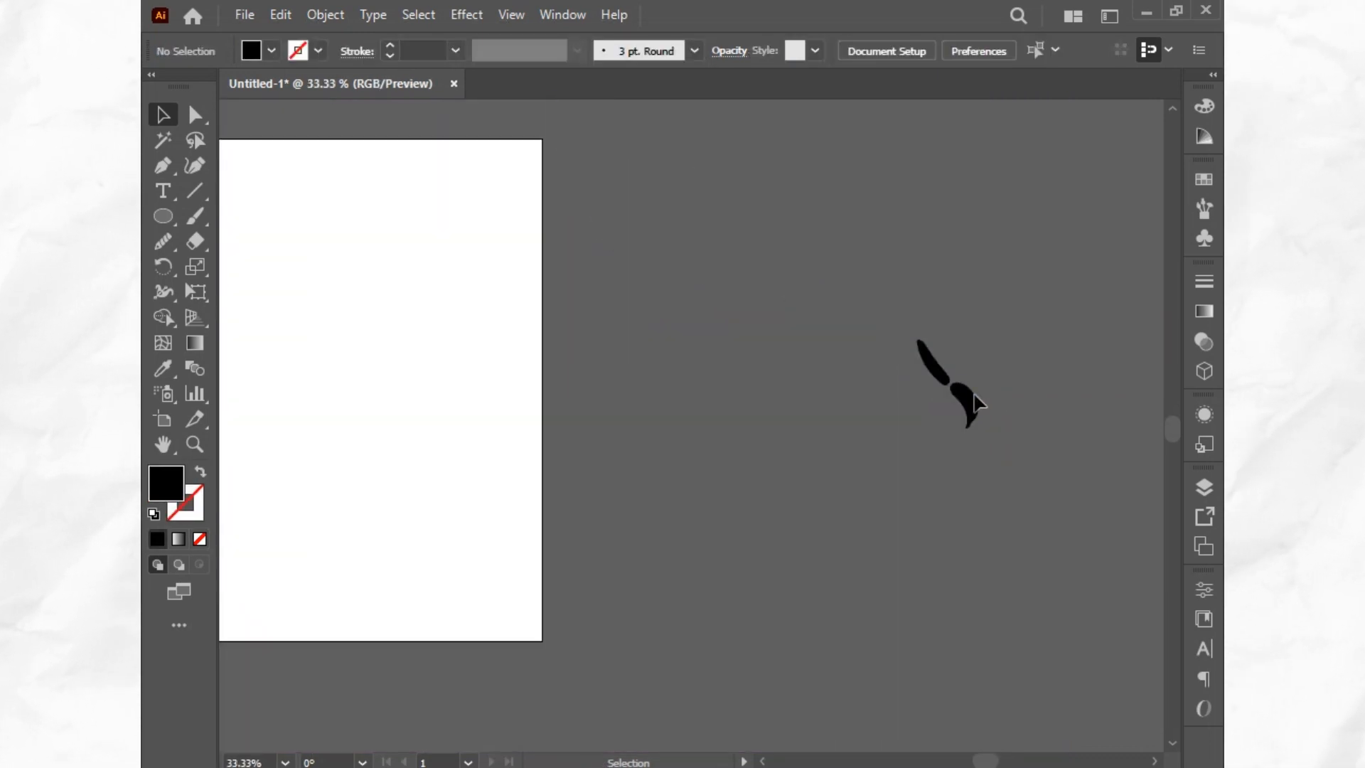
Move the tail group onto the artboard just behind the letter O and deselect it
drag(893, 396, 885, 497)
key(space)
scroll(805, 416, up, 1)
mouse_move(885, 419)
mouse_down()
mouse_move(655, 409)
mouse_move(517, 435)
mouse_move(526, 421)
mouse_up()
click(626, 361)
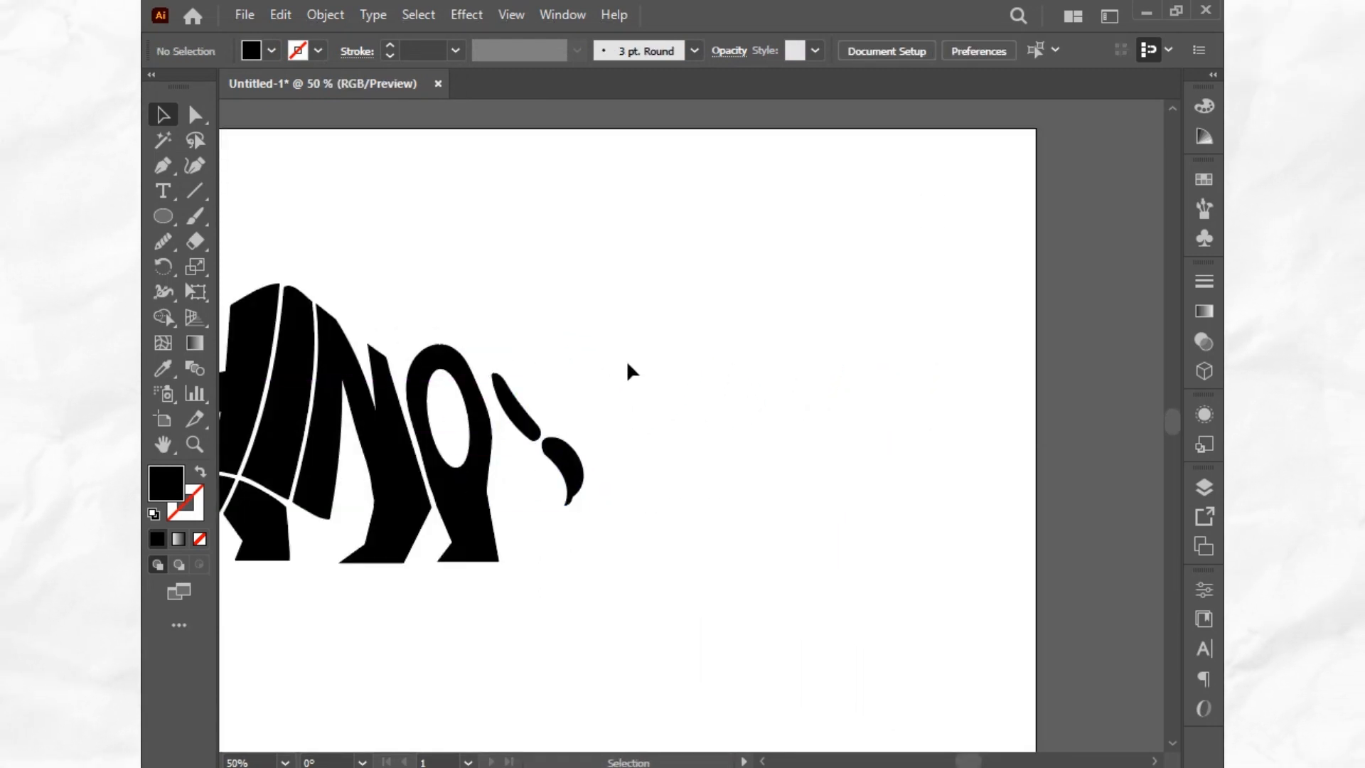
scroll(519, 426, up, 3)
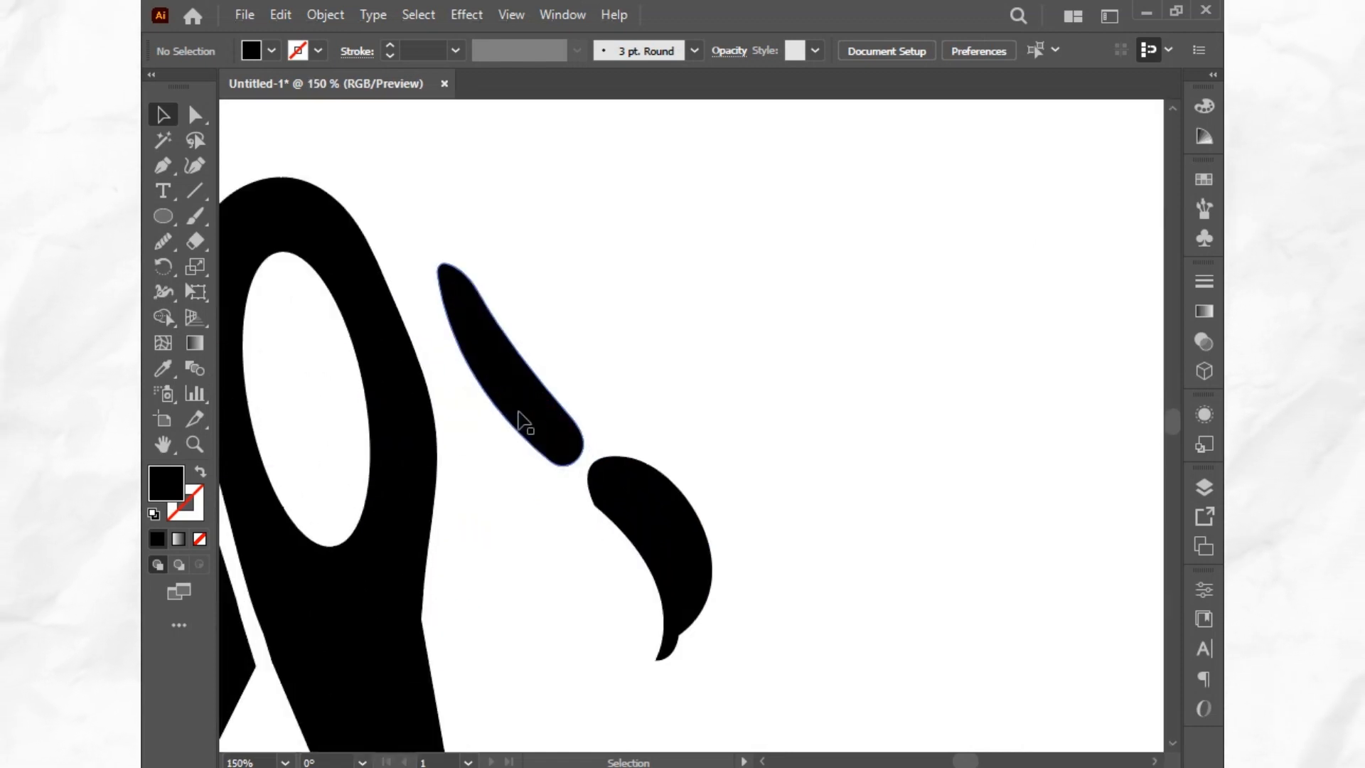
drag(519, 416, 501, 421)
click(671, 419)
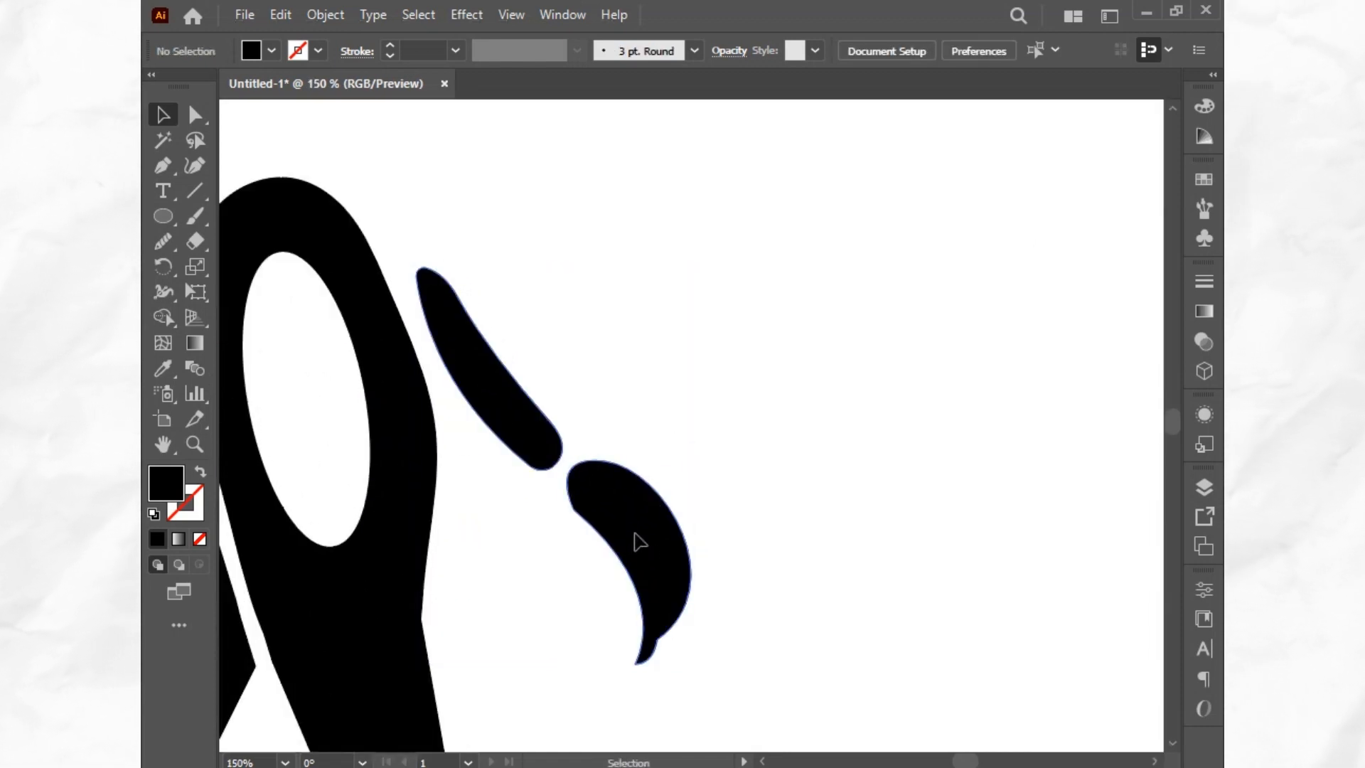
Ungroup the two tail pieces and deselect them
right_click(636, 534)
click(725, 372)
click(902, 420)
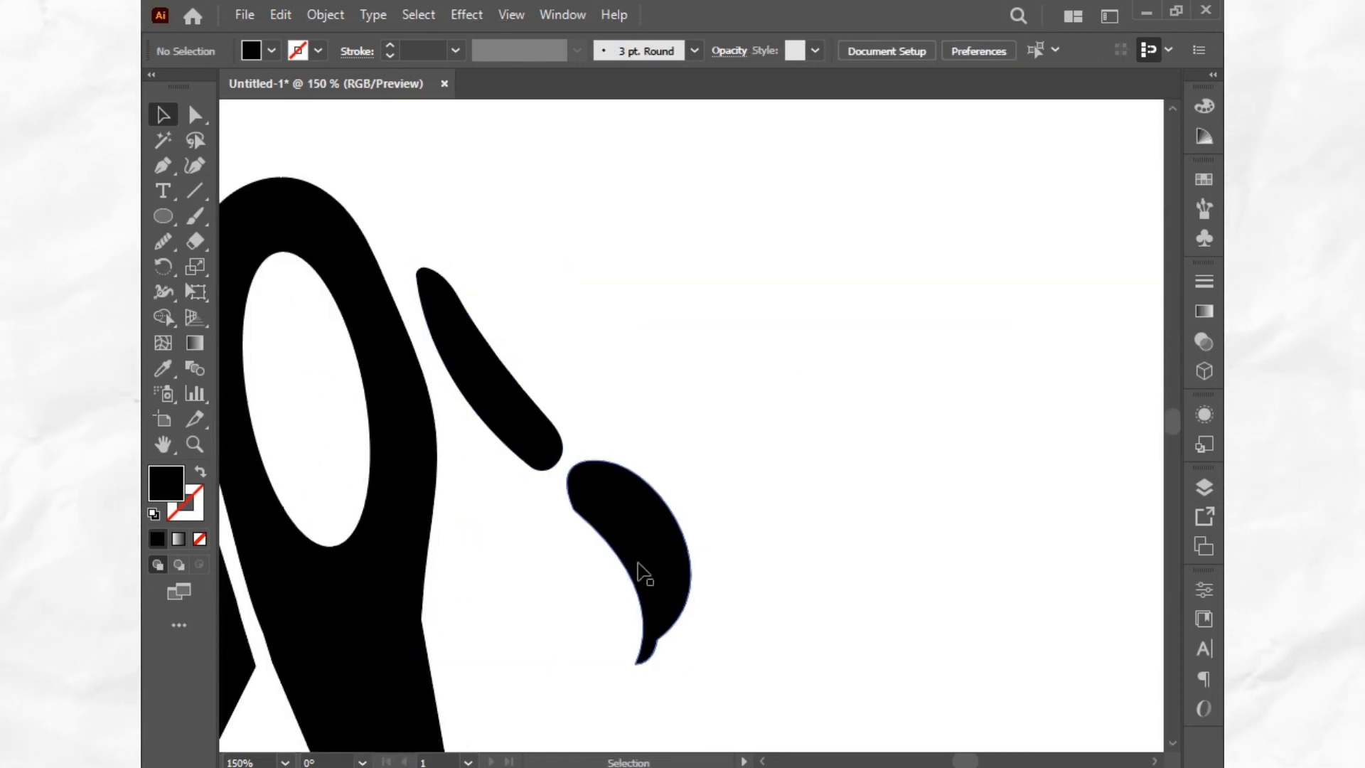
Smooth the tail tuft's inner corner and the kink near its pointed tip with the Smooth tool
click(643, 570)
click(162, 242)
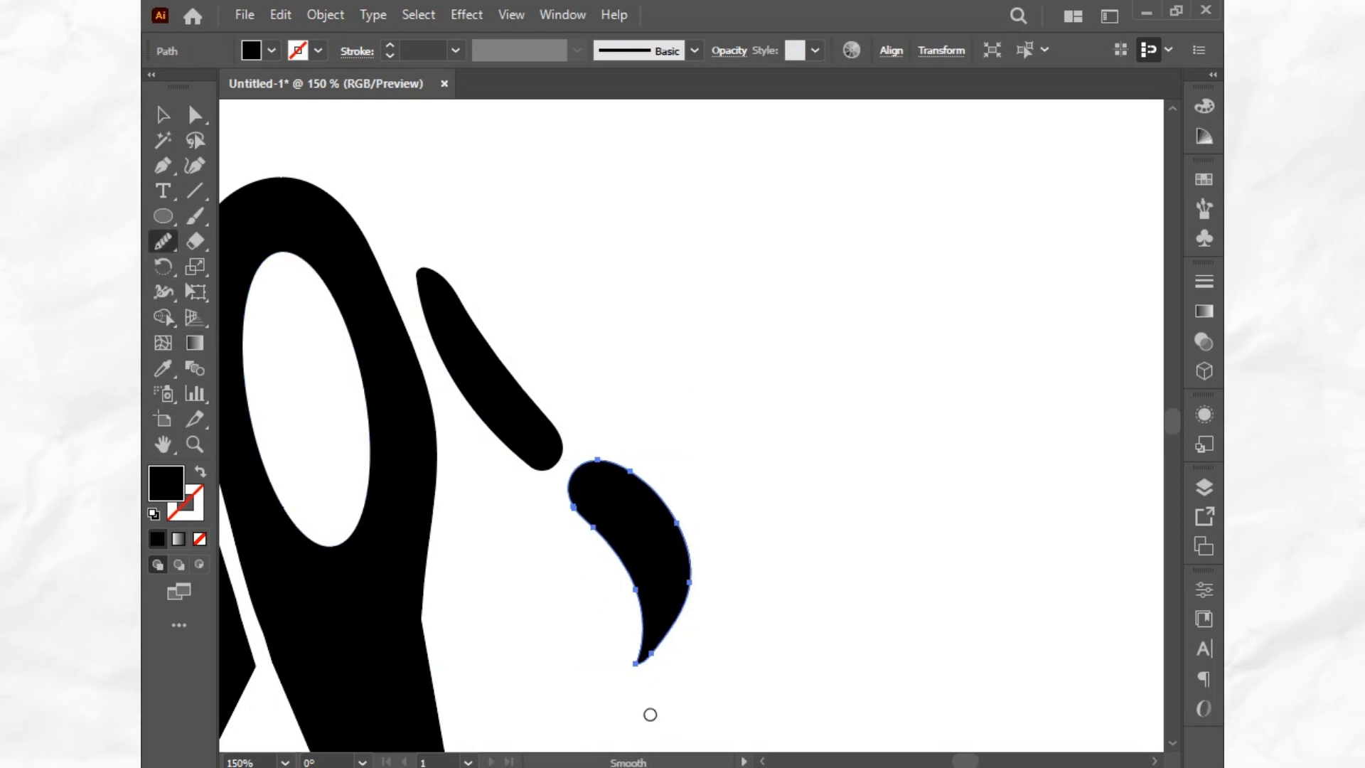
key(ctrl)
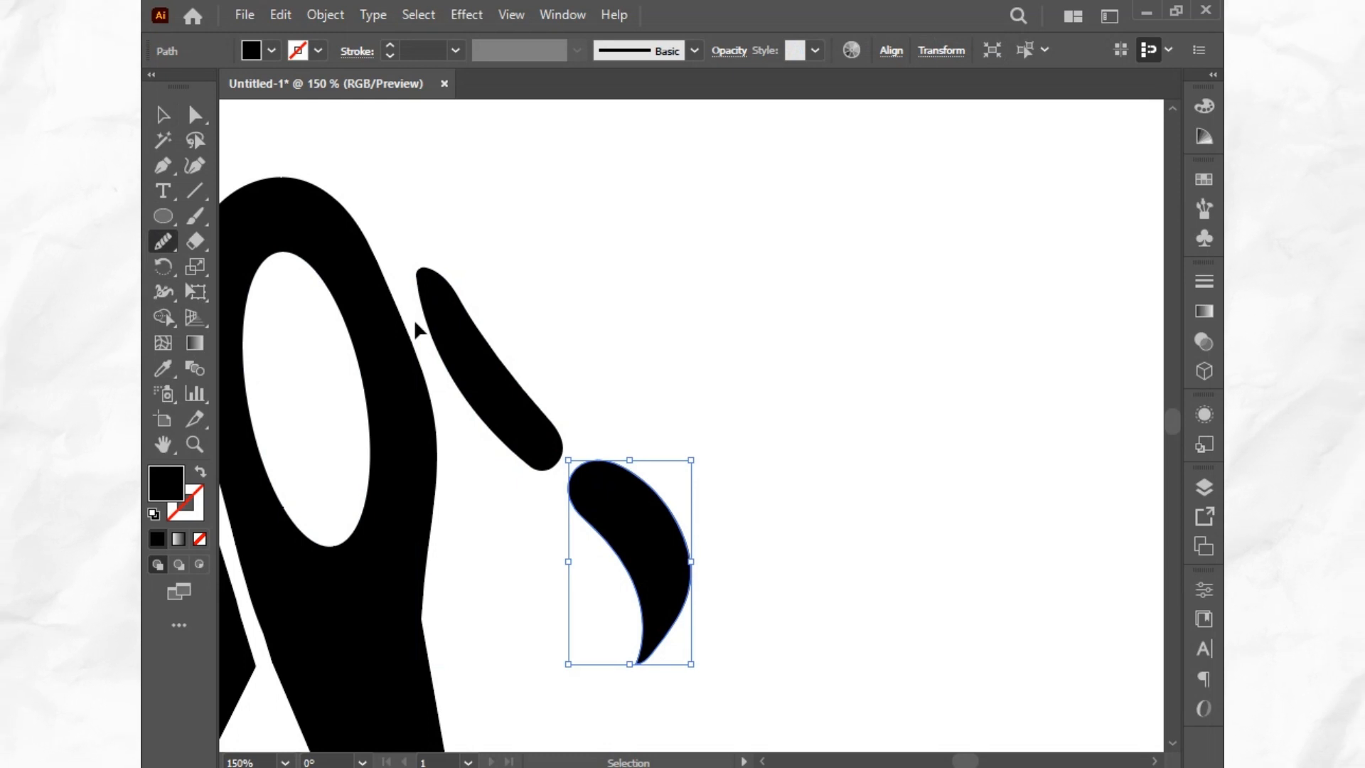
click(159, 117)
click(680, 322)
Refine the tuft with the Smooth tool so its outer edge curves evenly into the tip, and deselect it
drag(693, 417, 842, 266)
click(853, 317)
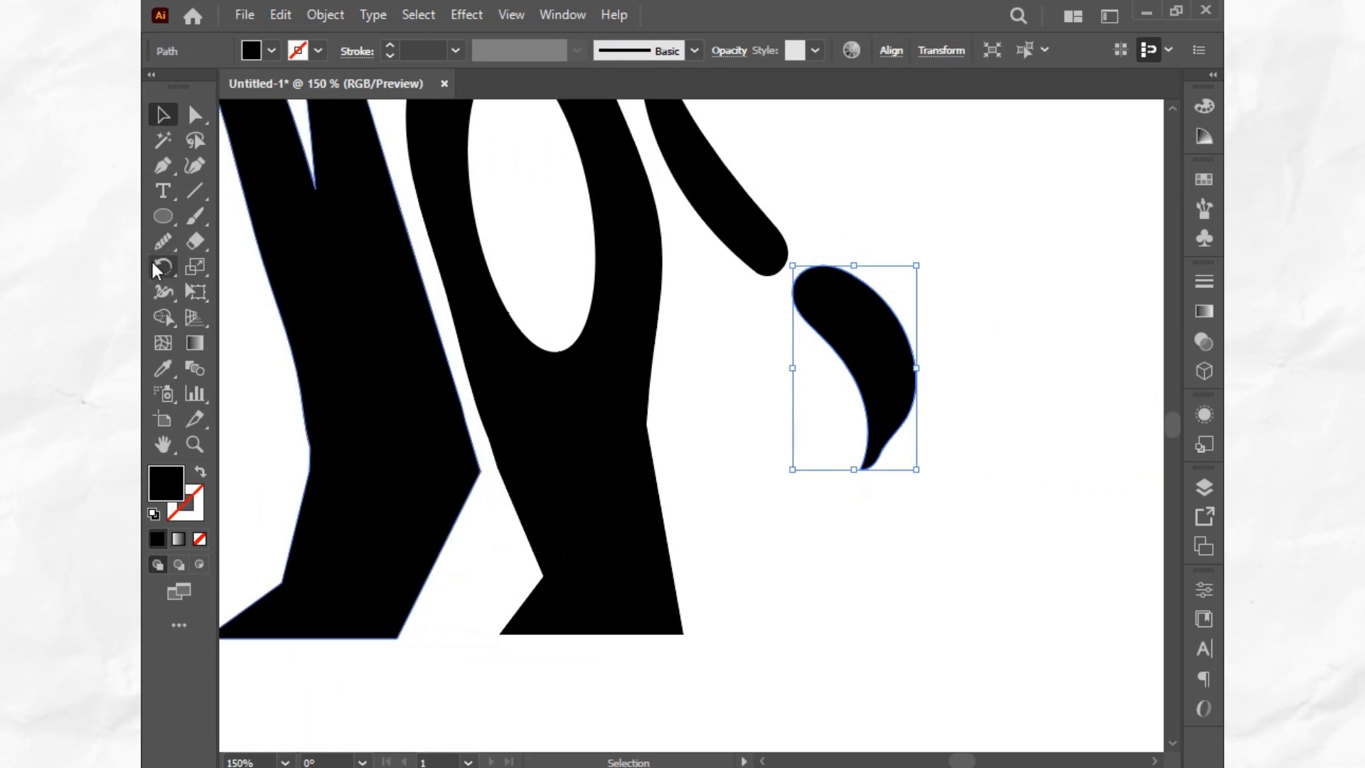
click(160, 243)
click(892, 438)
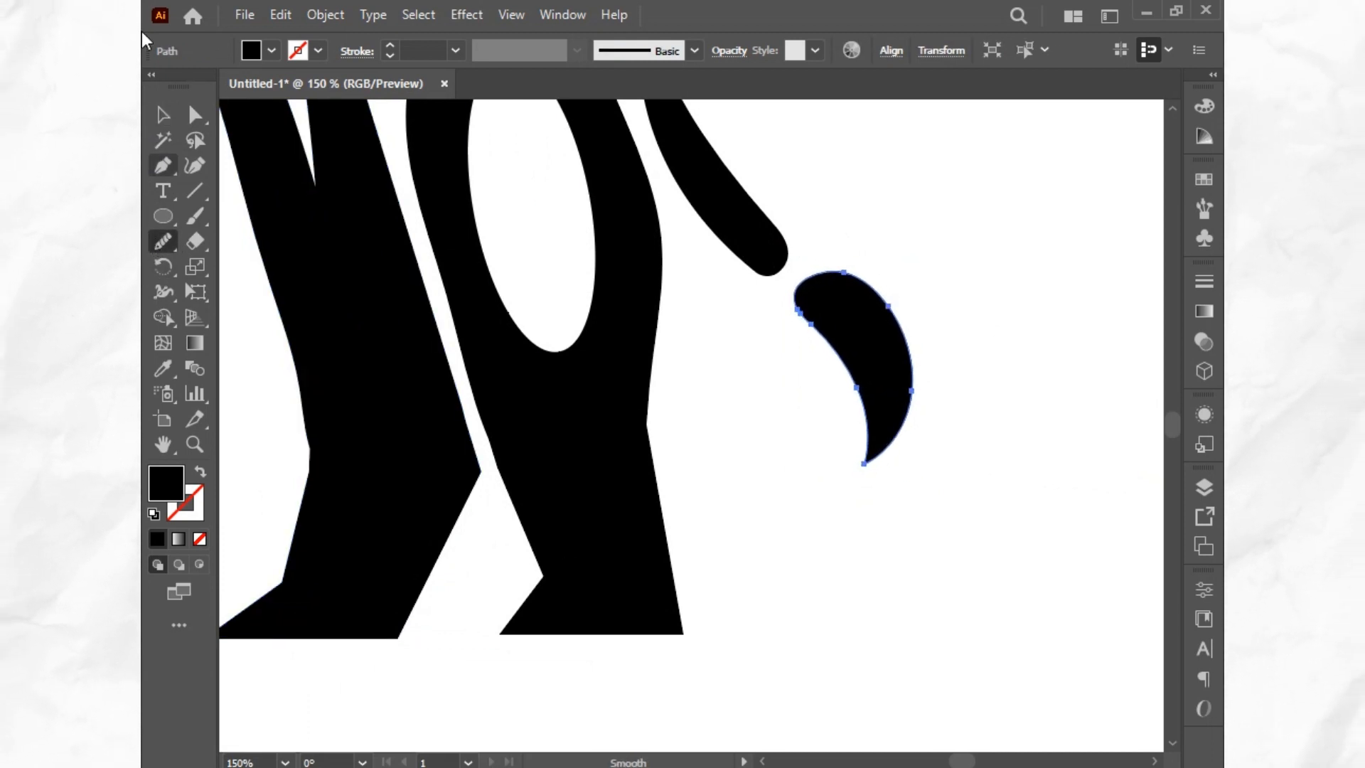
click(751, 434)
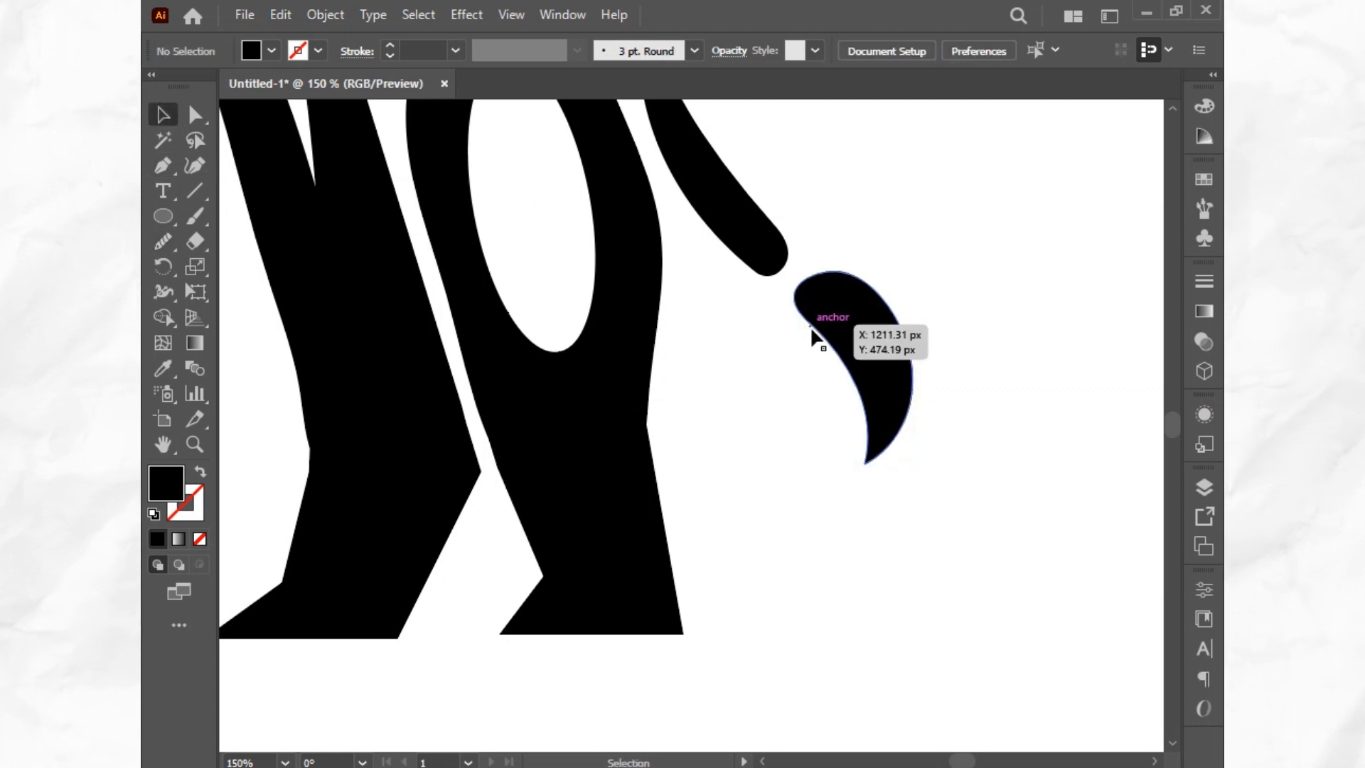
Select the upper tail segment and the tuft together, group them, and deselect the group
click(862, 311)
shift+click(751, 226)
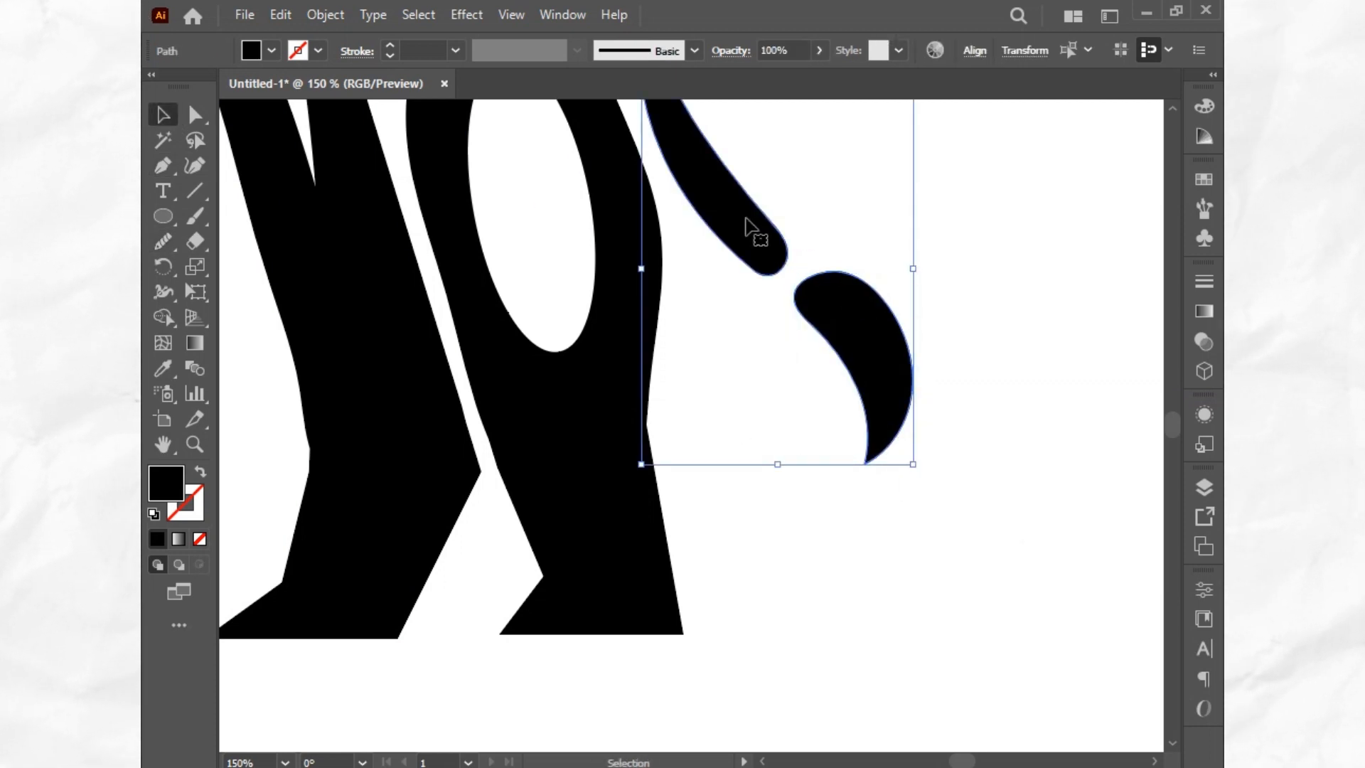
shift+click(744, 220)
shift+click(744, 219)
click(995, 340)
Reposition the grouped tail so its upper end sits close beside the O's outer edge, and deselect it
key(ctrl+minus)
key(ctrl+minus)
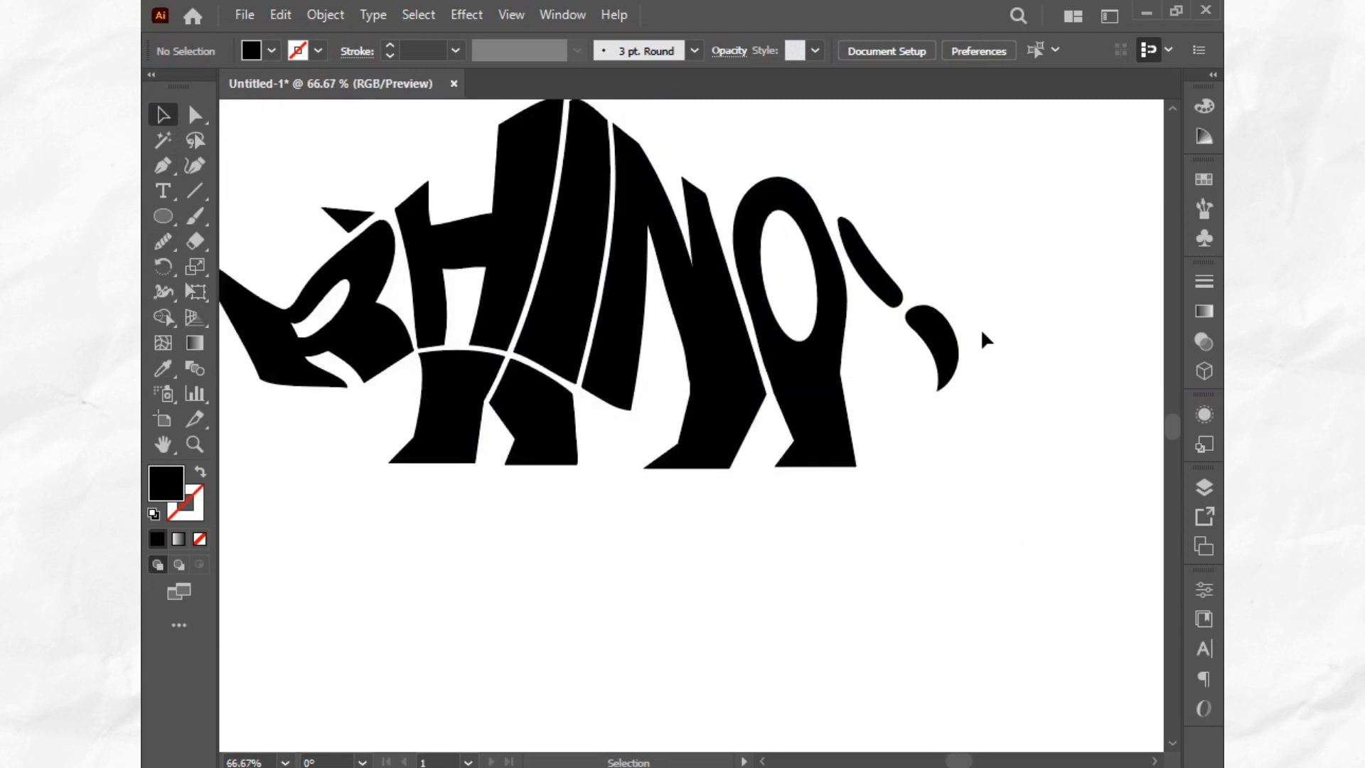
drag(855, 265, 858, 278)
click(856, 337)
drag(809, 345, 917, 448)
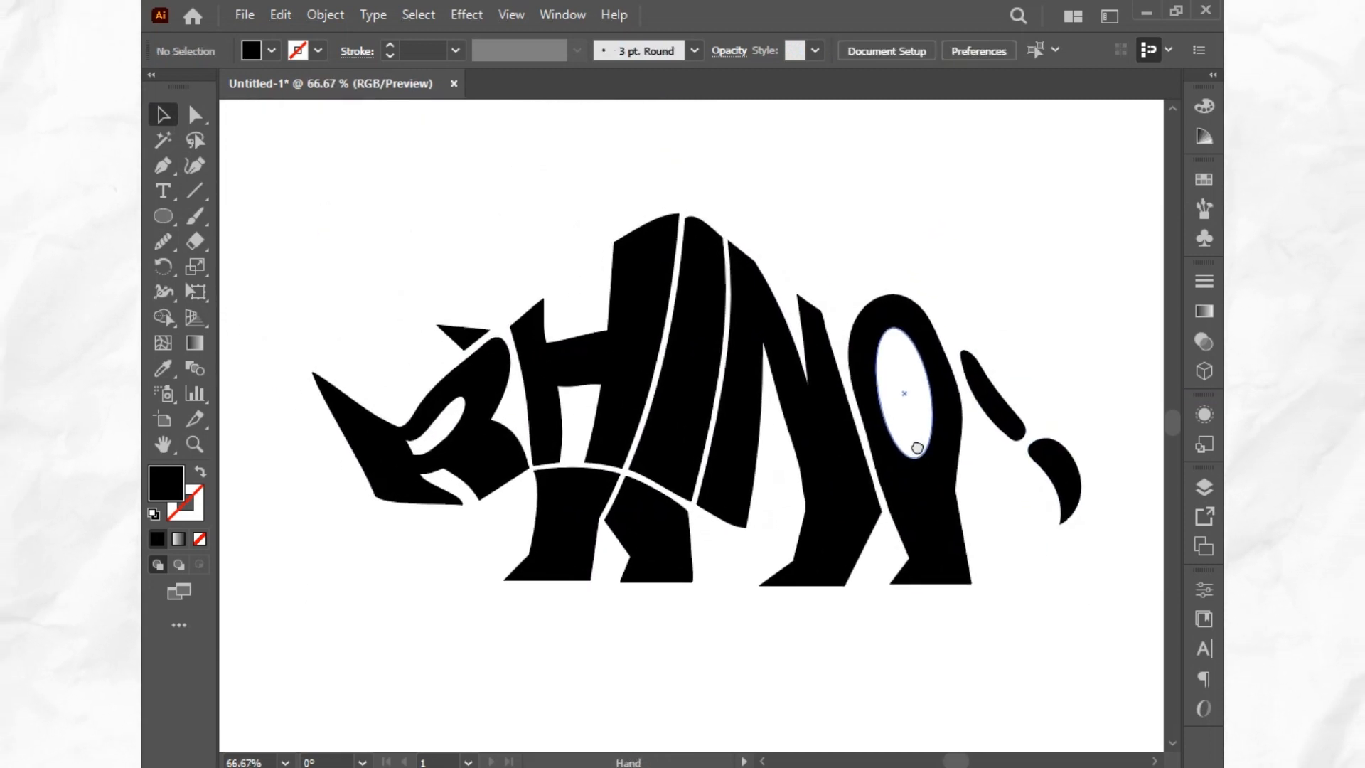
mouse_move(982, 416)
mouse_down()
mouse_move(973, 399)
mouse_move(924, 395)
mouse_move(984, 383)
mouse_move(971, 385)
mouse_up()
drag(970, 481, 970, 480)
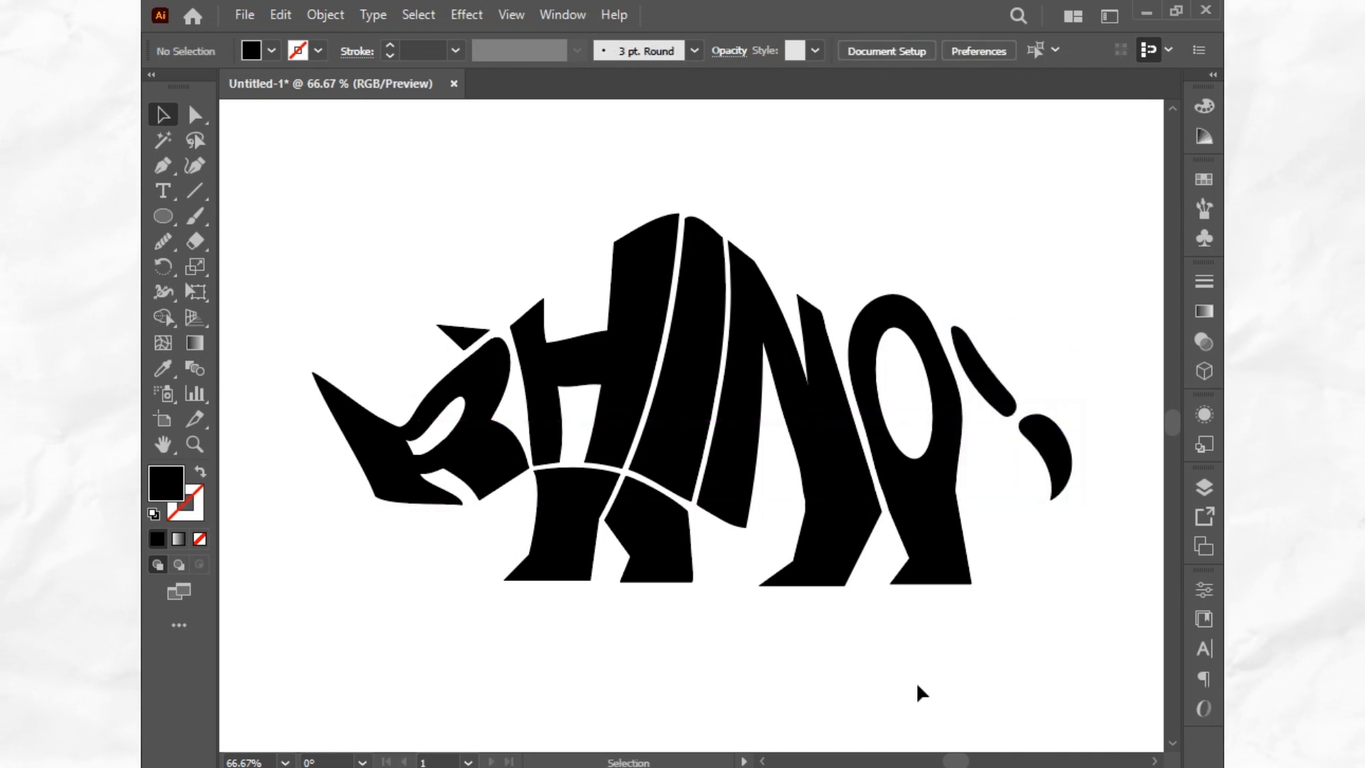
drag(960, 332, 962, 341)
click(985, 619)
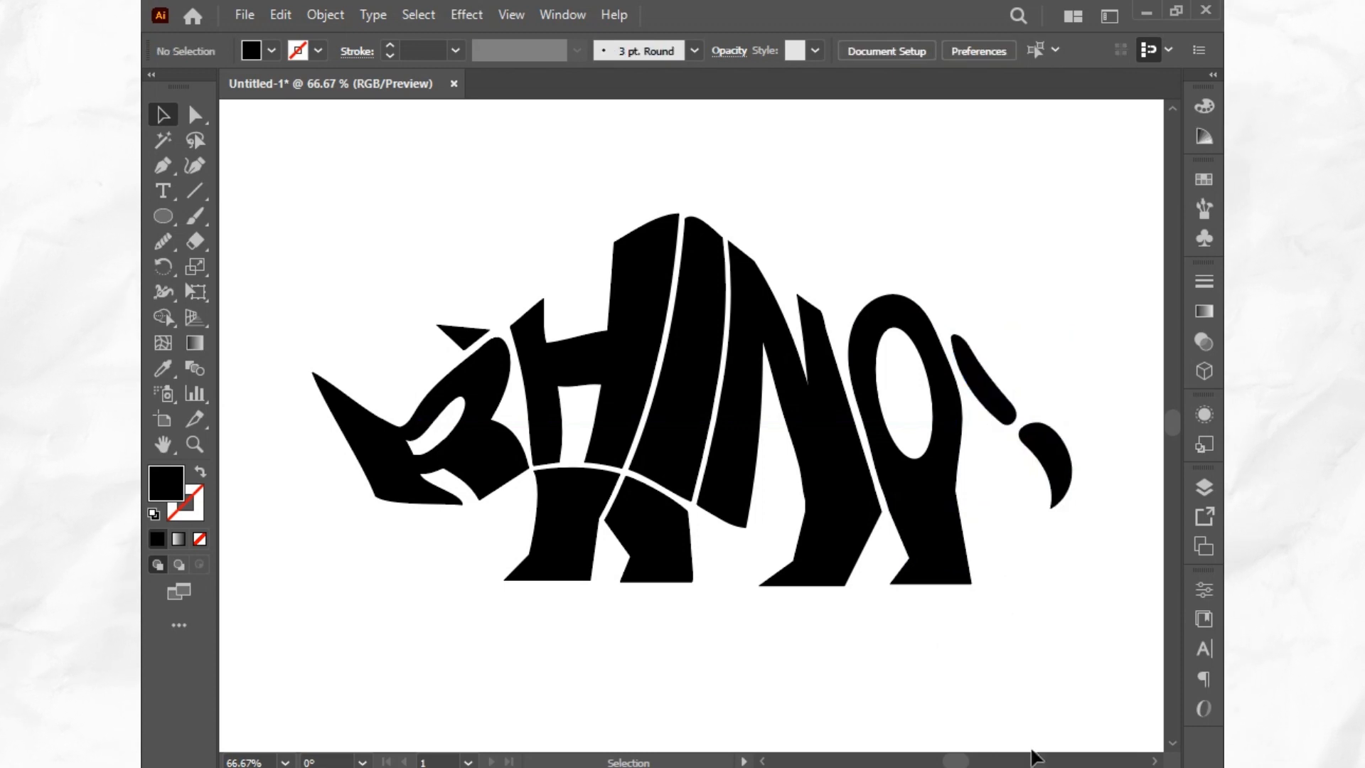
Select the whole rhino including the tail and group everything together
drag(294, 206, 1031, 526)
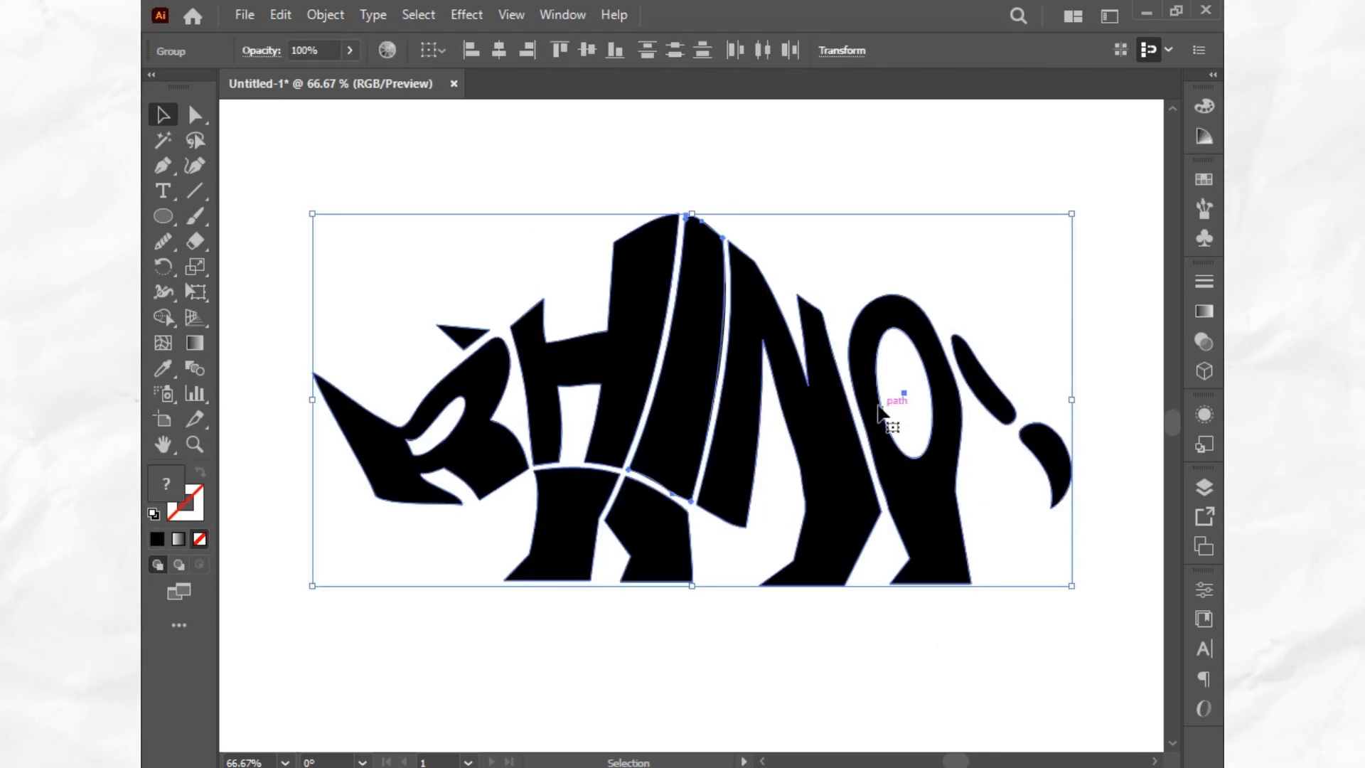
right_click(767, 347)
click(850, 507)
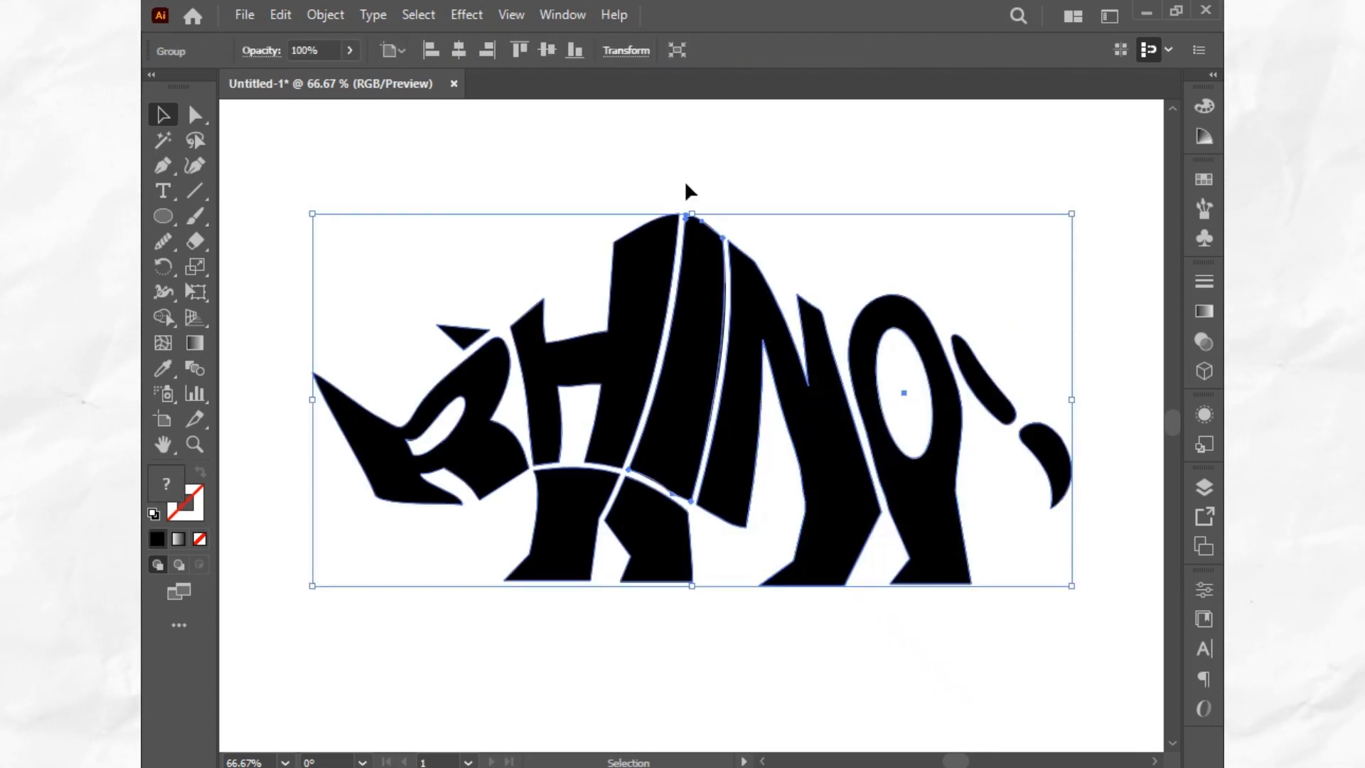